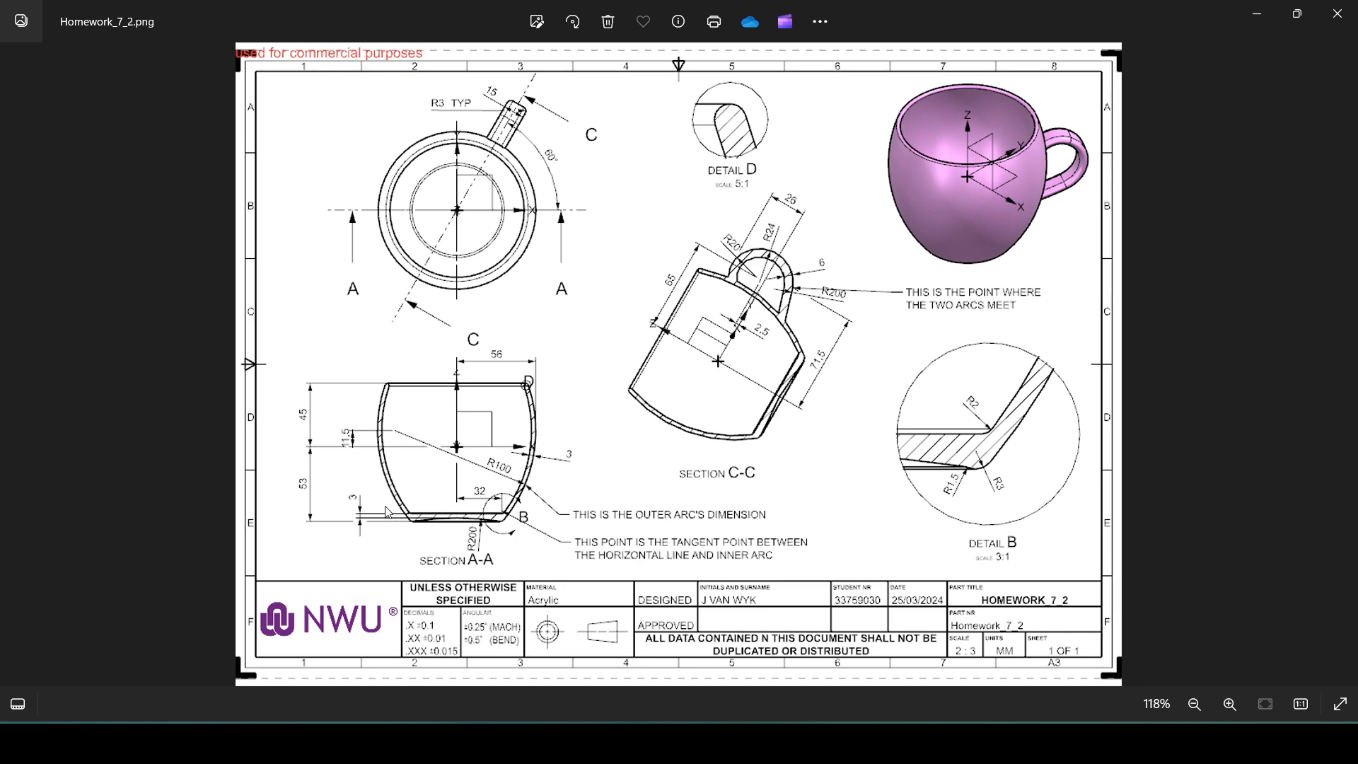
# - Switch to NX and start a new sketch on the Front principal plane
pyautogui.hotkey('alt', 'Tab')
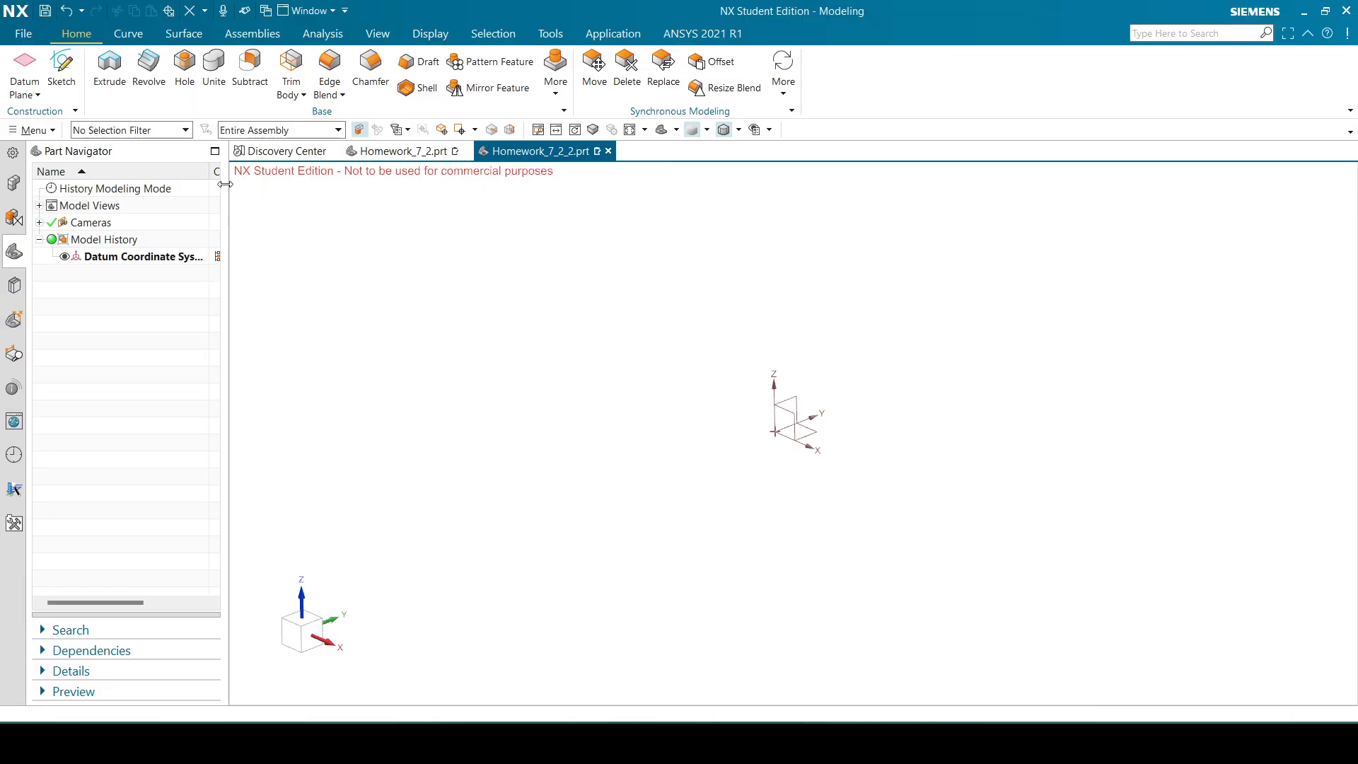
pyautogui.click(61, 73)
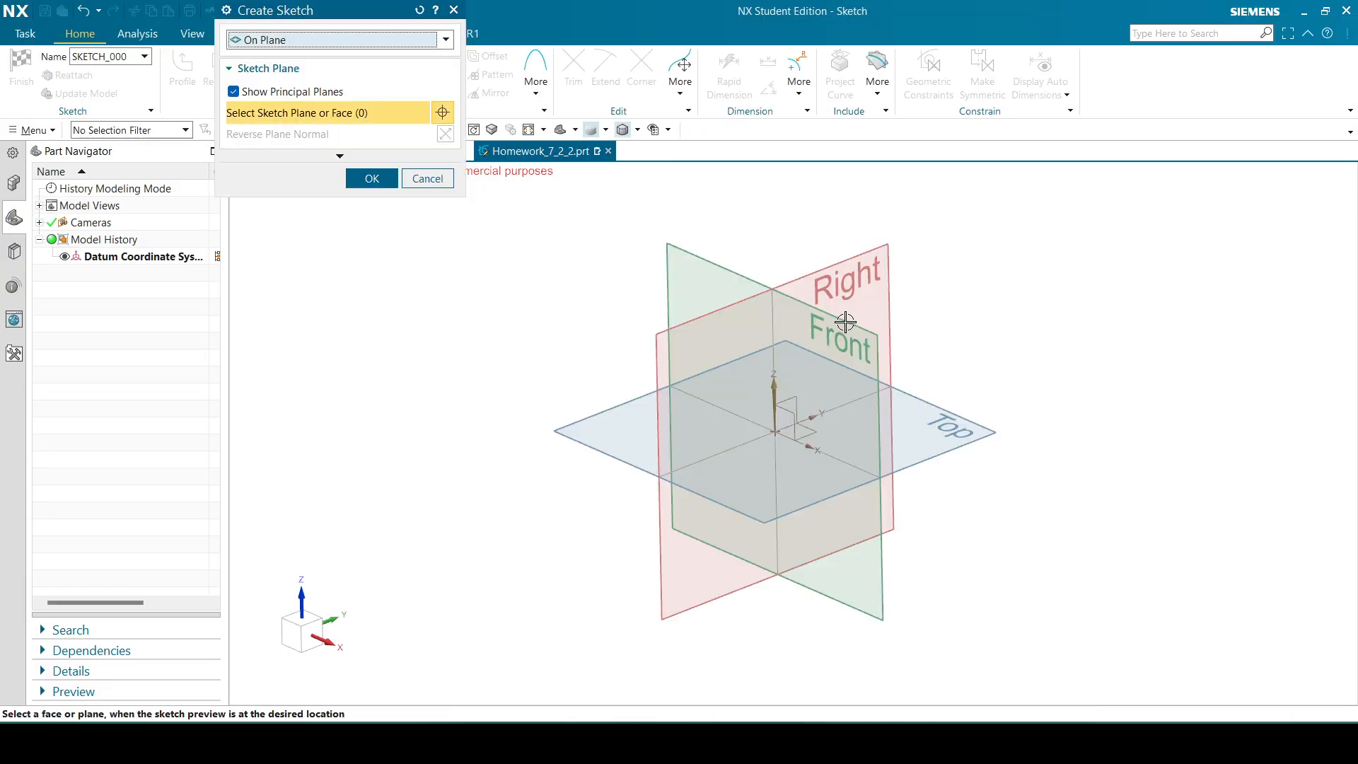
pyautogui.click(855, 316)
pyautogui.click(373, 181)
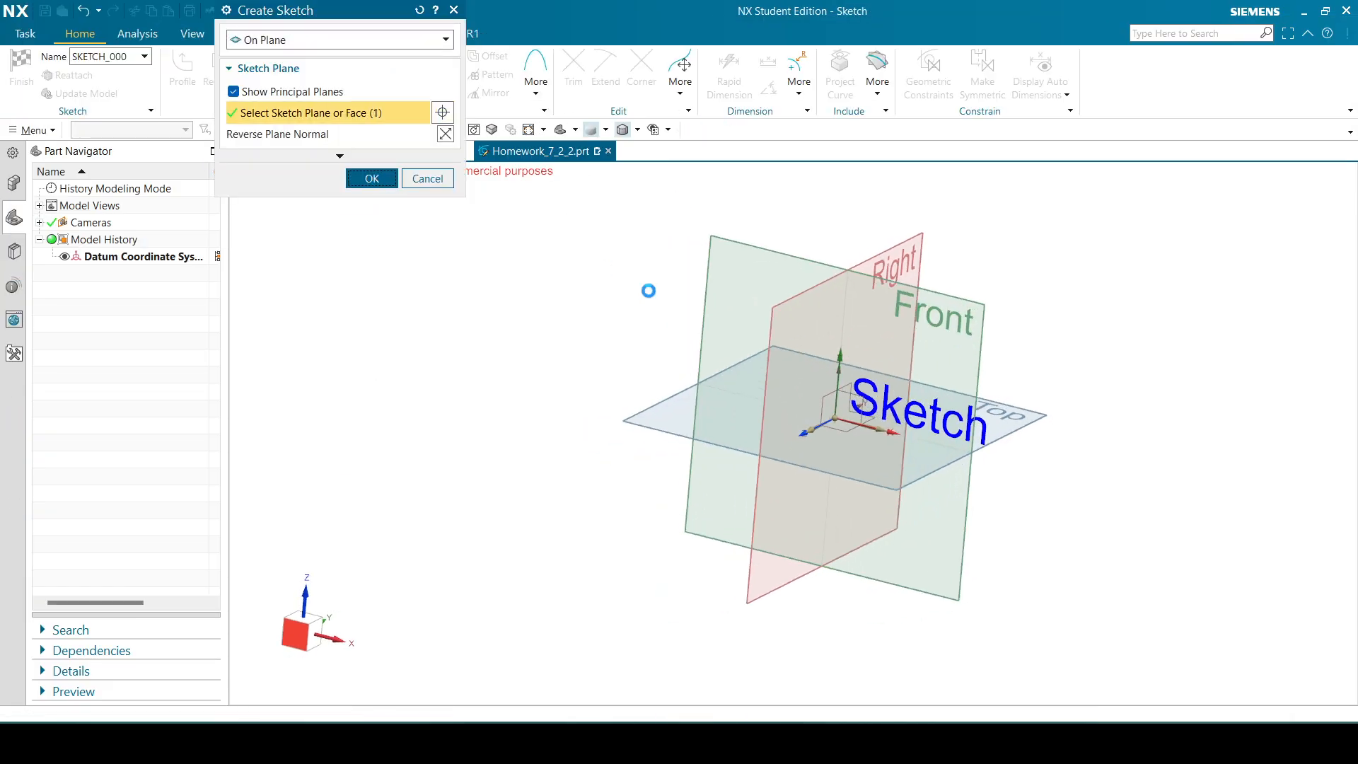
# - Sketch a shallow three-point arc starting about 28 mm below the origin, about 45.6 mm wide with a radius of about 65 mm
pyautogui.hotkey('alt', 'Tab')
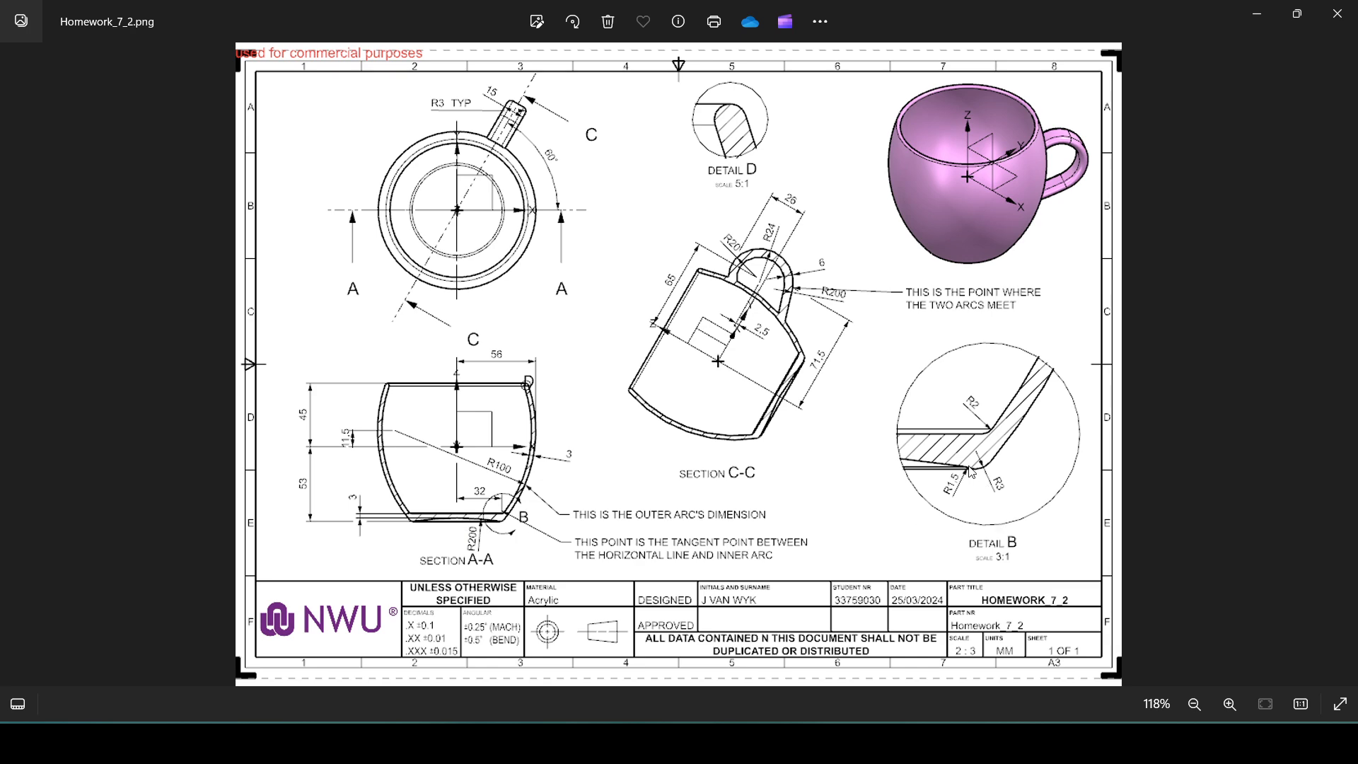
pyautogui.click(681, 741)
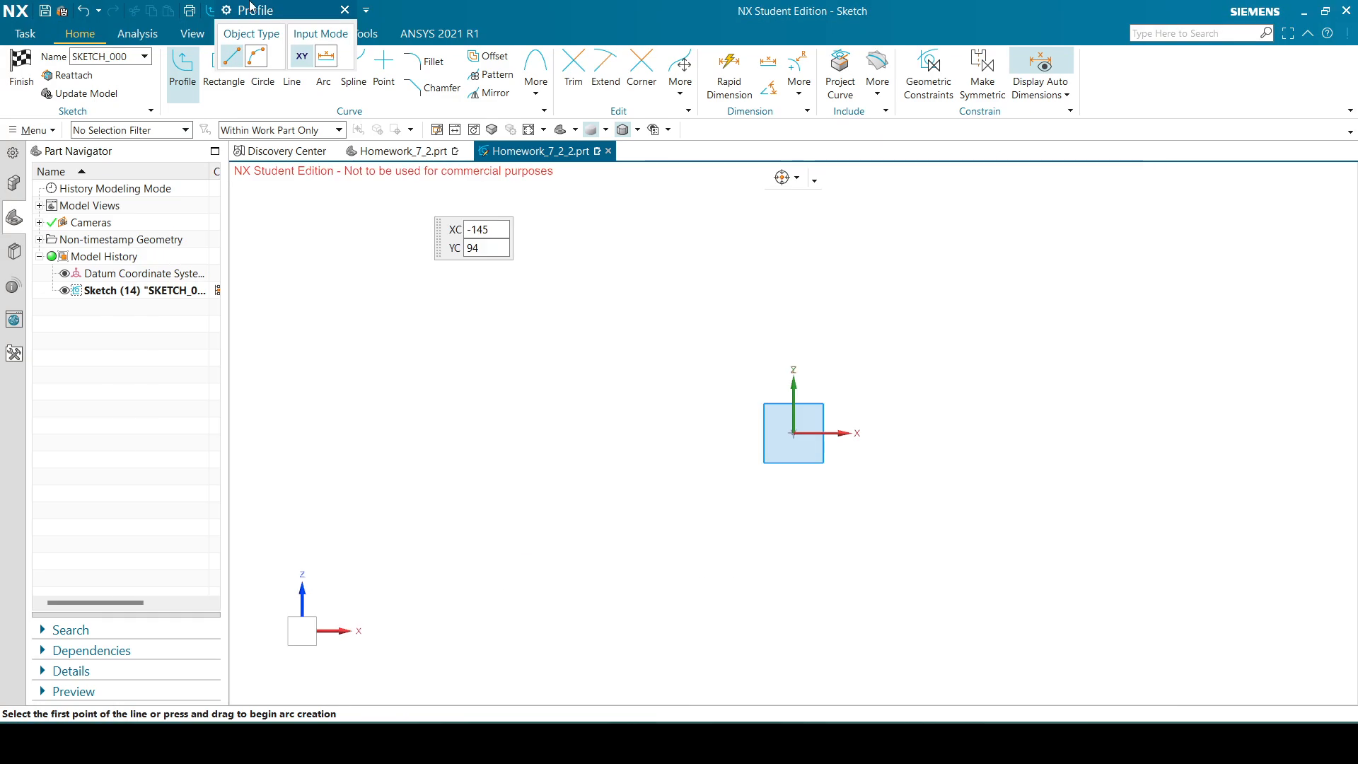
pyautogui.click(344, 9)
pyautogui.click(324, 71)
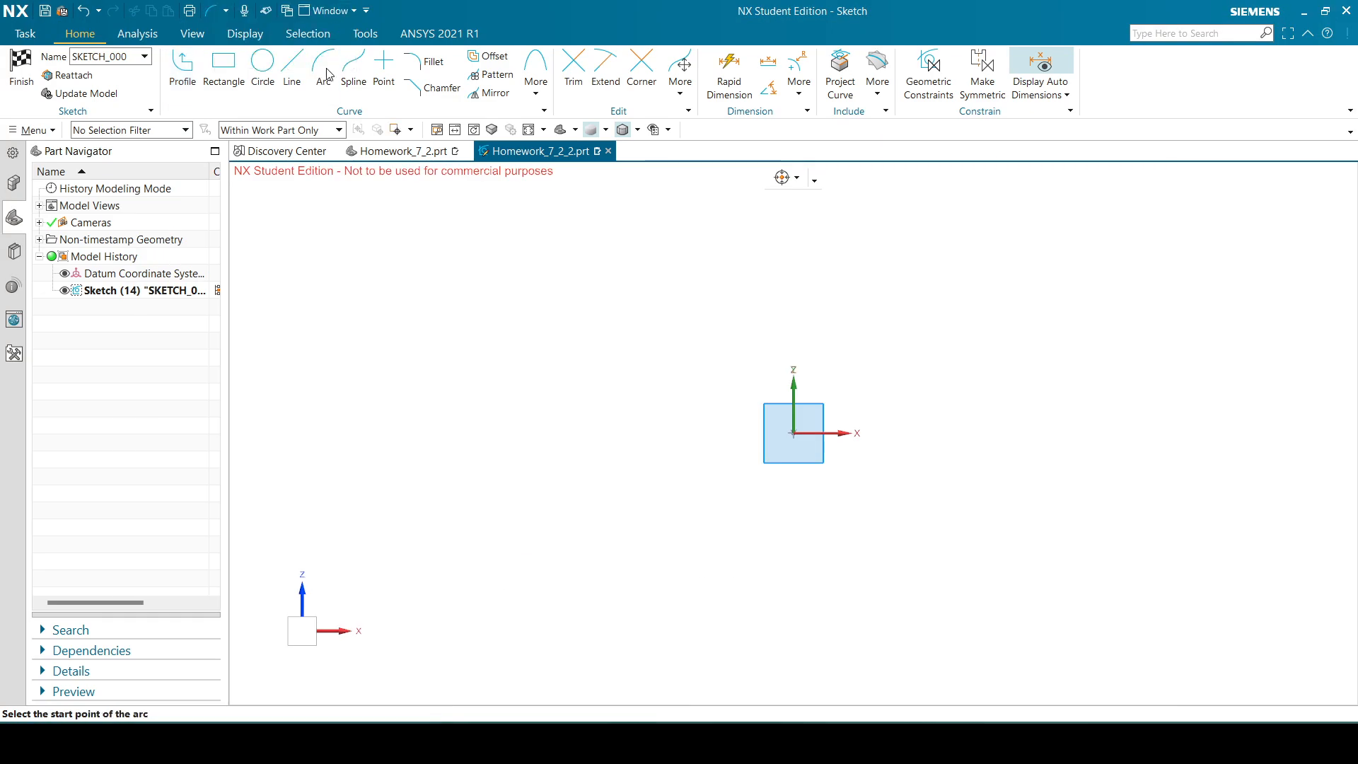
pyautogui.click(793, 514)
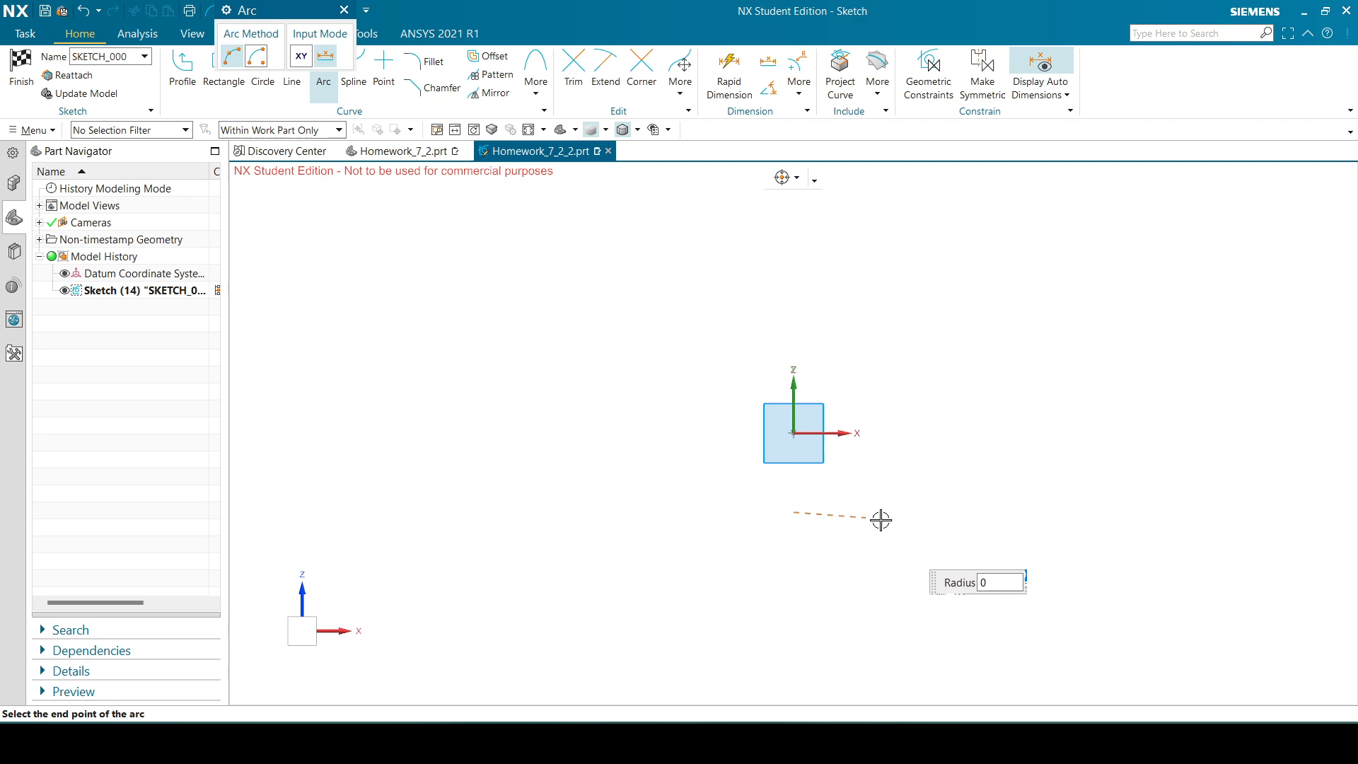
pyautogui.click(920, 535)
pyautogui.click(894, 521)
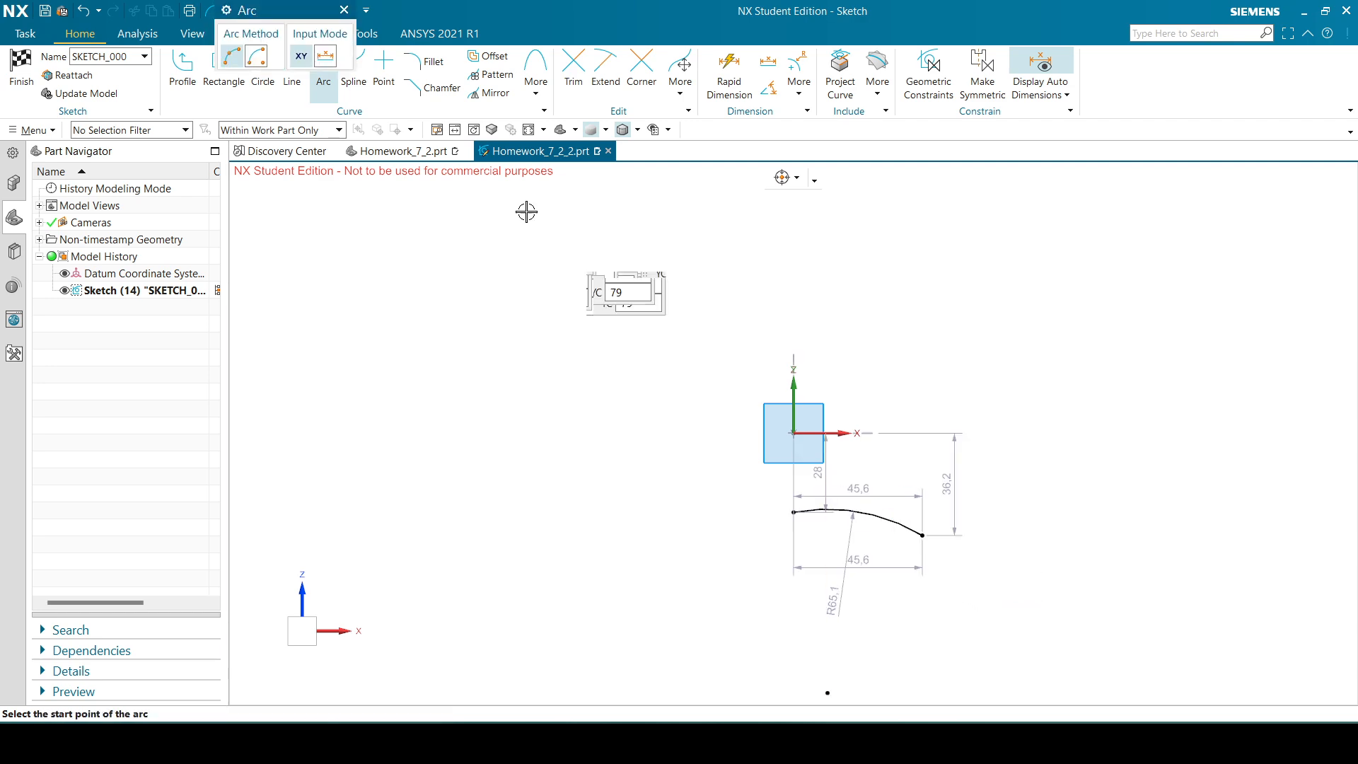
pyautogui.click(344, 10)
pyautogui.scroll(2, 833, 492)
pyautogui.scroll(-2, 673, 397)
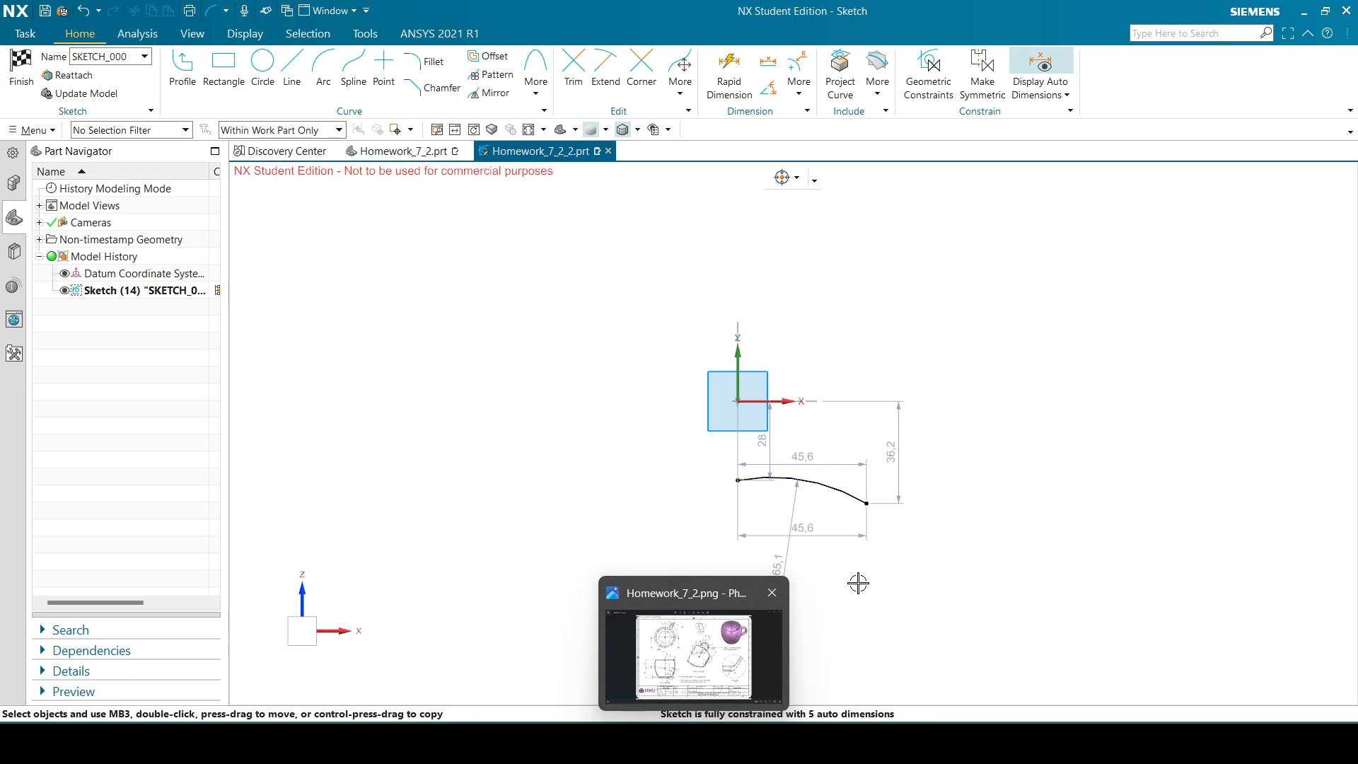
# - Set the arc's radius to 200 mm, as given in the drawing, and pull its outer end in to about 133 mm from the vertical axis
pyautogui.click(694, 656)
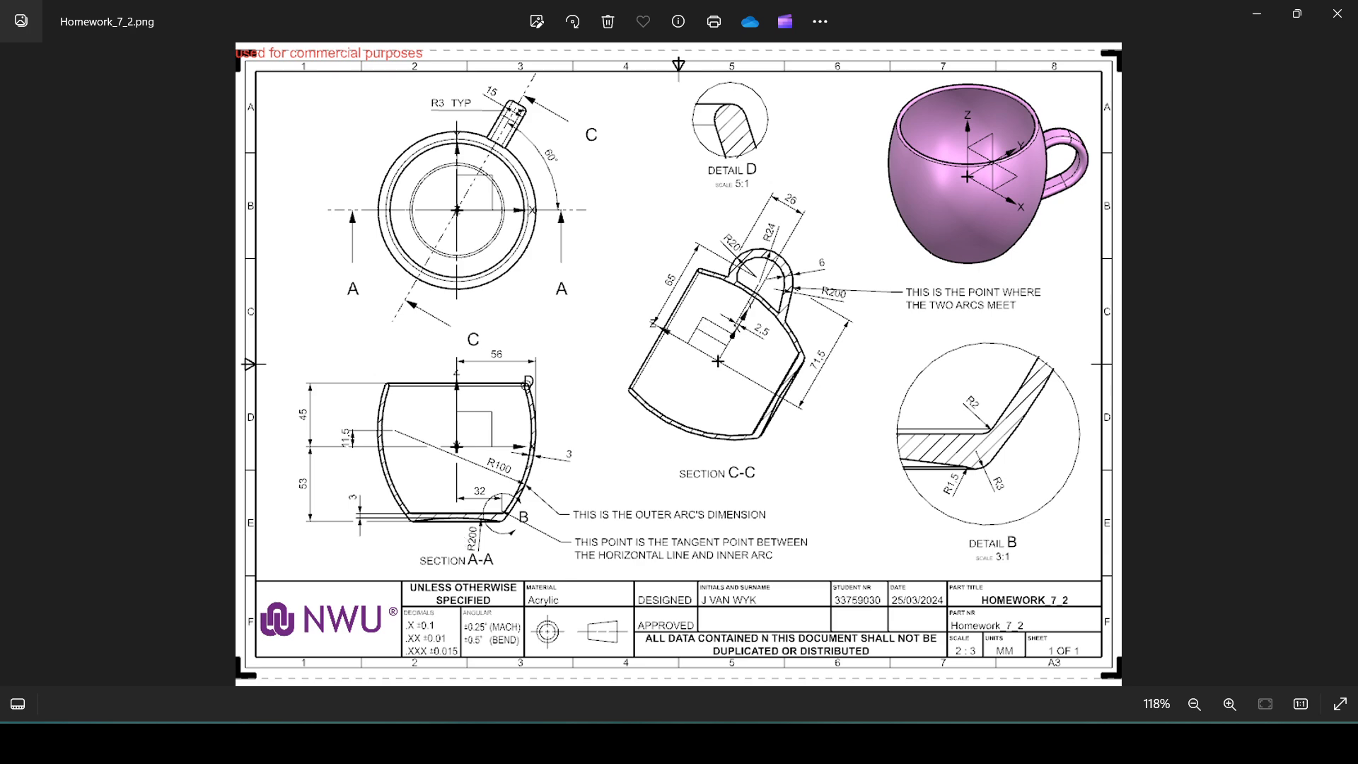
pyautogui.click(697, 743)
pyautogui.doubleClick(787, 555)
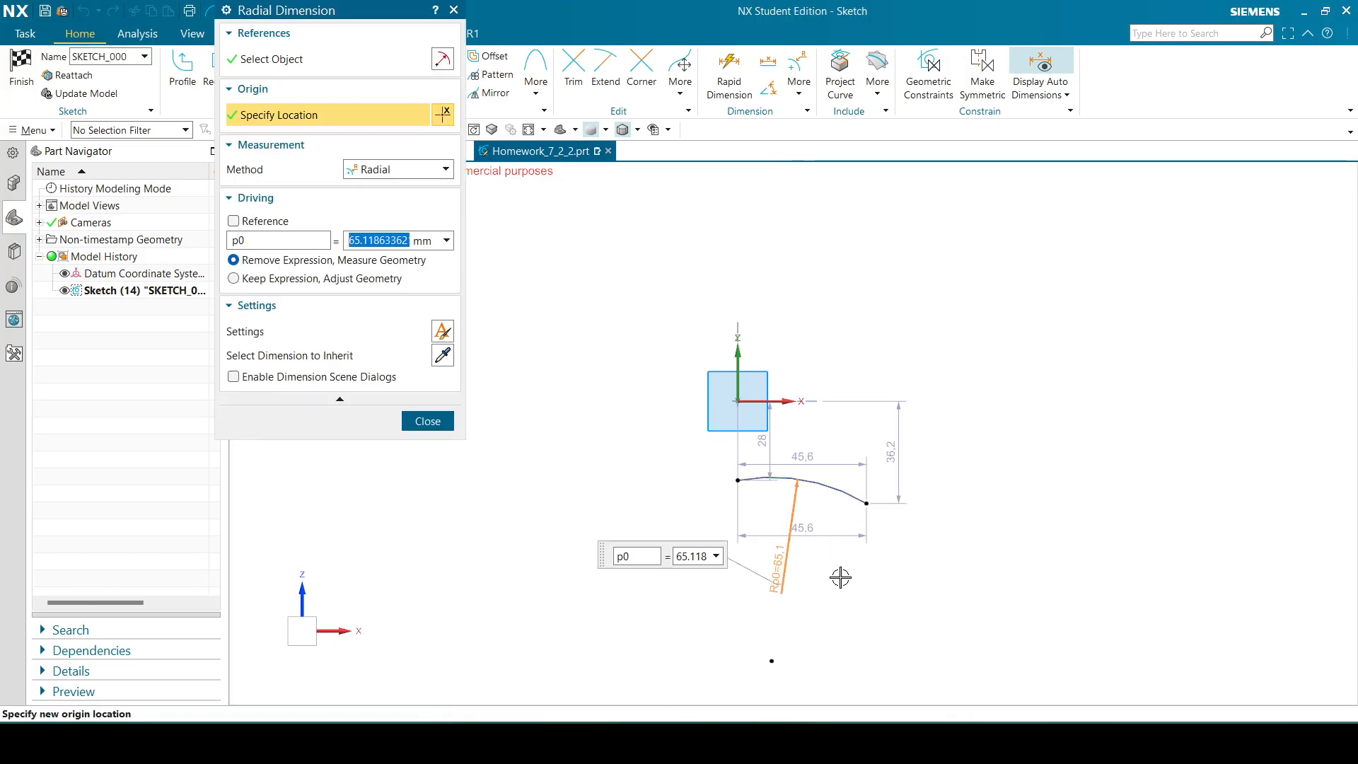
pyautogui.write('200')
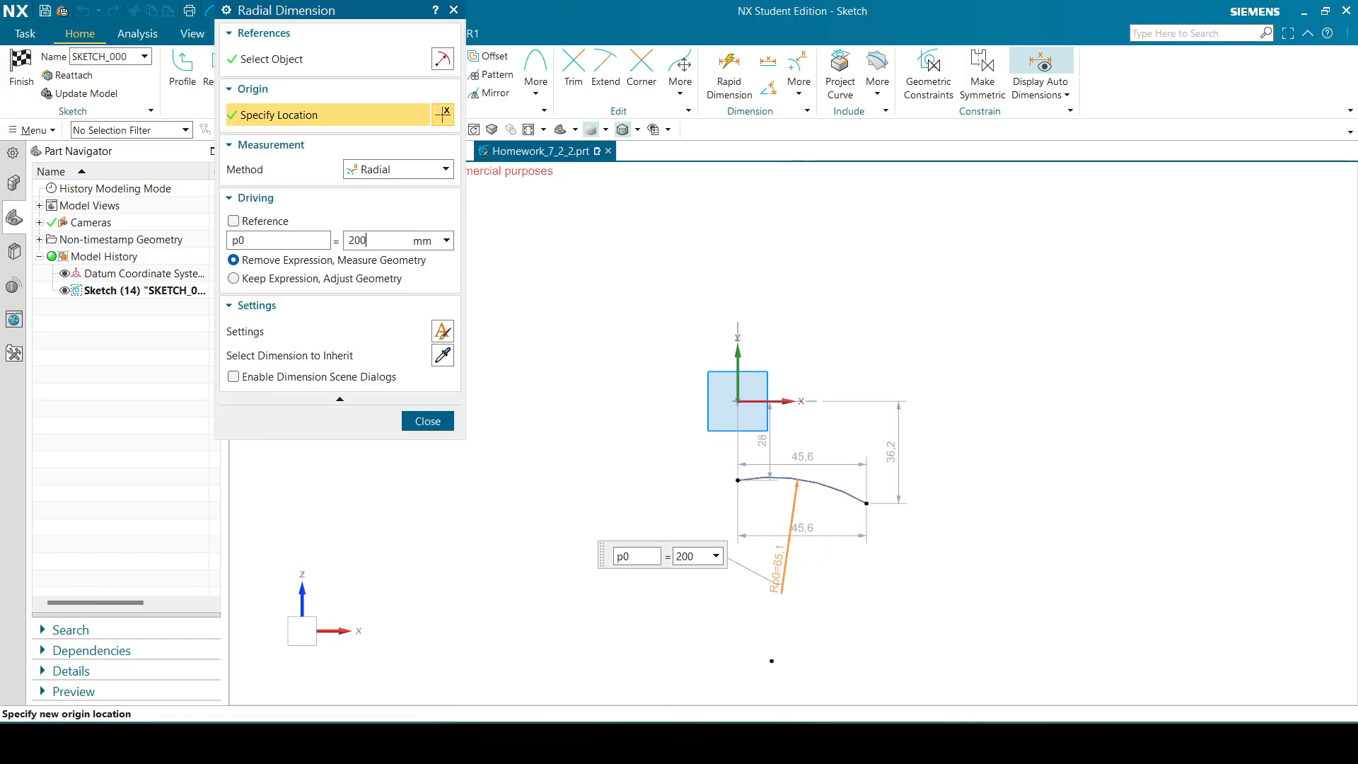
pyautogui.press('Return')
pyautogui.click(427, 420)
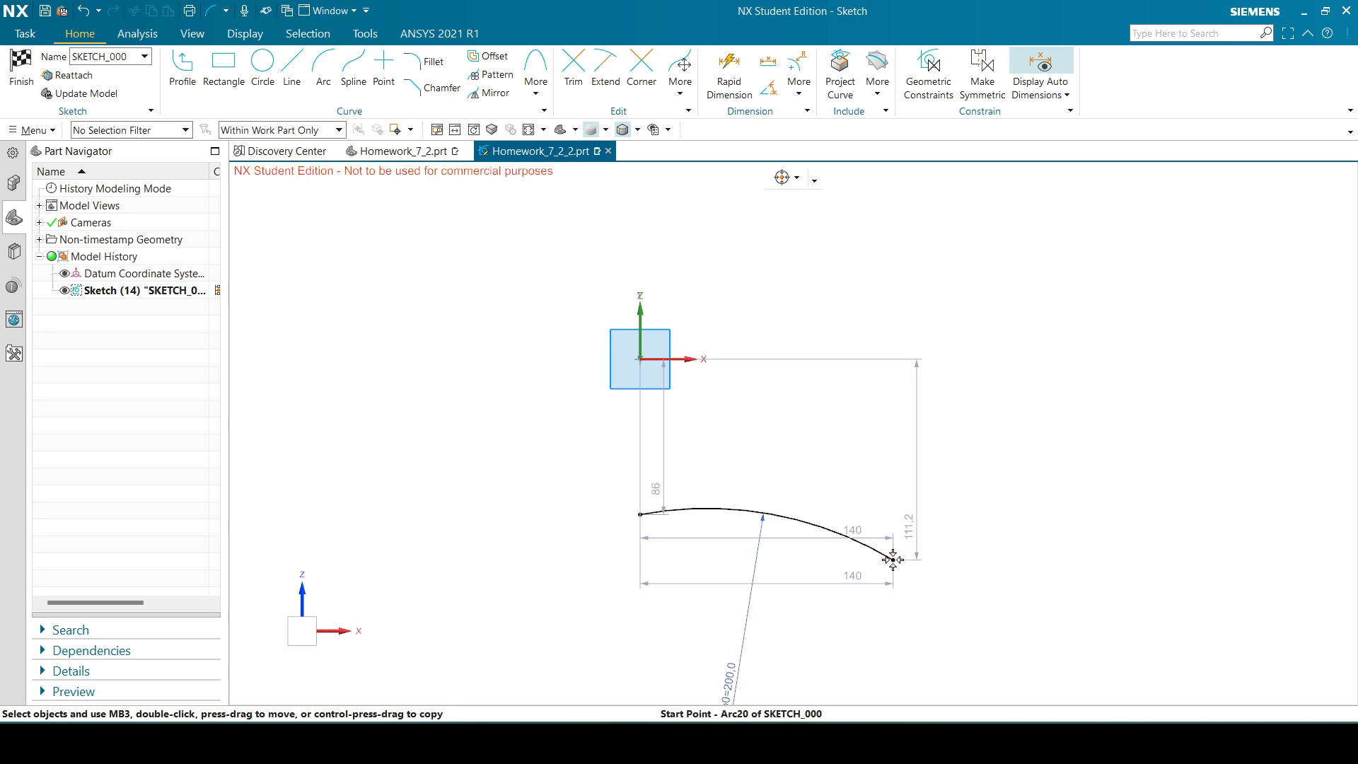
pyautogui.moveTo(892, 559); pyautogui.dragTo(880, 545)
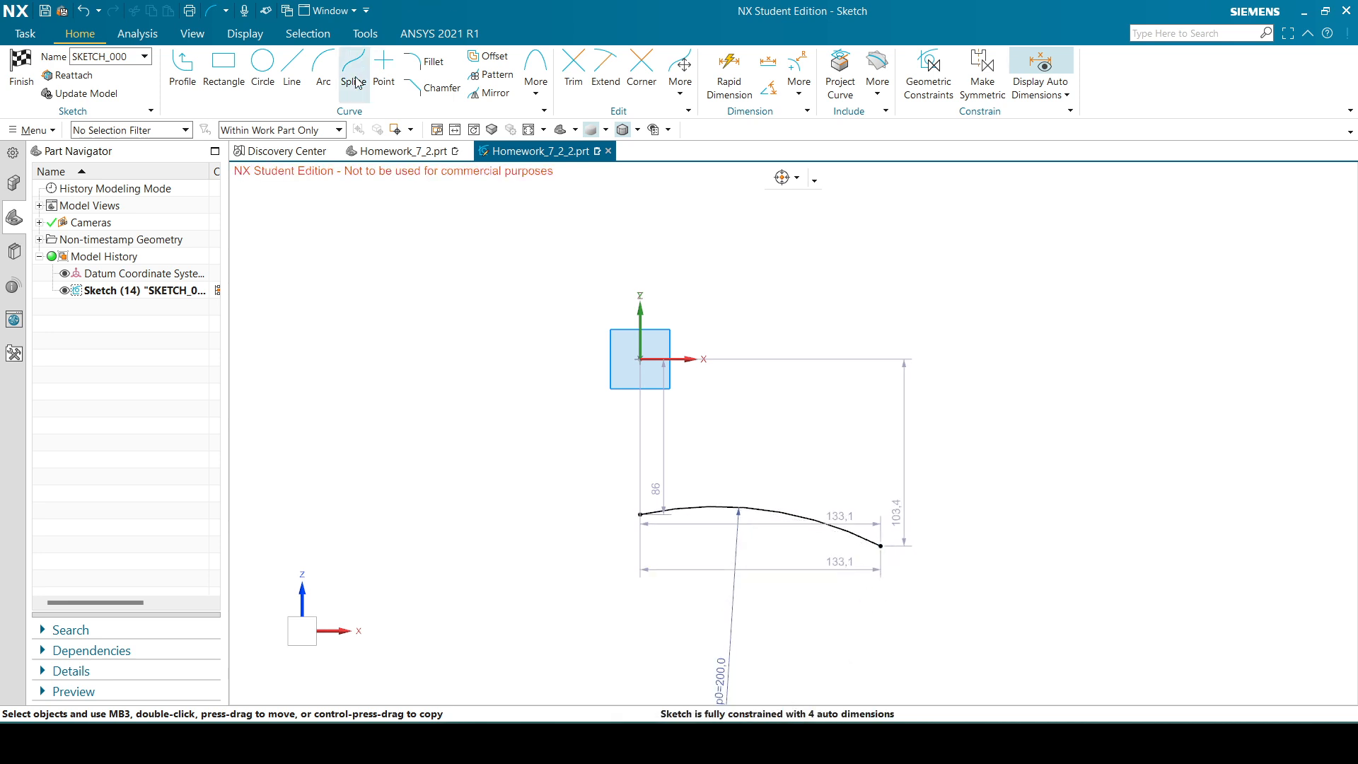
# - Sketch a small convex three-point arc from the large arc's outer end, with a radius of about 4.9 mm
pyautogui.click(323, 67)
pyautogui.scroll(4, 900, 541)
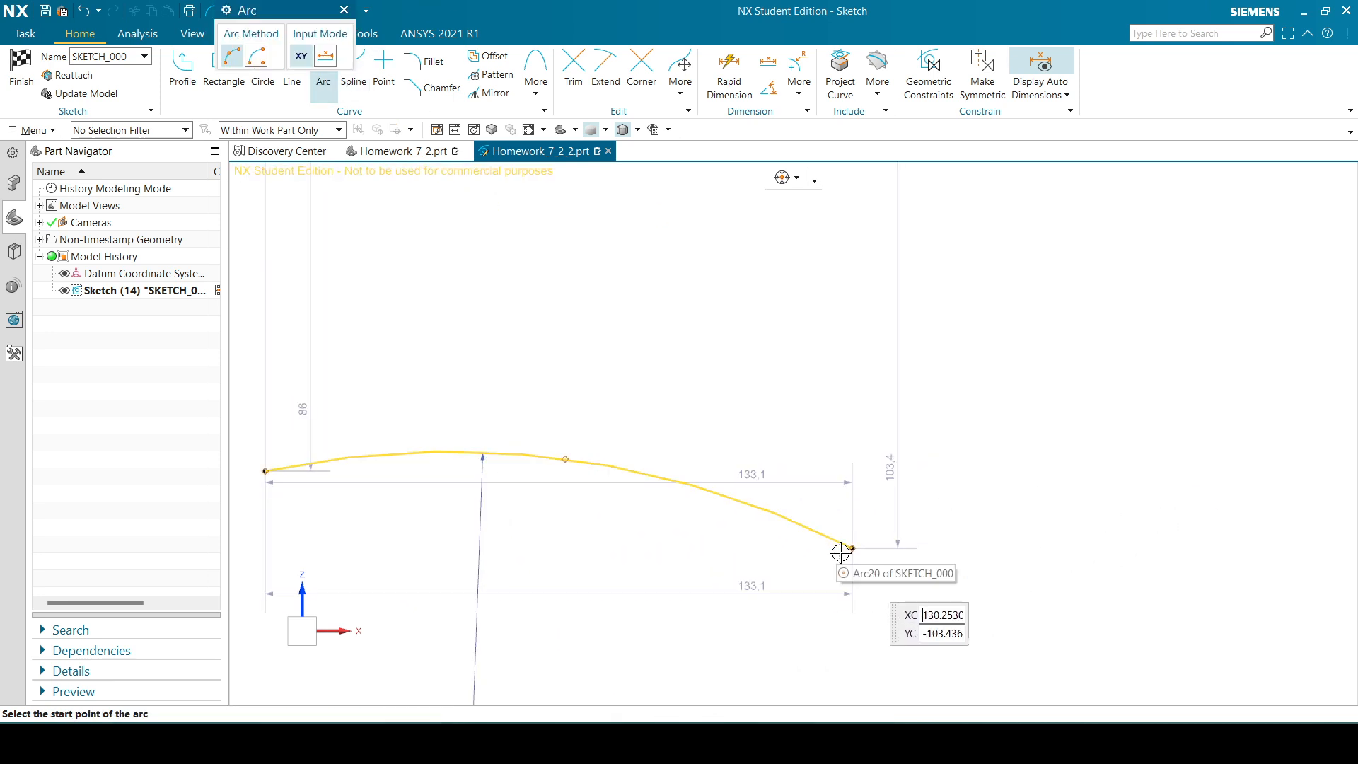
pyautogui.hotkey('alt', 'Tab')
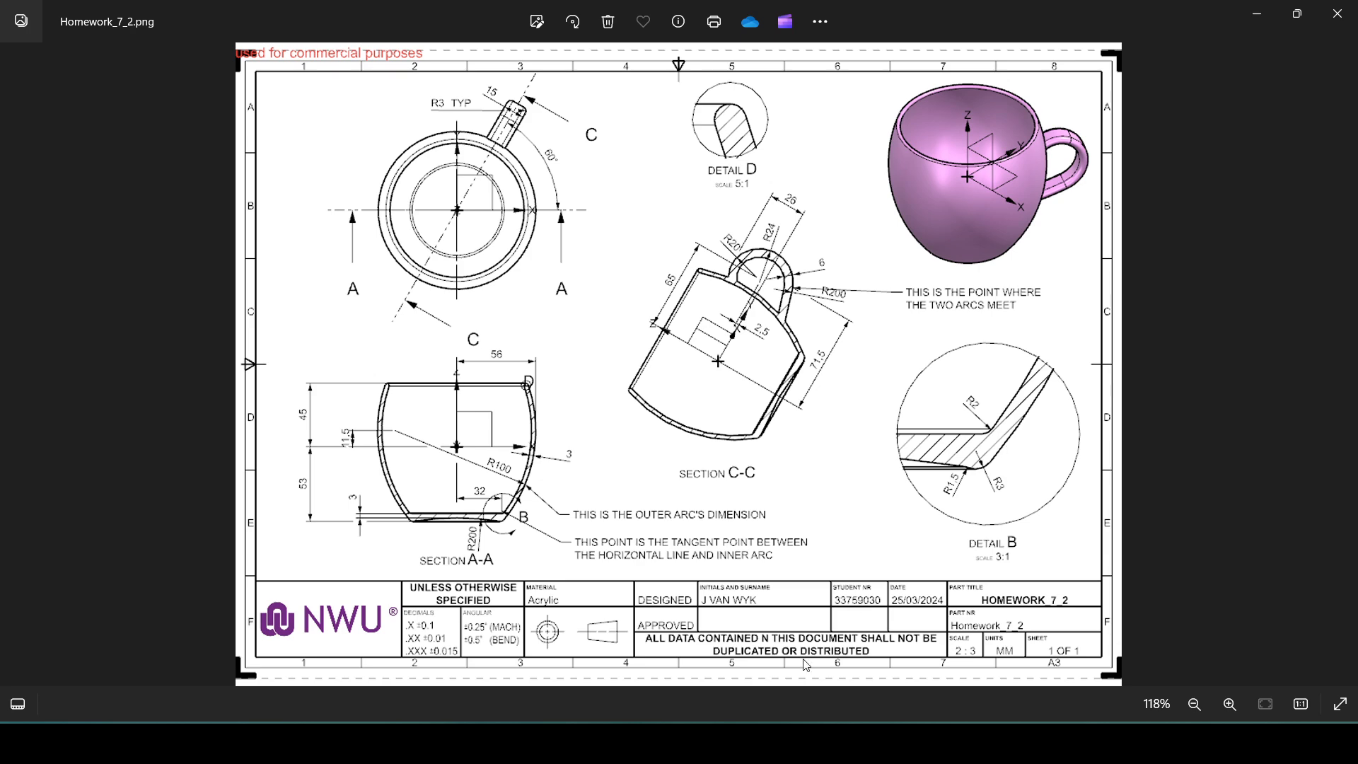
pyautogui.hotkey('alt', 'Tab')
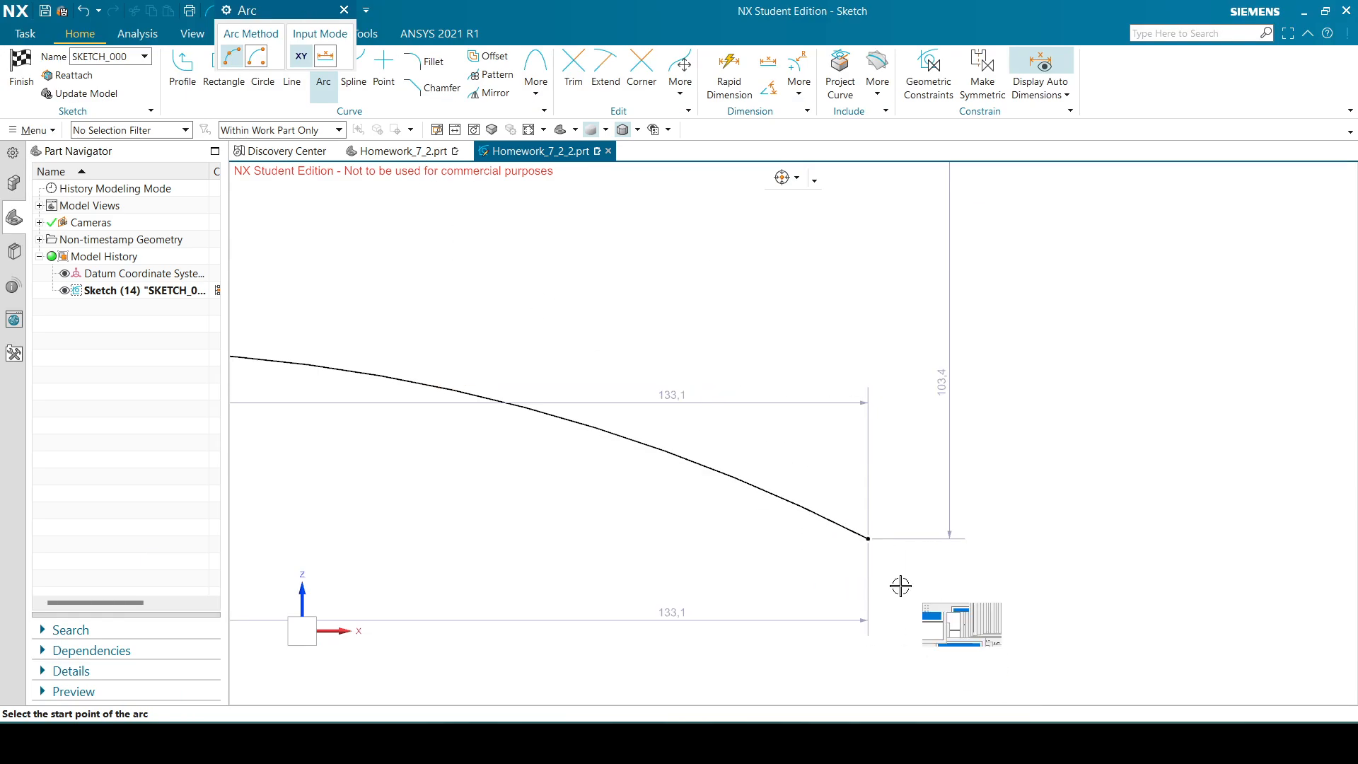
pyautogui.click(867, 539)
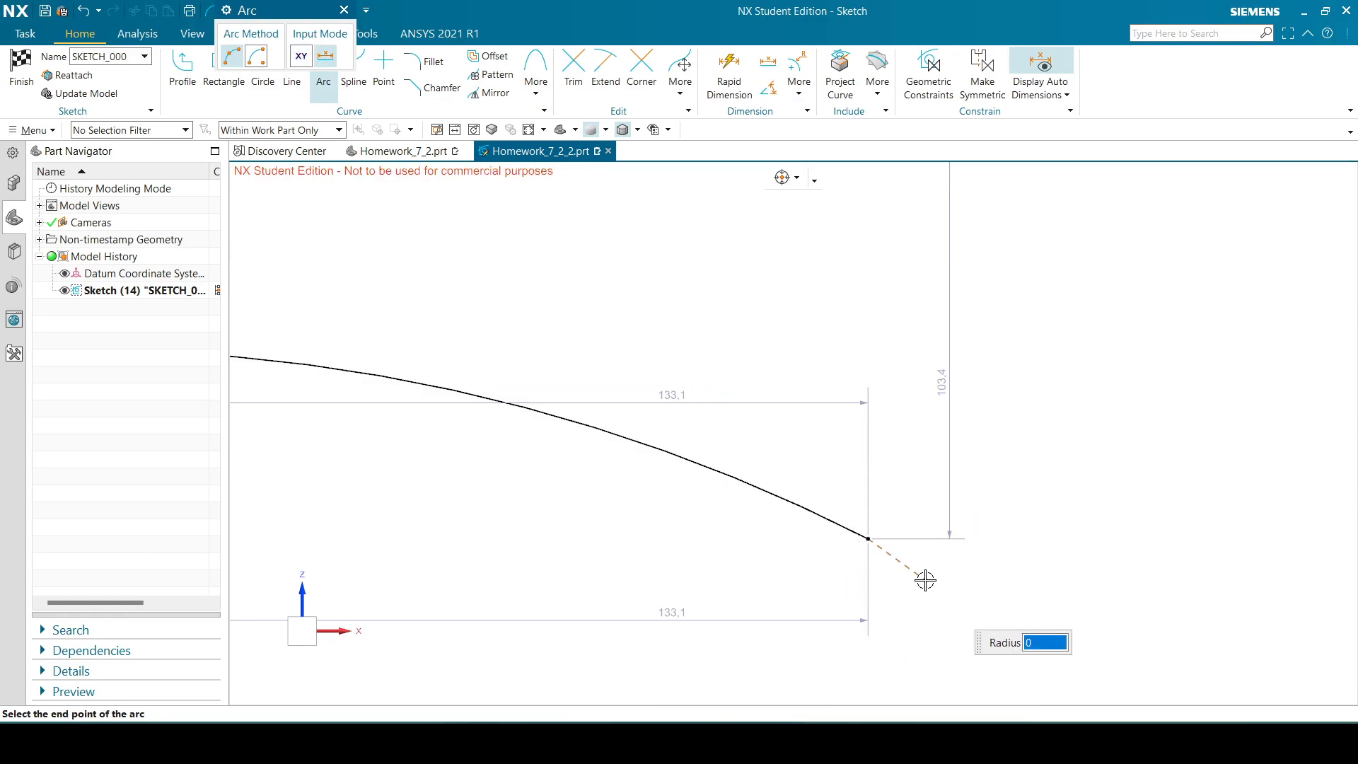
pyautogui.click(925, 578)
pyautogui.click(918, 555)
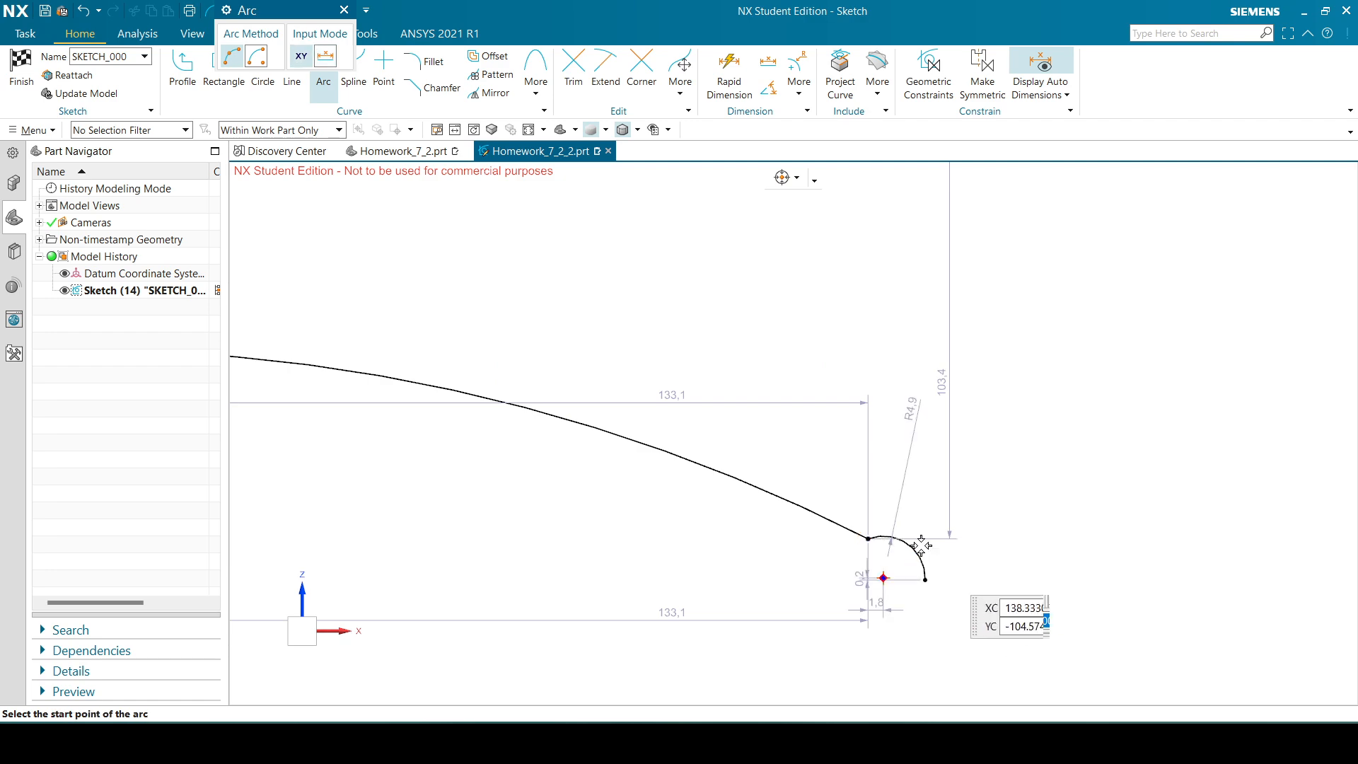
# - Add an upward-opening three-point arc from the small arc's lower end, with a radius of about 5.5 mm
pyautogui.click(925, 579)
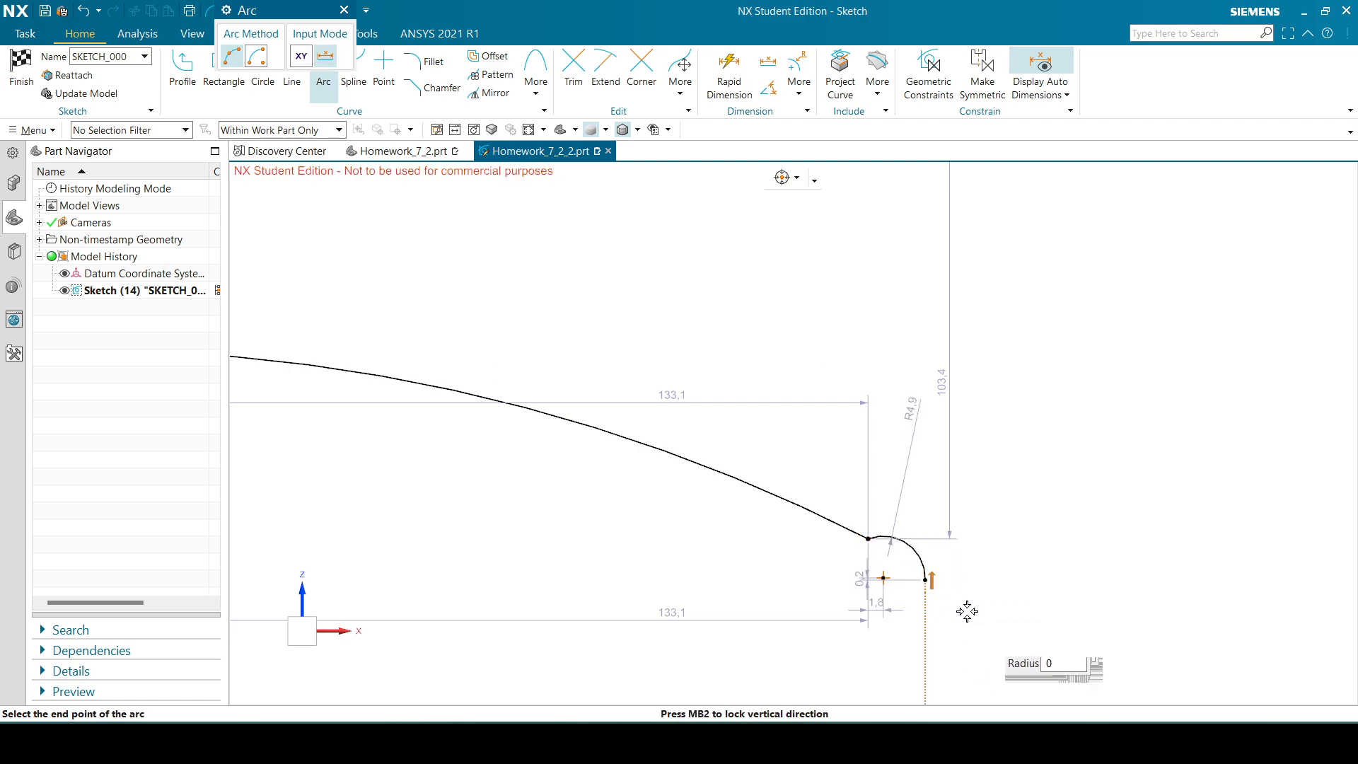
pyautogui.click(1012, 555)
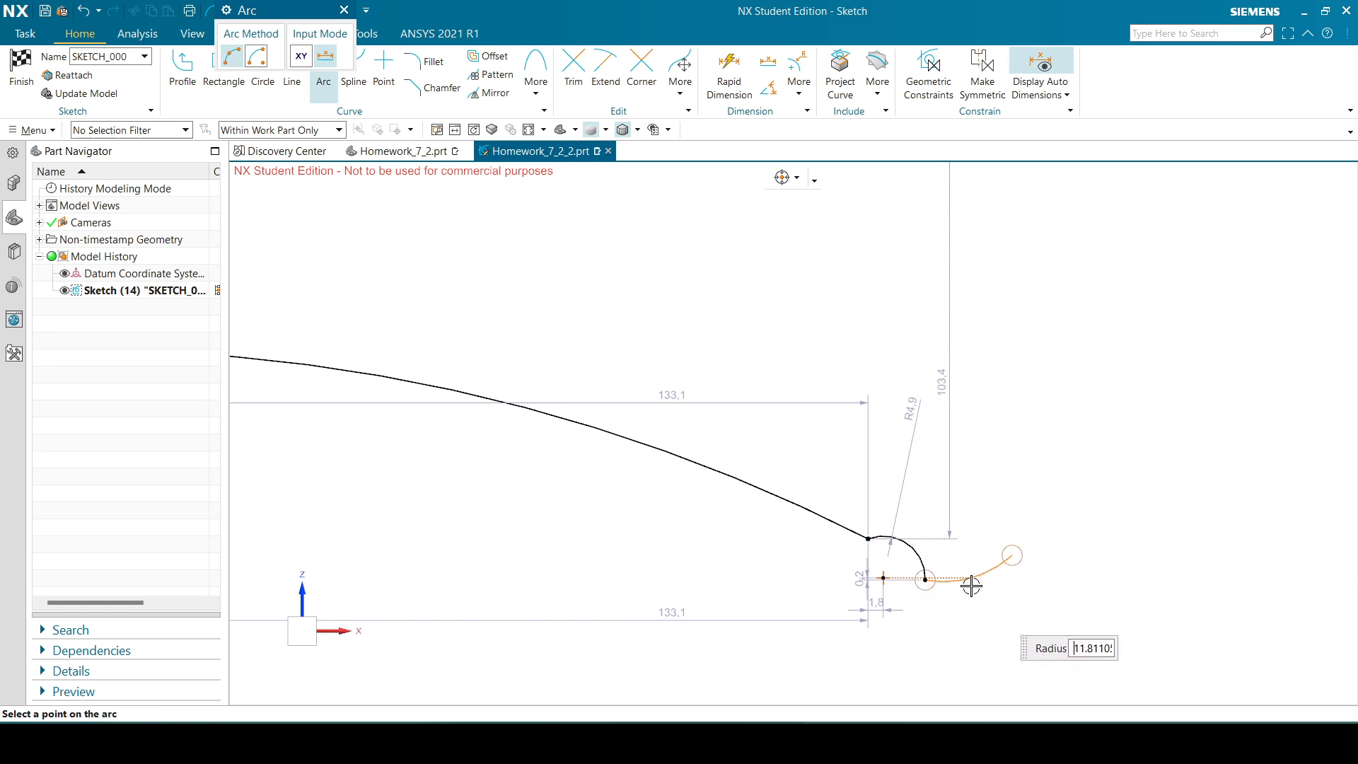
pyautogui.click(986, 627)
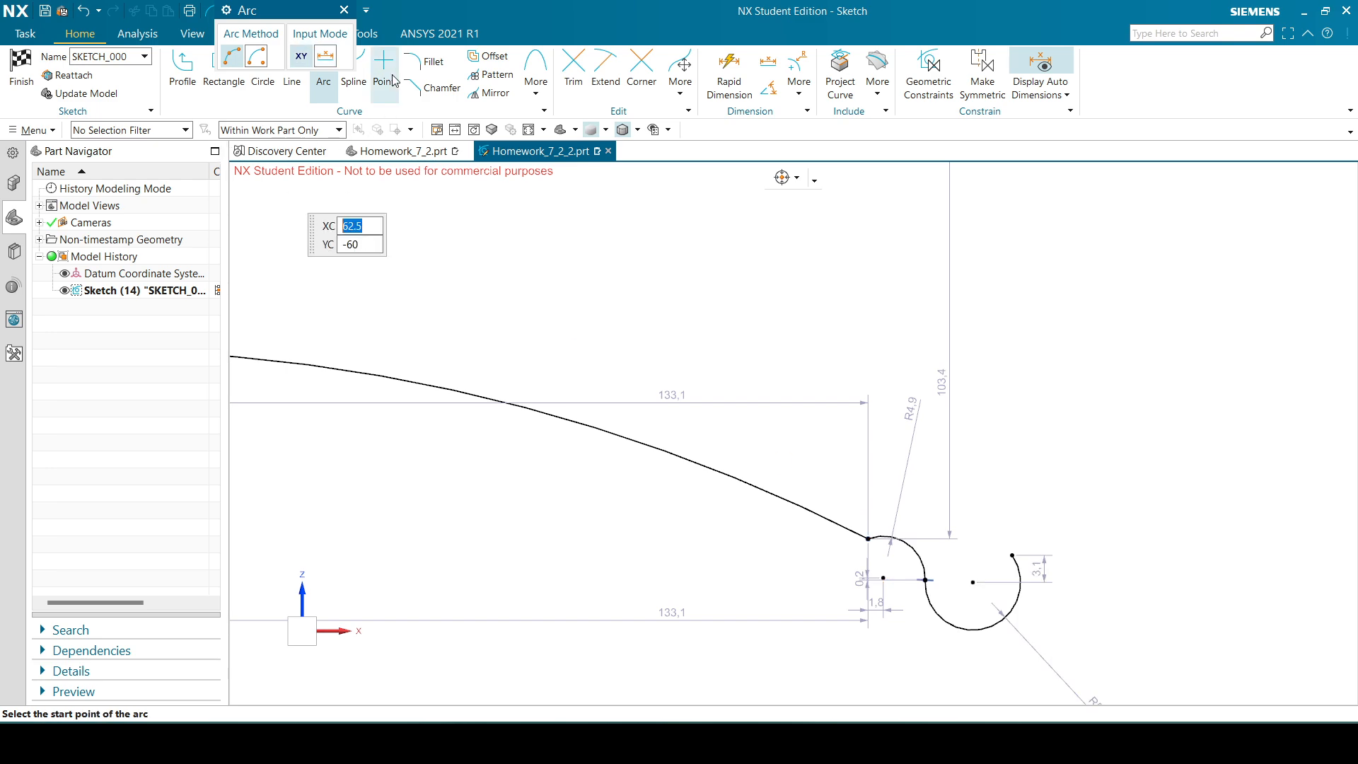
pyautogui.click(343, 10)
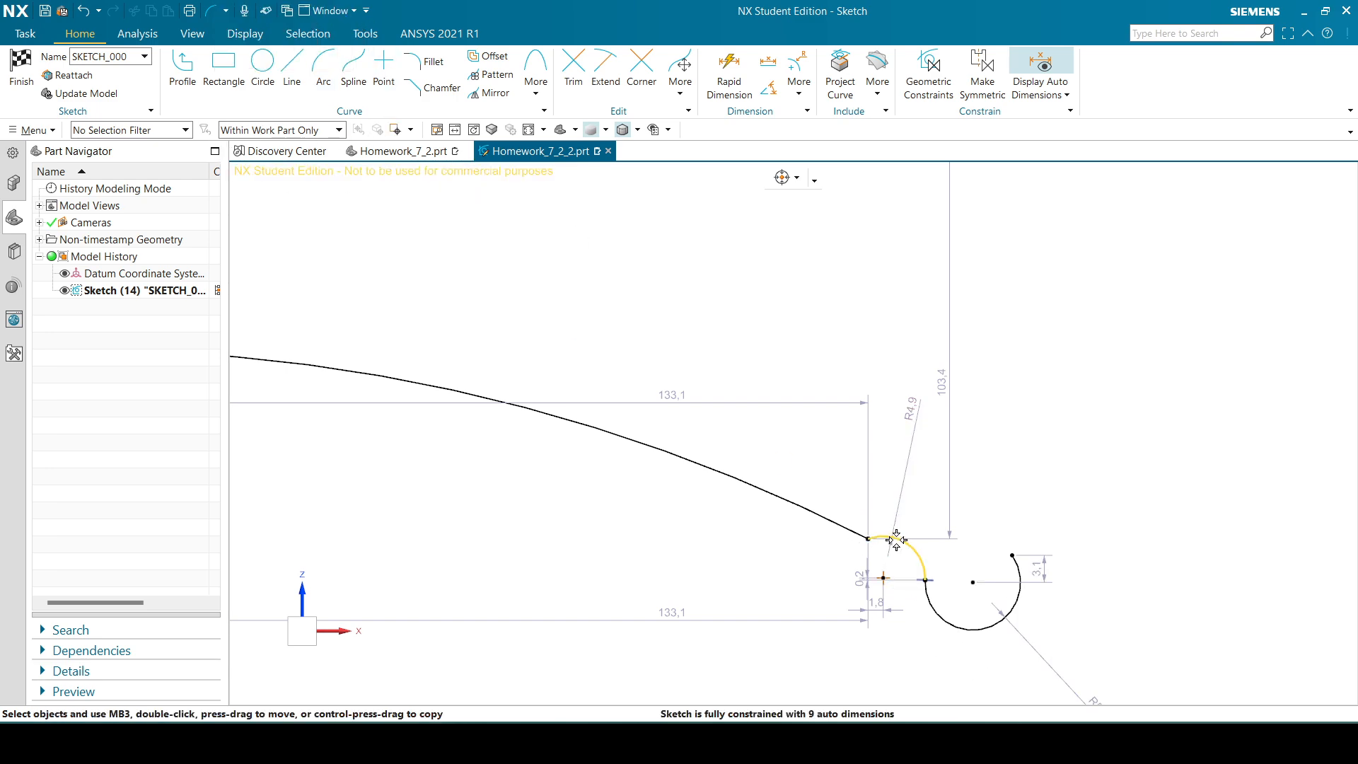
# - Move the joint of the large and small arcs to enlarge the small radius to about 7.7 mm, and make both arcs tangent
pyautogui.scroll(3, 828, 547)
pyautogui.moveTo(841, 539); pyautogui.dragTo(802, 484)
pyautogui.click(818, 481)
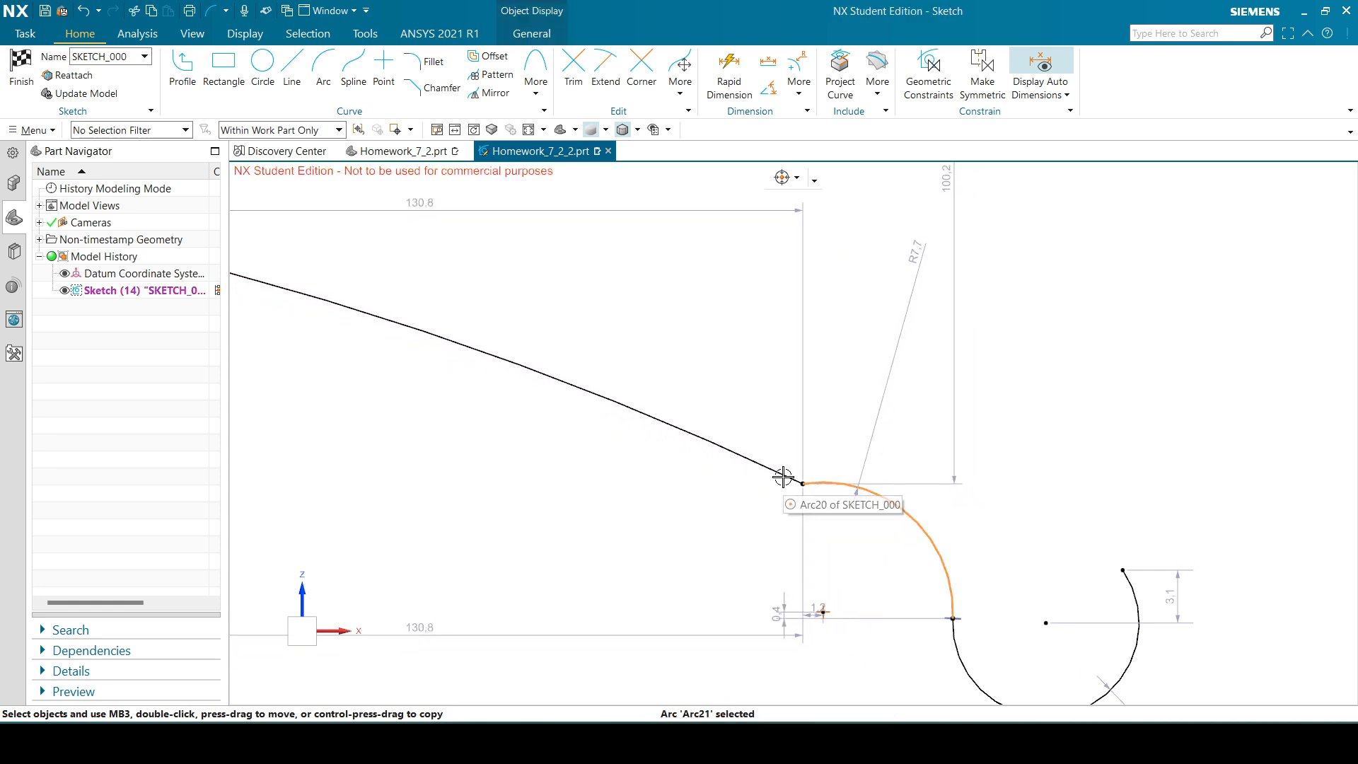
pyautogui.click(783, 471)
pyautogui.click(912, 430)
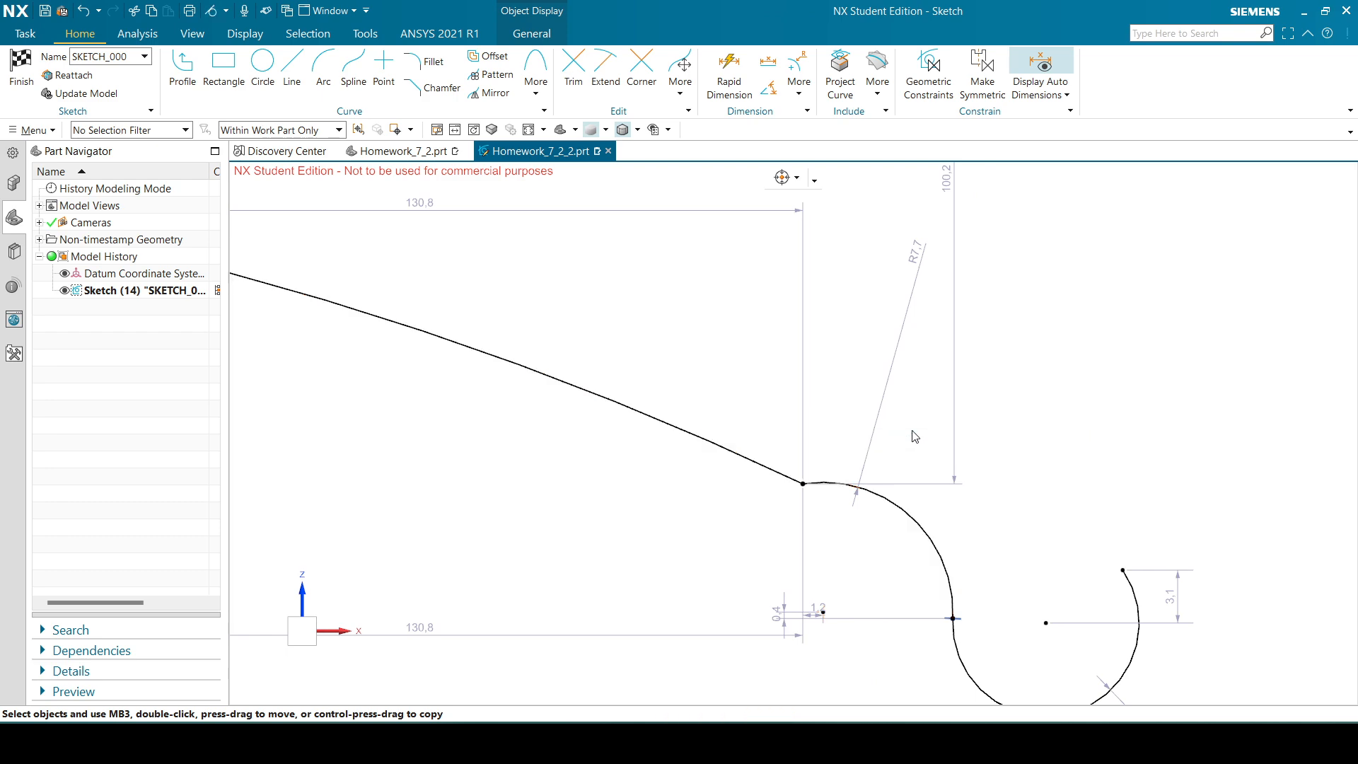
# - Move the large arc's free end back near the vertical axis, about 70.5 mm below the origin
pyautogui.scroll(-3, 979, 479)
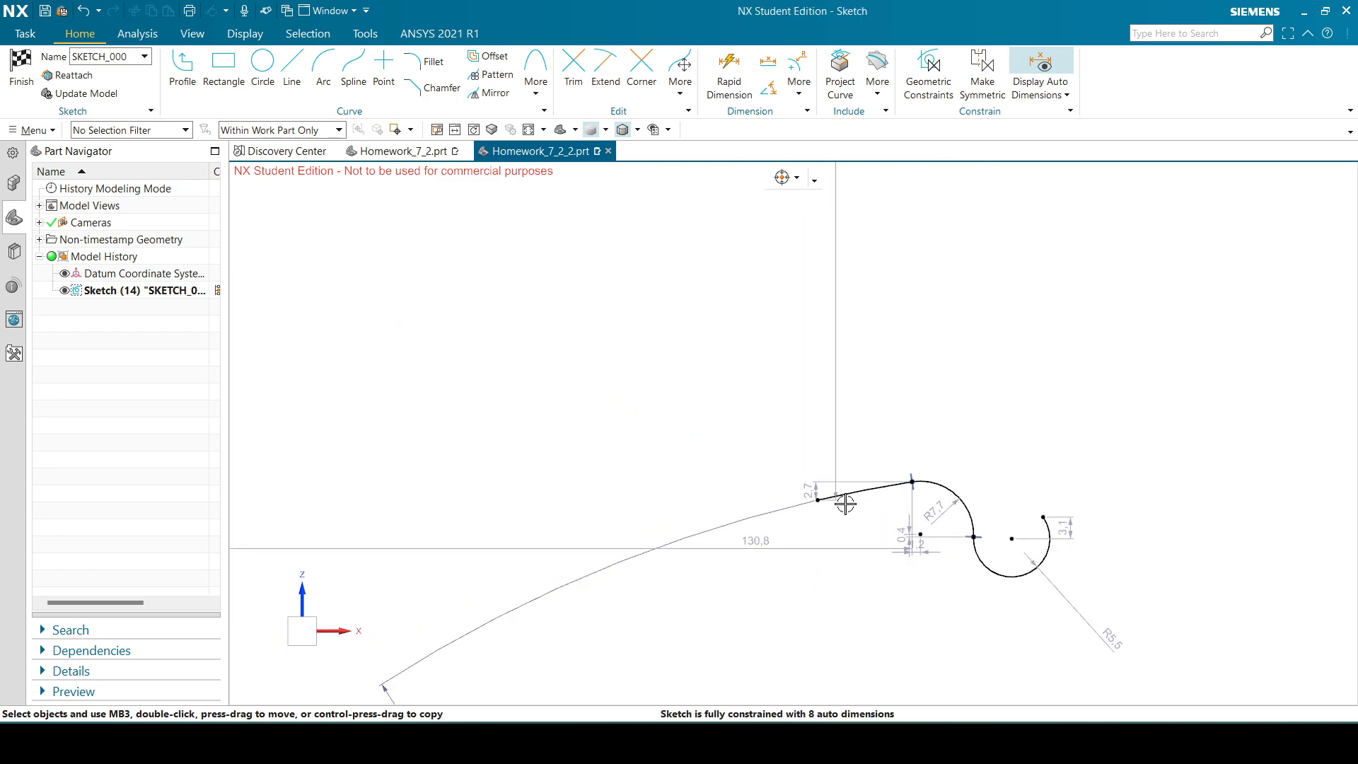
pyautogui.moveTo(823, 498)
pyautogui.mouseDown()
pyautogui.moveTo(636, 409)
pyautogui.moveTo(682, 404)
pyautogui.mouseUp()
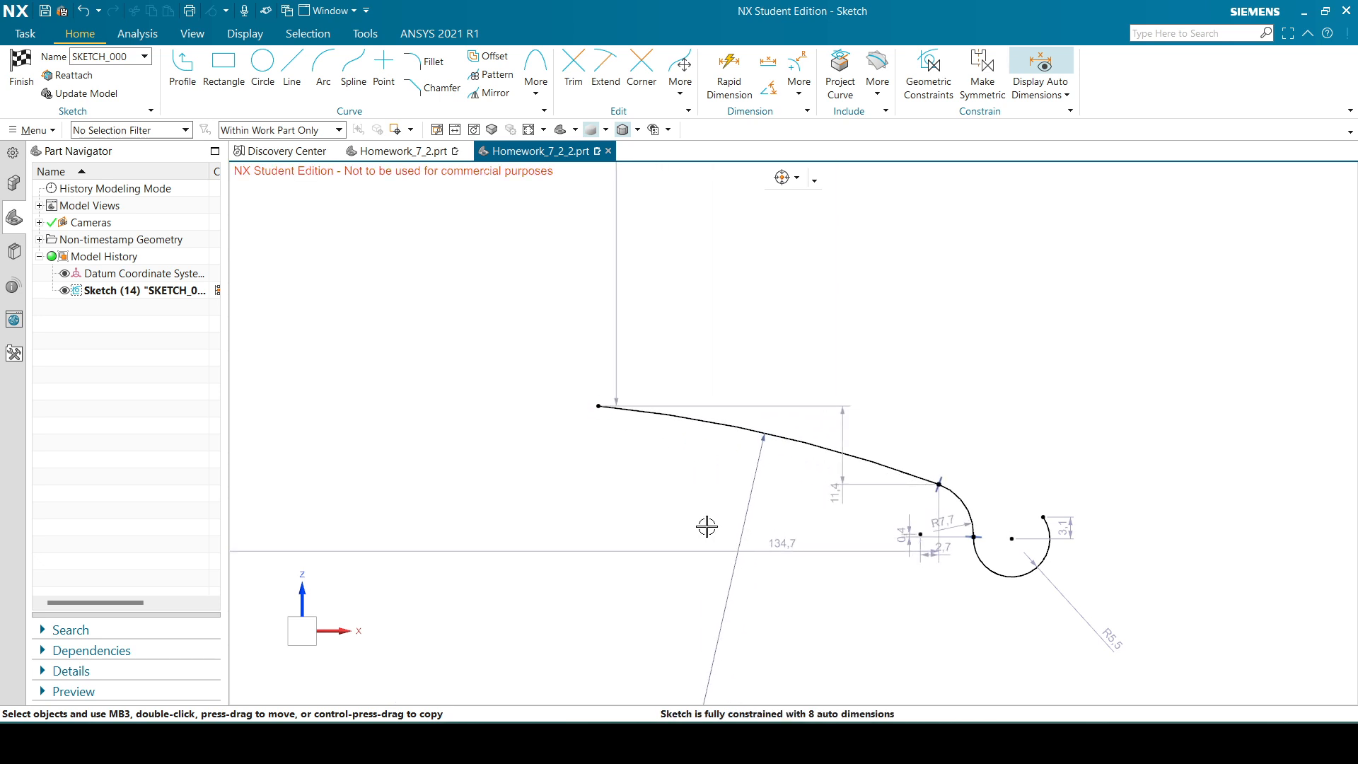
pyautogui.scroll(-3, 768, 622)
pyautogui.moveTo(668, 512); pyautogui.dragTo(382, 457)
pyautogui.scroll(-1, 1034, 594)
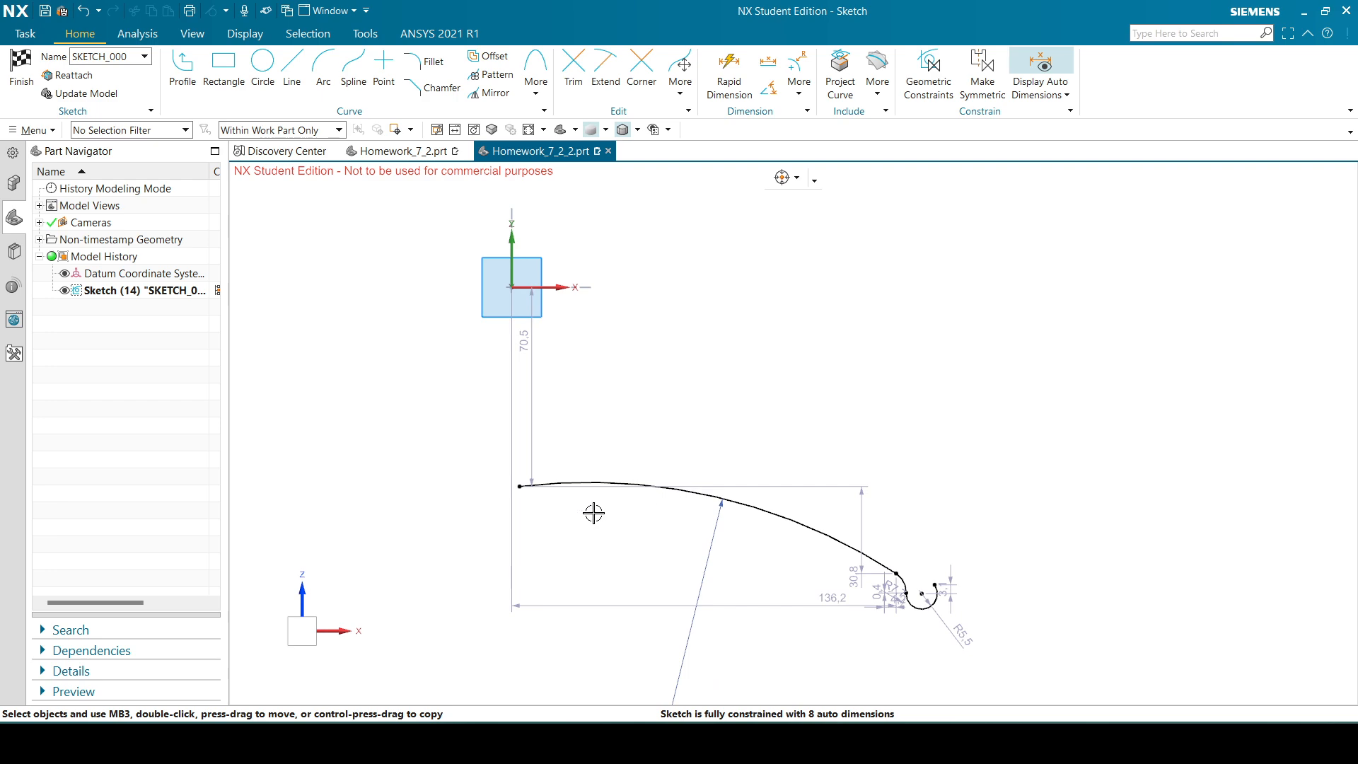
# - Constrain the large arc's free end to align vertically with the sketch origin
pyautogui.scroll(2, 548, 481)
pyautogui.scroll(-1, 531, 474)
pyautogui.click(509, 486)
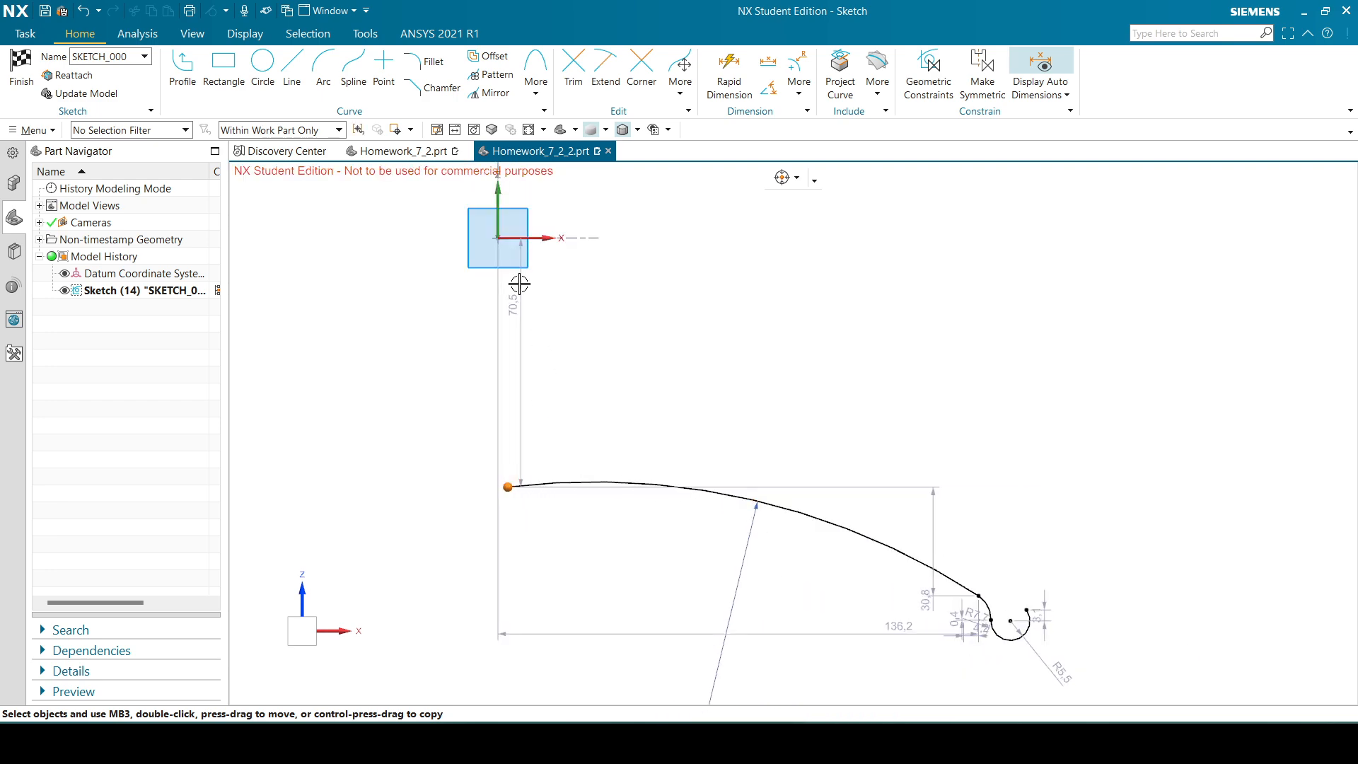
pyautogui.click(495, 239)
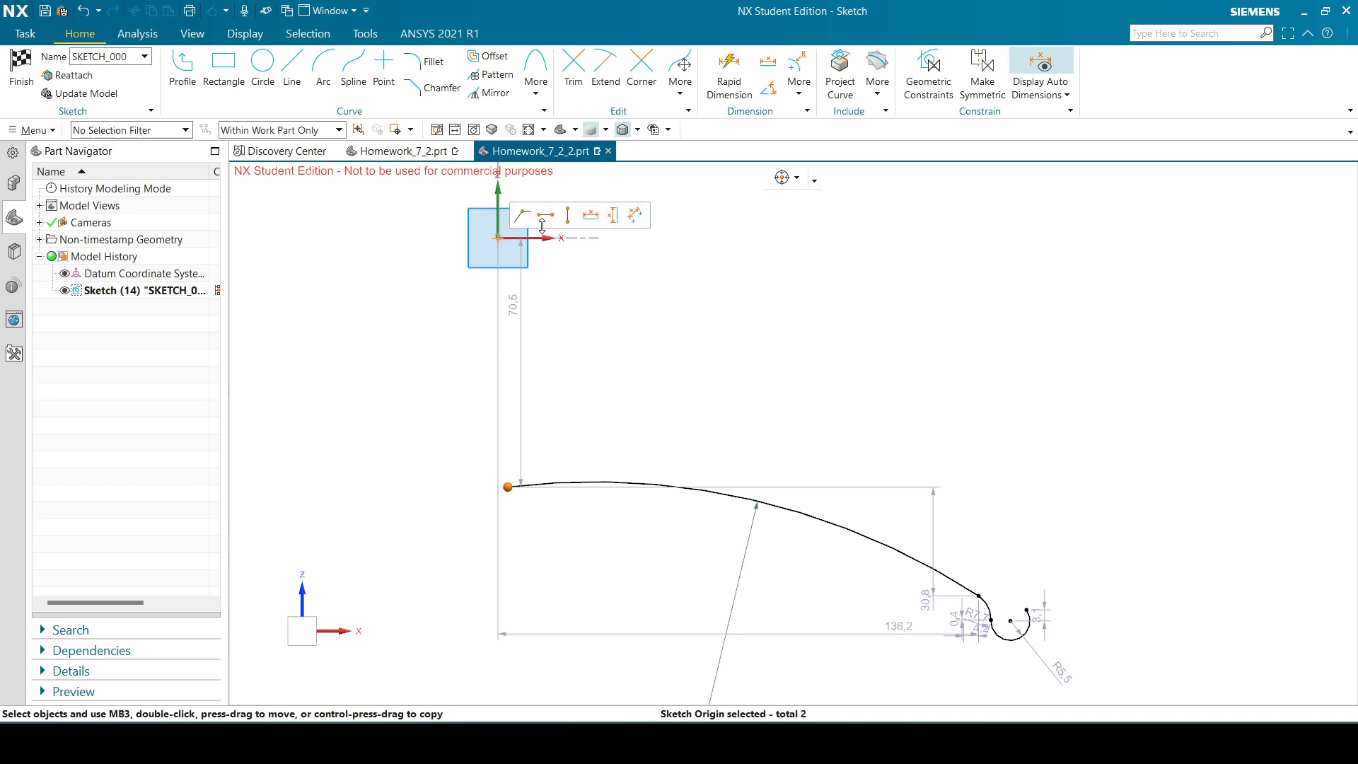
pyautogui.click(569, 217)
pyautogui.scroll(-1, 877, 406)
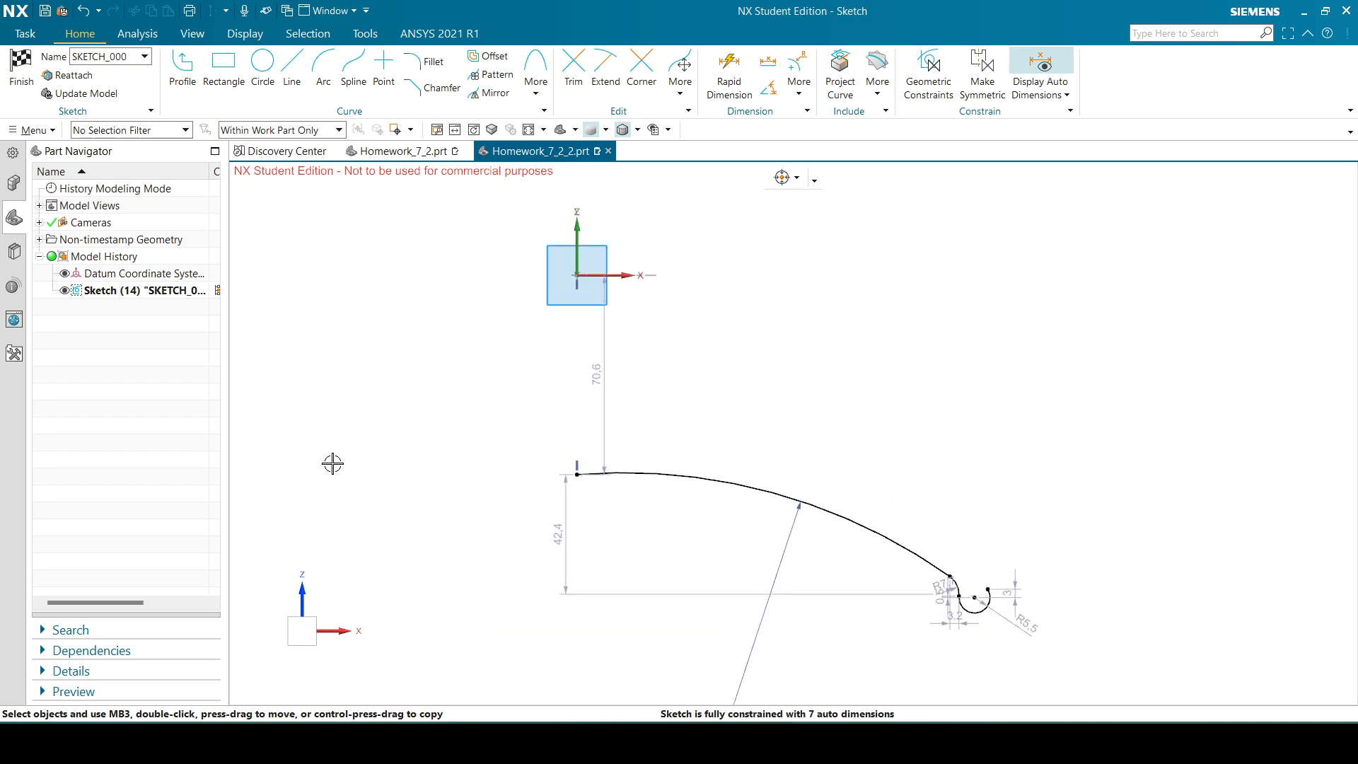
# - Review the mug's section dimensions in the Homework_7_2.png drawing and return to the sketch
pyautogui.scroll(2, 919, 563)
pyautogui.scroll(-2, 509, 472)
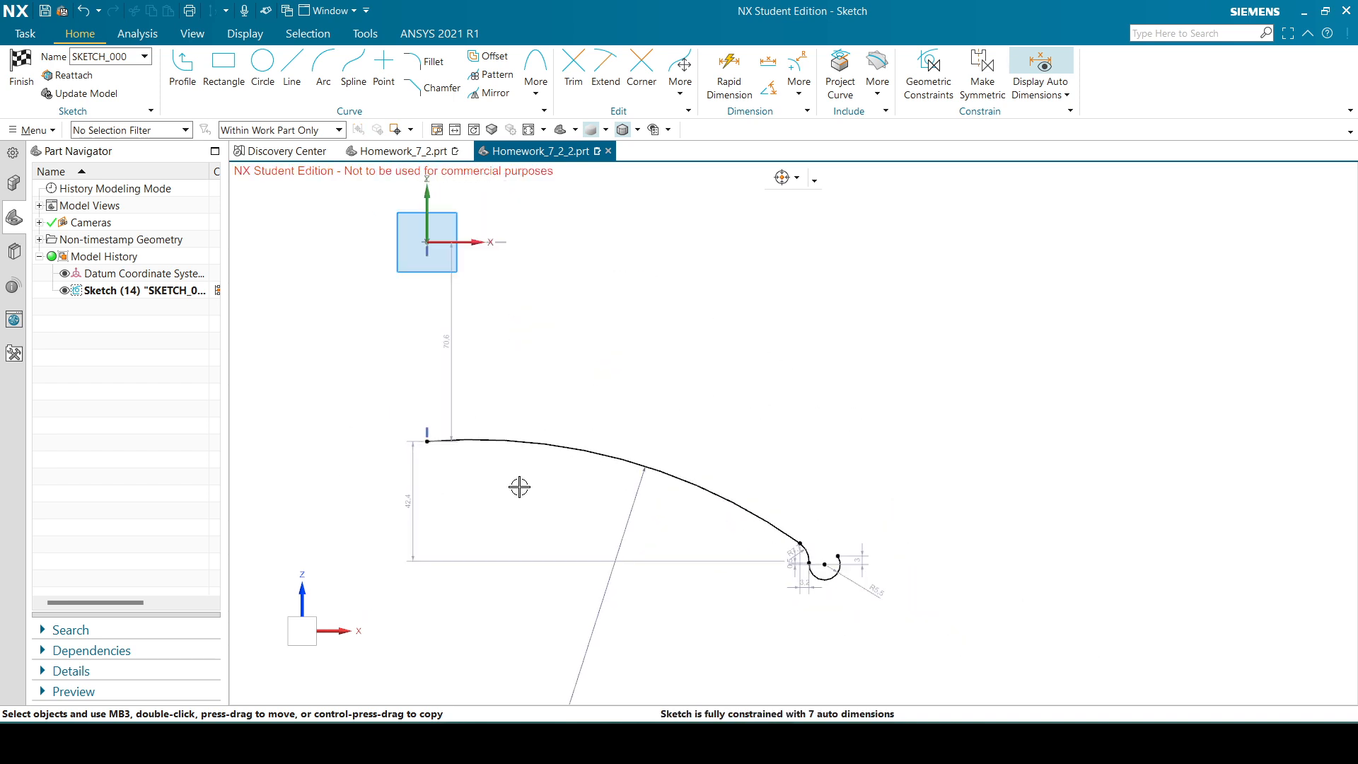
pyautogui.scroll(1, 436, 384)
pyautogui.scroll(-1, 554, 522)
pyautogui.scroll(1, 279, 170)
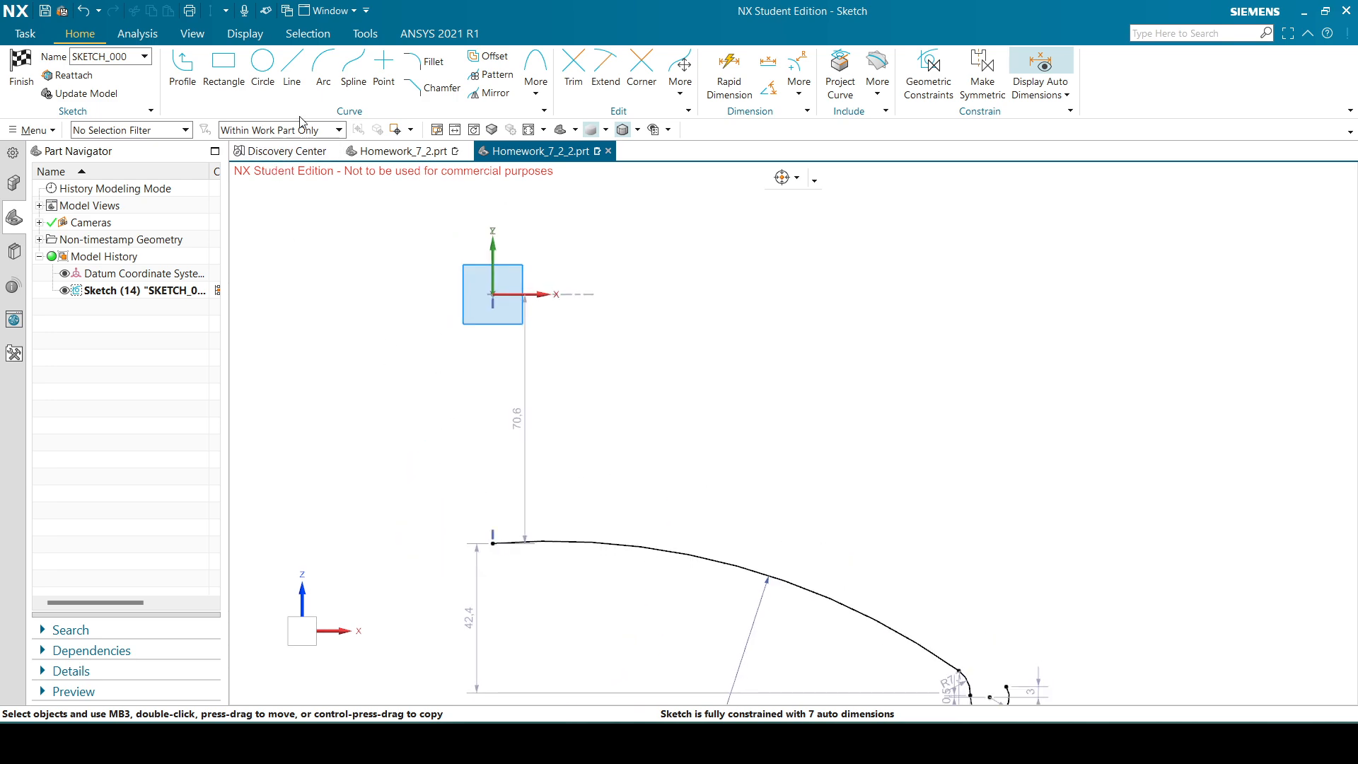
pyautogui.hotkey('alt', 'Tab')
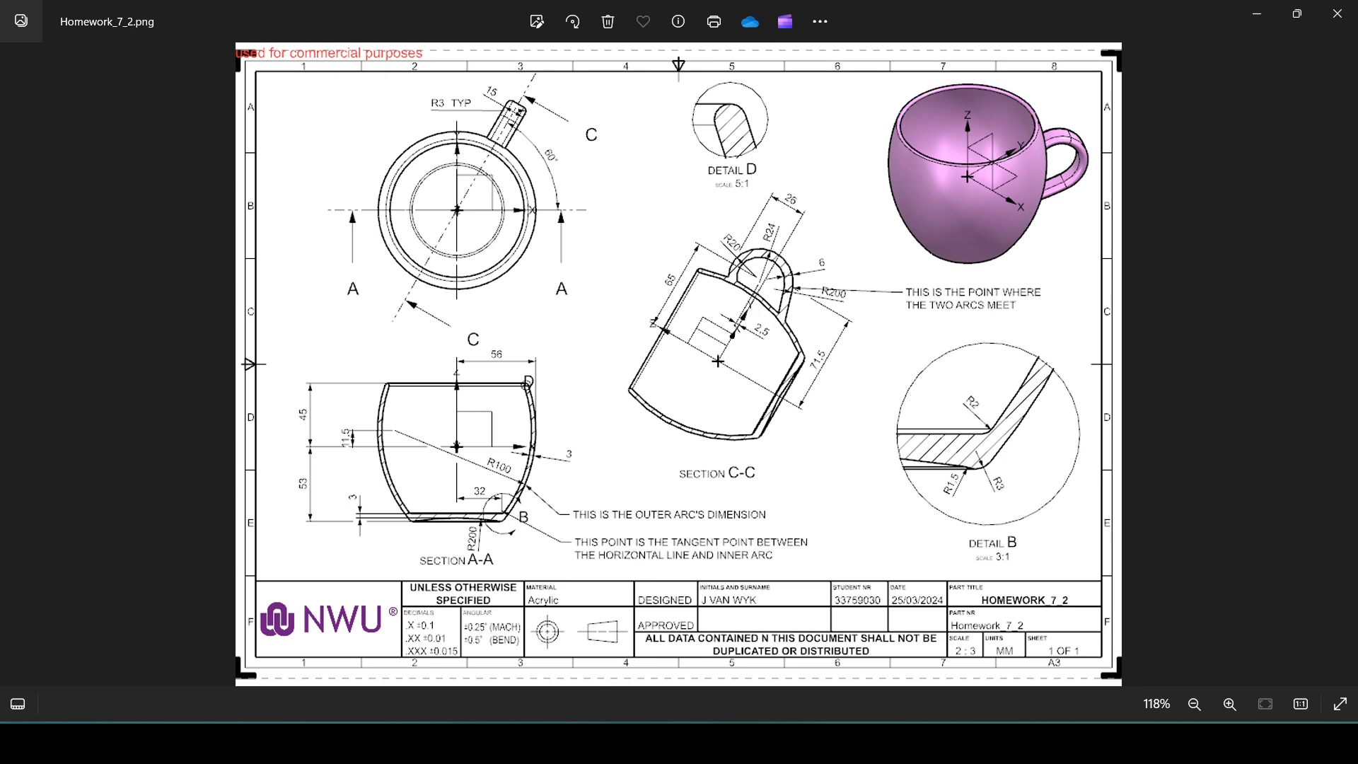
pyautogui.hotkey('alt', 'Tab')
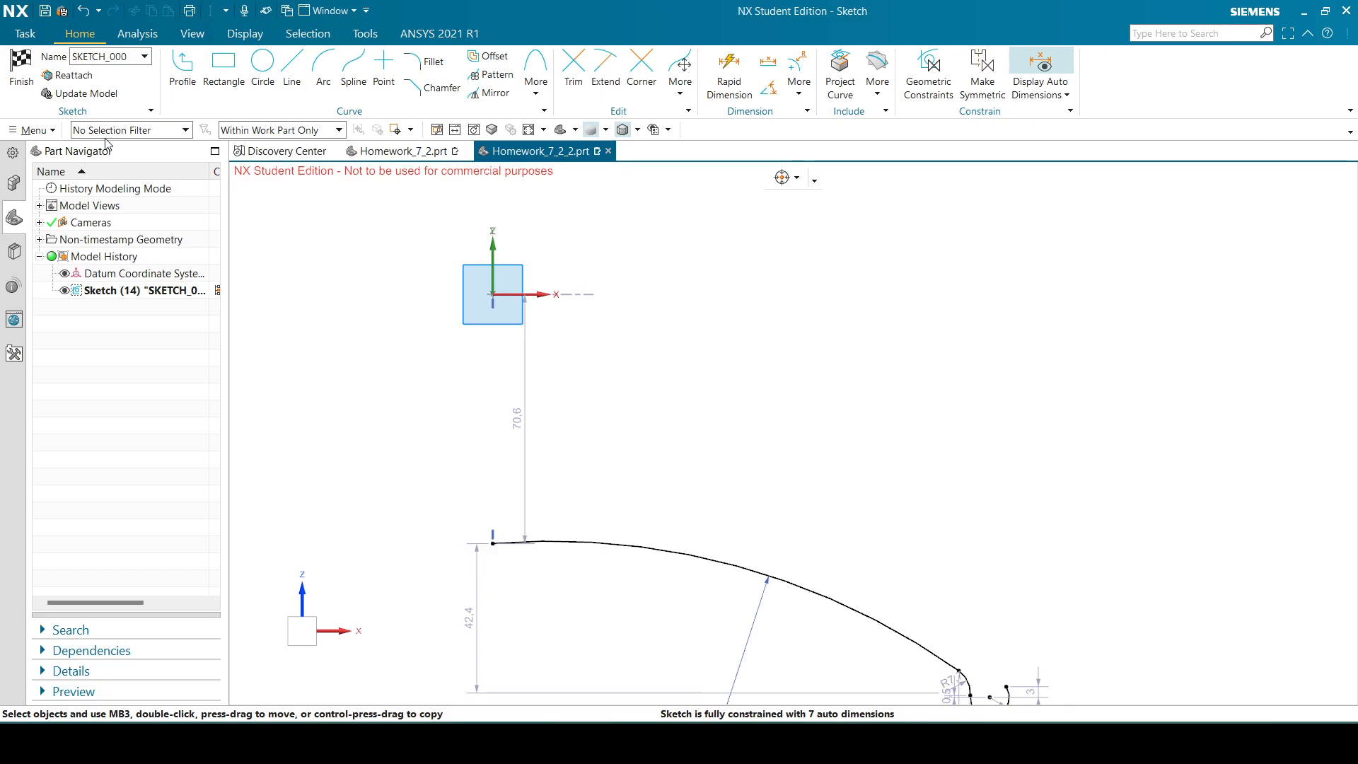
# - Draw a vertical line from the sketch origin to the large arc's free end and convert it to a reference line
pyautogui.click(292, 70)
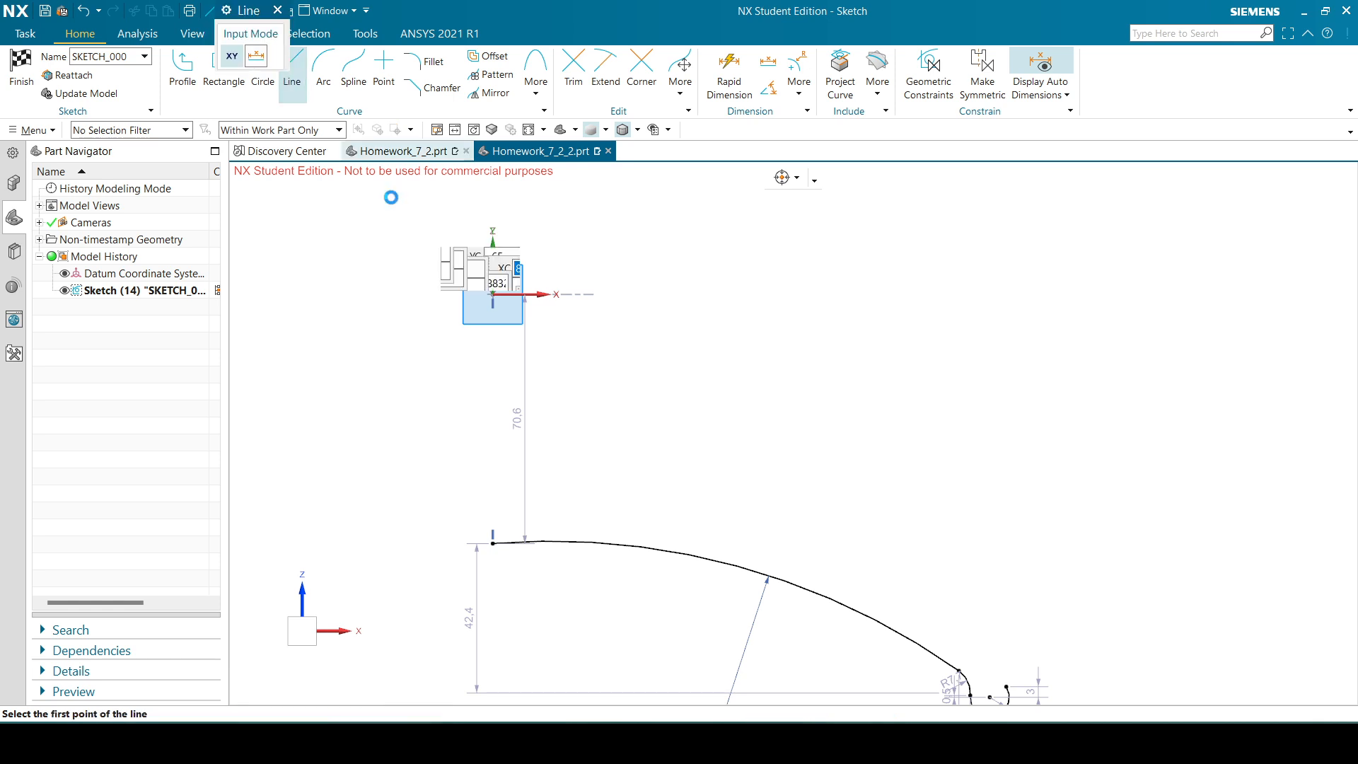
pyautogui.click(493, 293)
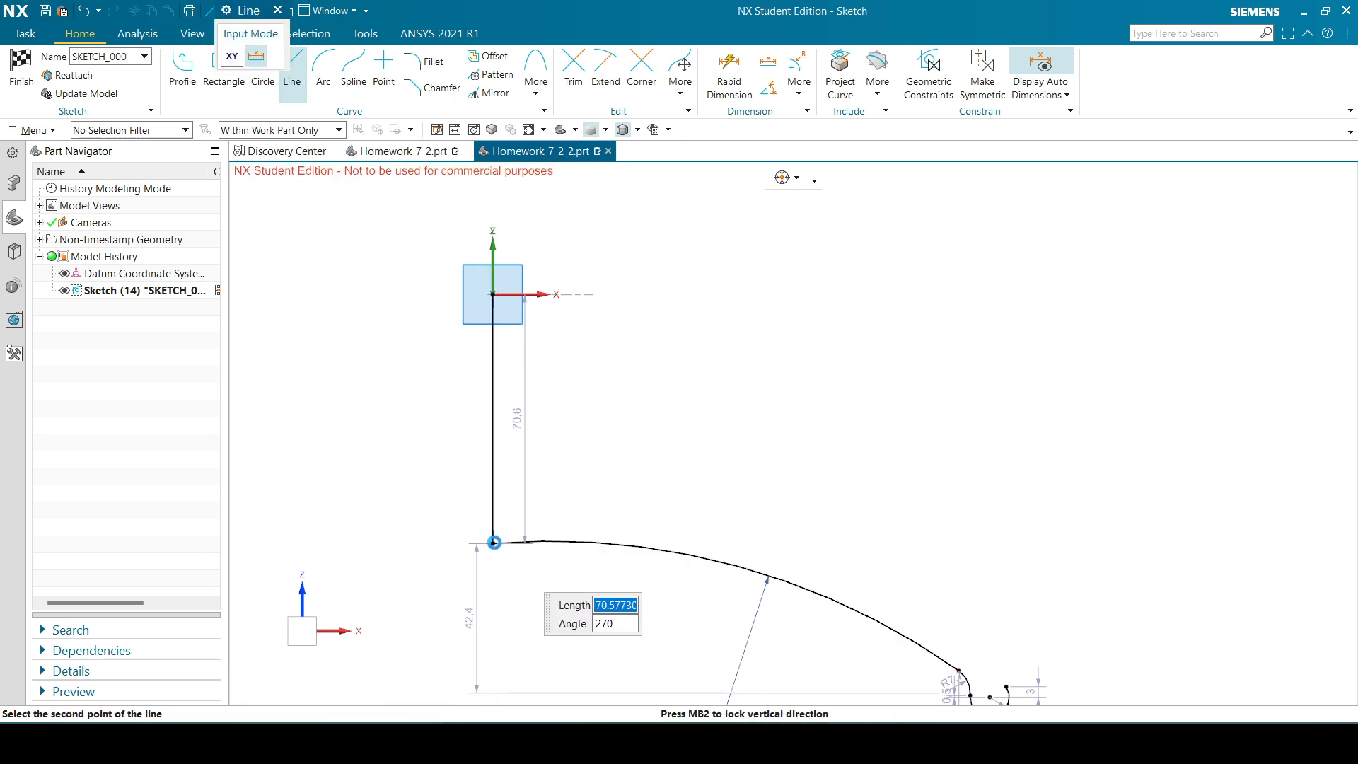
pyautogui.click(493, 543)
pyautogui.click(277, 9)
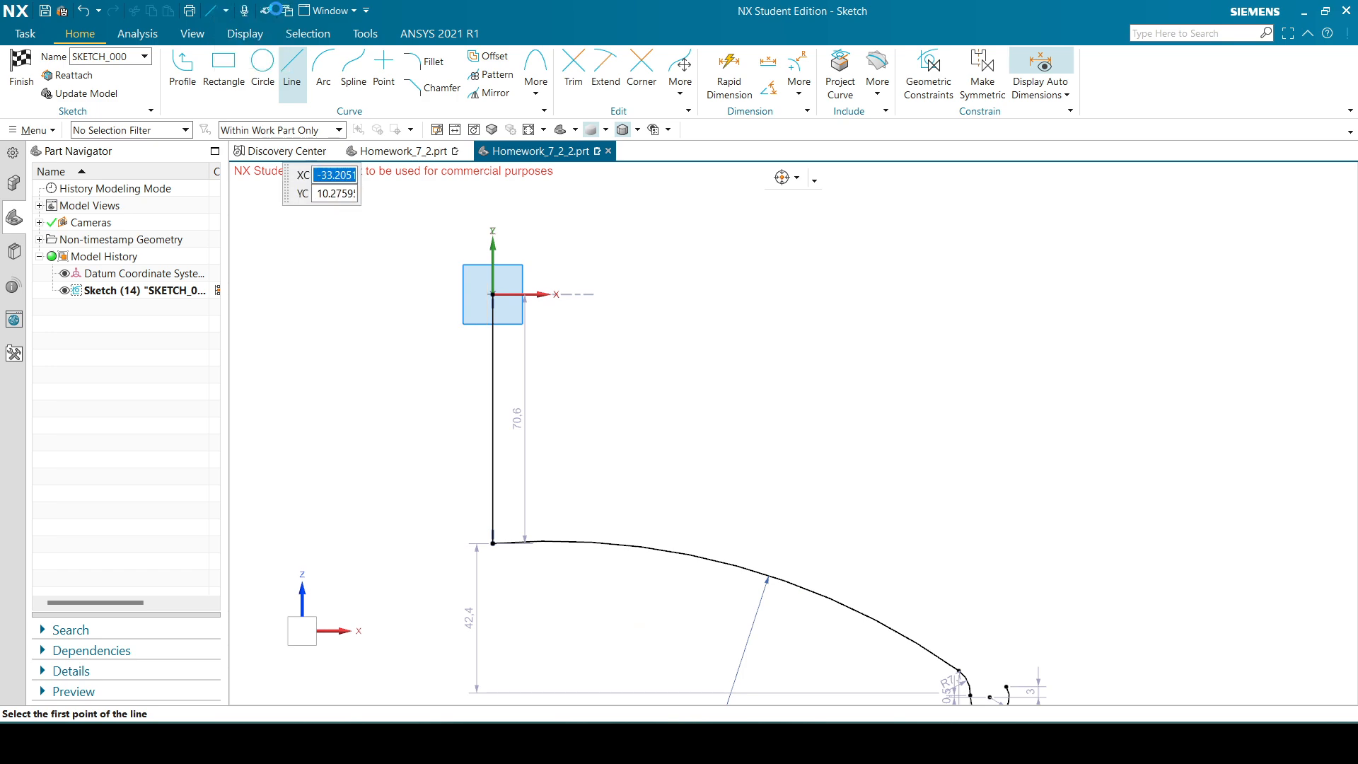
pyautogui.click(490, 481)
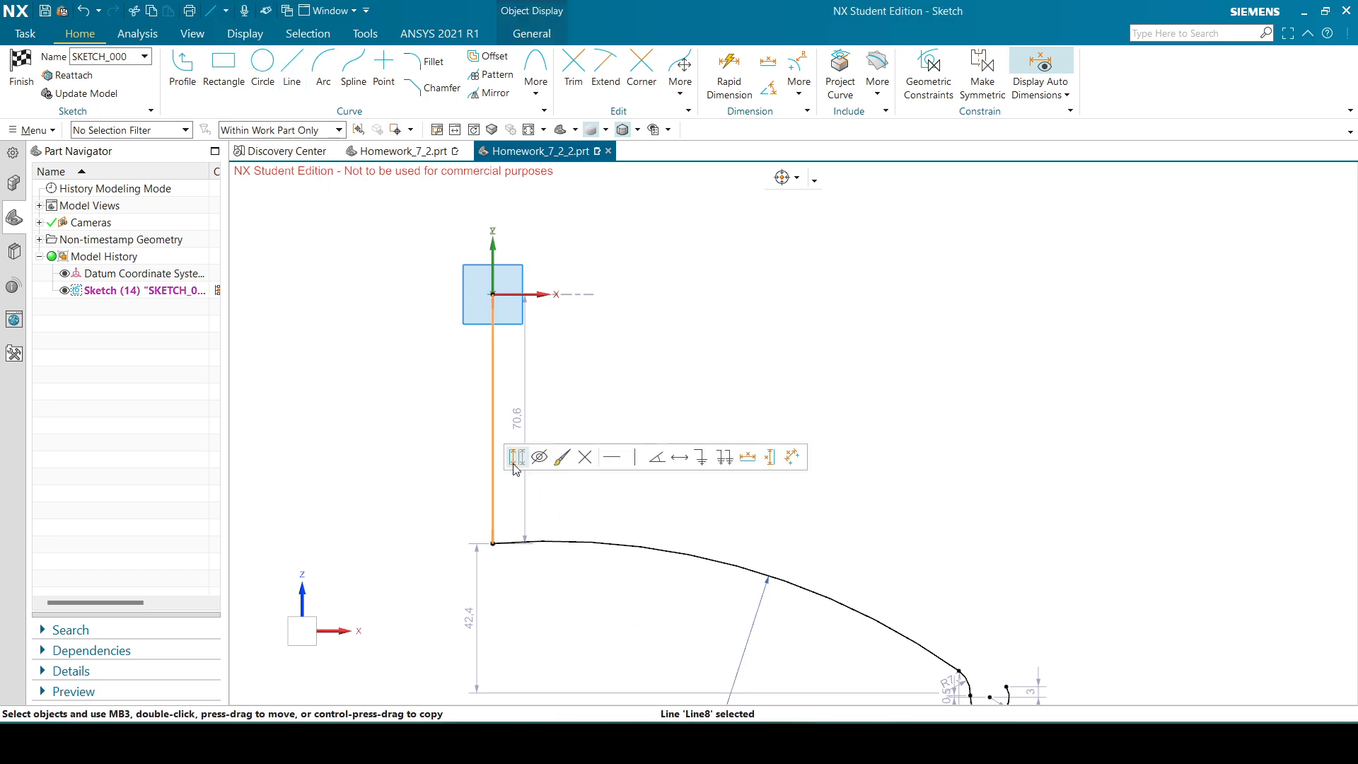
pyautogui.click(539, 456)
pyautogui.press('d')
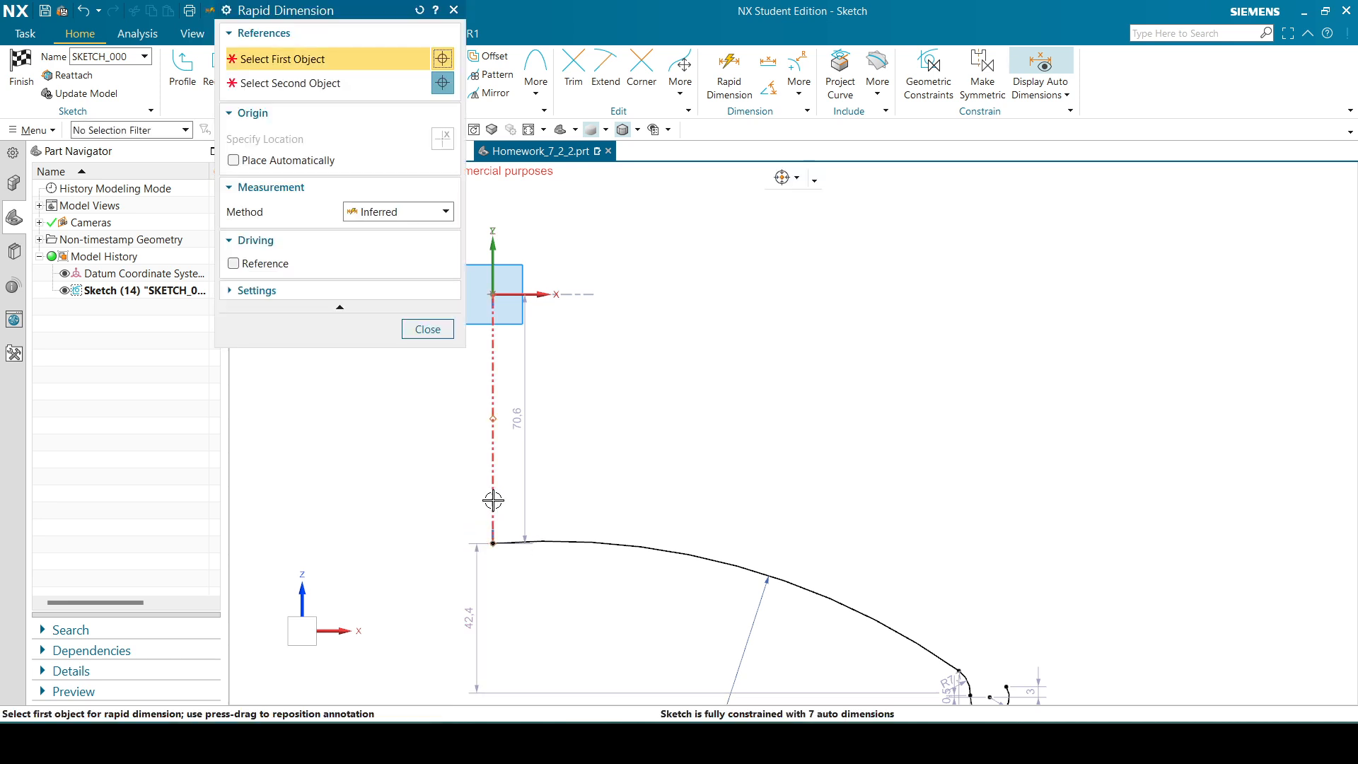
pyautogui.click(454, 10)
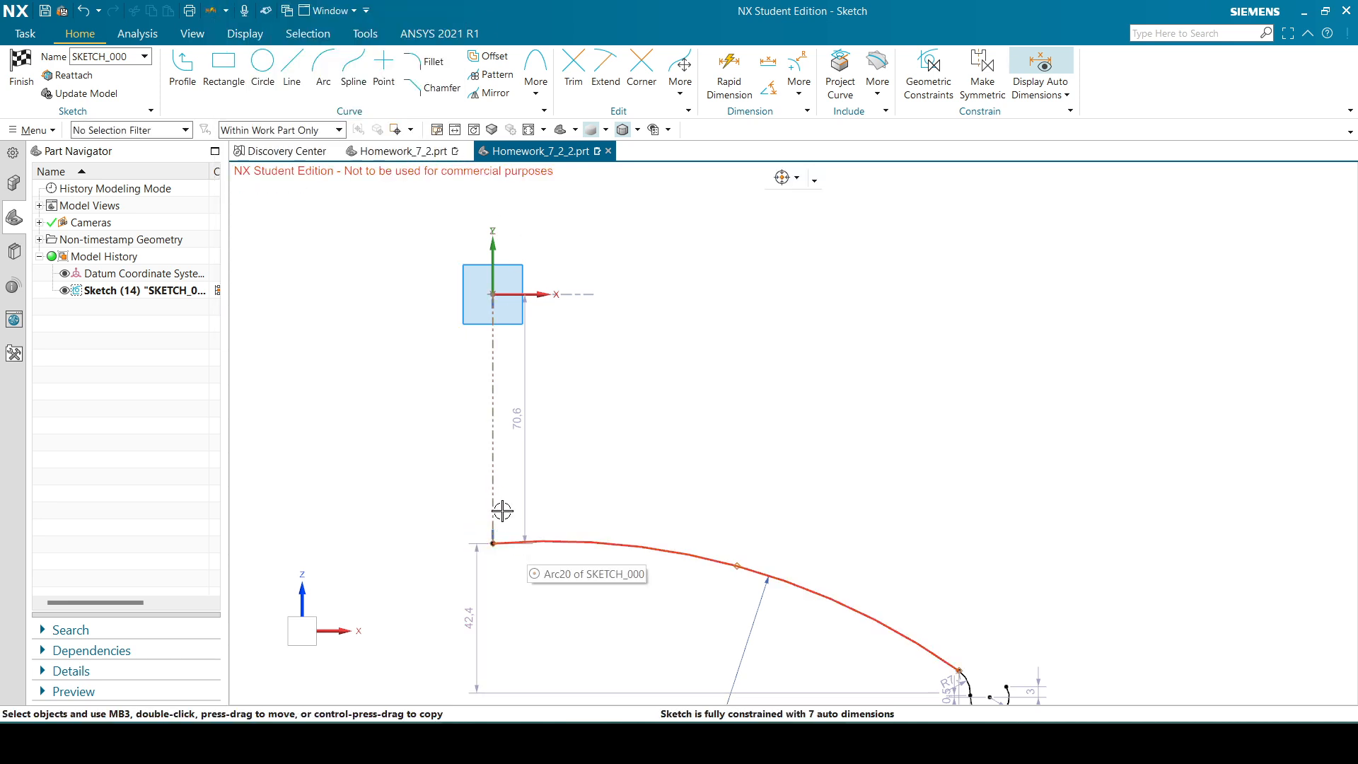
# - Constrain the large arc to be perpendicular to the vertical reference line at its free end
pyautogui.click(493, 478)
pyautogui.click(550, 540)
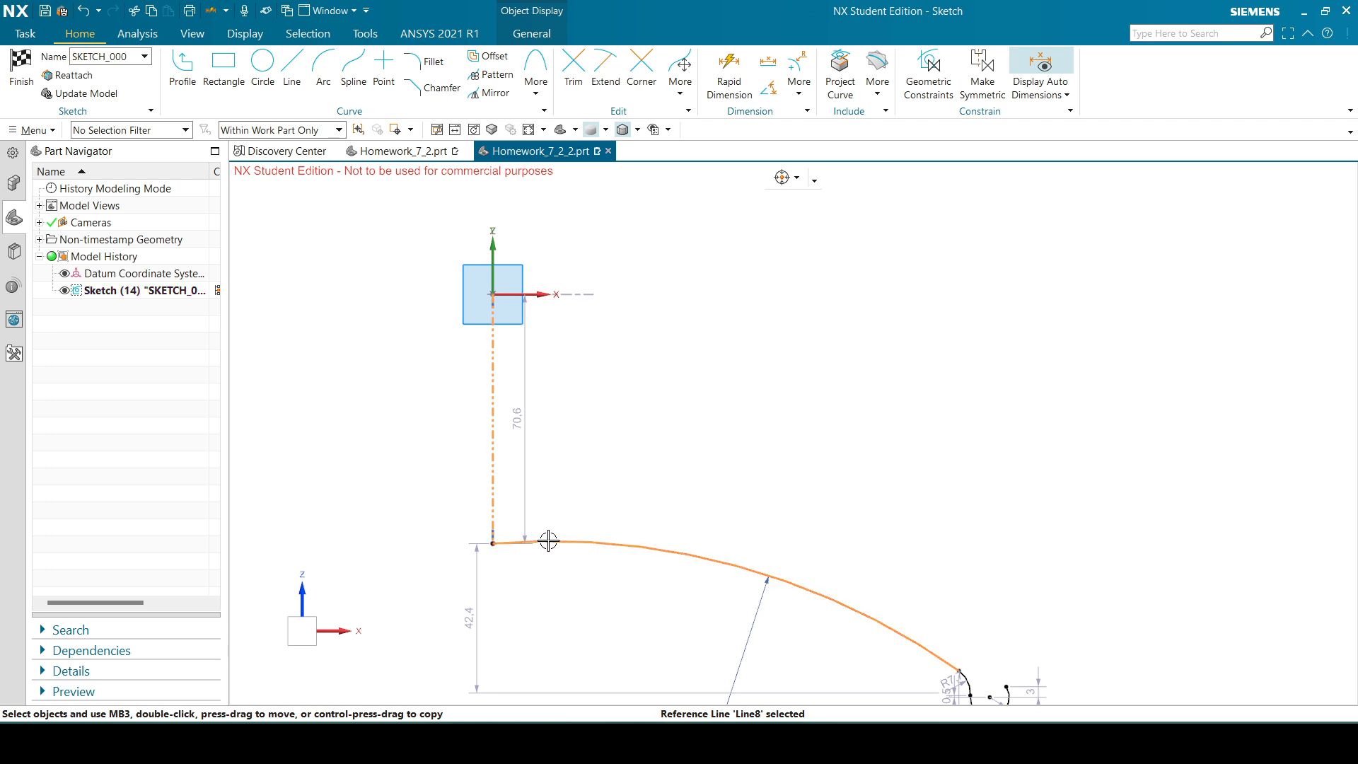
pyautogui.click(690, 517)
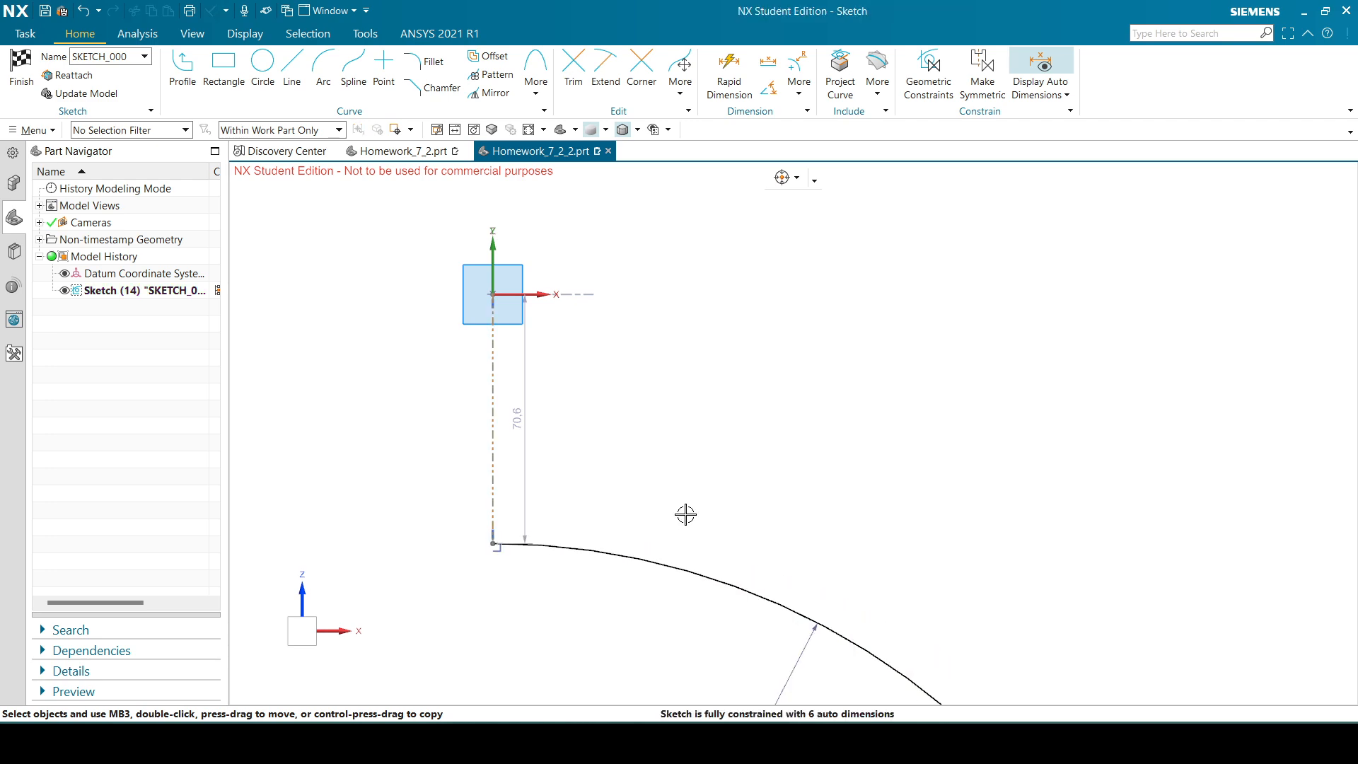
# - Try to move the joint between the two small arcs, and undo the move
pyautogui.scroll(-2, 589, 380)
pyautogui.scroll(2, 700, 509)
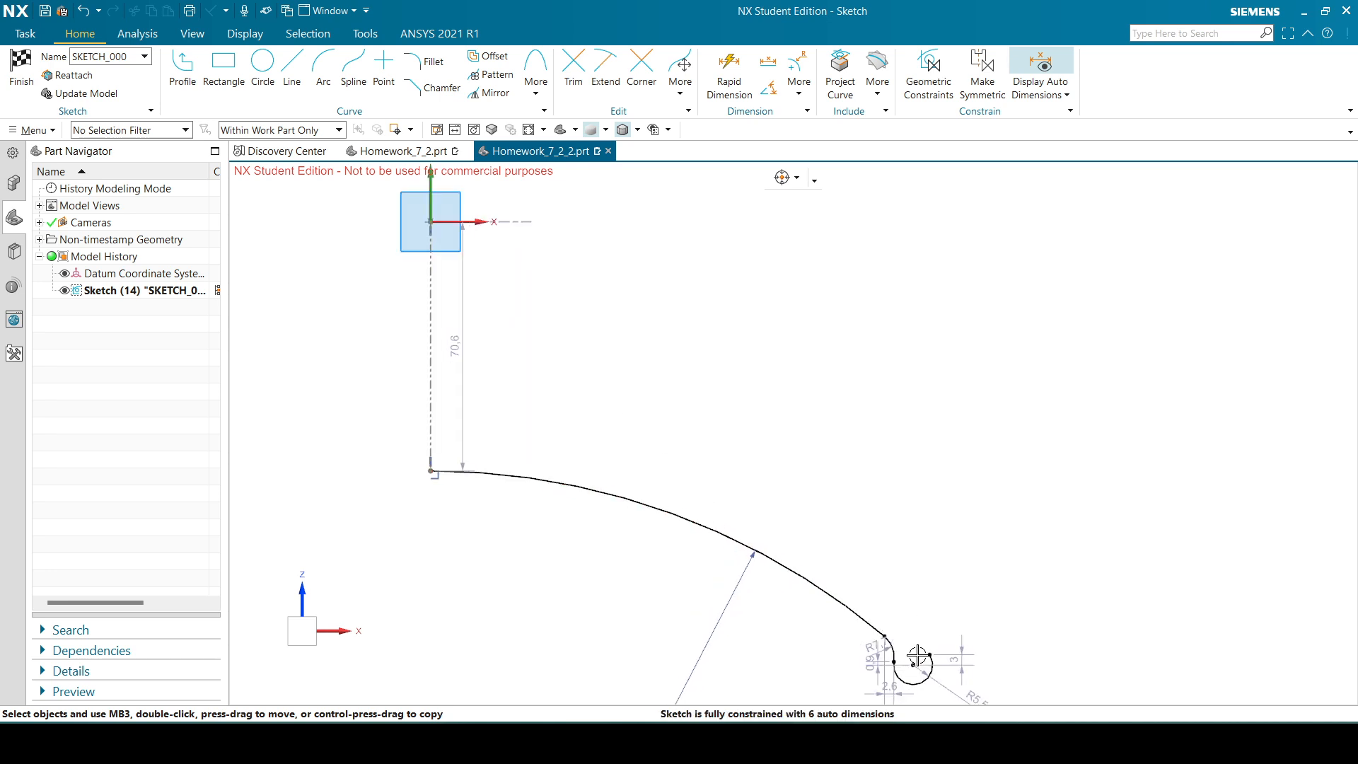
pyautogui.moveTo(894, 663); pyautogui.dragTo(903, 621)
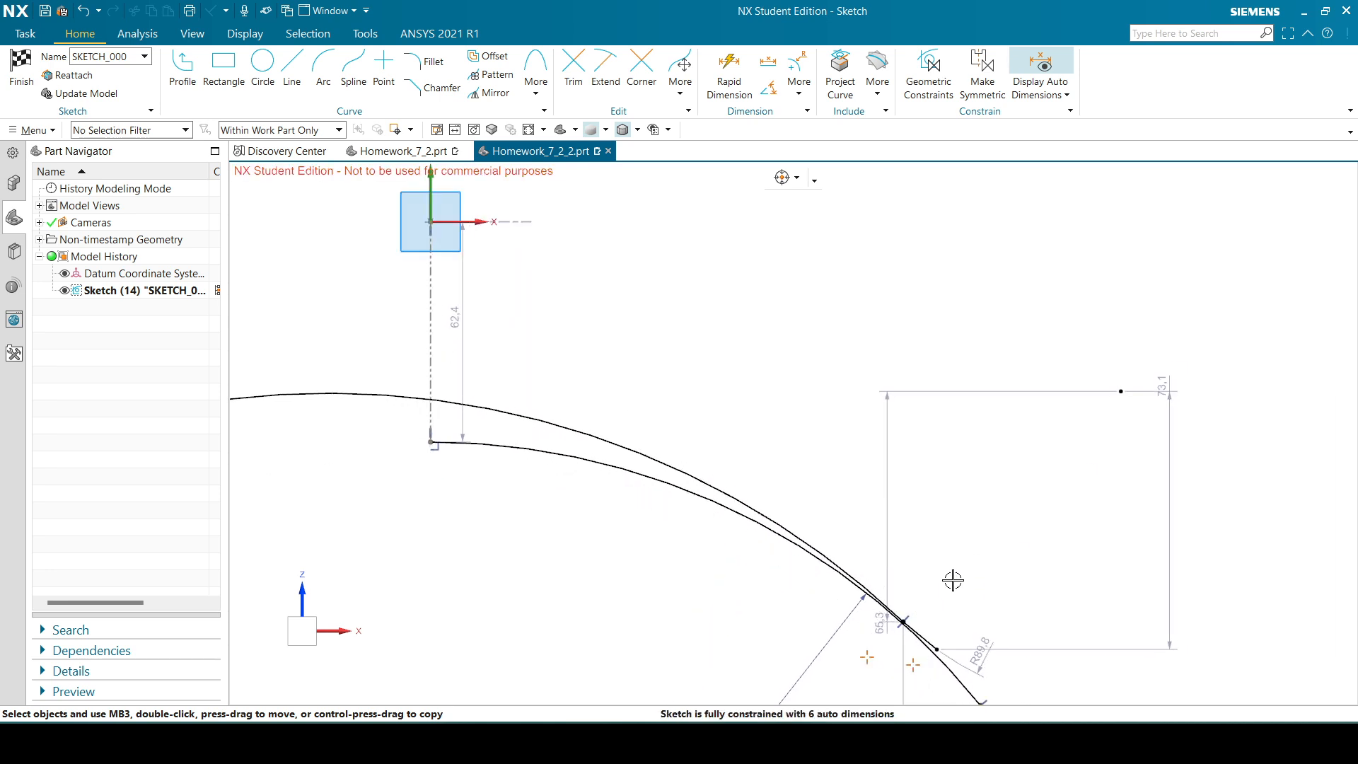
pyautogui.hotkey('ctrl', 'z')
pyautogui.scroll(-1, 510, 332)
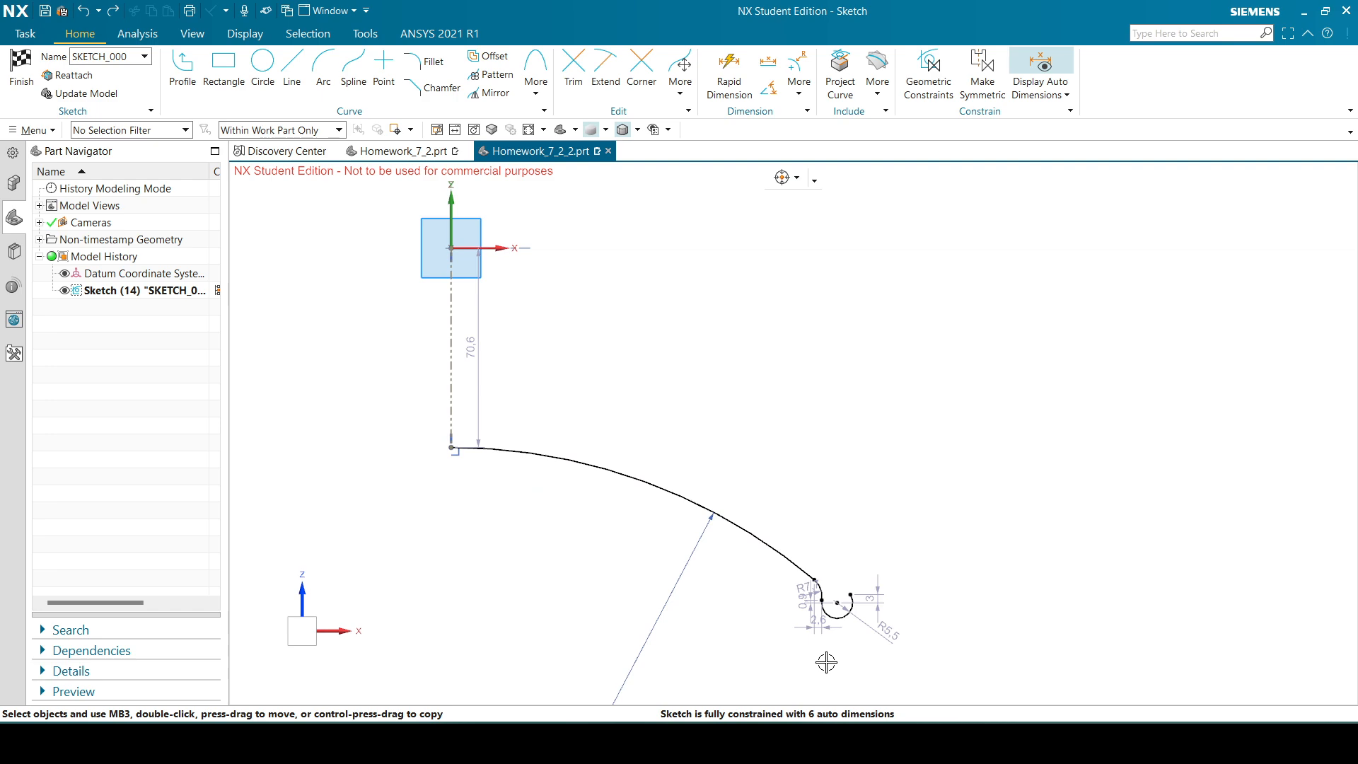
# - Check the Homework_7_2.png drawing, and dimension the radius of the small arc adjoining the large arc as 1.5 mm
pyautogui.scroll(3, 825, 658)
pyautogui.hotkey('alt', 'Tab')
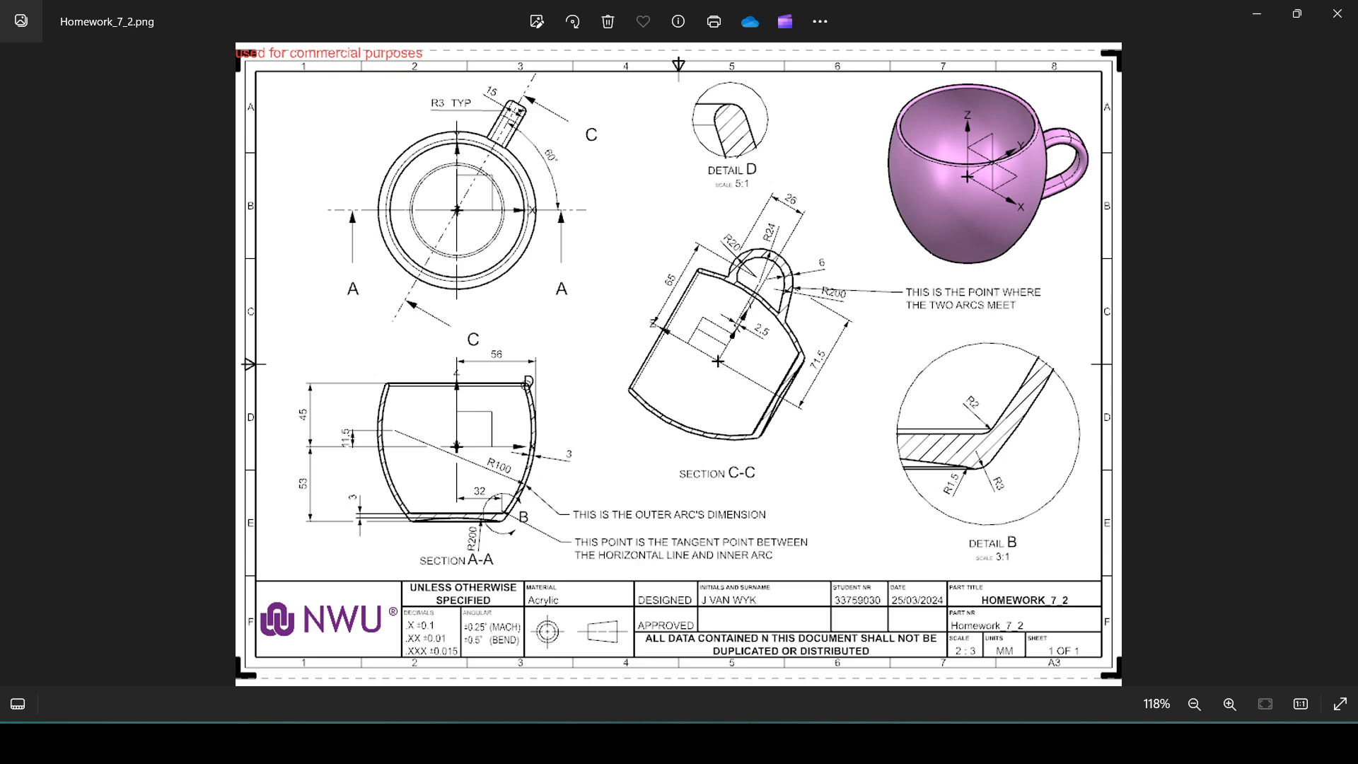
pyautogui.hotkey('alt', 'Tab')
pyautogui.scroll(2, 649, 455)
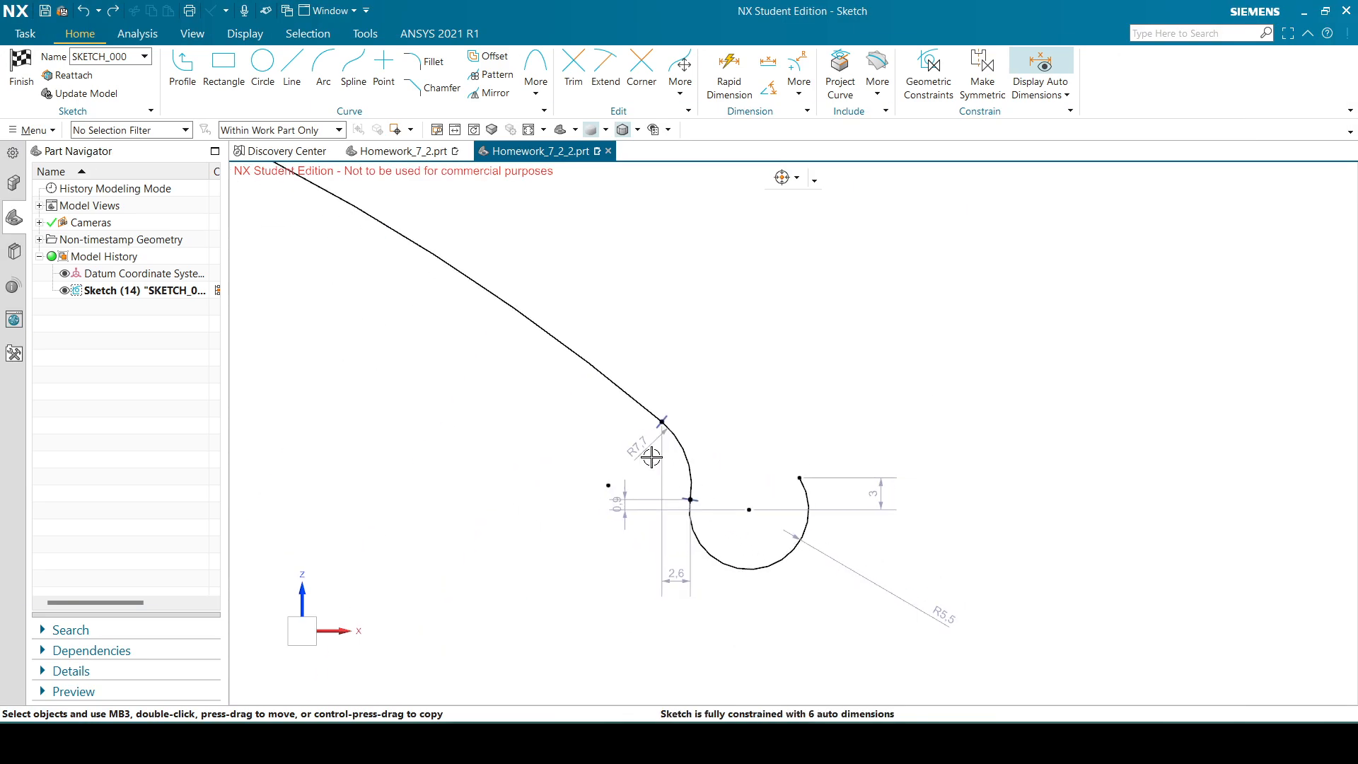
pyautogui.press('d')
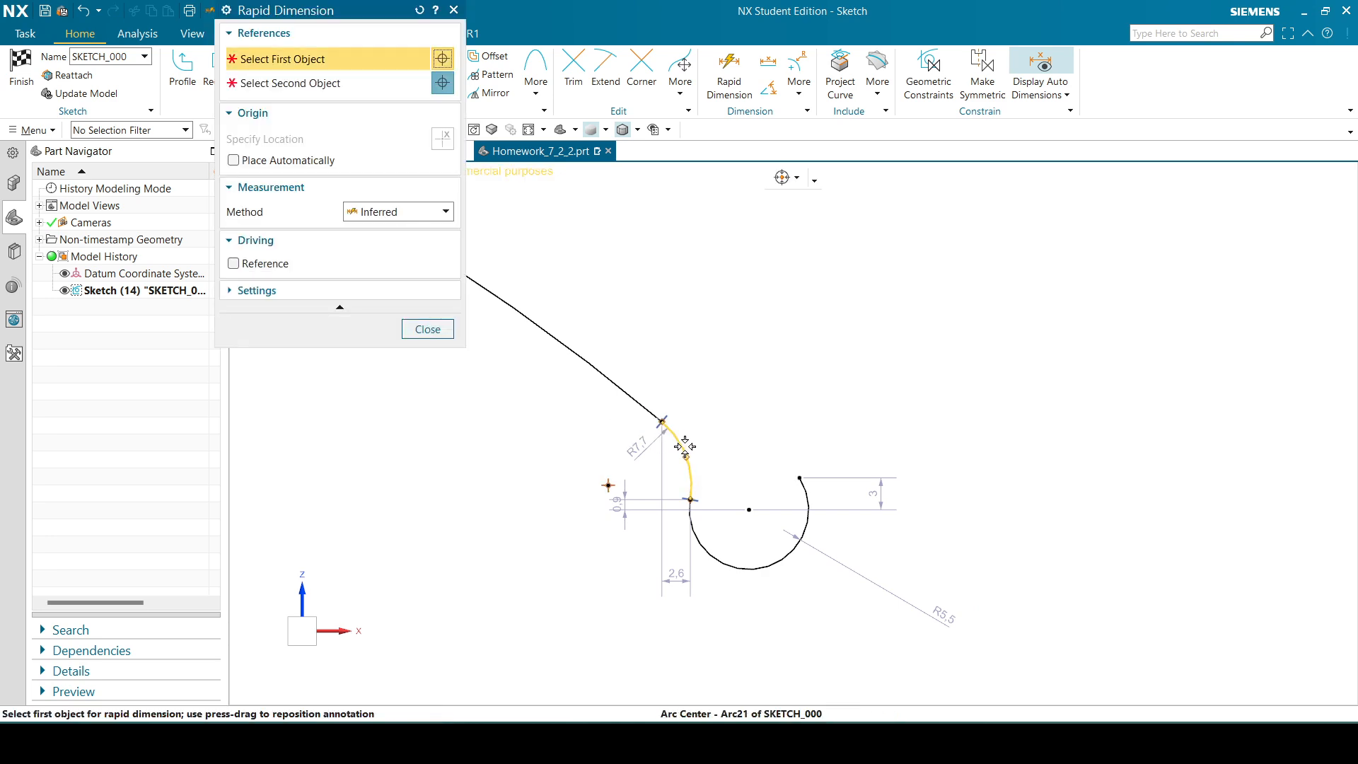
pyautogui.click(683, 445)
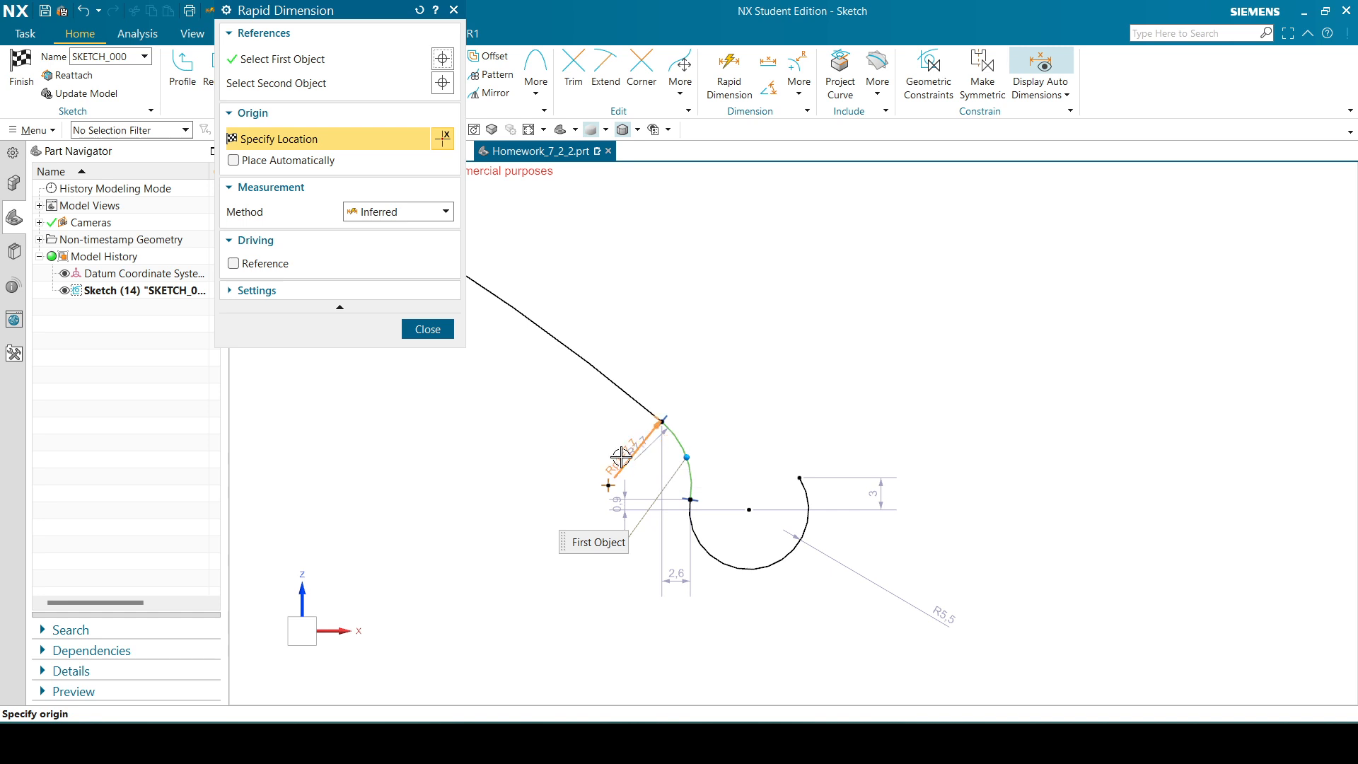
pyautogui.click(621, 456)
pyautogui.write('1.5')
pyautogui.press('Return')
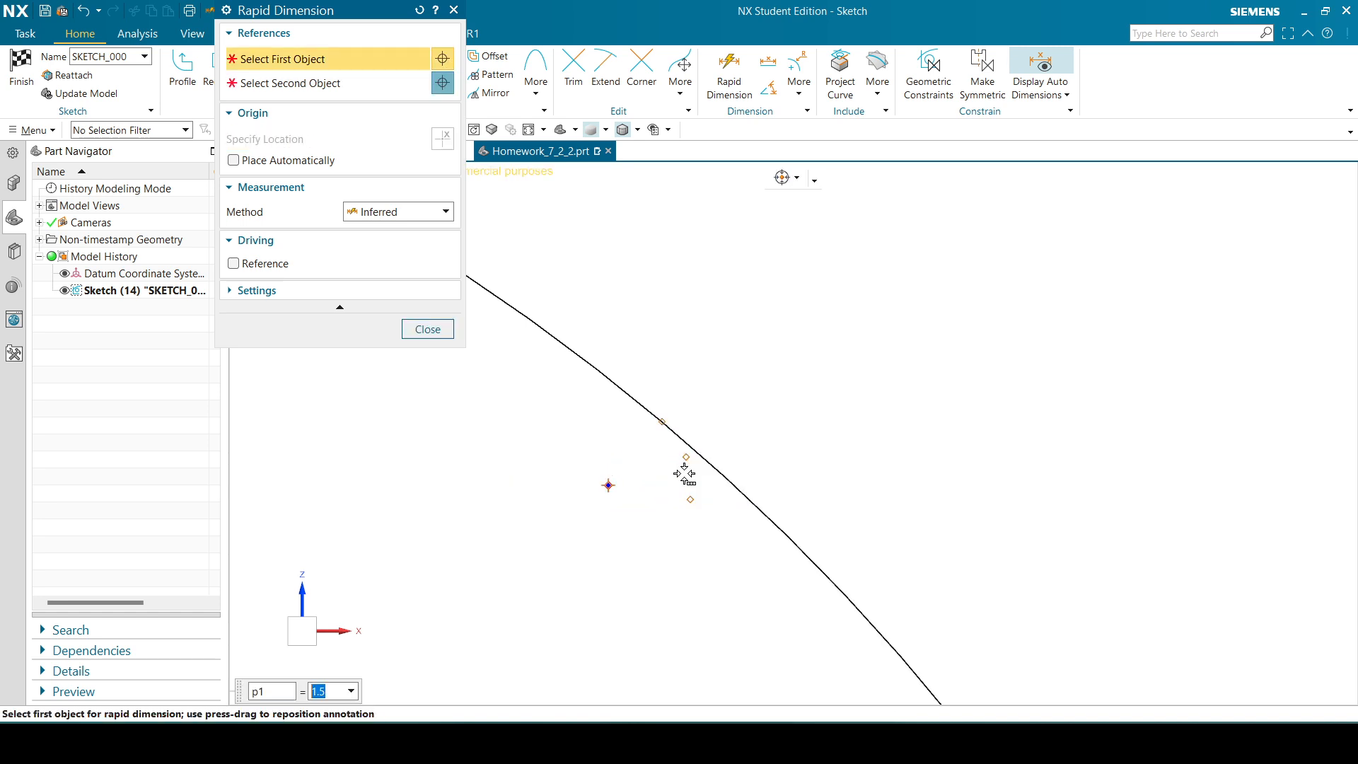
pyautogui.click(423, 330)
# - Try to move the joint of the large and small arcs, and undo that move and the 1.5 mm radius value
pyautogui.scroll(-6, 770, 367)
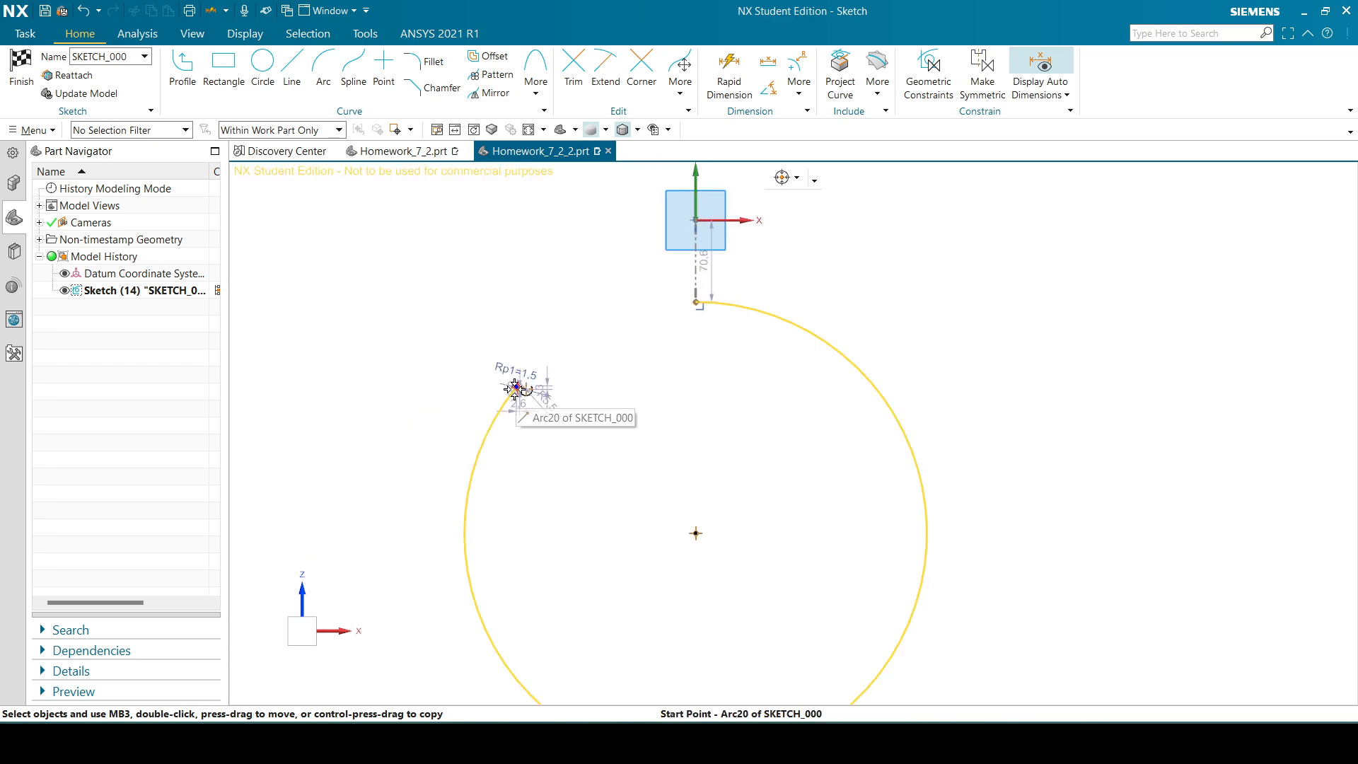
pyautogui.moveTo(519, 387)
pyautogui.mouseDown()
pyautogui.moveTo(592, 456)
pyautogui.moveTo(536, 352)
pyautogui.mouseUp()
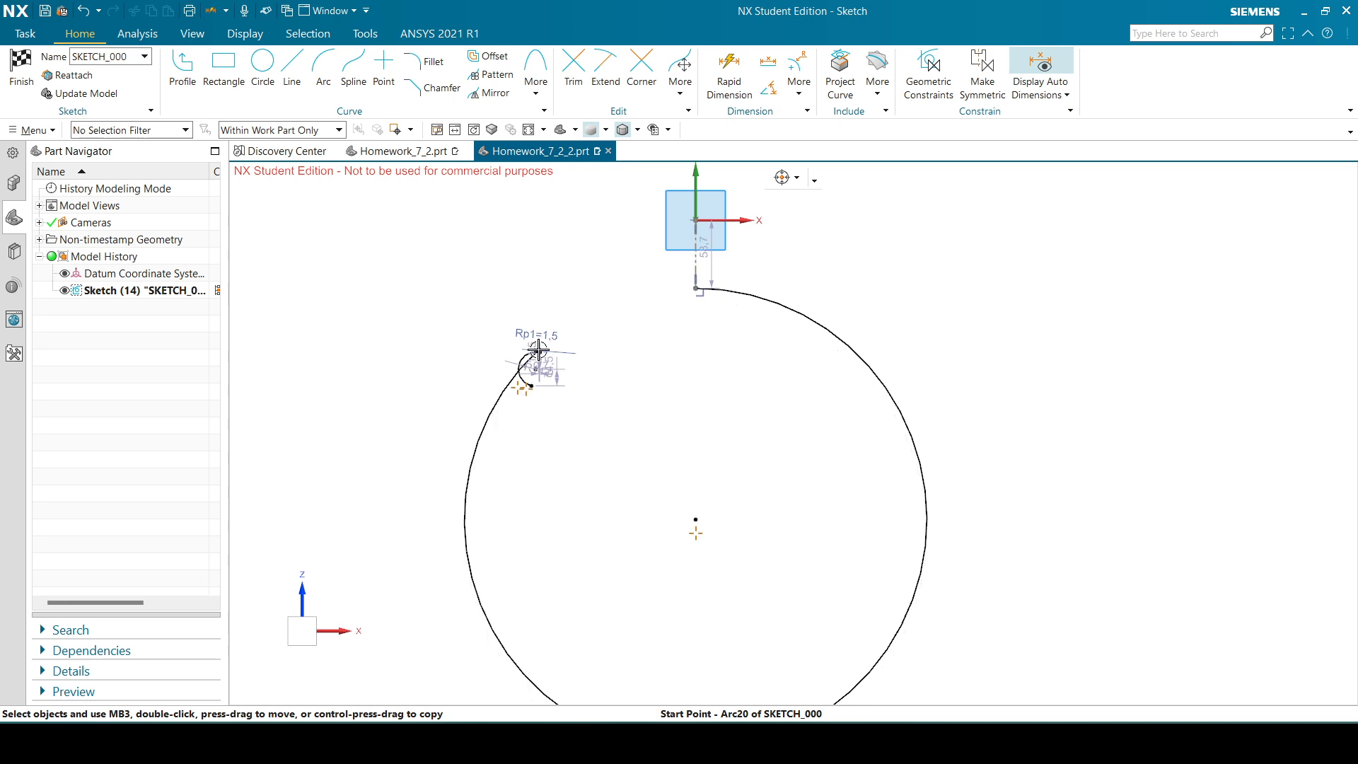
pyautogui.scroll(7, 789, 332)
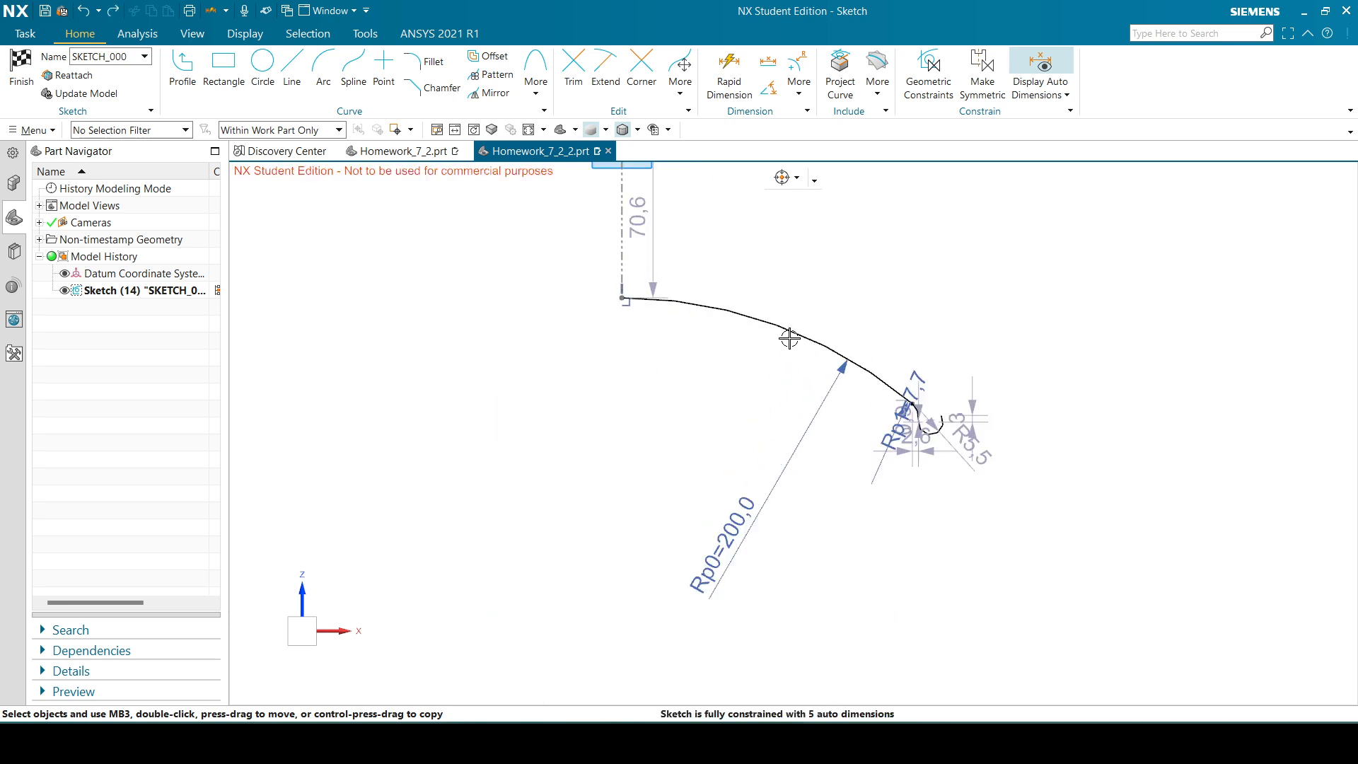
# - Move the small arcs' points to give the end arc a radius of about 5 mm with its free end level with its centre
pyautogui.moveTo(1055, 471)
pyautogui.mouseDown()
pyautogui.moveTo(1045, 482)
pyautogui.moveTo(1018, 406)
pyautogui.moveTo(1026, 417)
pyautogui.mouseUp()
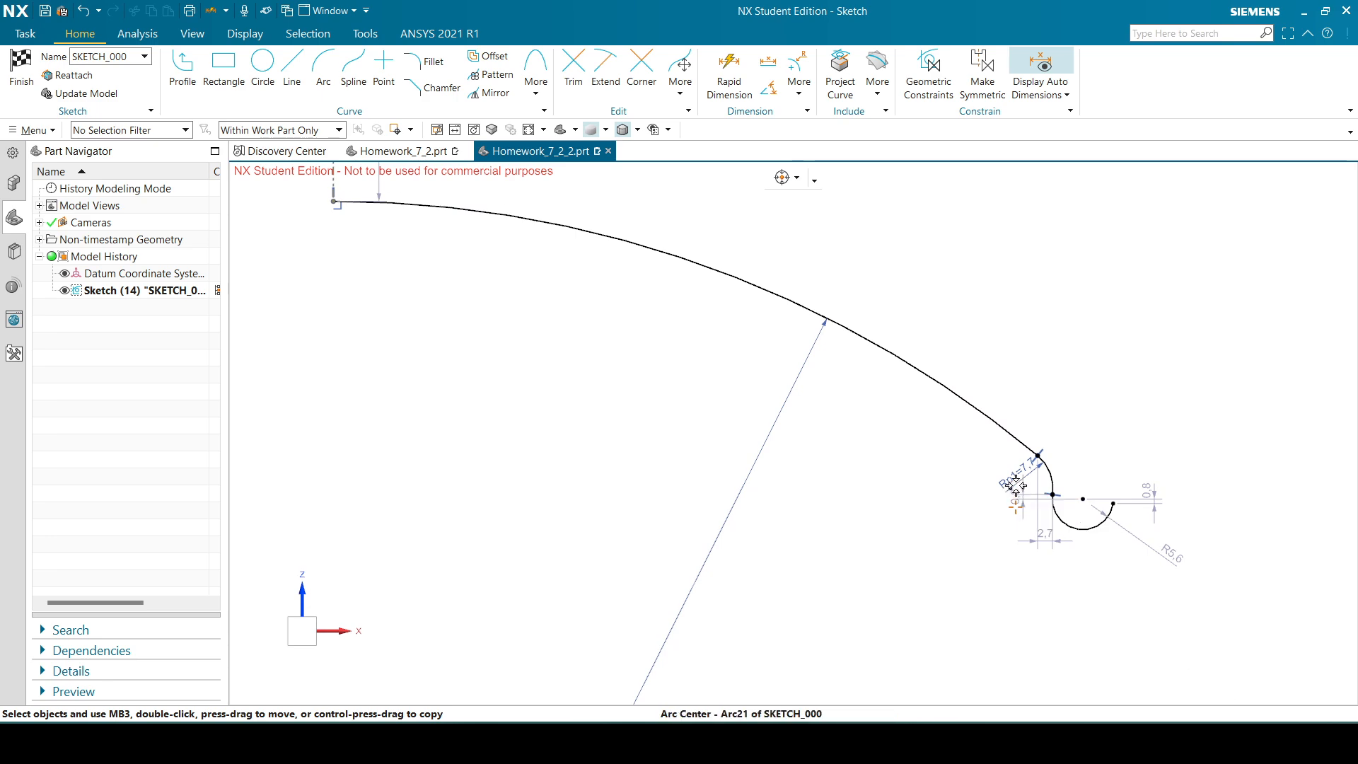
pyautogui.moveTo(1010, 488)
pyautogui.mouseDown()
pyautogui.moveTo(1018, 467)
pyautogui.moveTo(1021, 490)
pyautogui.mouseUp()
pyautogui.moveTo(1123, 503)
pyautogui.mouseDown()
pyautogui.moveTo(1127, 476)
pyautogui.moveTo(1117, 501)
pyautogui.mouseUp()
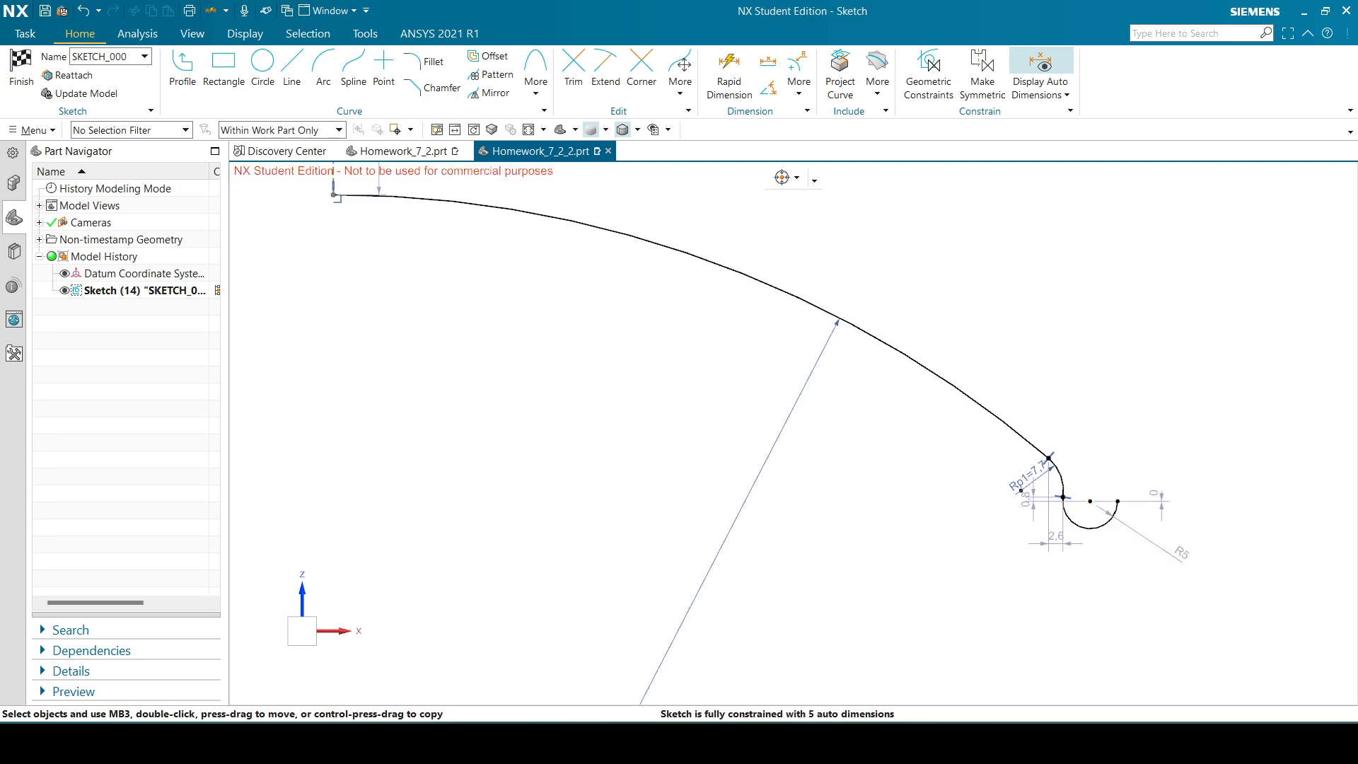
# - Dimension the end arc's diameter as 3 mm, and move its free end up and outward
pyautogui.hotkey('alt', 'Tab')
pyautogui.hotkey('alt', 'Tab')
pyautogui.press('d')
pyautogui.click(1138, 552)
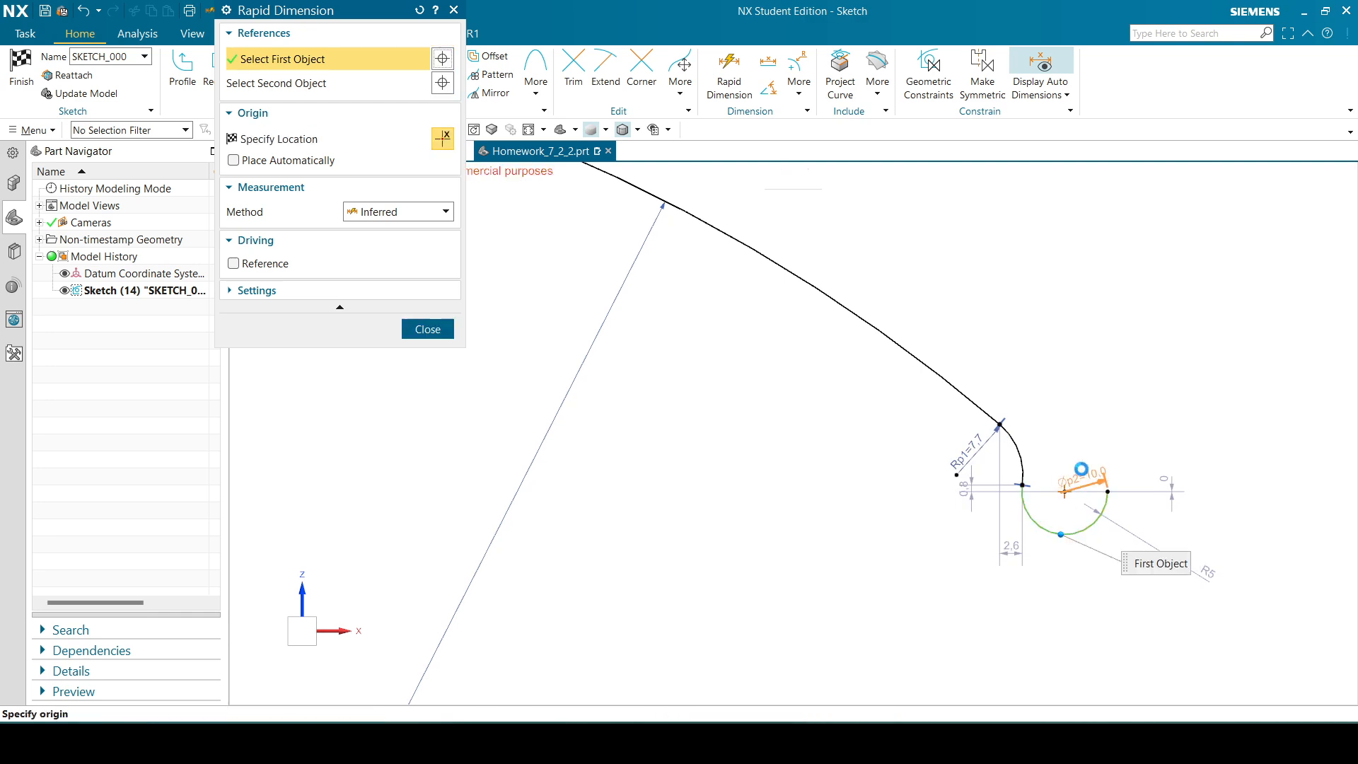
pyautogui.click(1160, 570)
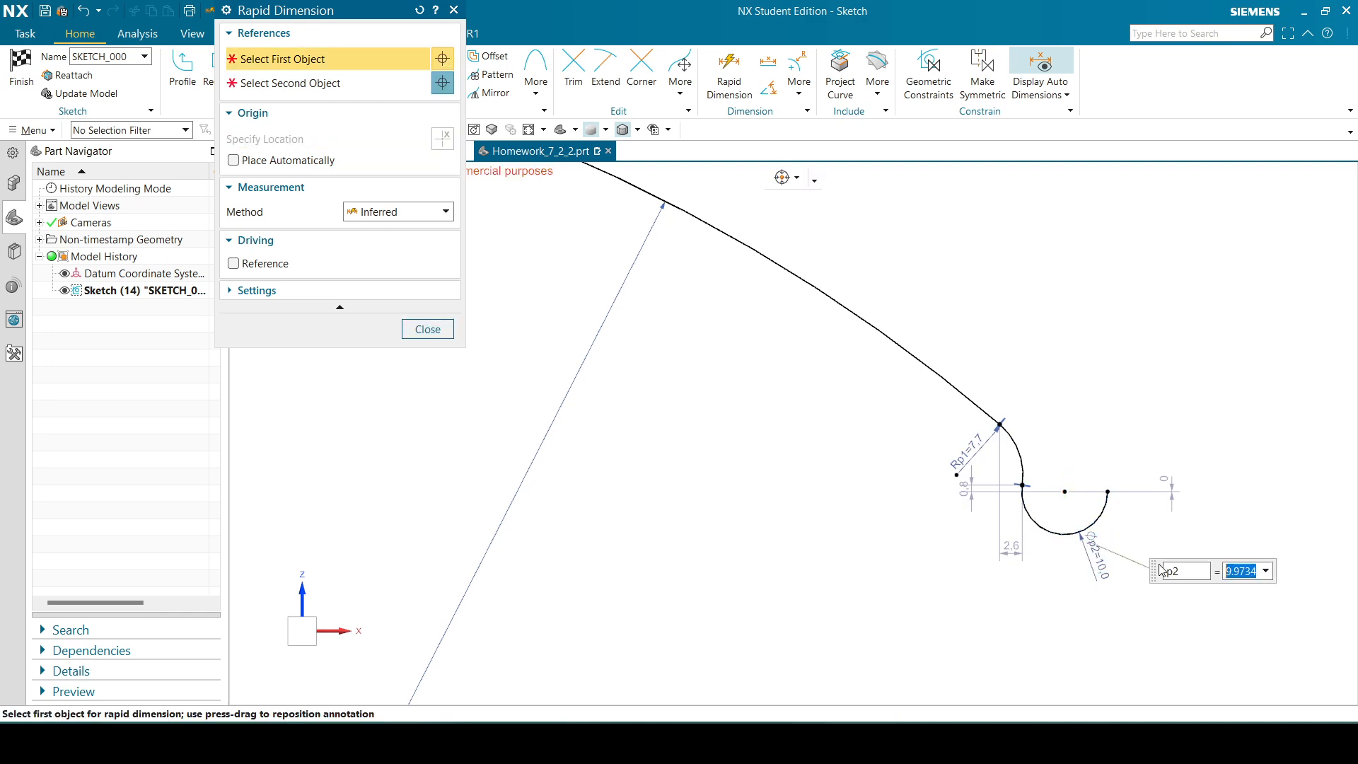
pyautogui.write('3')
pyautogui.press('Return')
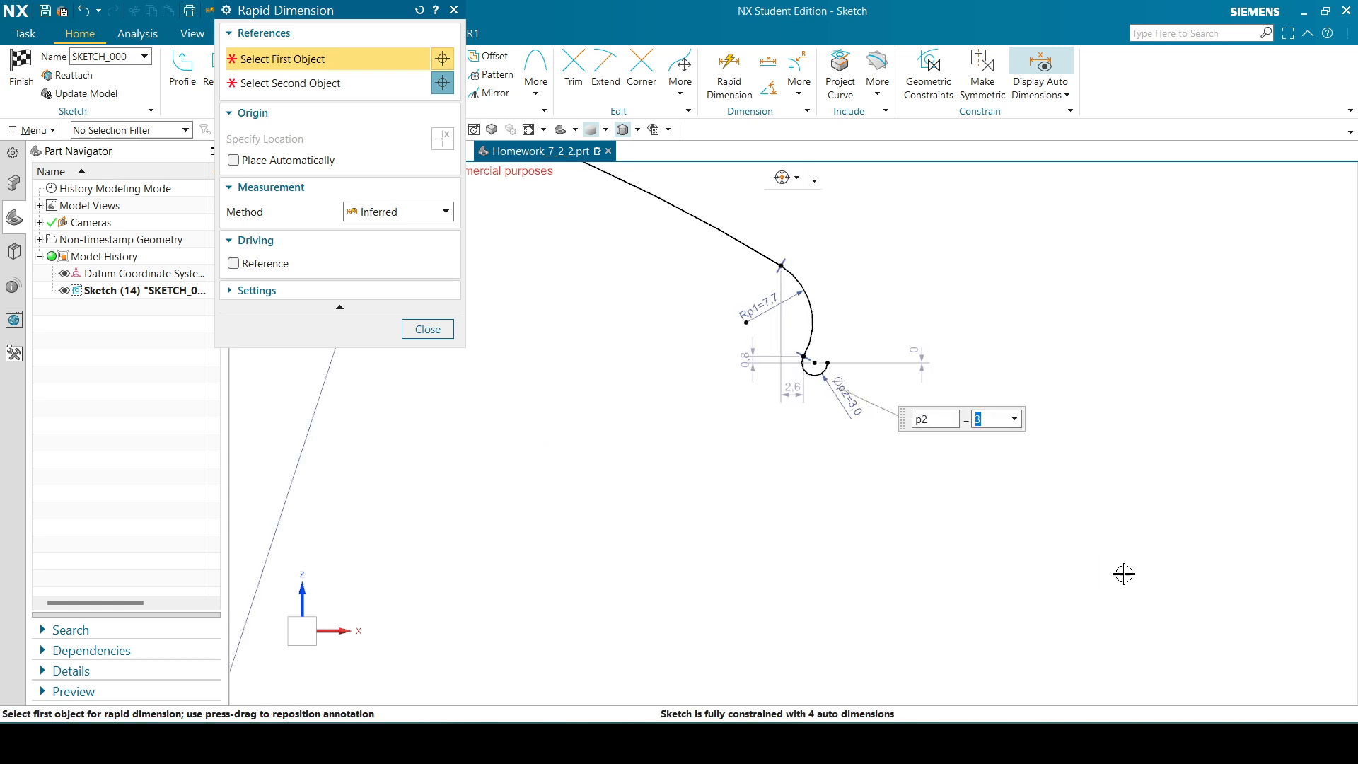
pyautogui.click(442, 2)
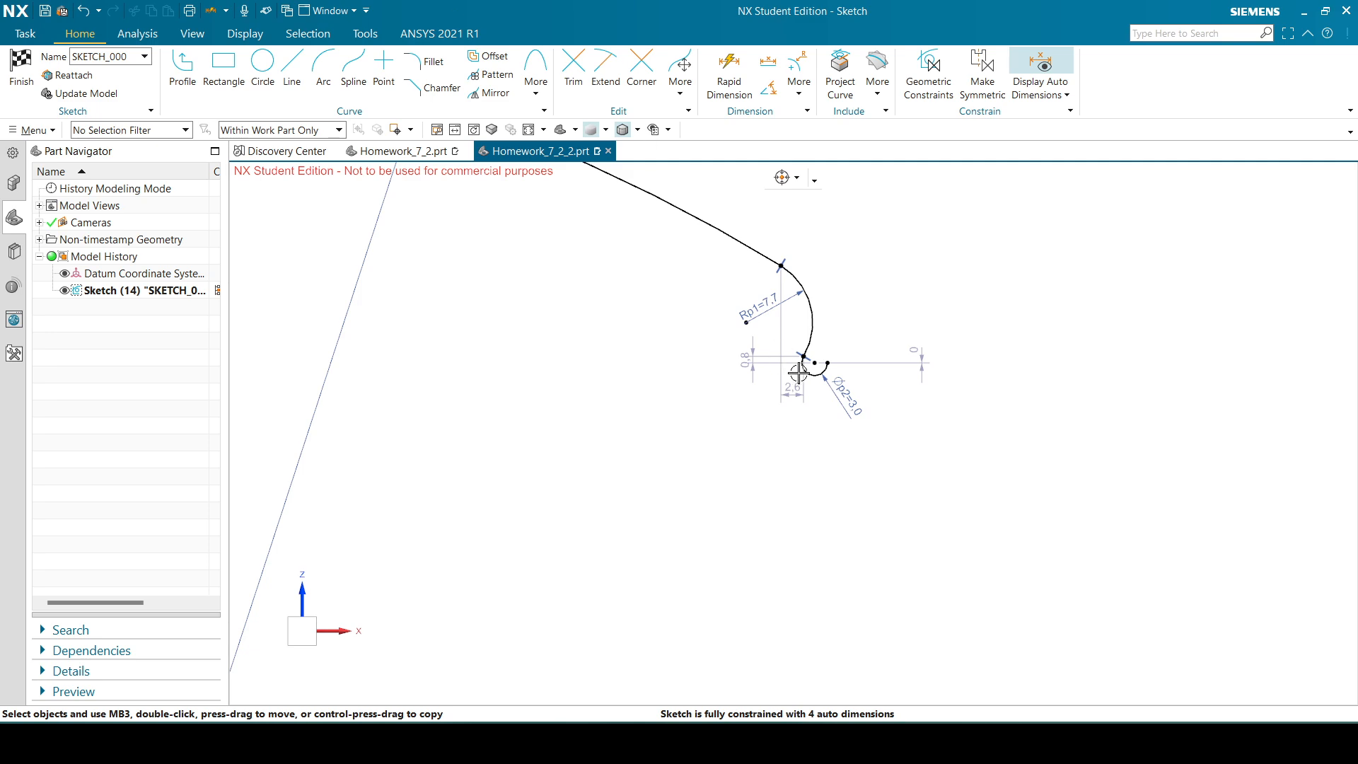
pyautogui.moveTo(828, 363); pyautogui.dragTo(857, 341)
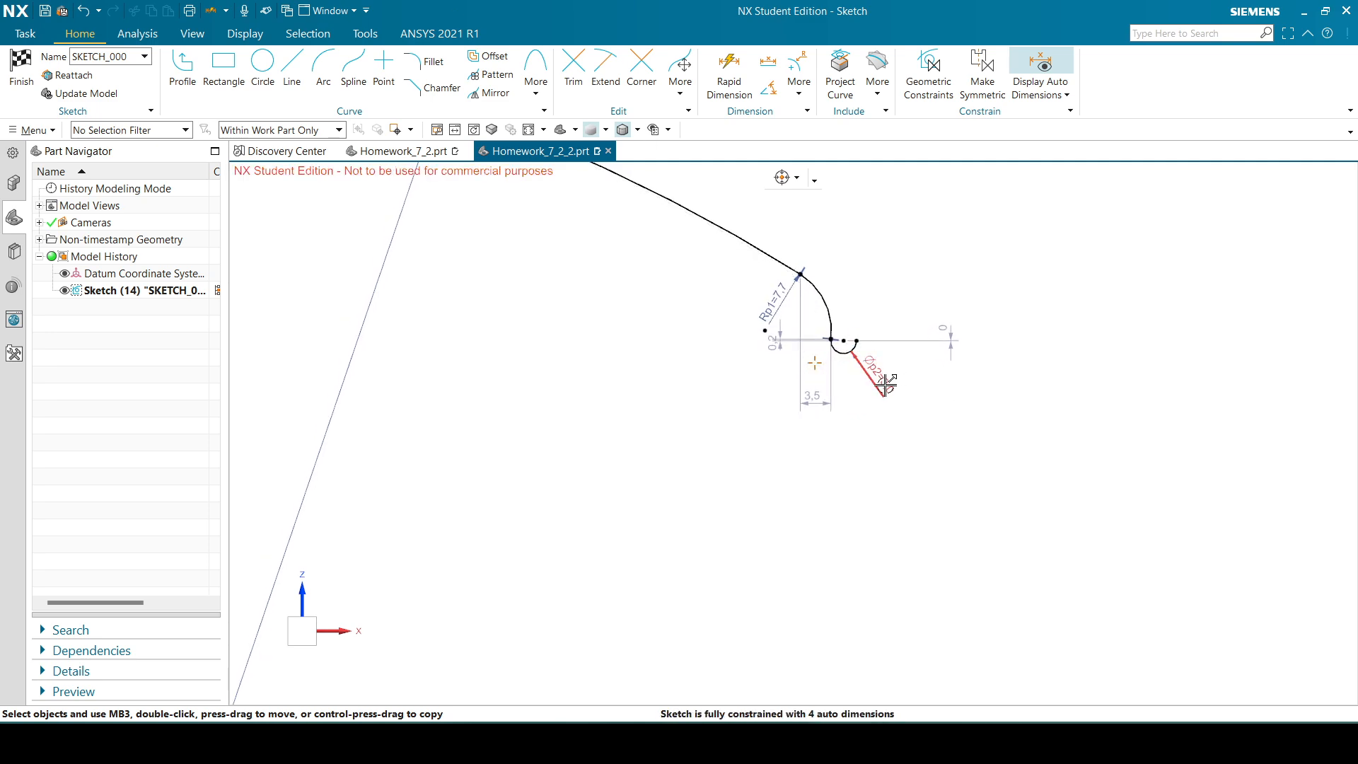
pyautogui.doubleClick(885, 384)
pyautogui.click(386, 169)
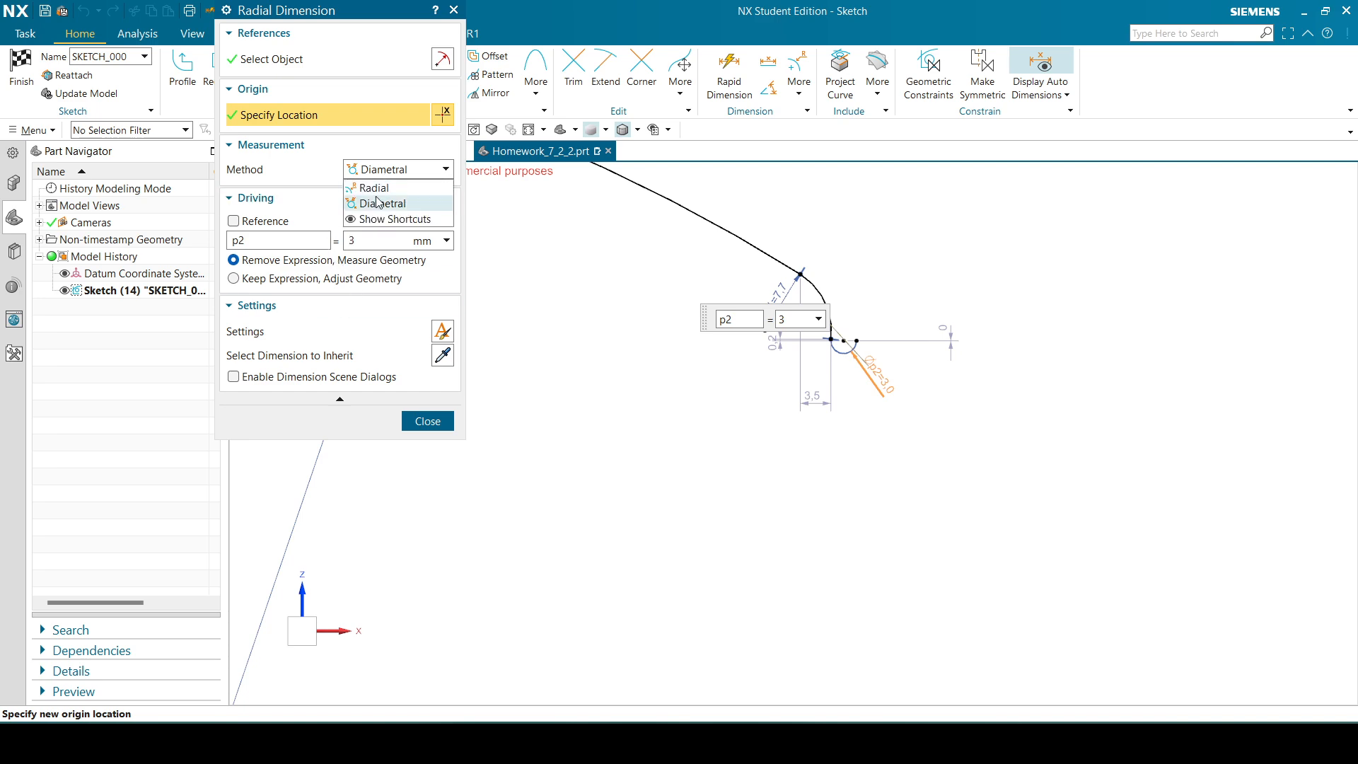
pyautogui.click(382, 200)
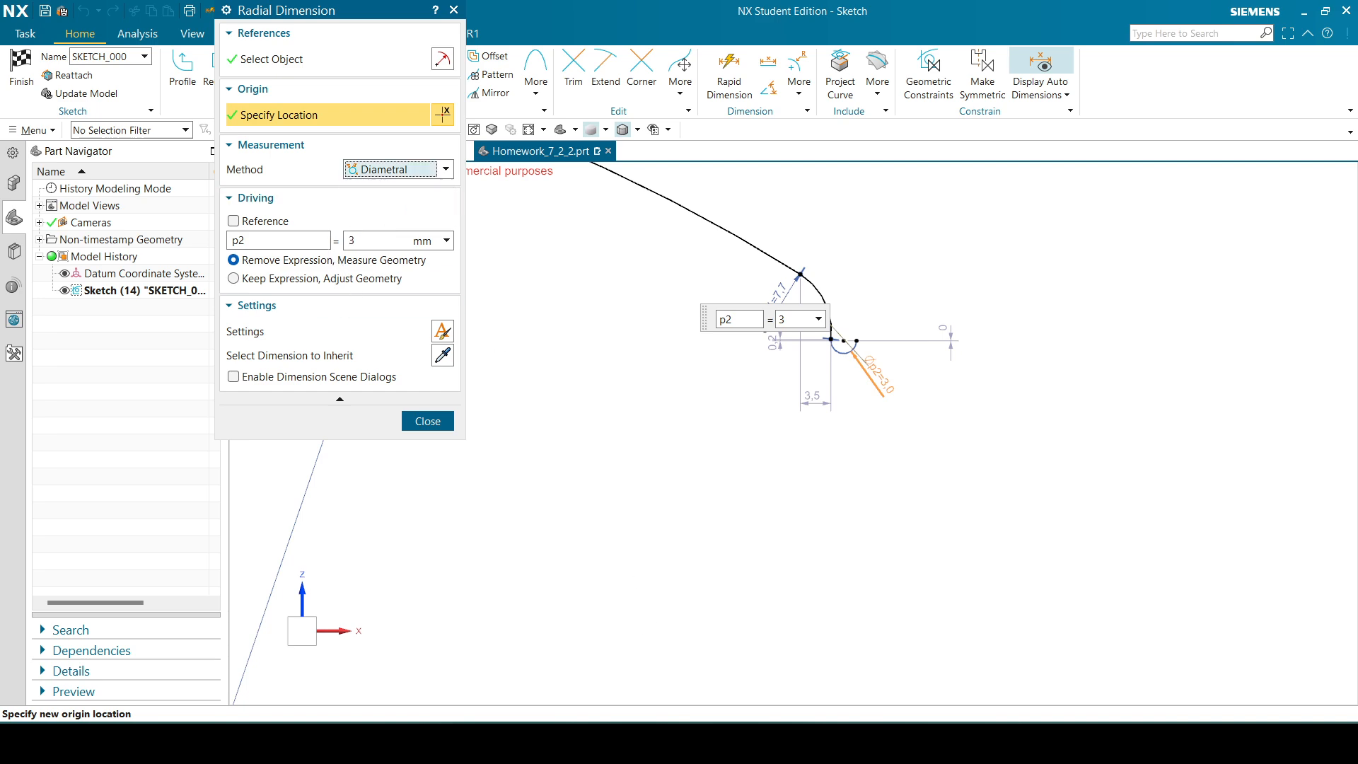
pyautogui.hotkey('alt', 'Tab')
pyautogui.hotkey('alt', 'Tab')
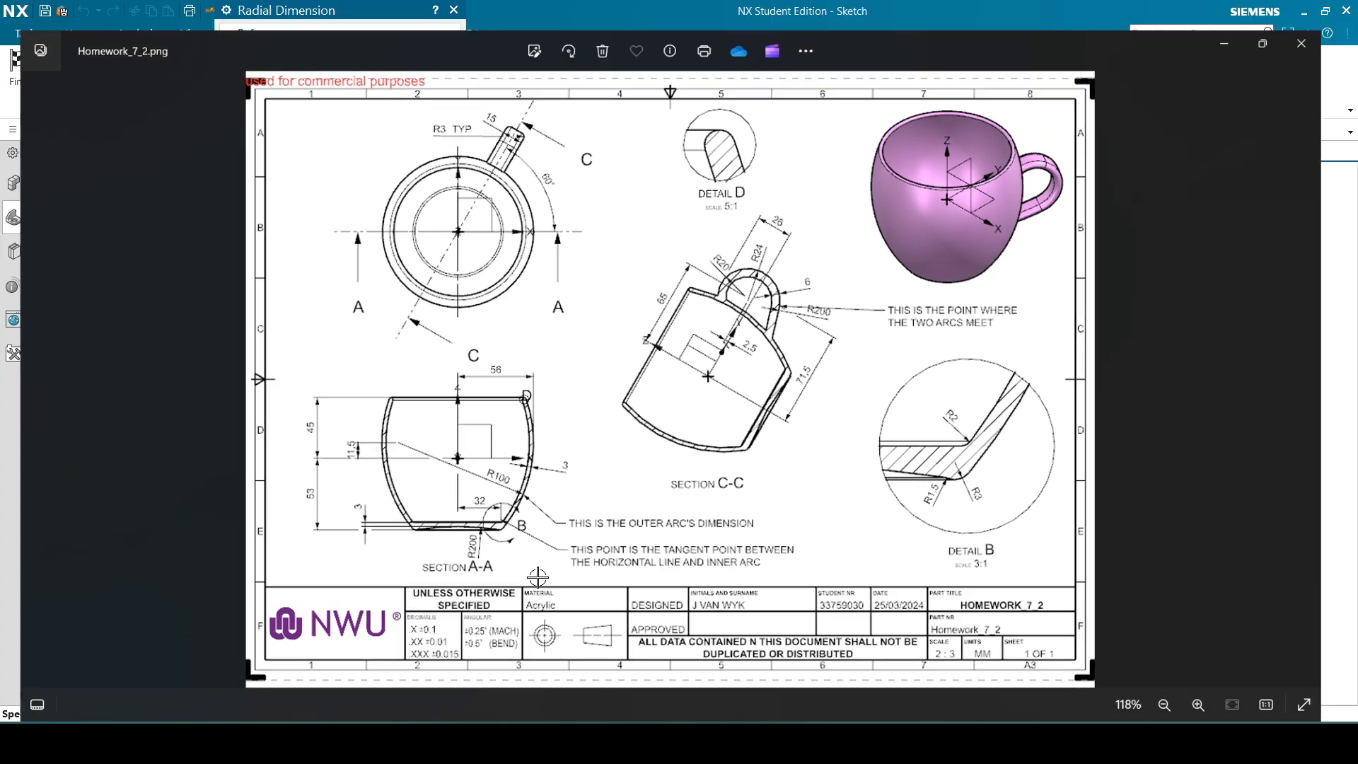
pyautogui.click(427, 419)
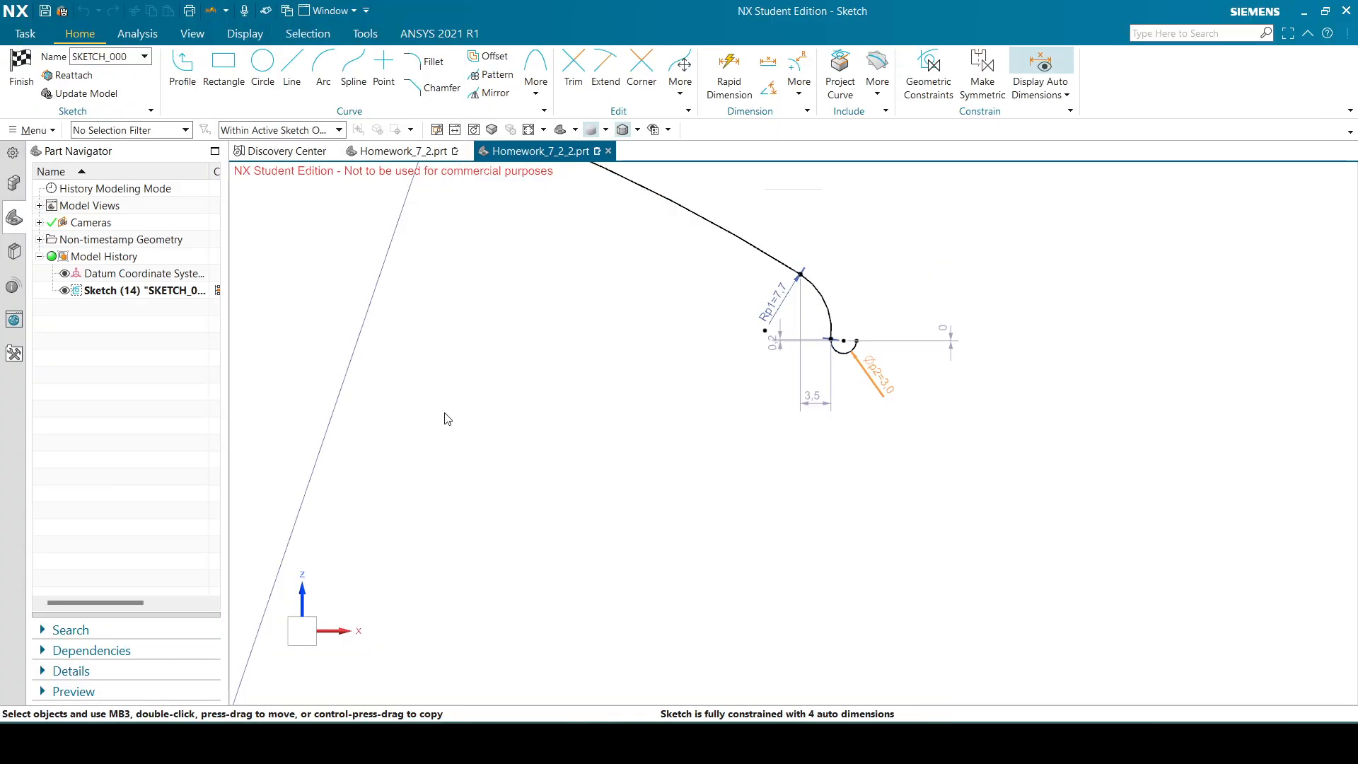
# - Change the end arc's dimension from diametral to radial, and set the radius to 3 mm
pyautogui.doubleClick(868, 376)
pyautogui.click(398, 169)
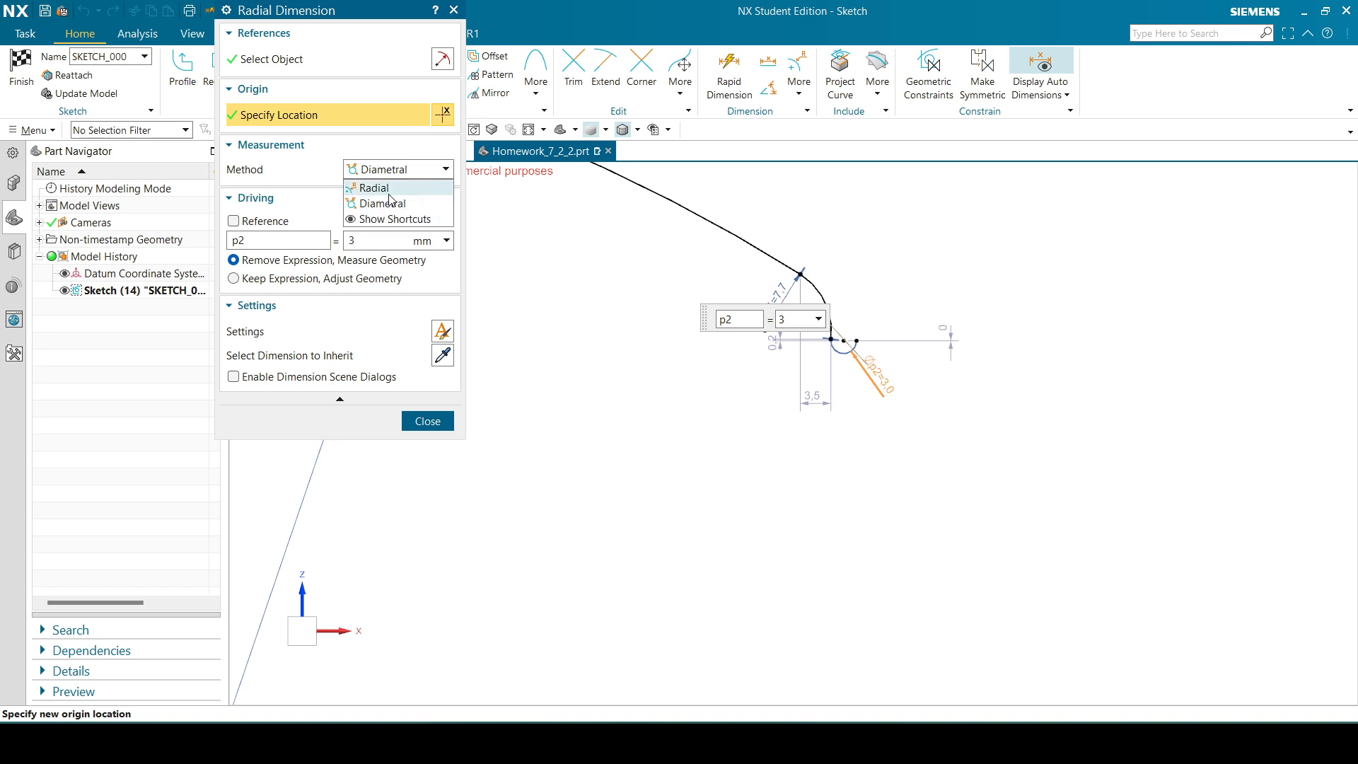
pyautogui.click(389, 191)
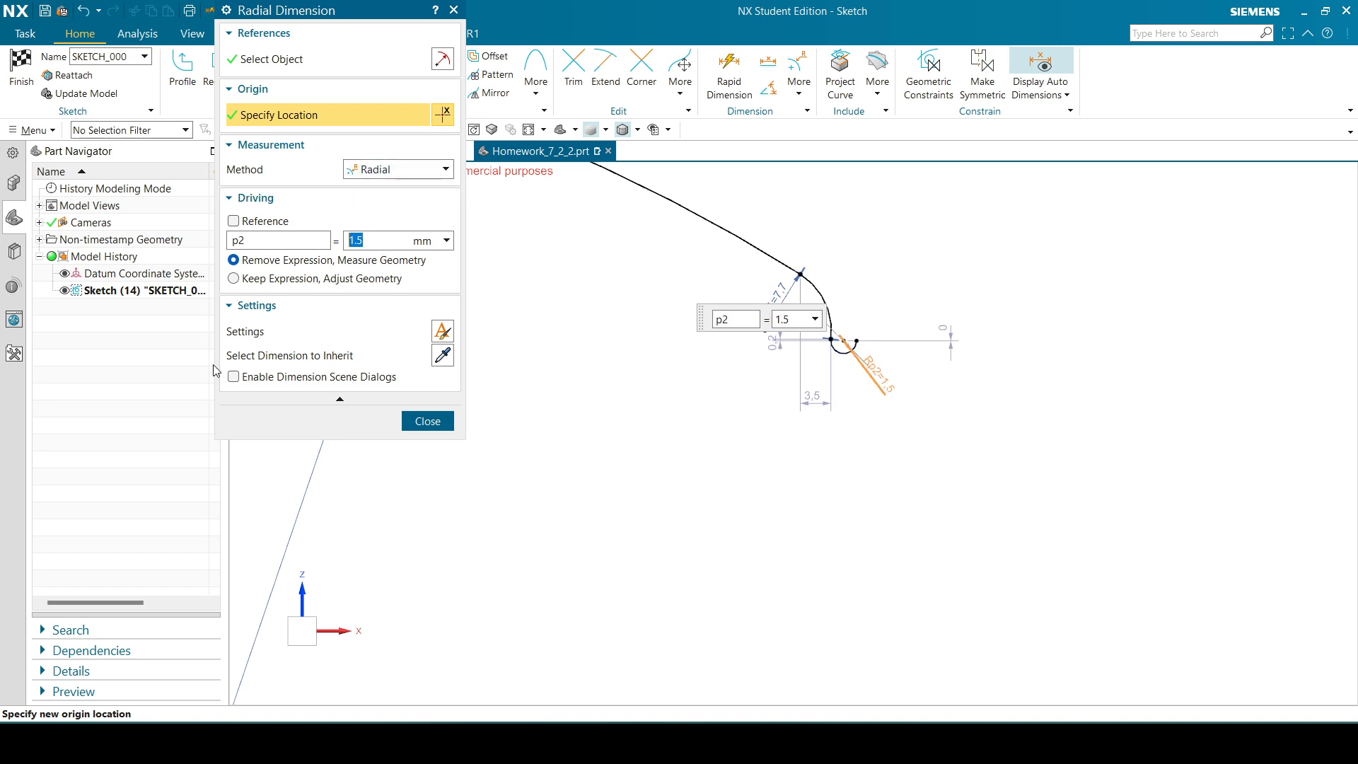
pyautogui.click(427, 422)
# - Move the 3 mm arc up and outward until its free end is about 1.5 mm above its centre
pyautogui.moveTo(894, 345)
pyautogui.mouseDown()
pyautogui.moveTo(918, 308)
pyautogui.moveTo(907, 294)
pyautogui.mouseUp()
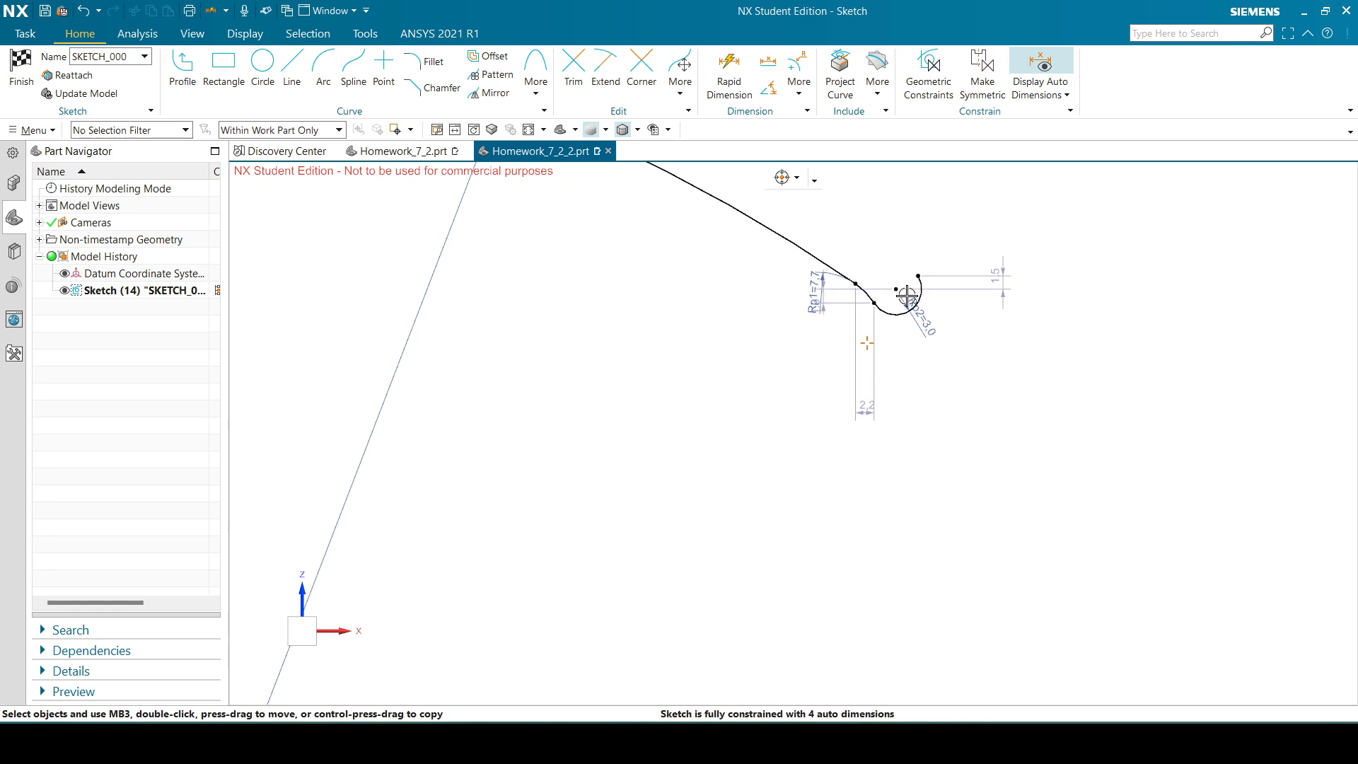
pyautogui.scroll(2, 841, 305)
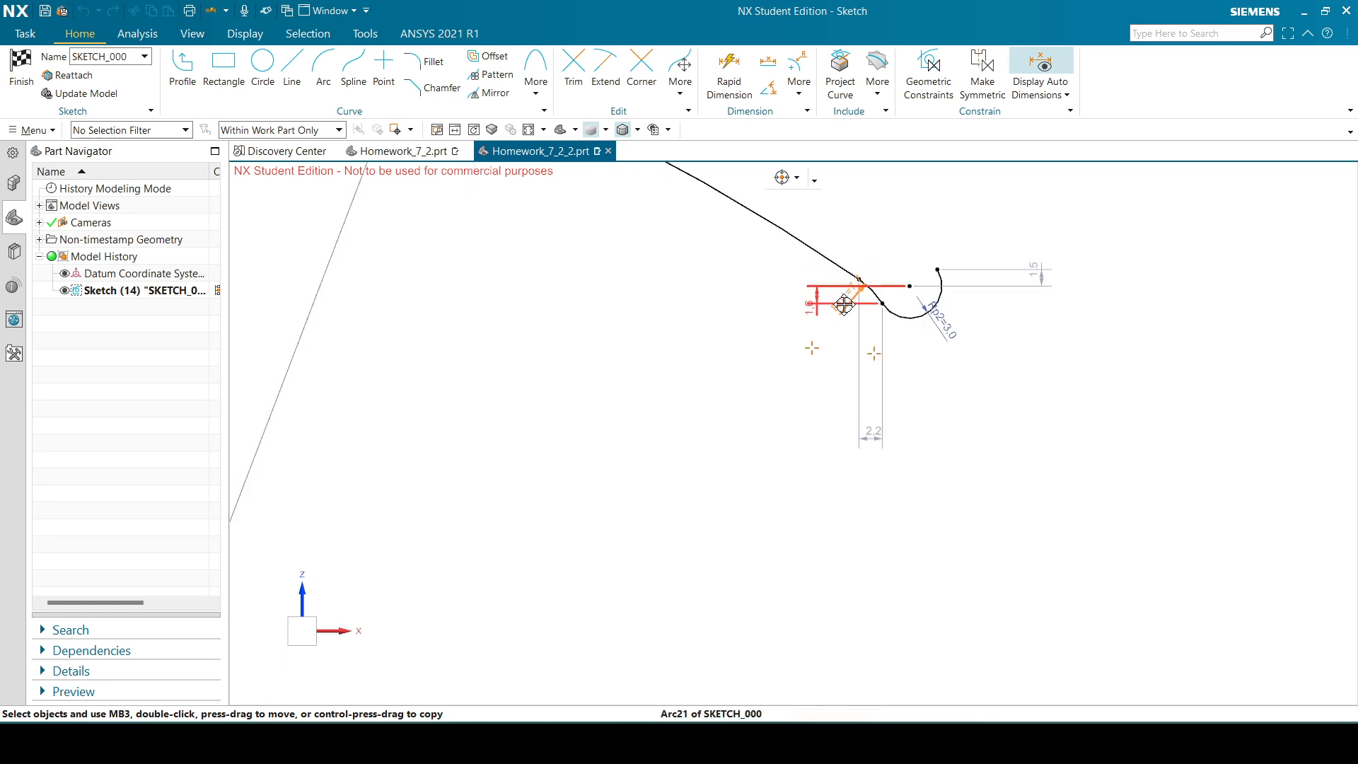
pyautogui.scroll(3, 867, 295)
pyautogui.scroll(-1, 813, 312)
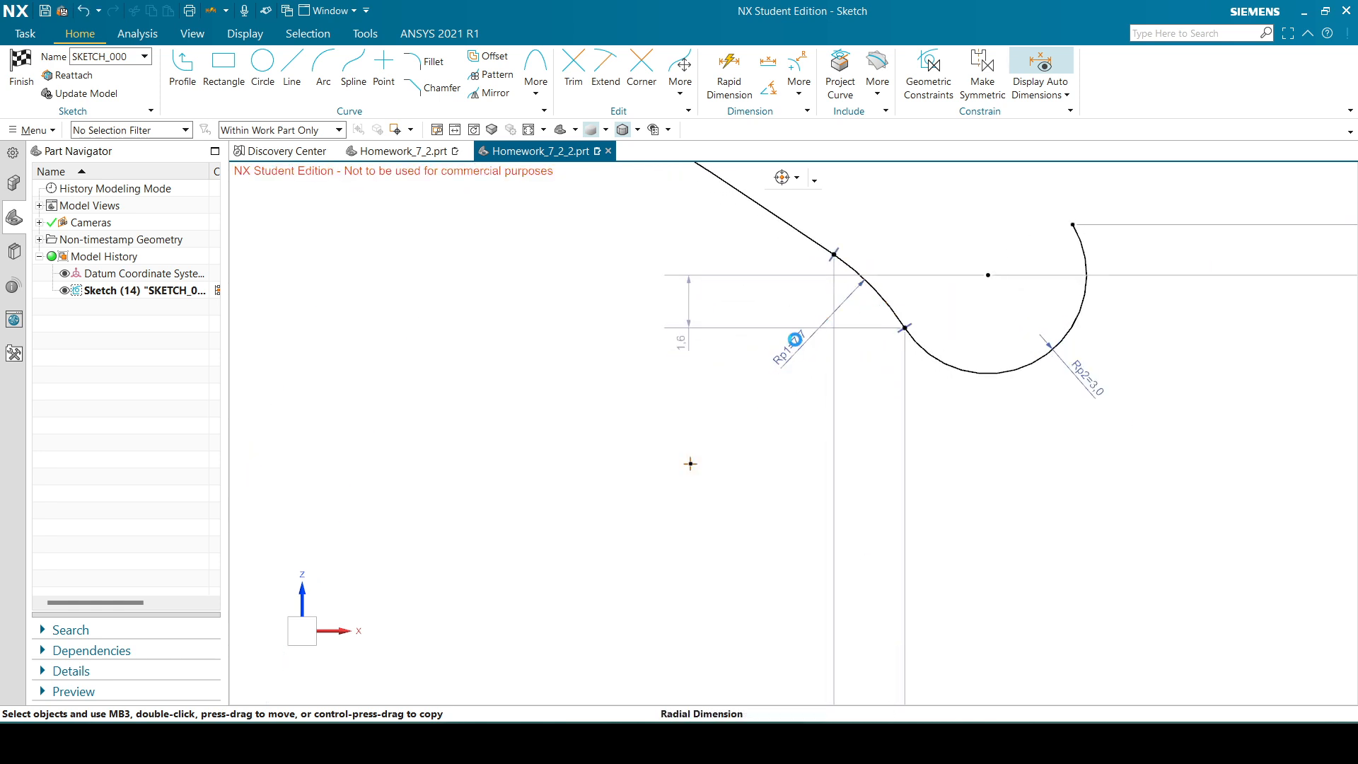
# - Try to set the radius of the small transition arc next to the R200 base arc to 1.5 mm
pyautogui.doubleClick(794, 339)
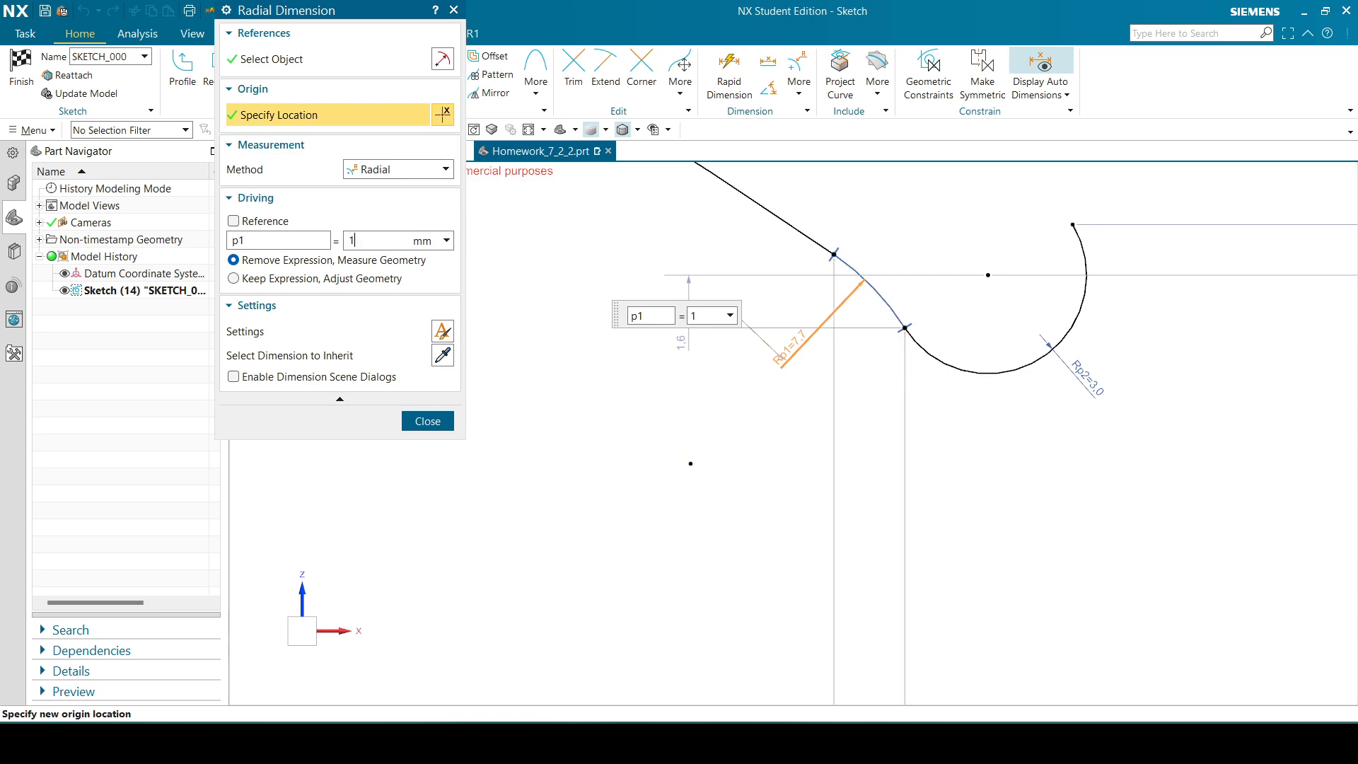
pyautogui.press('Return')
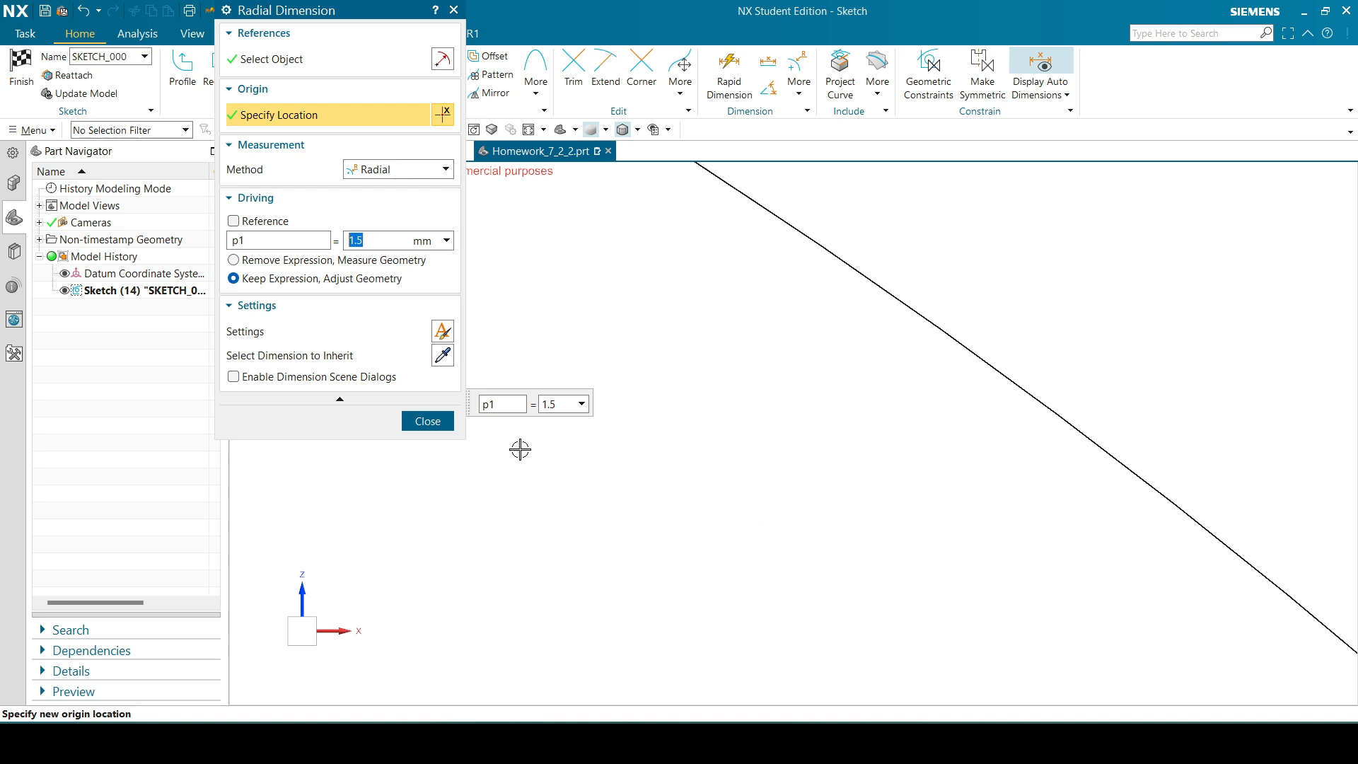
pyautogui.click(427, 421)
pyautogui.scroll(-5, 903, 342)
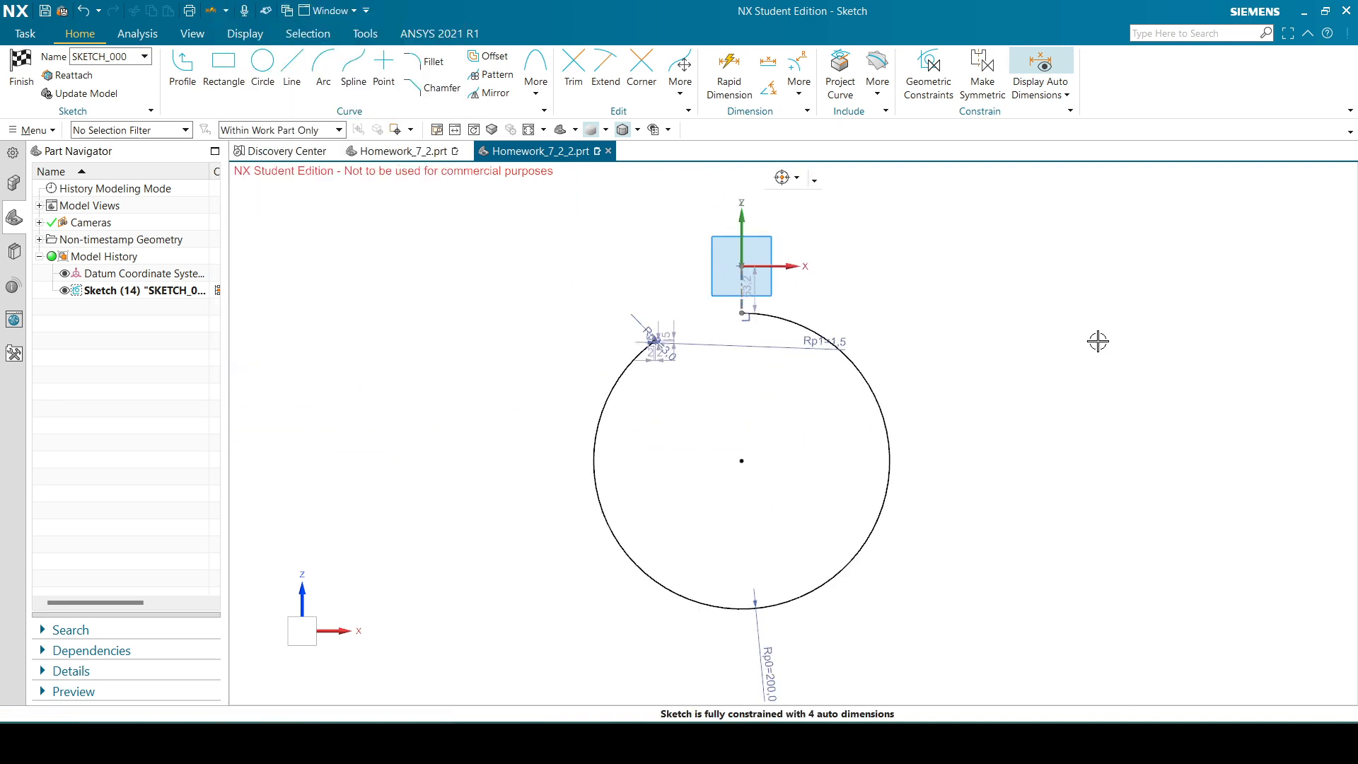
pyautogui.hotkey('ctrl', 'z')
# - Delete the radial dimension of the transition arc between the R200 base arc and the 3 mm end arc
pyautogui.scroll(10, 906, 351)
pyautogui.scroll(-2, 1137, 454)
pyautogui.scroll(5, 562, 485)
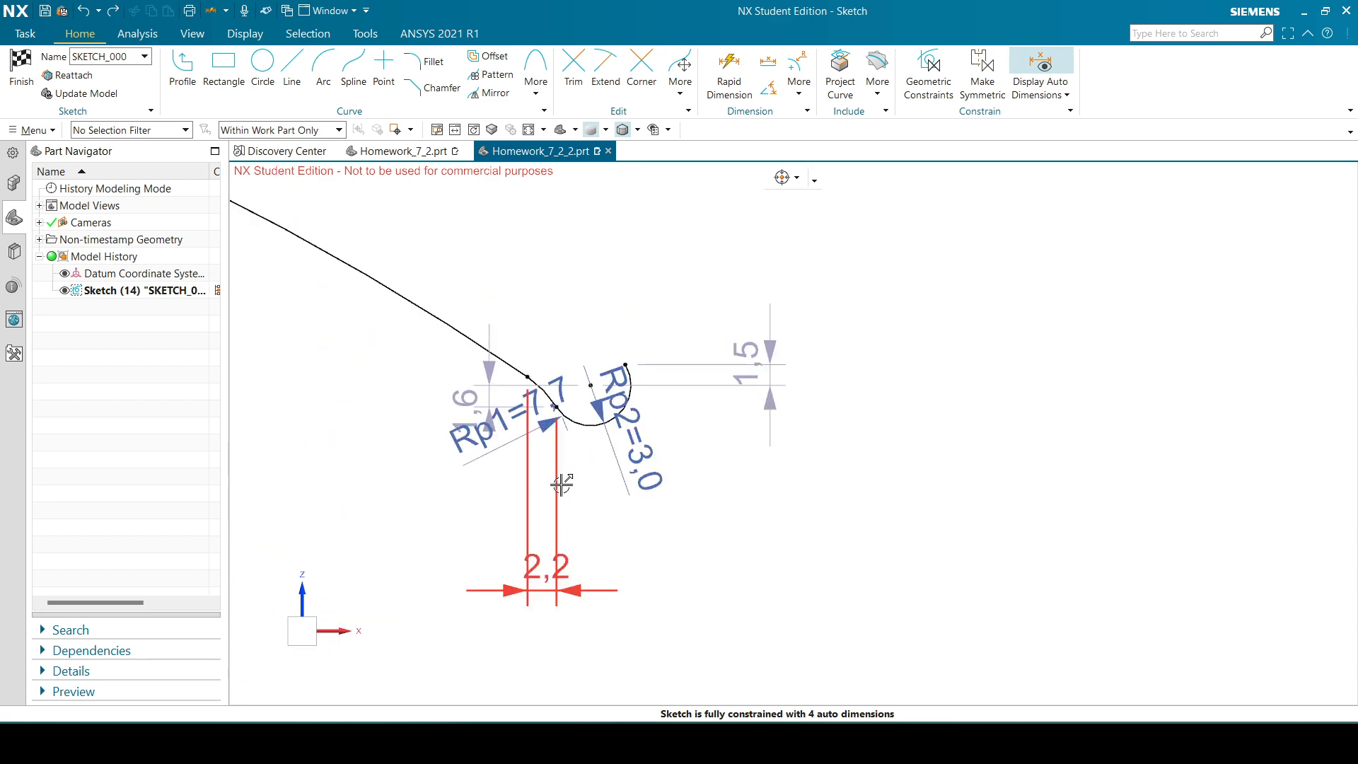
pyautogui.scroll(5, 561, 485)
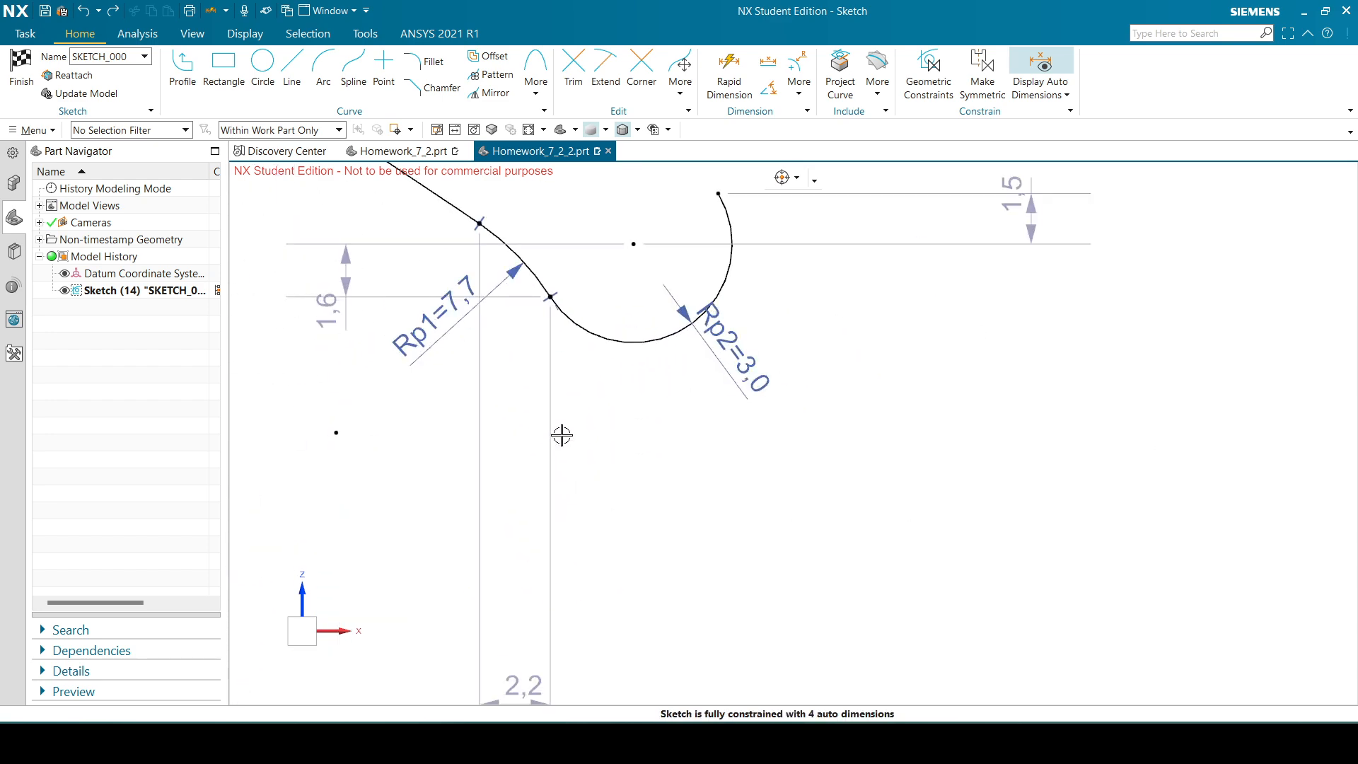
pyautogui.click(433, 319)
pyautogui.press('Delete')
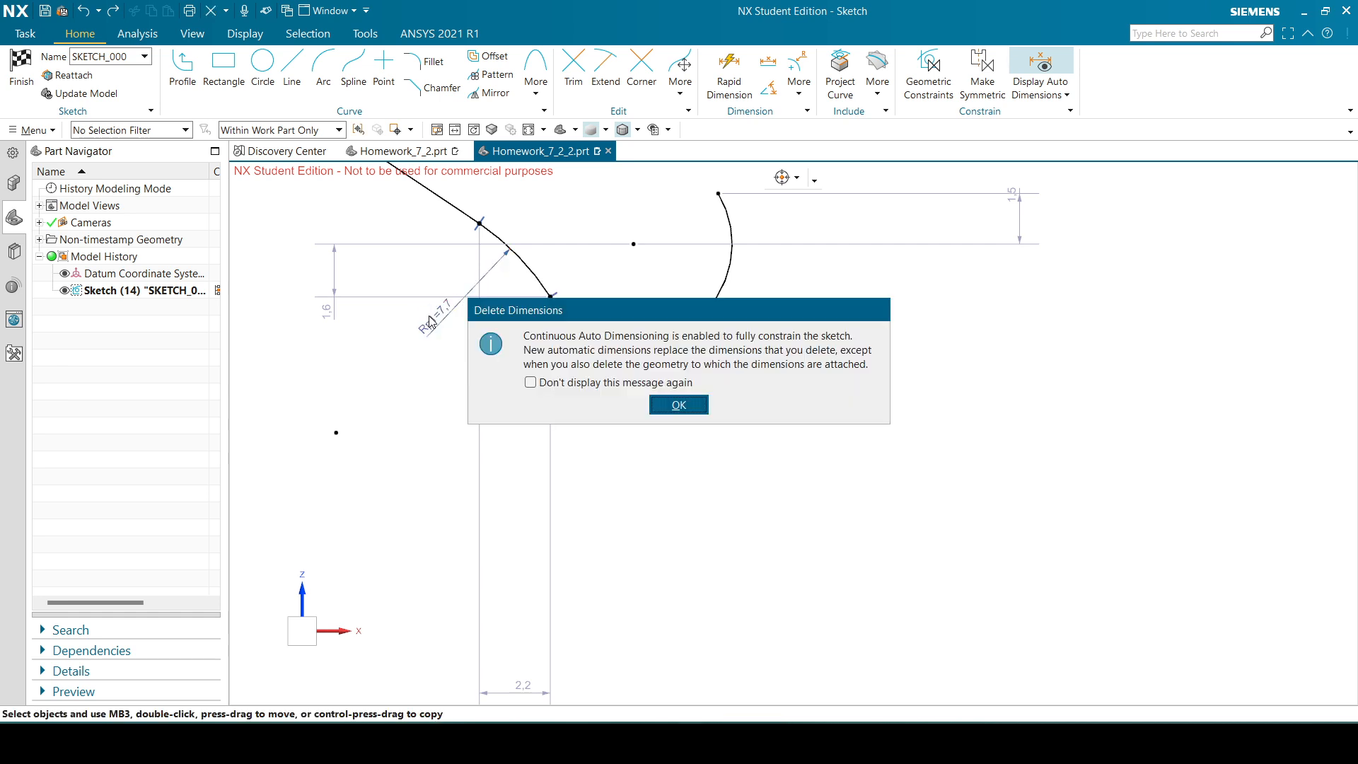
pyautogui.click(696, 406)
pyautogui.scroll(-5, 885, 485)
pyautogui.scroll(-1, 613, 516)
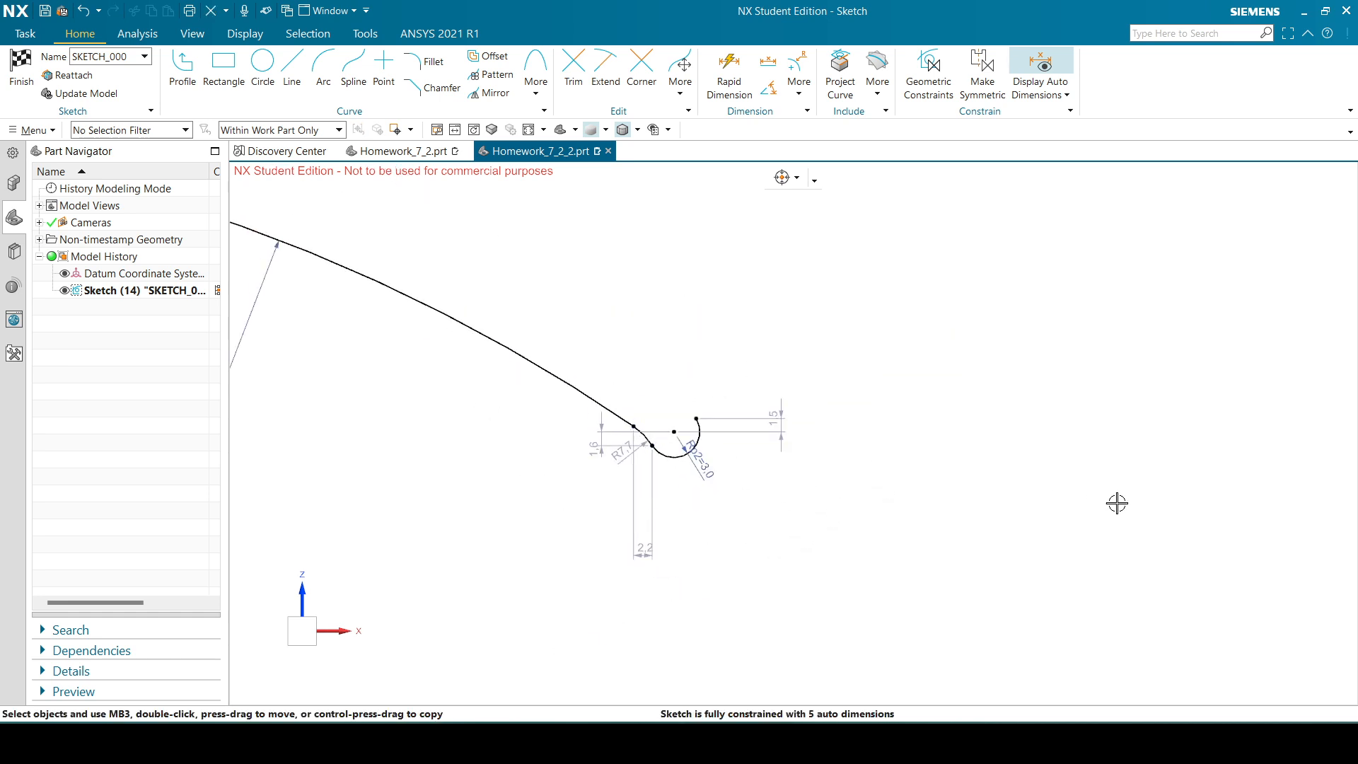
pyautogui.scroll(-2, 1117, 503)
pyautogui.scroll(-3, 792, 498)
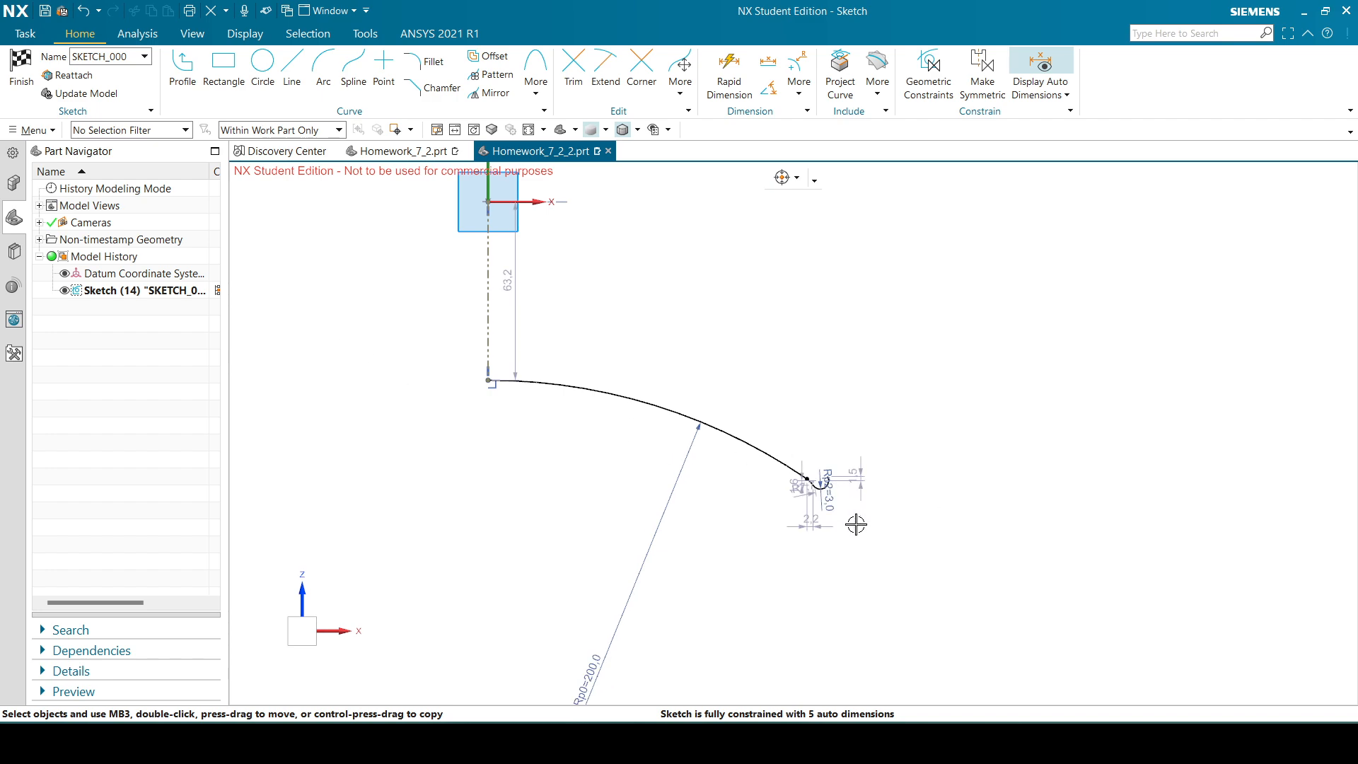
# - Open the Homework_7_2.png drawing for markup in Photos, and highlight R200 in Section A-A and R3 in Detail B
pyautogui.click(685, 697)
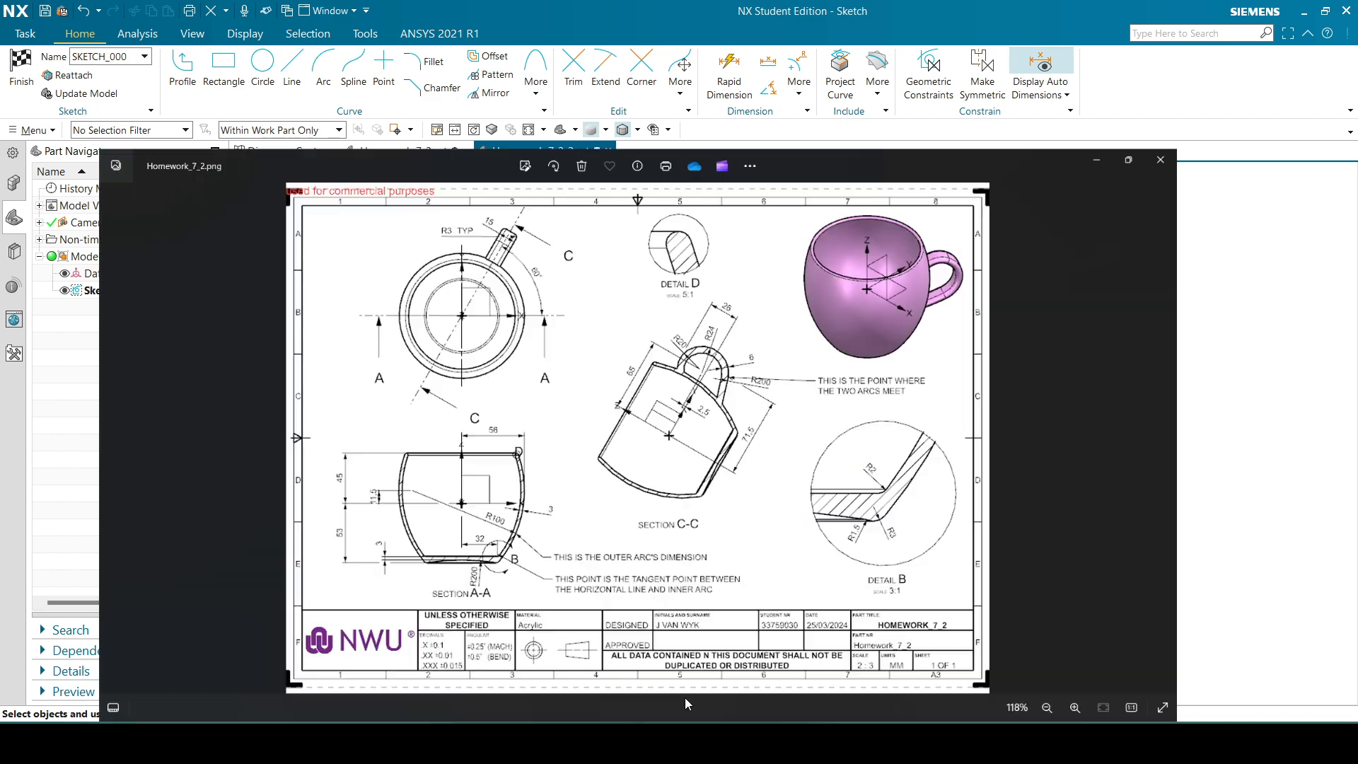
pyautogui.click(537, 35)
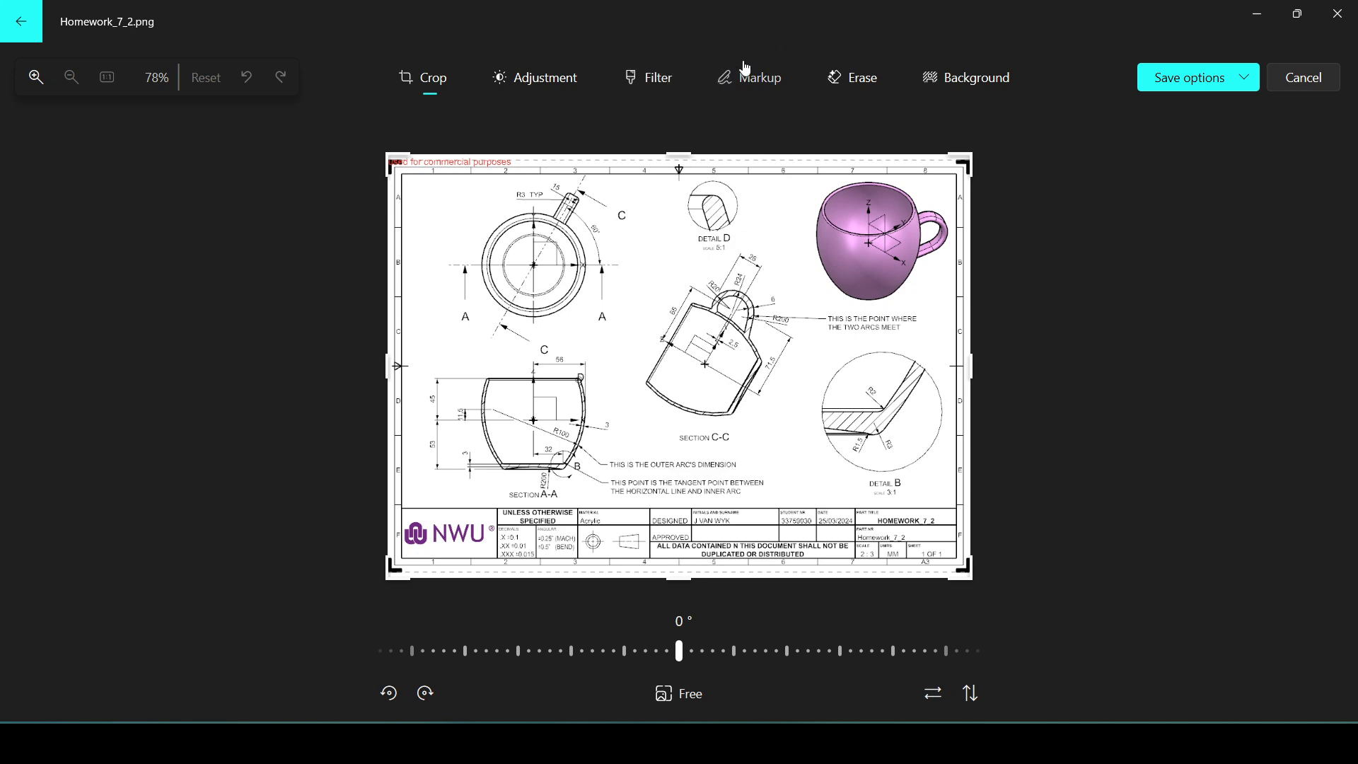
pyautogui.click(768, 76)
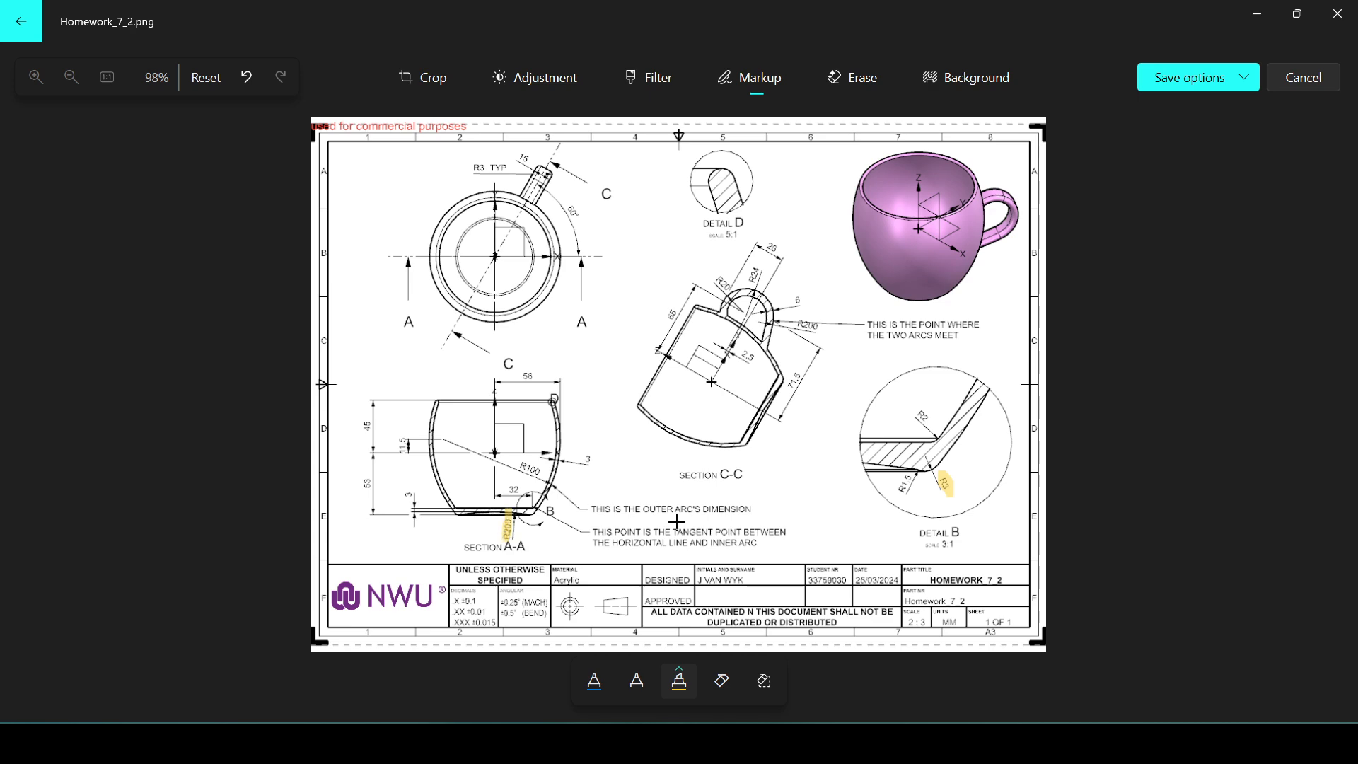
pyautogui.moveTo(694, 743)
pyautogui.click(694, 743)
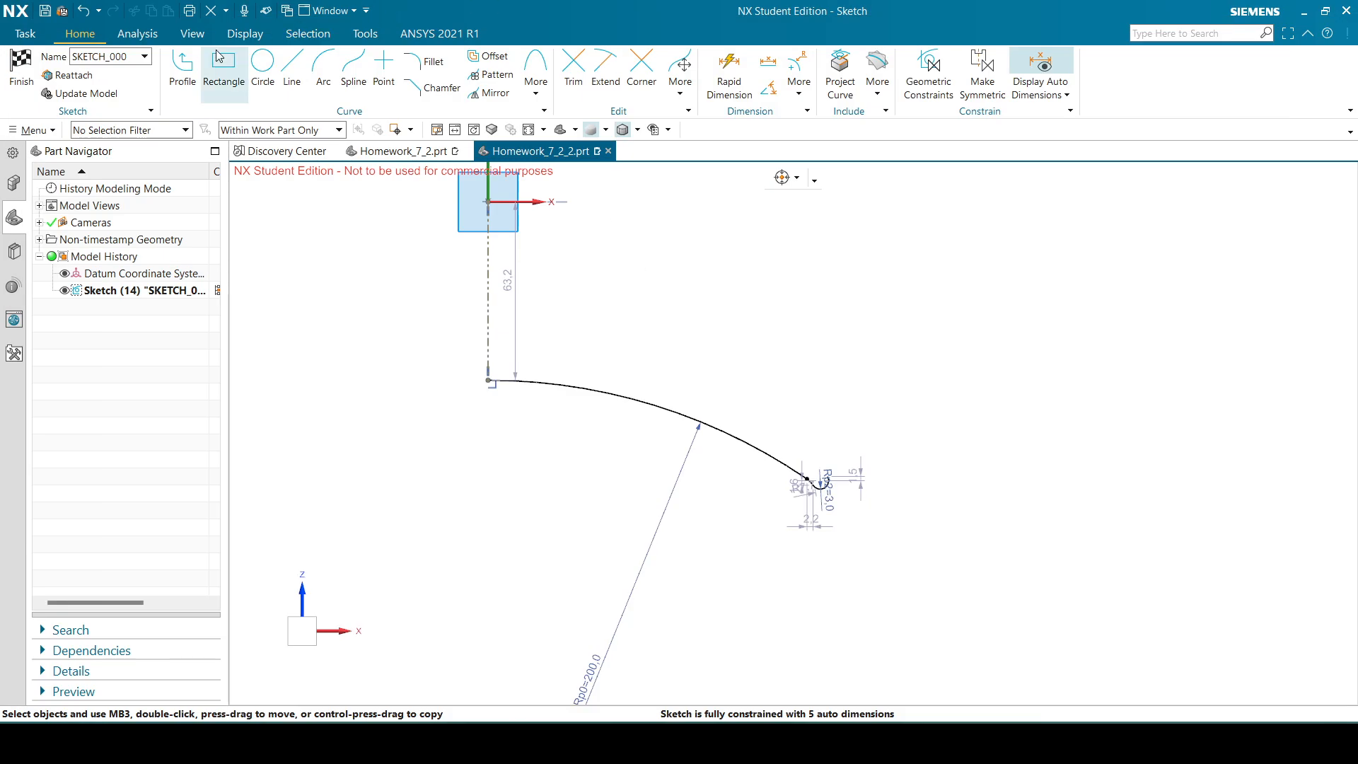
# - Draw the mug's outer side arc, radius about 249 mm, from the 3 mm arc's free end to about 50 mm above the X axis
pyautogui.click(323, 65)
pyautogui.scroll(-2, 807, 449)
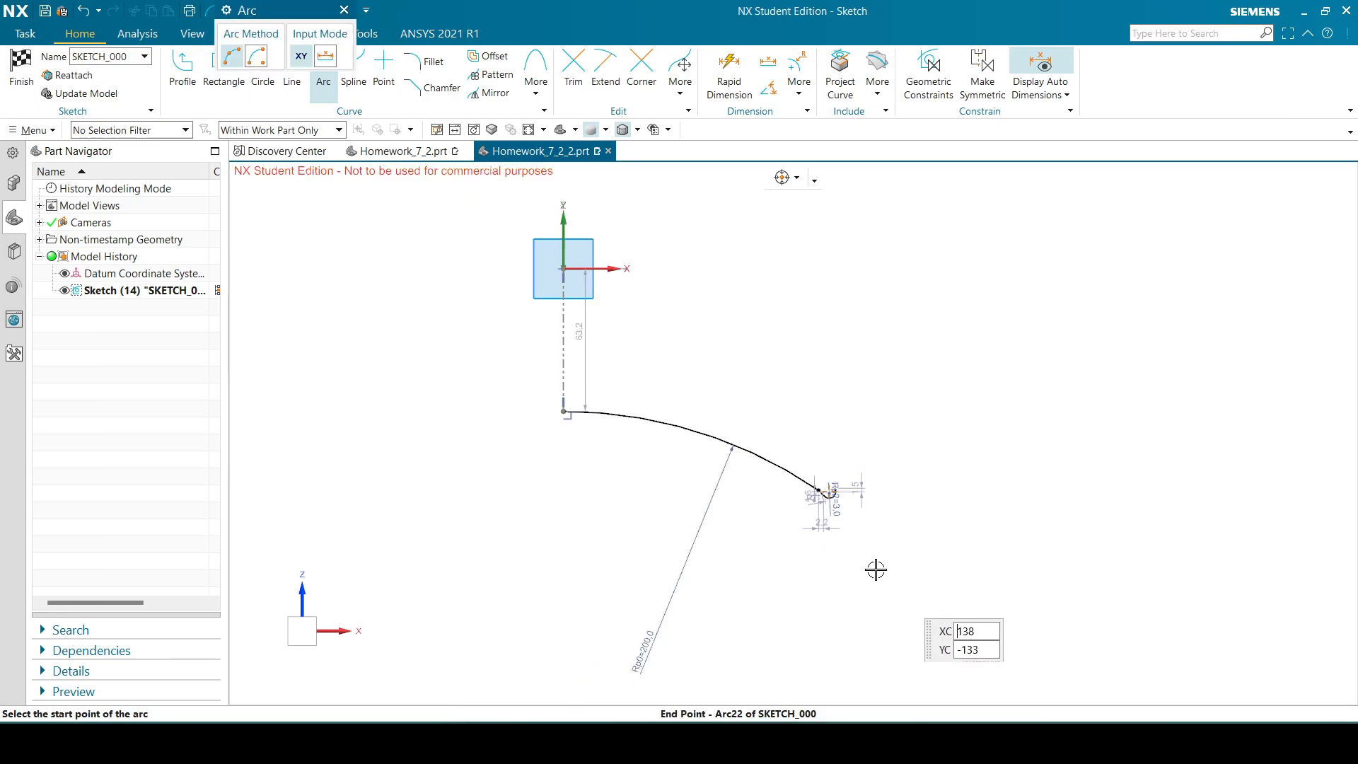
pyautogui.scroll(3, 868, 473)
pyautogui.scroll(3, 868, 472)
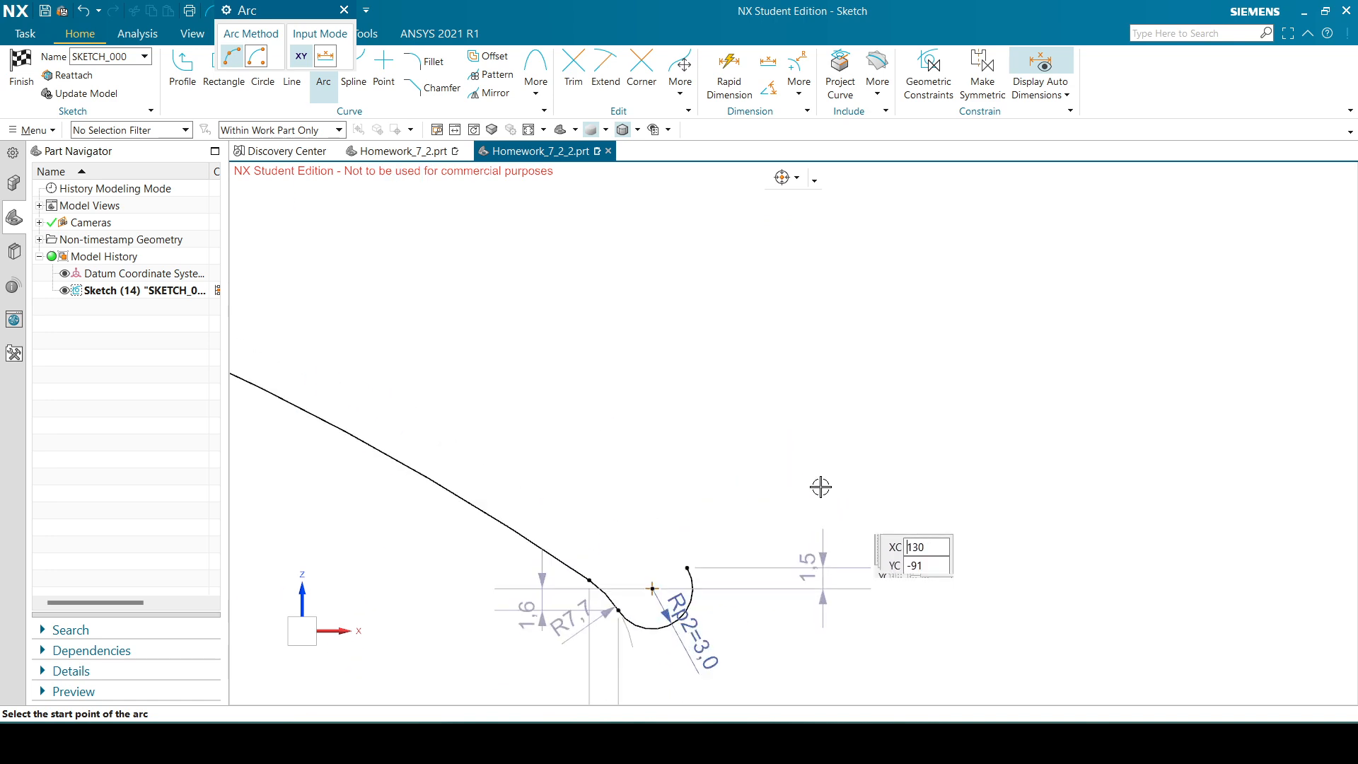
pyautogui.click(697, 569)
pyautogui.scroll(-3, 700, 571)
pyautogui.scroll(-2, 750, 544)
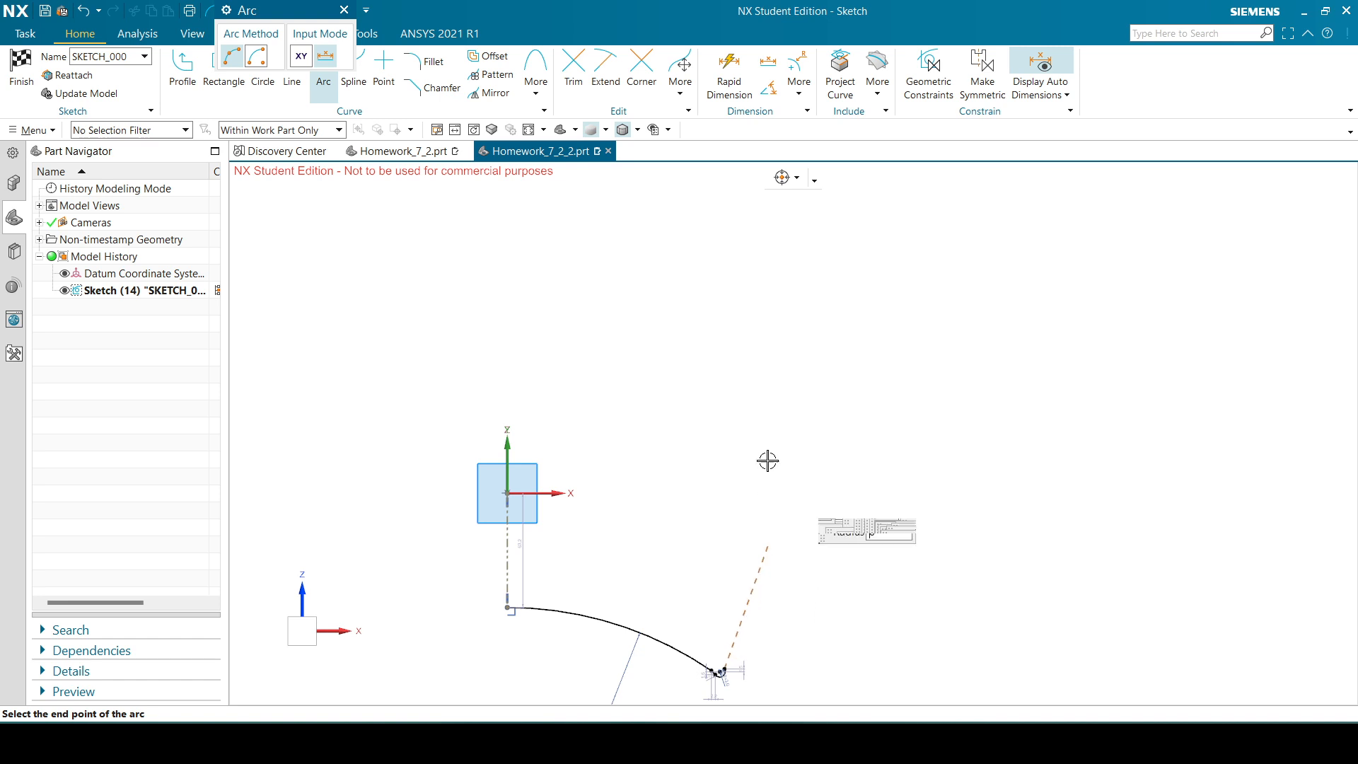
pyautogui.click(736, 403)
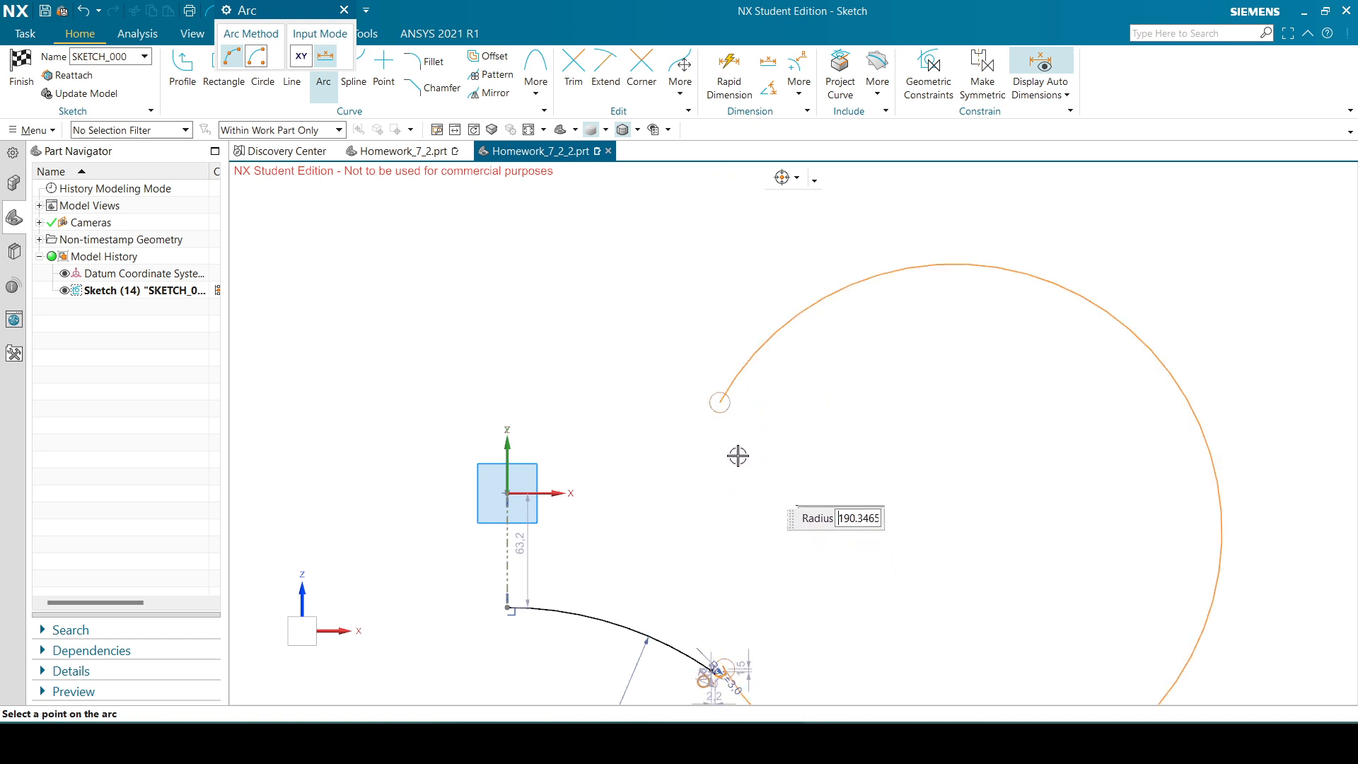
pyautogui.scroll(-3, 736, 454)
pyautogui.scroll(5, 732, 529)
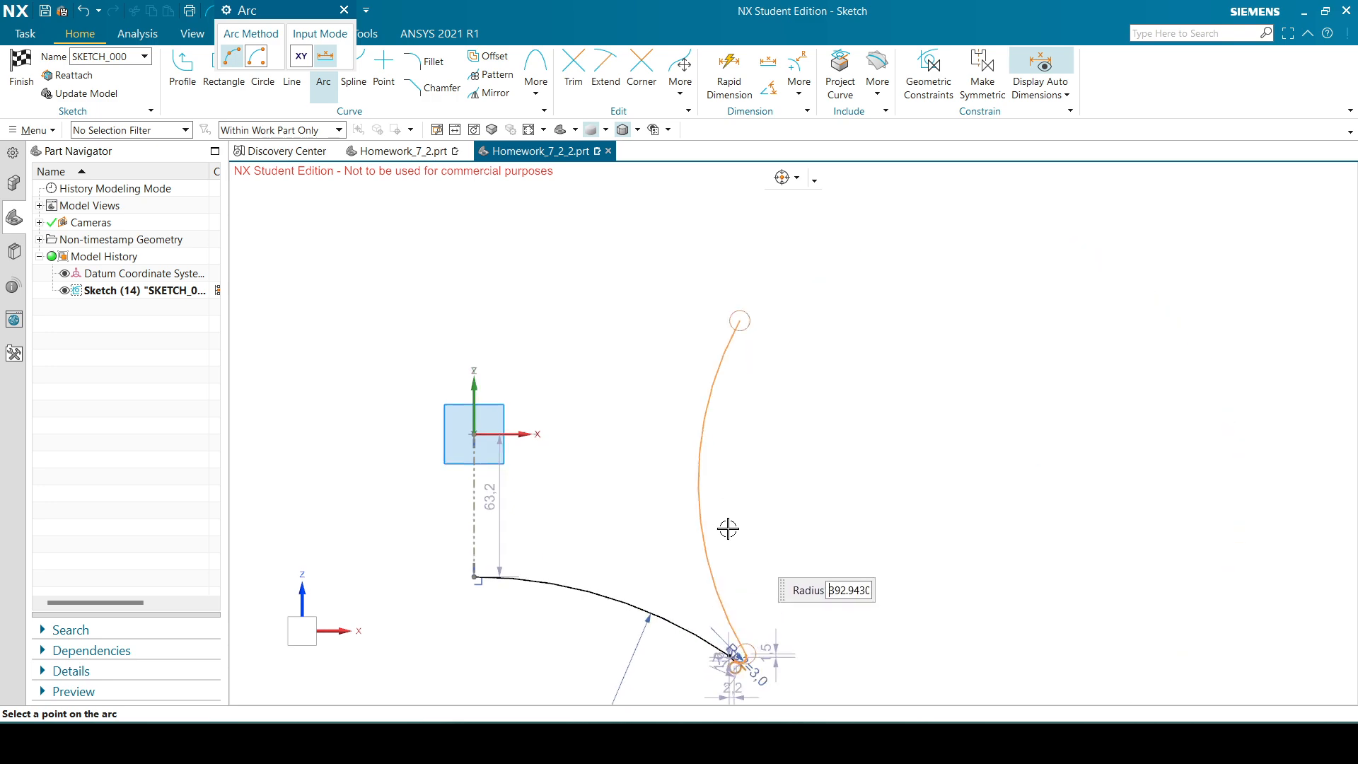
pyautogui.scroll(-3, 739, 528)
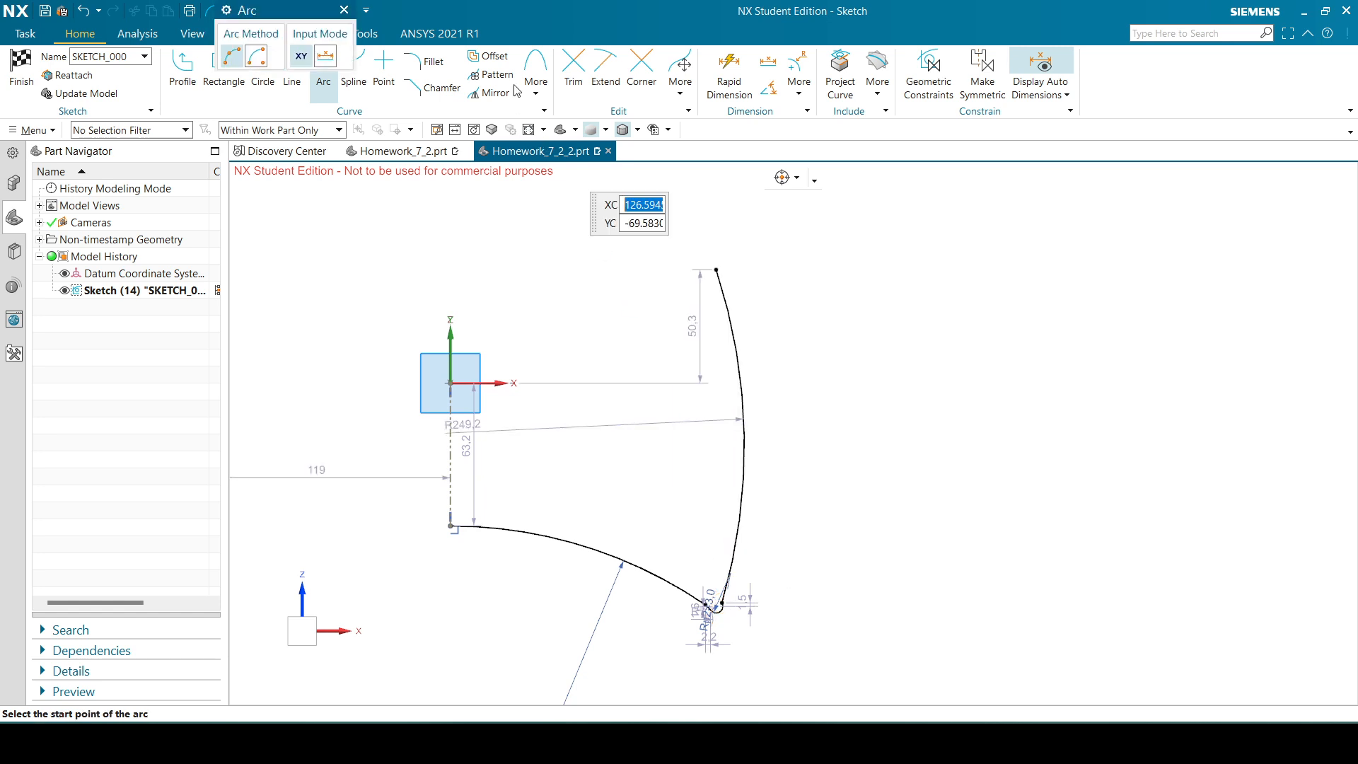
pyautogui.click(344, 9)
# - Make the outer side arc tangent to the 3 mm foot arc
pyautogui.scroll(3, 906, 591)
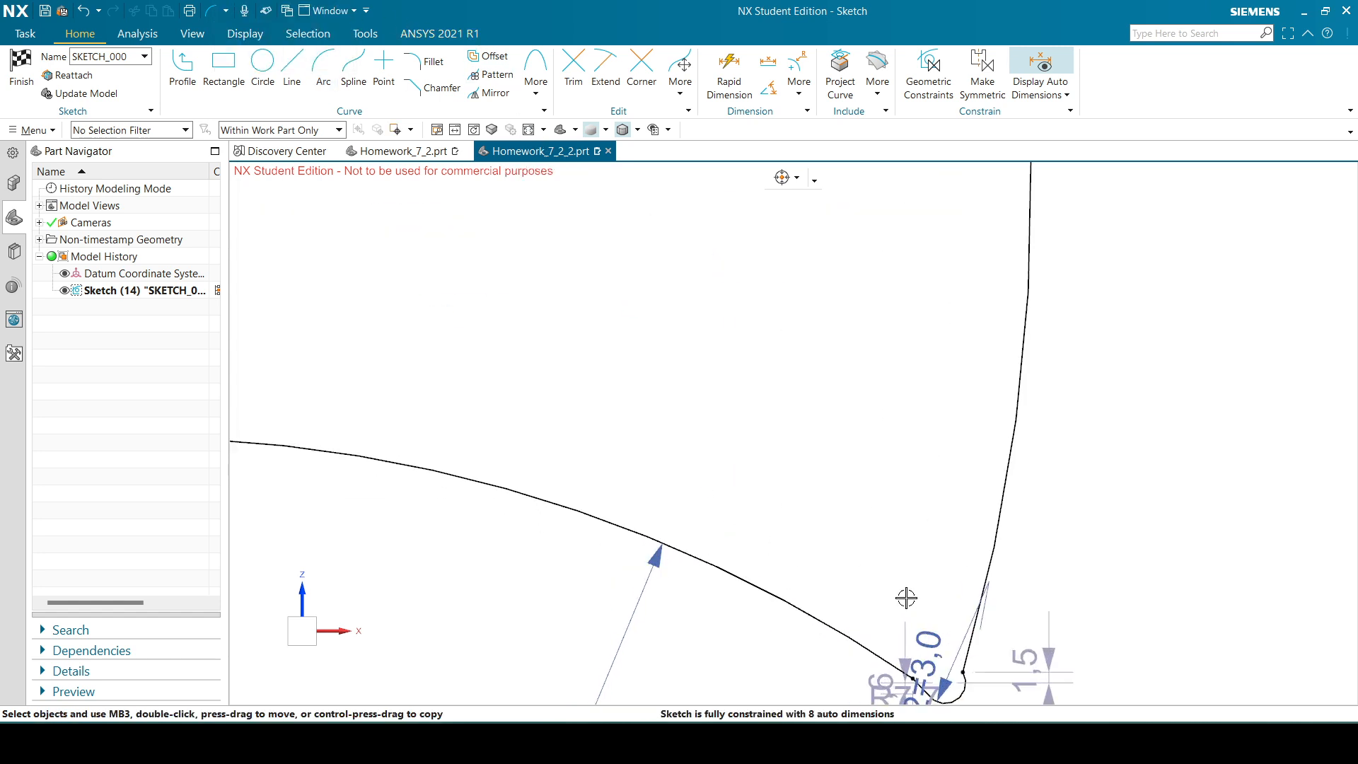
pyautogui.scroll(-2, 867, 543)
pyautogui.scroll(3, 867, 493)
pyautogui.scroll(2, 867, 493)
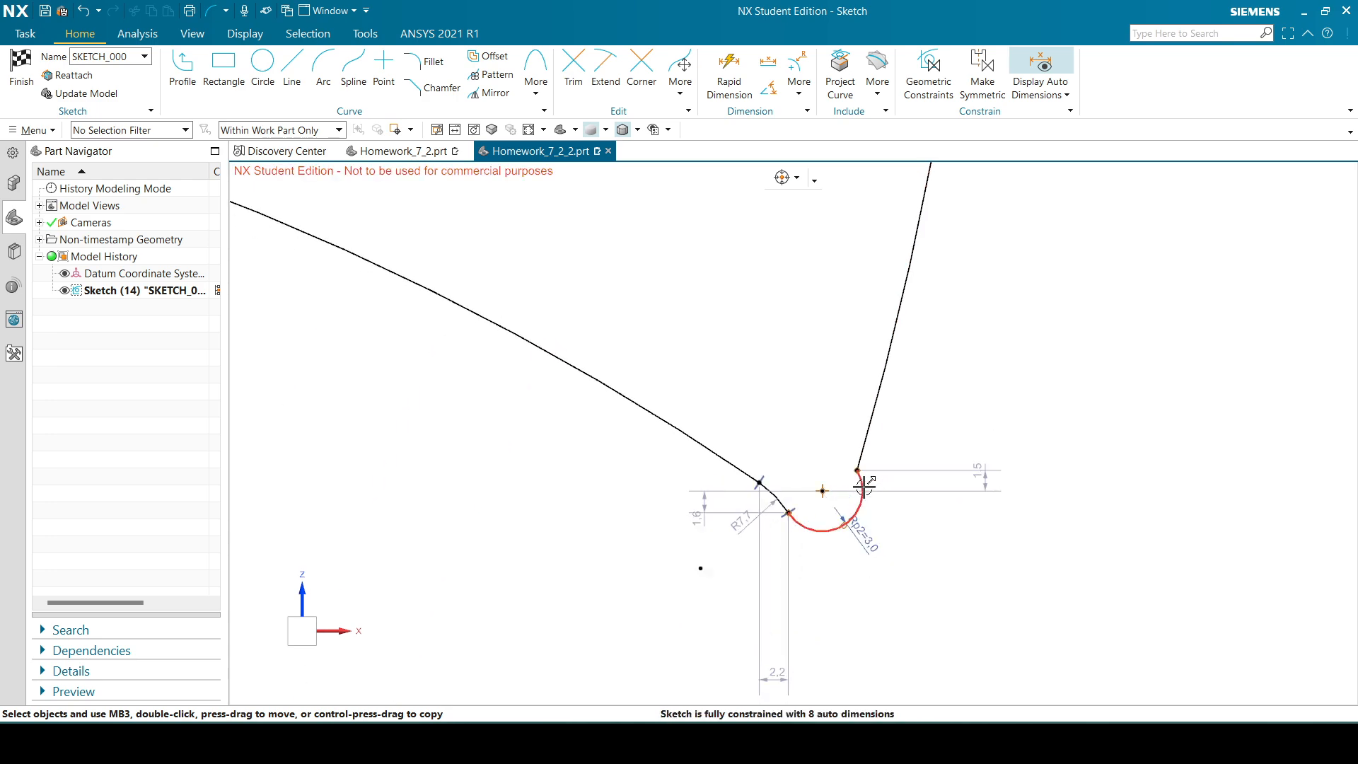
pyautogui.click(864, 487)
pyautogui.click(875, 416)
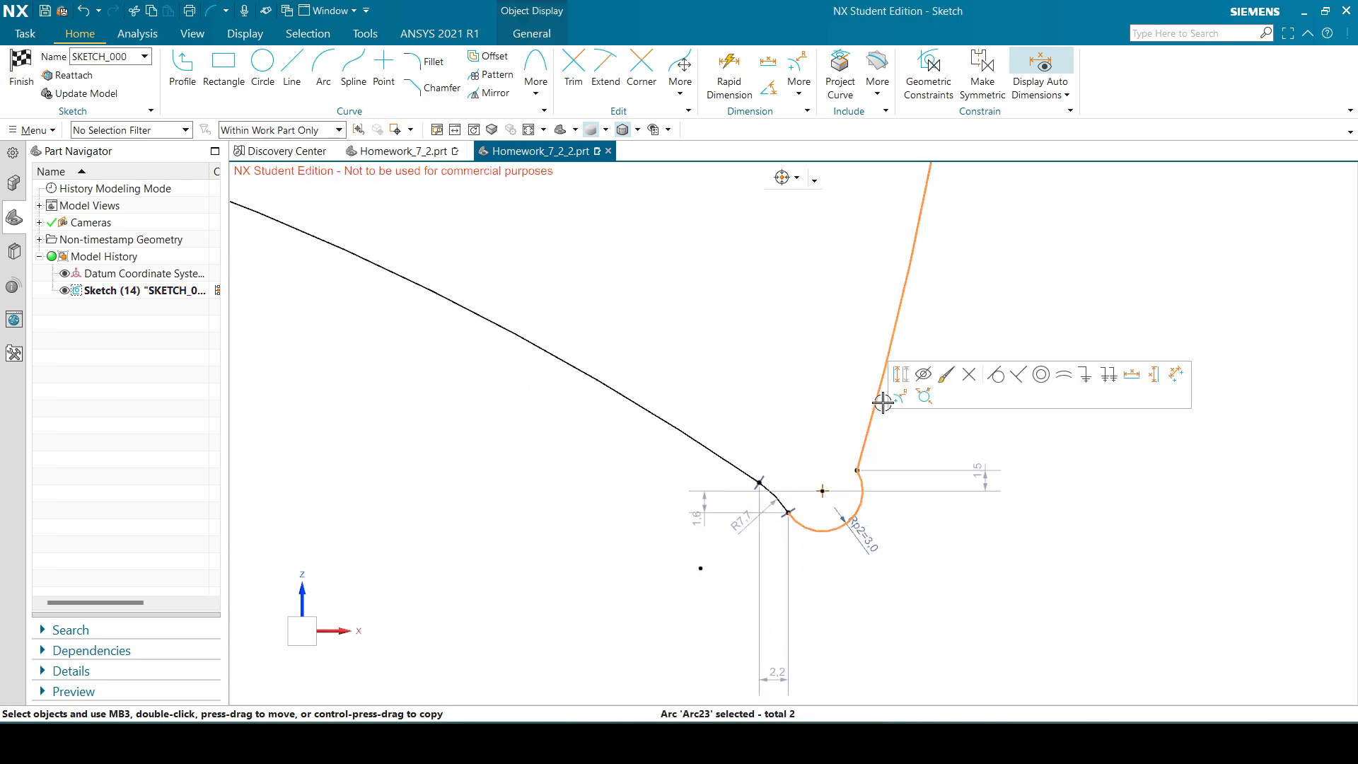
pyautogui.click(995, 376)
pyautogui.scroll(-5, 948, 485)
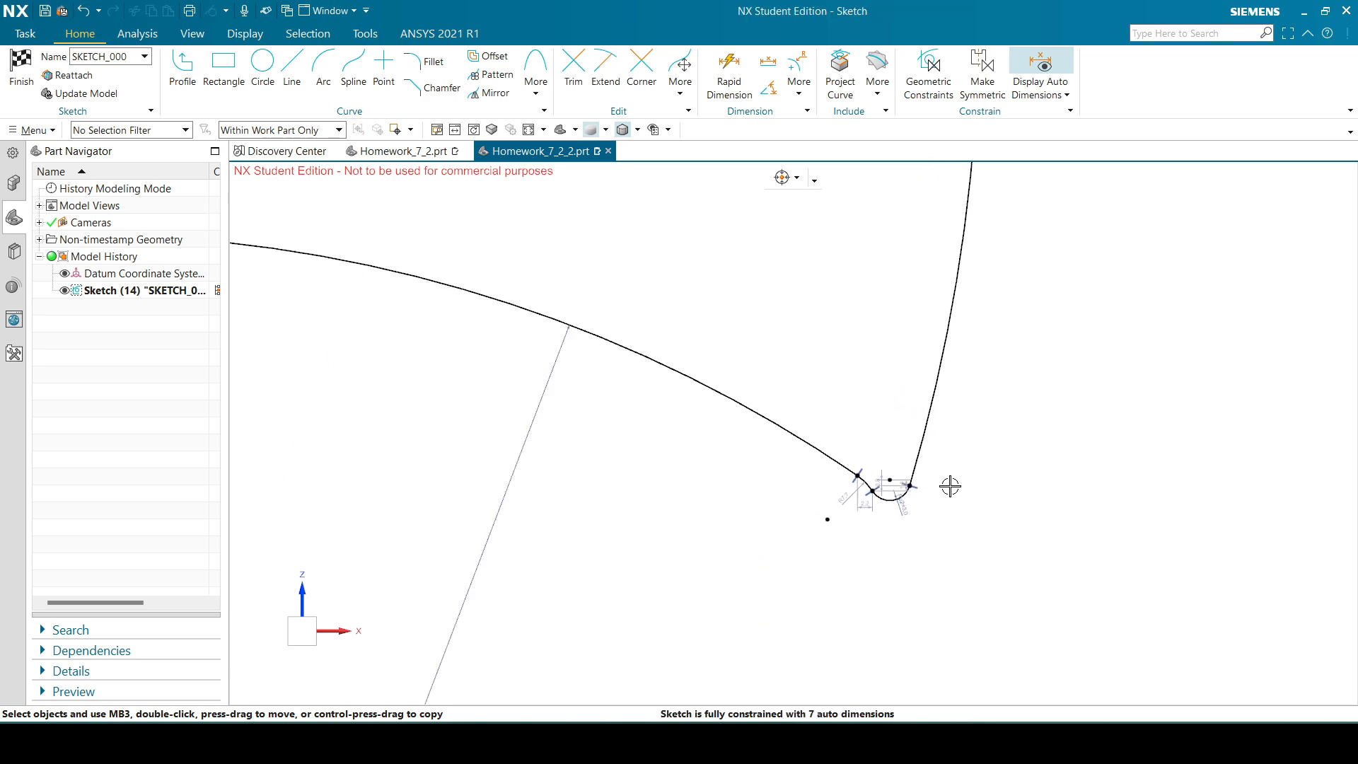
pyautogui.scroll(1, 871, 533)
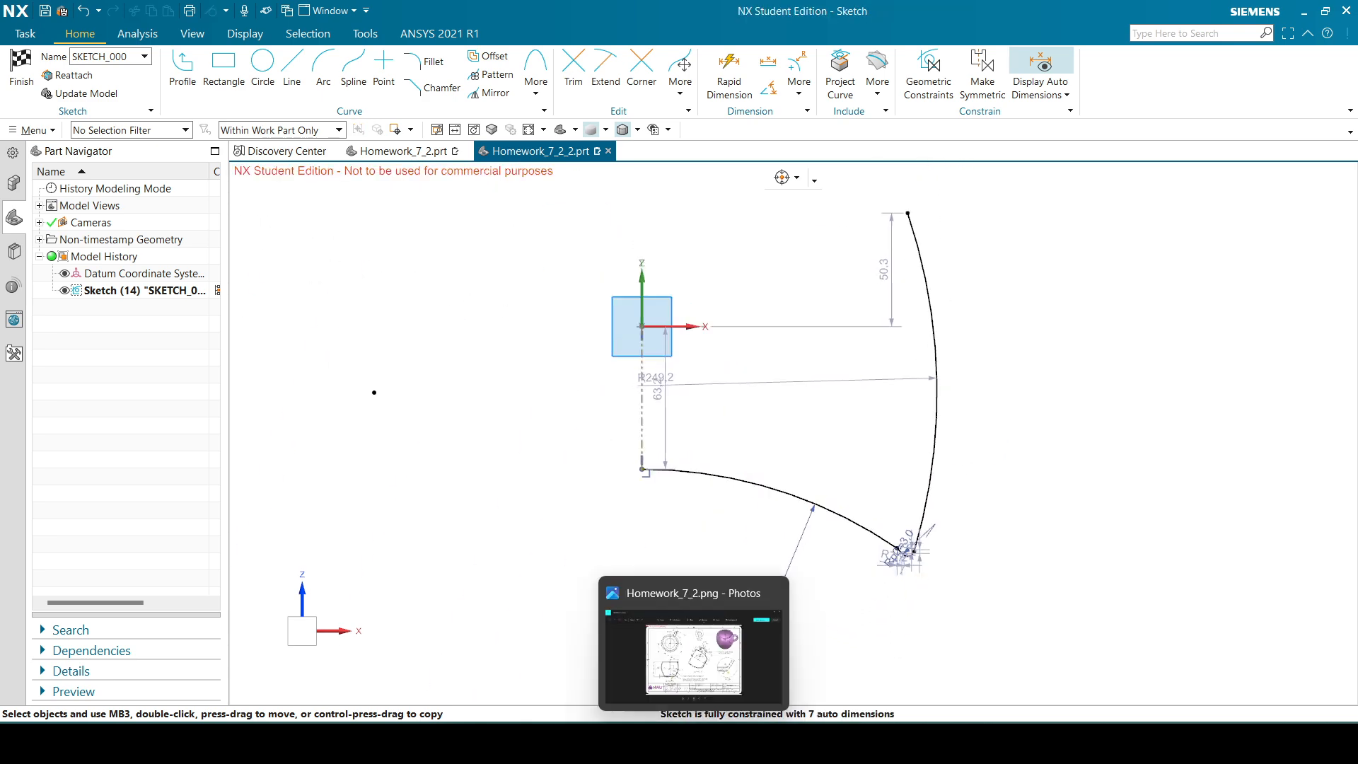
# - Check the Homework_7_2 drawing and dimension the outer side arc with a radius of 100 mm
pyautogui.click(694, 743)
pyautogui.click(694, 742)
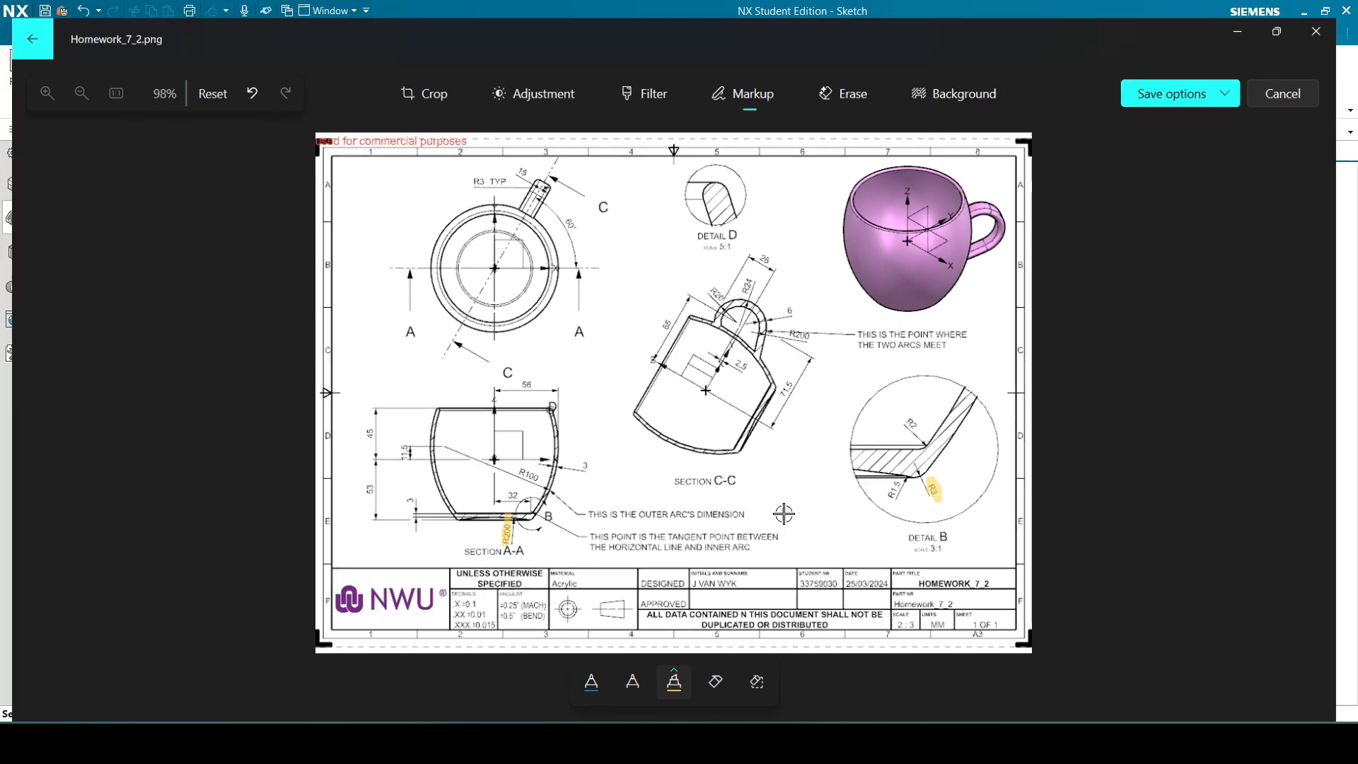
pyautogui.press('d')
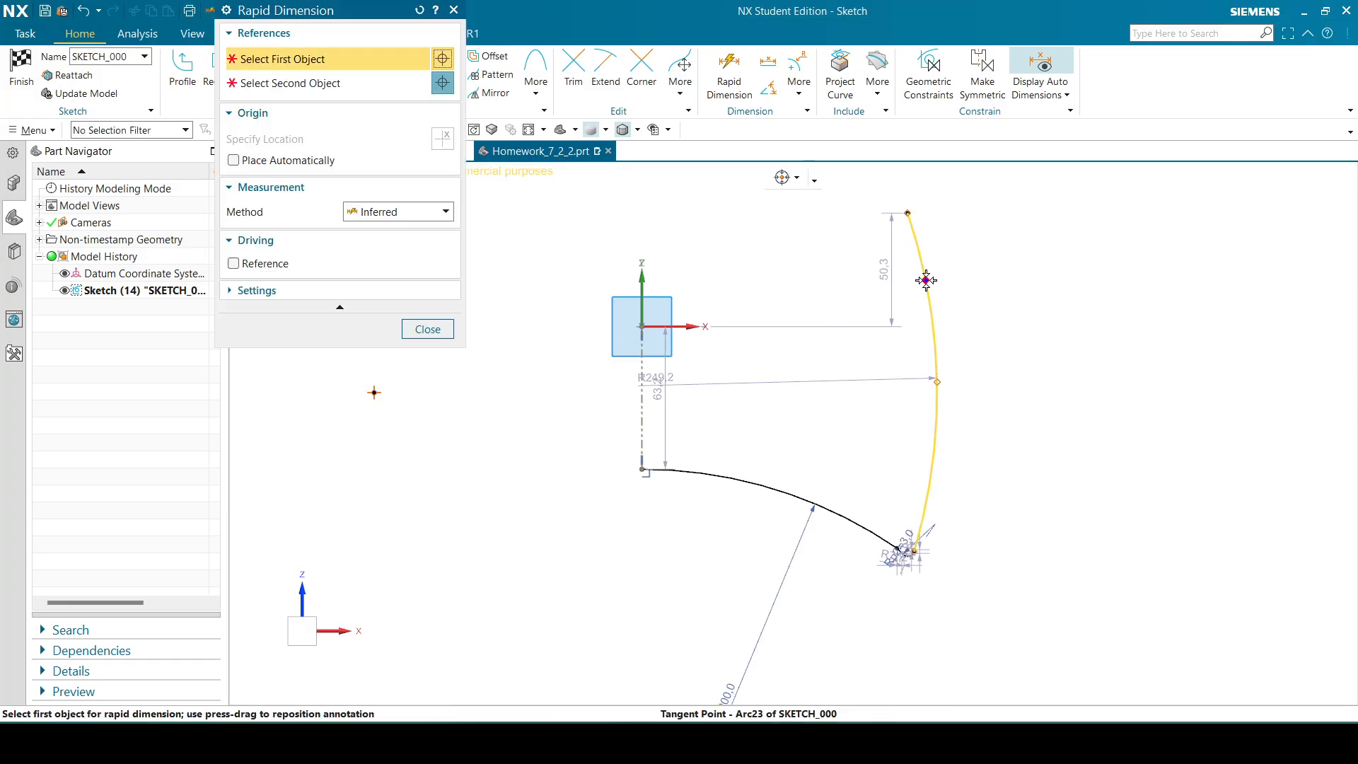
pyautogui.click(924, 282)
pyautogui.click(809, 258)
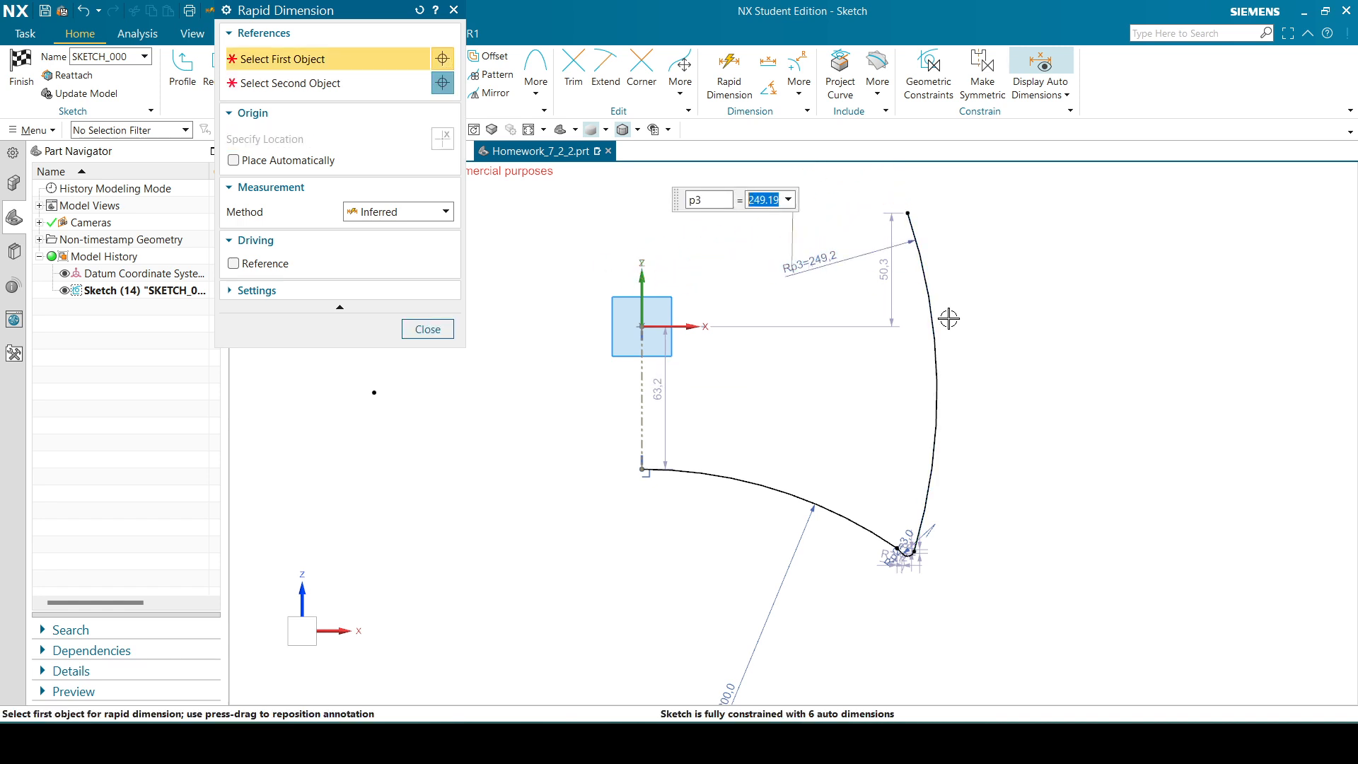
pyautogui.write('100')
pyautogui.press('Return')
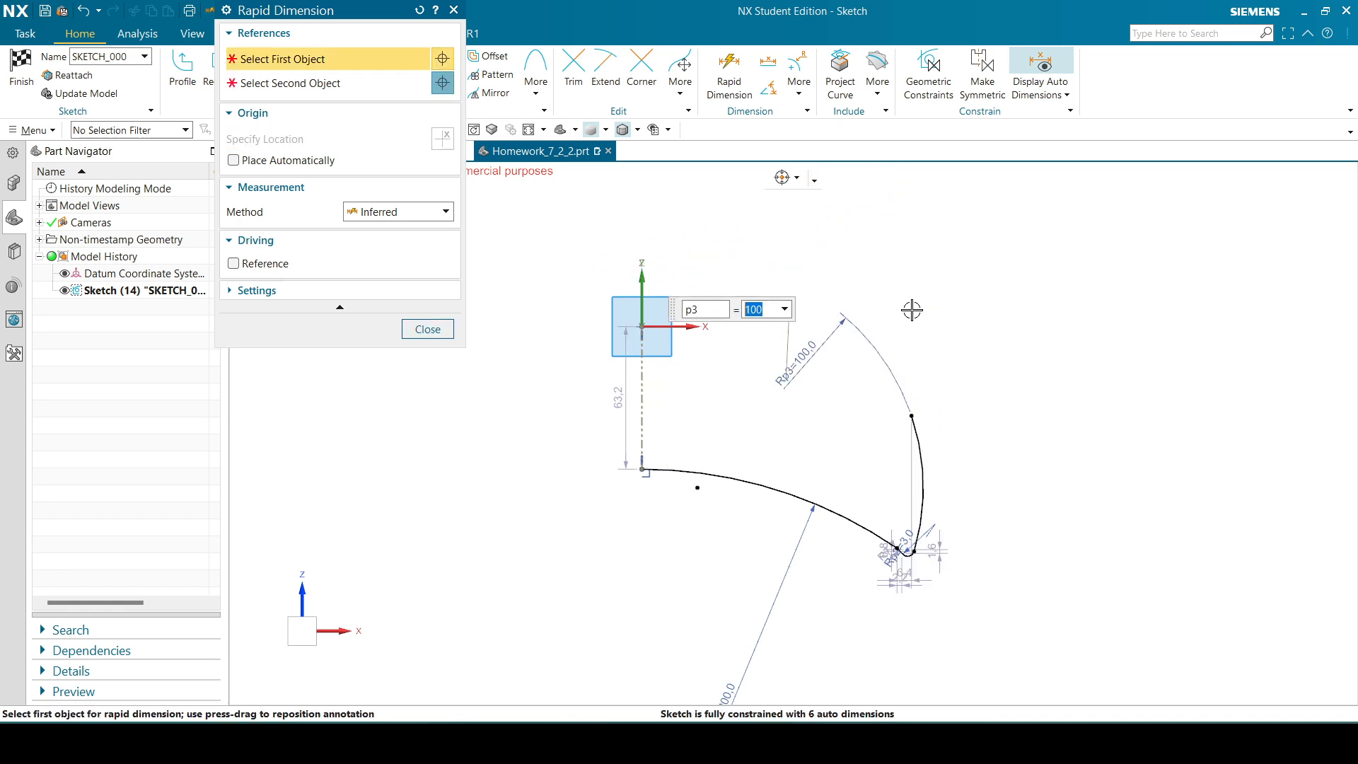
pyautogui.click(445, 324)
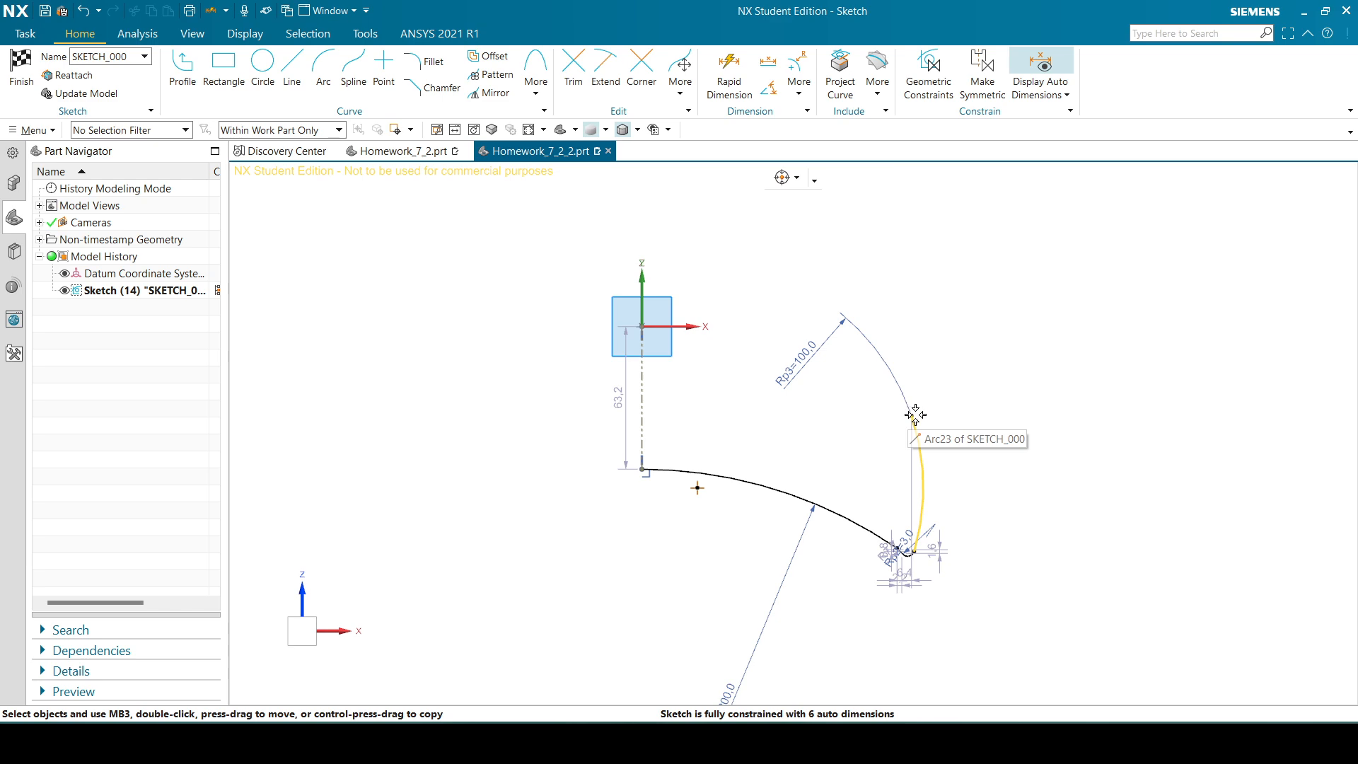
# - Move the R100 side arc's free end up well above the X axis and slightly inward, toward the mug's rim
pyautogui.moveTo(911, 416); pyautogui.dragTo(914, 185)
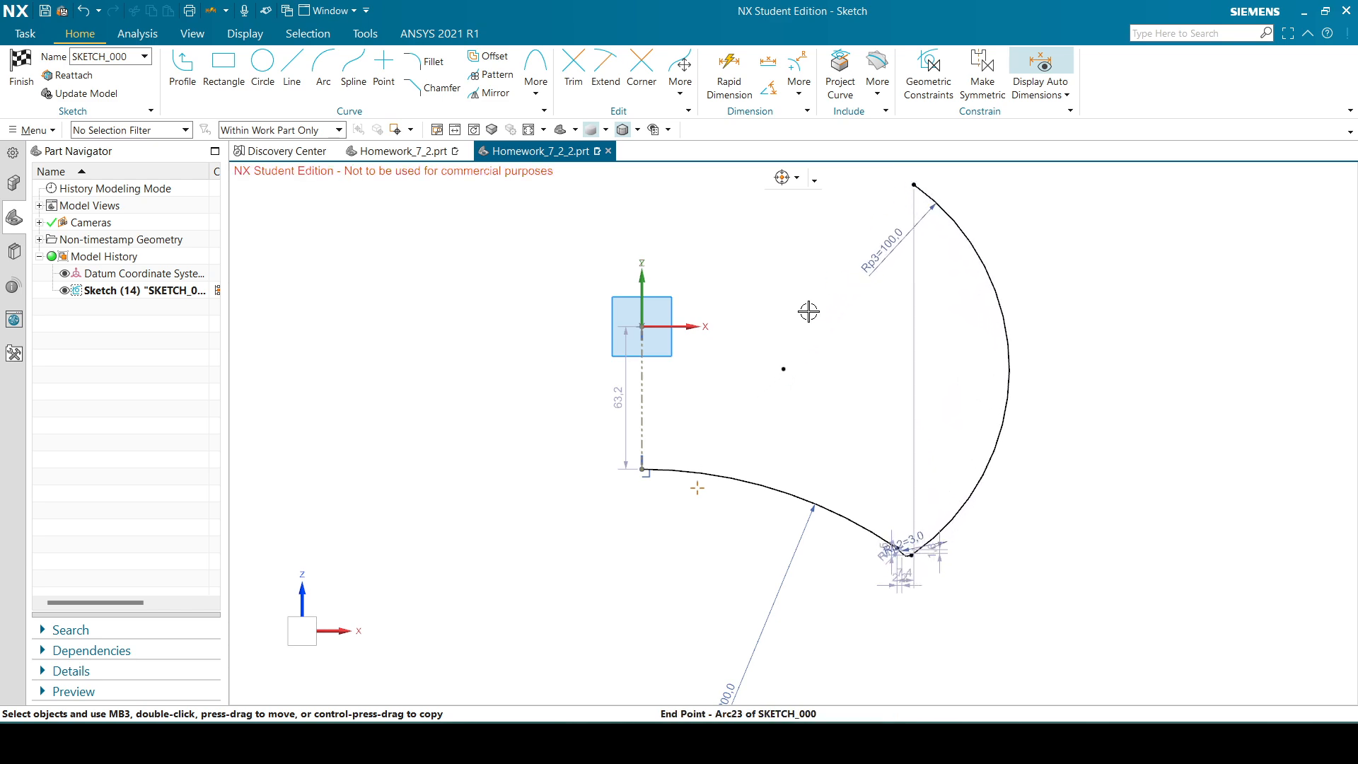
pyautogui.moveTo(783, 369)
pyautogui.mouseDown()
pyautogui.moveTo(727, 342)
pyautogui.moveTo(770, 348)
pyautogui.mouseUp()
pyautogui.hotkey('ctrl', 'z')
pyautogui.moveTo(912, 185); pyautogui.dragTo(898, 178)
pyautogui.scroll(-2, 569, 362)
pyautogui.scroll(1, 663, 357)
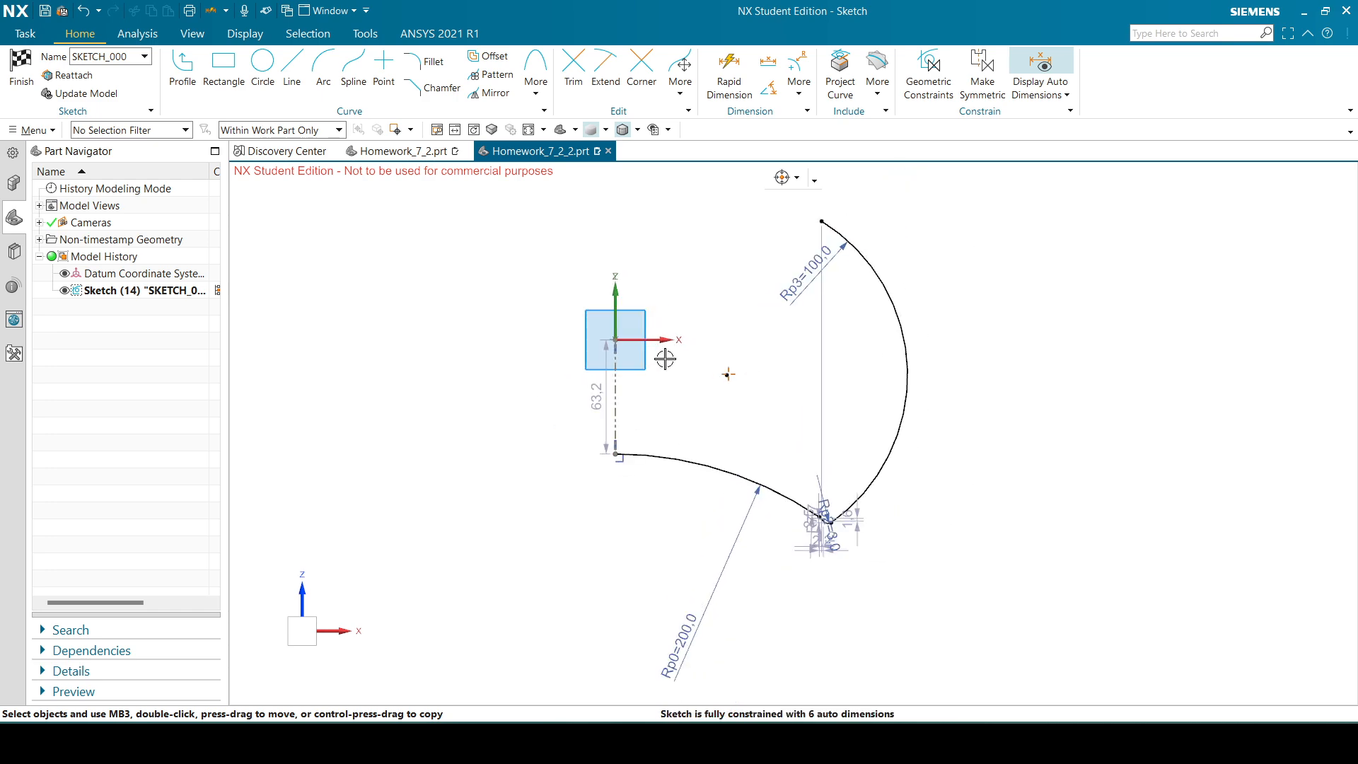
# - Highlight the R100 dimension in Section A-A of the Homework_7_2.png drawing in Photos
pyautogui.click(481, 743)
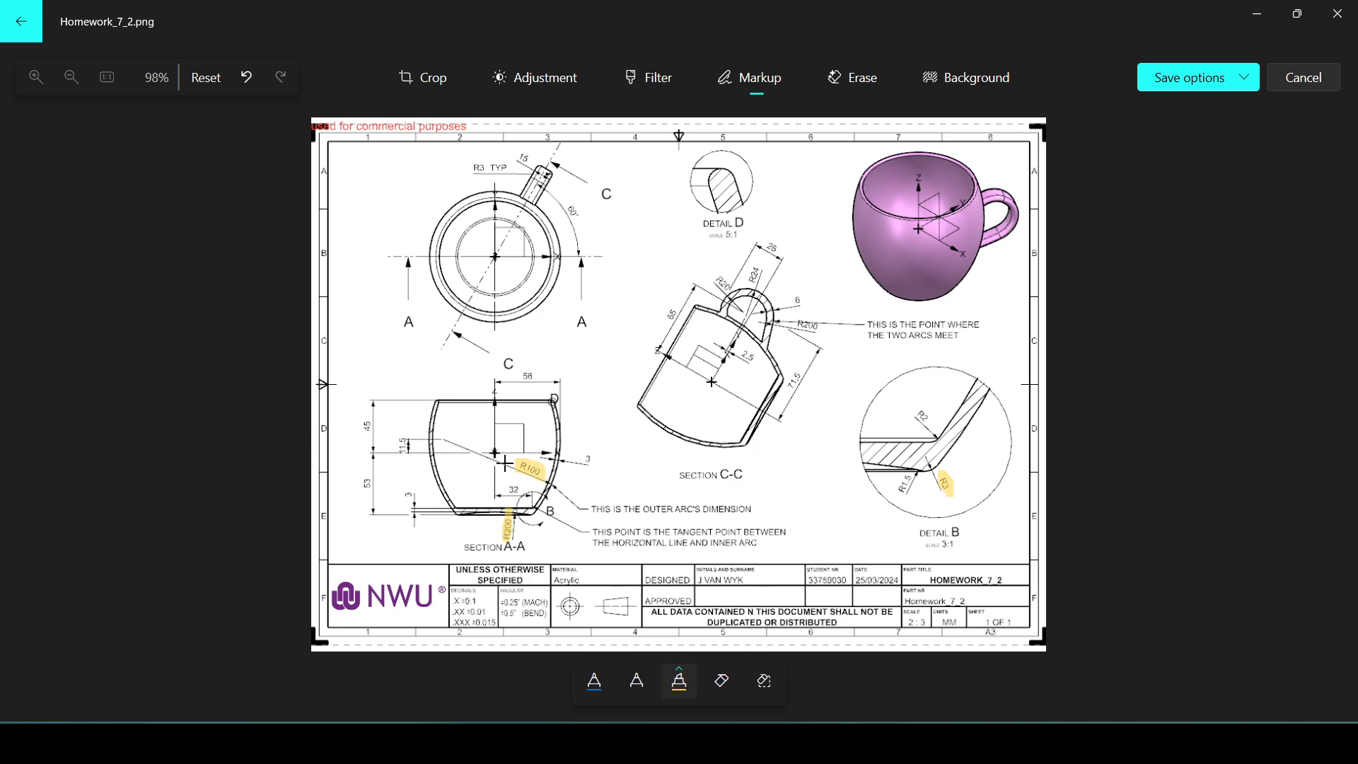
pyautogui.hotkey('alt', 'Tab')
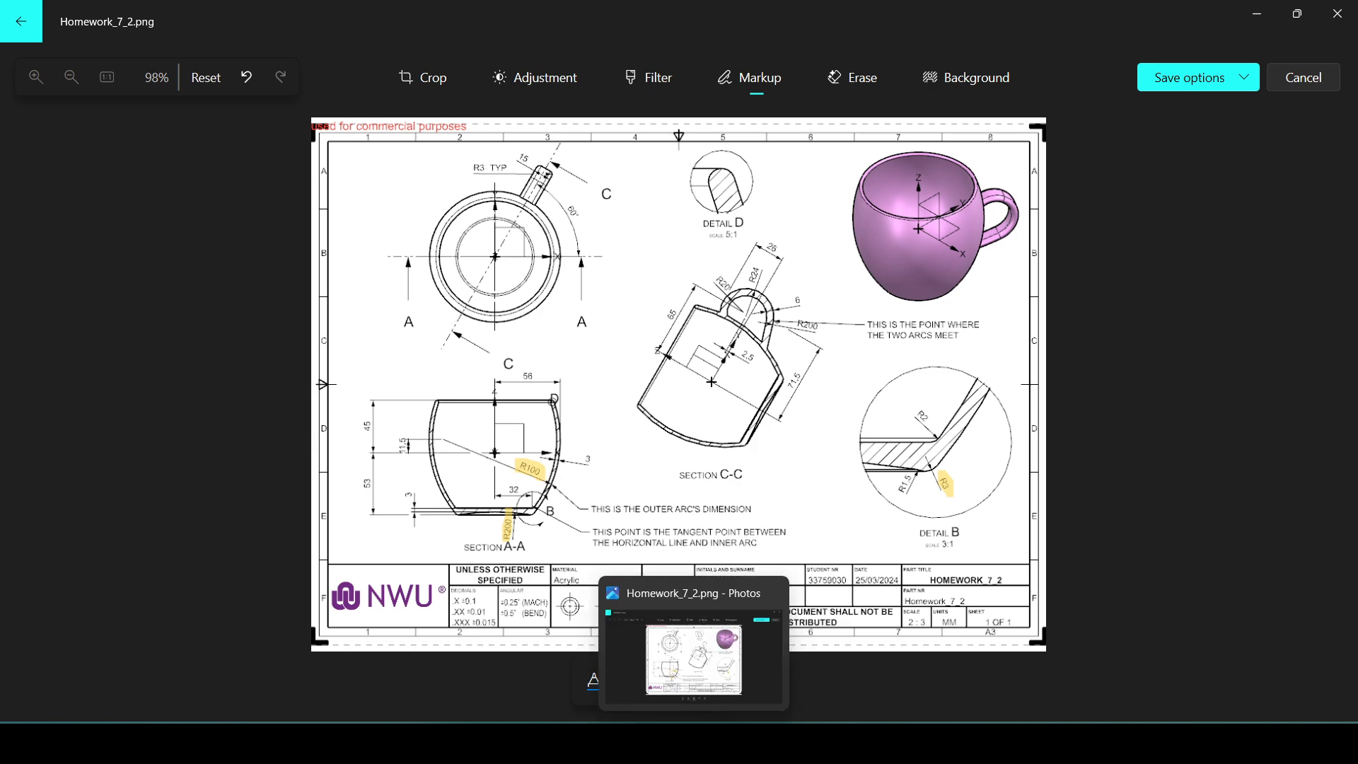
# - Move the R100 side arc's centre above the X axis and closer to the sketch's vertical axis
pyautogui.press('d')
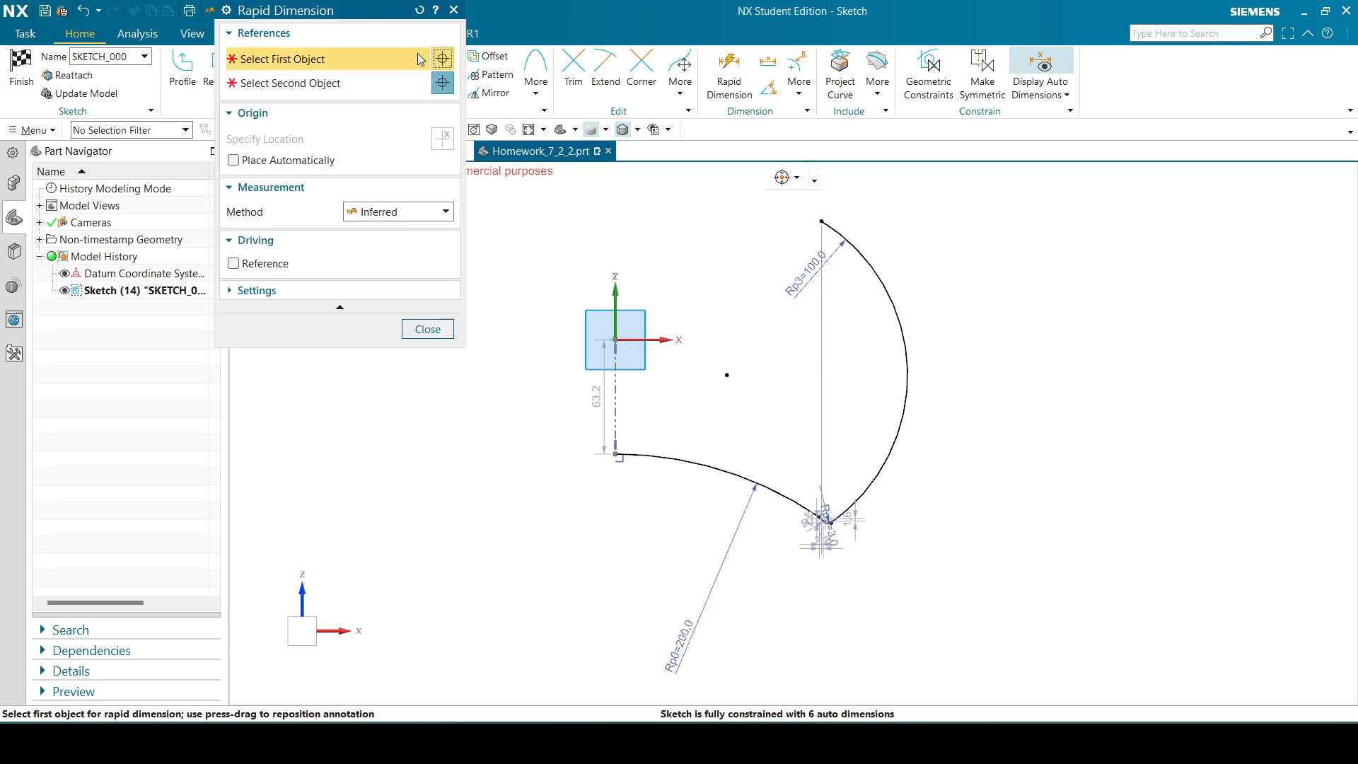
pyautogui.click(454, 10)
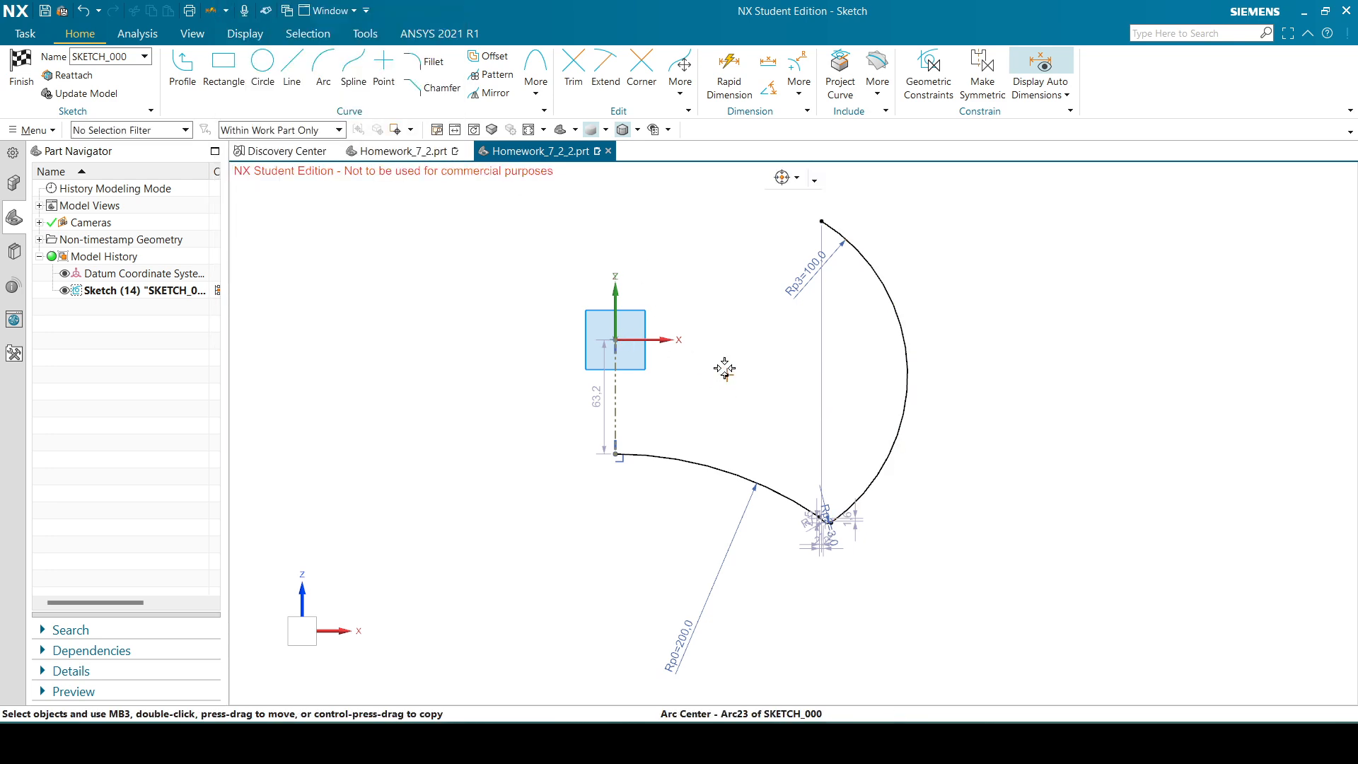
pyautogui.moveTo(725, 367); pyautogui.dragTo(701, 300)
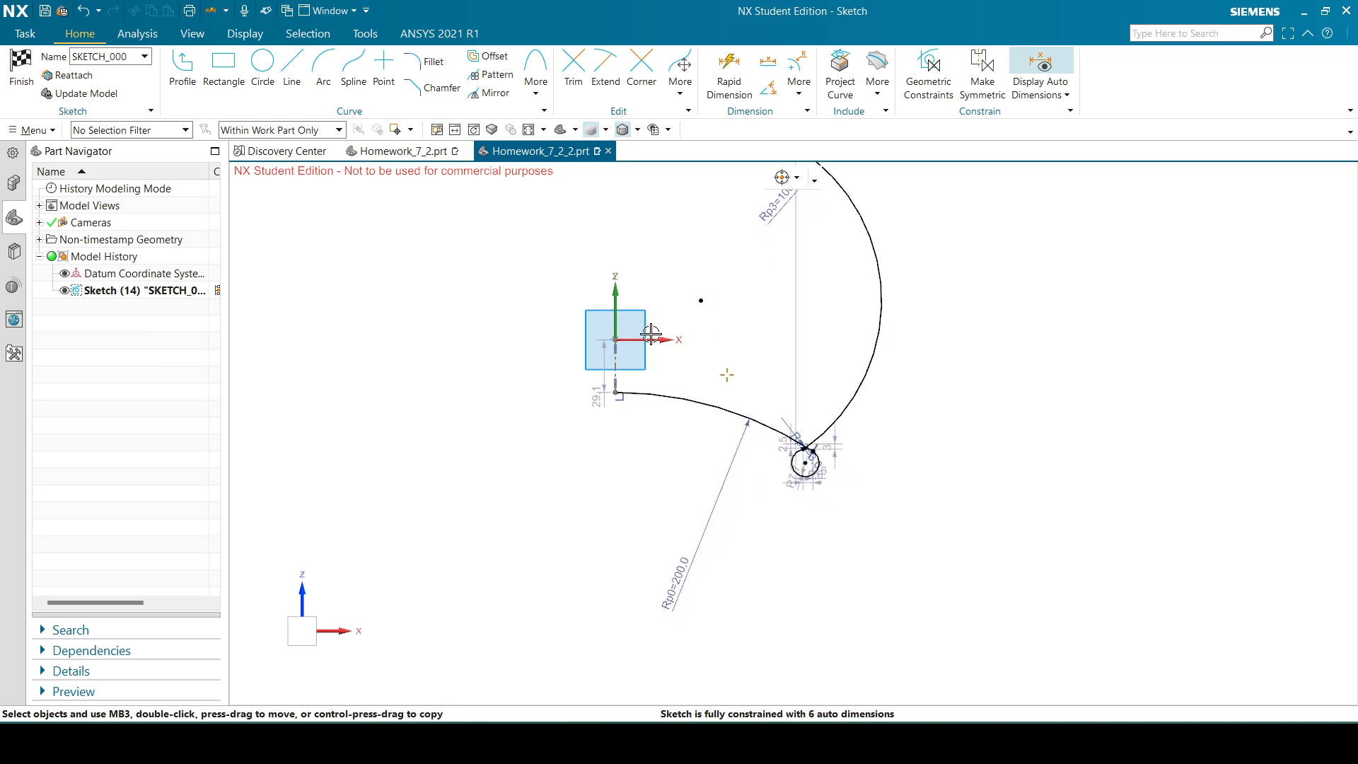
# - Dimension the R100 side arc's centre 11.5 mm above the X axis
pyautogui.press('d')
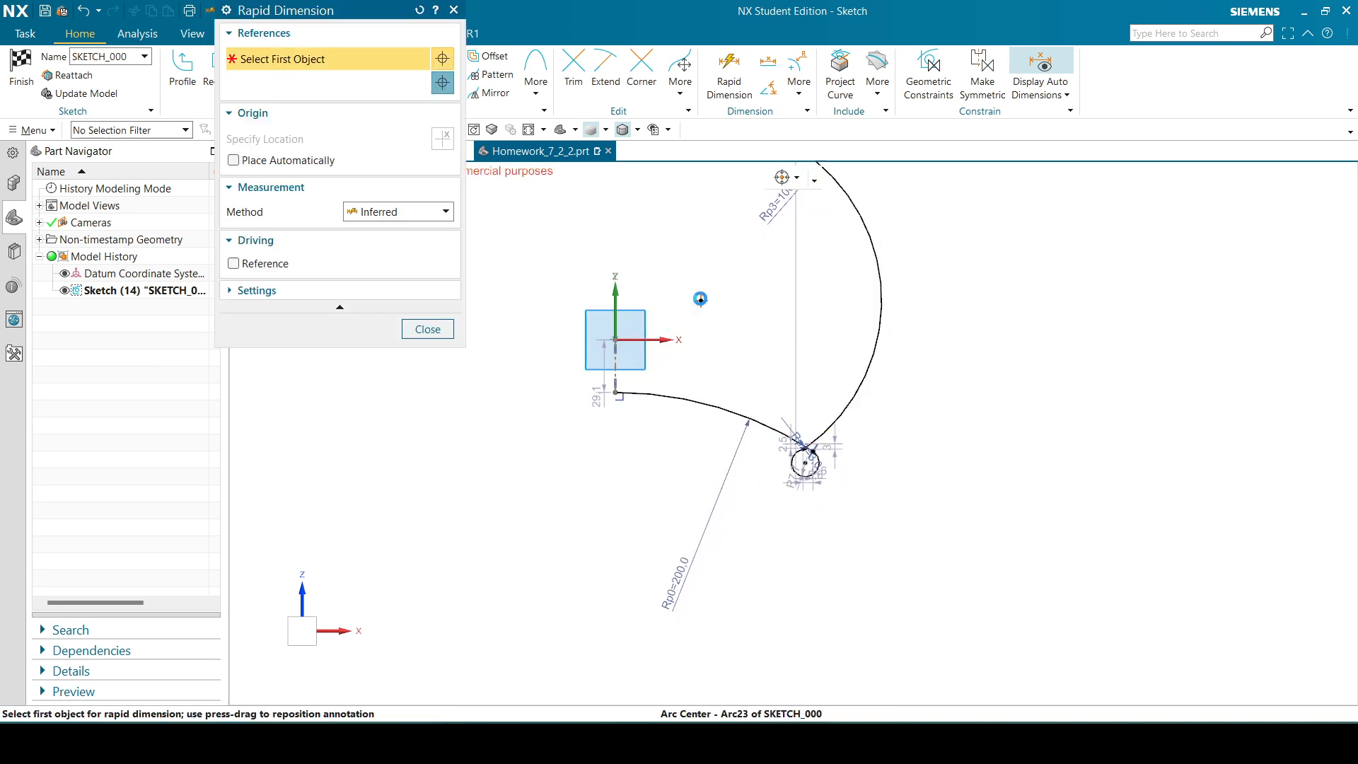
pyautogui.click(701, 301)
pyautogui.click(573, 320)
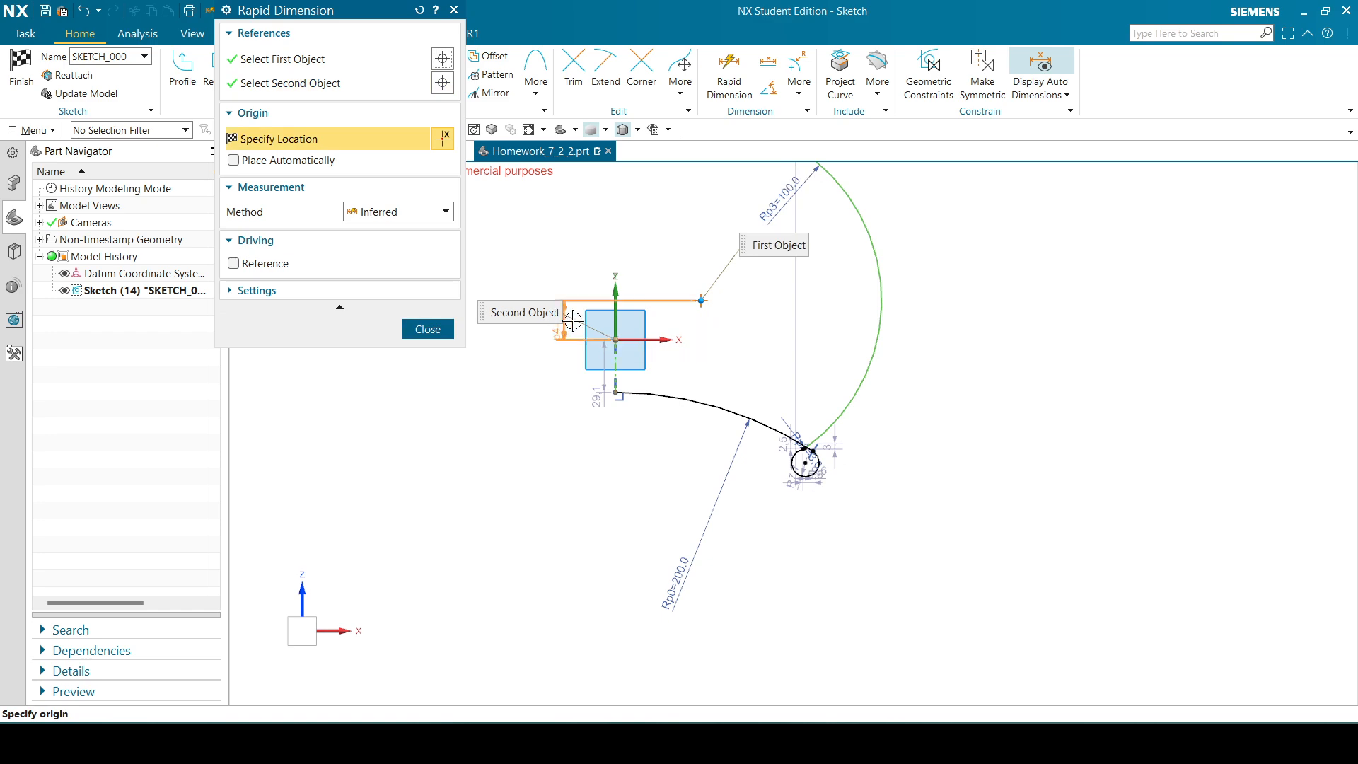
pyautogui.click(593, 309)
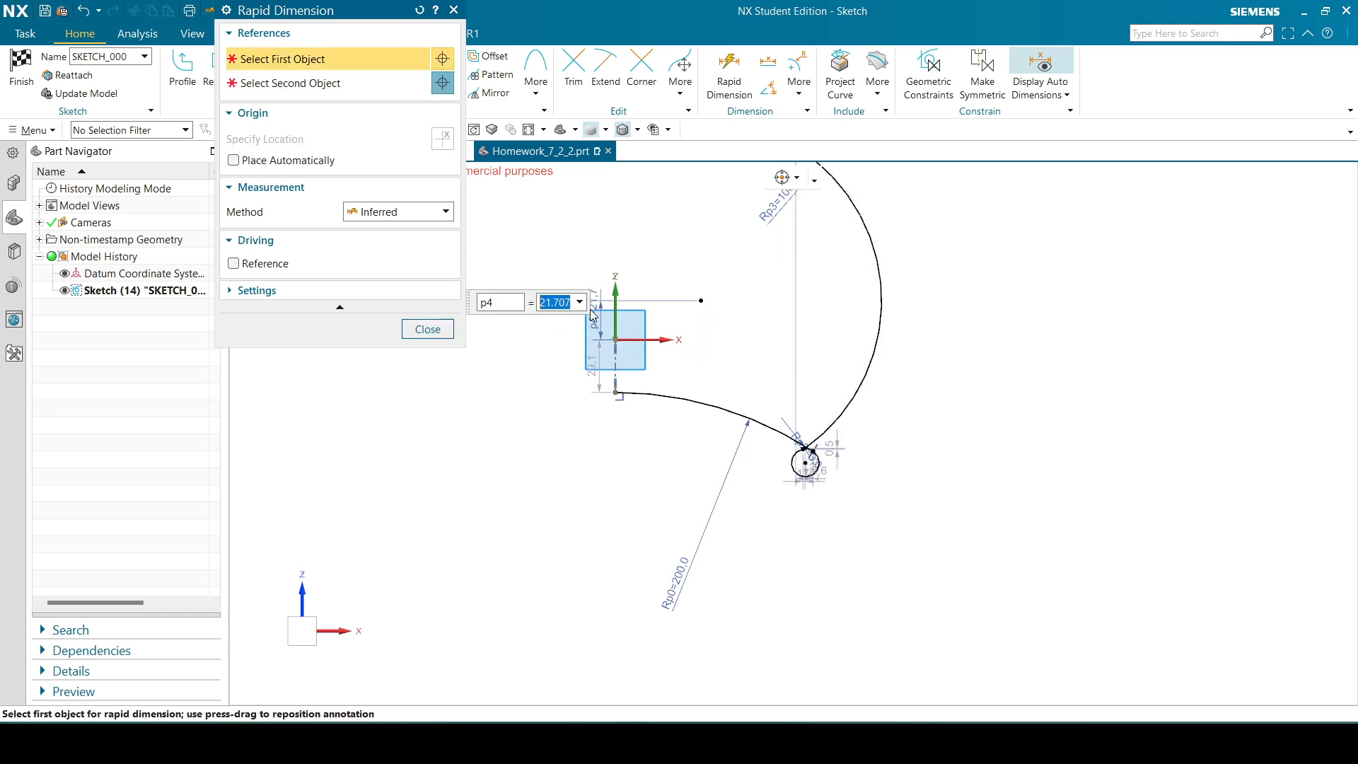
pyautogui.write('11.5')
pyautogui.press('Return')
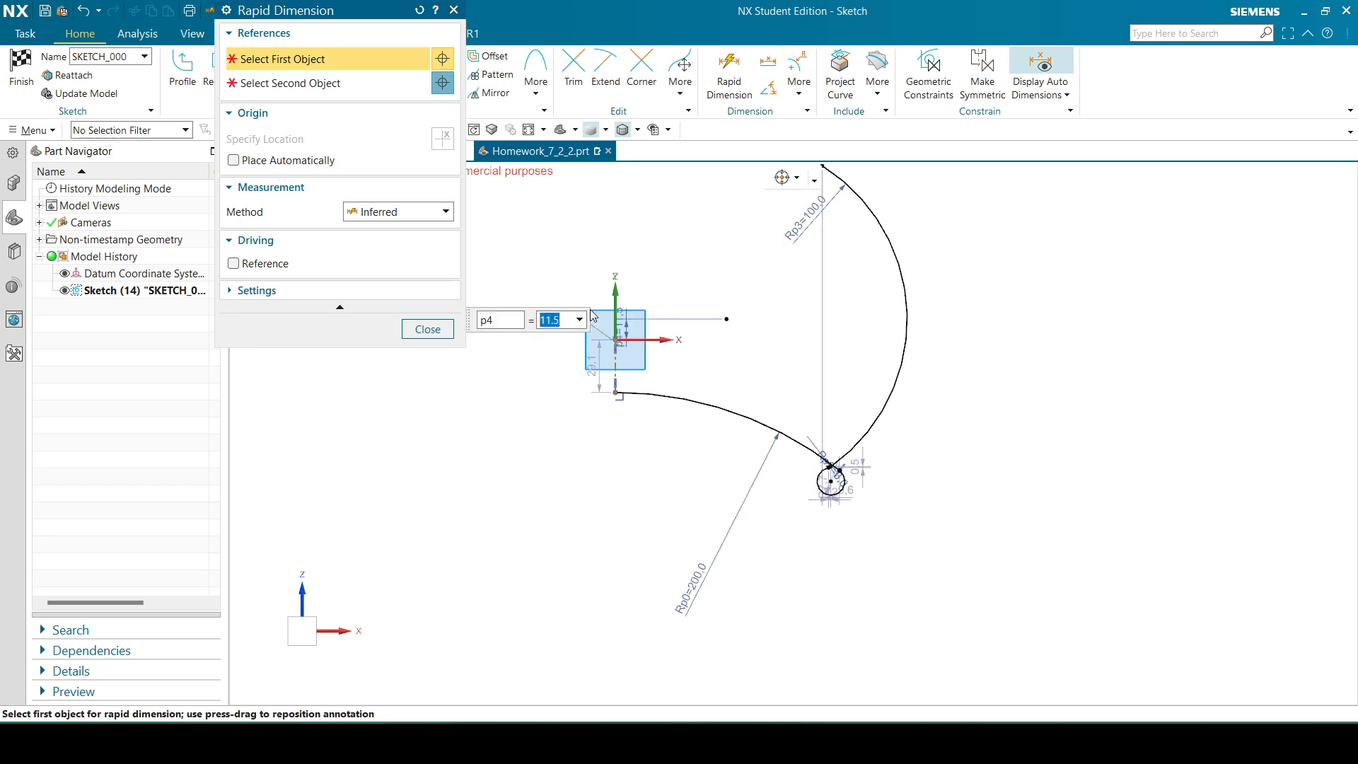
pyautogui.click(427, 330)
# - Reshape the small foot arcs into an uncrossed rounded foot dipping between the R200 base arc and the R100 side arc
pyautogui.scroll(5, 882, 464)
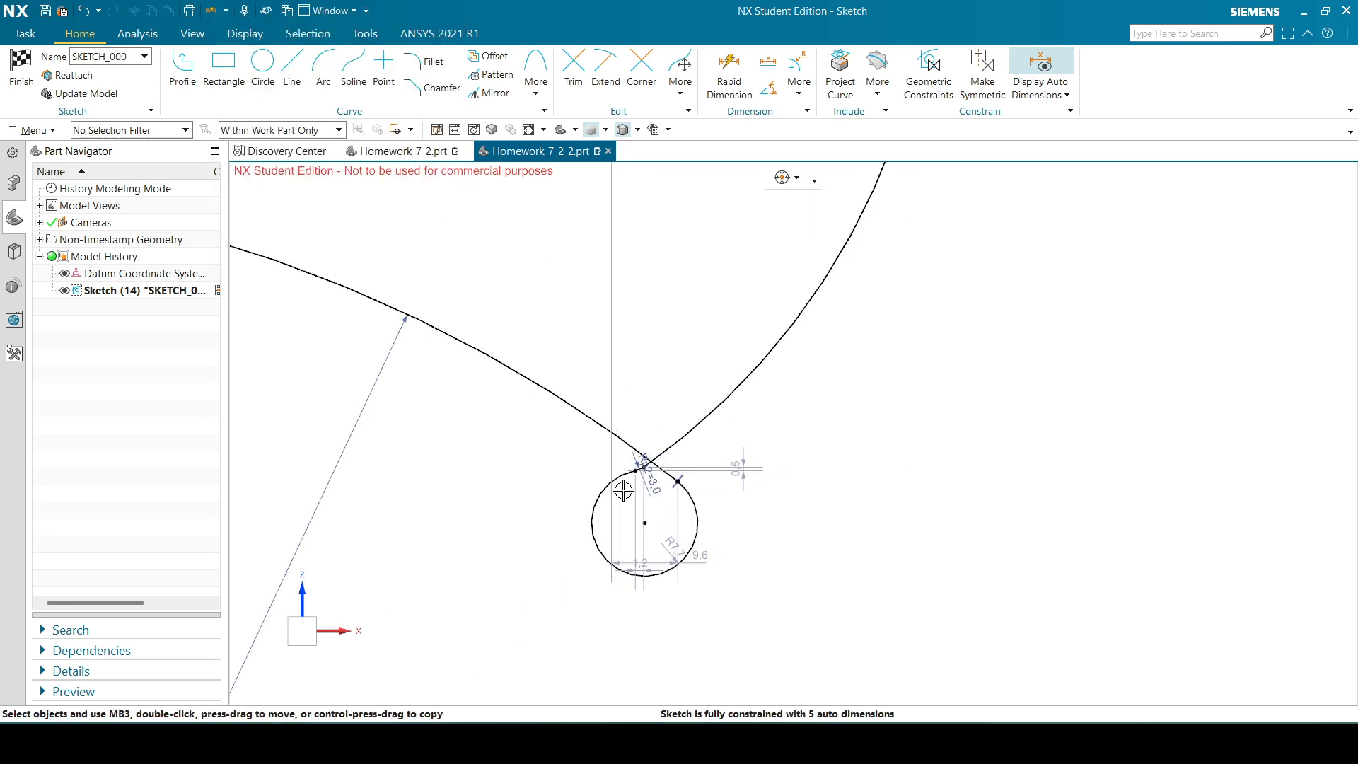
pyautogui.moveTo(599, 521); pyautogui.dragTo(613, 510)
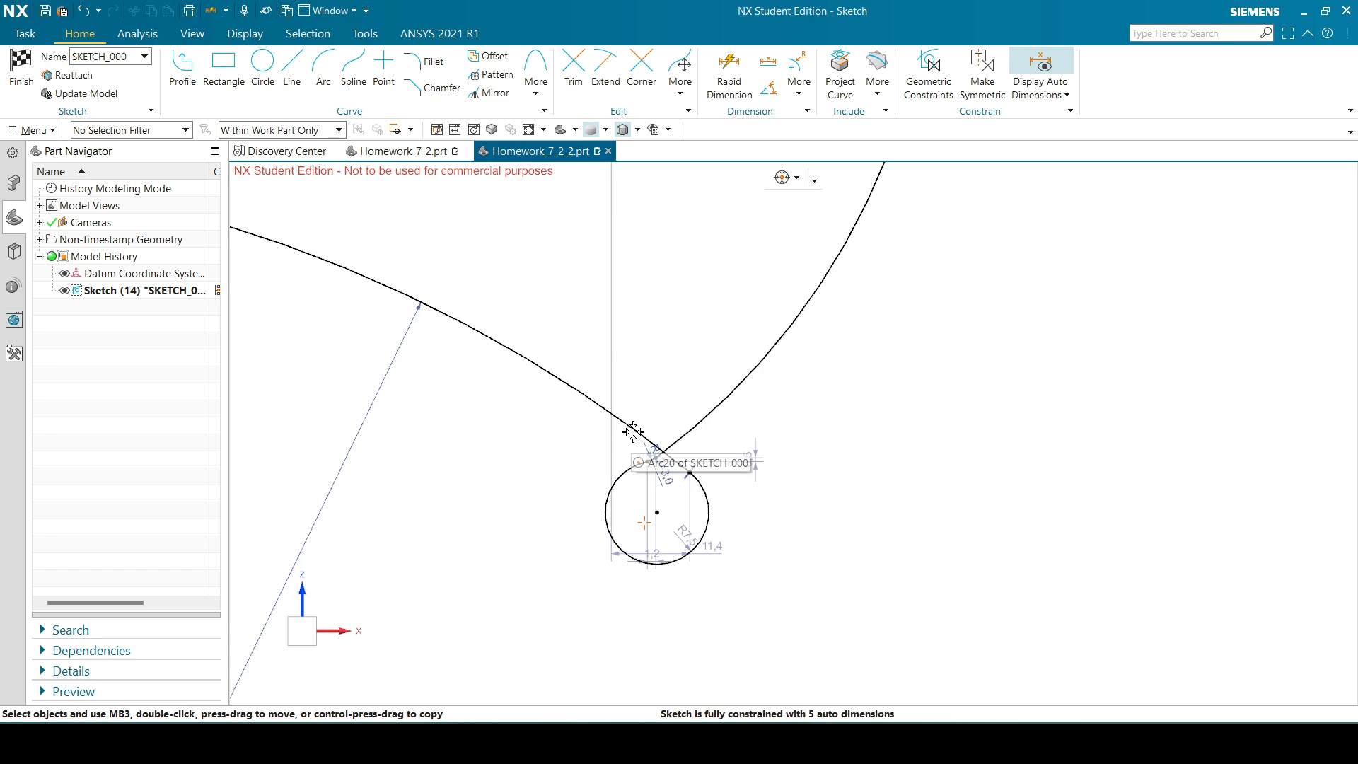
pyautogui.moveTo(632, 432)
pyautogui.mouseDown()
pyautogui.moveTo(591, 424)
pyautogui.moveTo(603, 394)
pyautogui.moveTo(574, 385)
pyautogui.moveTo(616, 403)
pyautogui.moveTo(646, 379)
pyautogui.moveTo(597, 420)
pyautogui.mouseUp()
pyautogui.scroll(3, 616, 403)
pyautogui.scroll(-5, 887, 566)
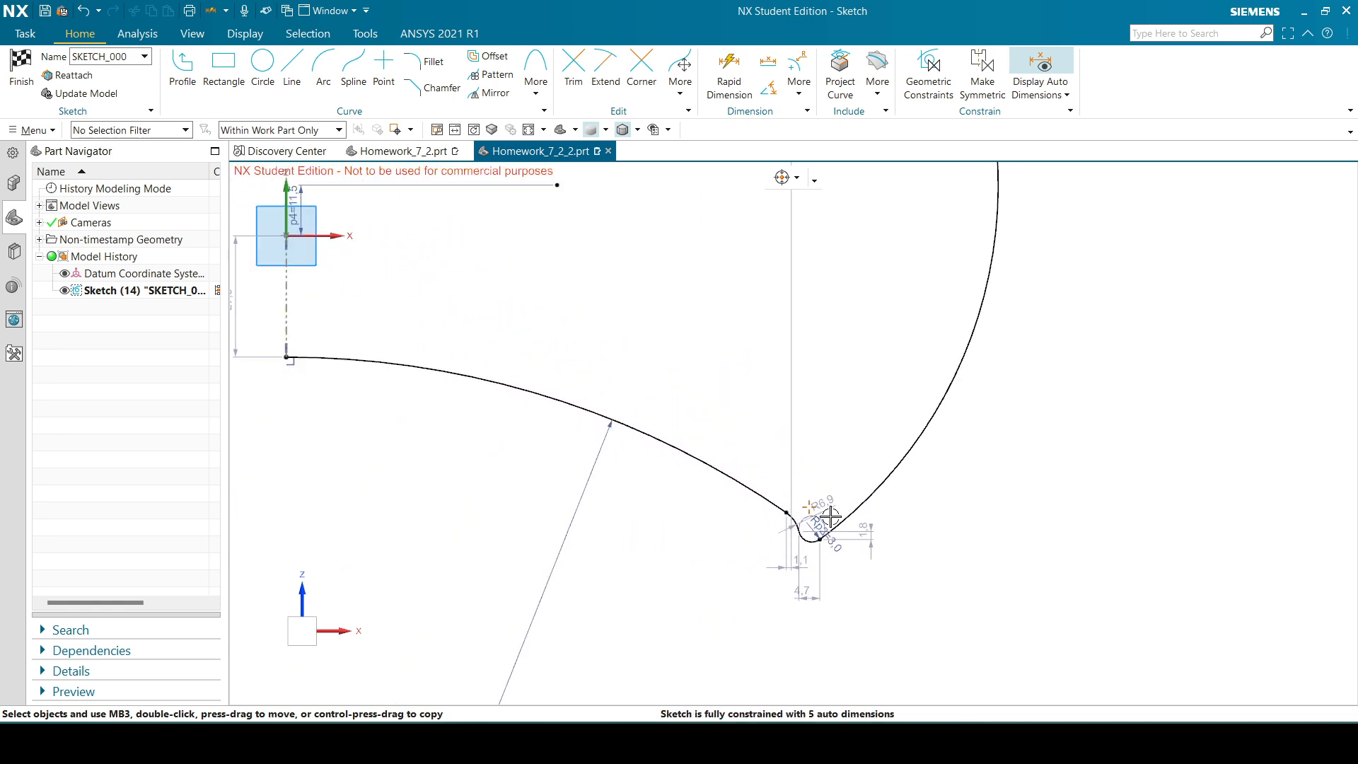
pyautogui.scroll(5, 791, 511)
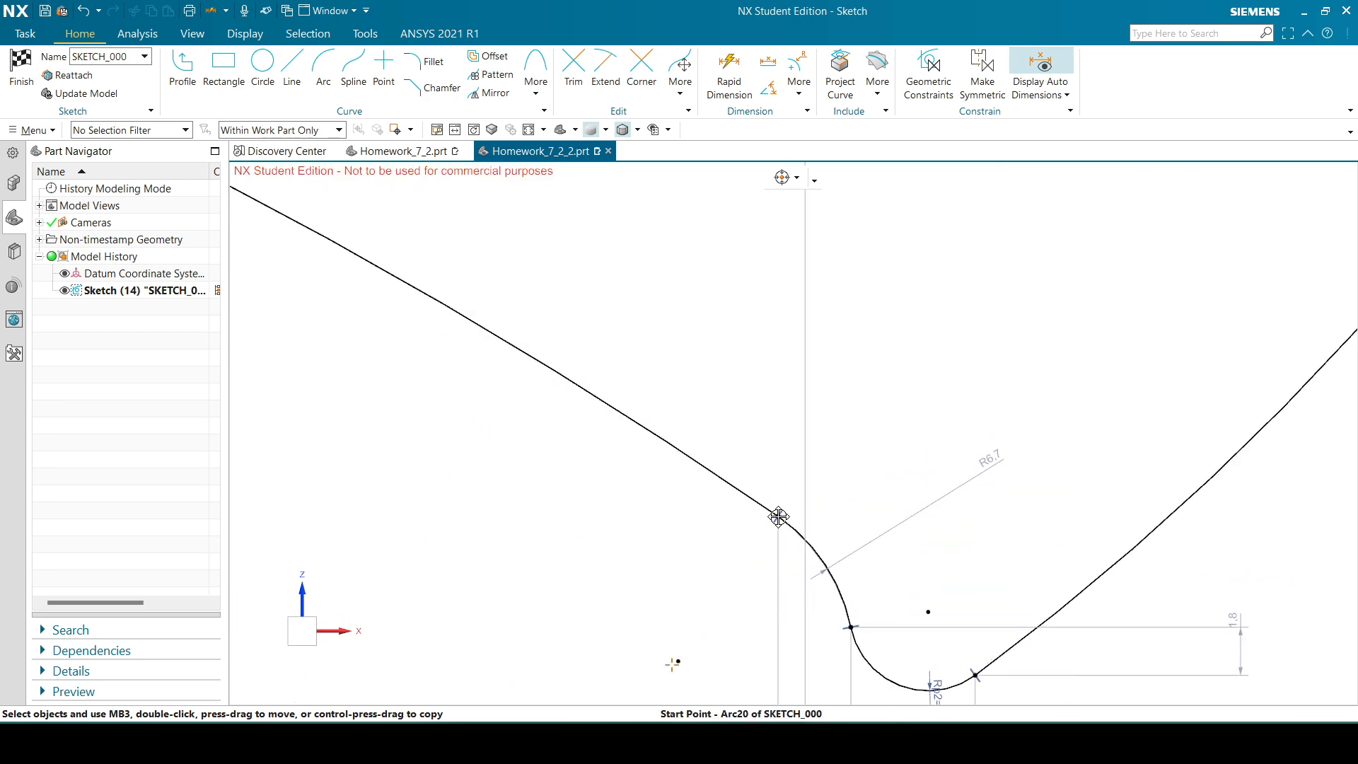
pyautogui.moveTo(800, 537); pyautogui.dragTo(792, 550)
pyautogui.scroll(-6, 891, 622)
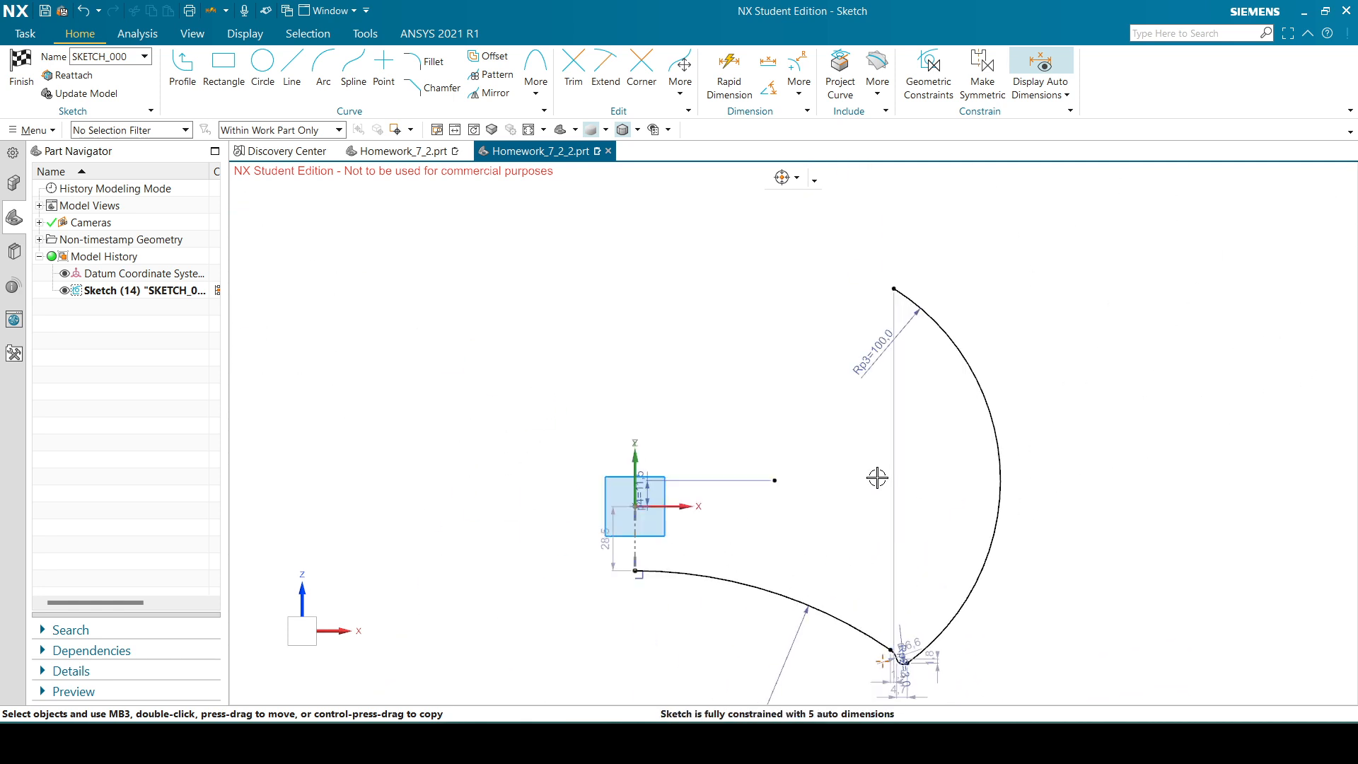
# - Move the R100 side arc's centre outward until it sits almost directly above the foot arcs
pyautogui.moveTo(771, 479); pyautogui.dragTo(994, 473)
pyautogui.scroll(3, 970, 623)
pyautogui.scroll(3, 1152, 413)
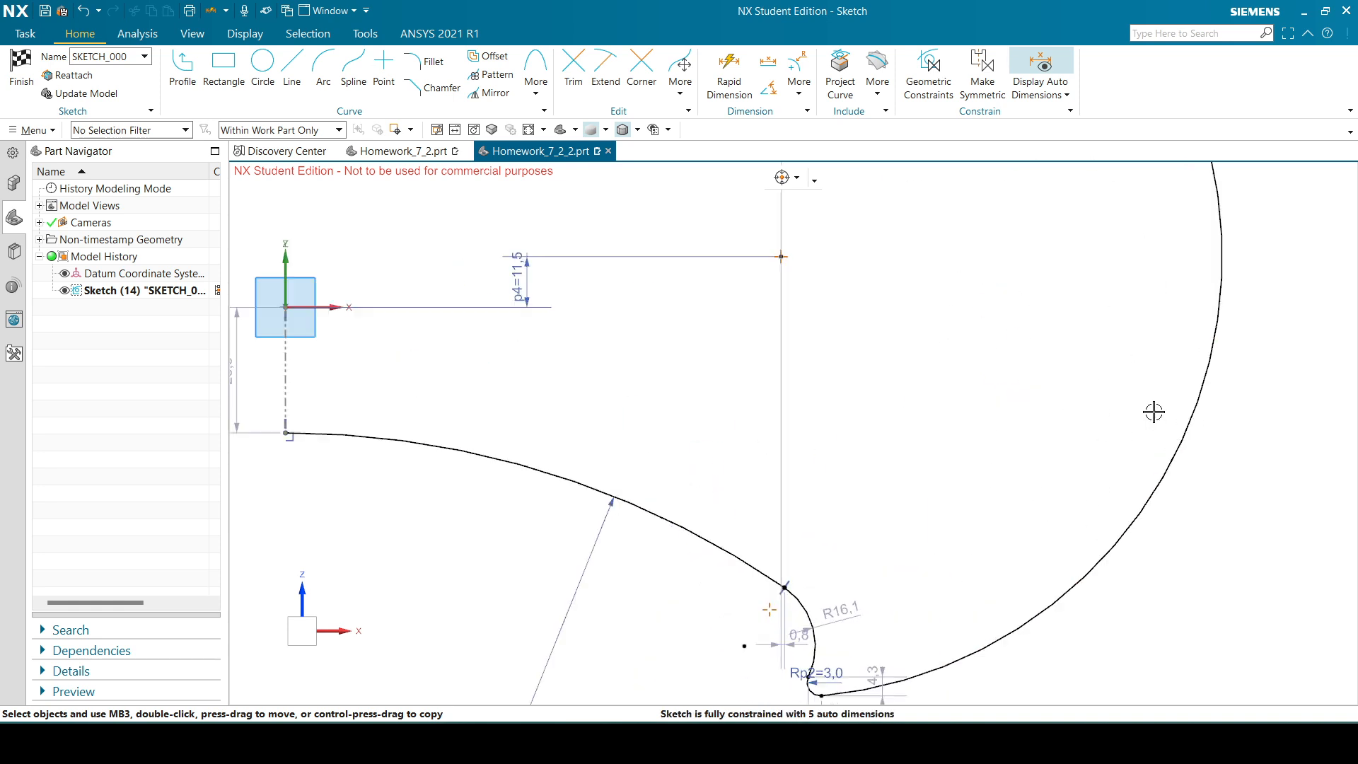
pyautogui.scroll(-8, 1156, 413)
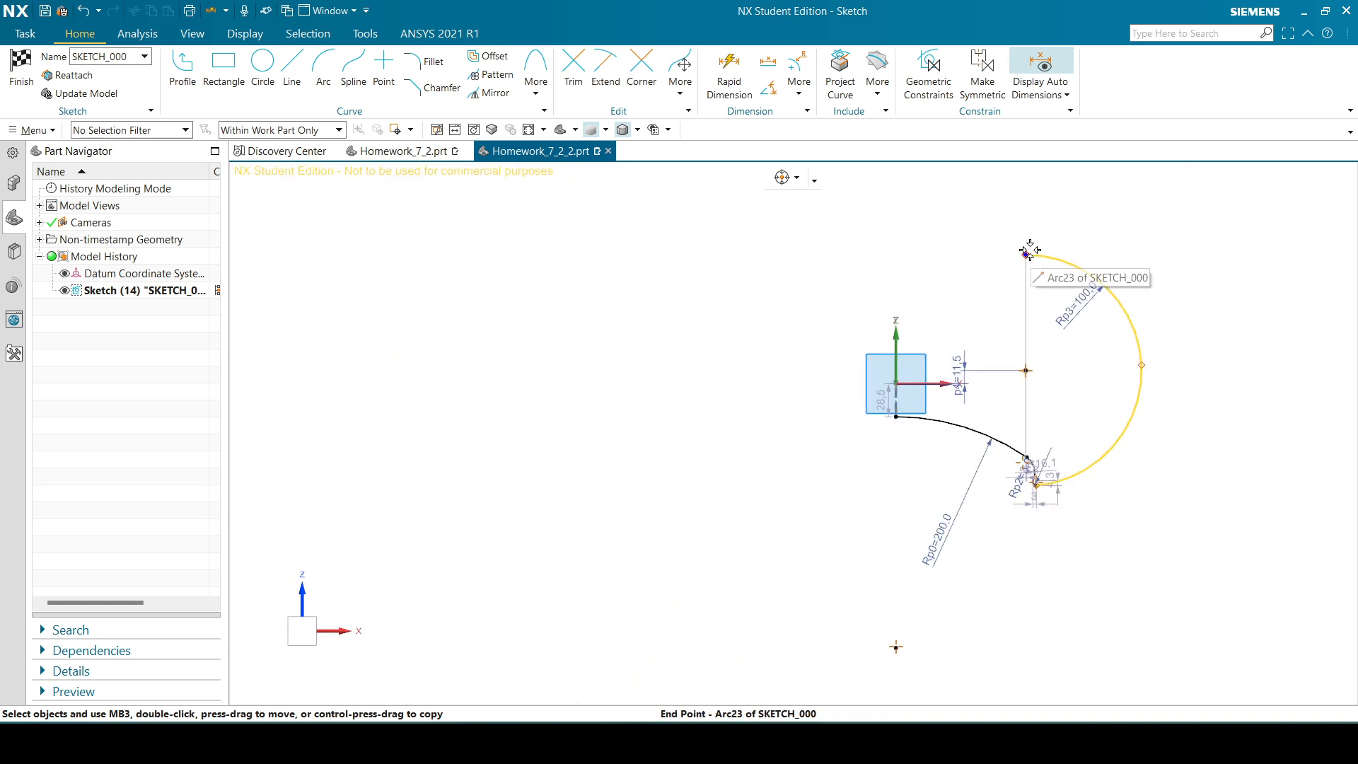
pyautogui.moveTo(1027, 256)
pyautogui.mouseDown()
pyautogui.moveTo(1037, 277)
pyautogui.moveTo(1022, 282)
pyautogui.mouseUp()
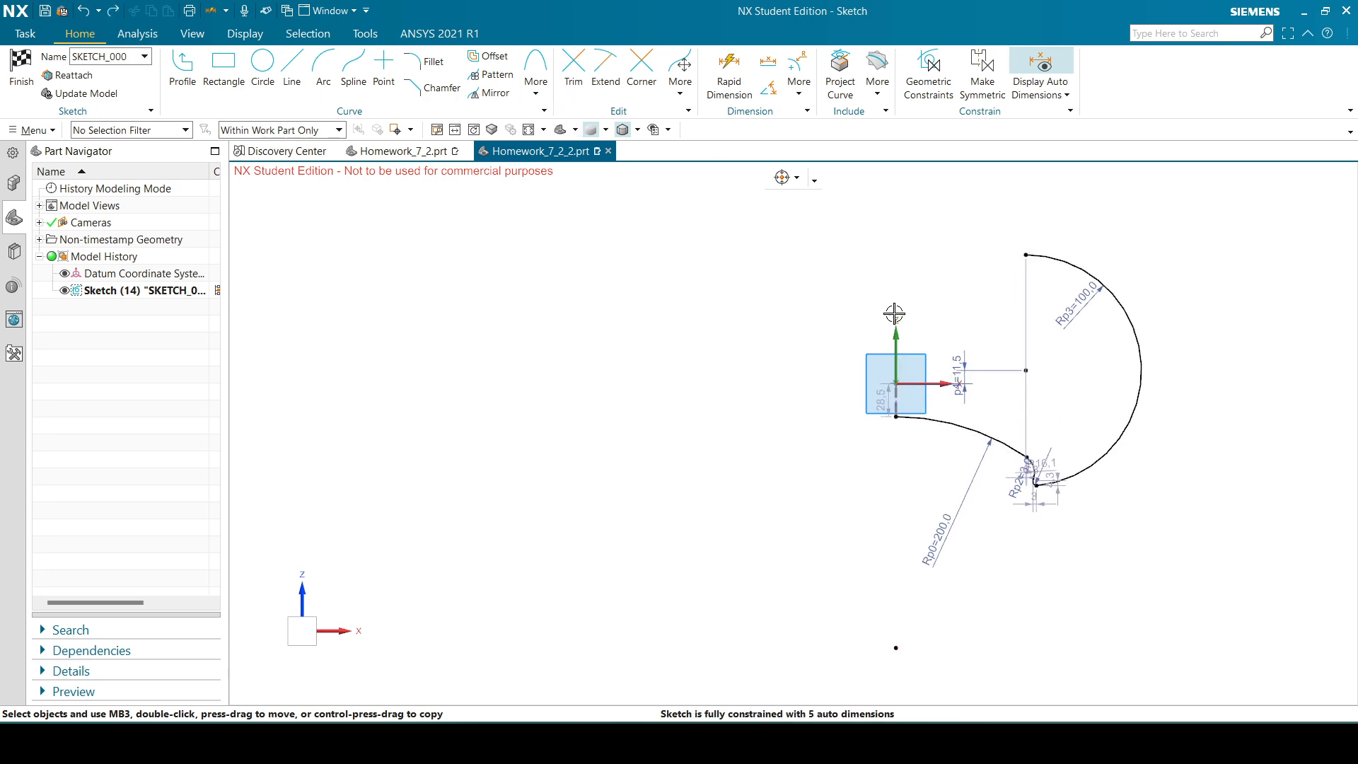
pyautogui.scroll(4, 1037, 380)
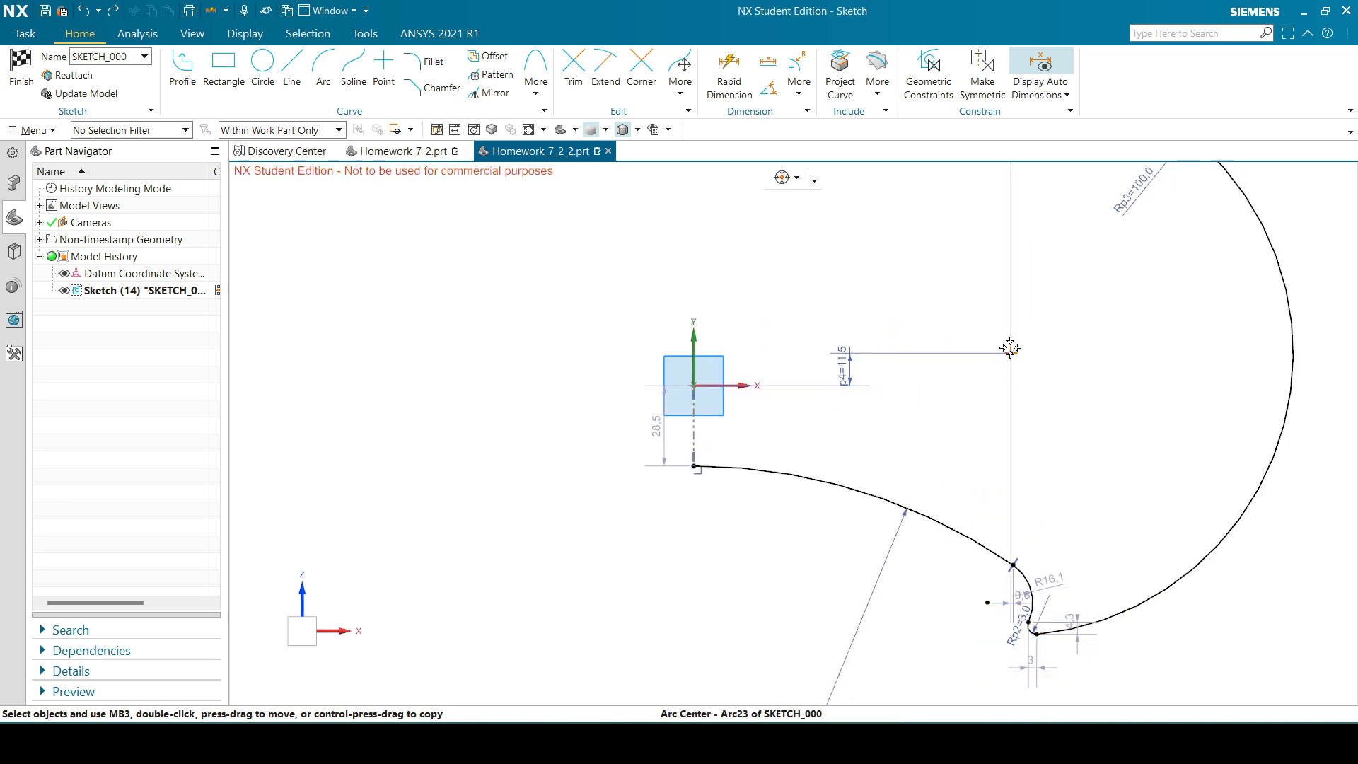
# - Reposition the R100 side arc so its centre lies between the vertical axis and the foot, with its free end above the foot
pyautogui.moveTo(1010, 350)
pyautogui.mouseDown()
pyautogui.moveTo(987, 325)
pyautogui.moveTo(1032, 305)
pyautogui.mouseUp()
pyautogui.scroll(-3, 1148, 459)
pyautogui.scroll(3, 1080, 467)
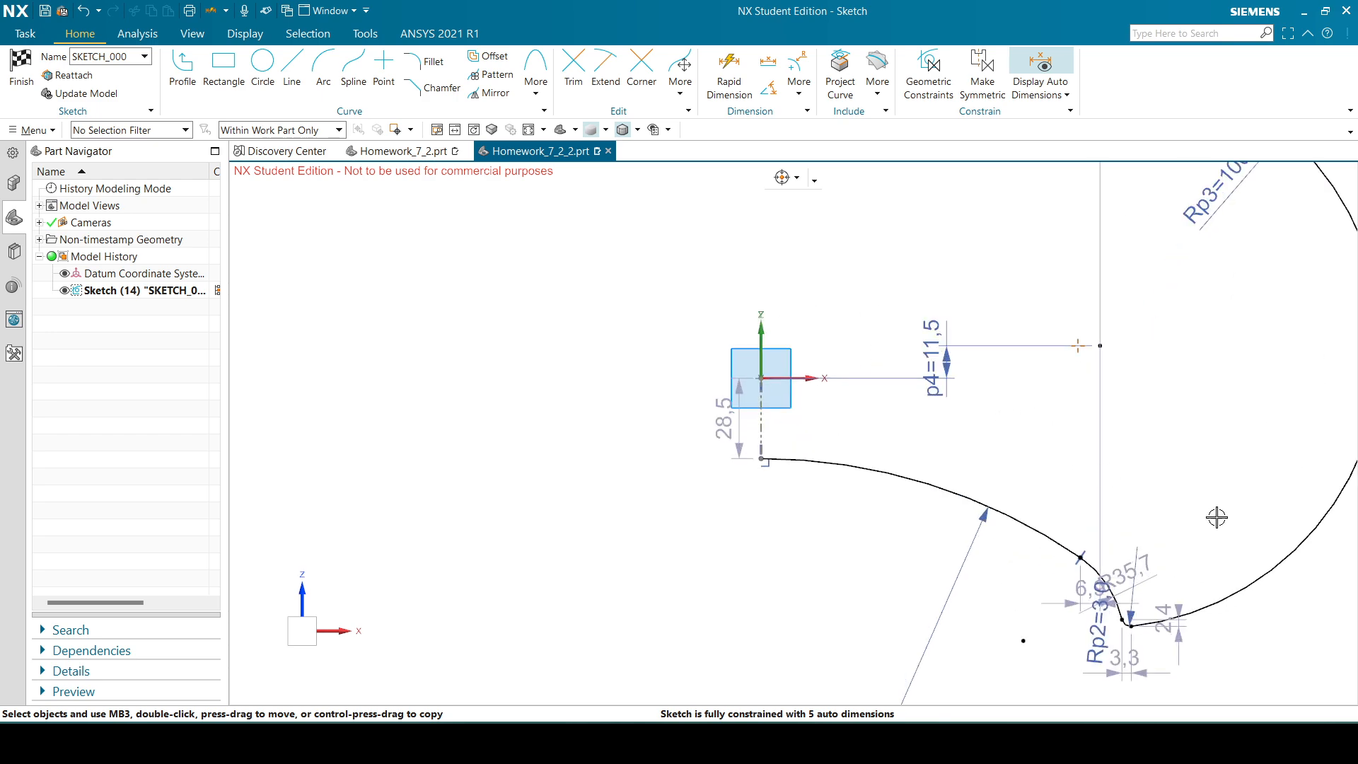
pyautogui.scroll(-2, 1331, 454)
pyautogui.moveTo(1197, 353)
pyautogui.mouseDown()
pyautogui.moveTo(1182, 334)
pyautogui.moveTo(1103, 311)
pyautogui.moveTo(1030, 309)
pyautogui.moveTo(1180, 312)
pyautogui.mouseUp()
pyautogui.moveTo(1037, 189)
pyautogui.mouseDown()
pyautogui.moveTo(991, 175)
pyautogui.moveTo(1058, 172)
pyautogui.moveTo(1206, 279)
pyautogui.moveTo(1177, 212)
pyautogui.moveTo(1181, 313)
pyautogui.moveTo(1164, 358)
pyautogui.moveTo(1100, 370)
pyautogui.moveTo(1059, 339)
pyautogui.moveTo(959, 305)
pyautogui.moveTo(1115, 264)
pyautogui.moveTo(1046, 177)
pyautogui.moveTo(1024, 172)
pyautogui.moveTo(1036, 205)
pyautogui.mouseUp()
pyautogui.scroll(3, 985, 435)
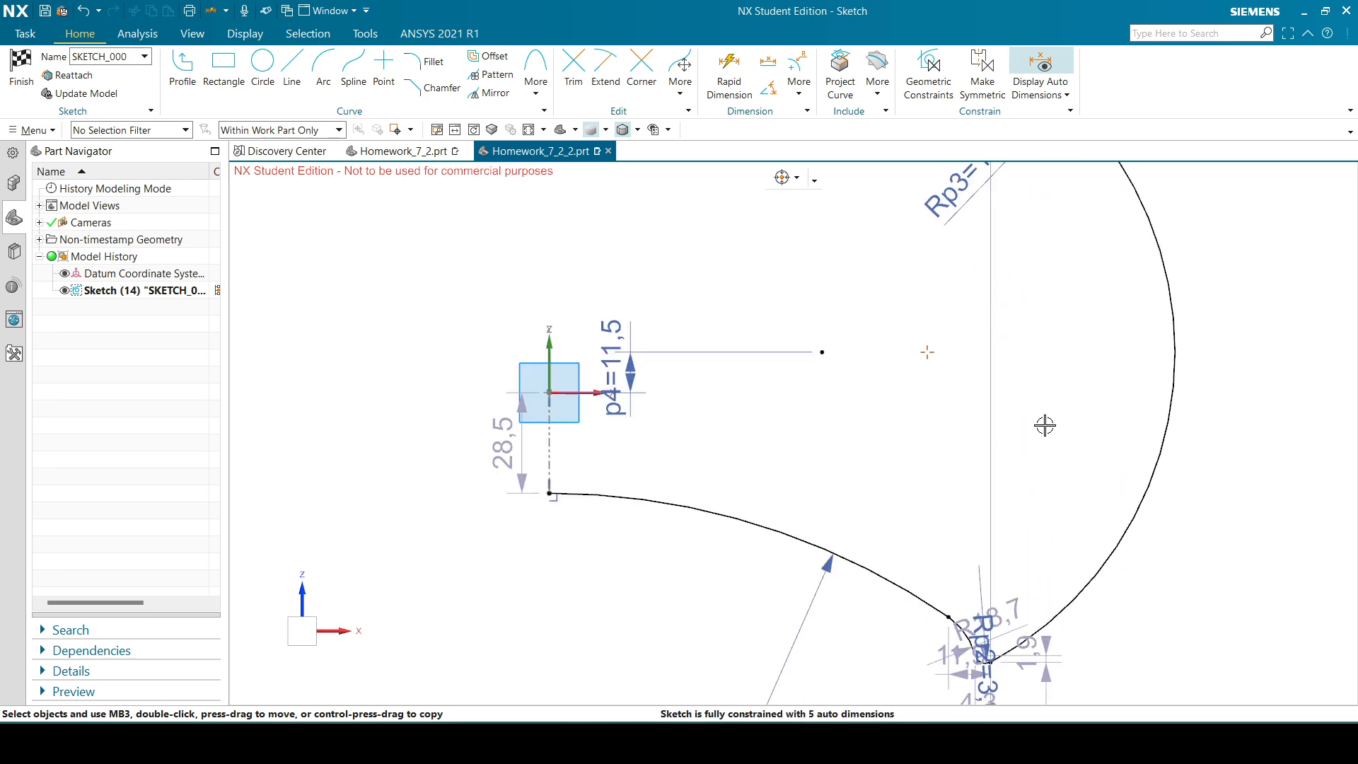
pyautogui.scroll(-3, 975, 396)
pyautogui.scroll(1, 954, 352)
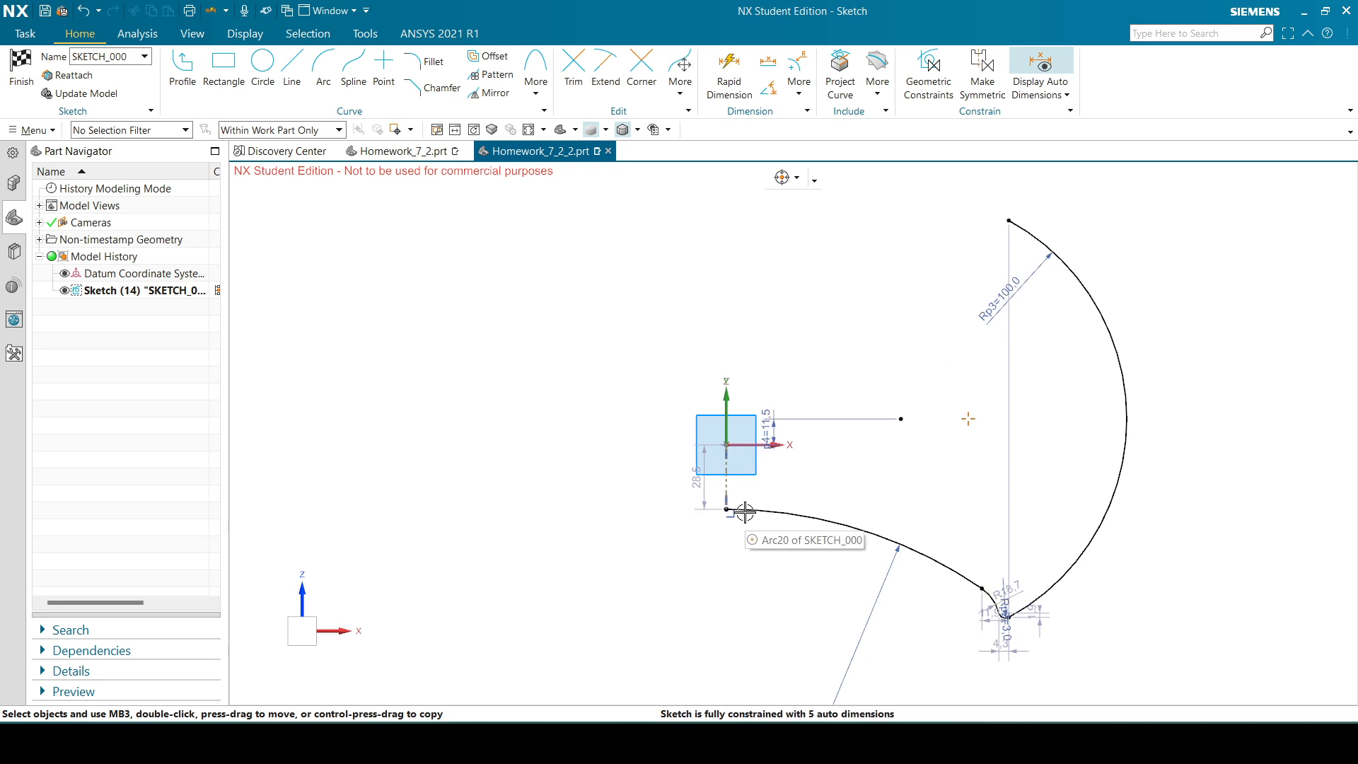
pyautogui.moveTo(726, 509)
pyautogui.mouseDown()
pyautogui.moveTo(732, 522)
pyautogui.moveTo(738, 503)
pyautogui.mouseUp()
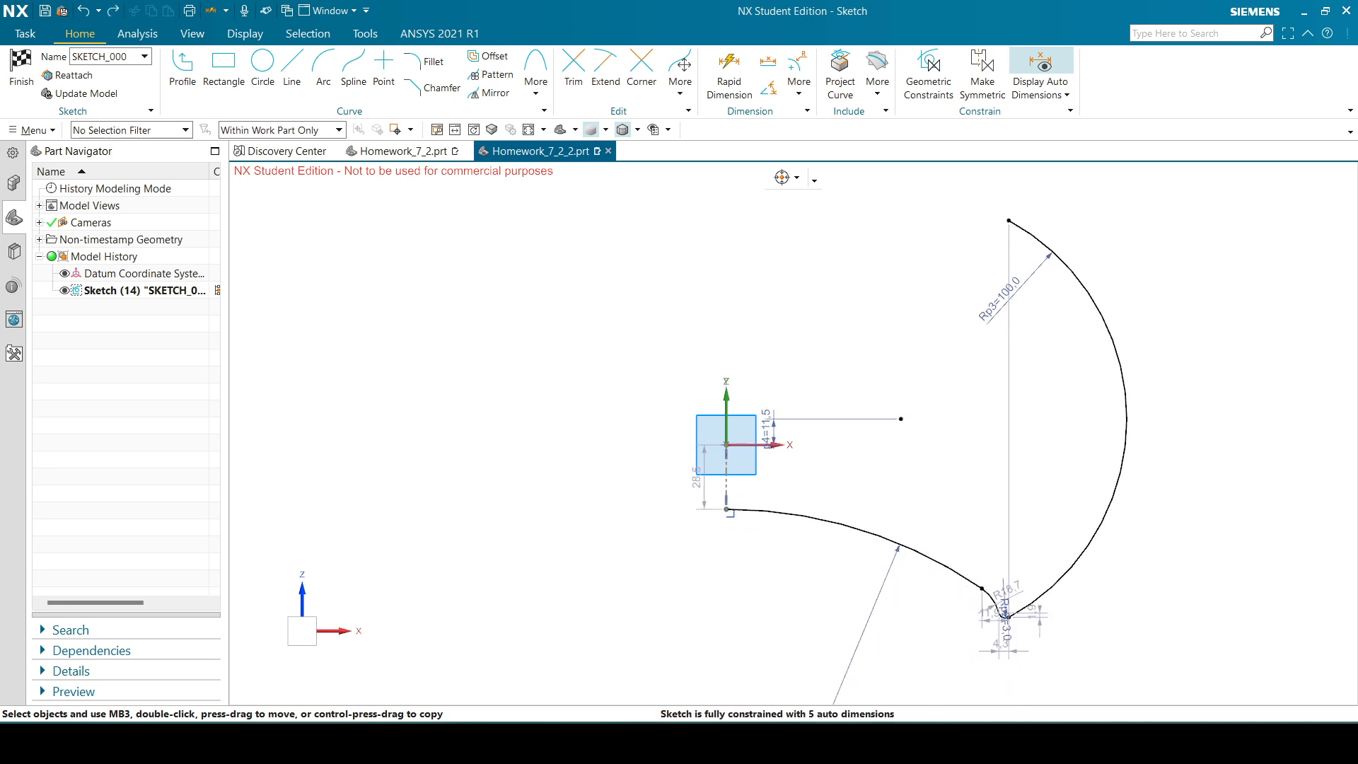
# - Check the Homework_7_2 drawing and dimension the vertical distance from the origin to the foot arc's lowest point as 53 mm
pyautogui.click(728, 743)
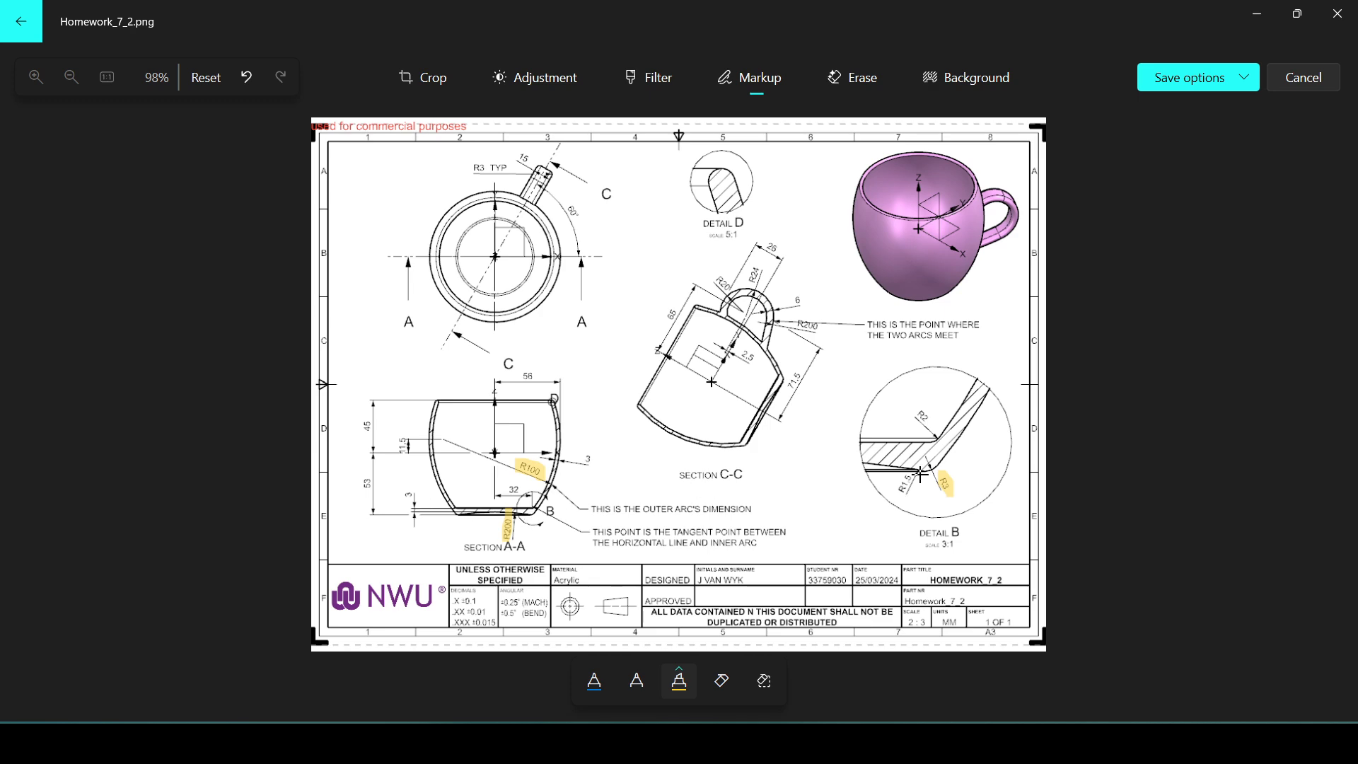
pyautogui.click(694, 741)
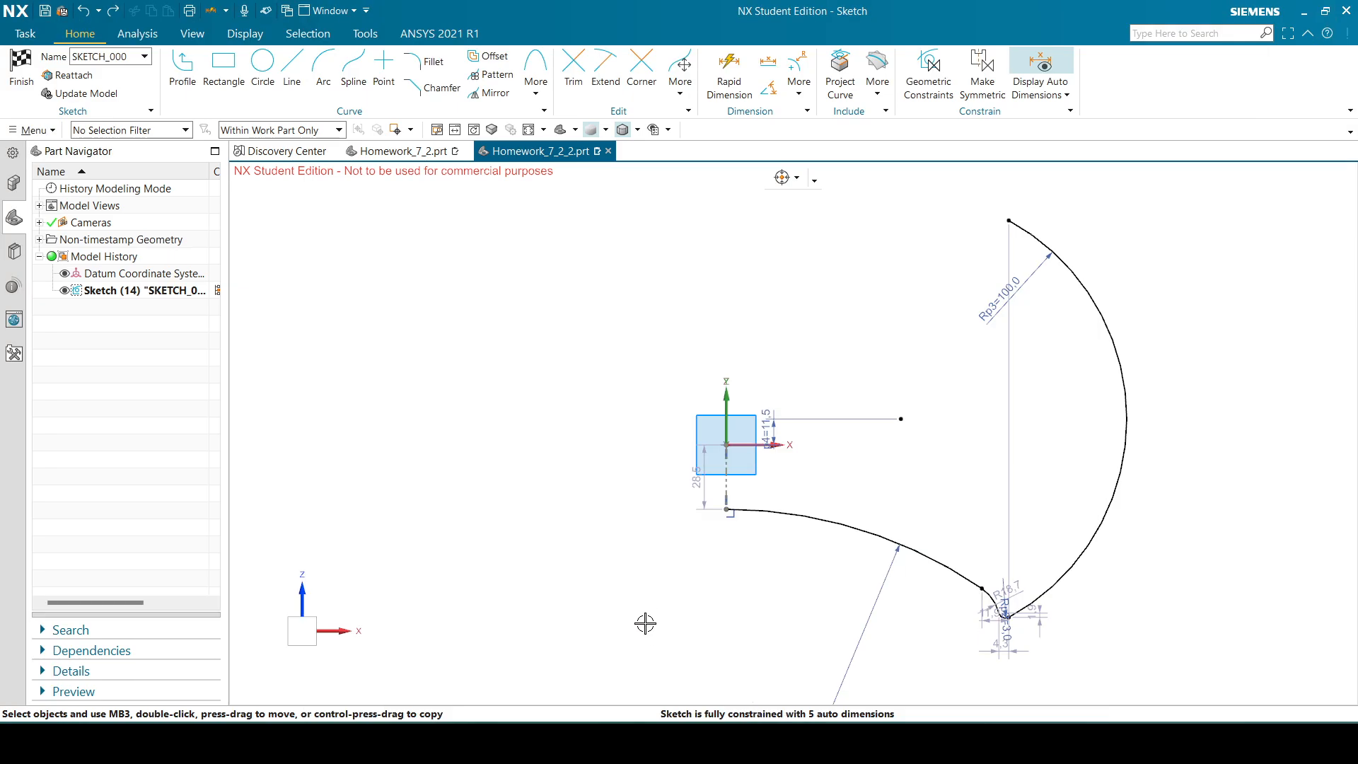
pyautogui.press('d')
pyautogui.click(727, 444)
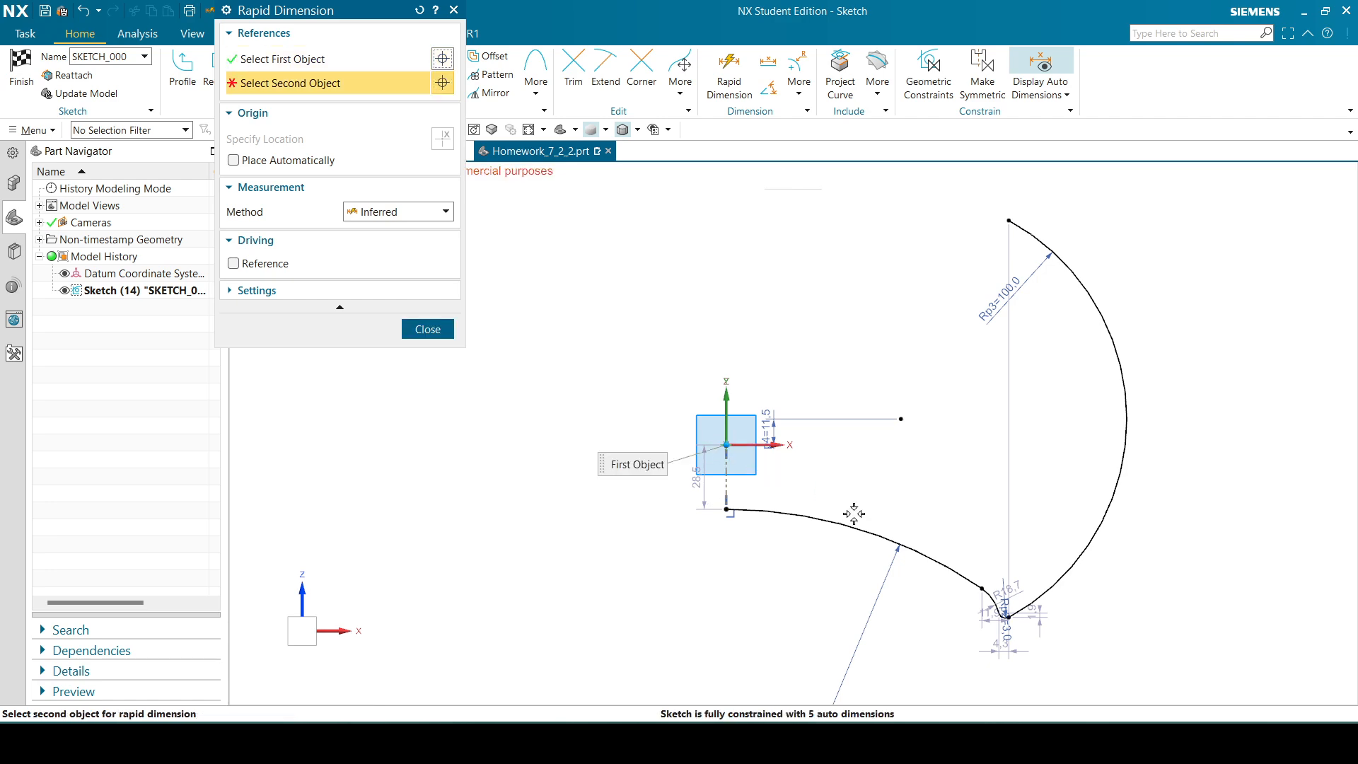
pyautogui.scroll(5, 1061, 622)
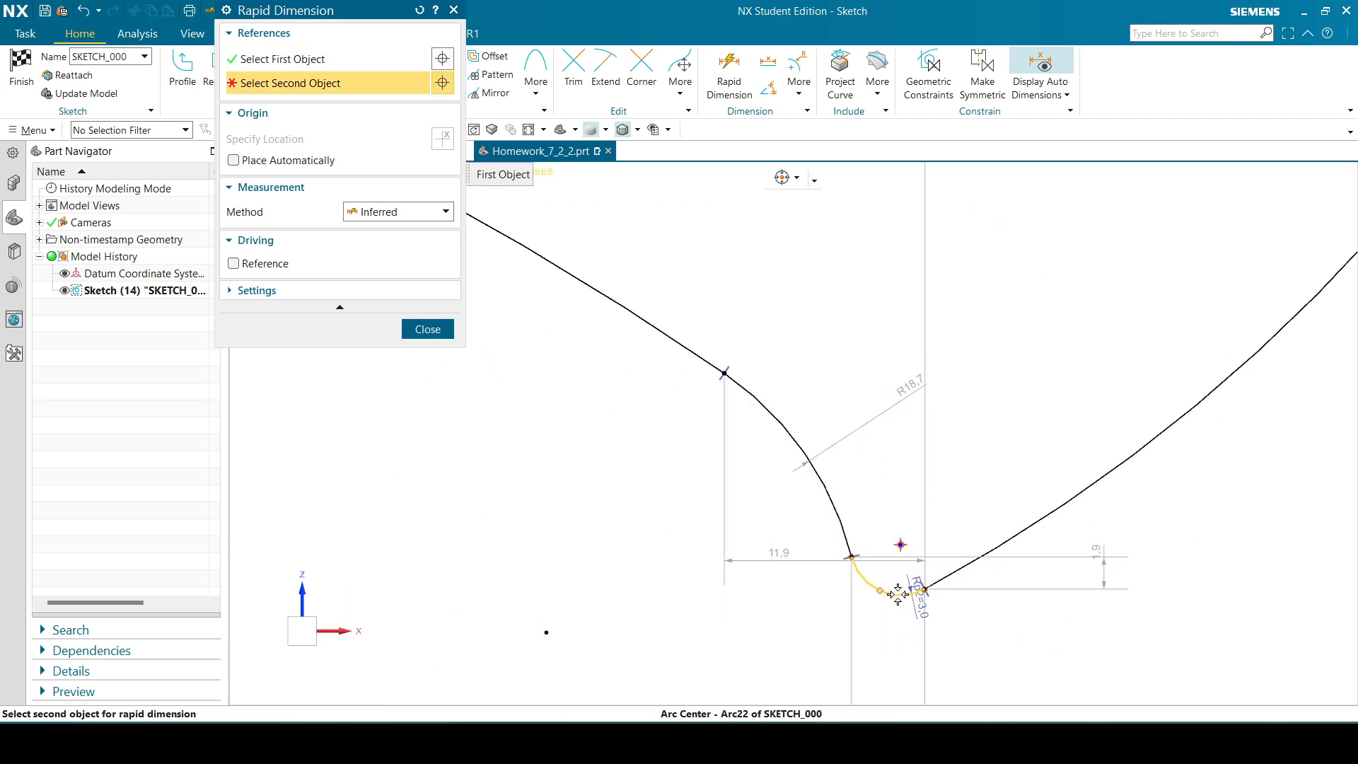
pyautogui.click(909, 593)
pyautogui.click(288, 85)
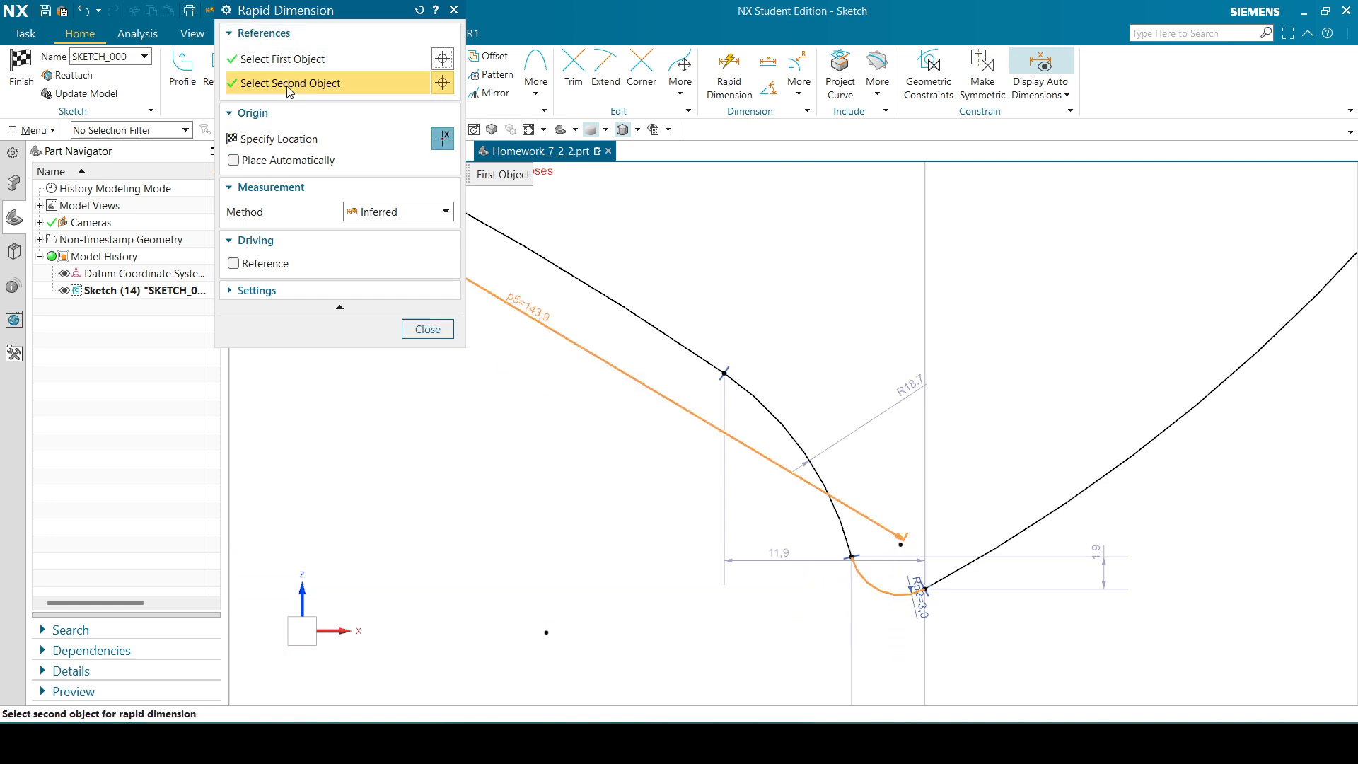
pyautogui.click(905, 594)
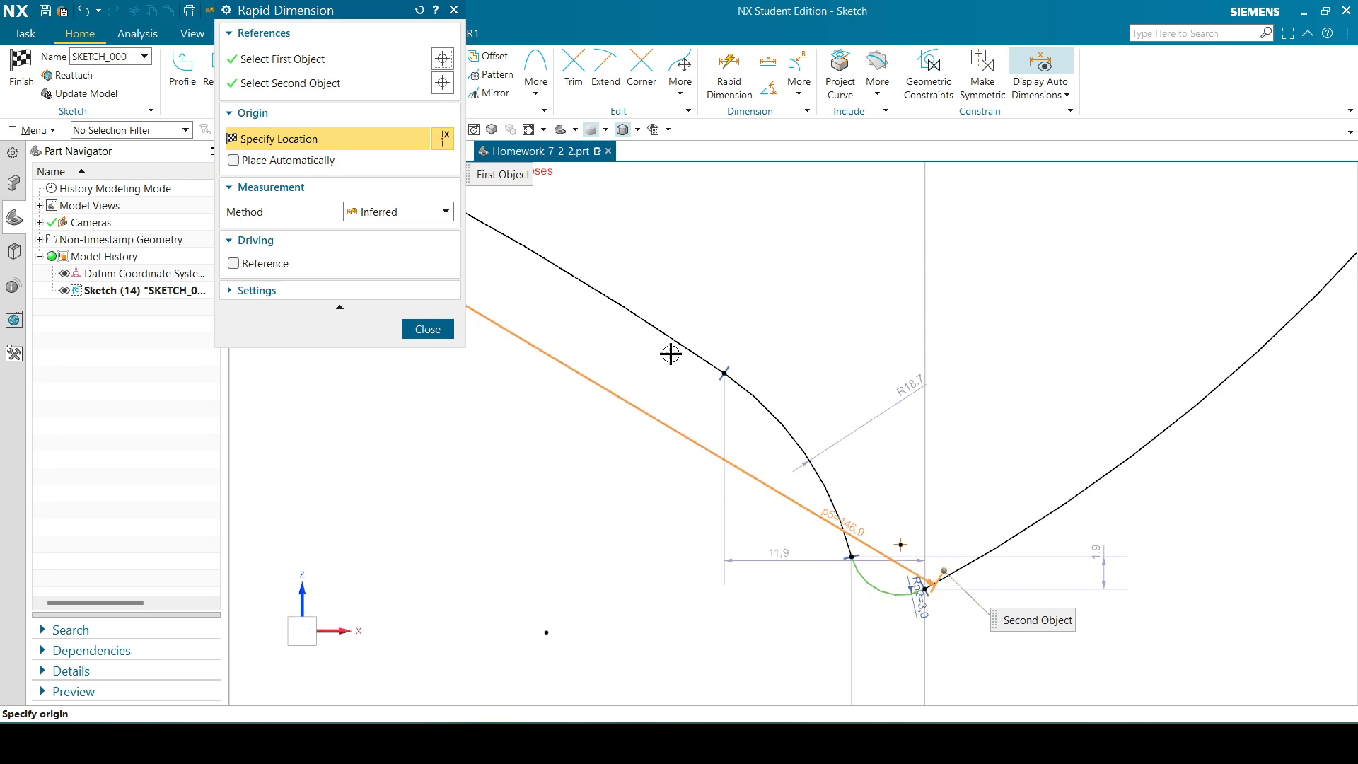
pyautogui.scroll(-1, 1024, 572)
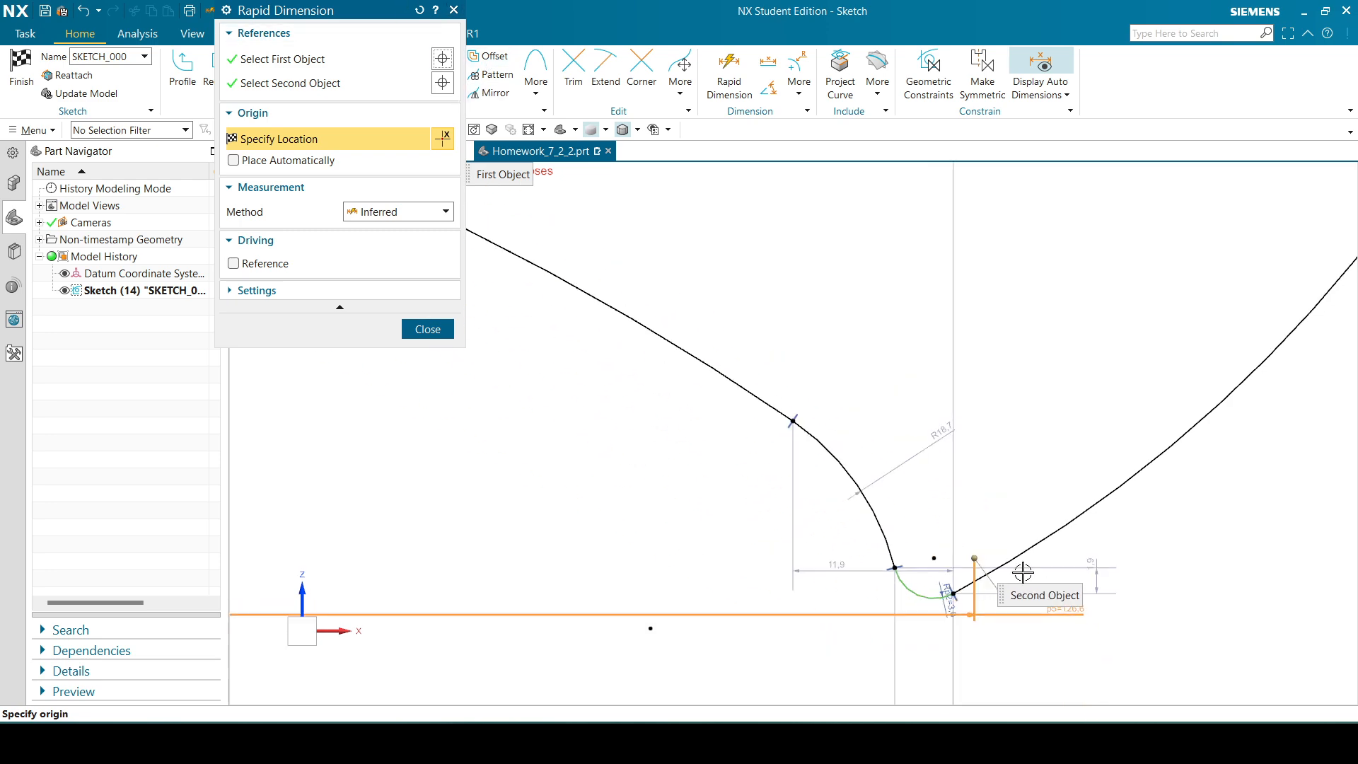
pyautogui.scroll(-1, 1023, 571)
pyautogui.scroll(-2, 778, 505)
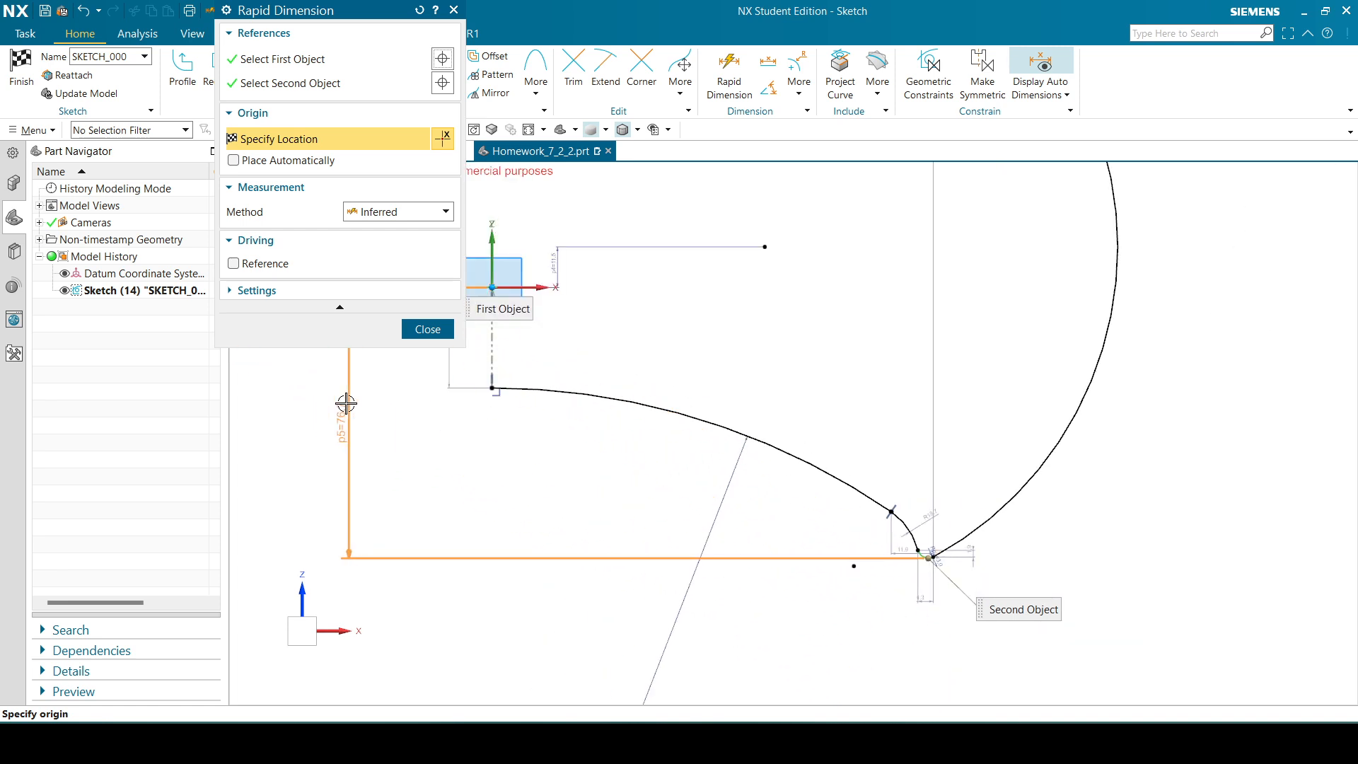
pyautogui.click(364, 432)
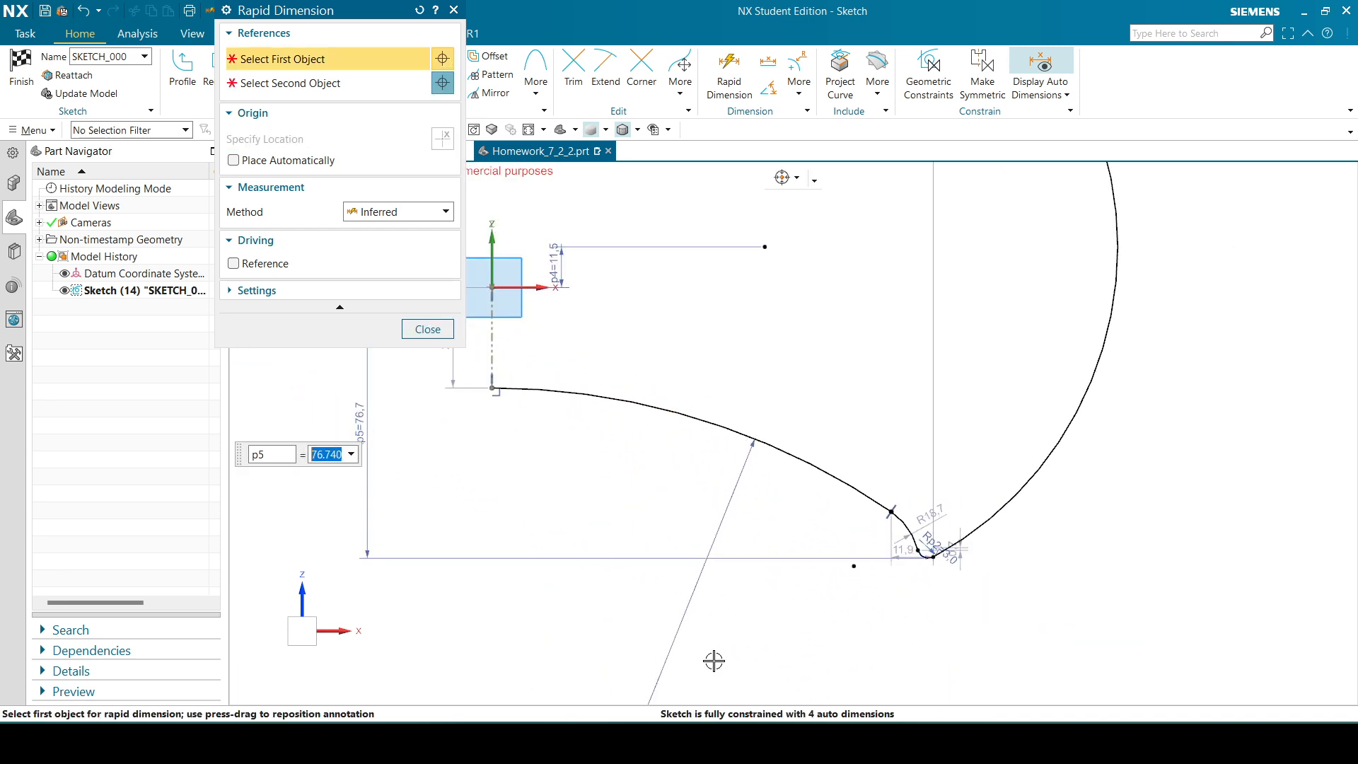
pyautogui.write('53')
pyautogui.press('Return')
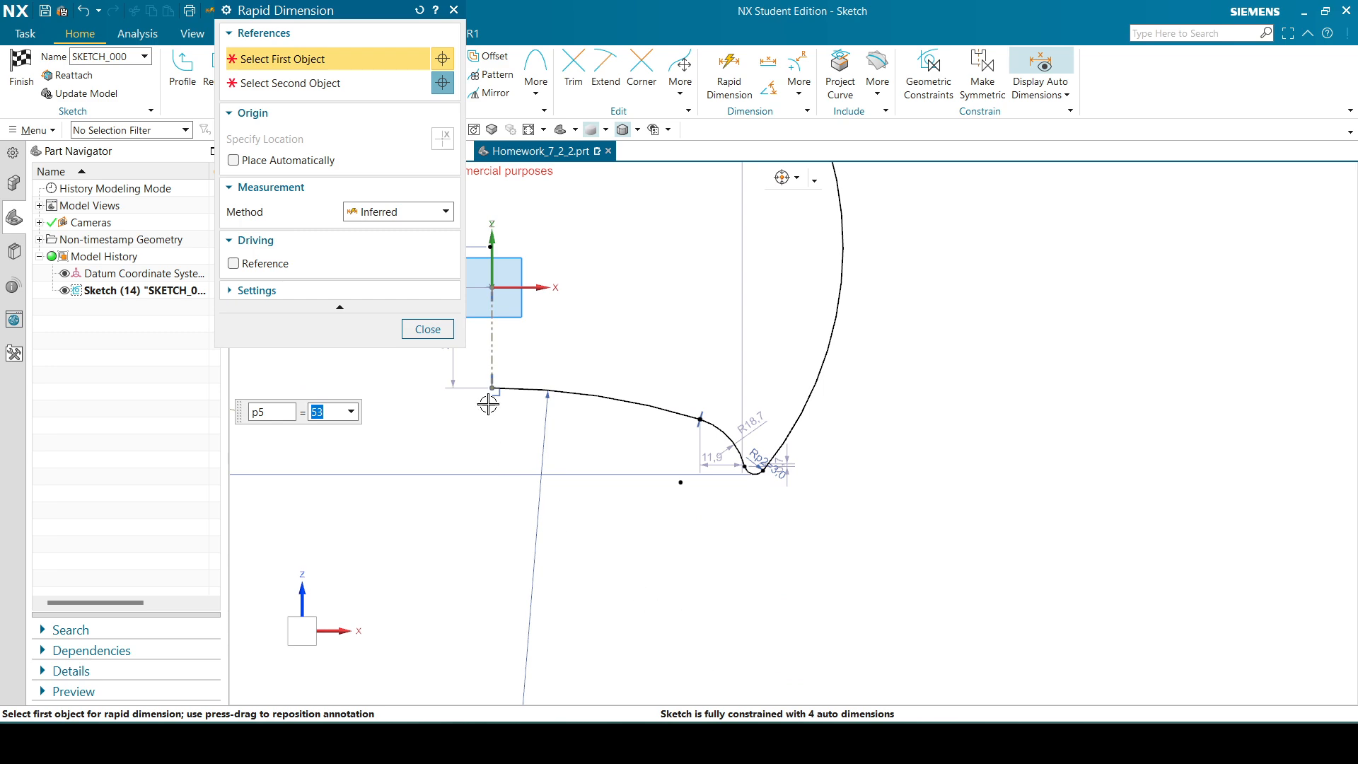
pyautogui.click(437, 328)
# - Move the R100 side arc's centre slightly across the vertical axis, away from the arc
pyautogui.scroll(-3, 746, 546)
pyautogui.scroll(1, 747, 546)
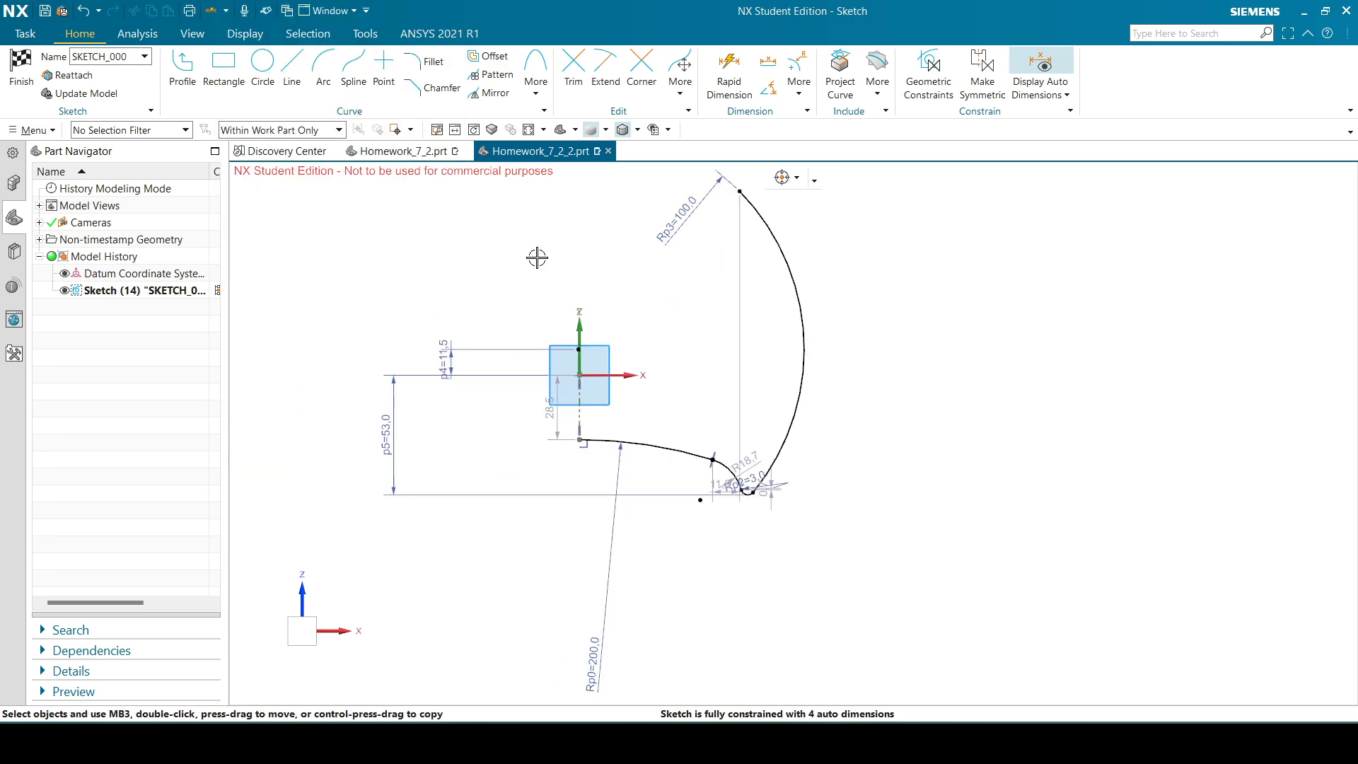
pyautogui.scroll(2, 629, 341)
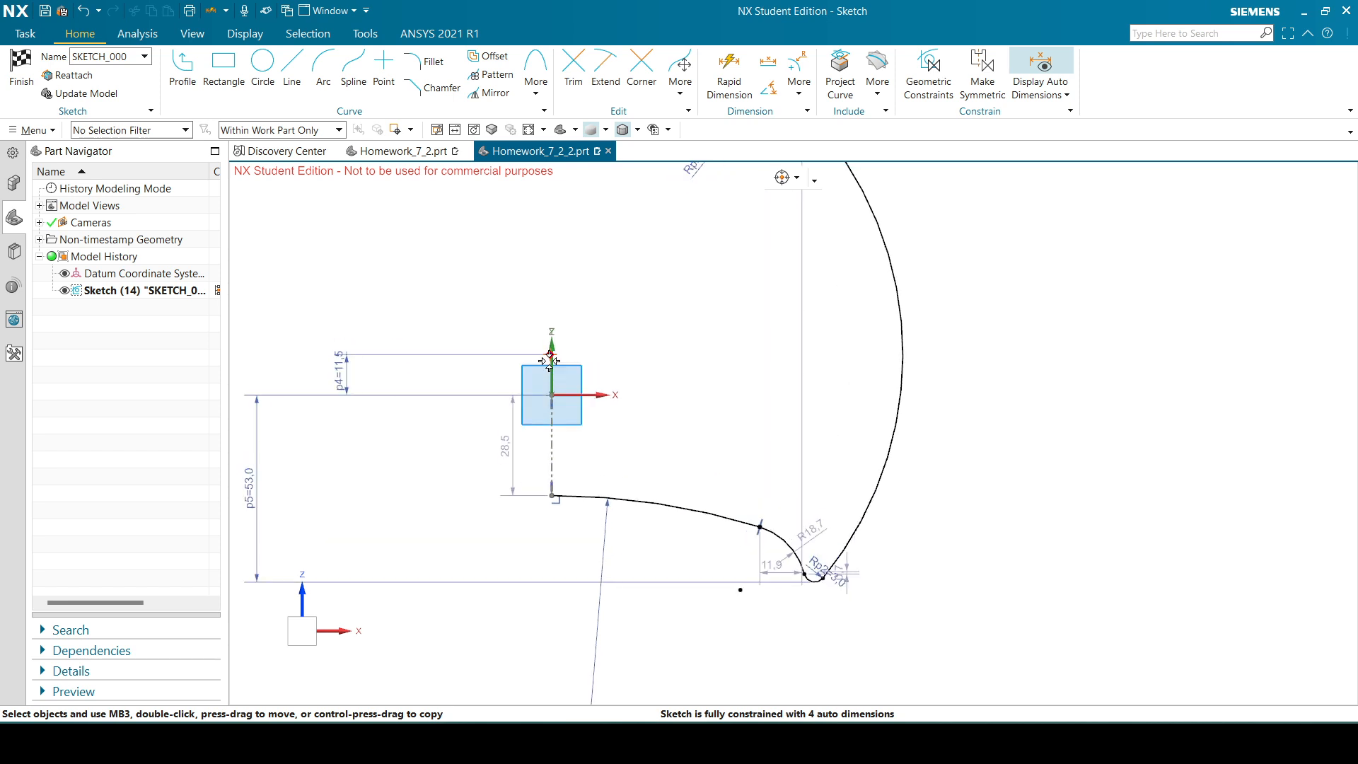
pyautogui.moveTo(543, 354); pyautogui.dragTo(533, 354)
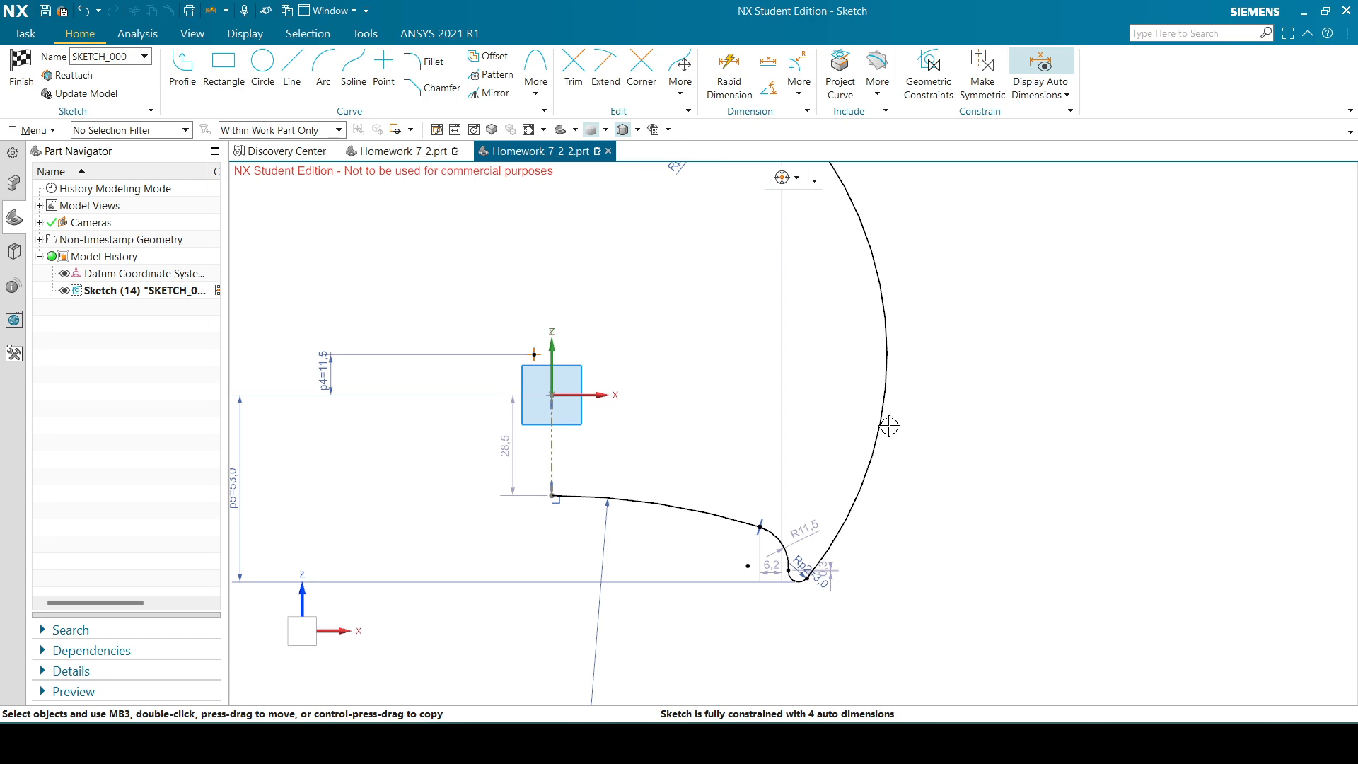
pyautogui.scroll(-3, 819, 615)
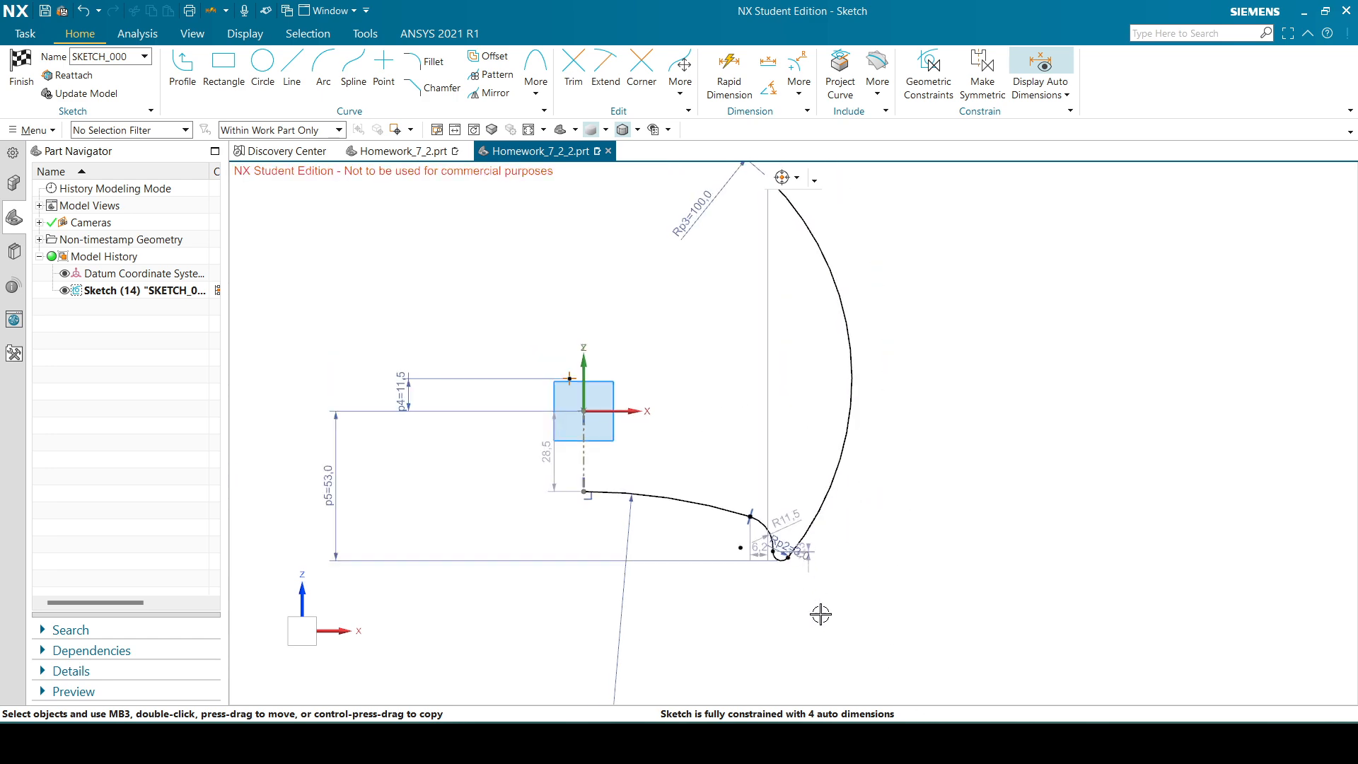
# - Compare the sketched side arc's upper end with the rim in Section A-A of the Homework_7_2.png drawing
pyautogui.hotkey('alt', 'Tab')
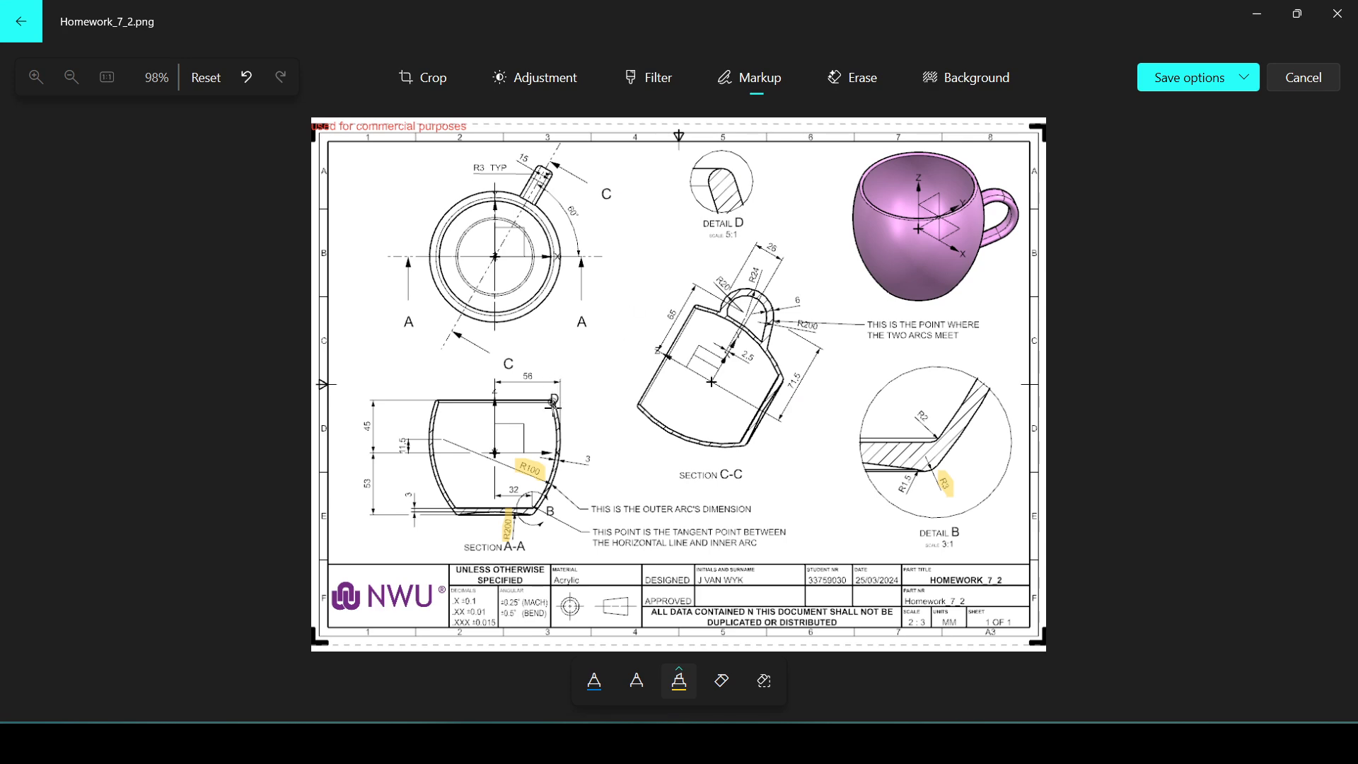
pyautogui.hotkey('alt', 'Tab')
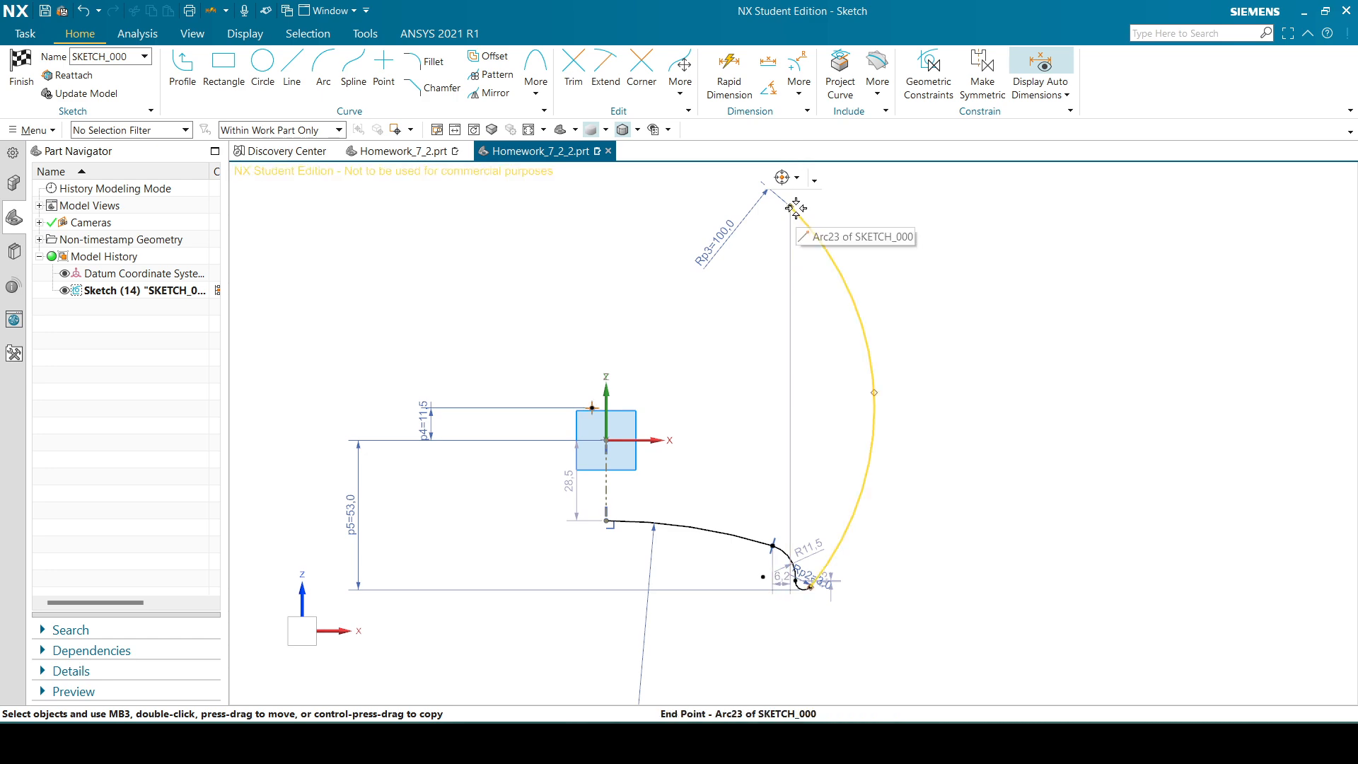
pyautogui.hotkey('alt', 'Tab')
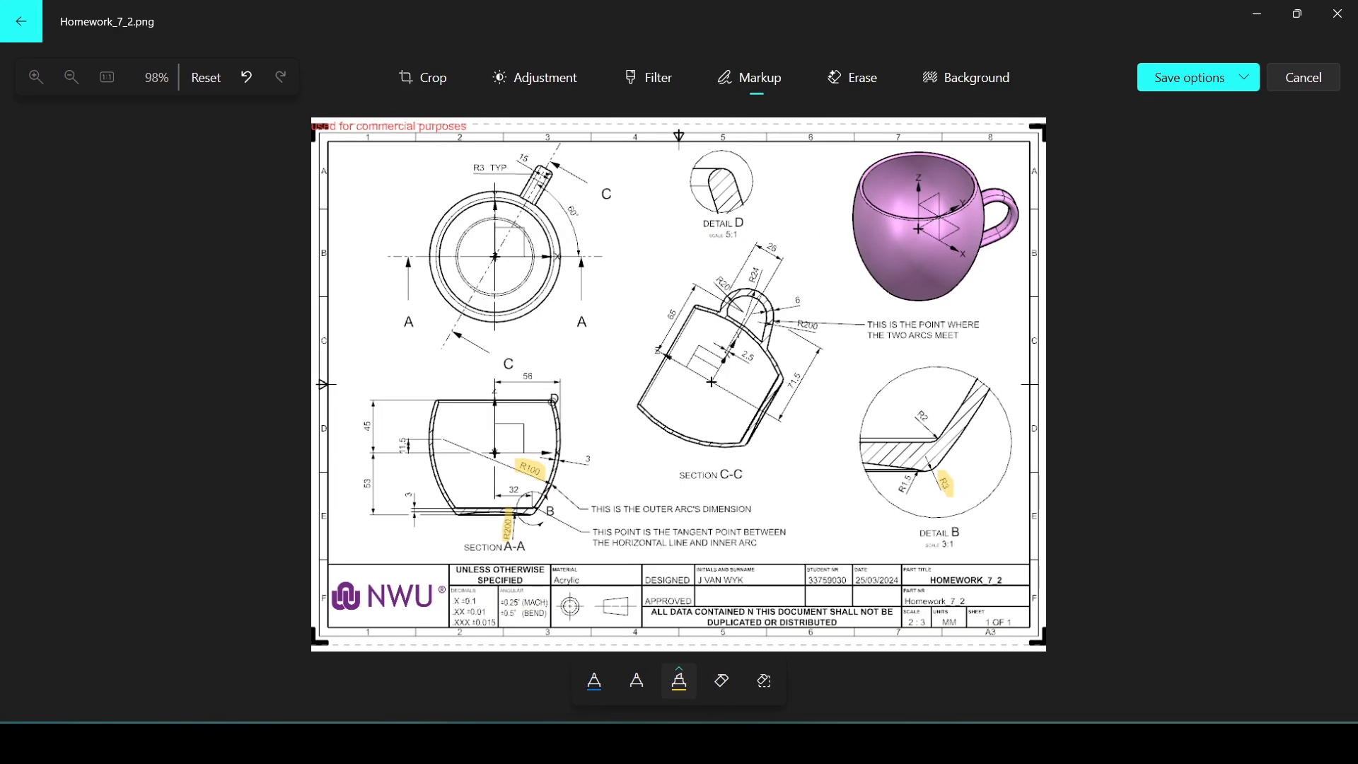
pyautogui.hotkey('alt', 'Tab')
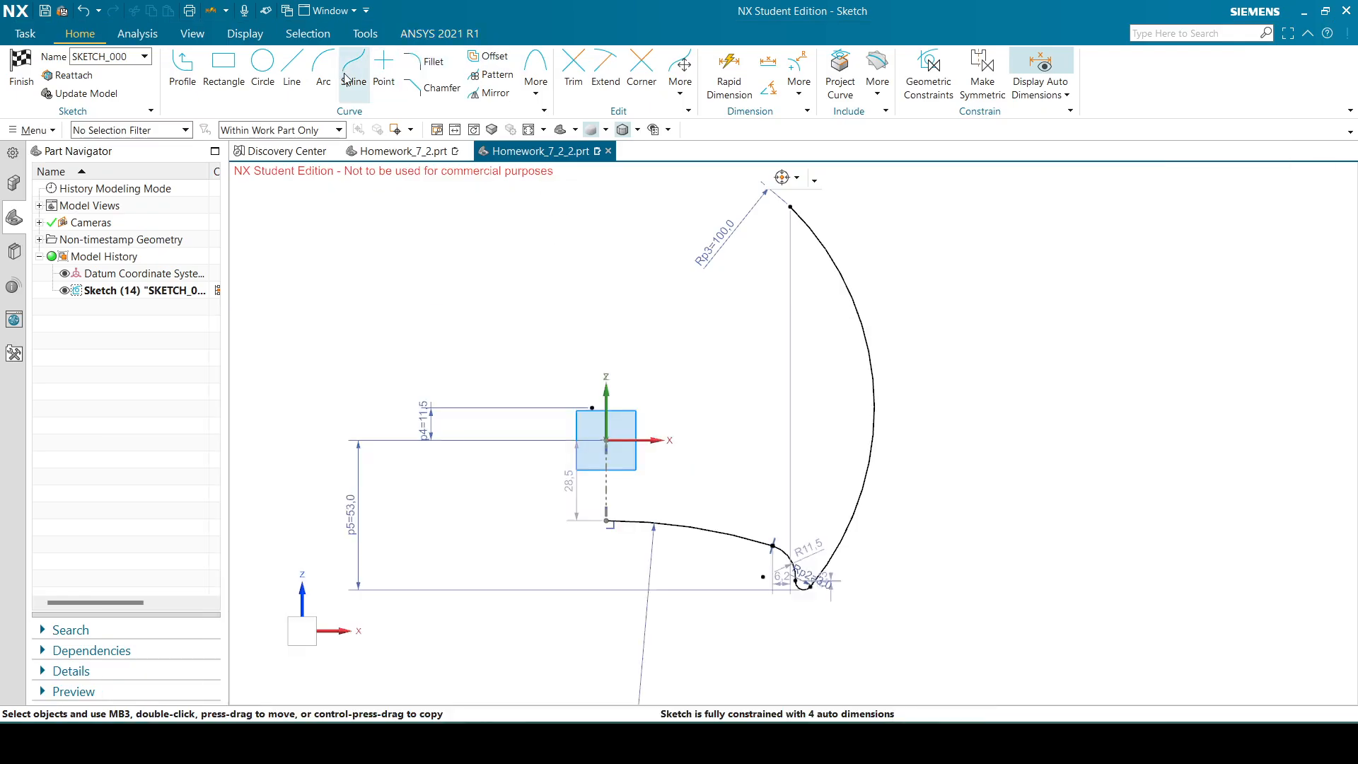
# - Sketch a small rim arc of about 3.7 mm radius, tangent to the R100 side arc's upper end and curving inward
pyautogui.click(324, 70)
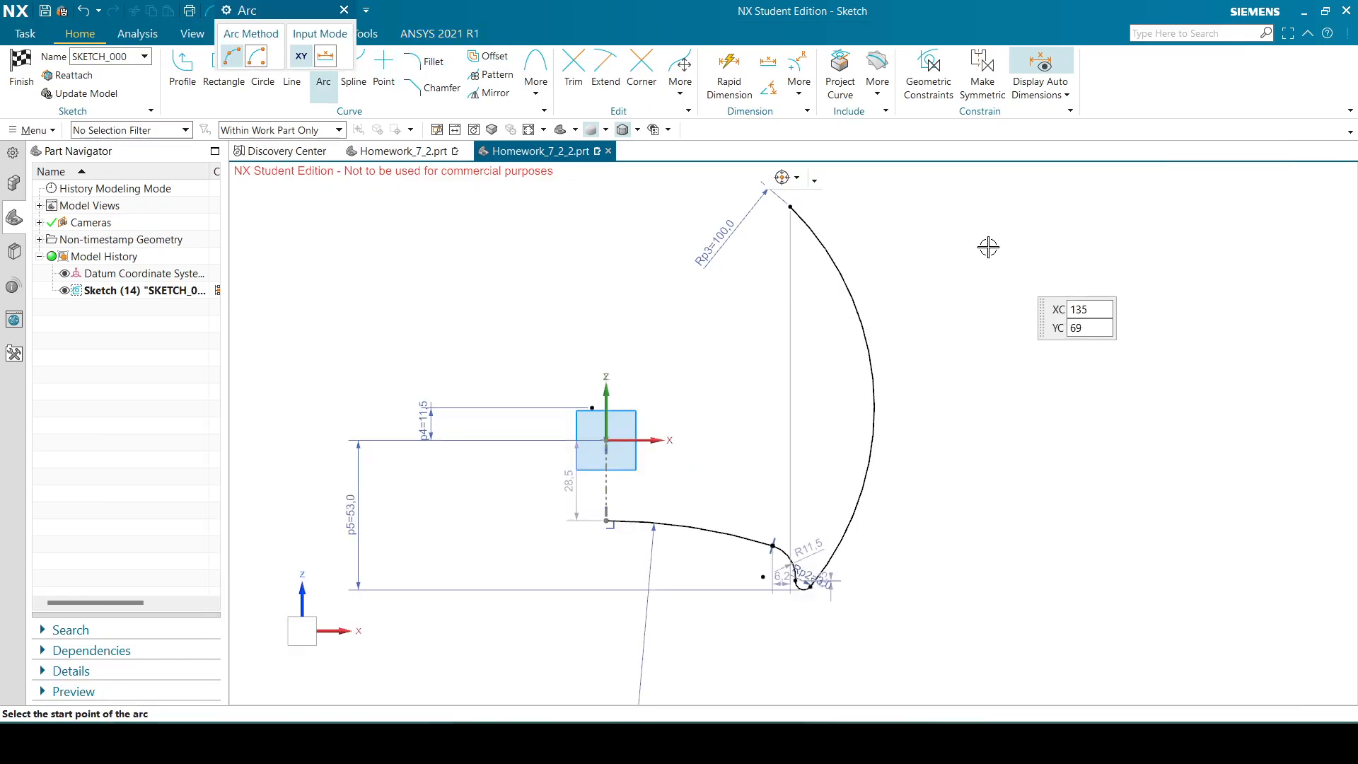
pyautogui.click(789, 207)
pyautogui.scroll(3, 787, 205)
pyautogui.scroll(-3, 771, 238)
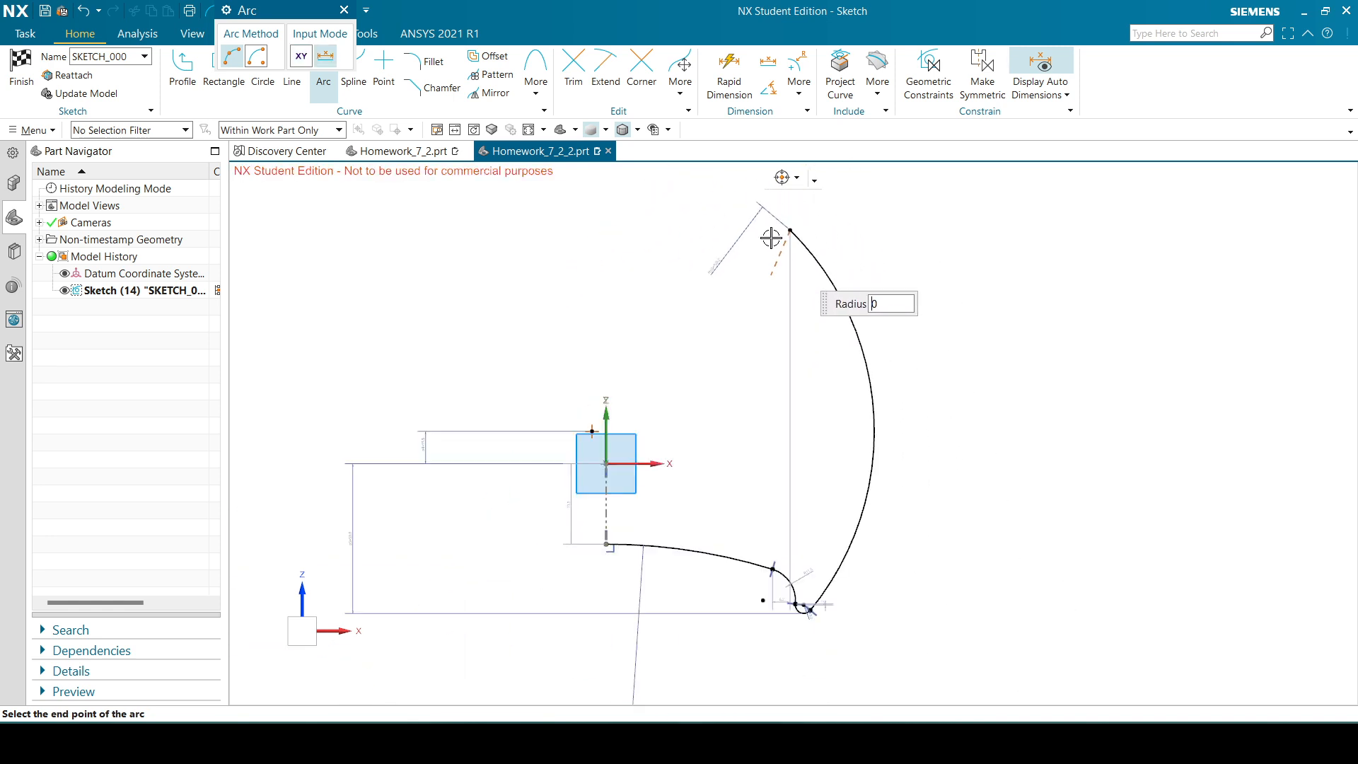
pyautogui.scroll(3, 769, 239)
pyautogui.click(777, 275)
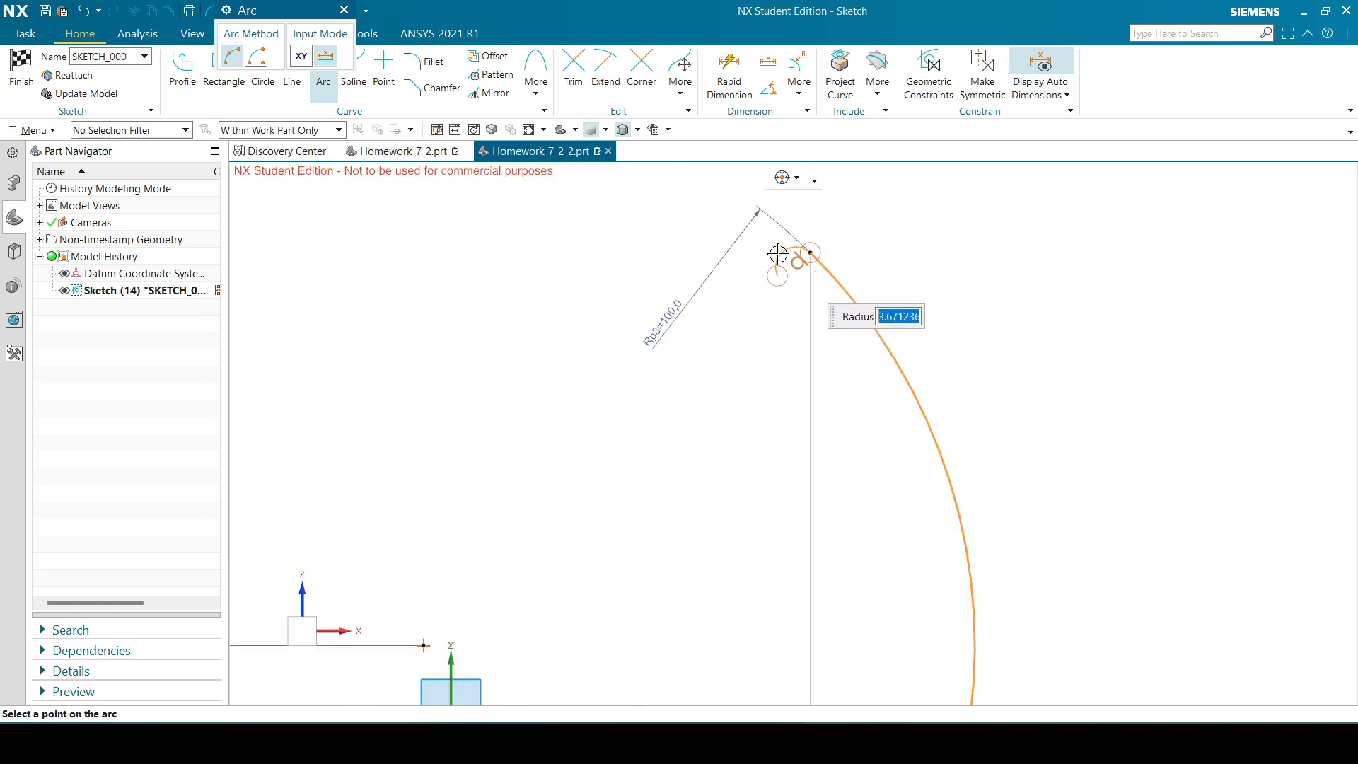
pyautogui.click(776, 255)
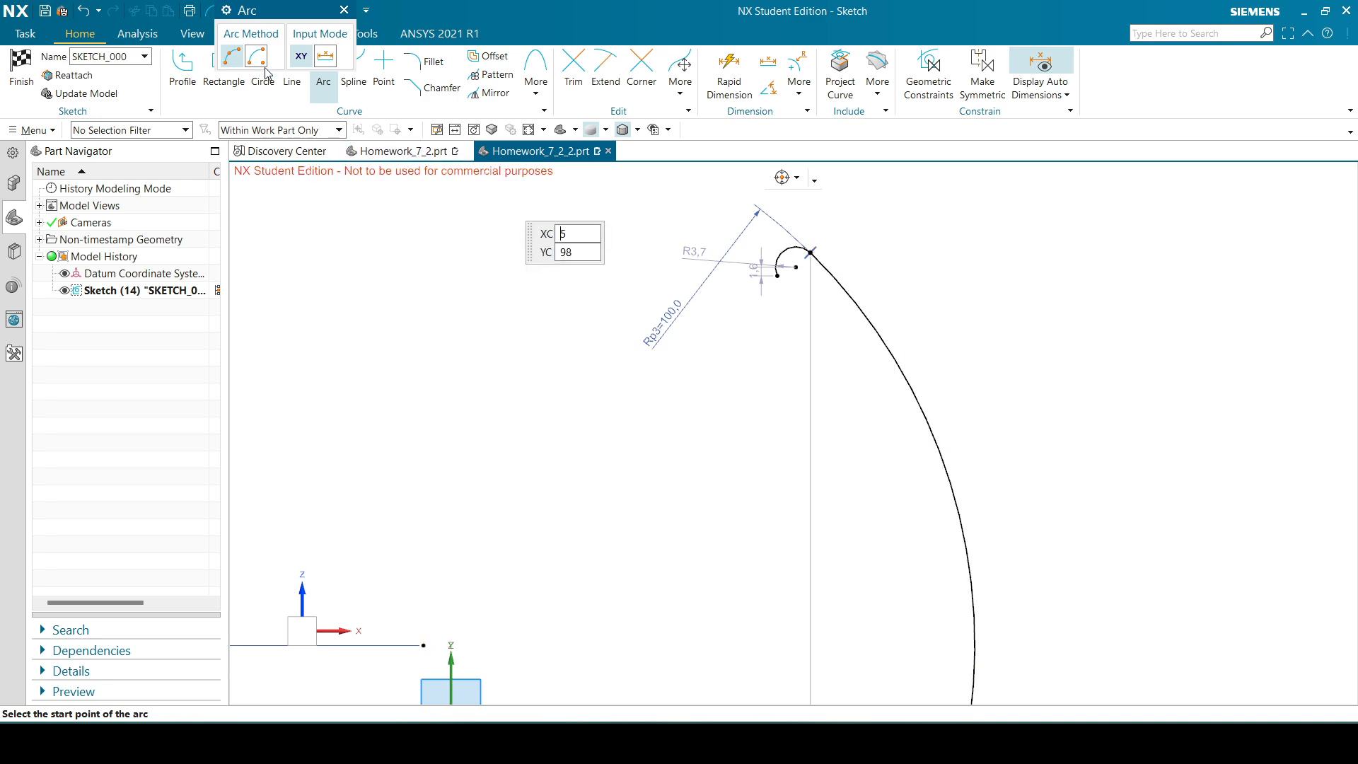
pyautogui.press('Escape')
pyautogui.hotkey('ctrl', 'f')
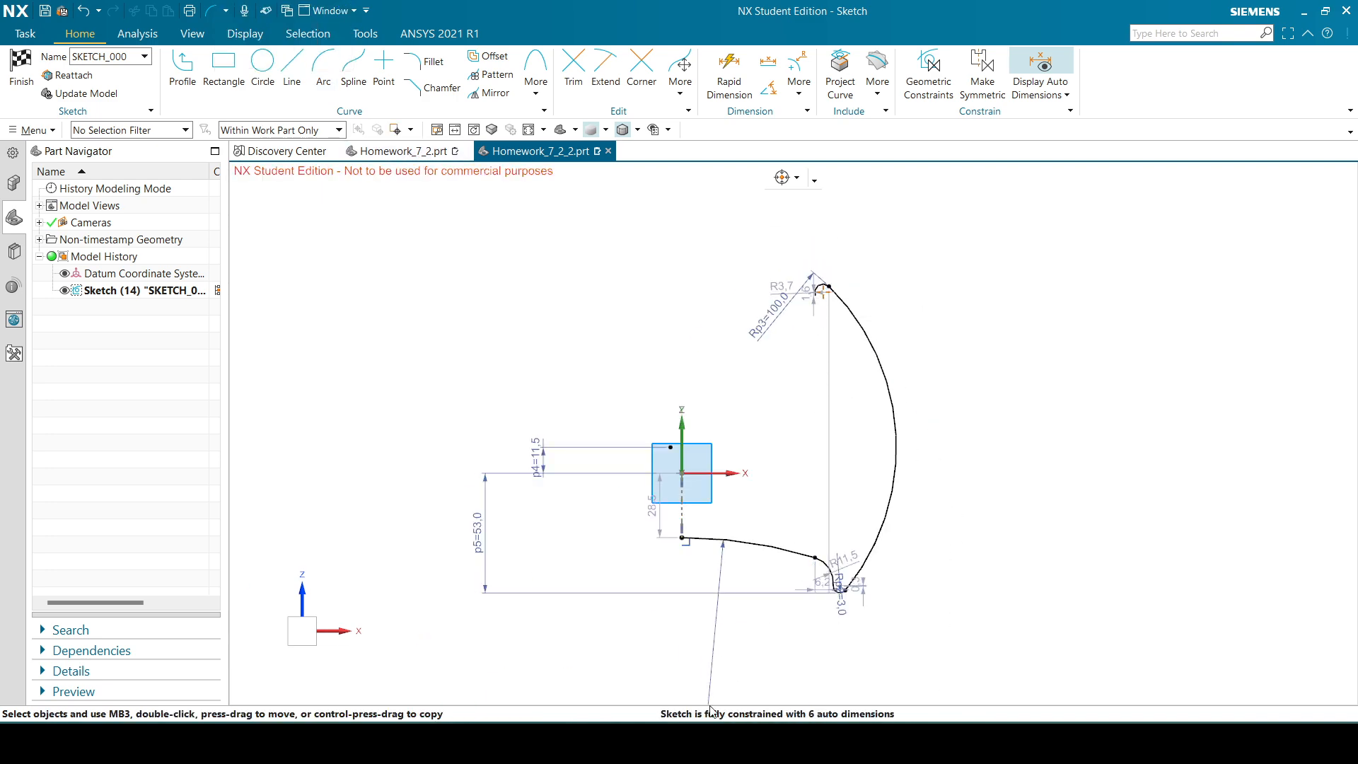
# - Check the Homework_7_2 drawing and sketch an inner side arc of about 192 mm radius from the rim arc's free end to just above the base
pyautogui.moveTo(714, 742)
pyautogui.click(727, 671)
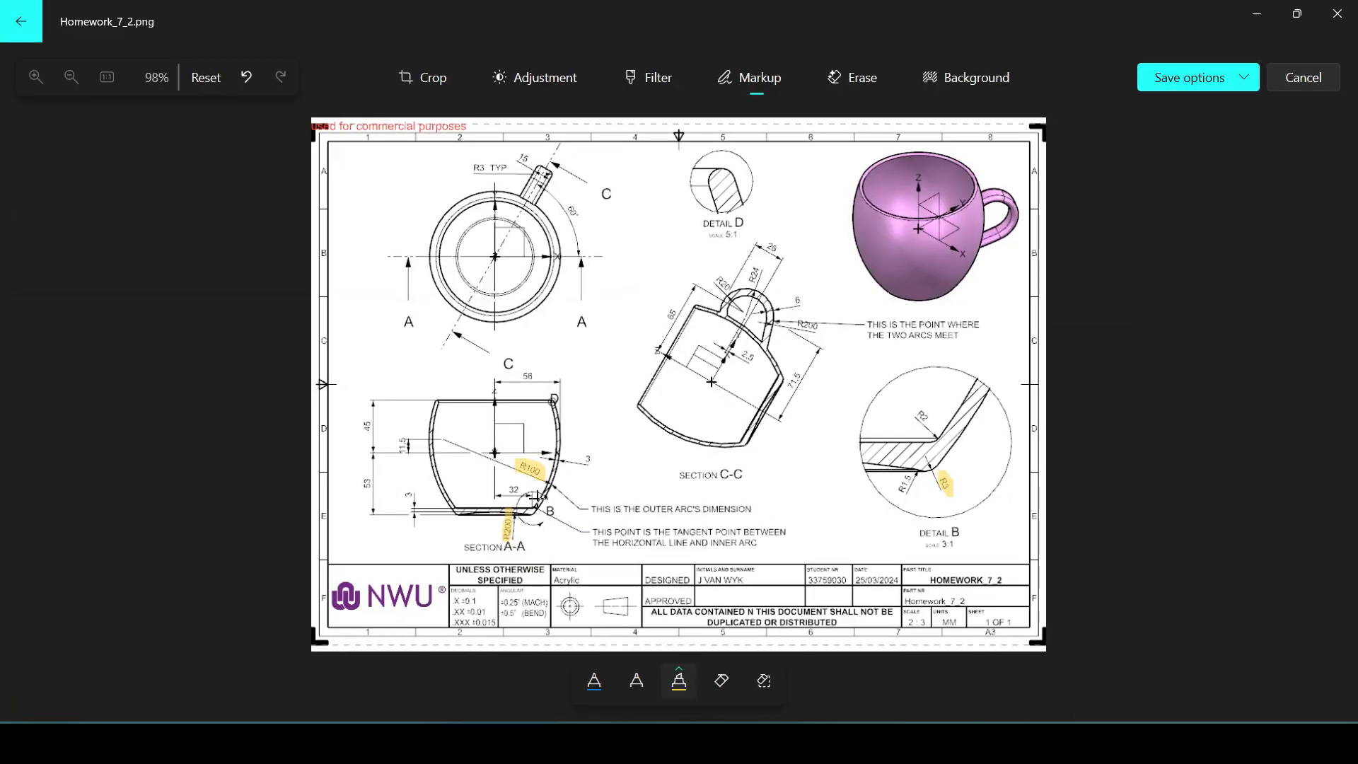
pyautogui.click(699, 742)
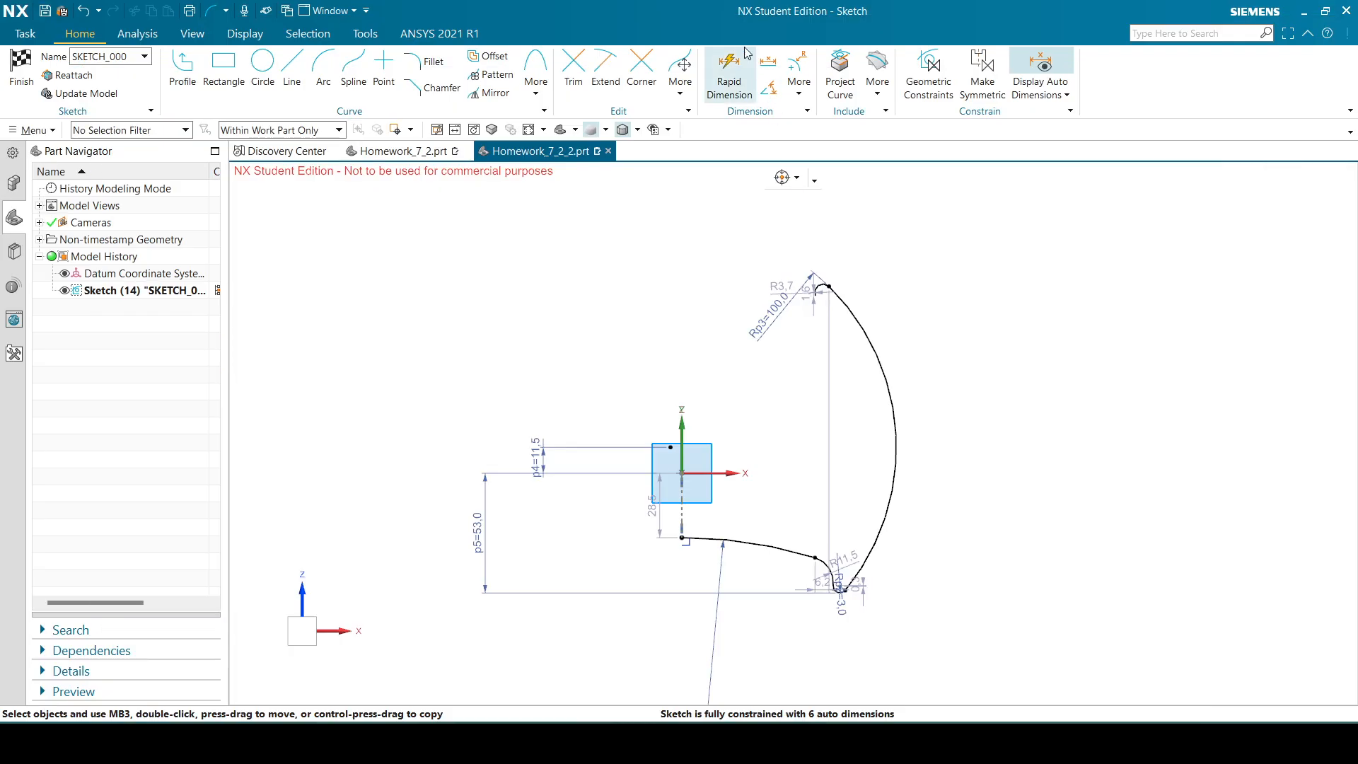
pyautogui.click(323, 71)
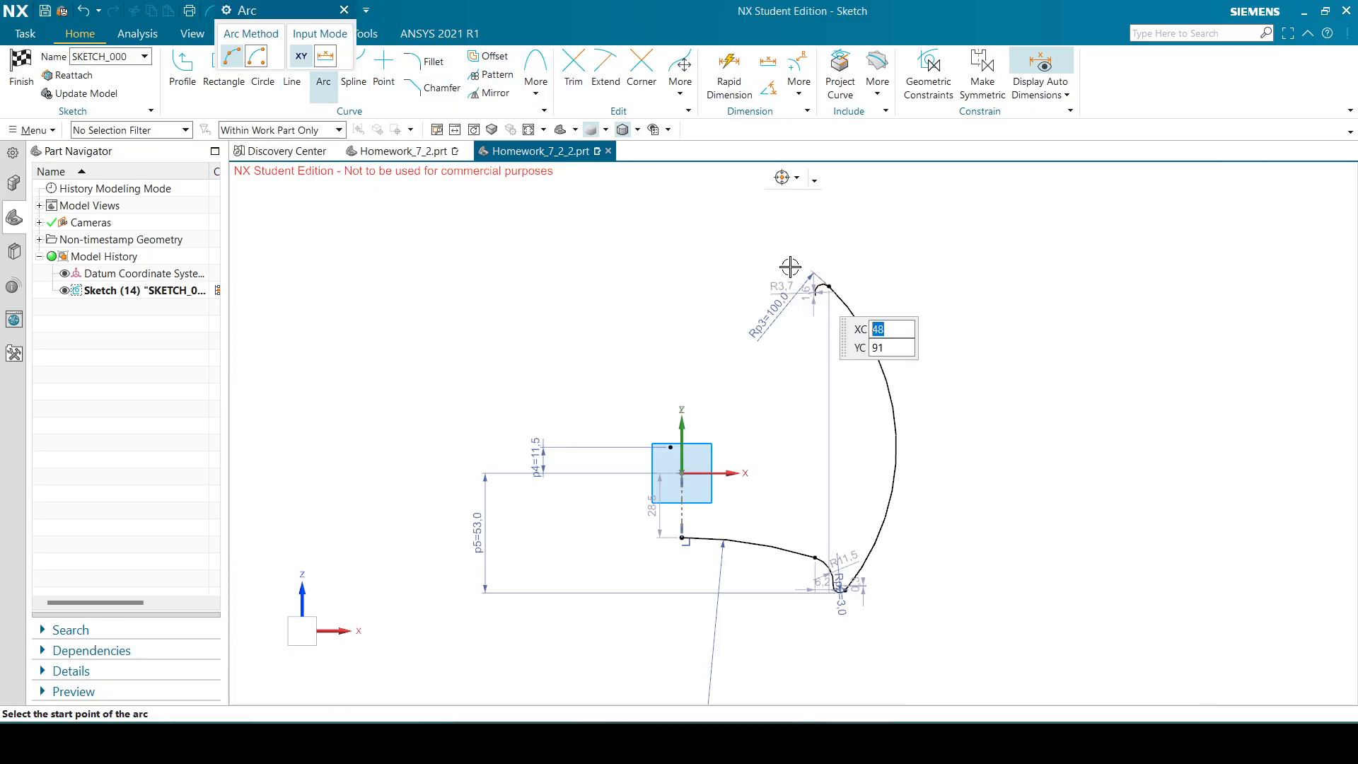
pyautogui.scroll(4, 856, 321)
pyautogui.click(913, 409)
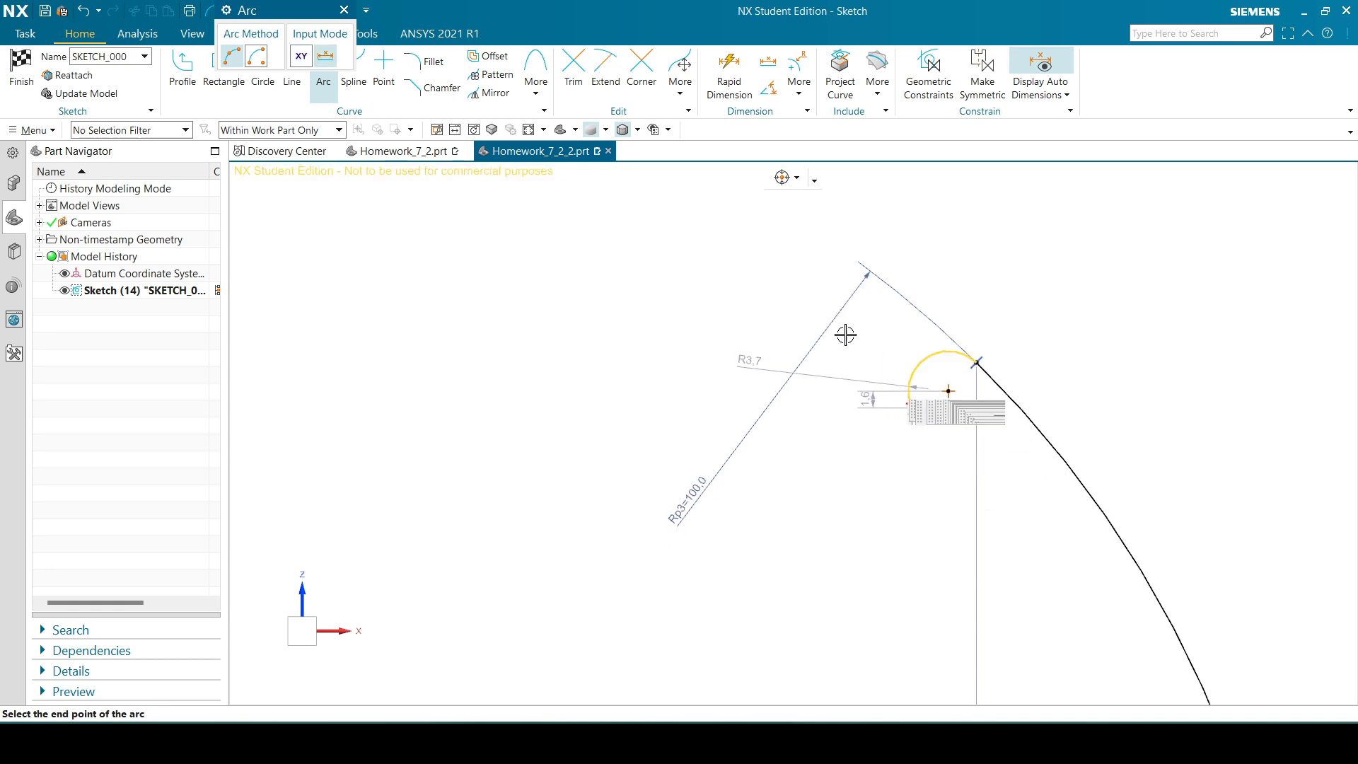
pyautogui.scroll(-5, 798, 212)
pyautogui.scroll(5, 833, 431)
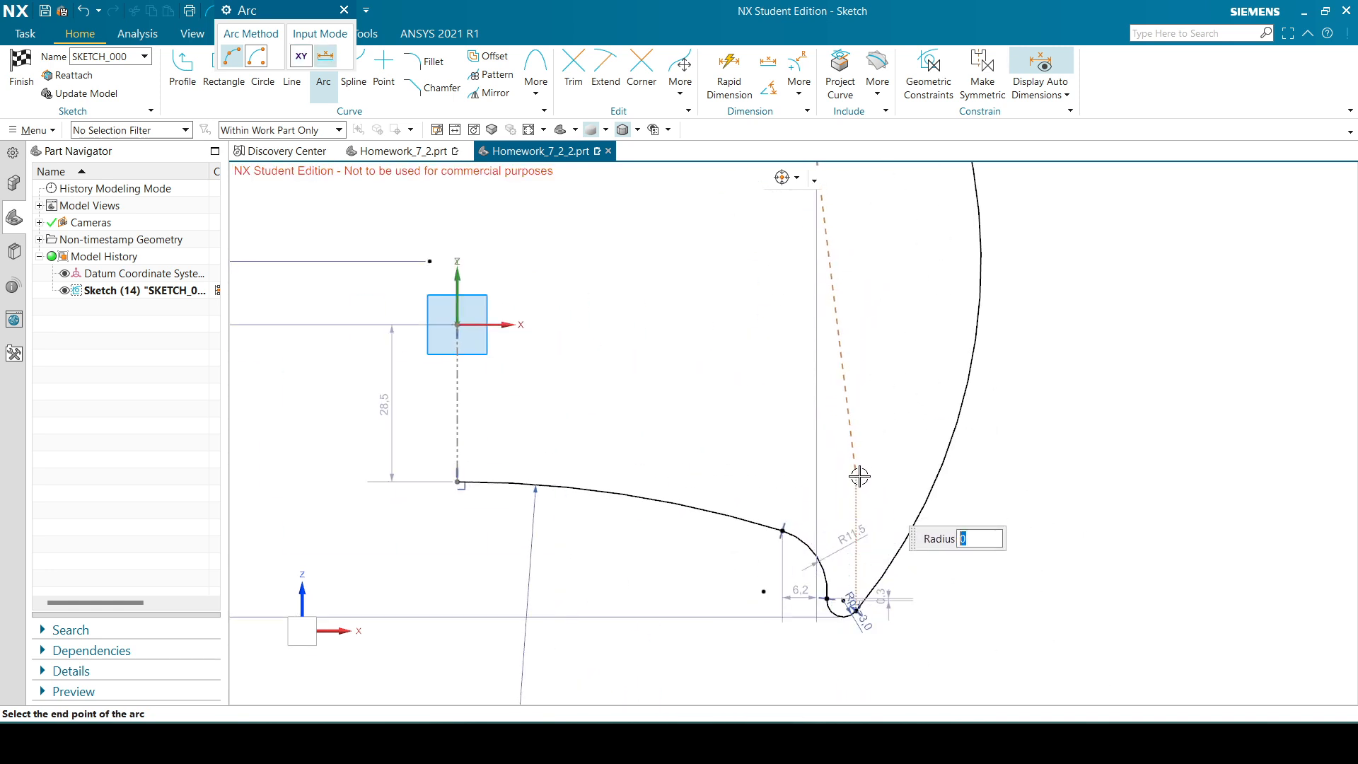
pyautogui.click(872, 479)
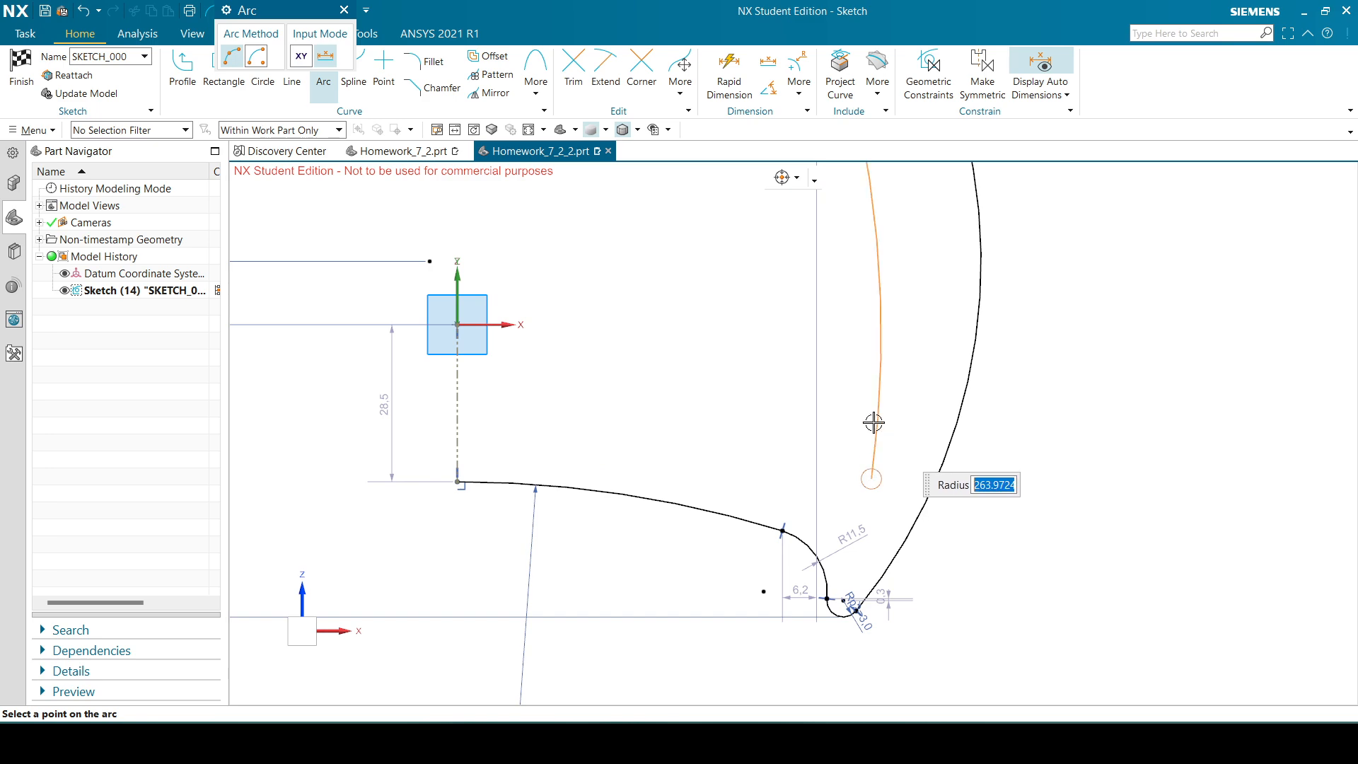
pyautogui.scroll(-4, 870, 407)
pyautogui.click(872, 377)
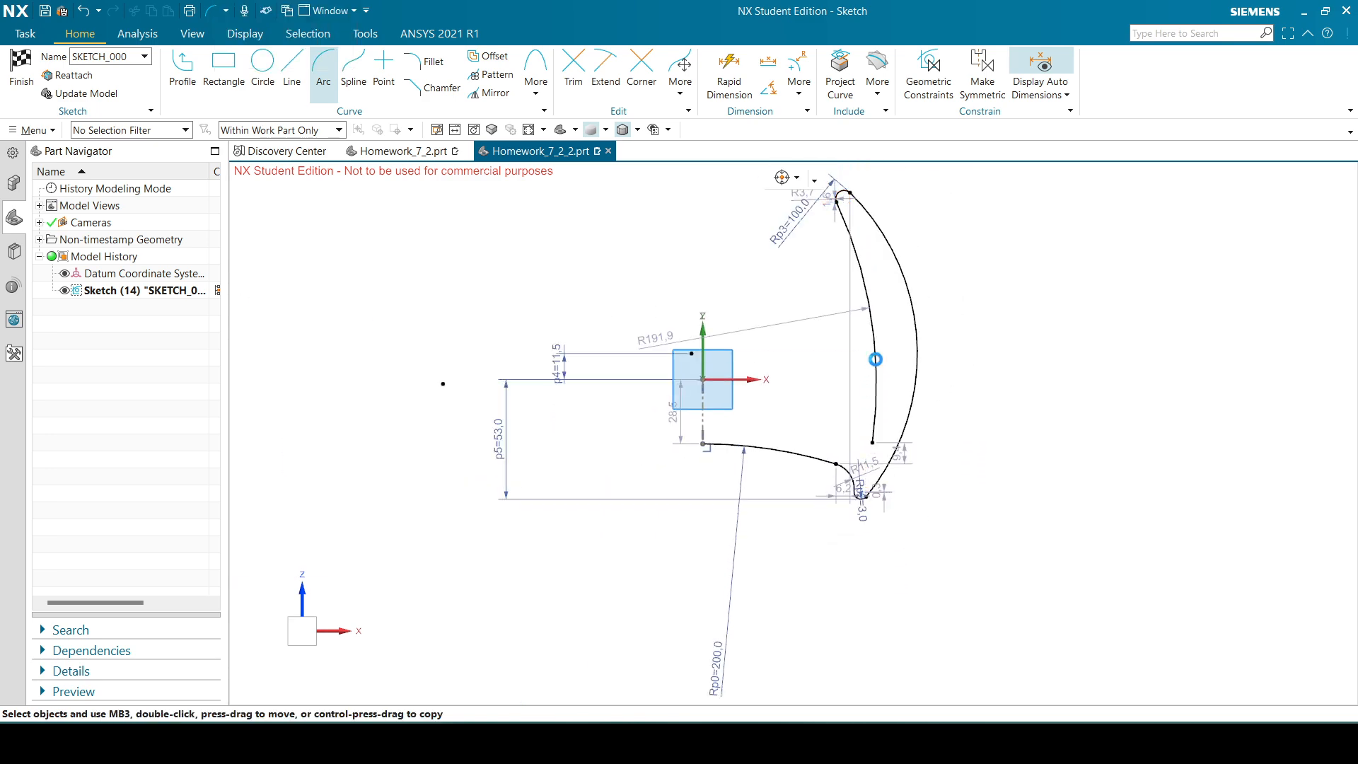
pyautogui.click(343, 12)
# - Inspect the junction of the rim arc and inner side arc, and compare the wall with Section A-A in Homework_7_2.png
pyautogui.scroll(5, 859, 334)
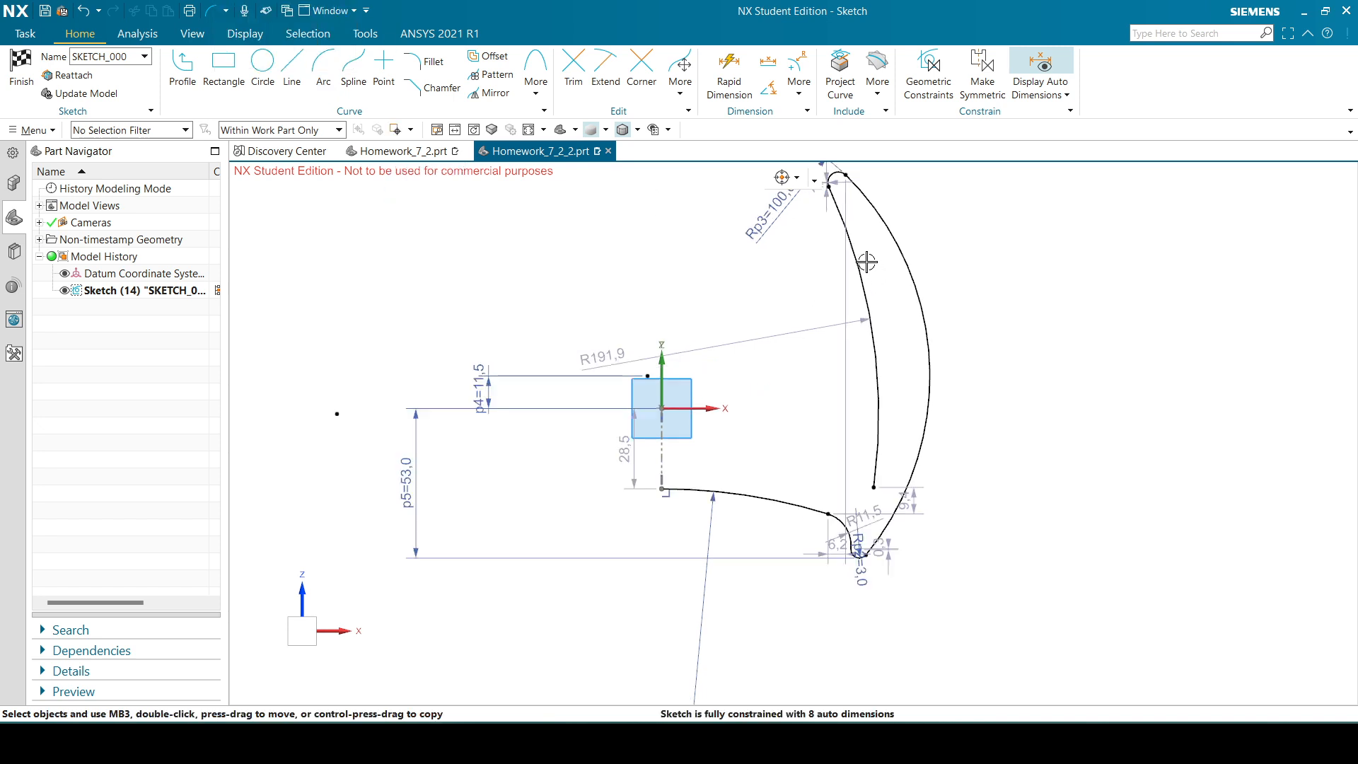
pyautogui.scroll(5, 859, 333)
pyautogui.scroll(5, 814, 249)
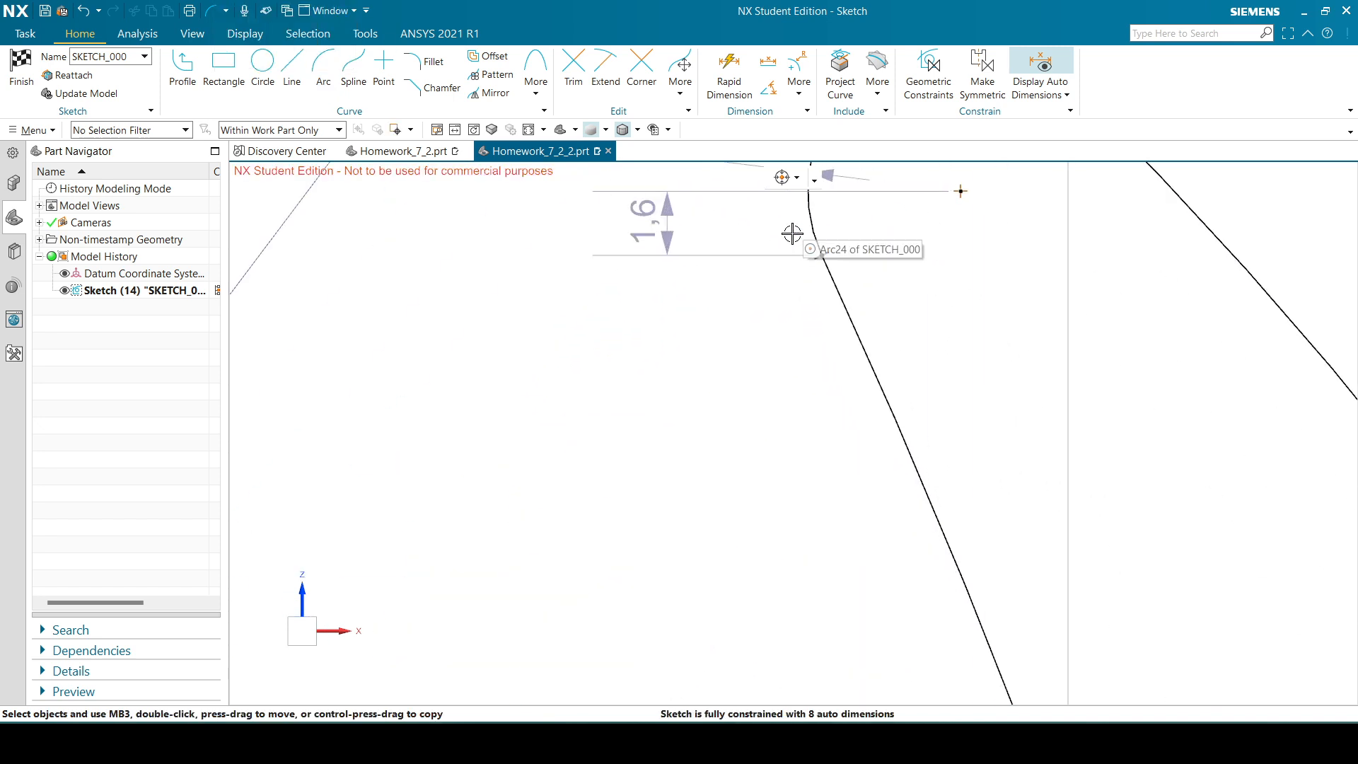
pyautogui.scroll(-5, 821, 240)
pyautogui.scroll(-8, 820, 240)
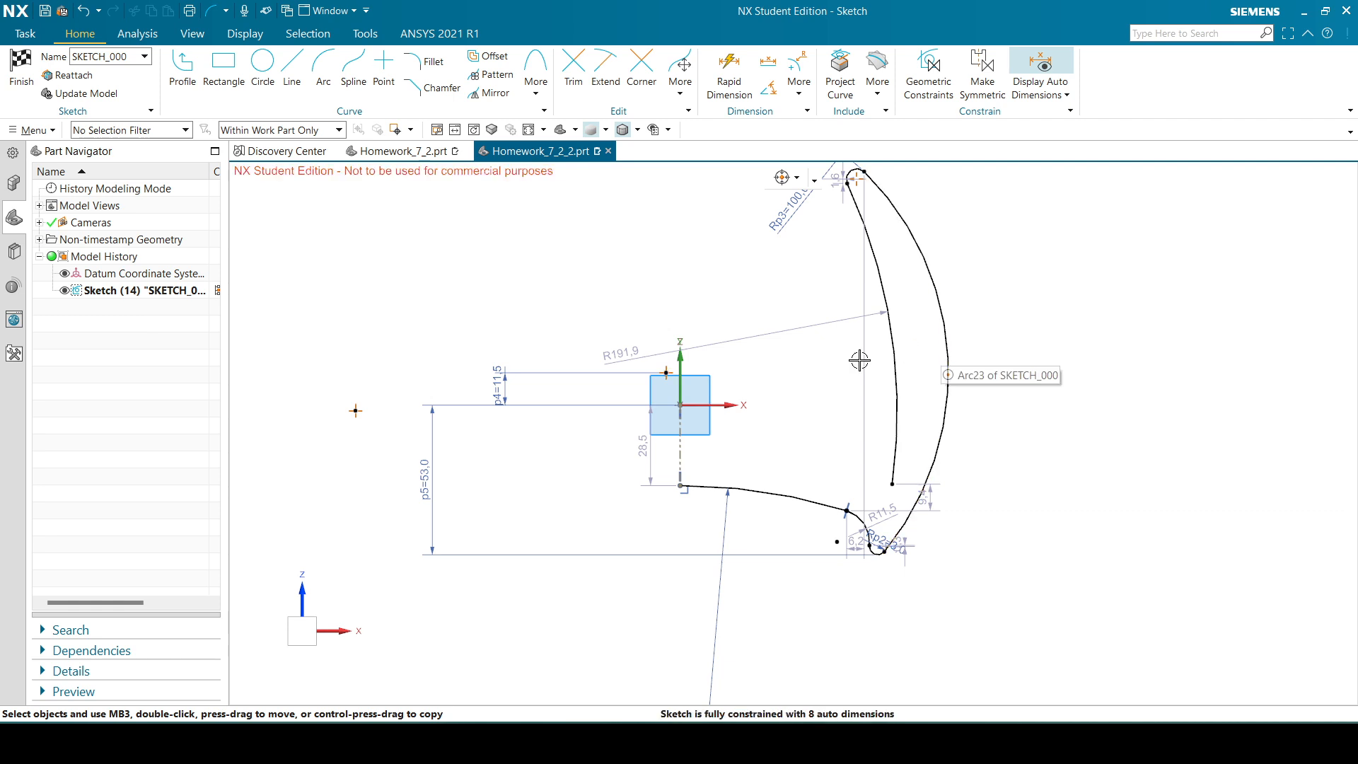
pyautogui.scroll(-4, 697, 374)
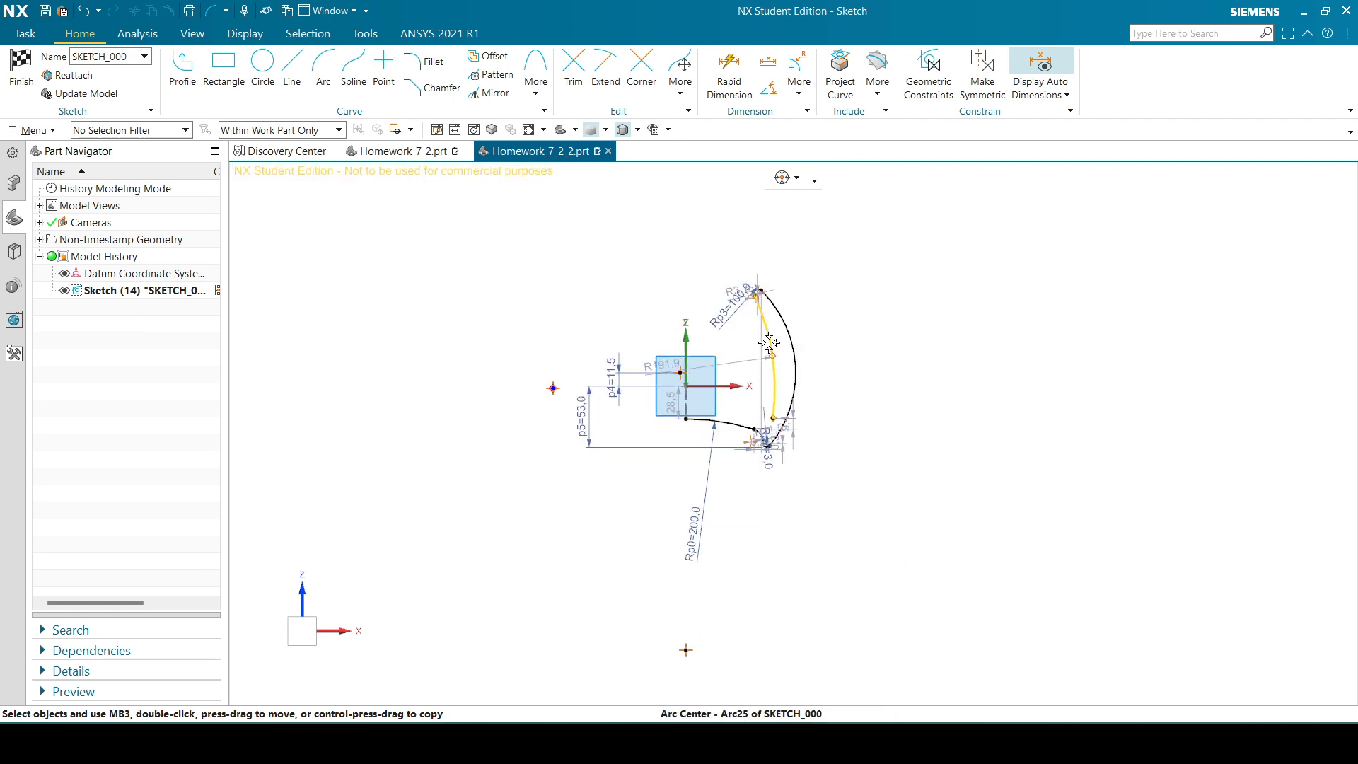
pyautogui.moveTo(769, 345); pyautogui.dragTo(771, 343)
pyautogui.hotkey('alt', 'Tab')
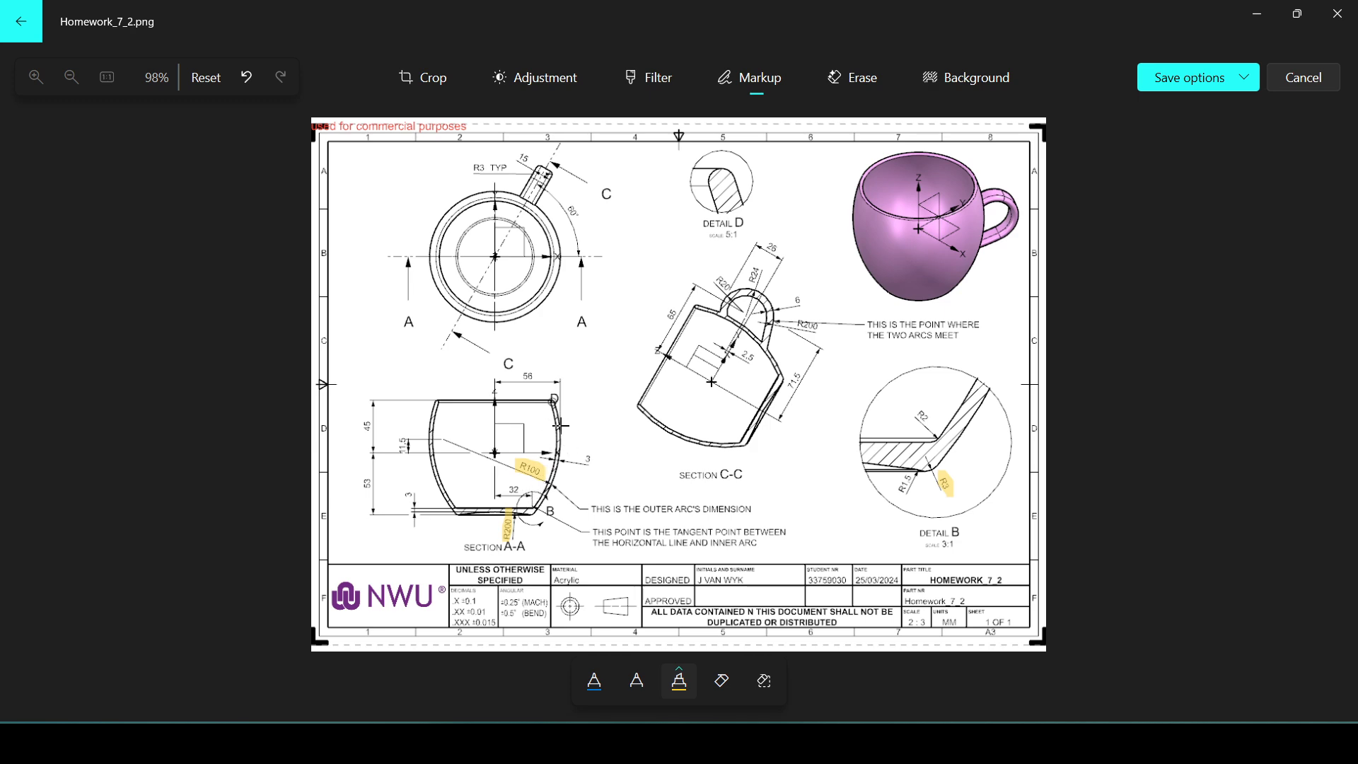
pyautogui.hotkey('alt', 'Tab')
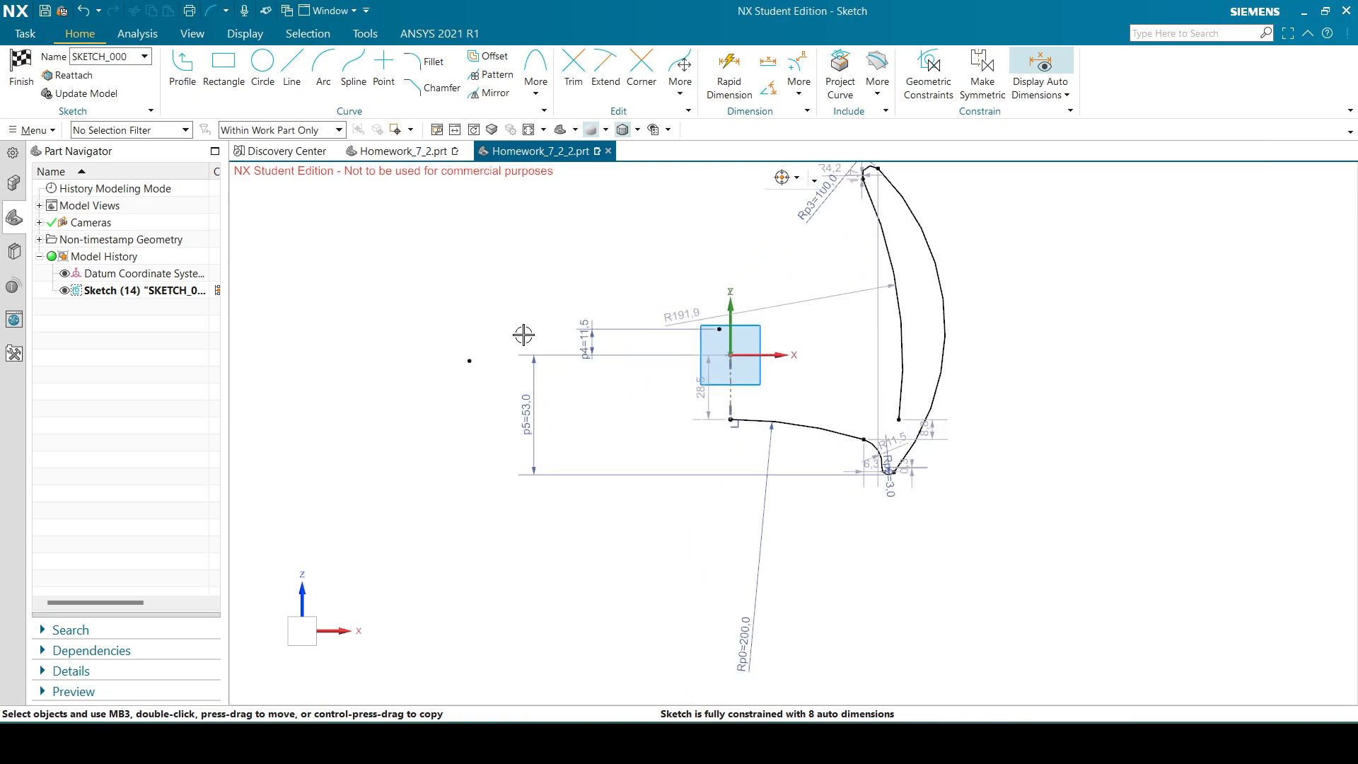
# - Make the inner side arc's centre coincident with the R100 outer arc's centre
pyautogui.click(468, 360)
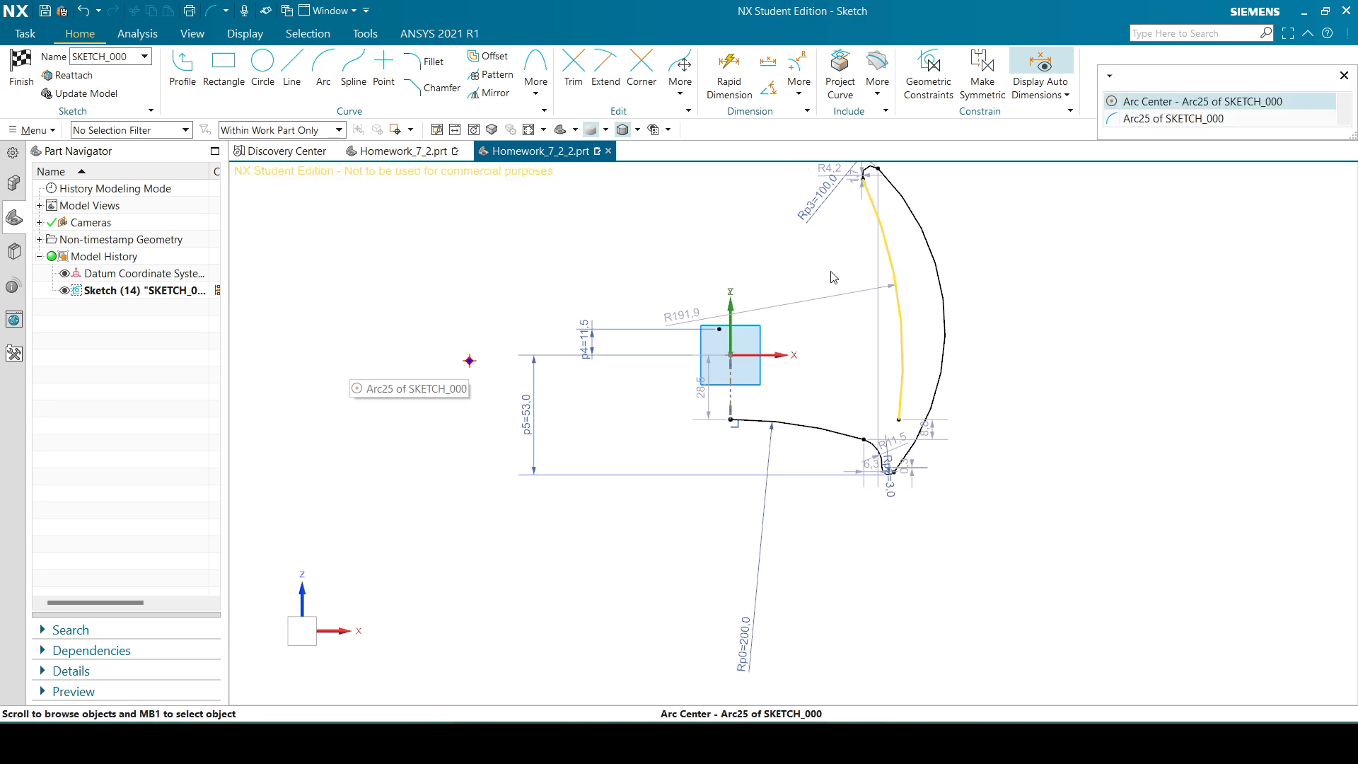
pyautogui.click(1126, 102)
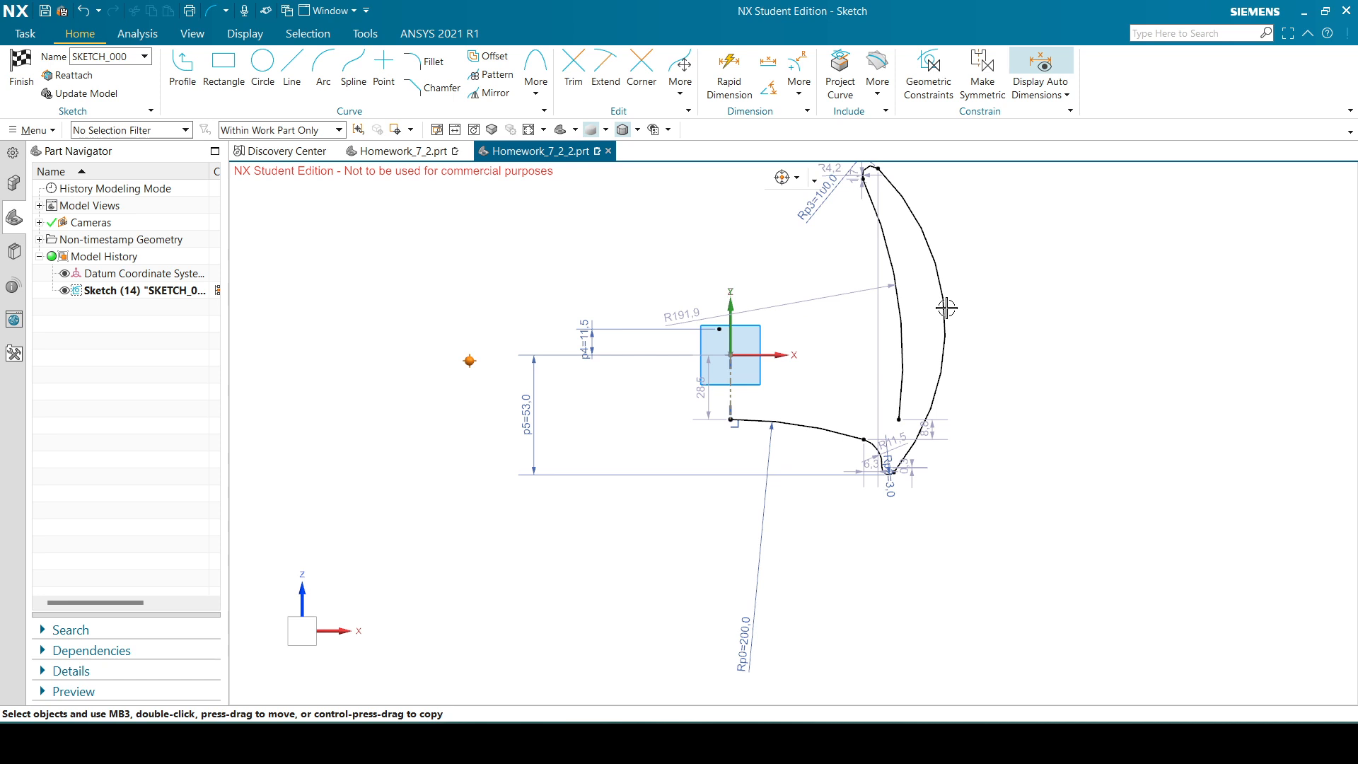
pyautogui.click(720, 328)
pyautogui.click(746, 309)
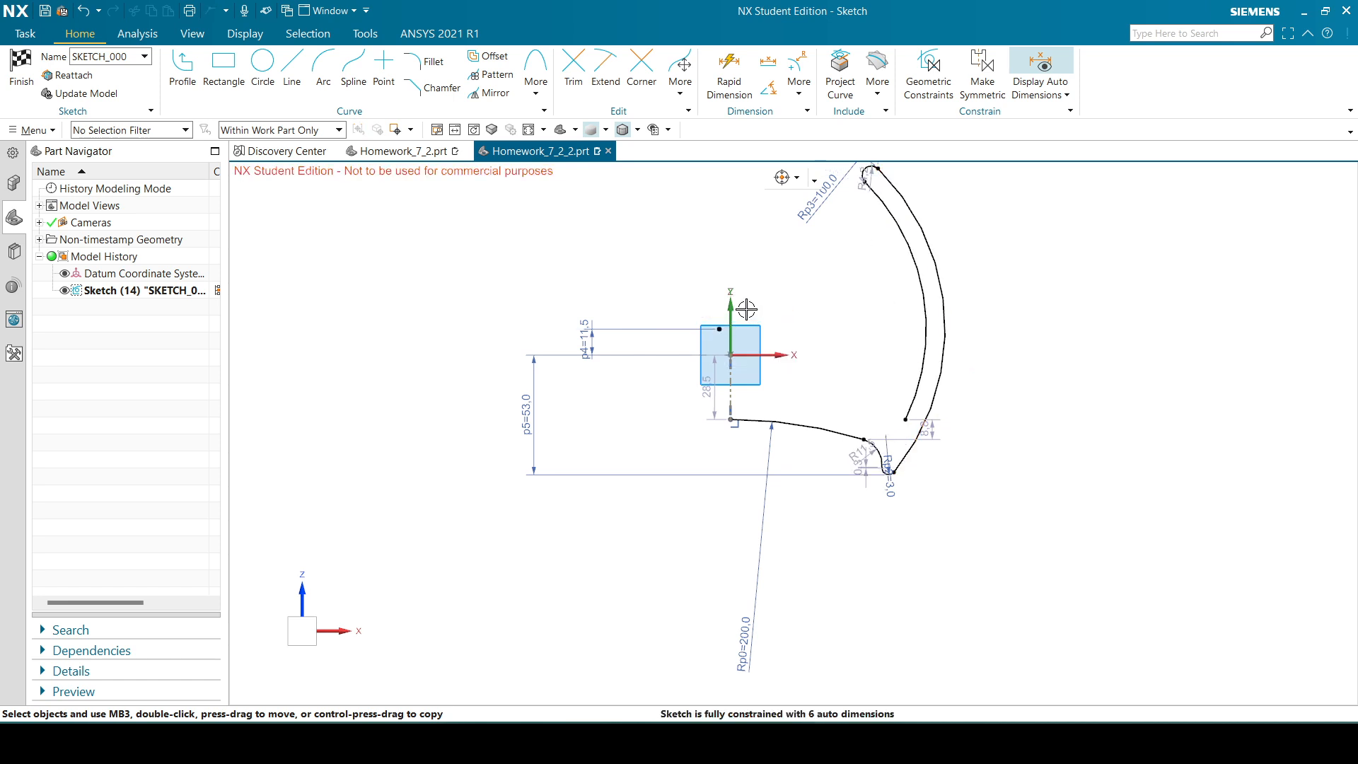
pyautogui.scroll(-4, 859, 308)
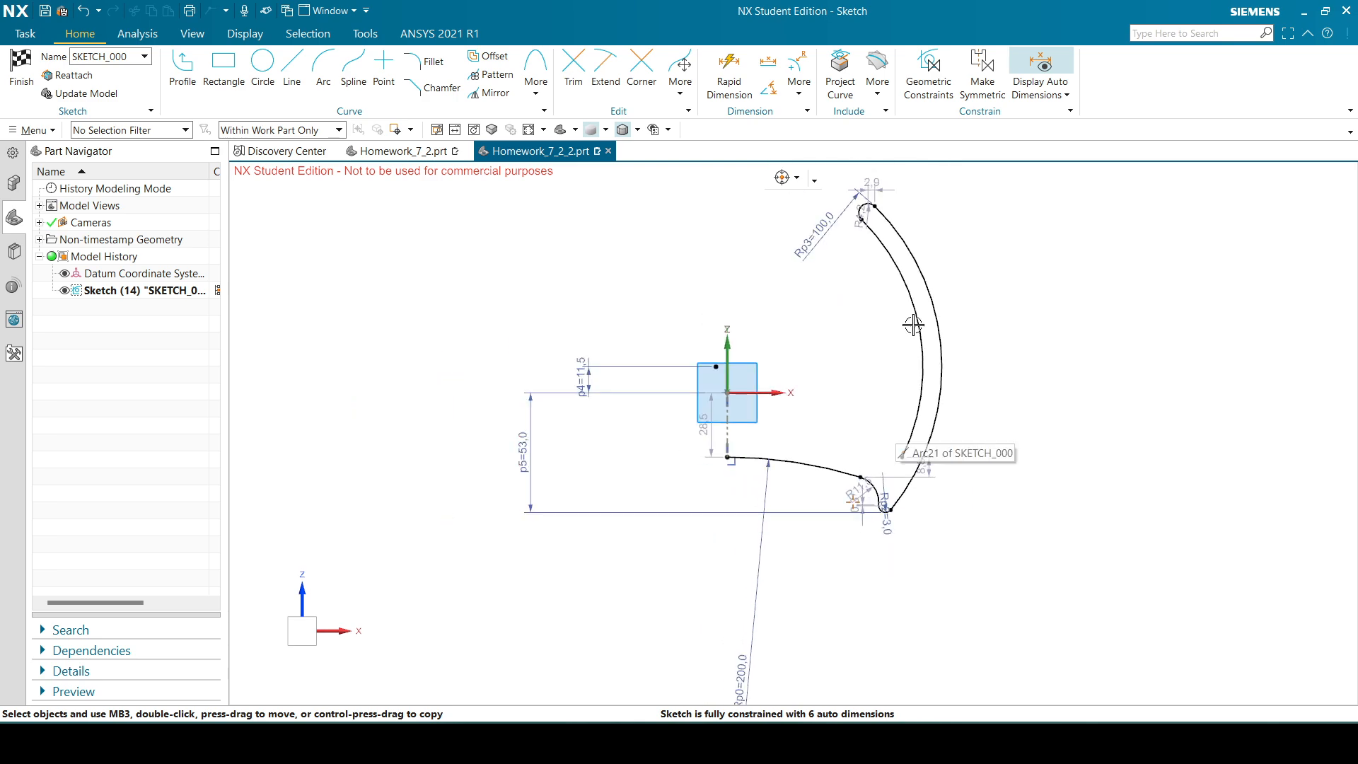
# - Check the Homework_7_2 drawing and sketch an inner corner arc of about 4.9 mm radius, tangent to the inner side arc's lower end
pyautogui.click(739, 743)
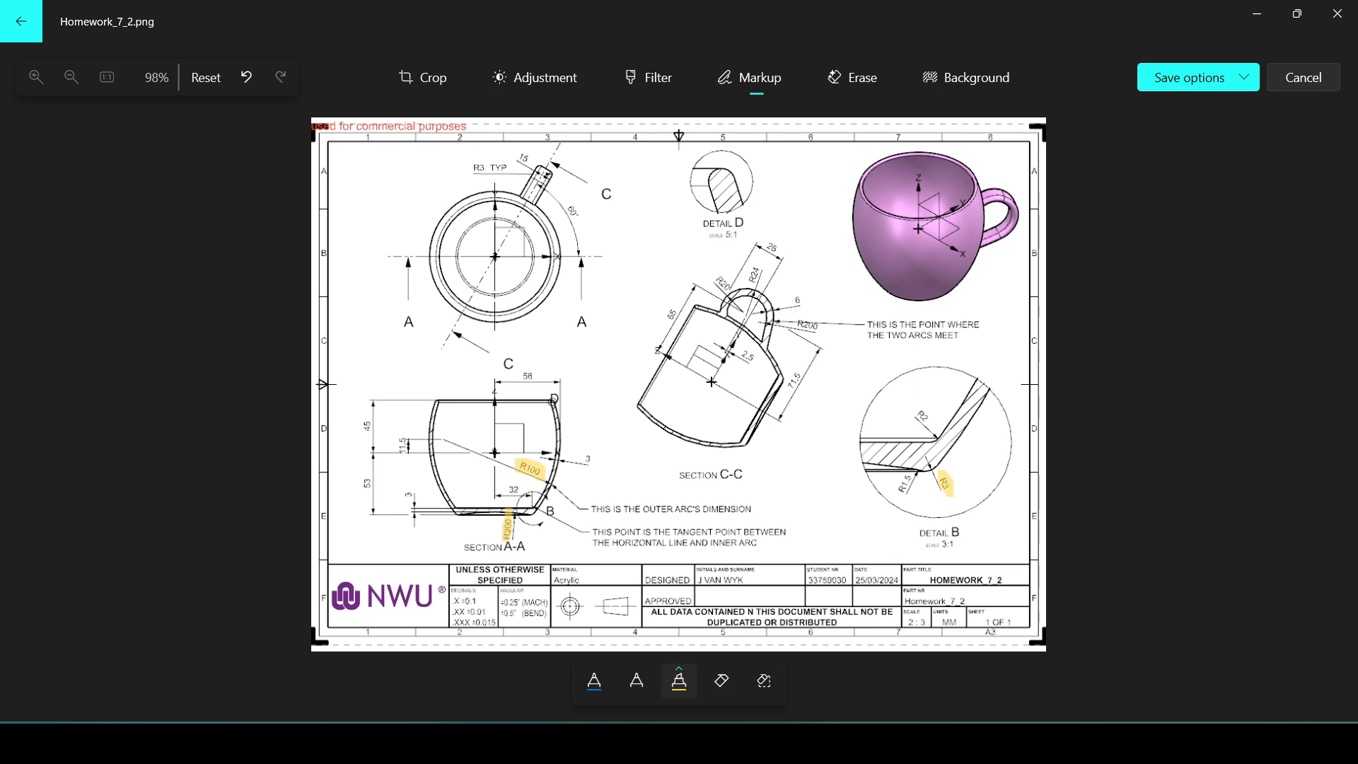
pyautogui.click(737, 742)
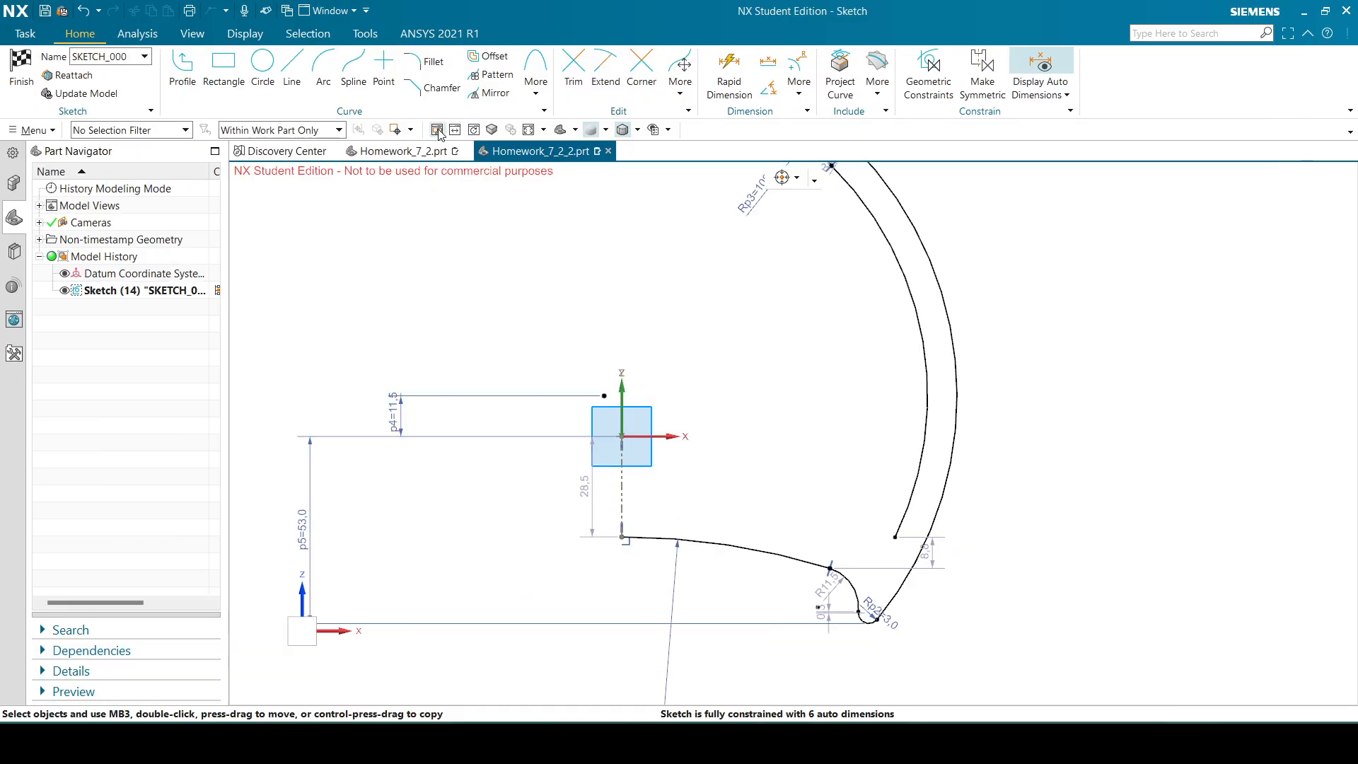
pyautogui.click(323, 75)
pyautogui.scroll(3, 958, 651)
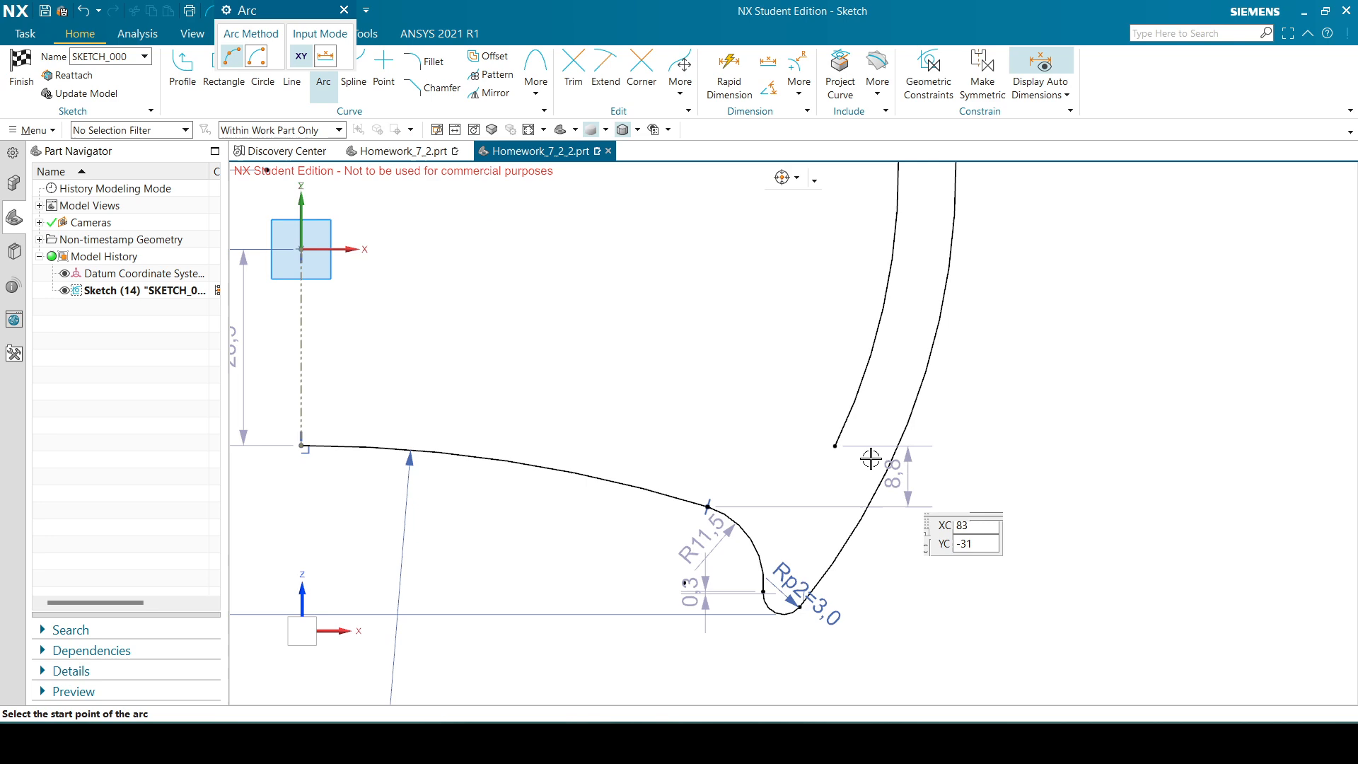
pyautogui.click(835, 447)
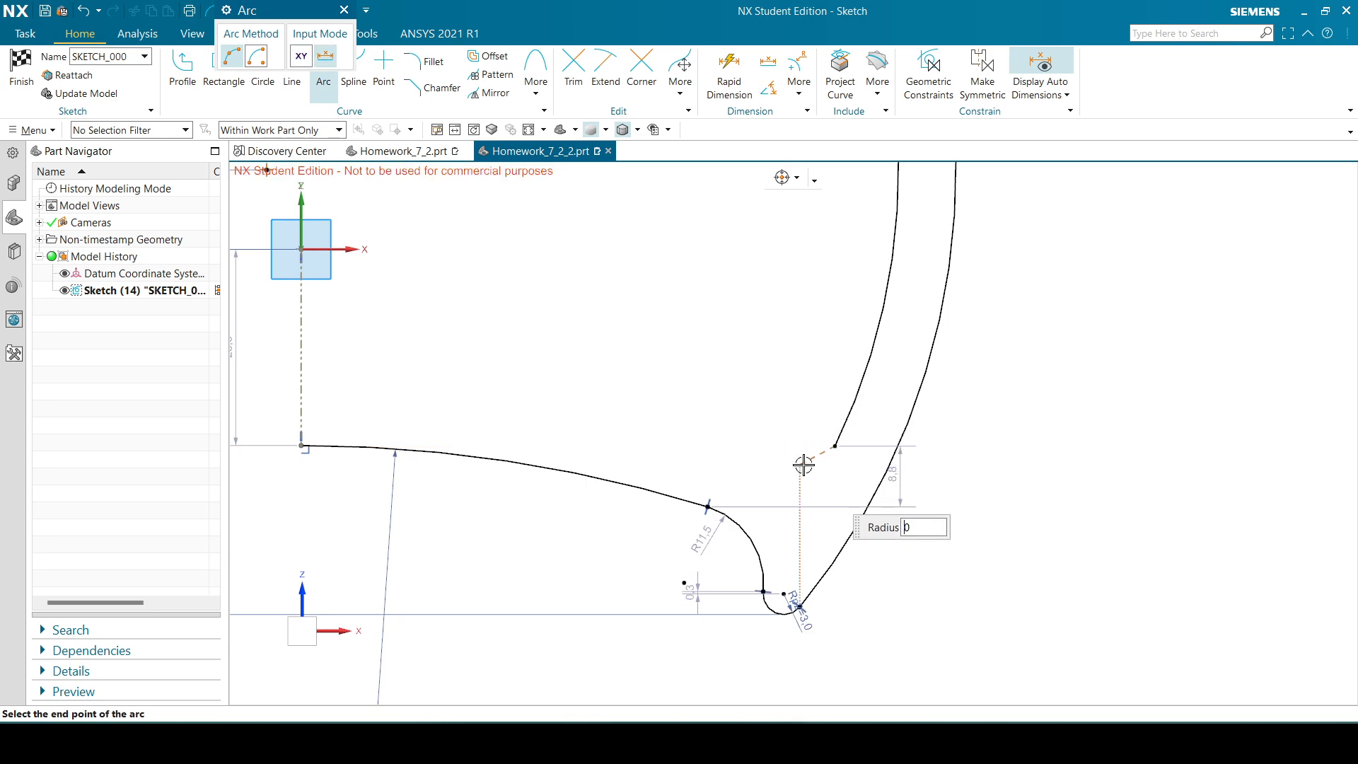
pyautogui.click(800, 464)
pyautogui.click(817, 459)
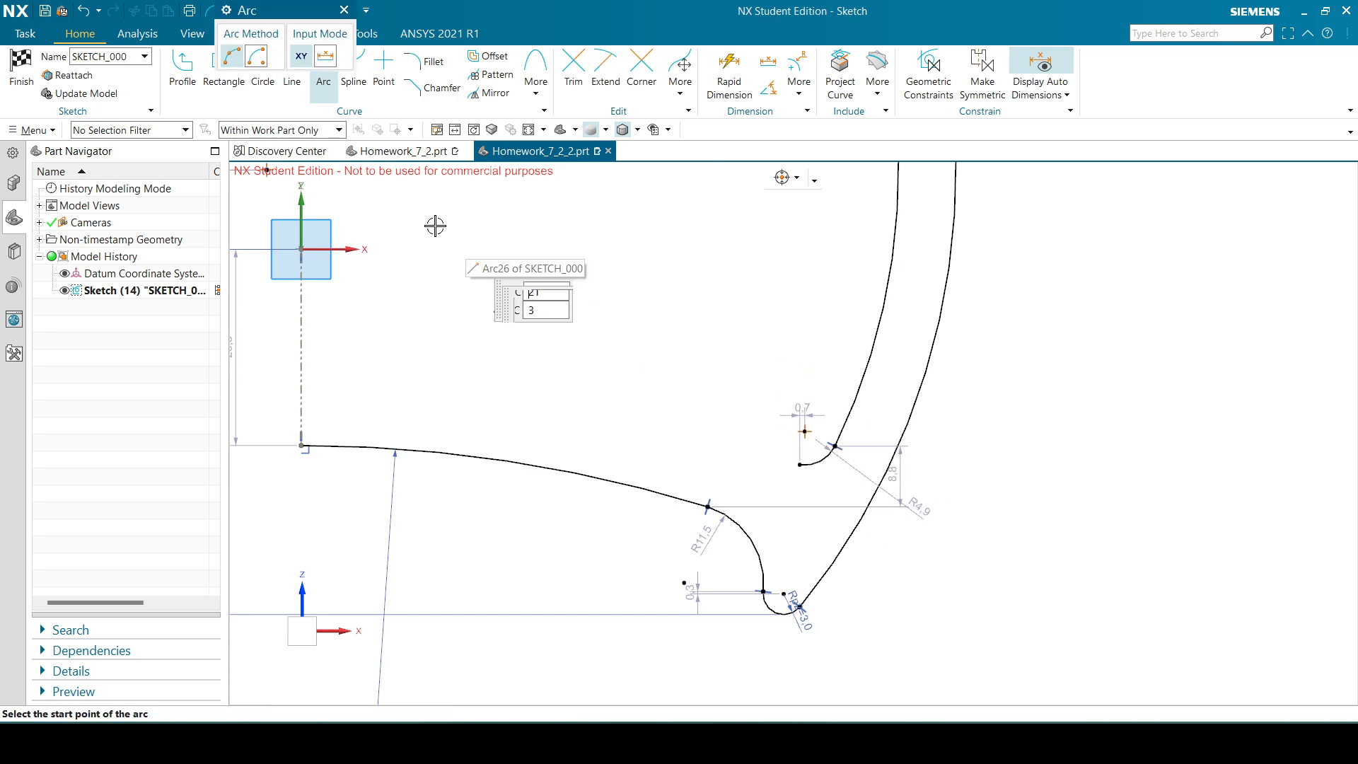
pyautogui.press('Escape')
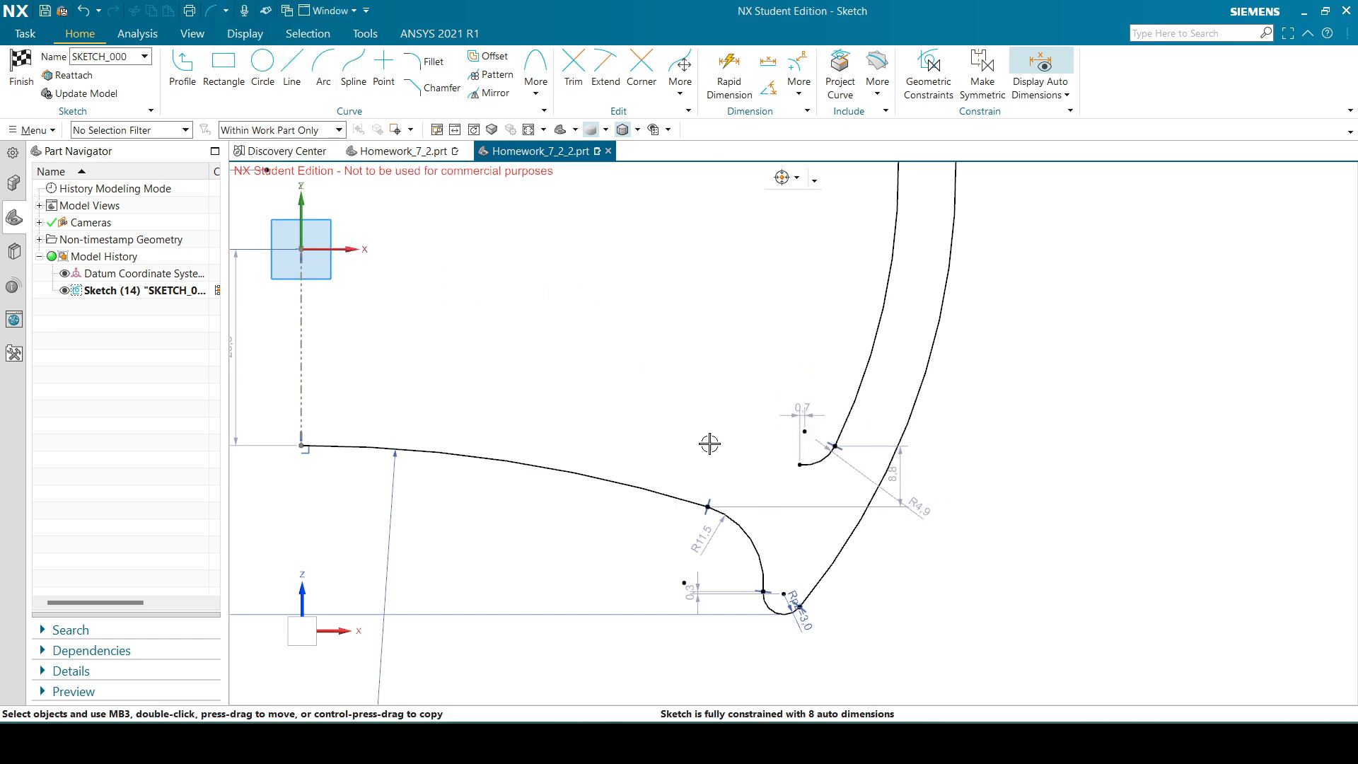
# - Consult the drawing and sketch an inner base line about 73 mm long from the corner arc's free end to the vertical axis
pyautogui.hotkey('alt', 'Tab')
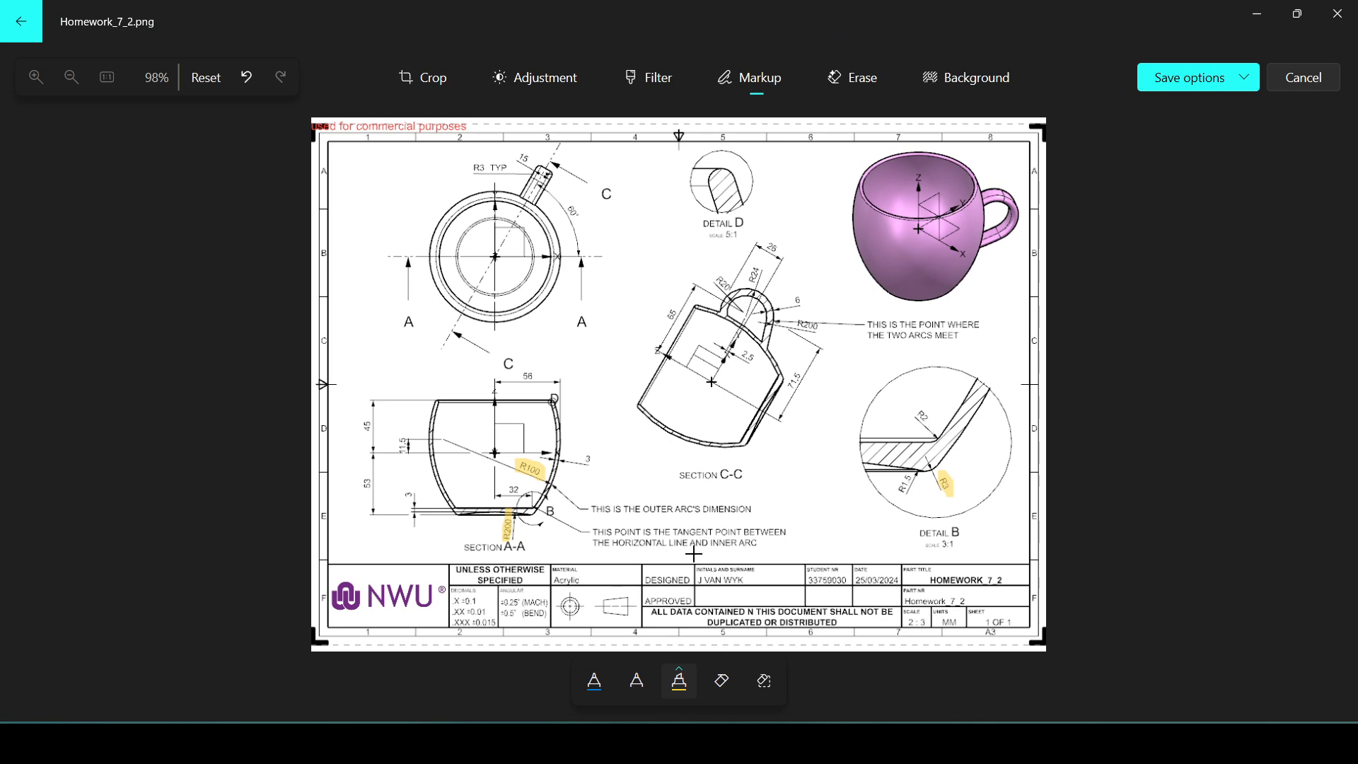
pyautogui.hotkey('alt', 'Tab')
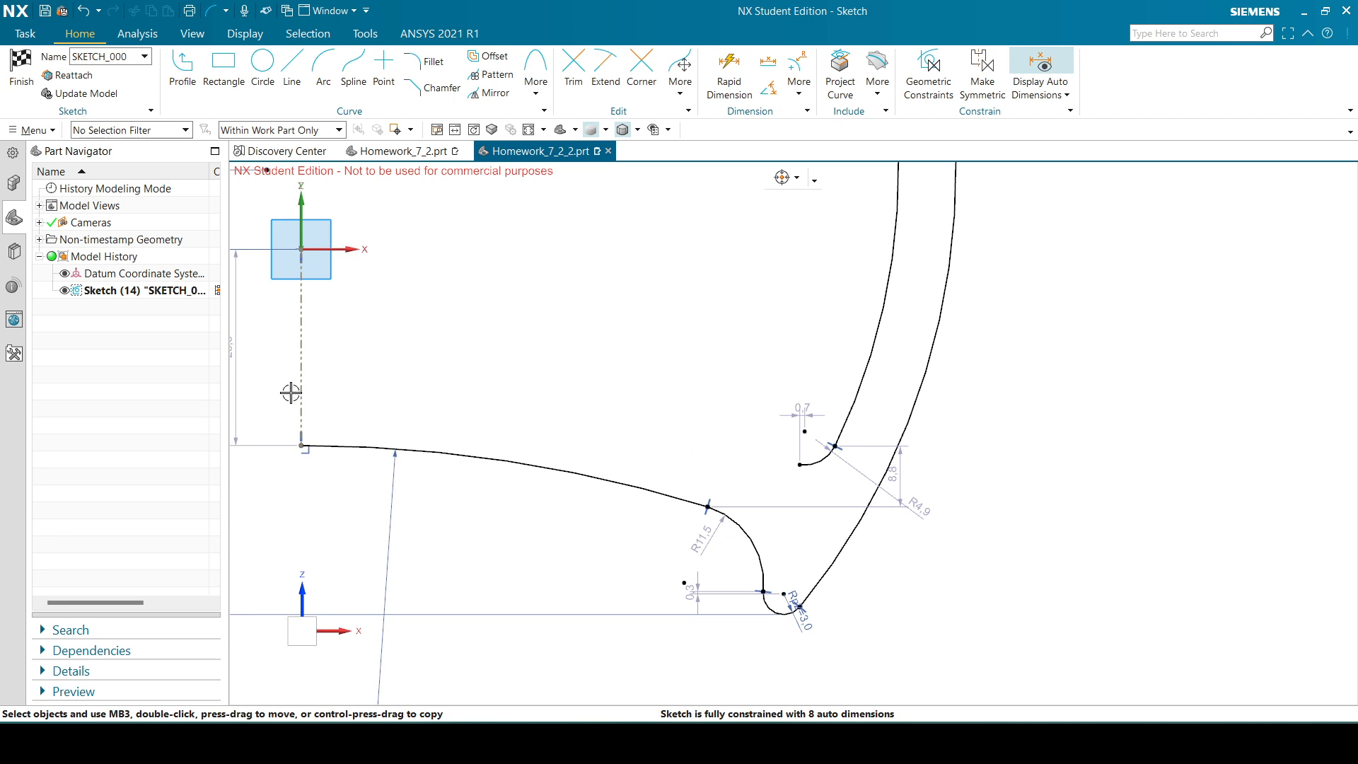
pyautogui.click(292, 71)
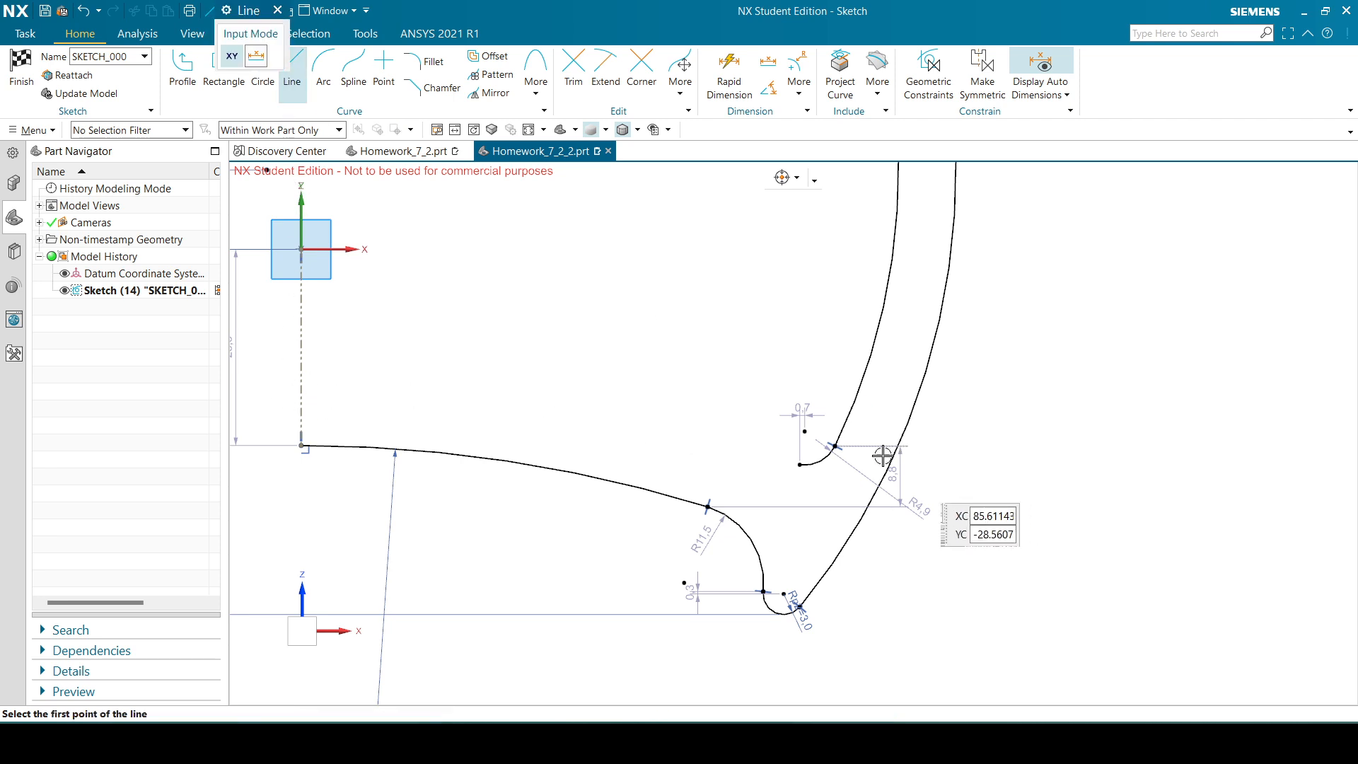
pyautogui.click(799, 463)
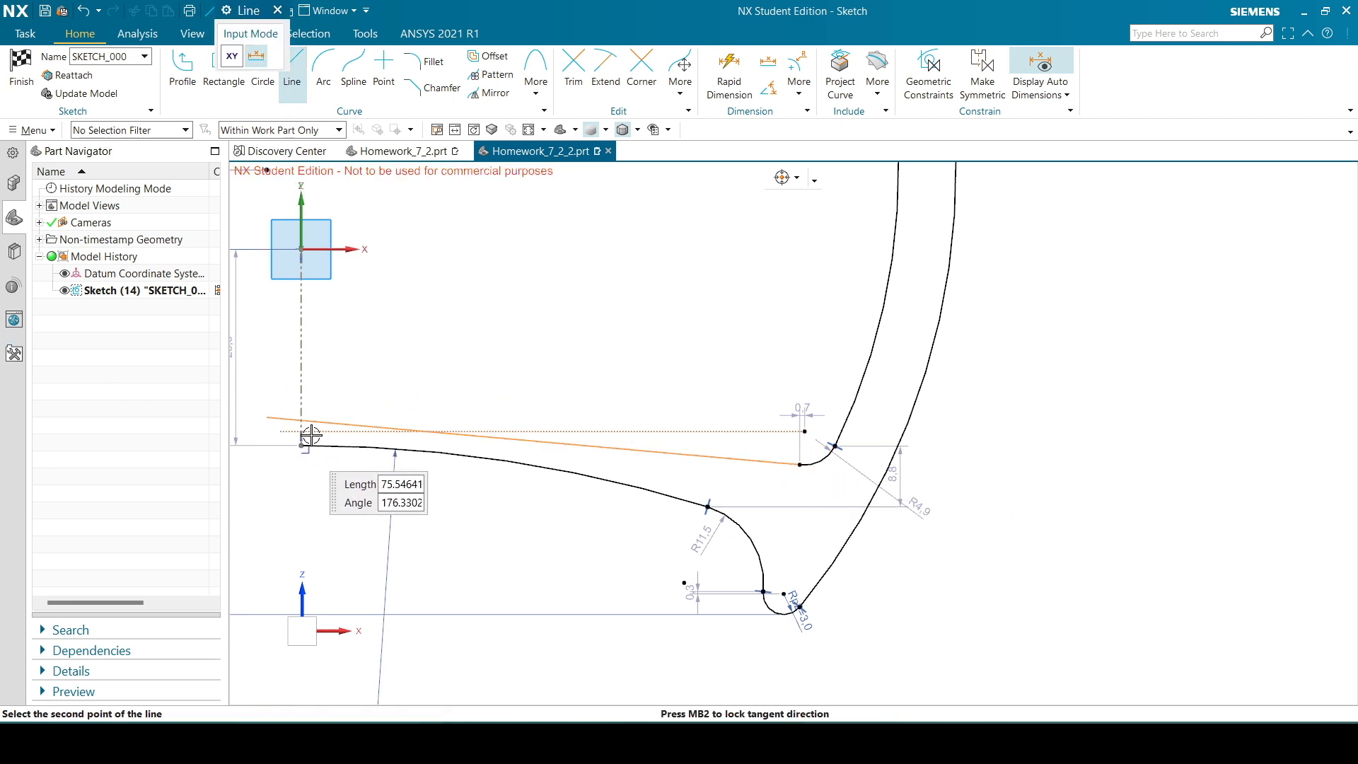
pyautogui.click(301, 391)
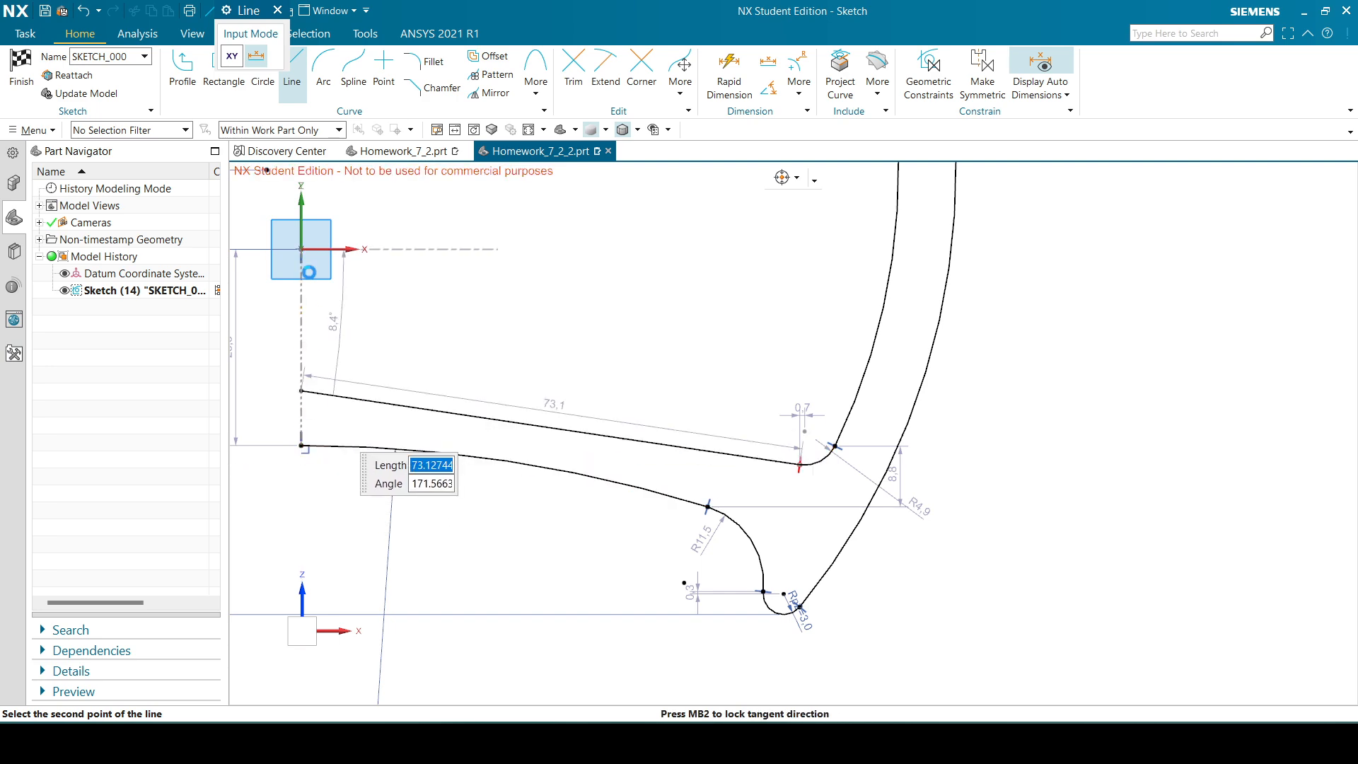
pyautogui.click(278, 10)
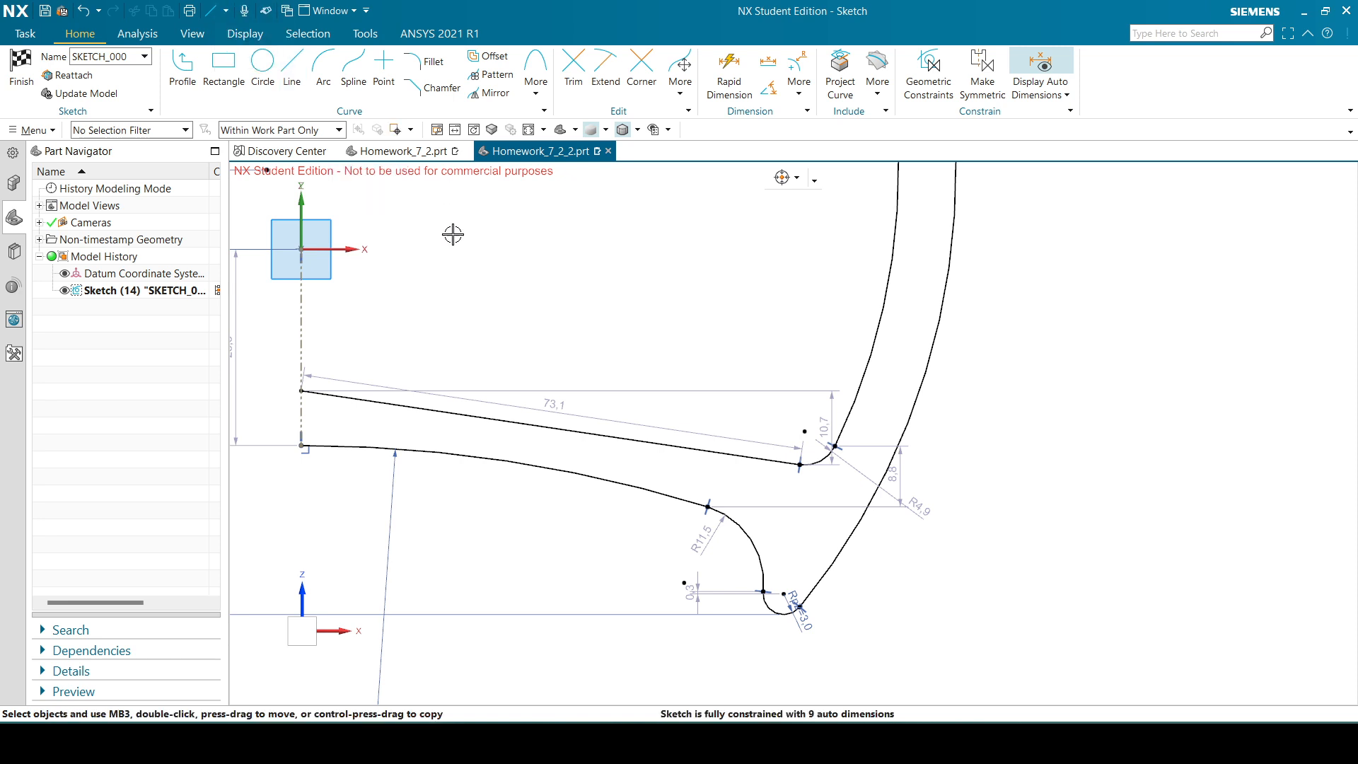
# - Align the inner base line's axis-side endpoint vertically with the sketch origin
pyautogui.click(301, 390)
pyautogui.click(302, 249)
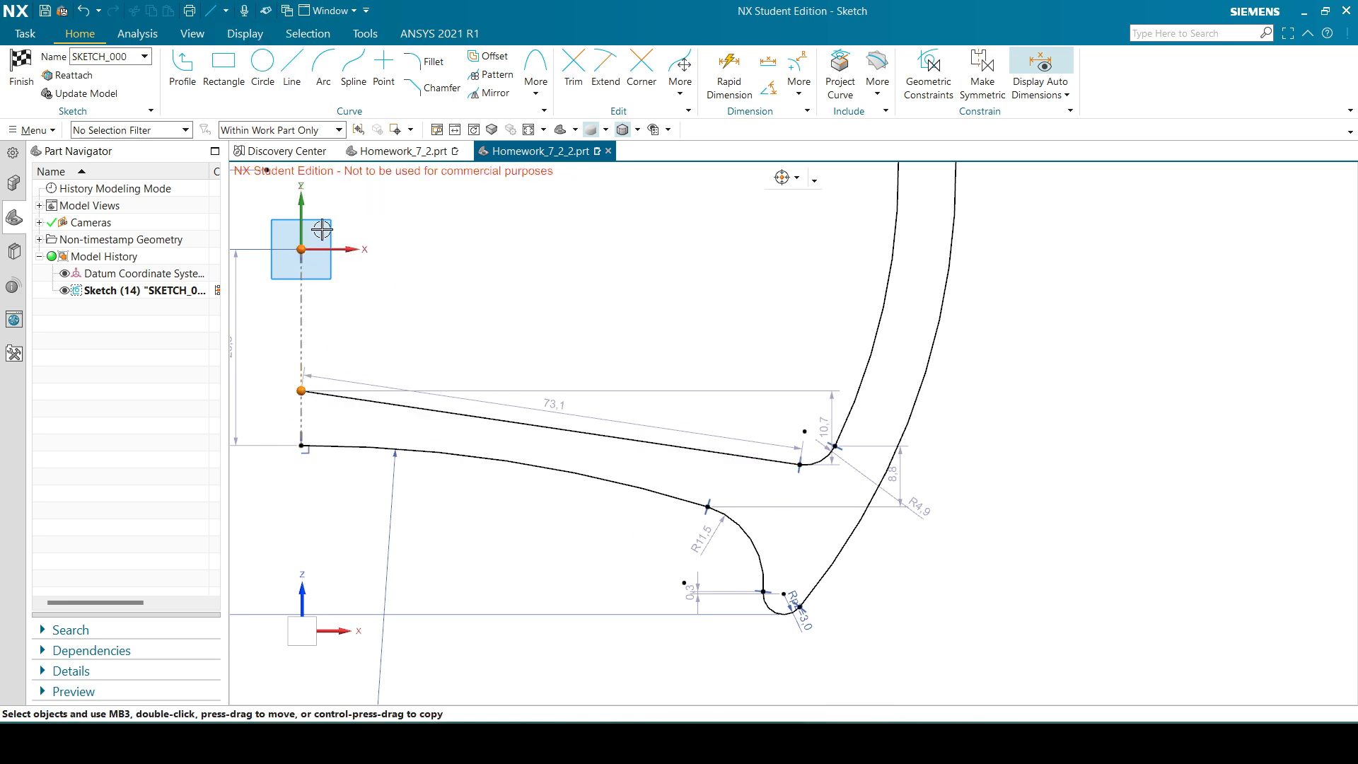
pyautogui.press('Escape')
pyautogui.click(301, 390)
pyautogui.click(302, 249)
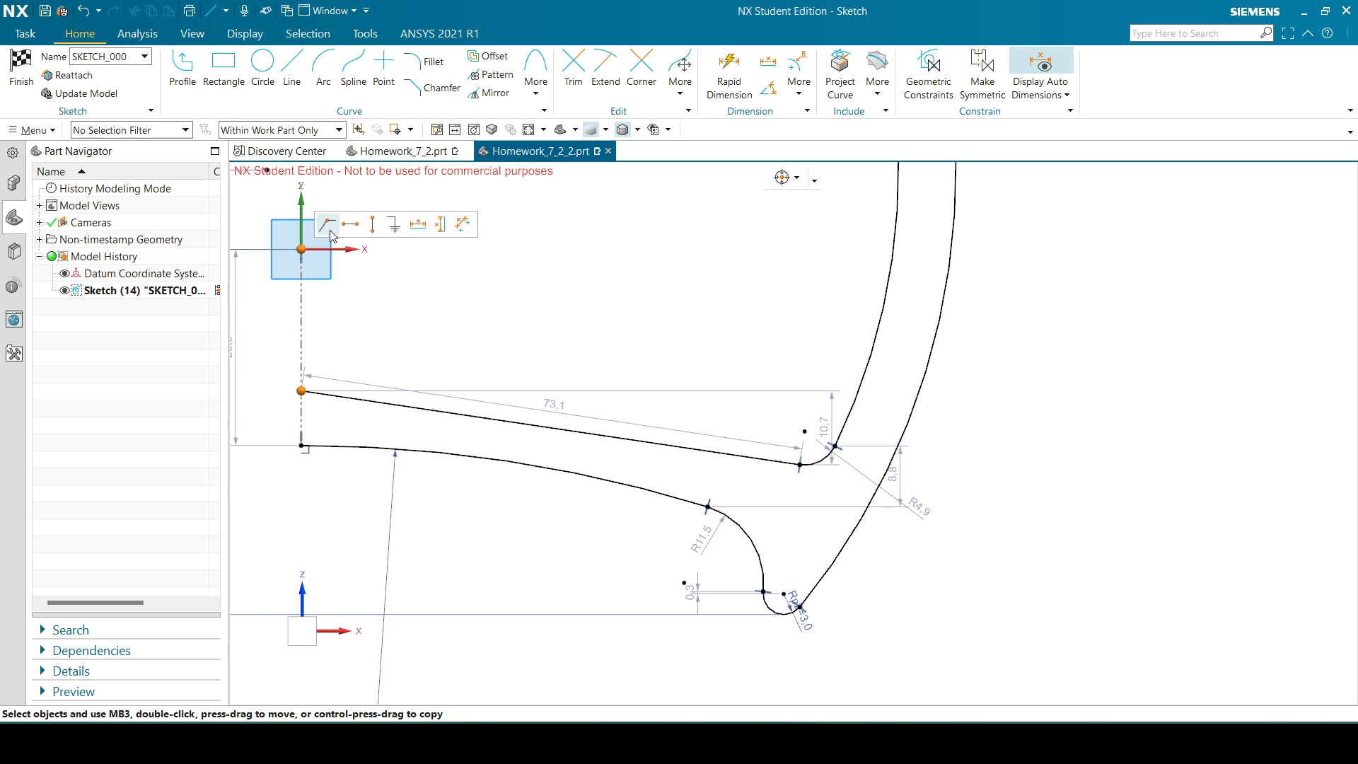
pyautogui.click(371, 225)
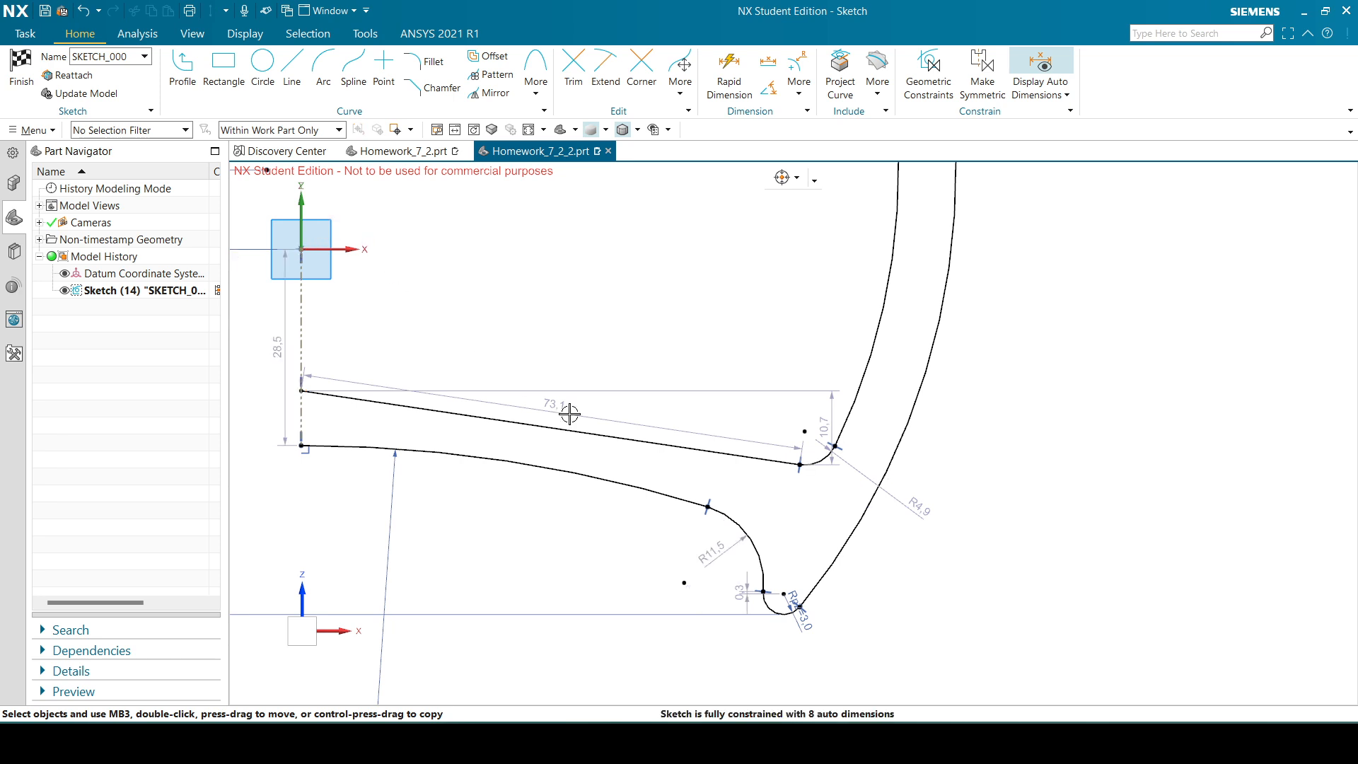
# - Make the inner base line horizontal and move it up, keeping it above the outer base arc
pyautogui.click(622, 431)
pyautogui.click(732, 411)
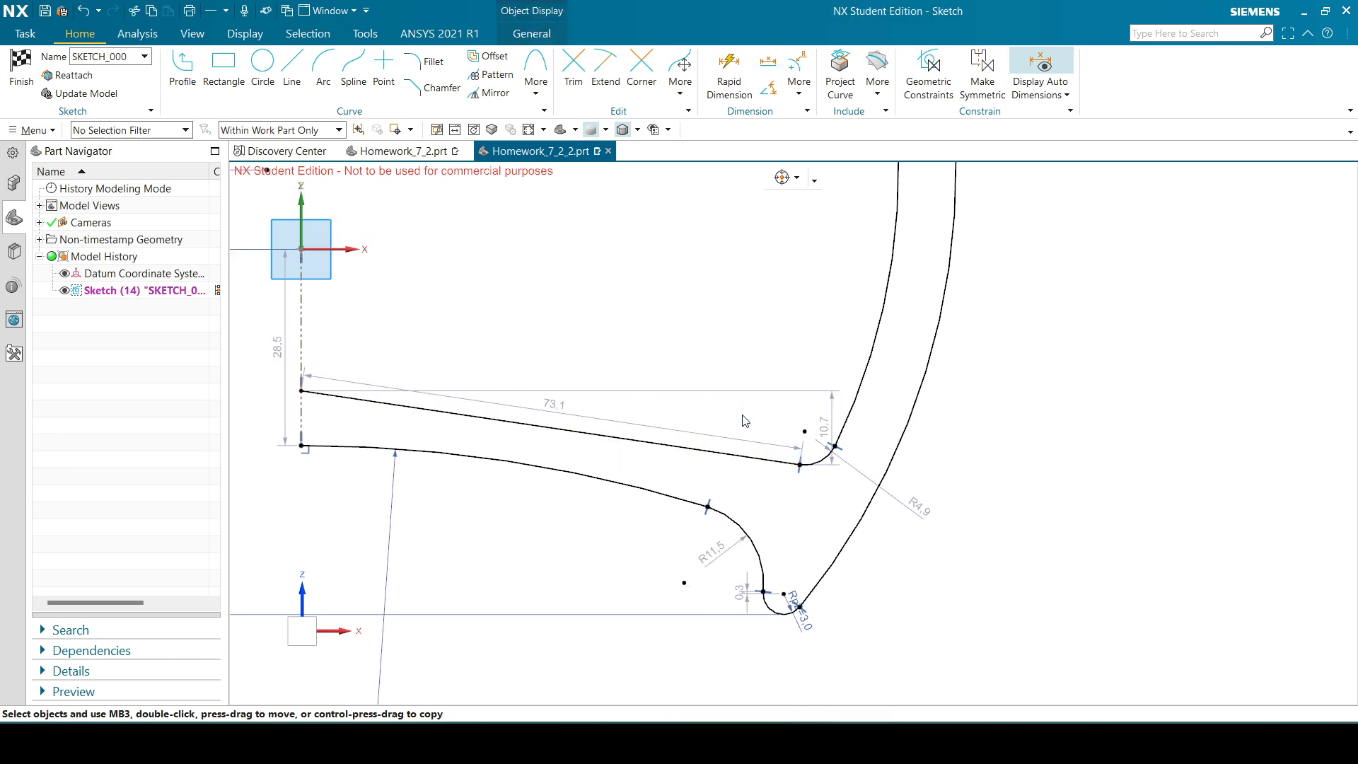
pyautogui.moveTo(589, 461); pyautogui.dragTo(582, 424)
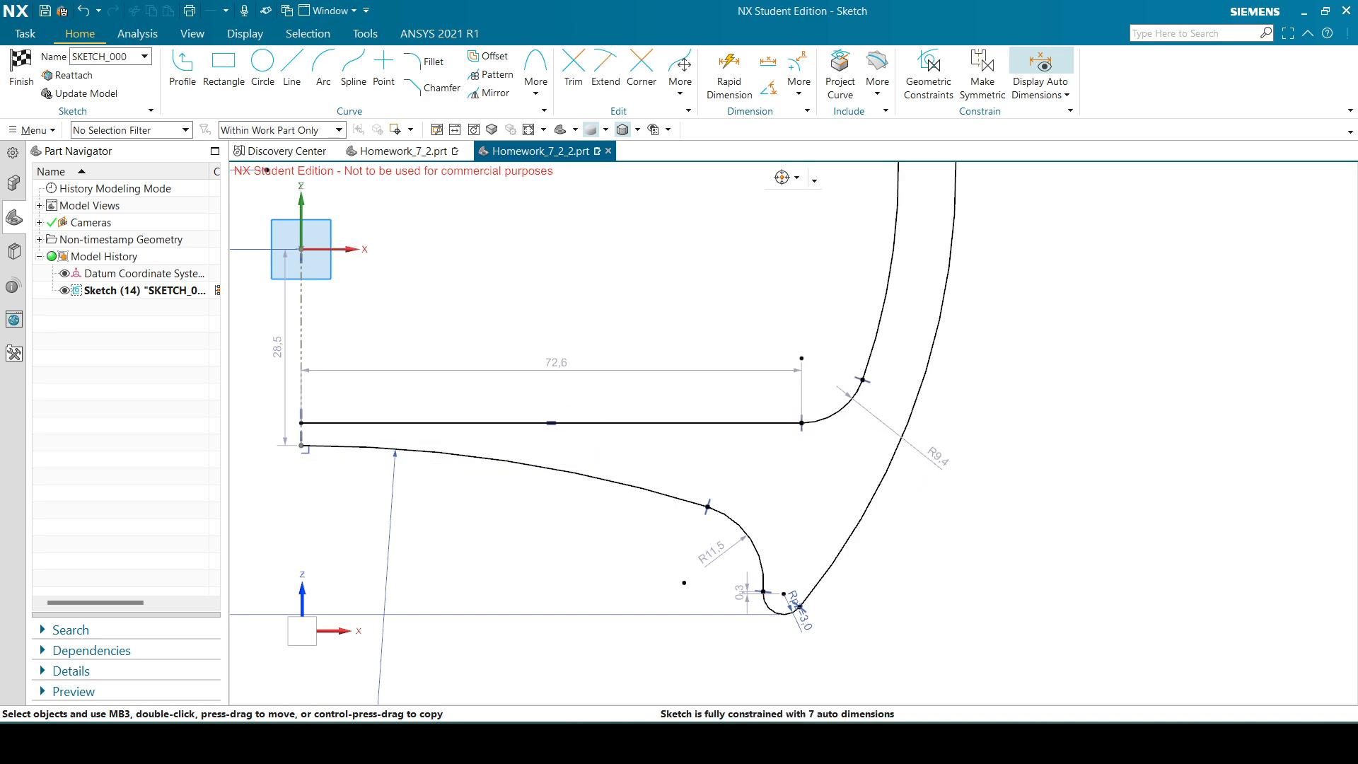
# - Consult Homework_7_2.png, set the inner corner arc's radius to 2 mm, and move the inner base line back above the outer base arc
pyautogui.click(664, 743)
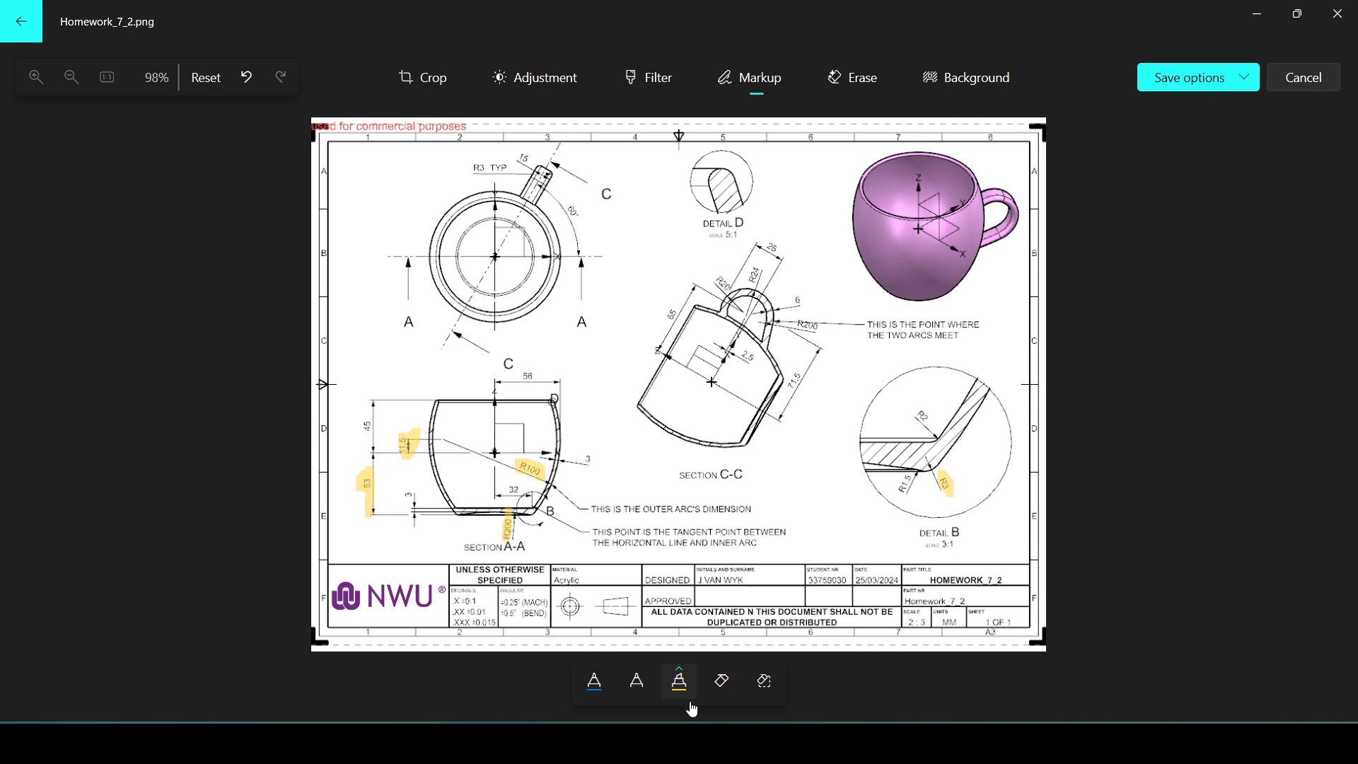
pyautogui.hotkey('alt', 'Tab')
pyautogui.press('d')
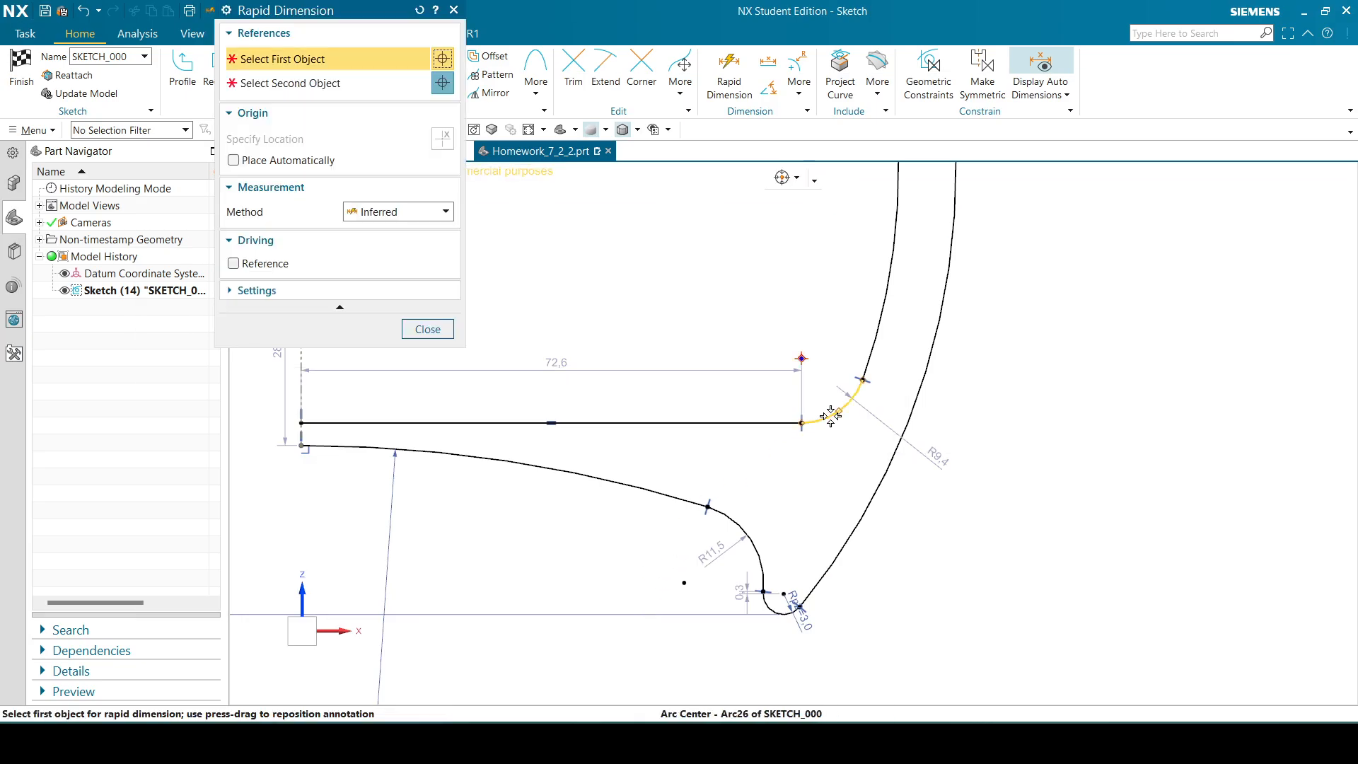
pyautogui.click(838, 410)
pyautogui.click(835, 370)
pyautogui.write('2')
pyautogui.press('Return')
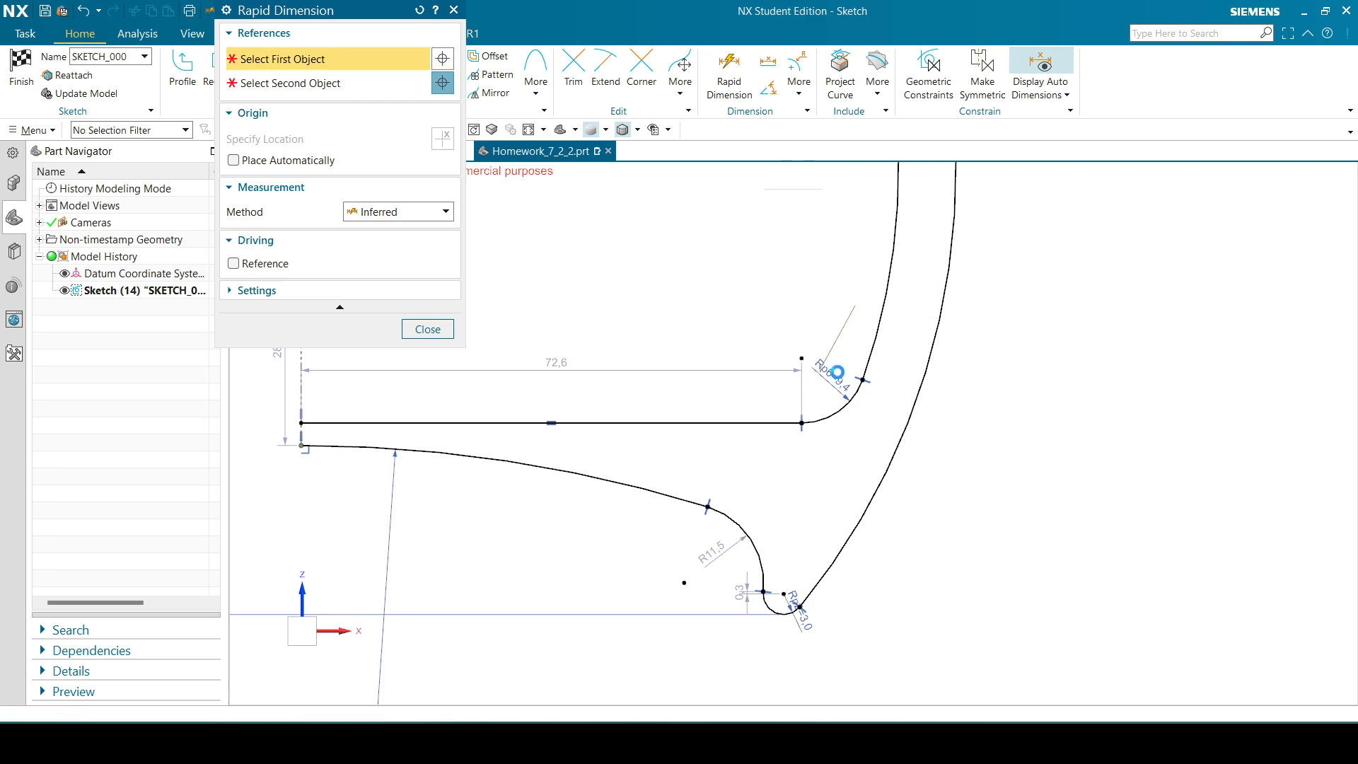
pyautogui.click(404, 330)
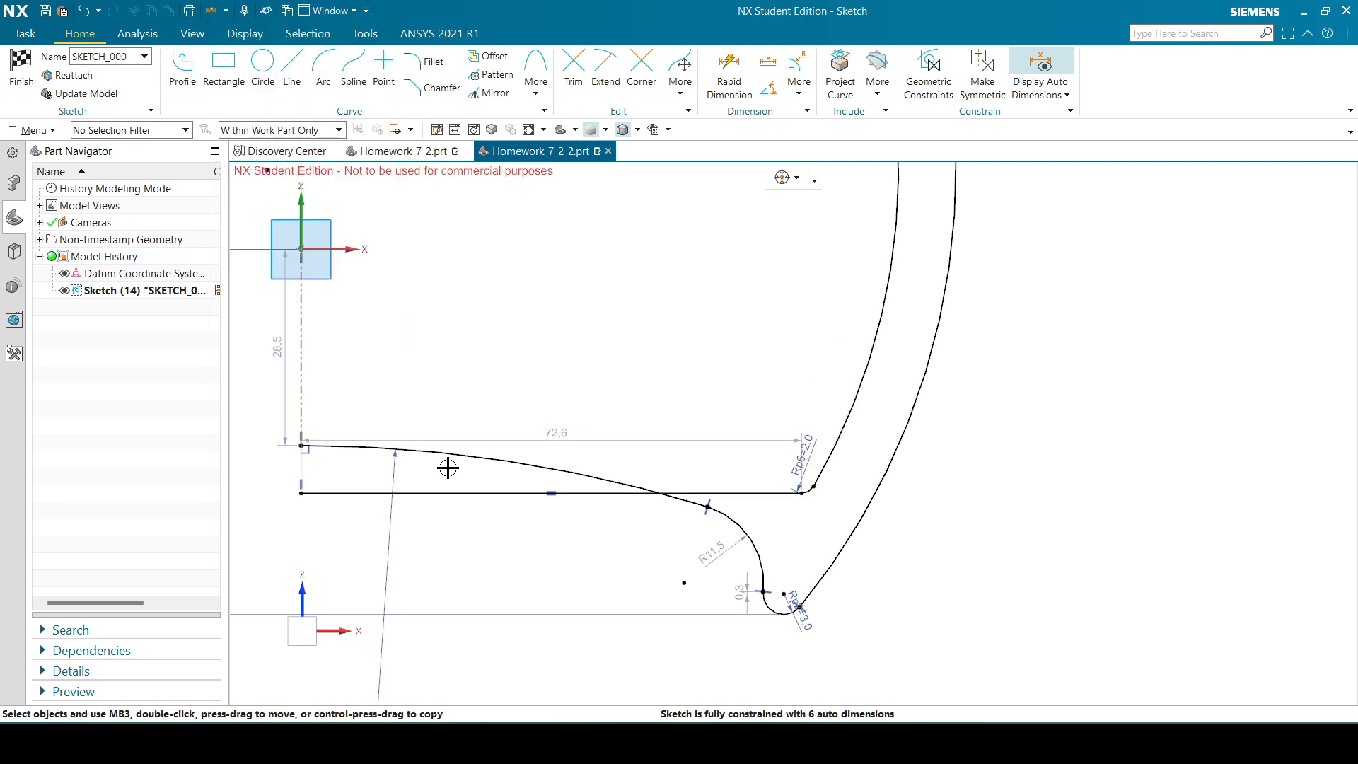
pyautogui.moveTo(451, 497)
pyautogui.mouseDown()
pyautogui.moveTo(449, 431)
pyautogui.moveTo(467, 412)
pyautogui.mouseUp()
# - Consult Homework_7_2.png and dimension the inner base line's horizontal length from the axis to the corner arc as 32 mm
pyautogui.click(488, 742)
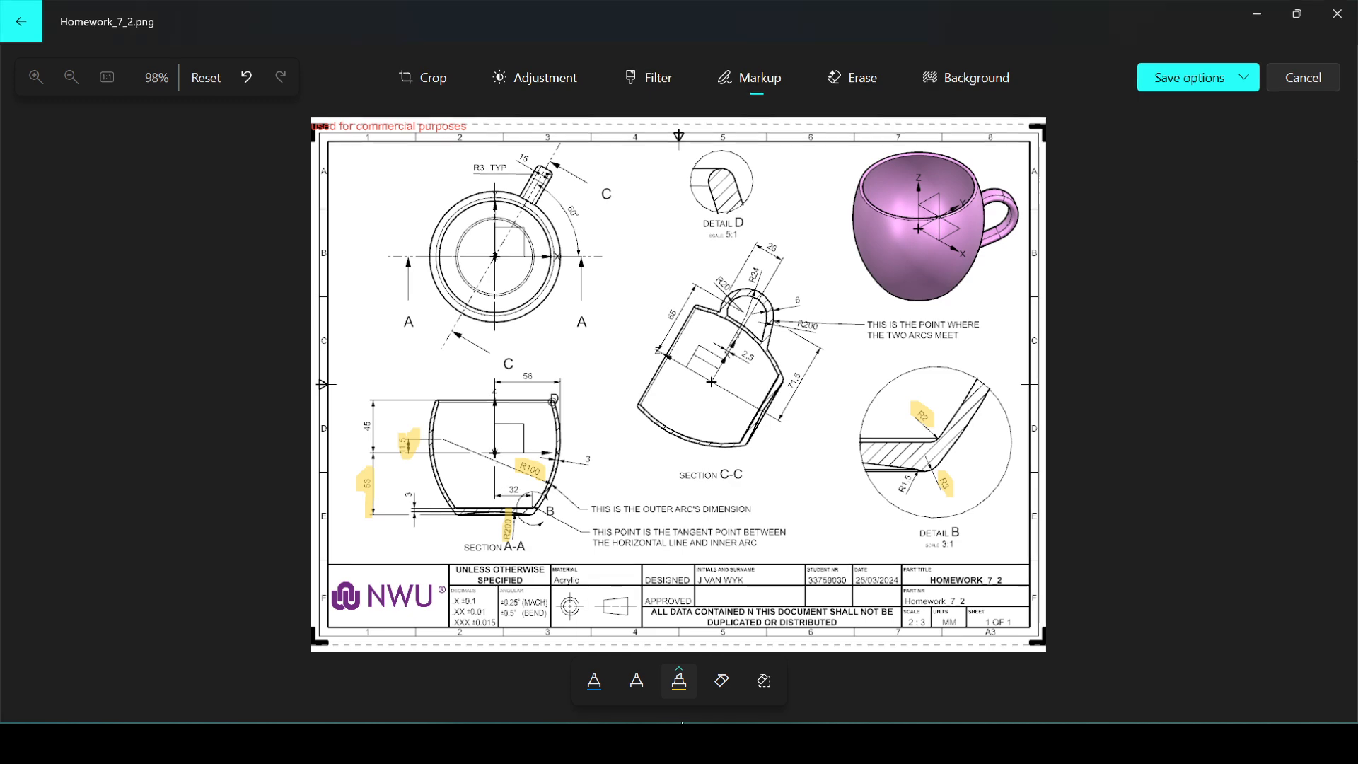
pyautogui.hotkey('alt', 'Tab')
pyautogui.press('d')
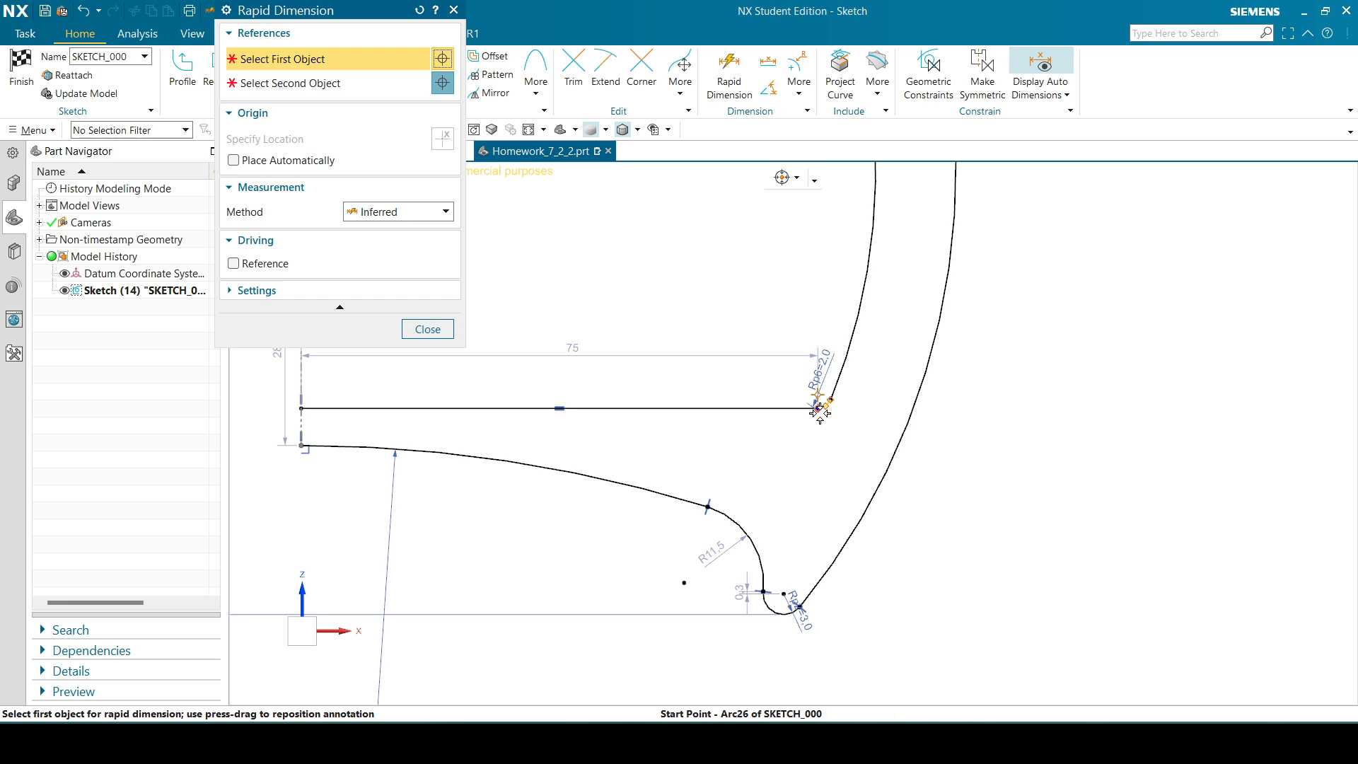
pyautogui.click(826, 409)
pyautogui.click(305, 410)
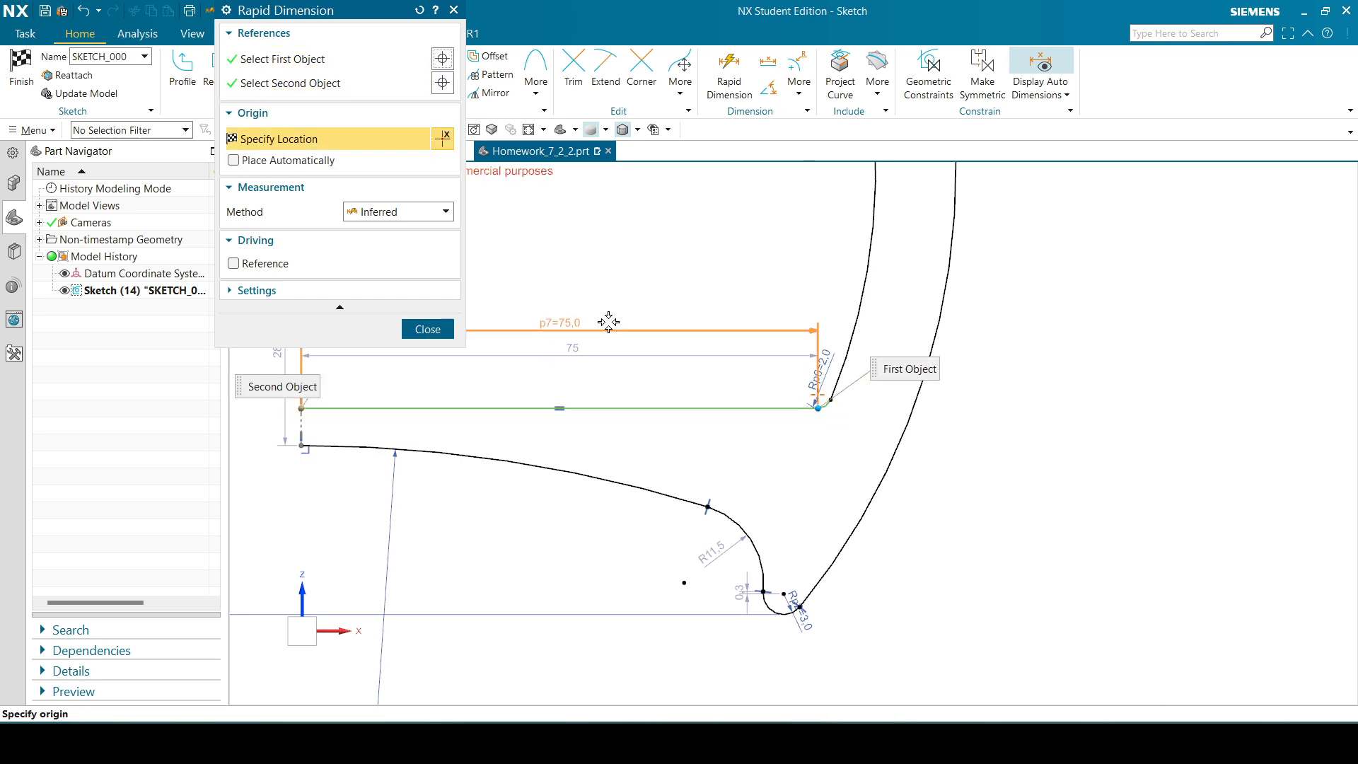
pyautogui.click(606, 319)
pyautogui.write('32')
pyautogui.press('Return')
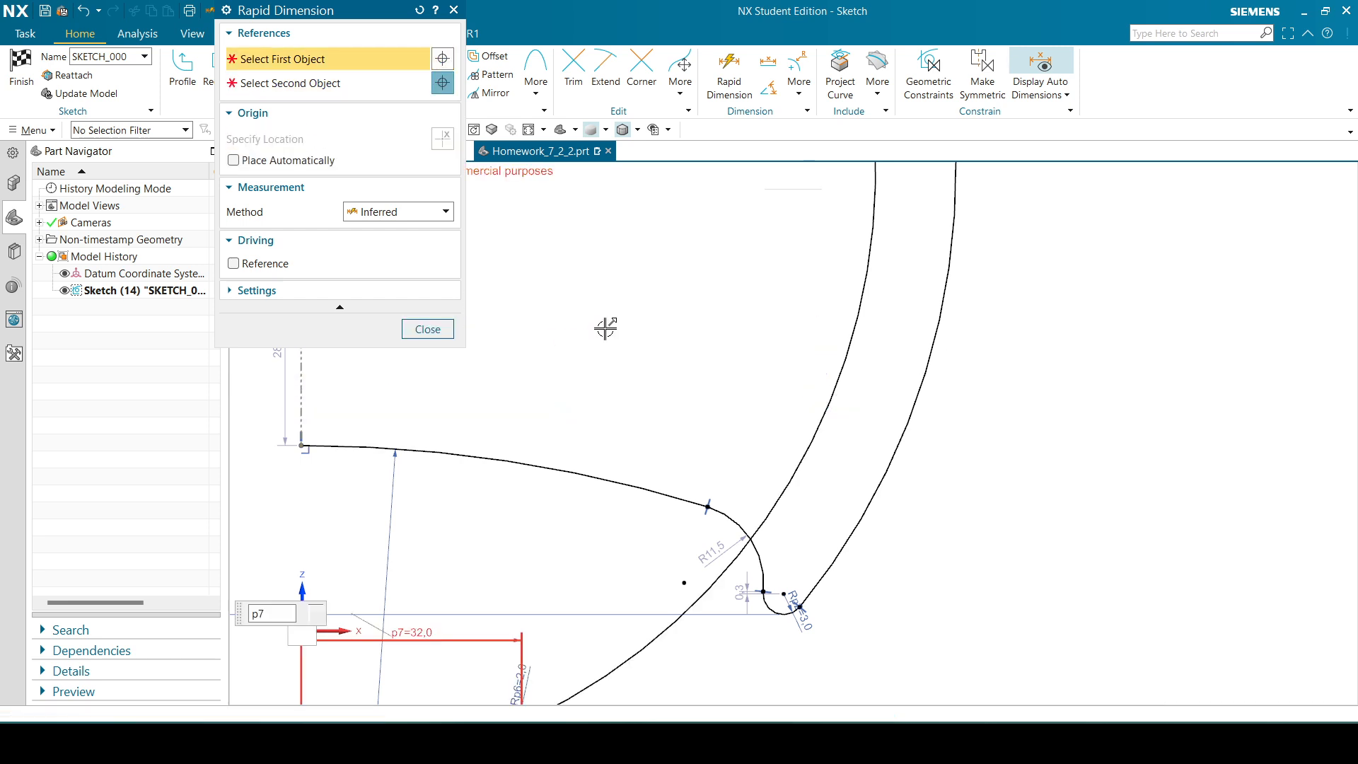
pyautogui.click(428, 329)
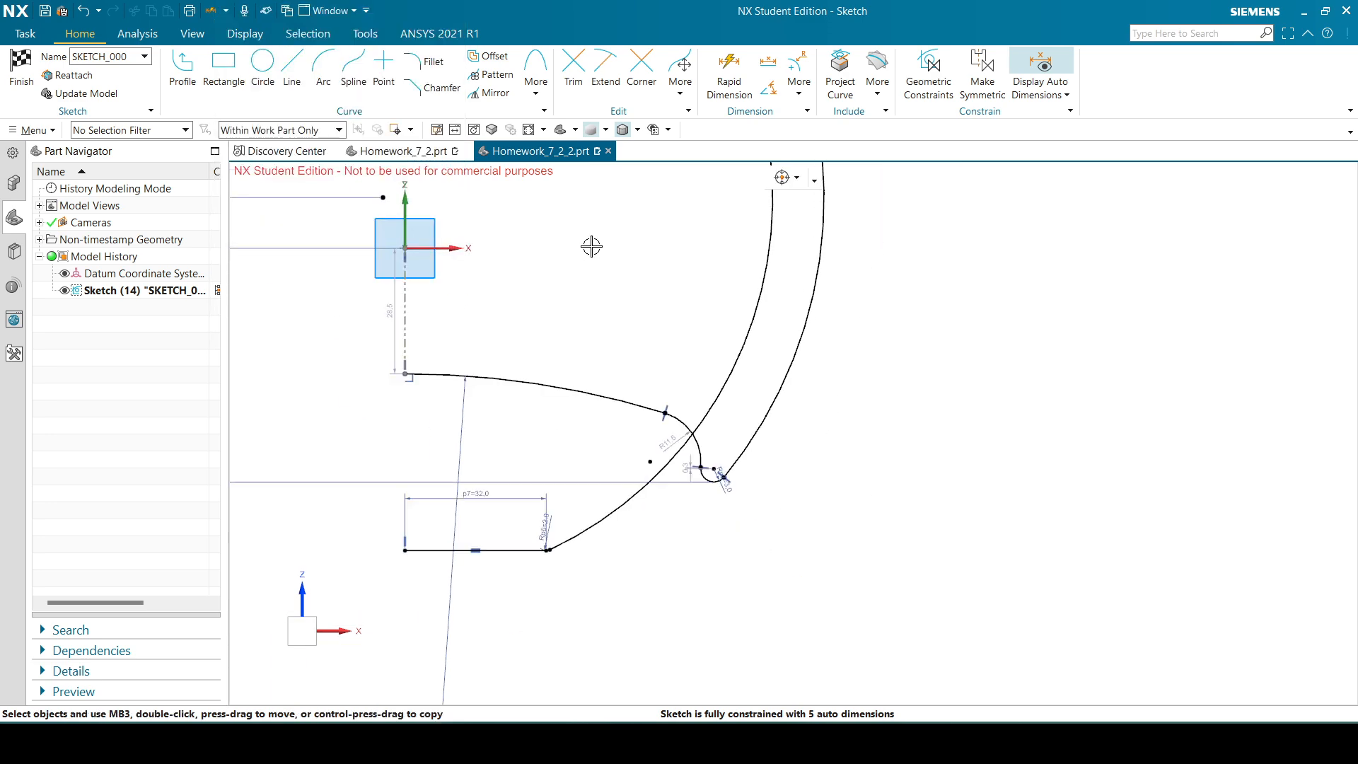
# - Move the inner base line above the outer base arc and reshape the inner side and rim arcs by pulling them toward the outer wall
pyautogui.moveTo(516, 551); pyautogui.dragTo(541, 343)
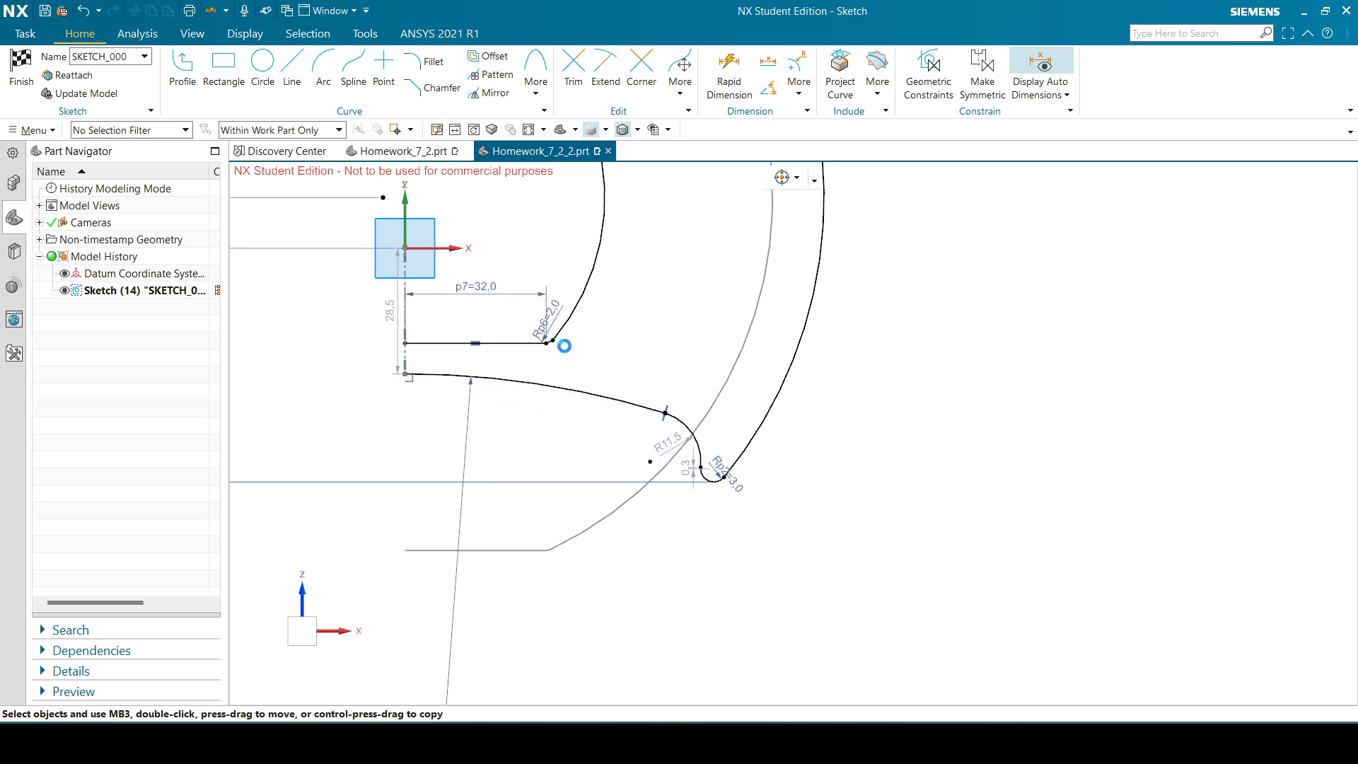
pyautogui.scroll(-4, 703, 599)
pyautogui.scroll(3, 698, 576)
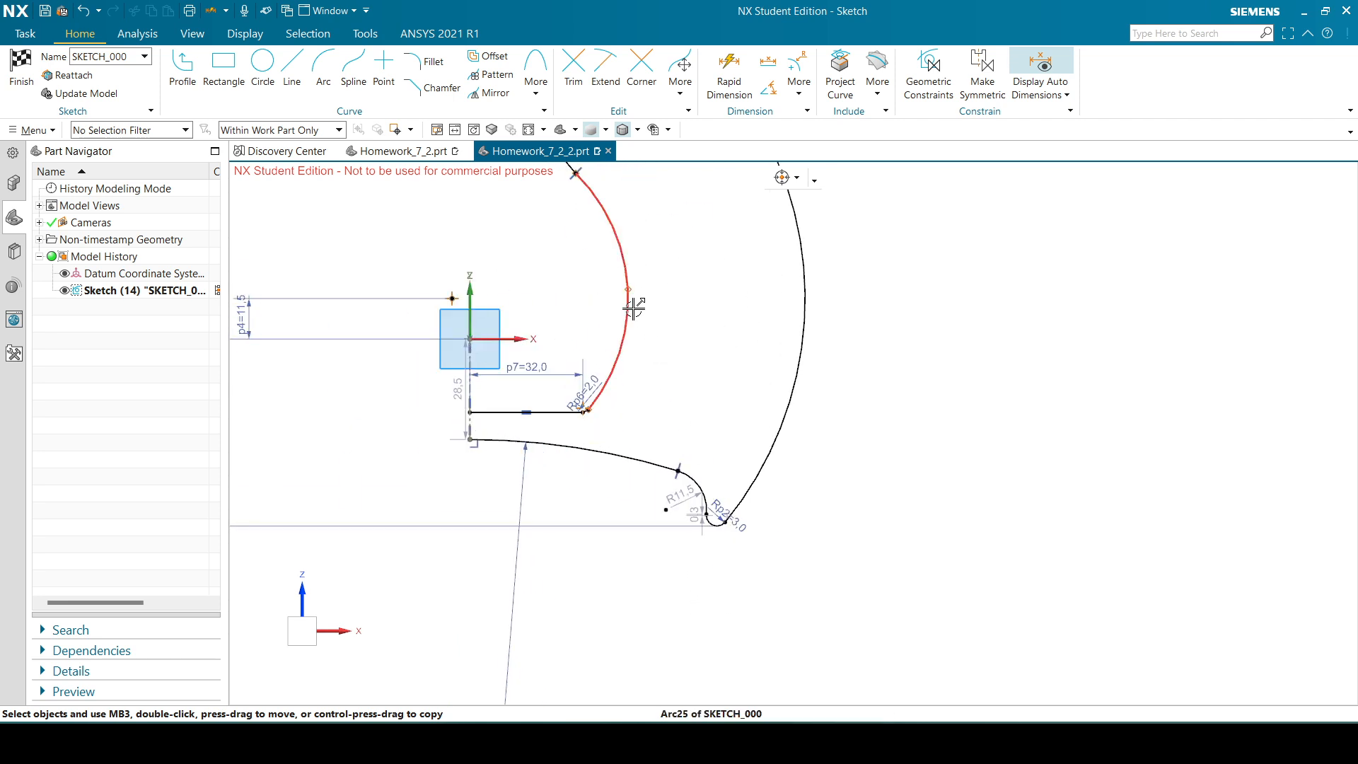
pyautogui.moveTo(632, 306)
pyautogui.mouseDown()
pyautogui.moveTo(663, 307)
pyautogui.moveTo(639, 304)
pyautogui.mouseUp()
pyautogui.scroll(-2, 762, 552)
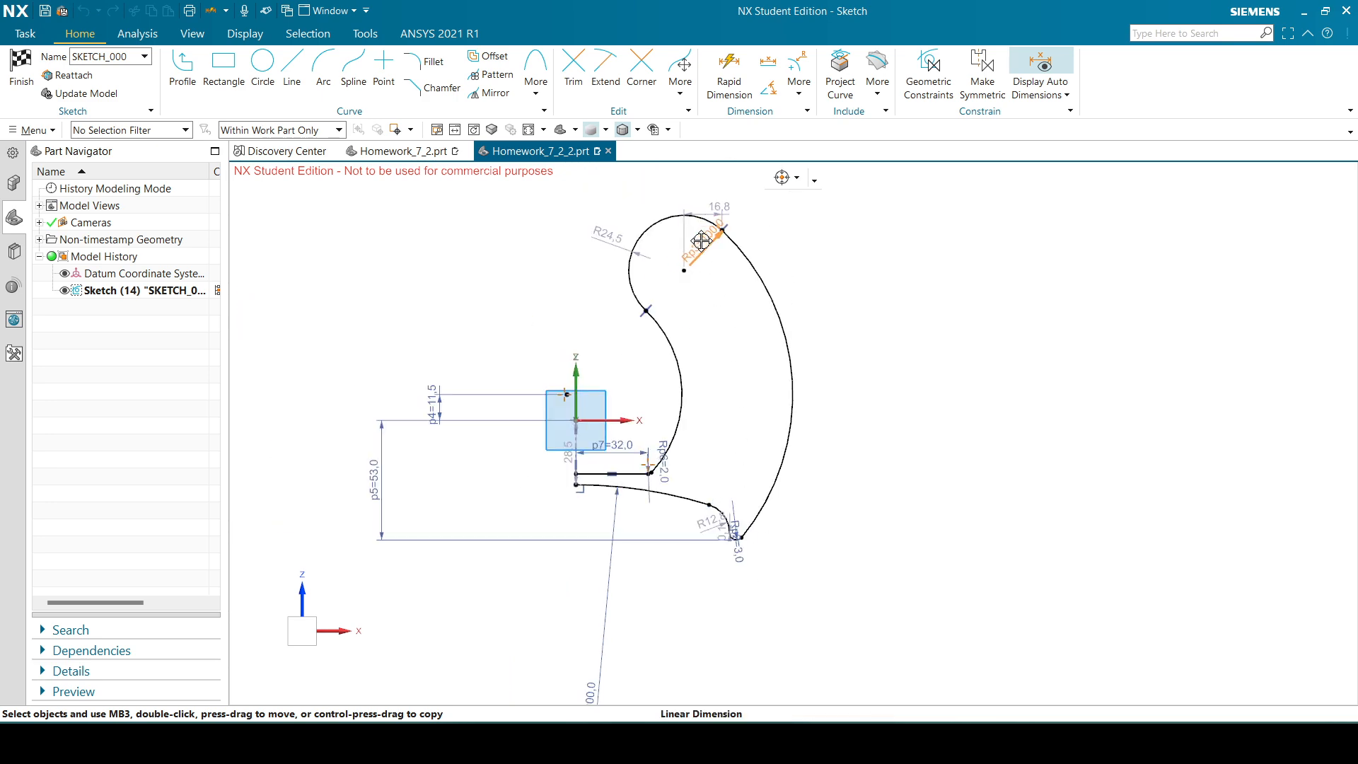
pyautogui.moveTo(646, 234); pyautogui.dragTo(724, 387)
pyautogui.scroll(2, 631, 370)
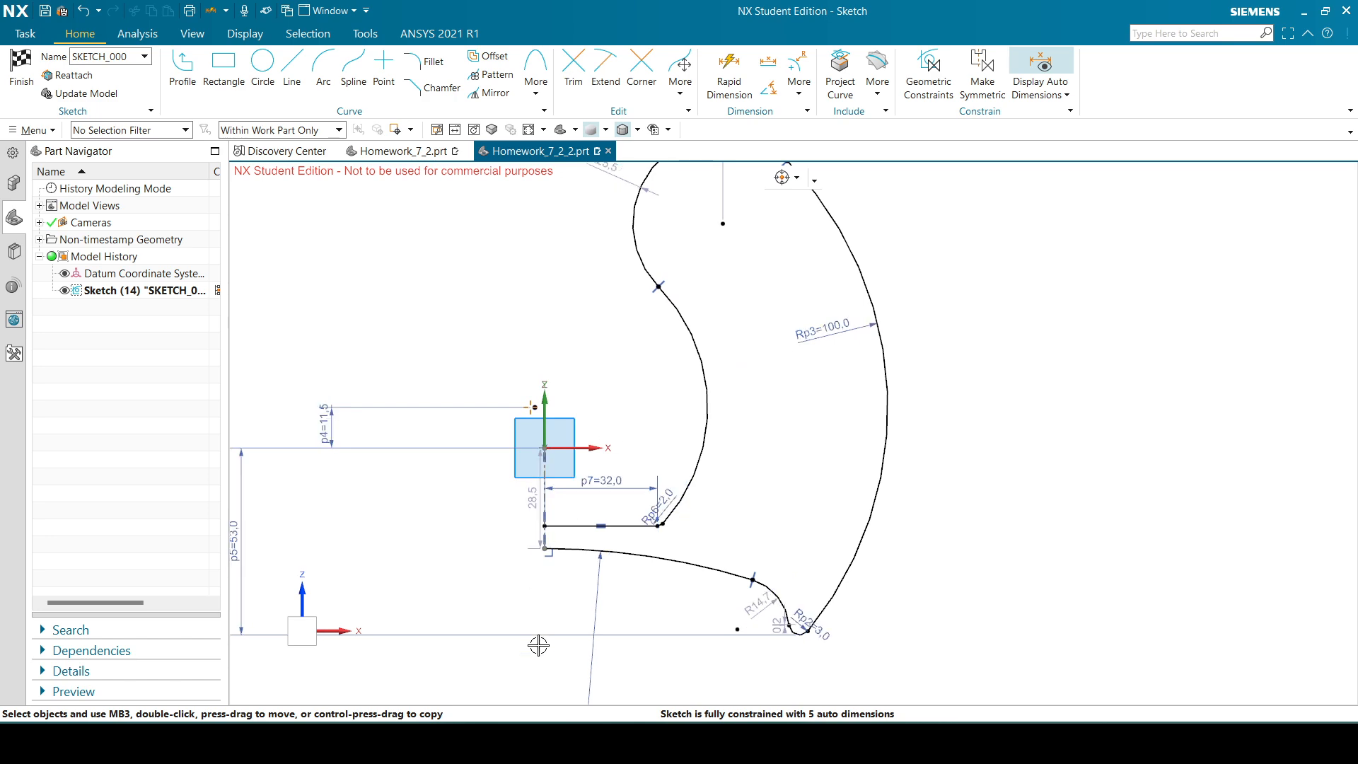
# - Consult Homework_7_2.png for the wall thickness and try to dimension the gap between the inner and outer side arcs
pyautogui.click(537, 743)
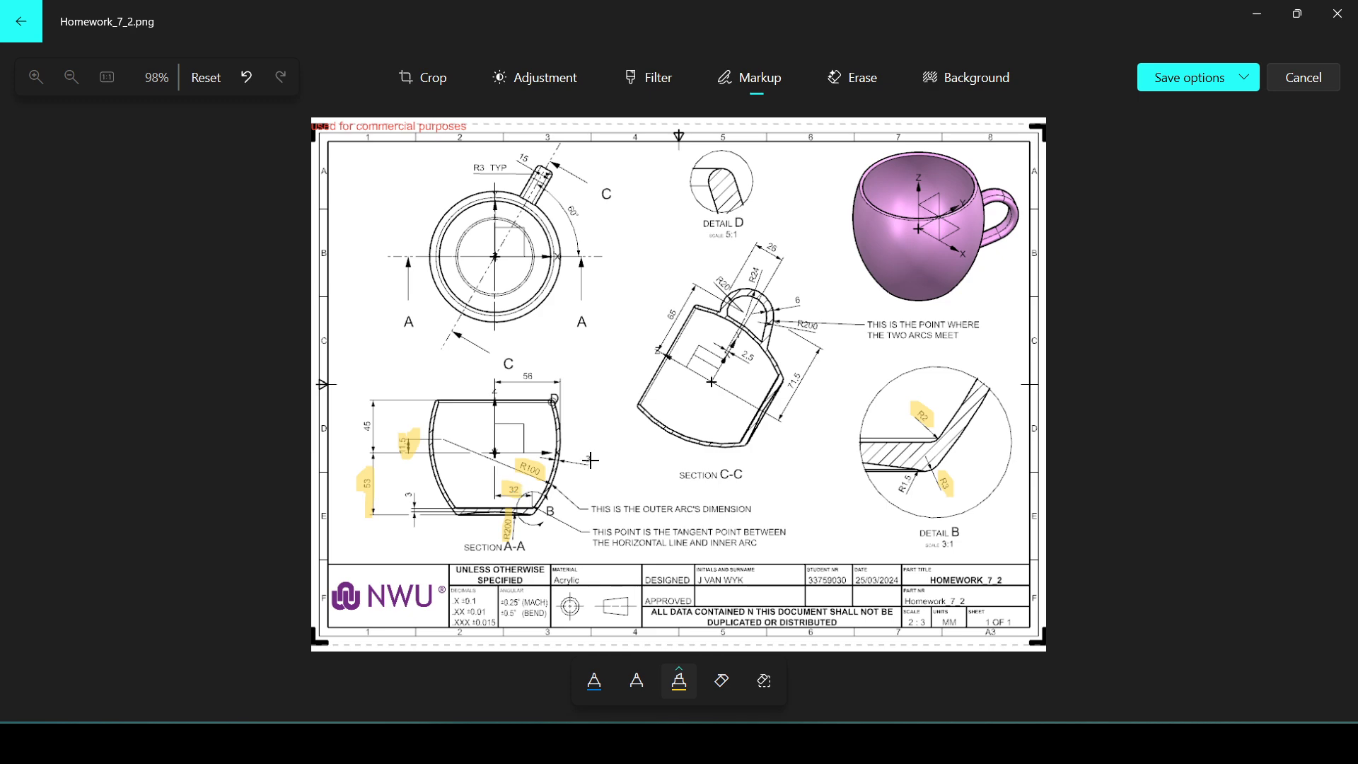
pyautogui.click(701, 742)
pyautogui.click(729, 70)
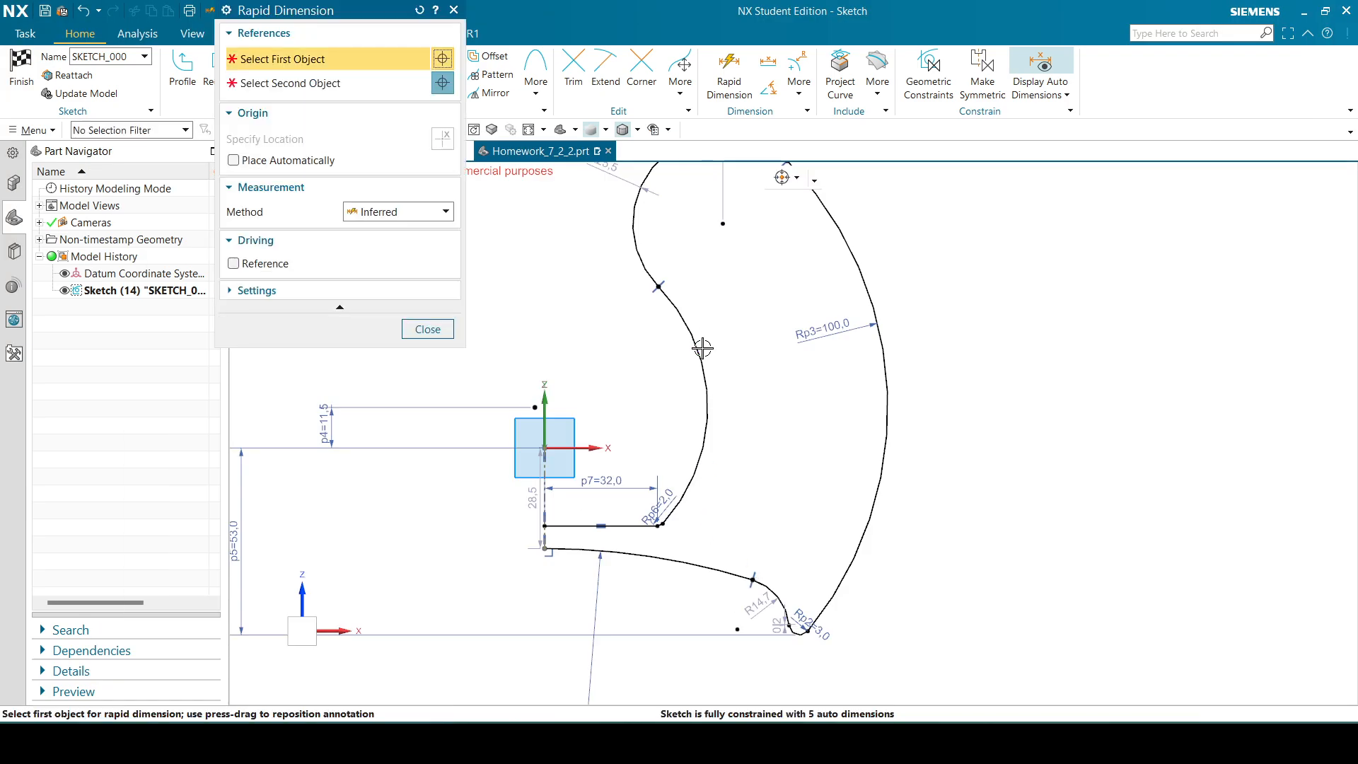
pyautogui.click(701, 351)
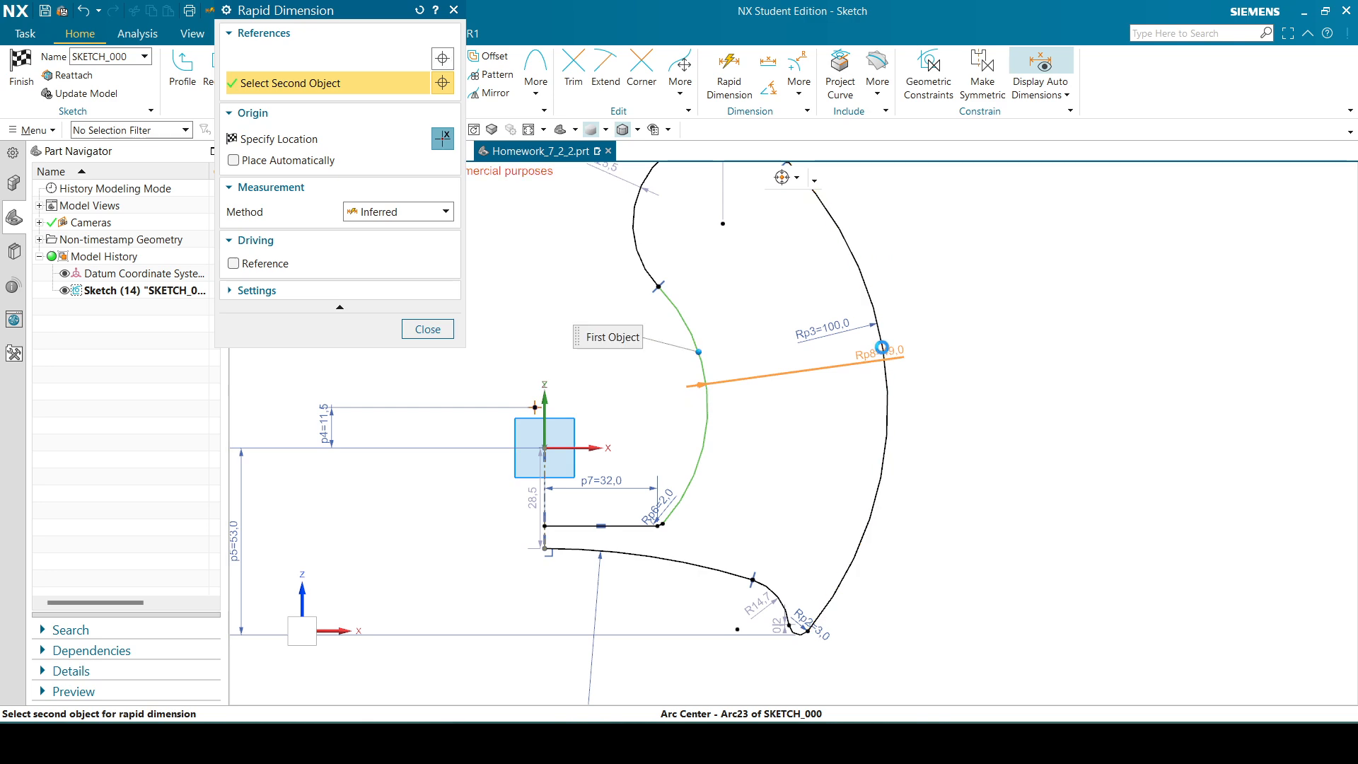
pyautogui.click(885, 344)
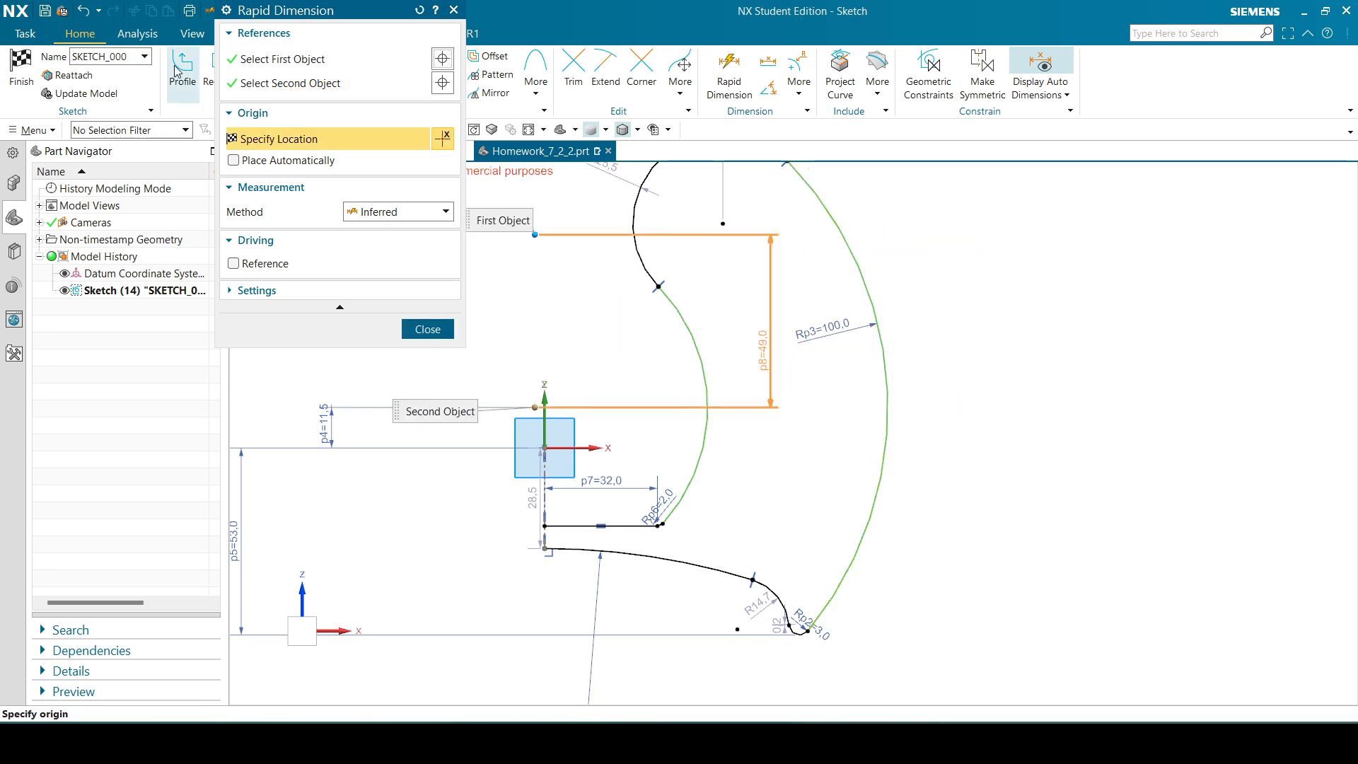
pyautogui.click(419, 10)
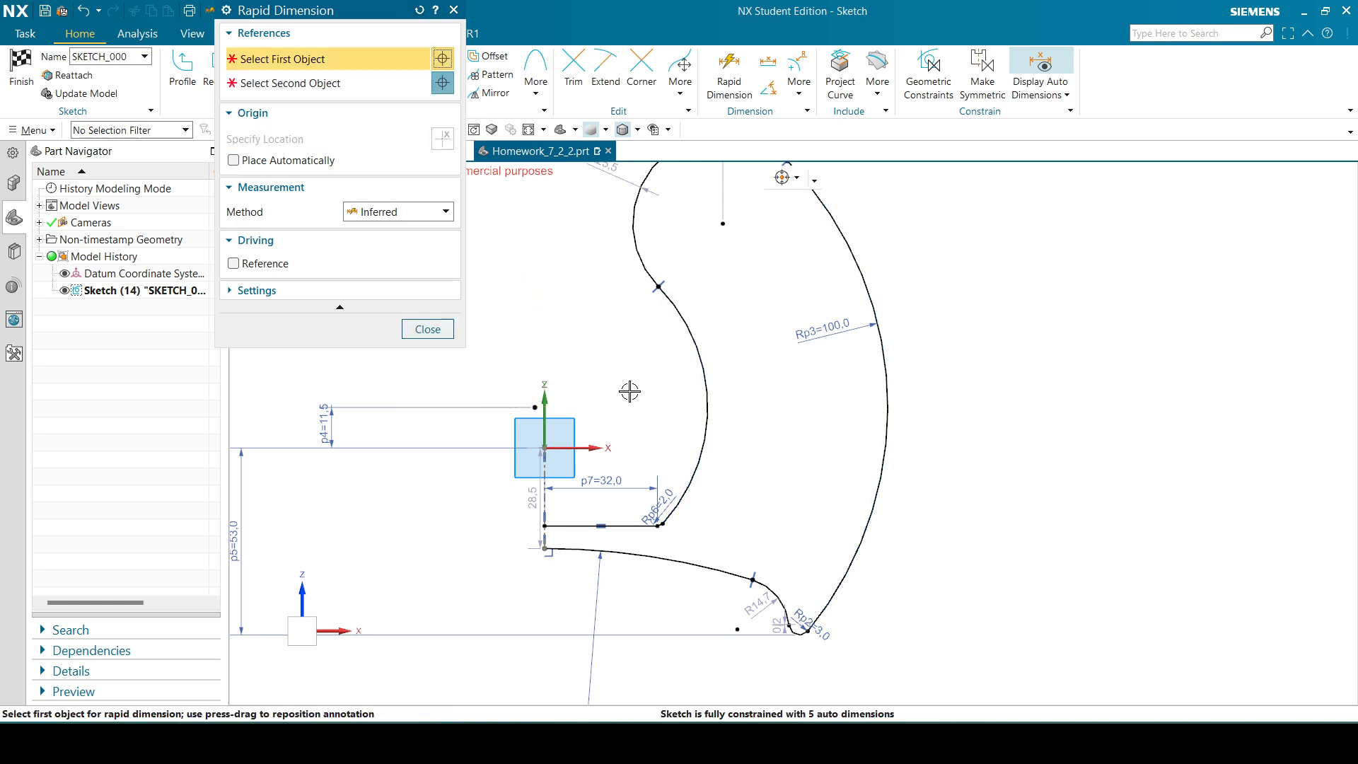
# - Dimension the horizontal gap between the inner and outer side arcs as 3 mm
pyautogui.click(707, 404)
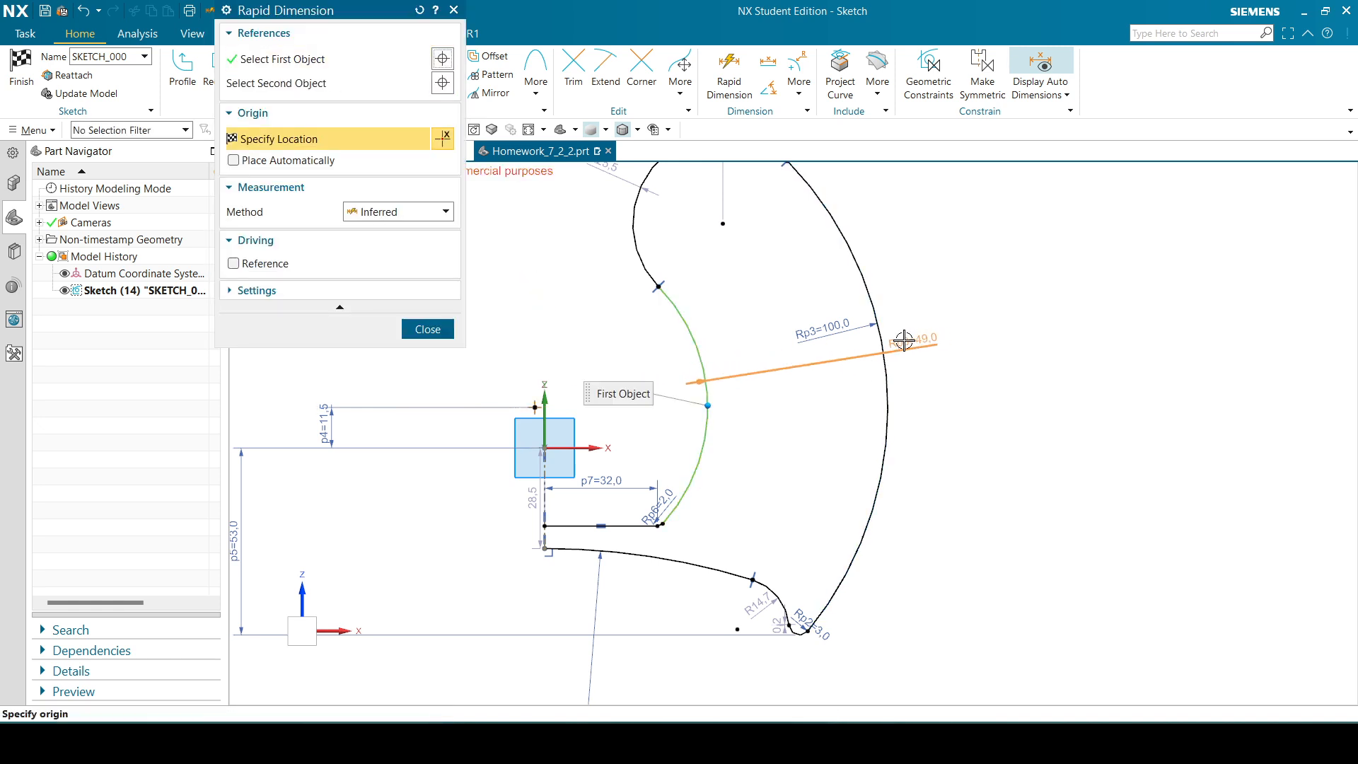
pyautogui.click(888, 406)
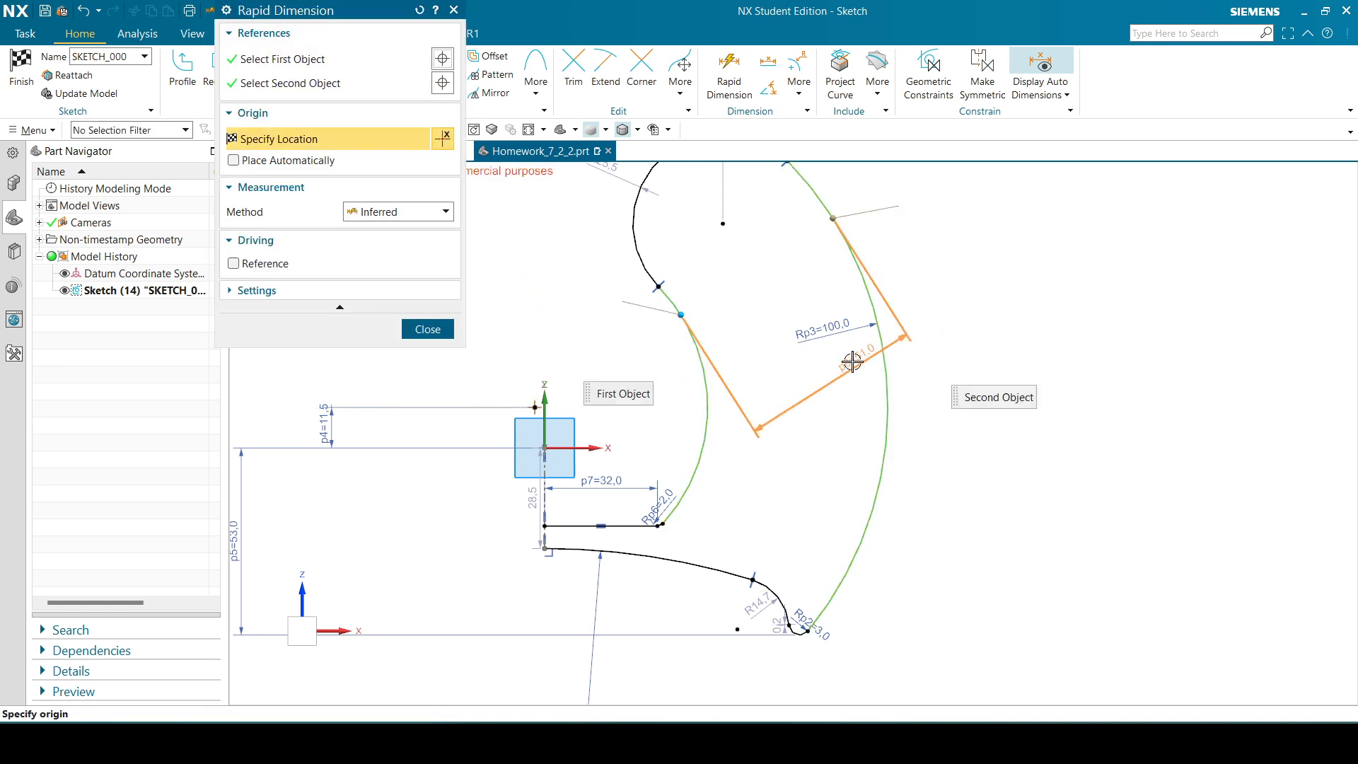
pyautogui.click(852, 363)
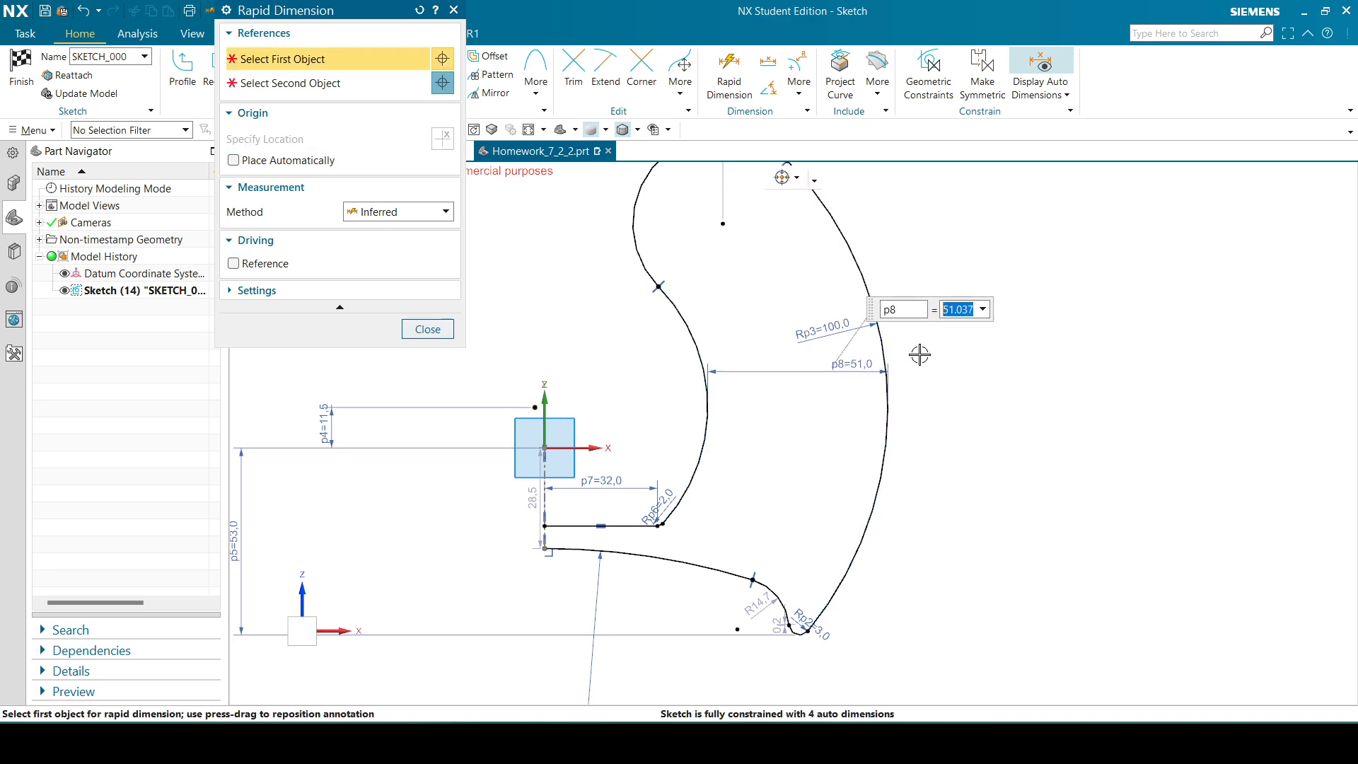
pyautogui.write('3')
pyautogui.press('Return')
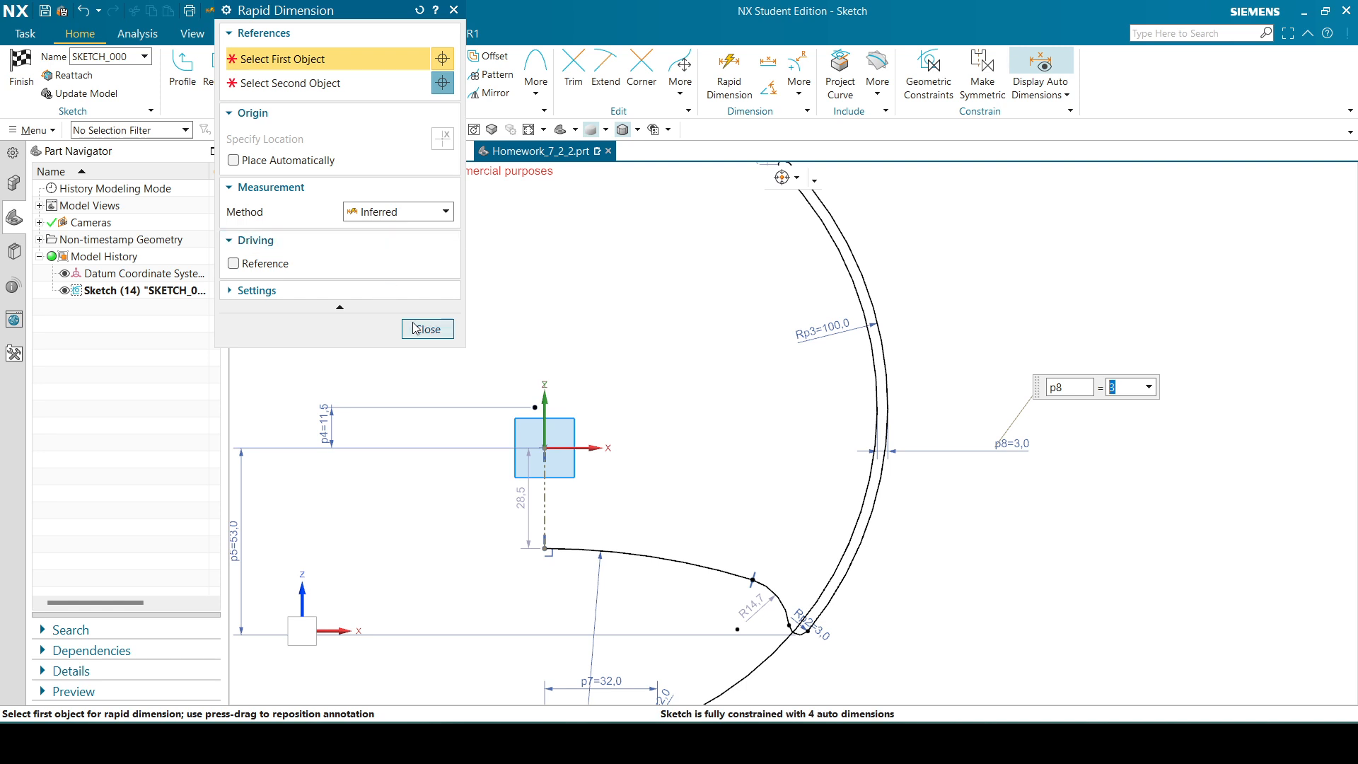
pyautogui.click(424, 329)
# - Try to move the inner base line up above the outer base arc and restore the distorted foot curves
pyautogui.scroll(-2, 709, 312)
pyautogui.moveTo(661, 580); pyautogui.dragTo(693, 451)
pyautogui.scroll(3, 693, 450)
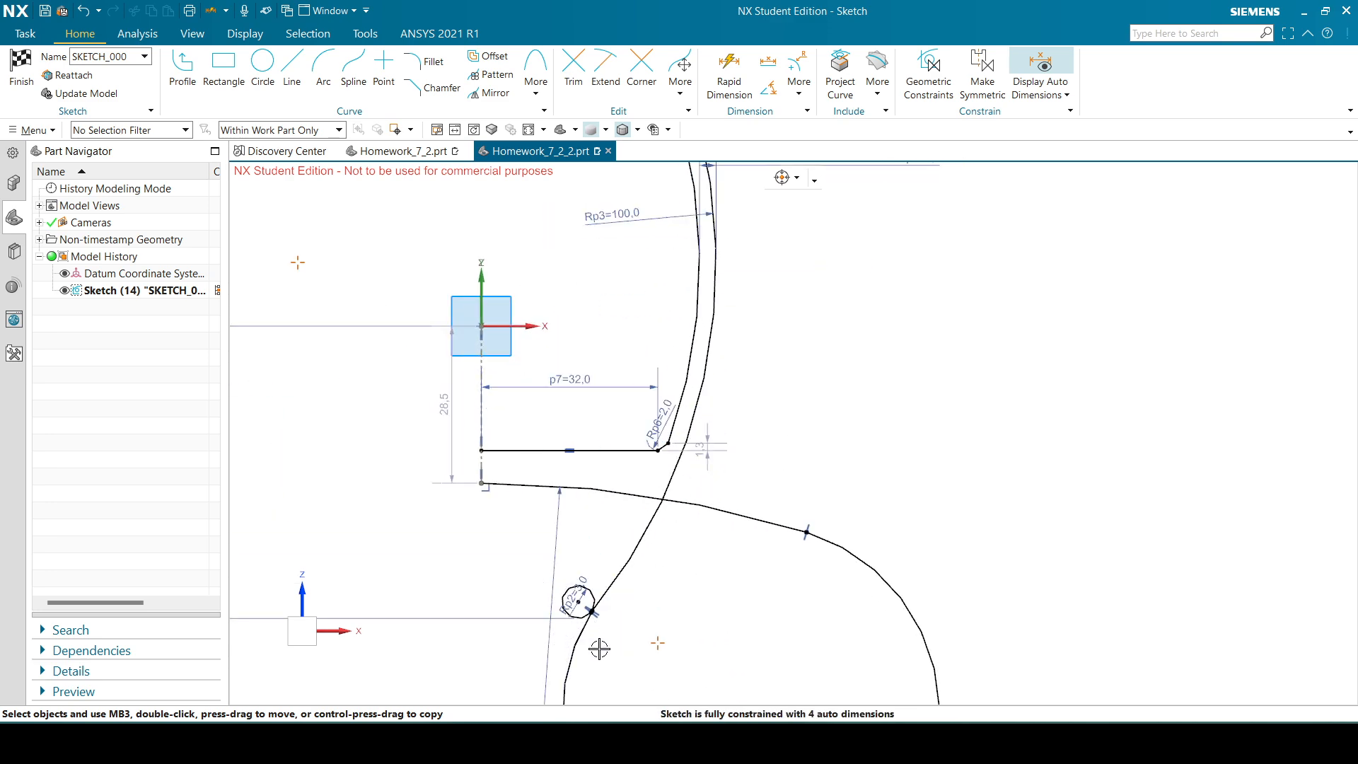
pyautogui.moveTo(686, 558)
pyautogui.mouseDown()
pyautogui.moveTo(682, 509)
pyautogui.moveTo(718, 464)
pyautogui.moveTo(780, 546)
pyautogui.mouseUp()
pyautogui.scroll(3, 842, 521)
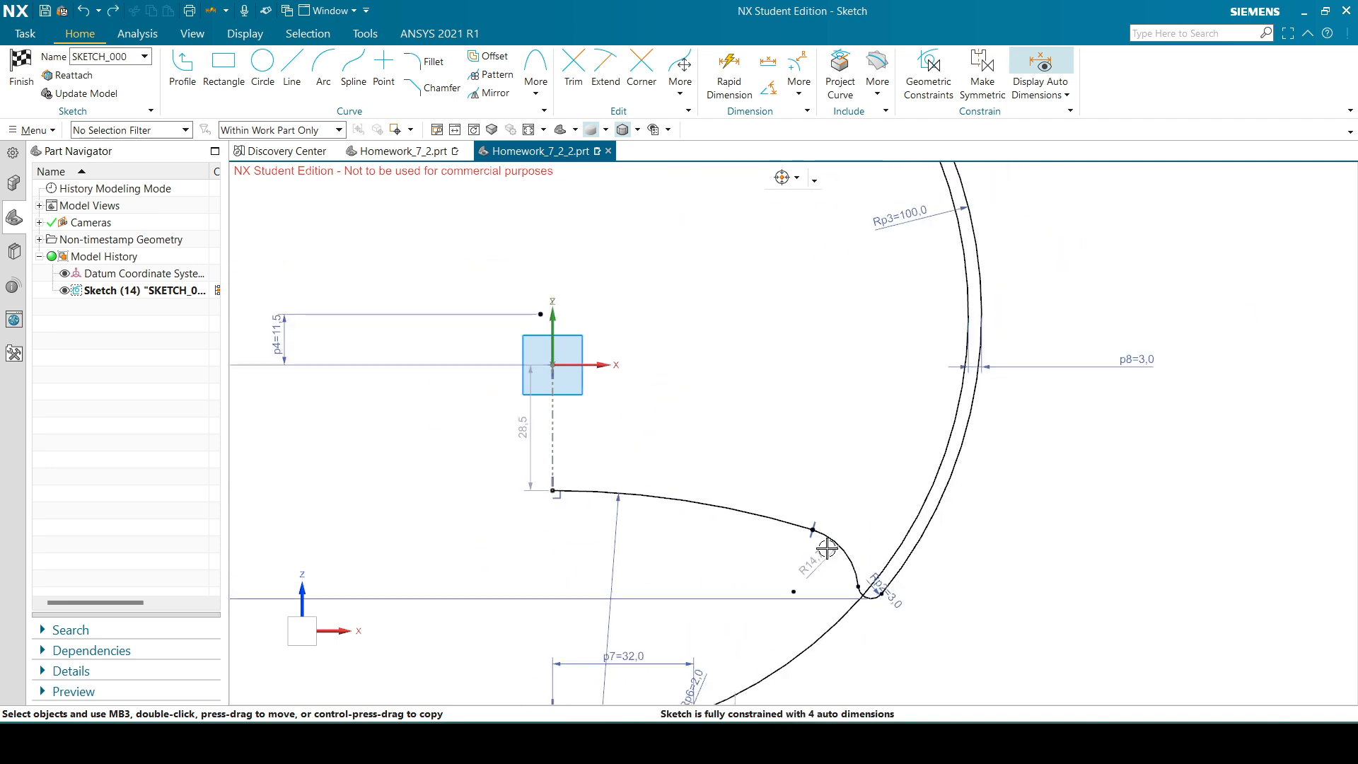
# - Shift the inner base corner outward and examine where the inner side arc crosses the R3 foot arc
pyautogui.moveTo(695, 682)
pyautogui.mouseDown()
pyautogui.moveTo(793, 661)
pyautogui.moveTo(809, 613)
pyautogui.moveTo(804, 645)
pyautogui.mouseUp()
pyautogui.scroll(-7, 806, 591)
pyautogui.scroll(-3, 805, 591)
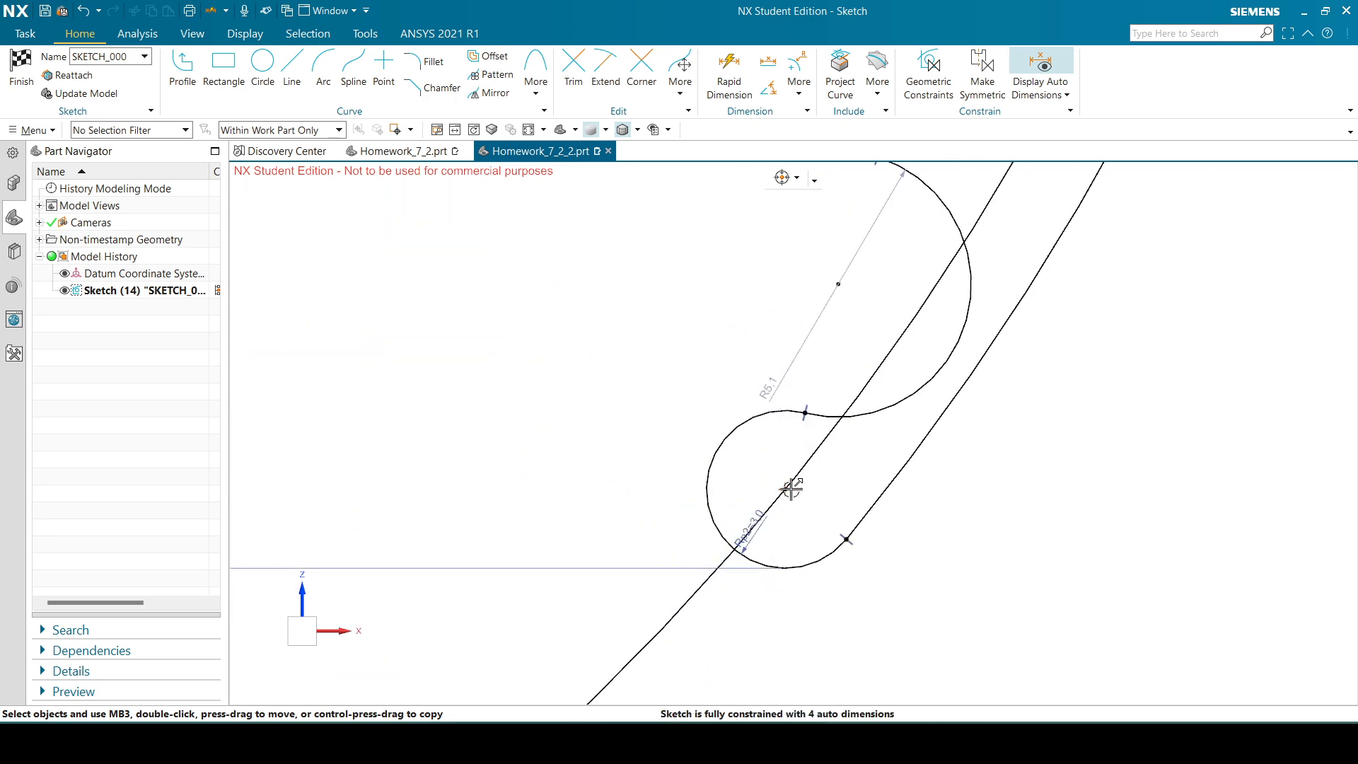
# - Try to reposition the R3 foot arc and side arcs near the foot, and undo these moves
pyautogui.moveTo(779, 475); pyautogui.dragTo(842, 462)
pyautogui.moveTo(721, 597)
pyautogui.mouseDown()
pyautogui.moveTo(771, 549)
pyautogui.moveTo(1094, 494)
pyautogui.mouseUp()
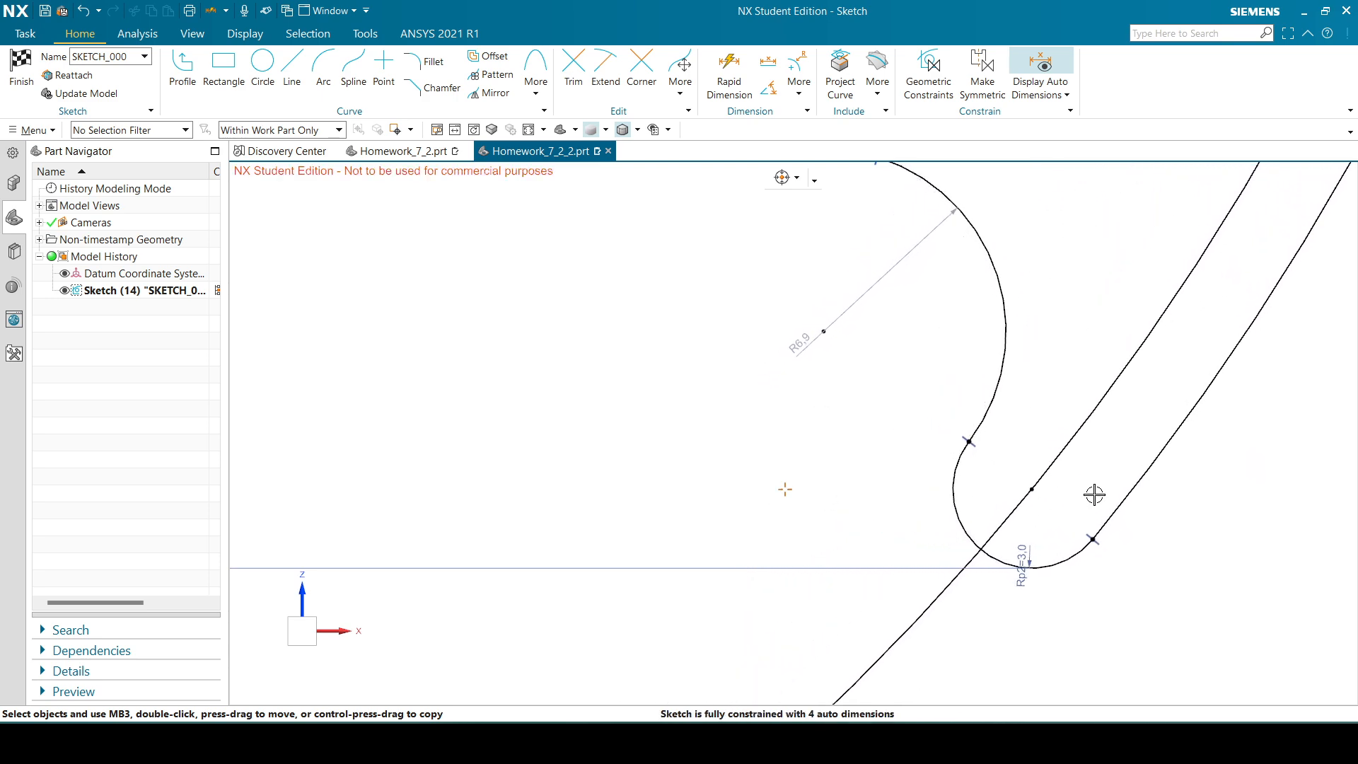
pyautogui.moveTo(1078, 432)
pyautogui.mouseDown()
pyautogui.moveTo(1033, 418)
pyautogui.moveTo(915, 443)
pyautogui.moveTo(978, 476)
pyautogui.mouseUp()
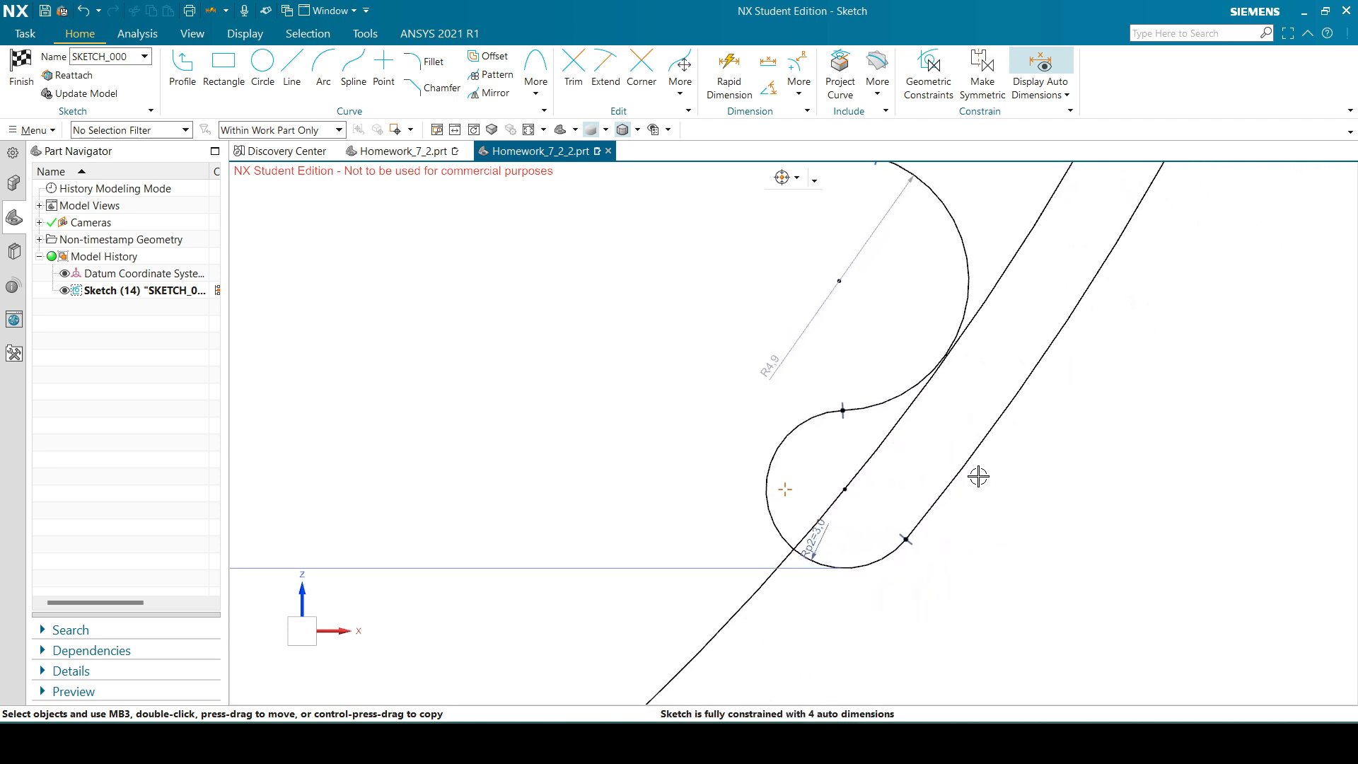
pyautogui.hotkey('ctrl', 'z')
pyautogui.hotkey('ctrl', 'z')
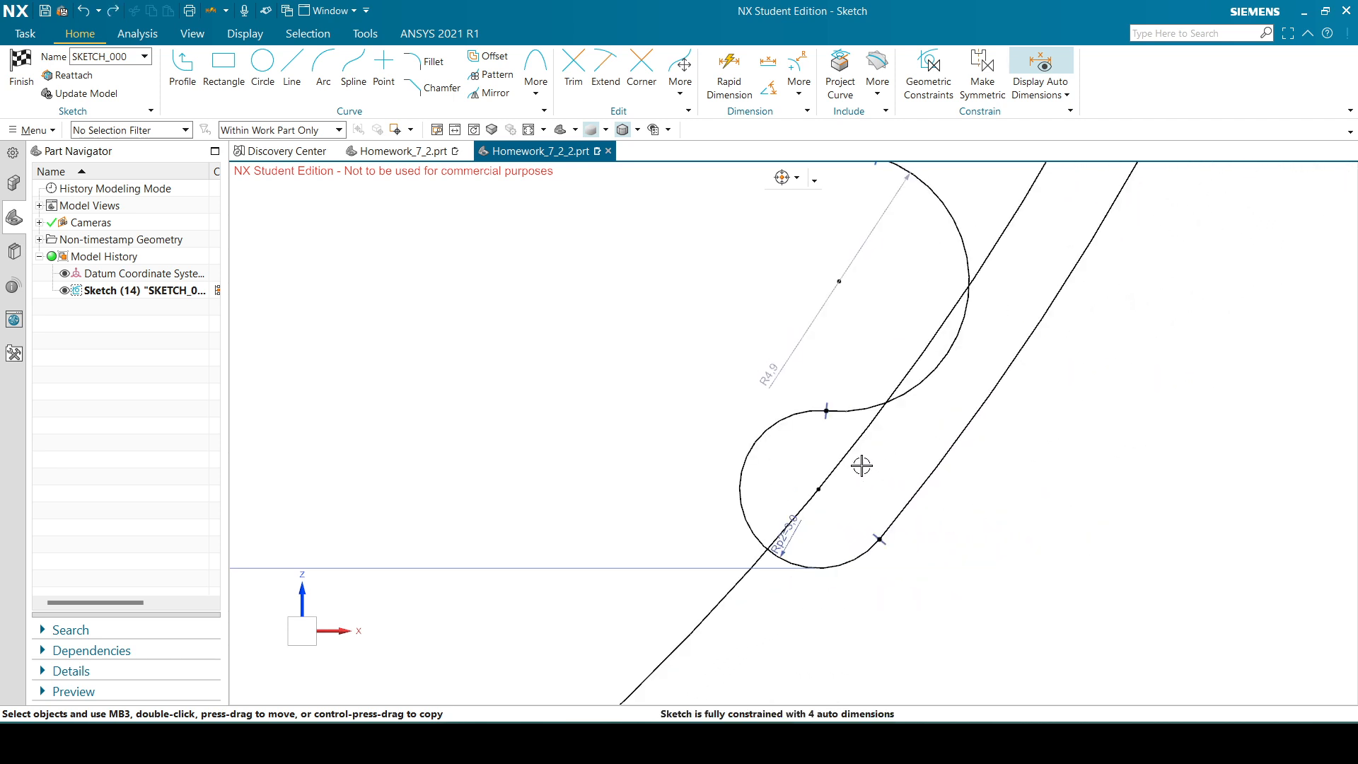
pyautogui.hotkey('ctrl', 'z')
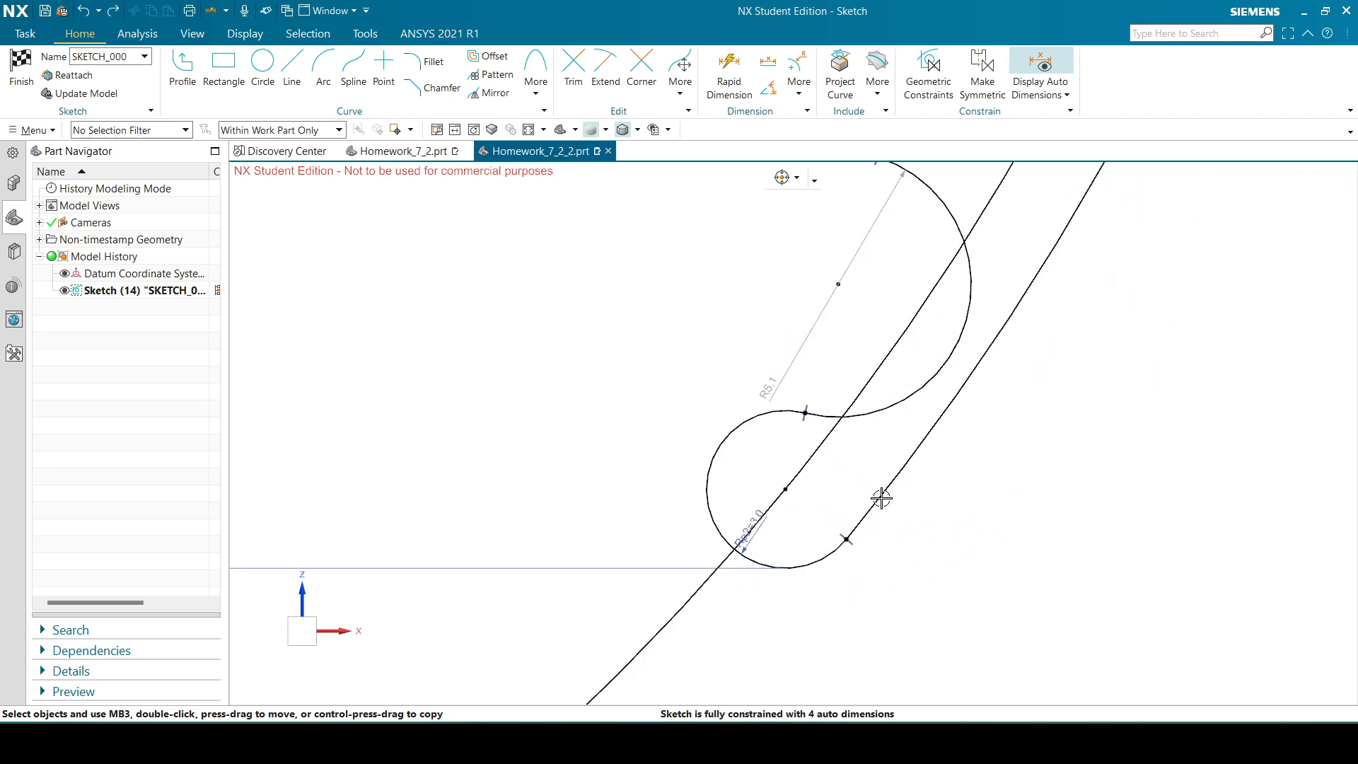
# - Examine which sketch objects overlap at the R3 foot arc's centre, and review the surrounding foot and base curves
pyautogui.rightClick(784, 488)
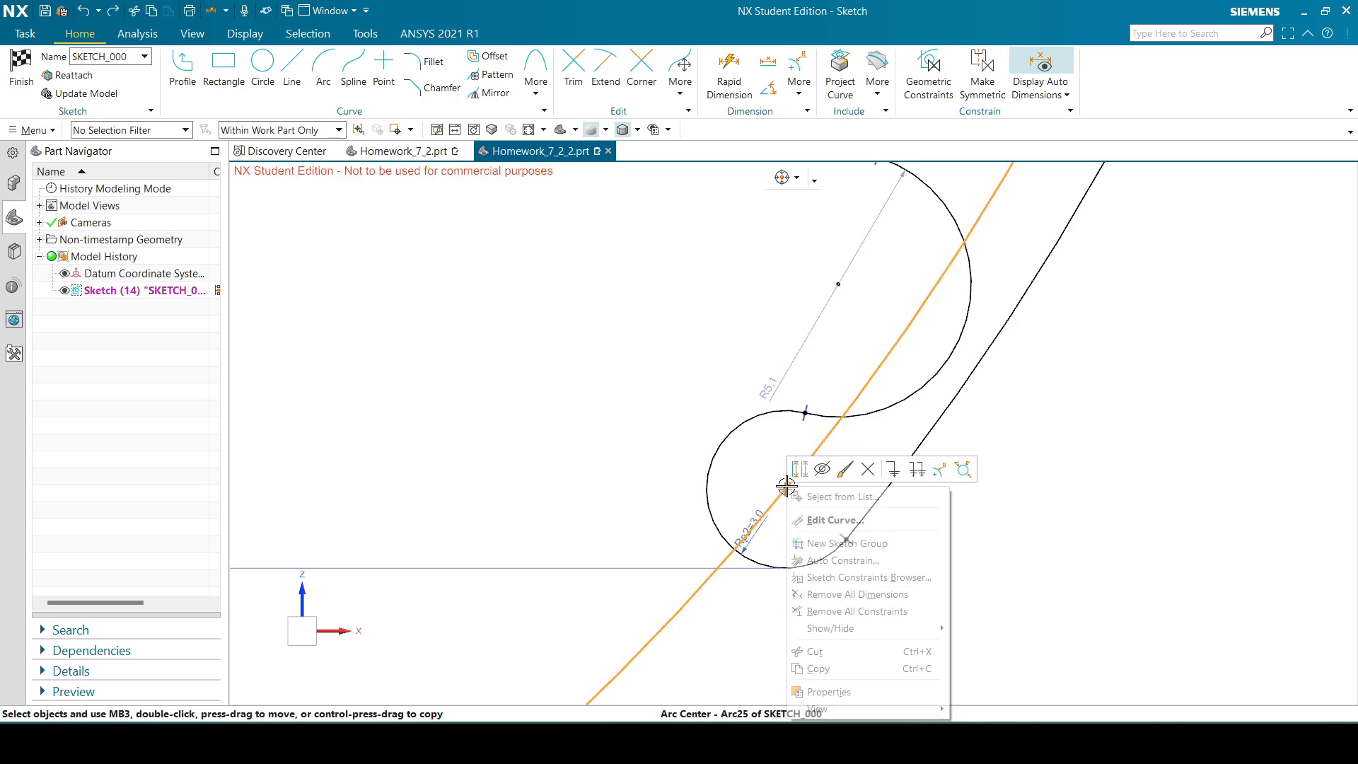
pyautogui.click(813, 498)
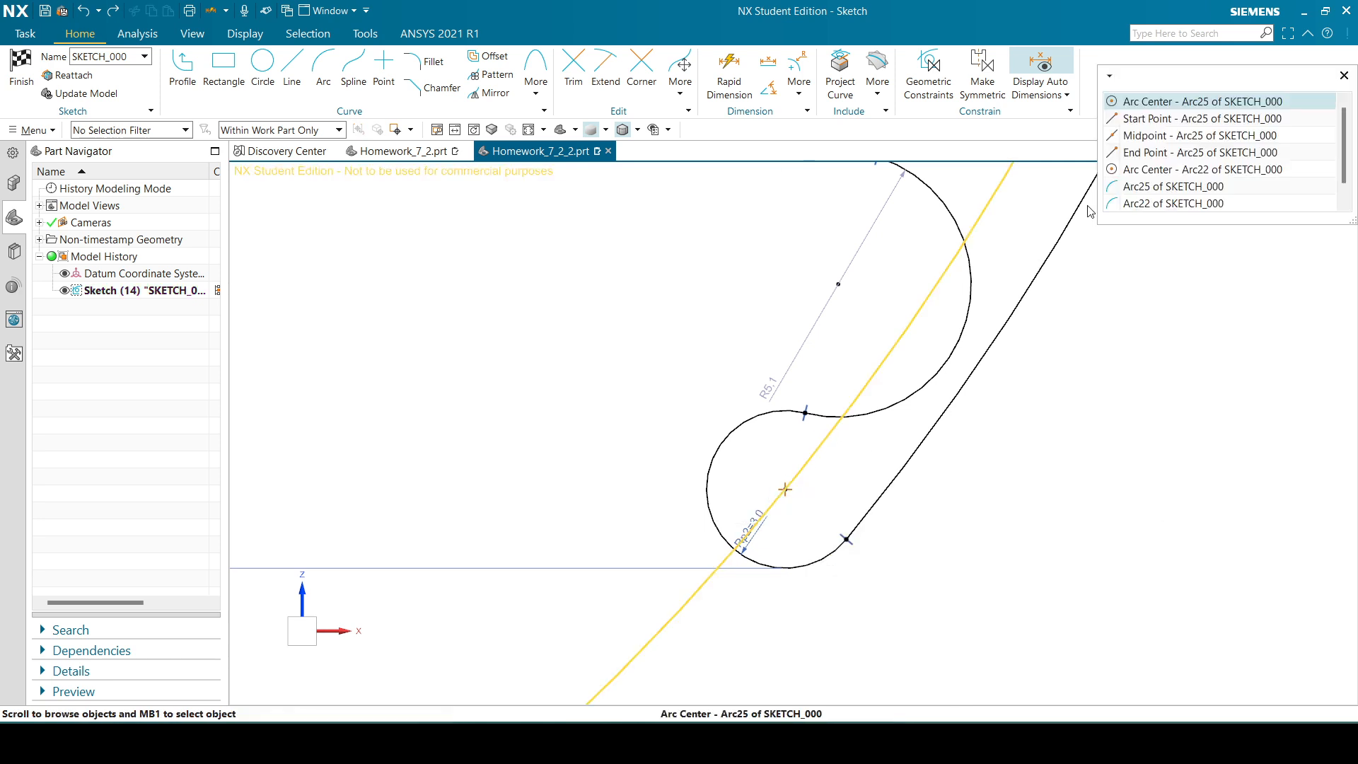
pyautogui.scroll(-1, 1171, 153)
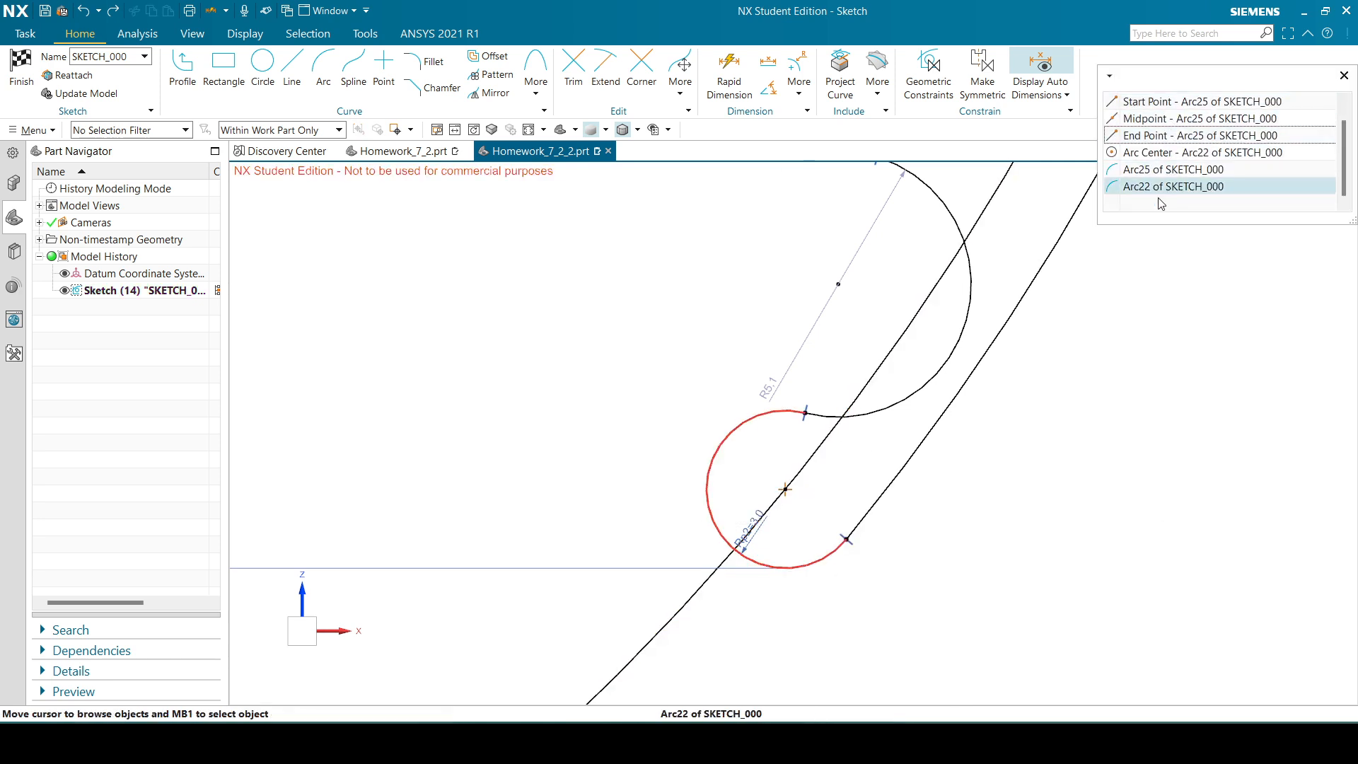
pyautogui.click(1344, 75)
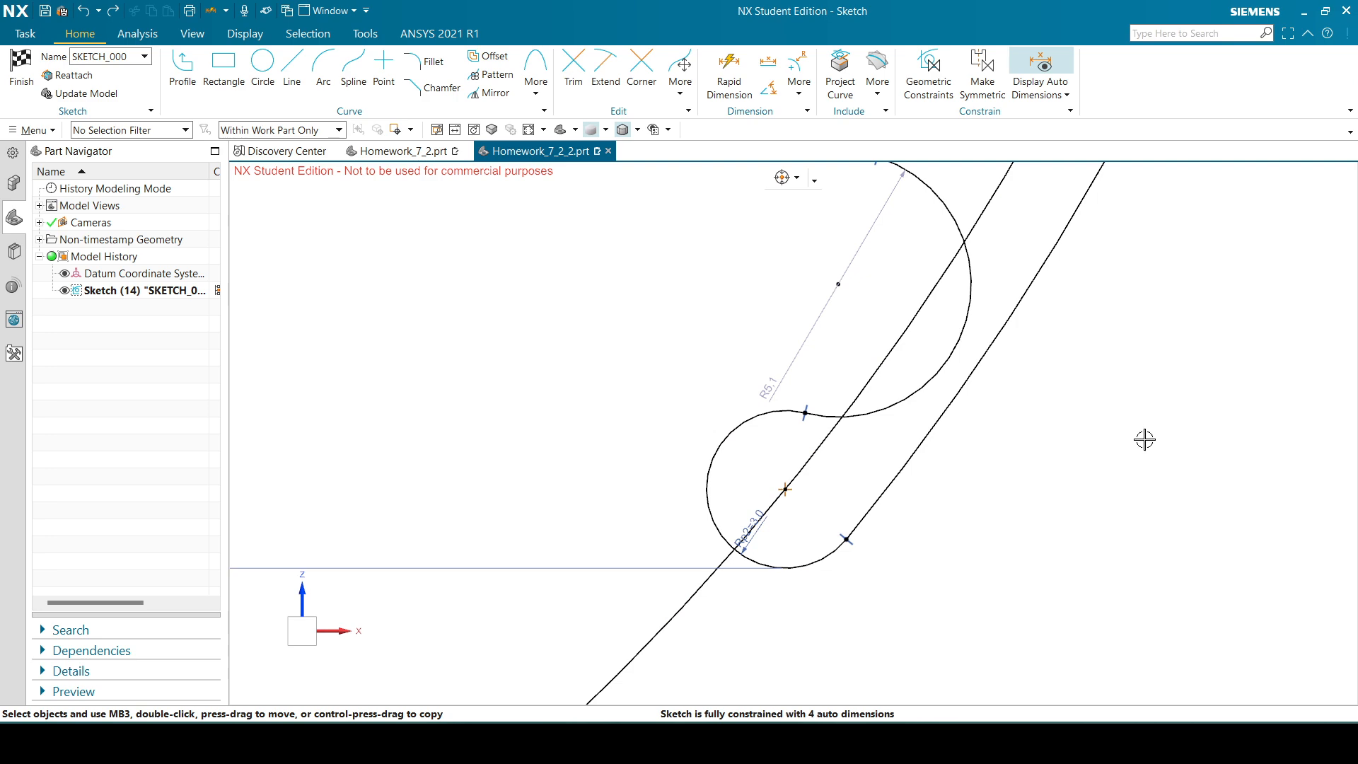
pyautogui.scroll(3, 1122, 490)
pyautogui.scroll(-2, 1120, 494)
pyautogui.scroll(1, 1118, 503)
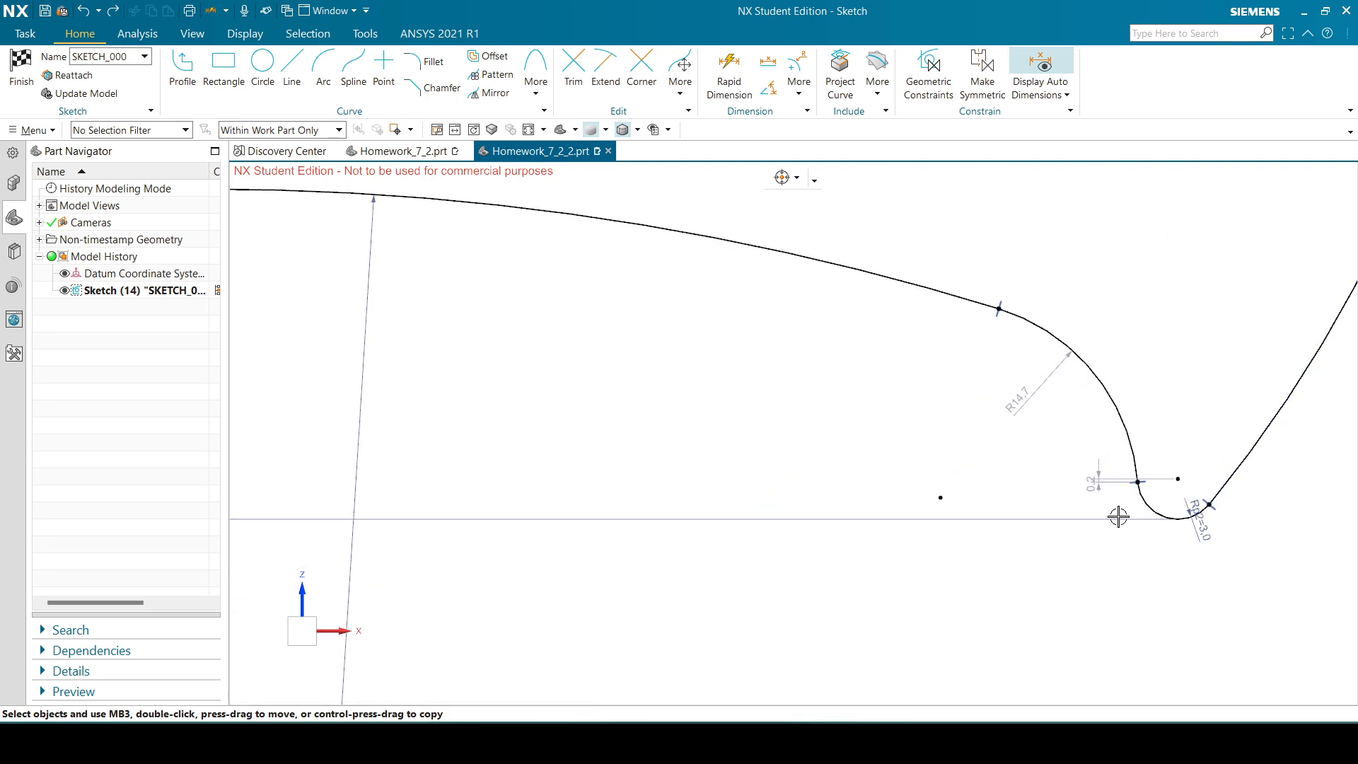
pyautogui.scroll(3, 837, 587)
pyautogui.scroll(1, 772, 515)
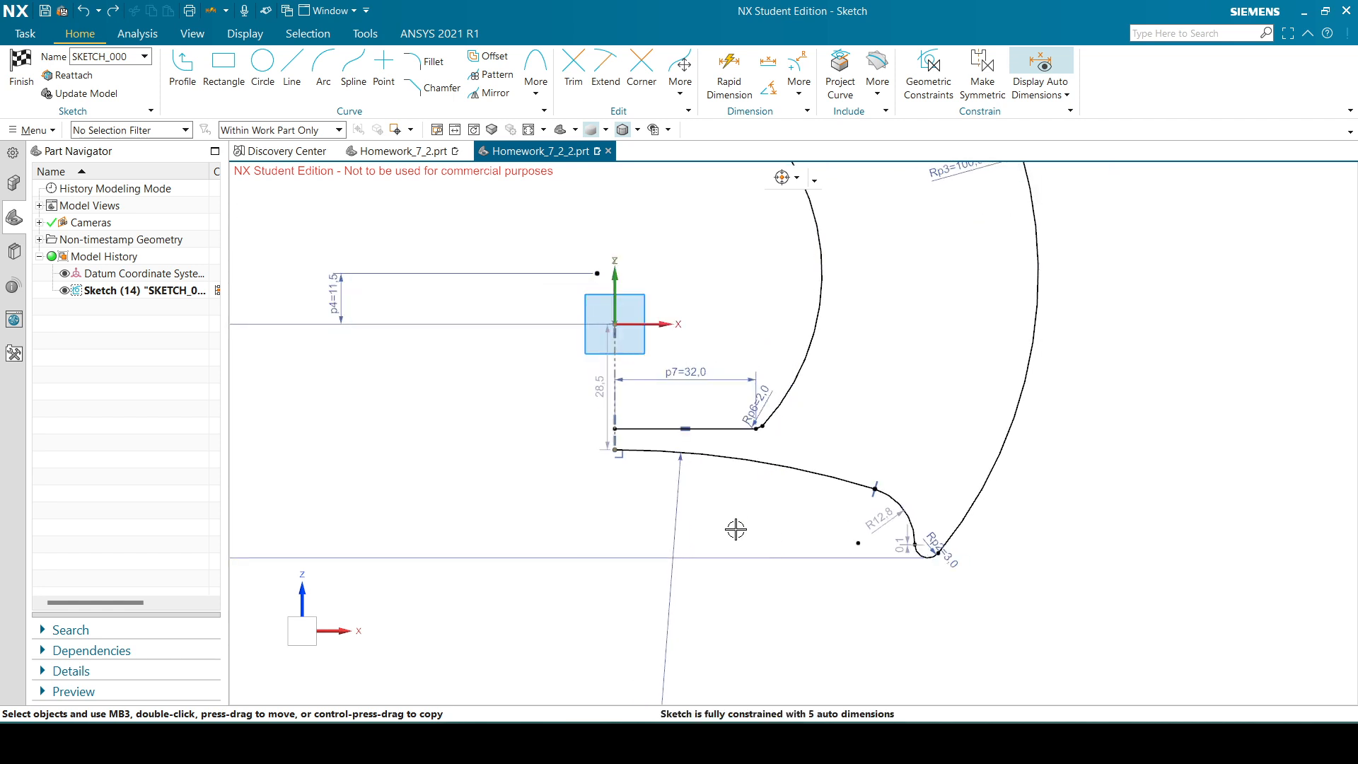
# - Undo the latest inner base move and the 32 mm inner base length
pyautogui.hotkey('ctrl', 'z')
pyautogui.hotkey('ctrl', 'z')
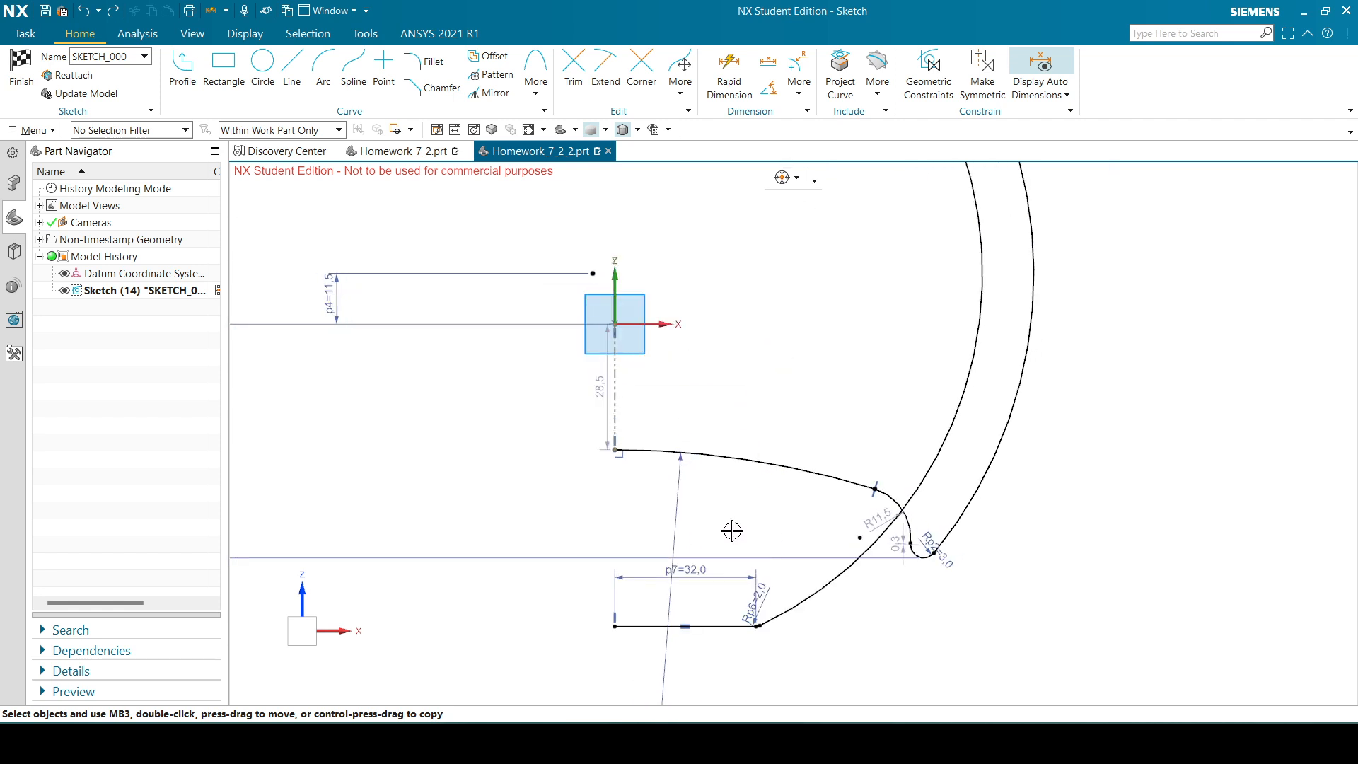
pyautogui.hotkey('ctrl', 'z')
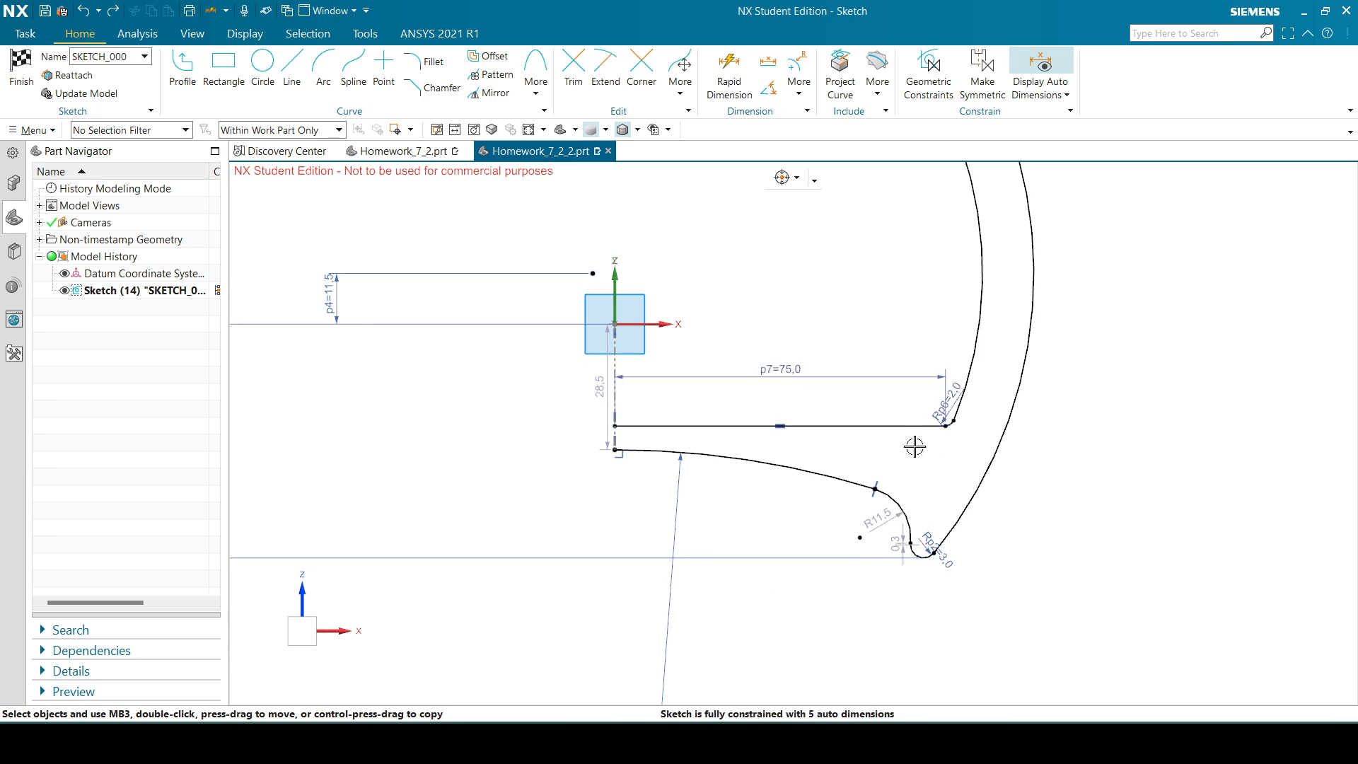
# - Delete the 75 mm horizontal dimension of the inner base line
pyautogui.click(801, 363)
pyautogui.press('Delete')
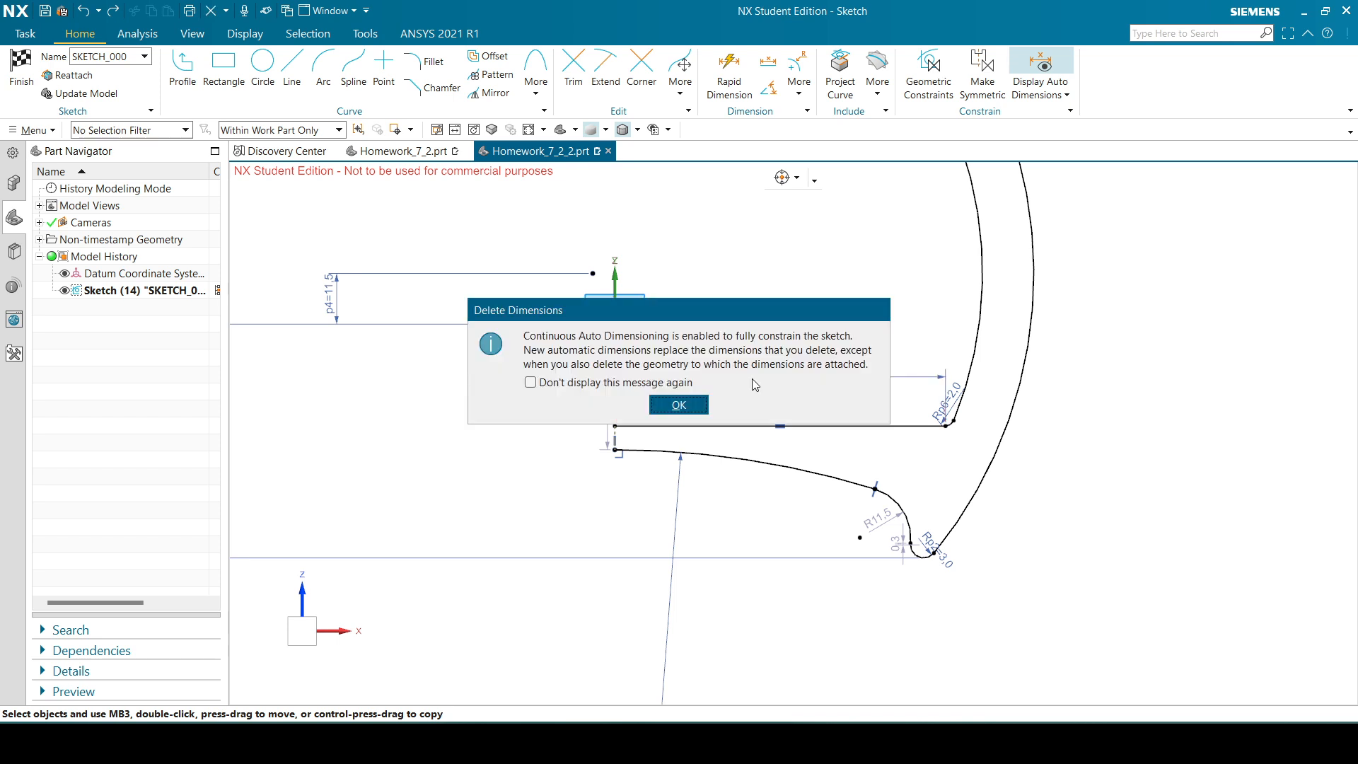
pyautogui.click(673, 407)
# - Dimension the horizontal gap between the inner and outer side arcs as 3 mm using Rapid Dimension
pyautogui.scroll(-3, 866, 569)
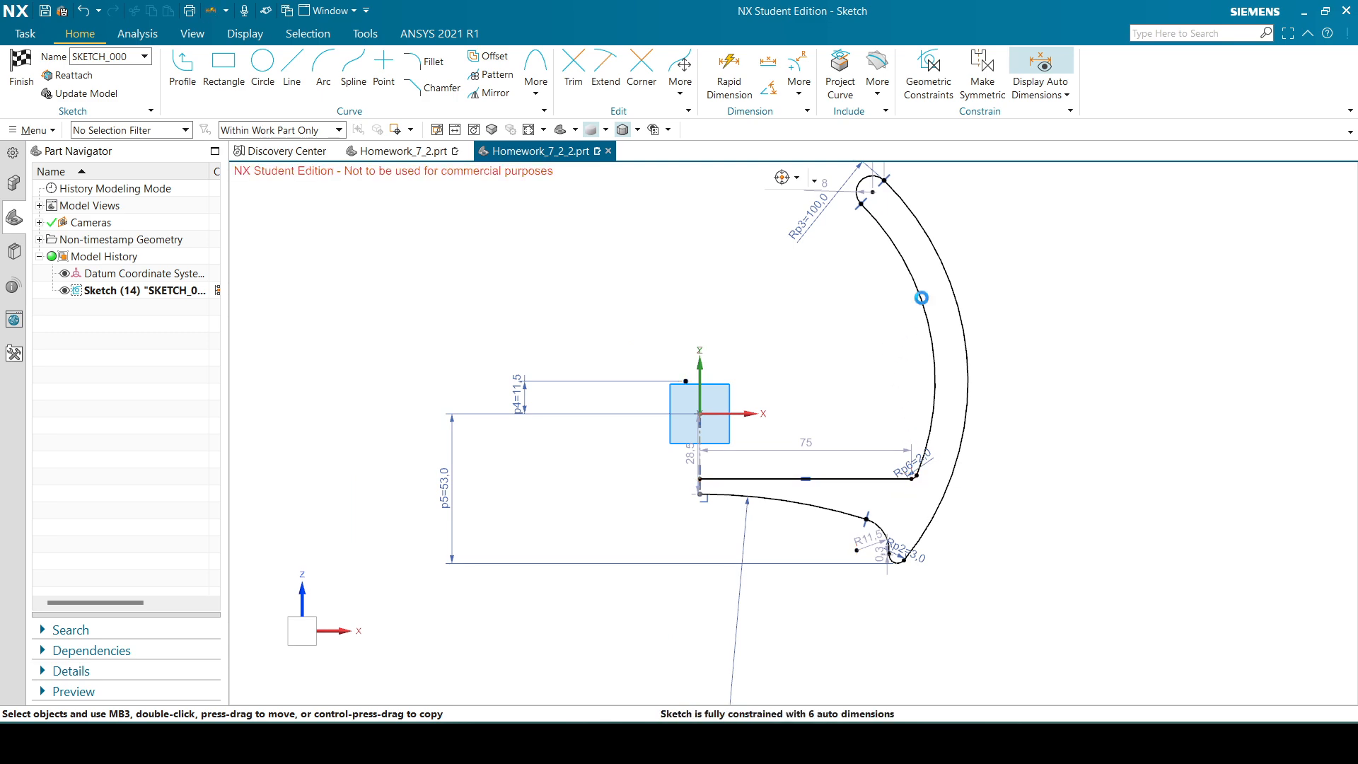
pyautogui.press('d')
pyautogui.click(929, 306)
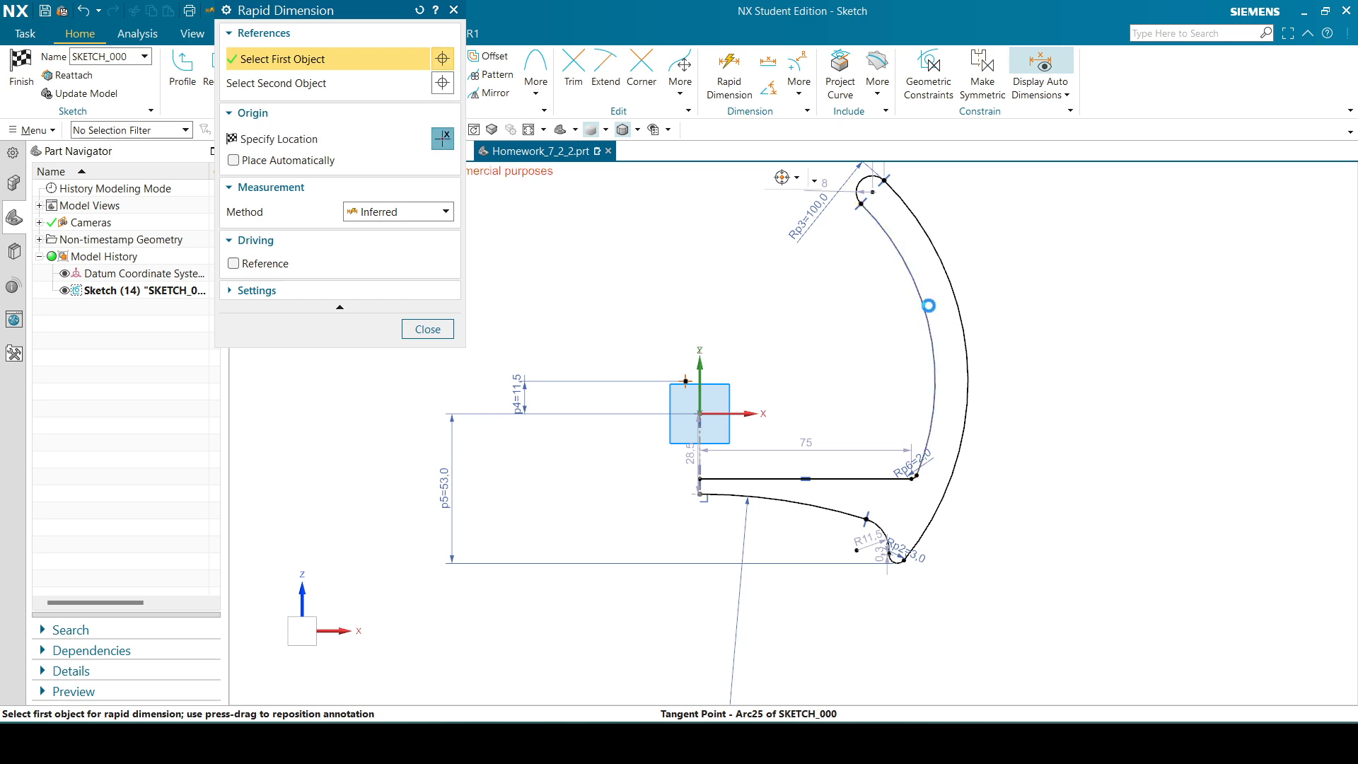
pyautogui.click(960, 298)
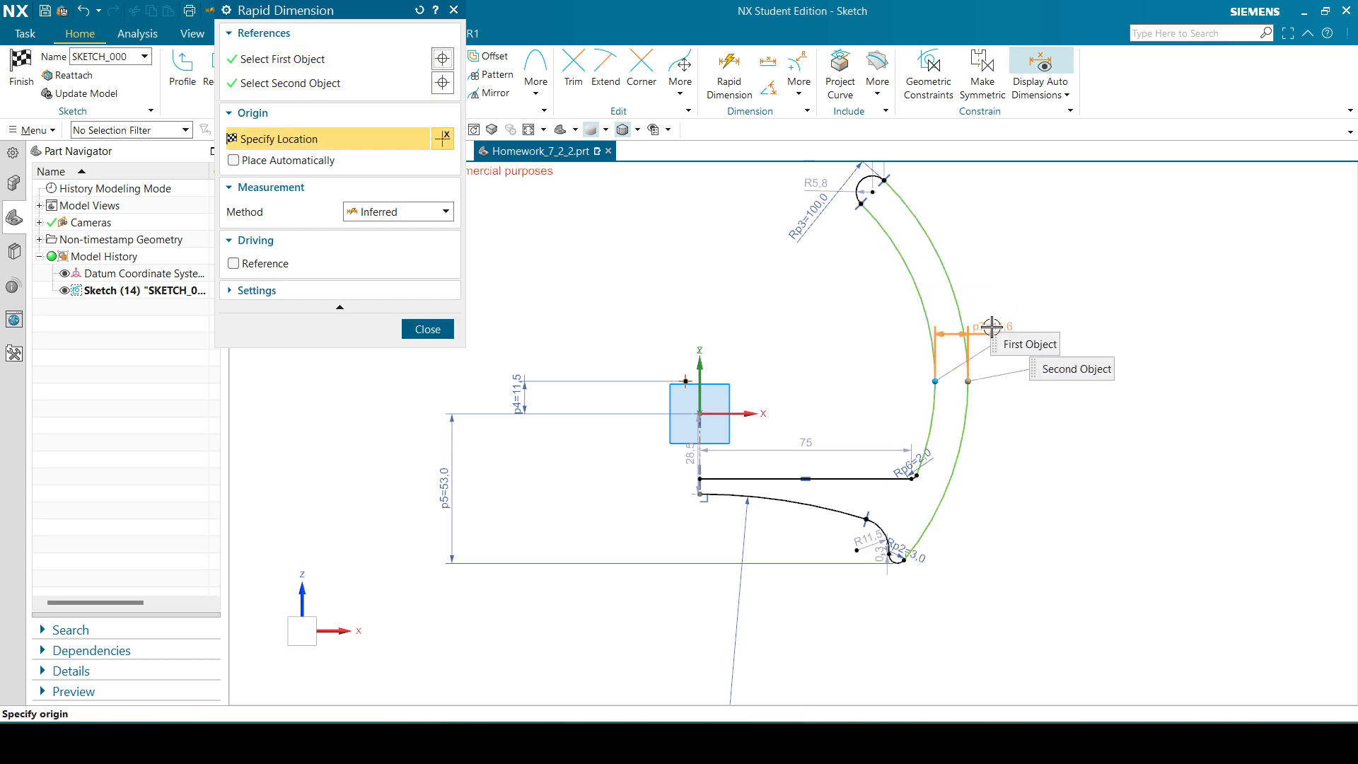
pyautogui.click(990, 326)
pyautogui.press('Return')
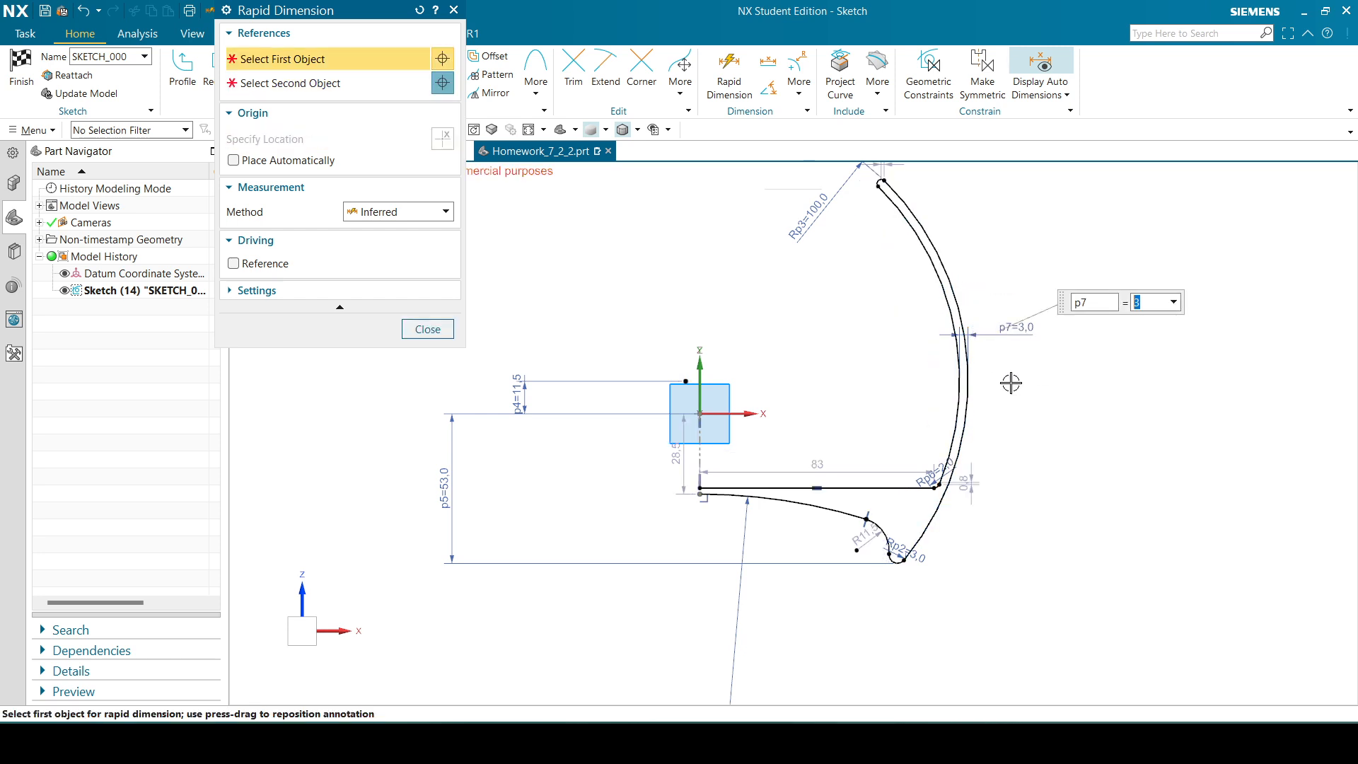
pyautogui.click(428, 329)
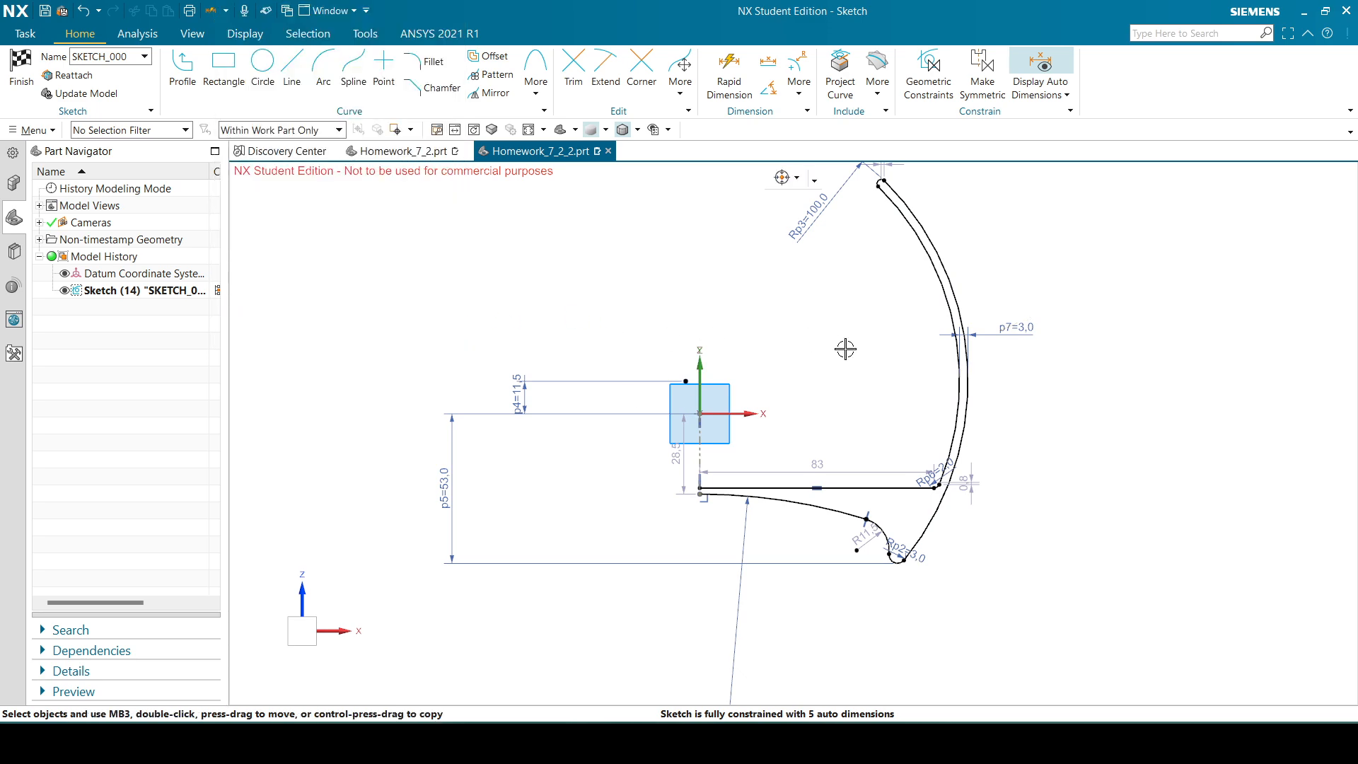
# - Reposition the side arcs, then move the outer side arc's lower end outward to reshape the R3 foot
pyautogui.moveTo(938, 426); pyautogui.dragTo(930, 416)
pyautogui.scroll(4, 892, 543)
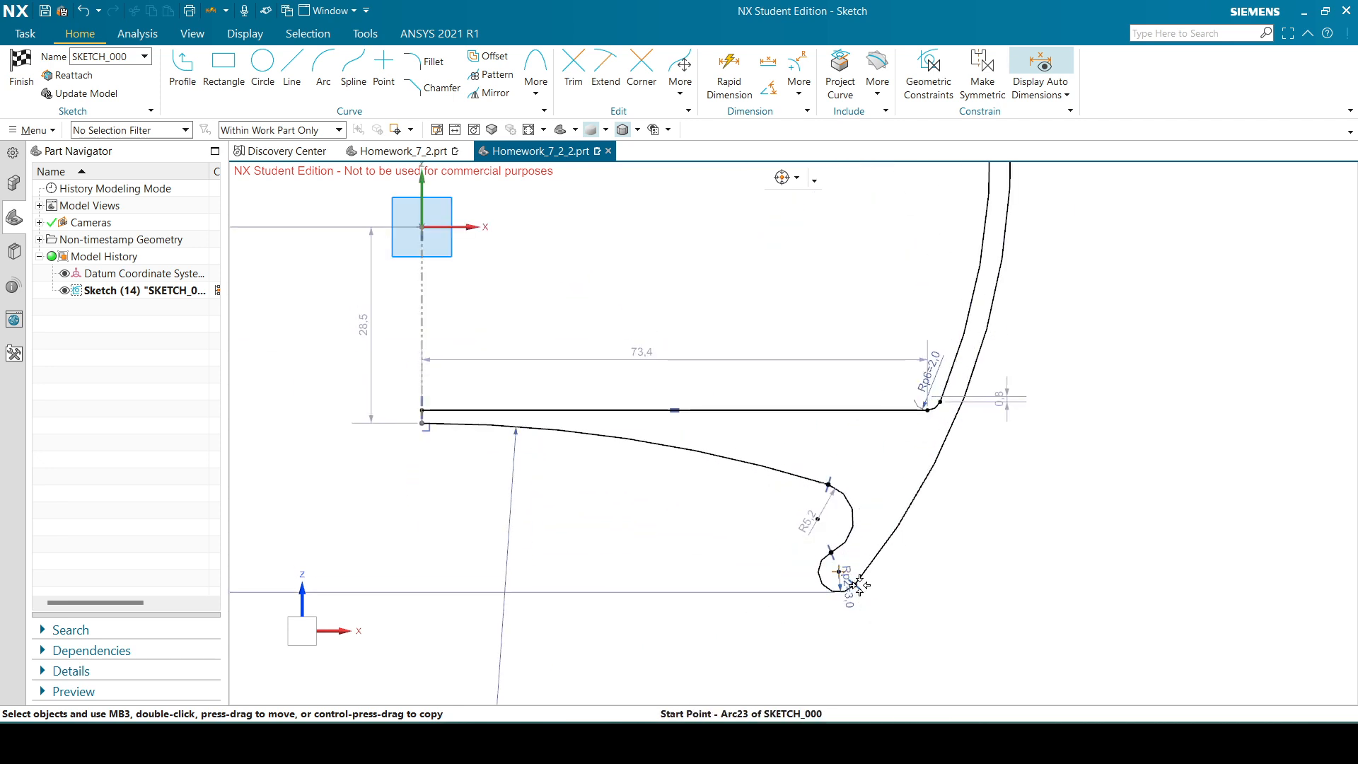
pyautogui.moveTo(855, 585); pyautogui.dragTo(894, 546)
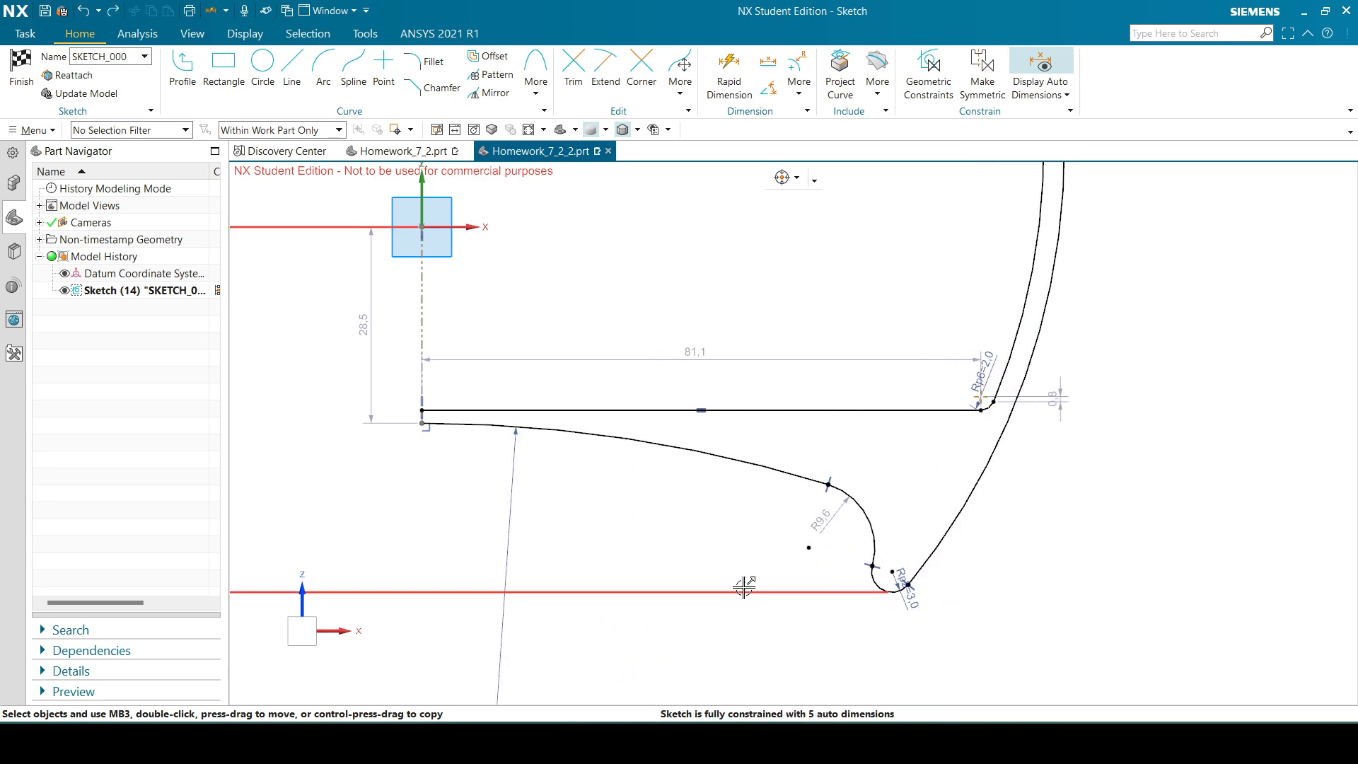
pyautogui.scroll(-2, 751, 689)
# - Consult the Homework_7_2 drawing and dimension the horizontal distance from the origin to the outer side arc
pyautogui.hotkey('alt', 'Tab')
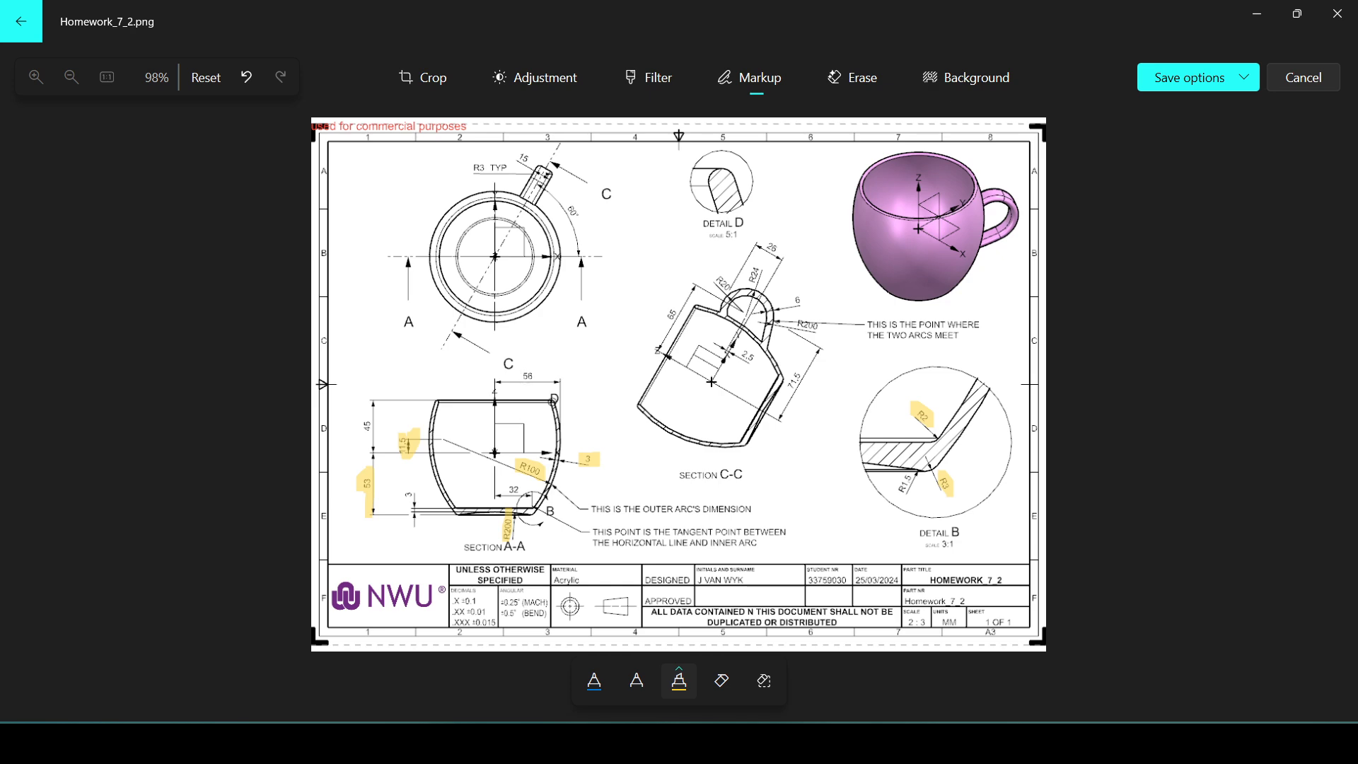
pyautogui.click(694, 743)
pyautogui.press('d')
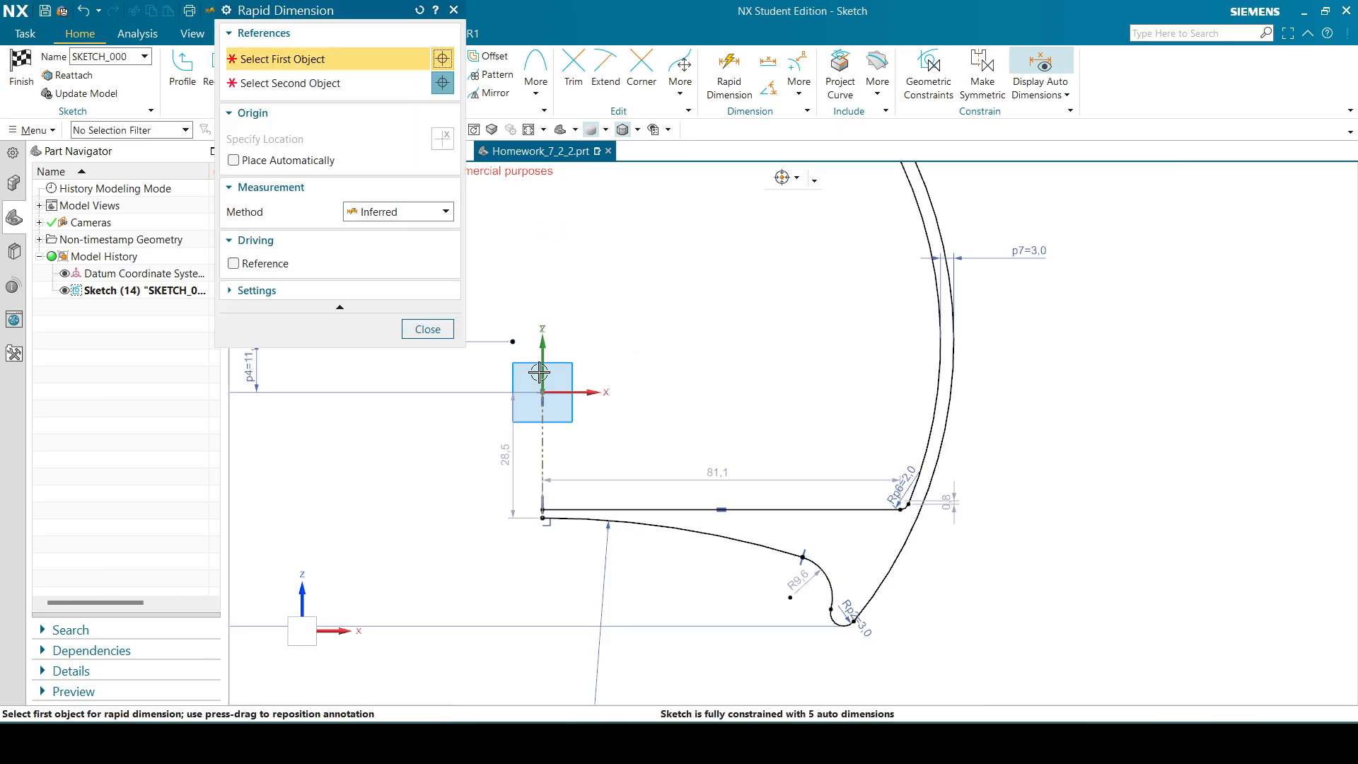
pyautogui.click(551, 391)
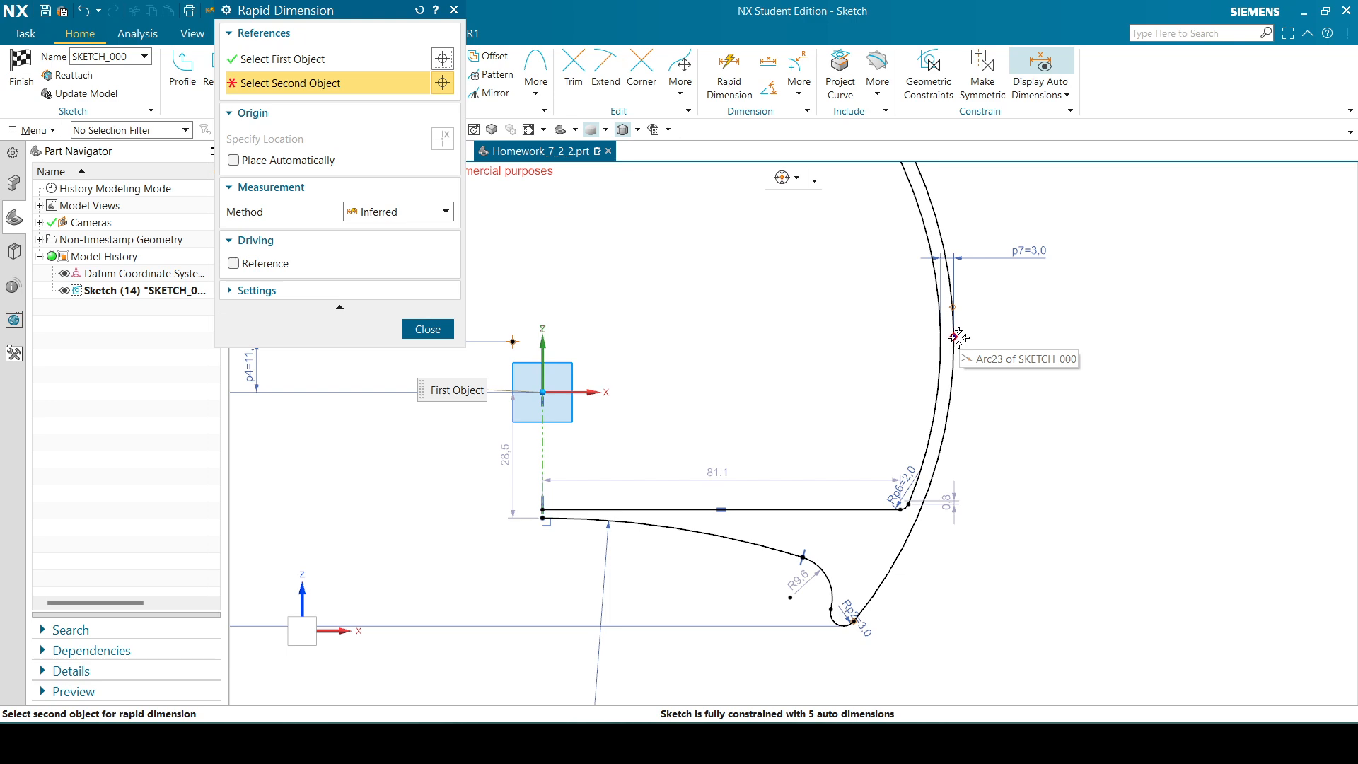
pyautogui.click(954, 379)
pyautogui.scroll(-3, 958, 461)
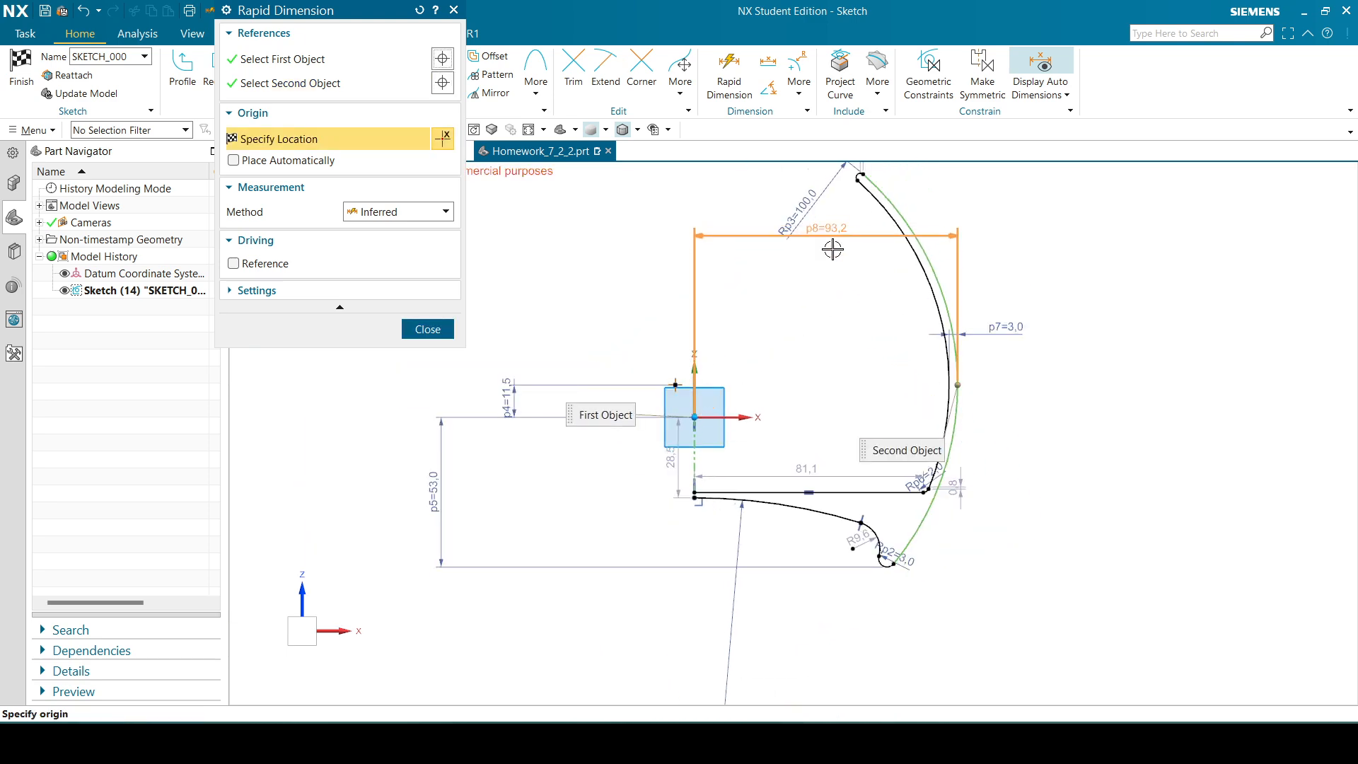
# - Dimension the horizontal distance from the vertical axis to the outer arc and set it to 56 mm
pyautogui.scroll(-3, 810, 194)
pyautogui.click(928, 203)
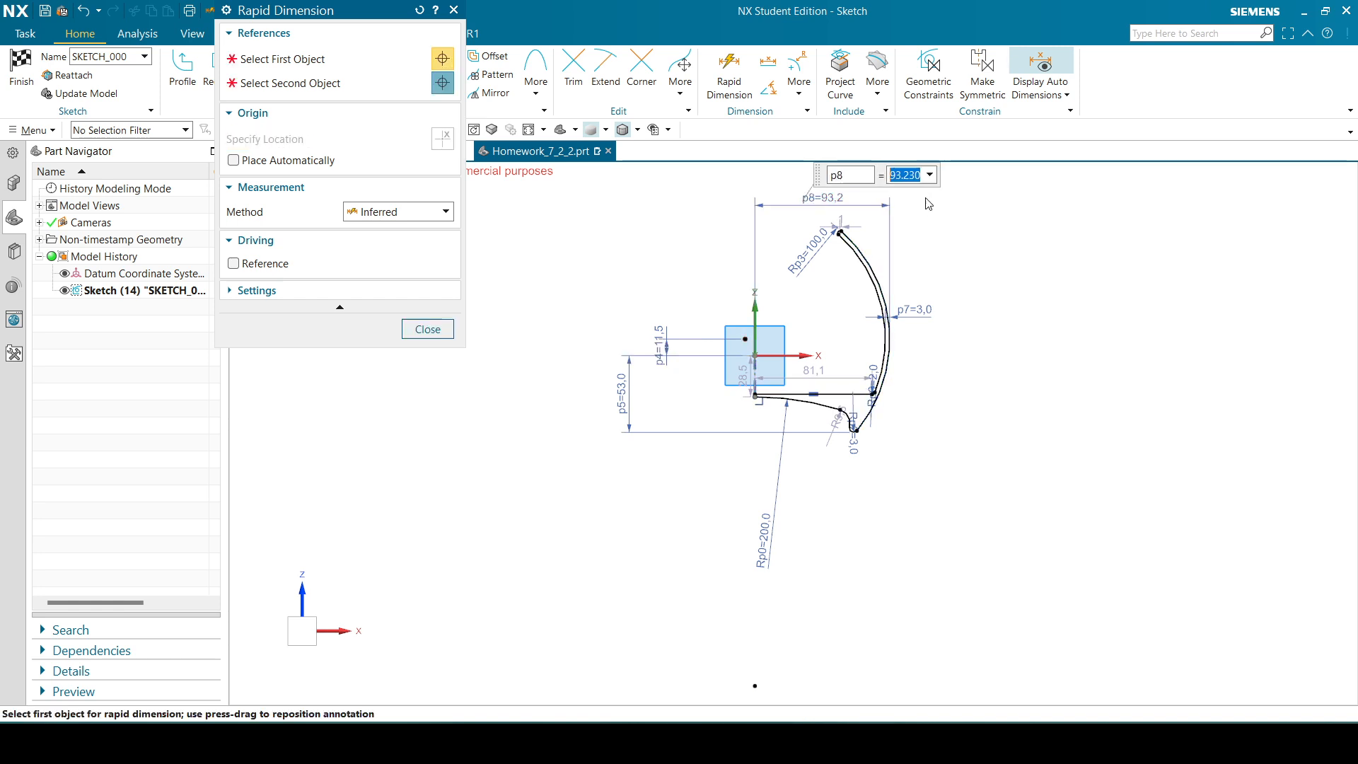
pyautogui.write('56')
pyautogui.press('Return')
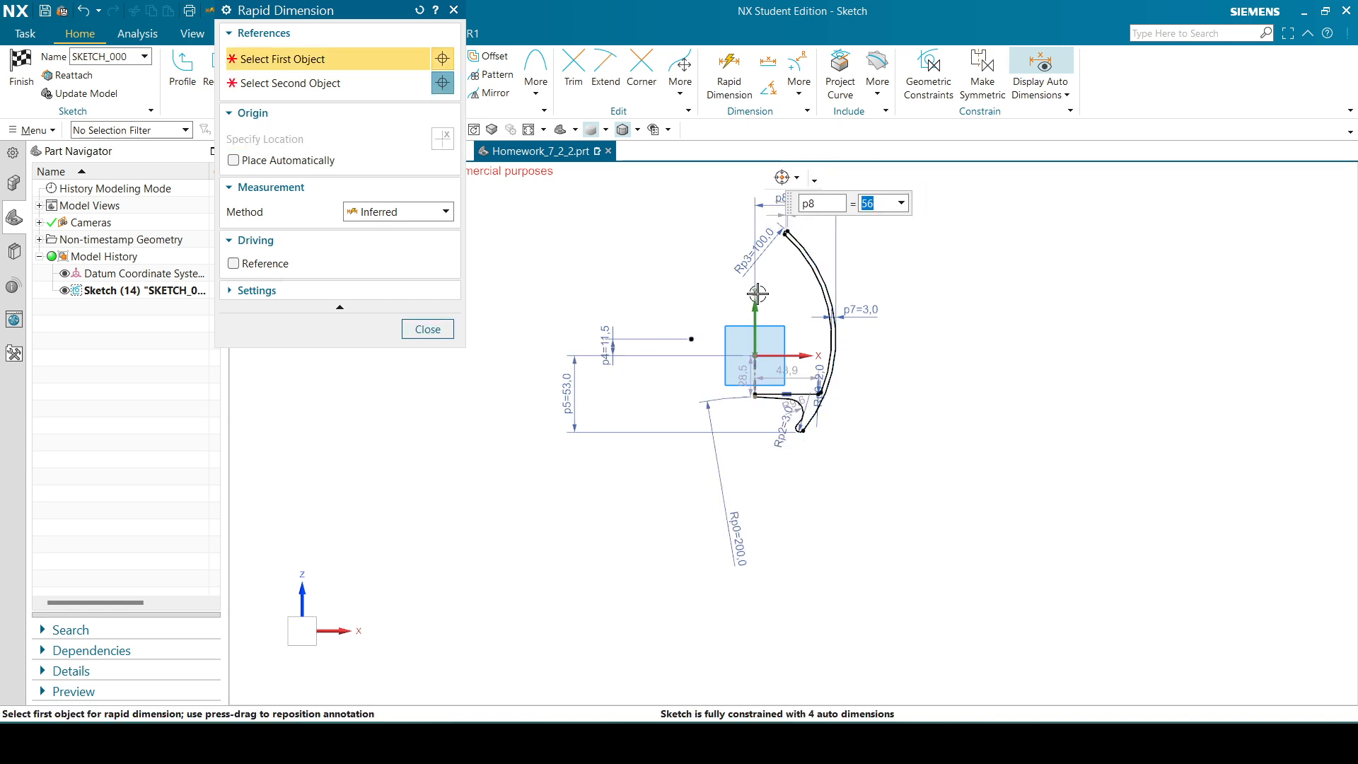
pyautogui.click(424, 332)
# - Set the radius of the small transition arc under the mug's base to 1.5 mm
pyautogui.scroll(5, 877, 351)
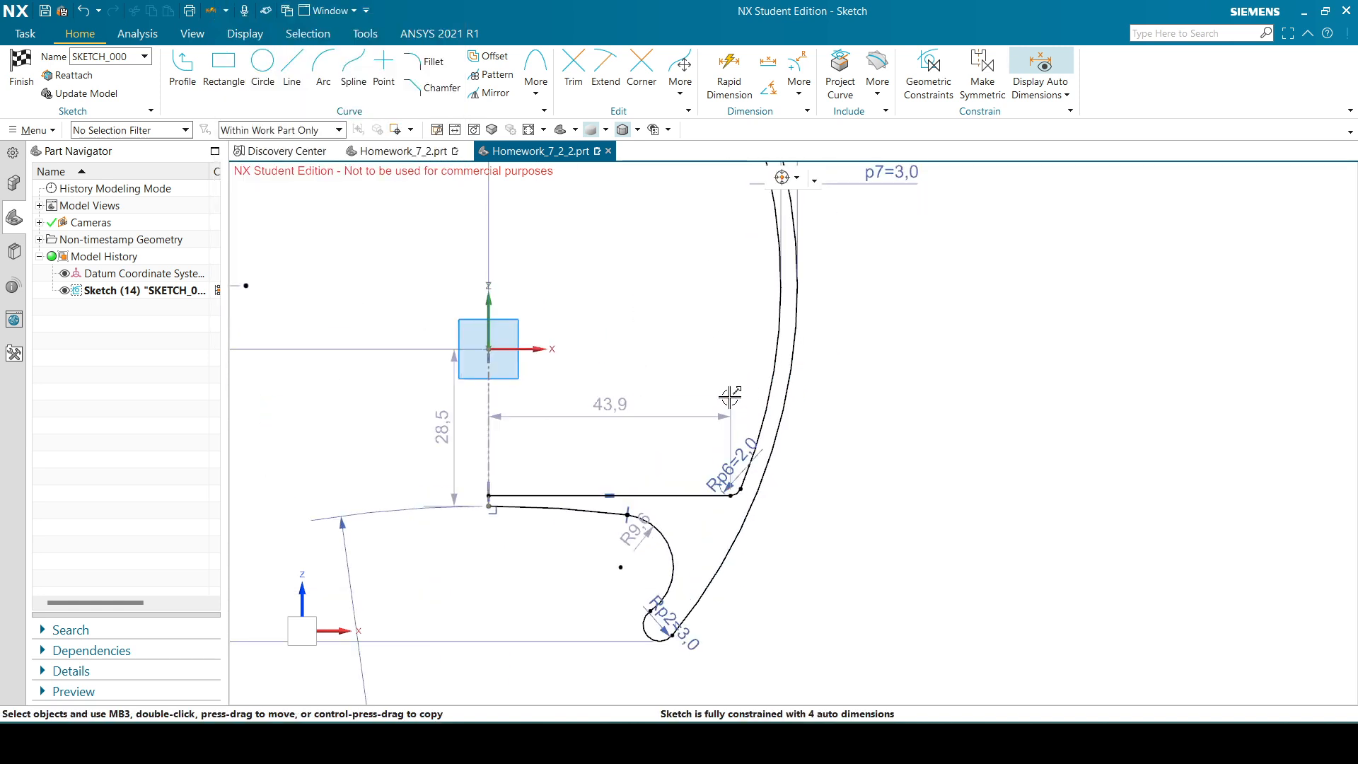
pyautogui.scroll(-2, 831, 591)
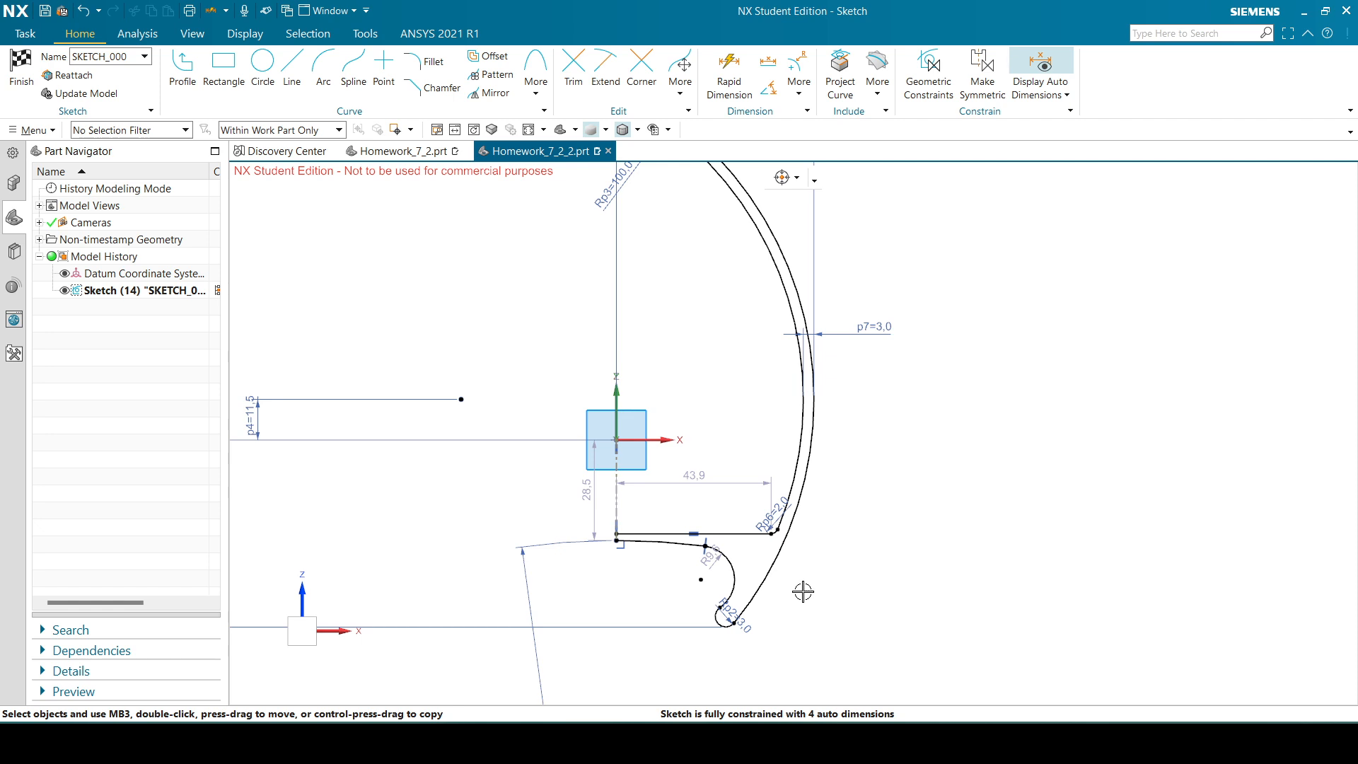
pyautogui.scroll(-1, 852, 575)
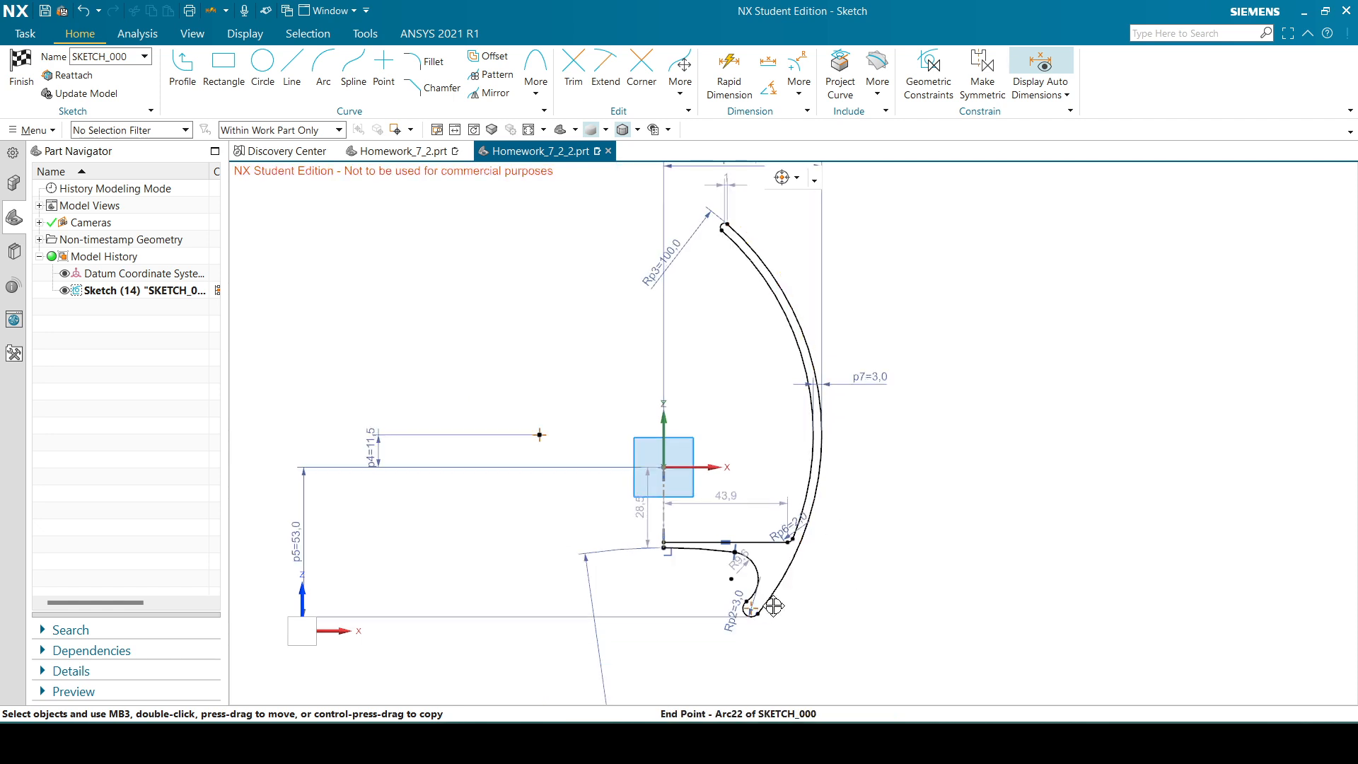
pyautogui.scroll(3, 733, 565)
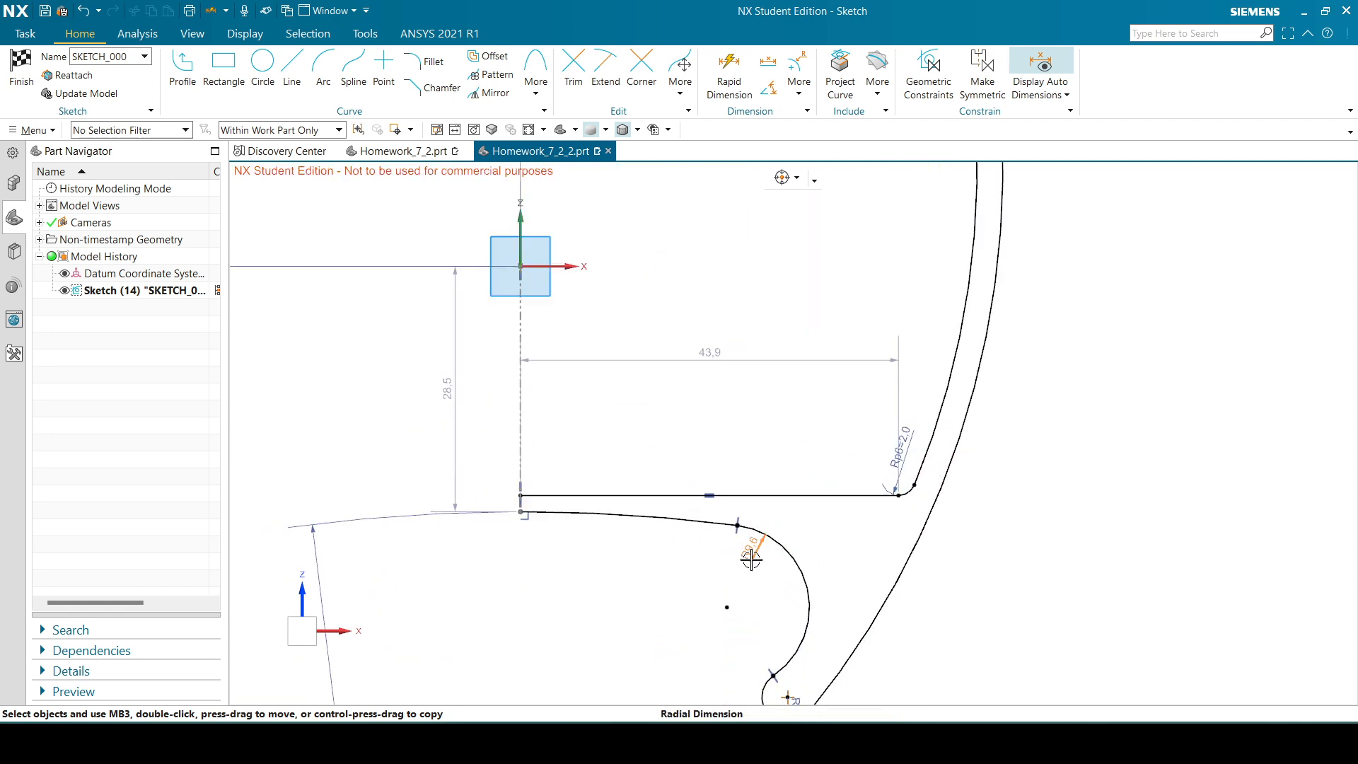
pyautogui.doubleClick(751, 559)
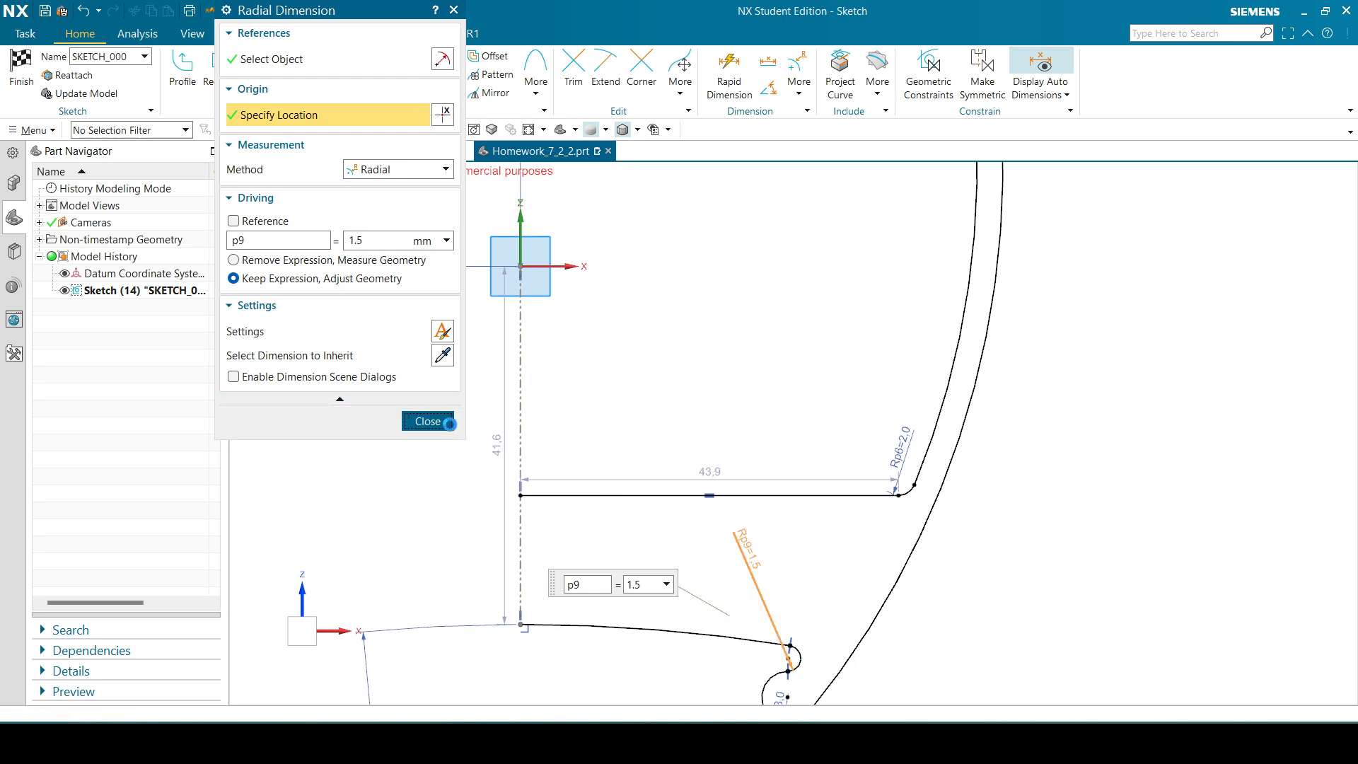
pyautogui.click(428, 420)
# - Reshape the small arcs at the base corner into a smooth transition and lower the inner floor line until it is about 34.5 mm long
pyautogui.scroll(3, 807, 680)
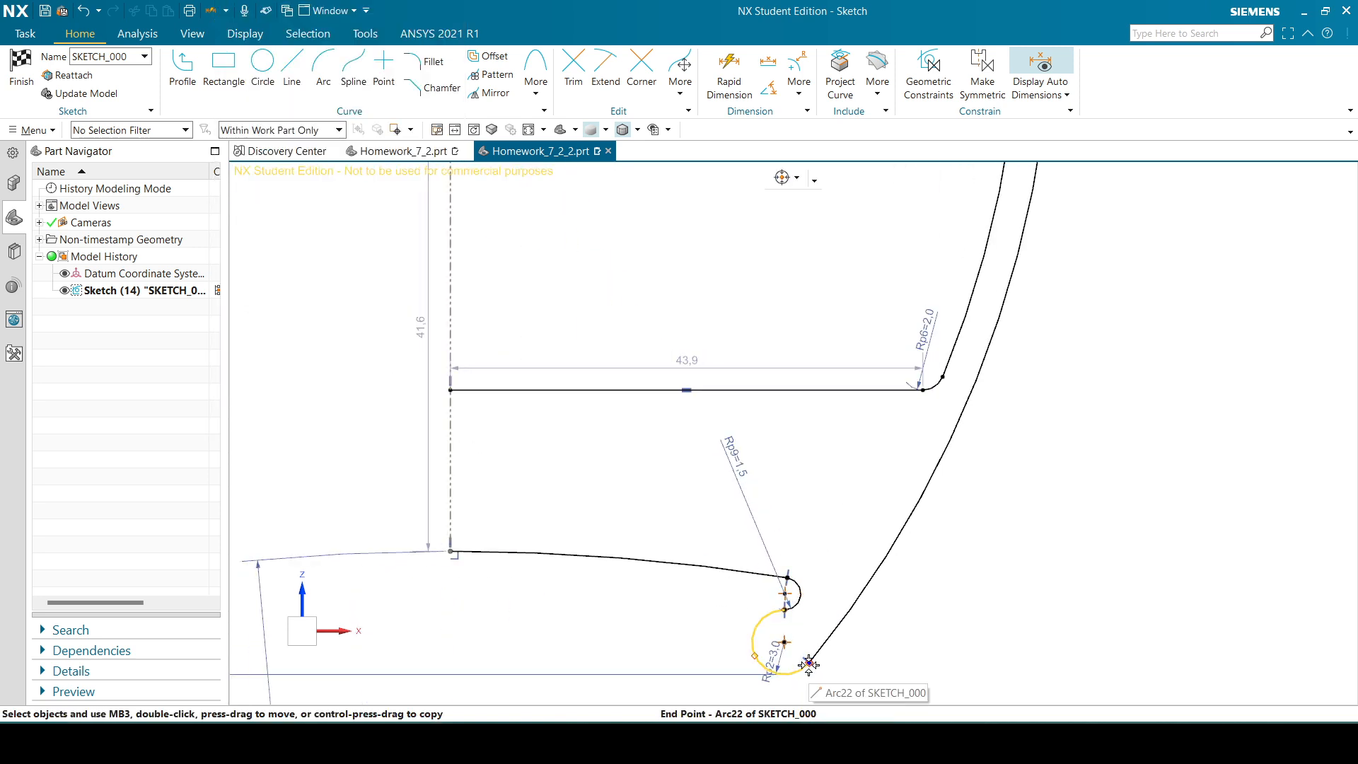
pyautogui.moveTo(809, 663)
pyautogui.mouseDown()
pyautogui.moveTo(834, 644)
pyautogui.moveTo(757, 614)
pyautogui.moveTo(732, 635)
pyautogui.mouseUp()
pyautogui.scroll(5, 749, 524)
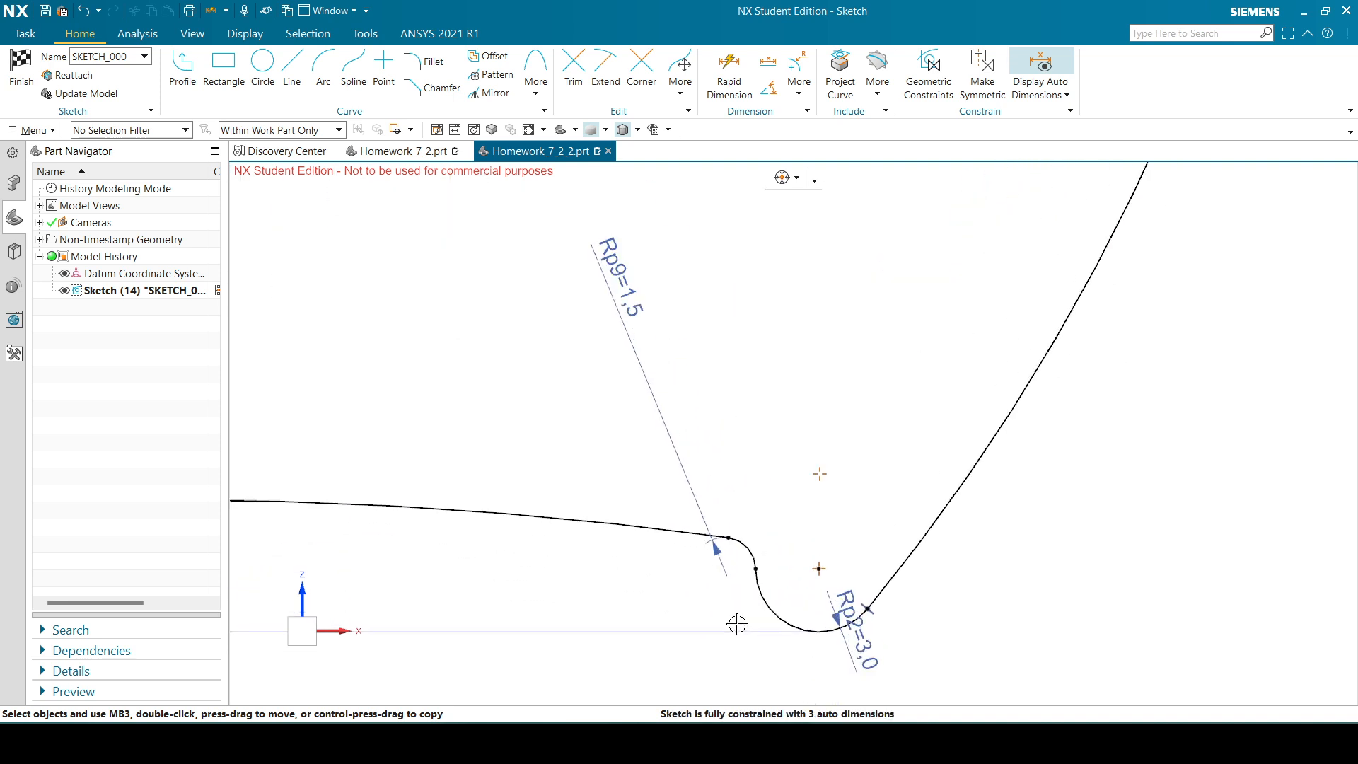
pyautogui.scroll(-3, 877, 640)
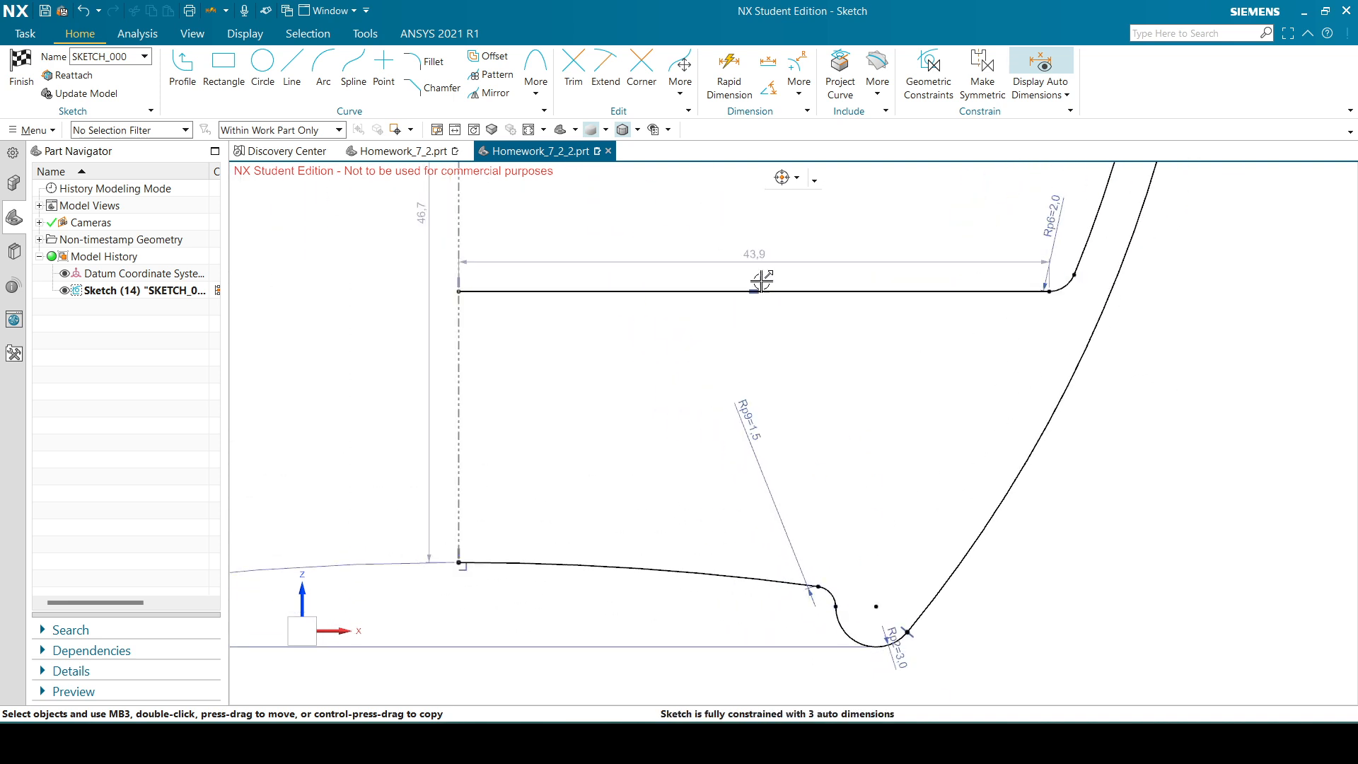
pyautogui.moveTo(761, 281)
pyautogui.mouseDown()
pyautogui.moveTo(773, 294)
pyautogui.moveTo(752, 394)
pyautogui.moveTo(690, 526)
pyautogui.mouseUp()
# - Check the reference drawing and try to dimension the inner floor line's length at 32 mm
pyautogui.hotkey('alt', 'Tab')
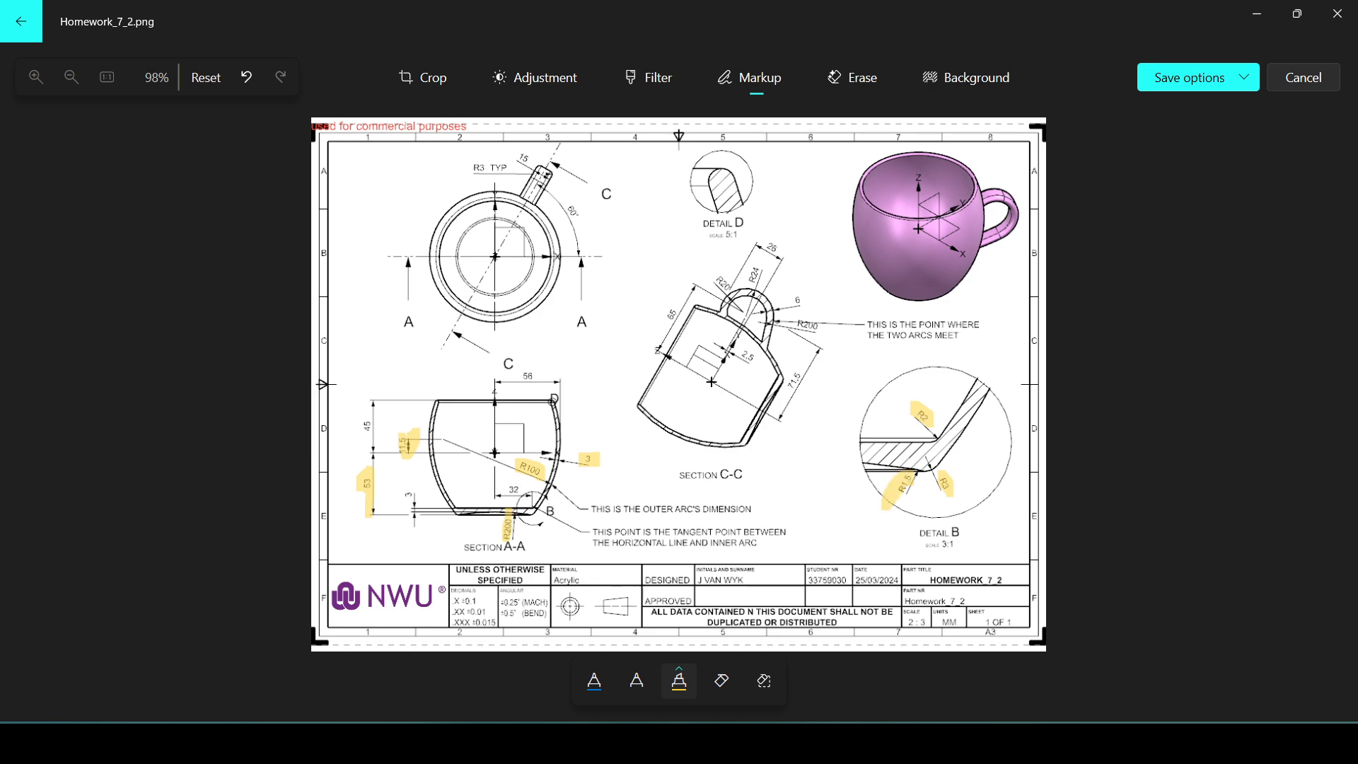
pyautogui.hotkey('alt', 'Tab')
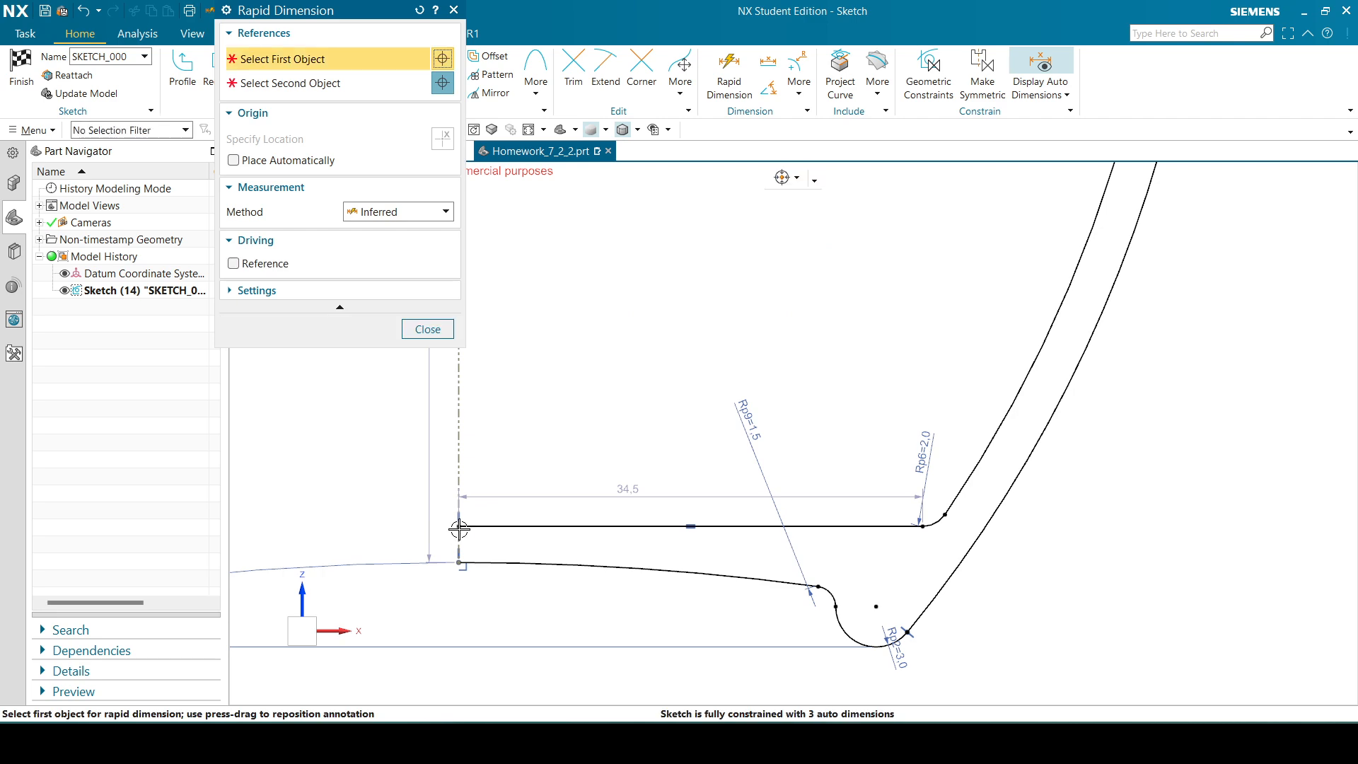
pyautogui.click(464, 526)
pyautogui.click(923, 527)
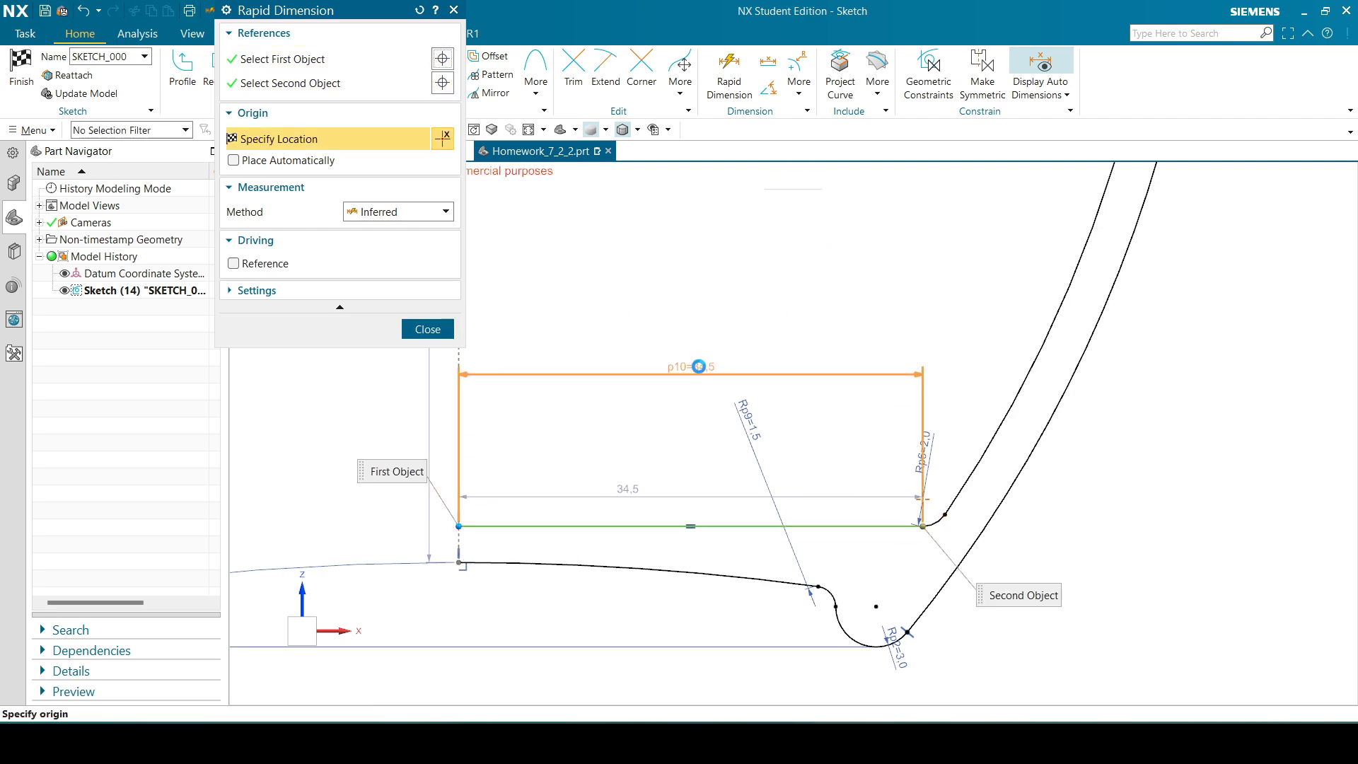
pyautogui.click(749, 359)
pyautogui.press('Return')
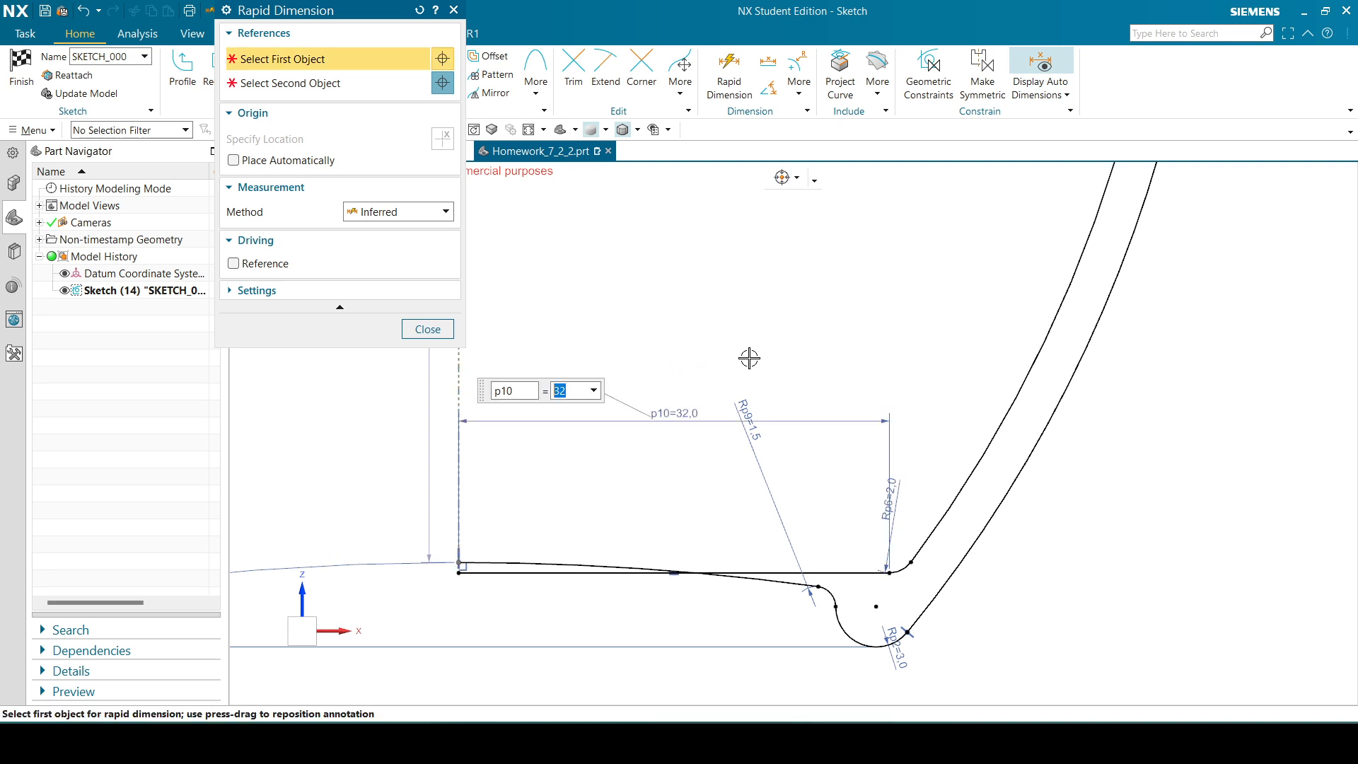
pyautogui.click(428, 329)
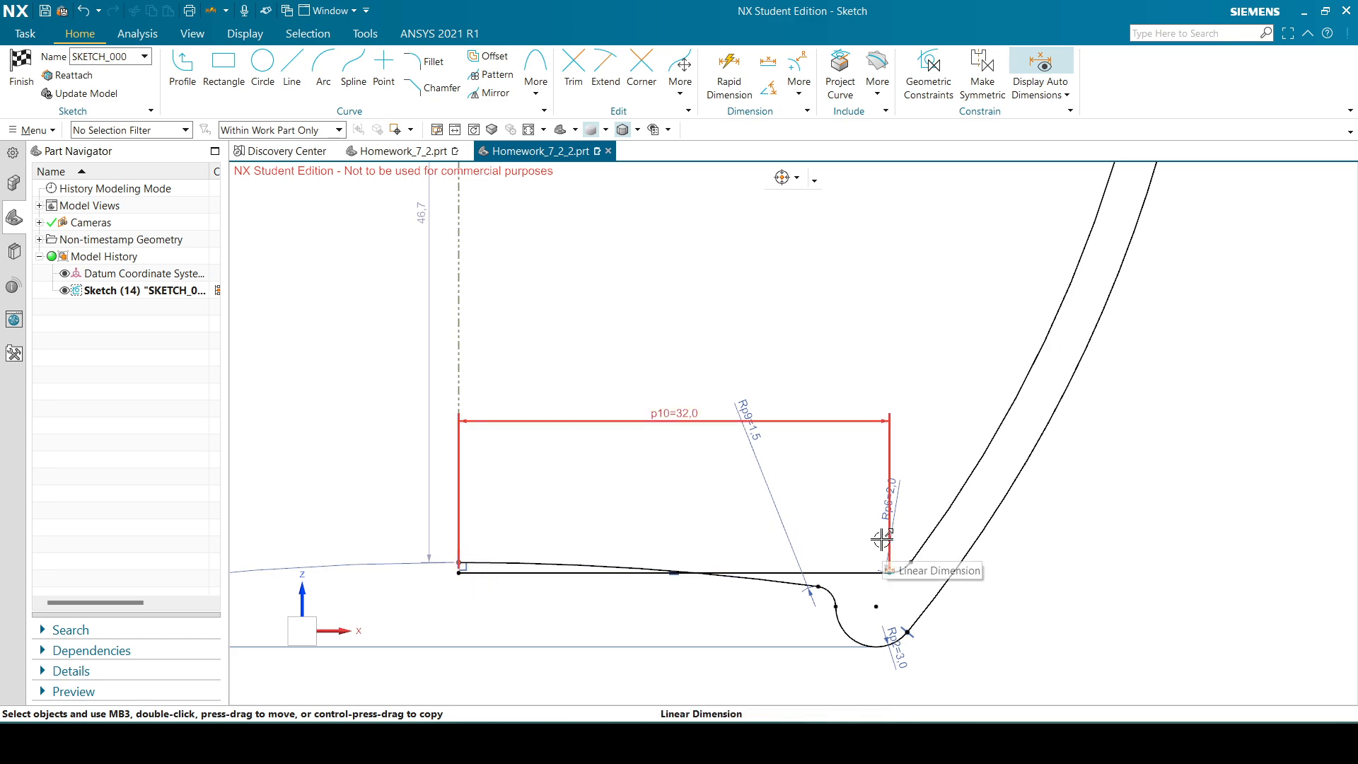
# - Undo the 32 mm value and delete the inner floor line's length dimension
pyautogui.scroll(3, 821, 384)
pyautogui.scroll(2, 688, 577)
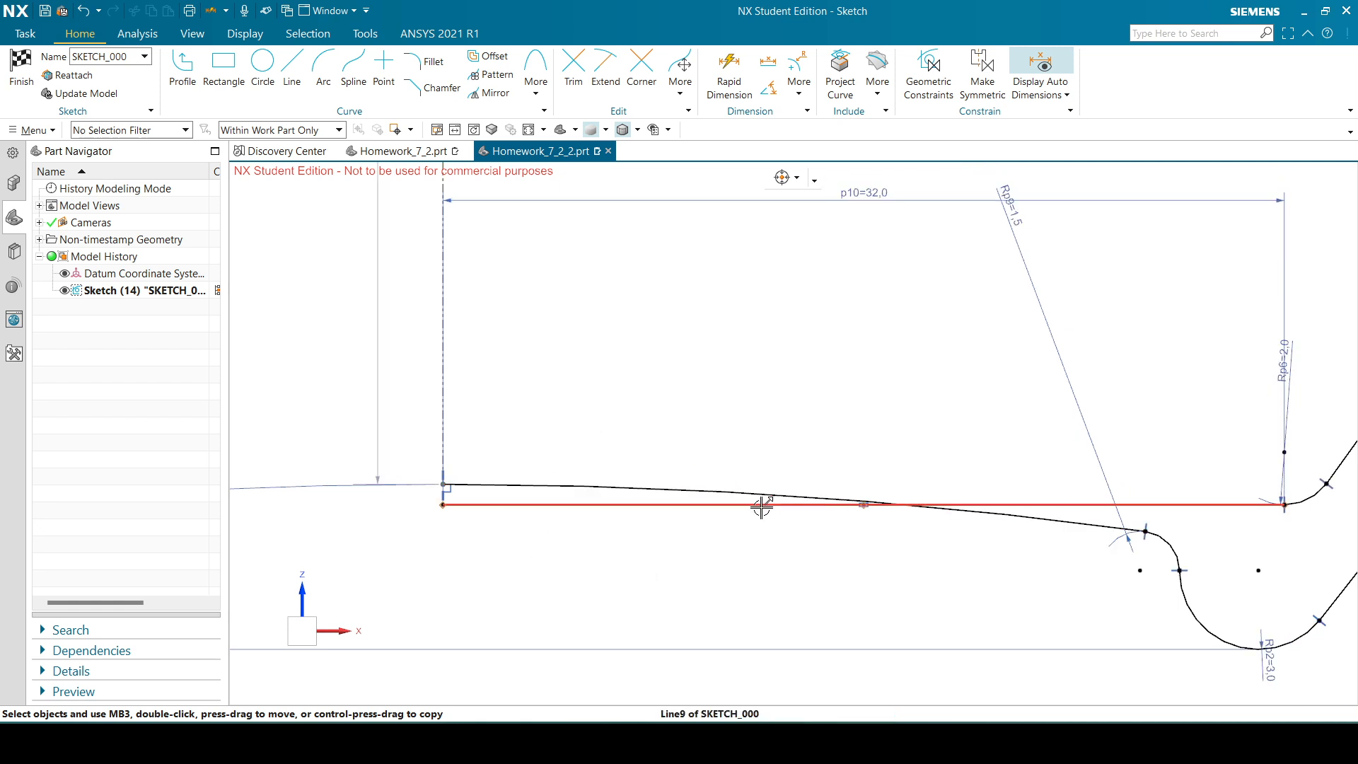
pyautogui.scroll(-4, 888, 391)
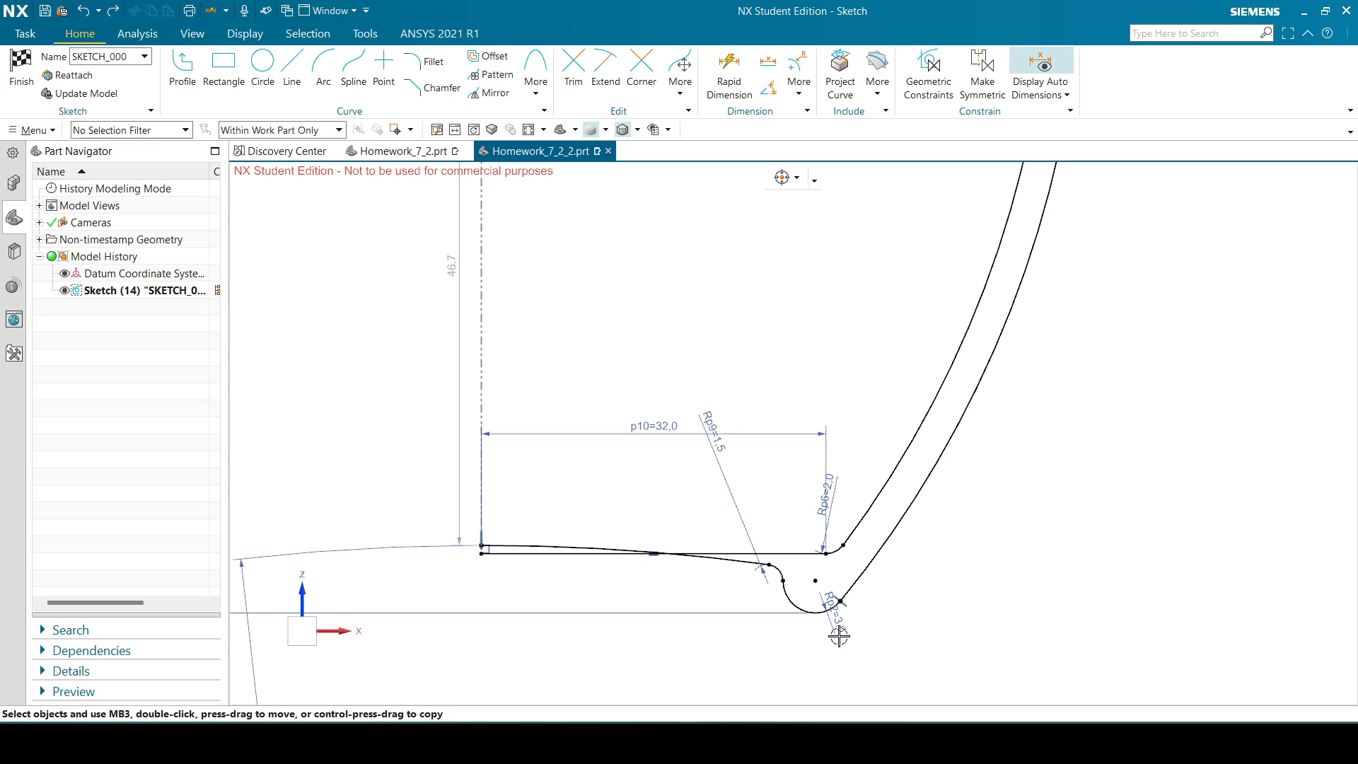
pyautogui.hotkey('ctrl', 'z')
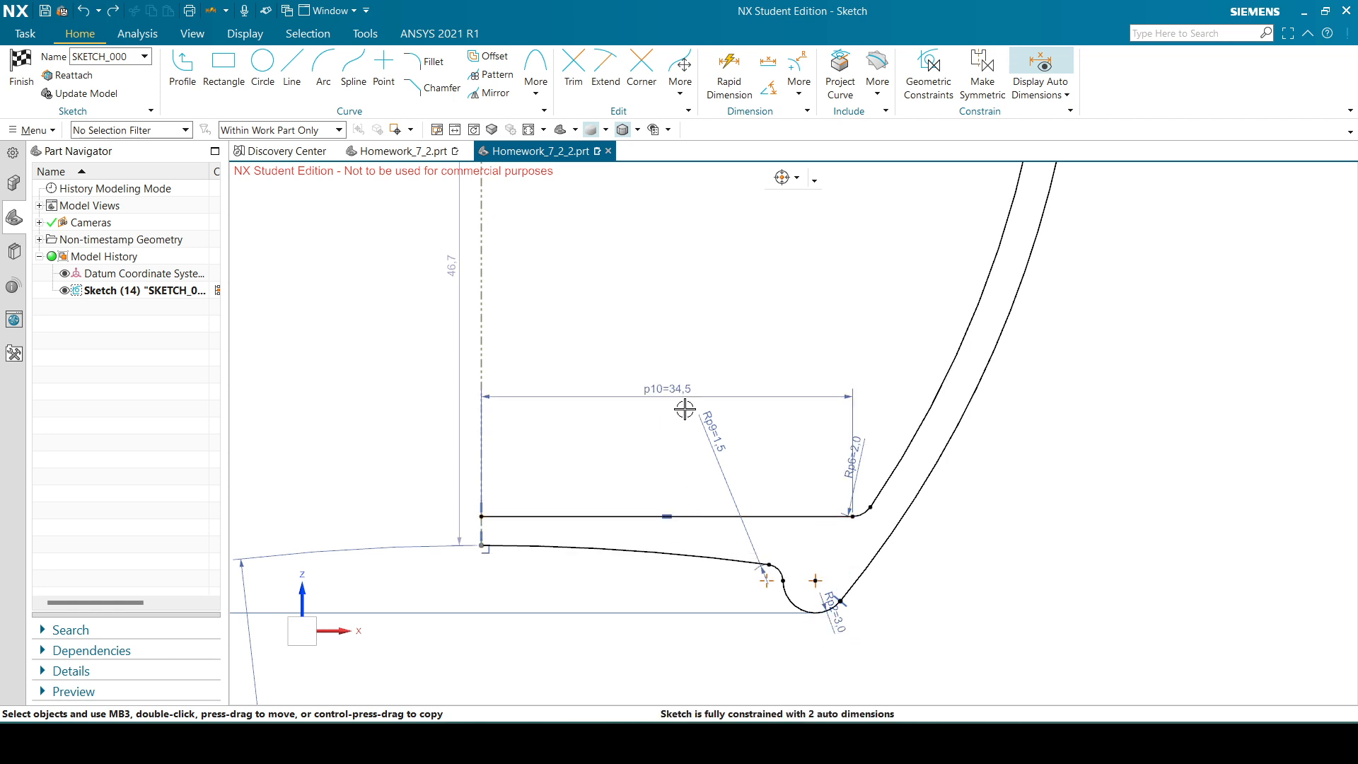
pyautogui.click(684, 409)
pyautogui.press('Delete')
pyautogui.click(679, 403)
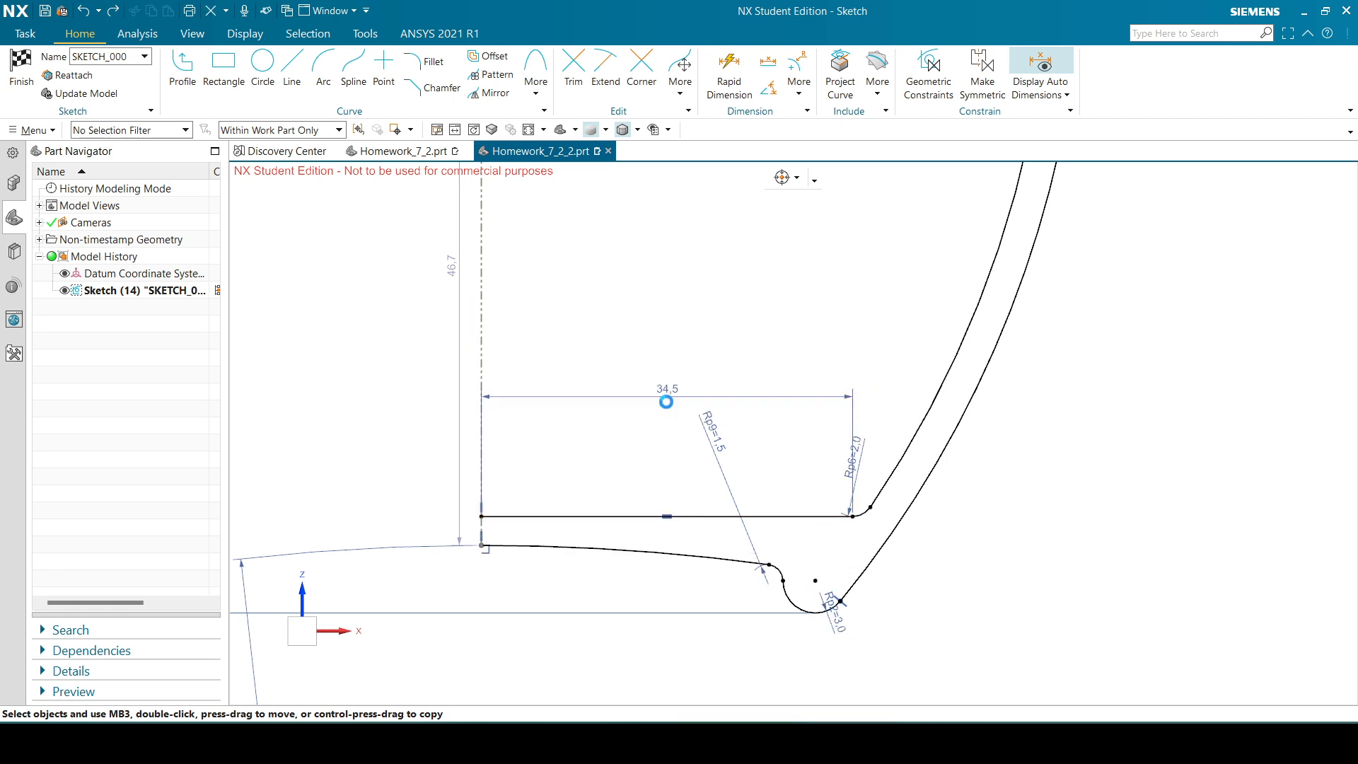
# - Move the bottom arc's axis end to about 49.3 mm below the origin and lower the inner floor line to about 32.4 mm long
pyautogui.moveTo(693, 516)
pyautogui.mouseDown()
pyautogui.moveTo(689, 540)
pyautogui.moveTo(695, 508)
pyautogui.mouseUp()
pyautogui.moveTo(541, 546); pyautogui.dragTo(541, 575)
pyautogui.moveTo(561, 506); pyautogui.dragTo(555, 547)
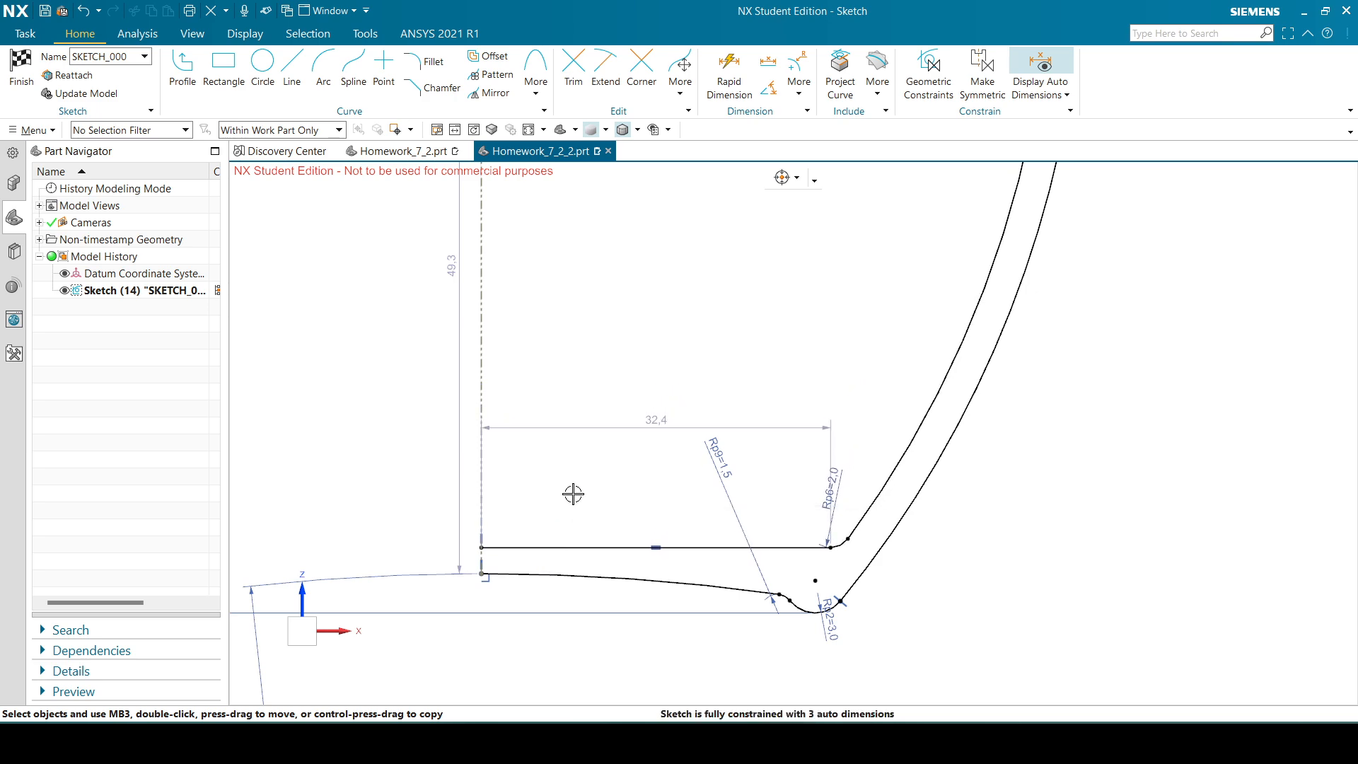
# - Dimension the inner floor line's length at 32 mm and highlight the 32 dimension on the reference drawing
pyautogui.press('d')
pyautogui.click(483, 547)
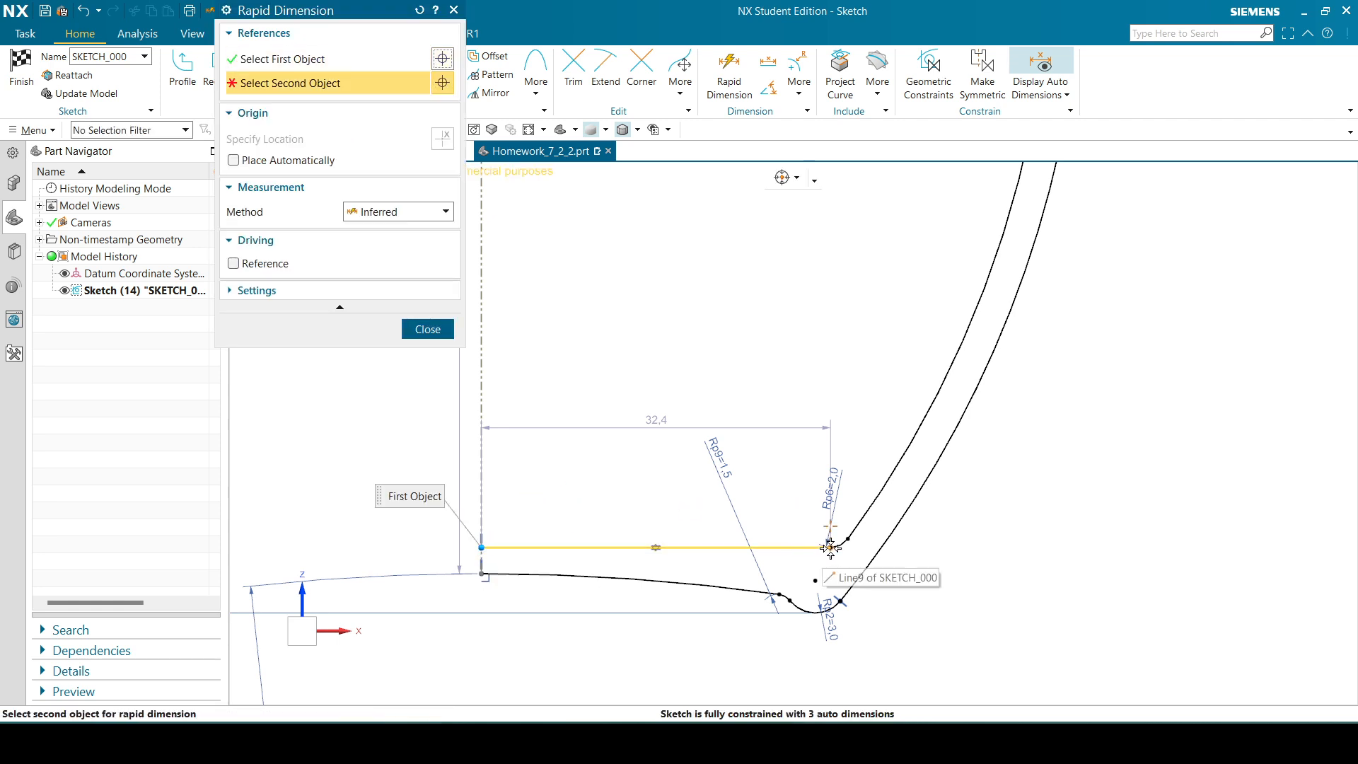
pyautogui.click(830, 547)
pyautogui.click(691, 367)
pyautogui.write('3')
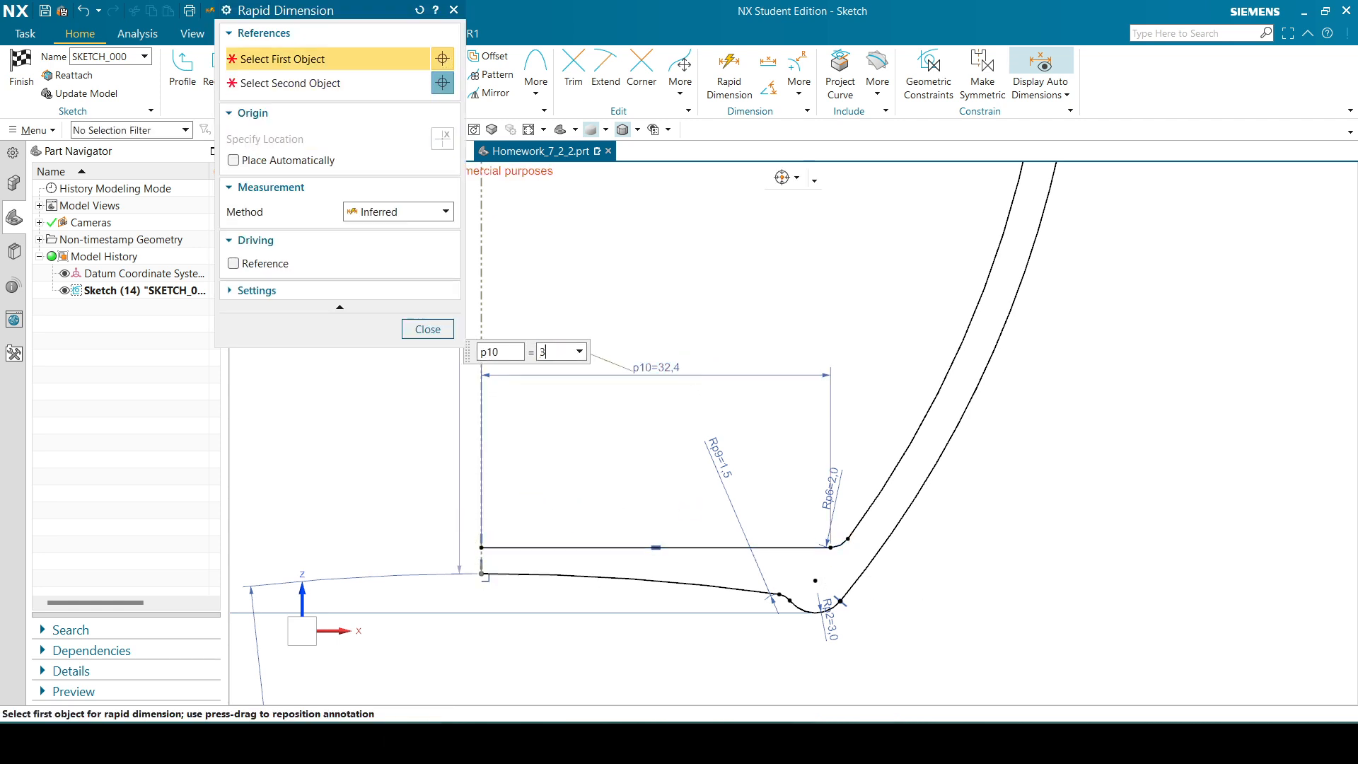
pyautogui.write('2')
pyautogui.press('Return')
pyautogui.click(433, 329)
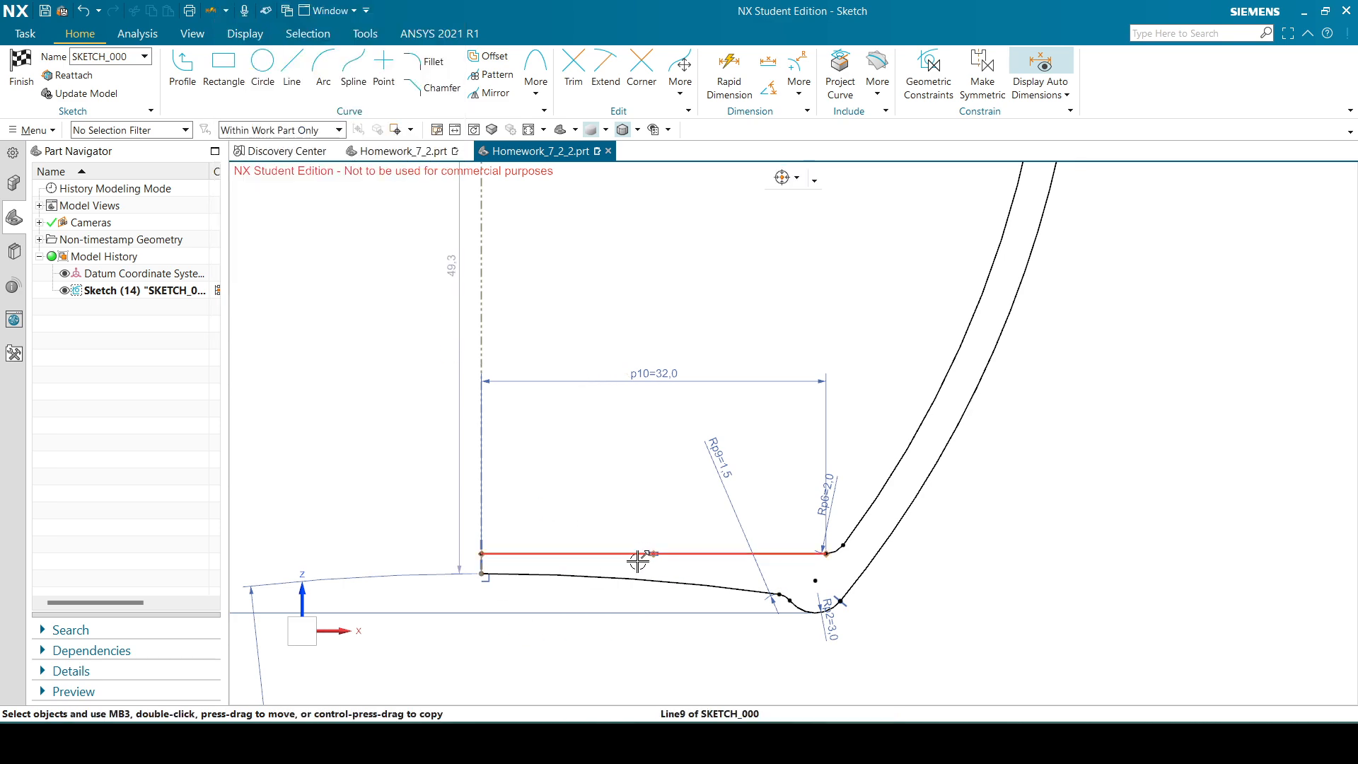
pyautogui.hotkey('alt', 'Tab')
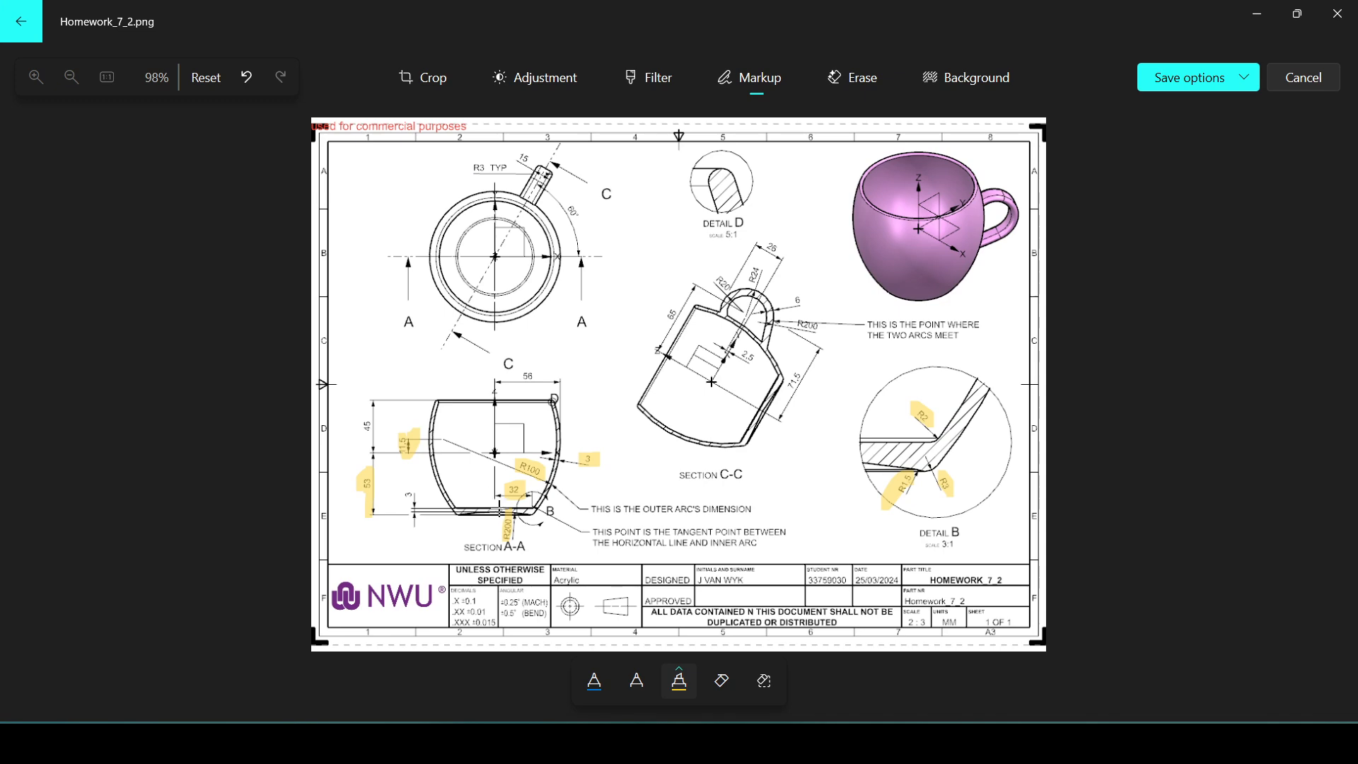
pyautogui.hotkey('alt', 'Tab')
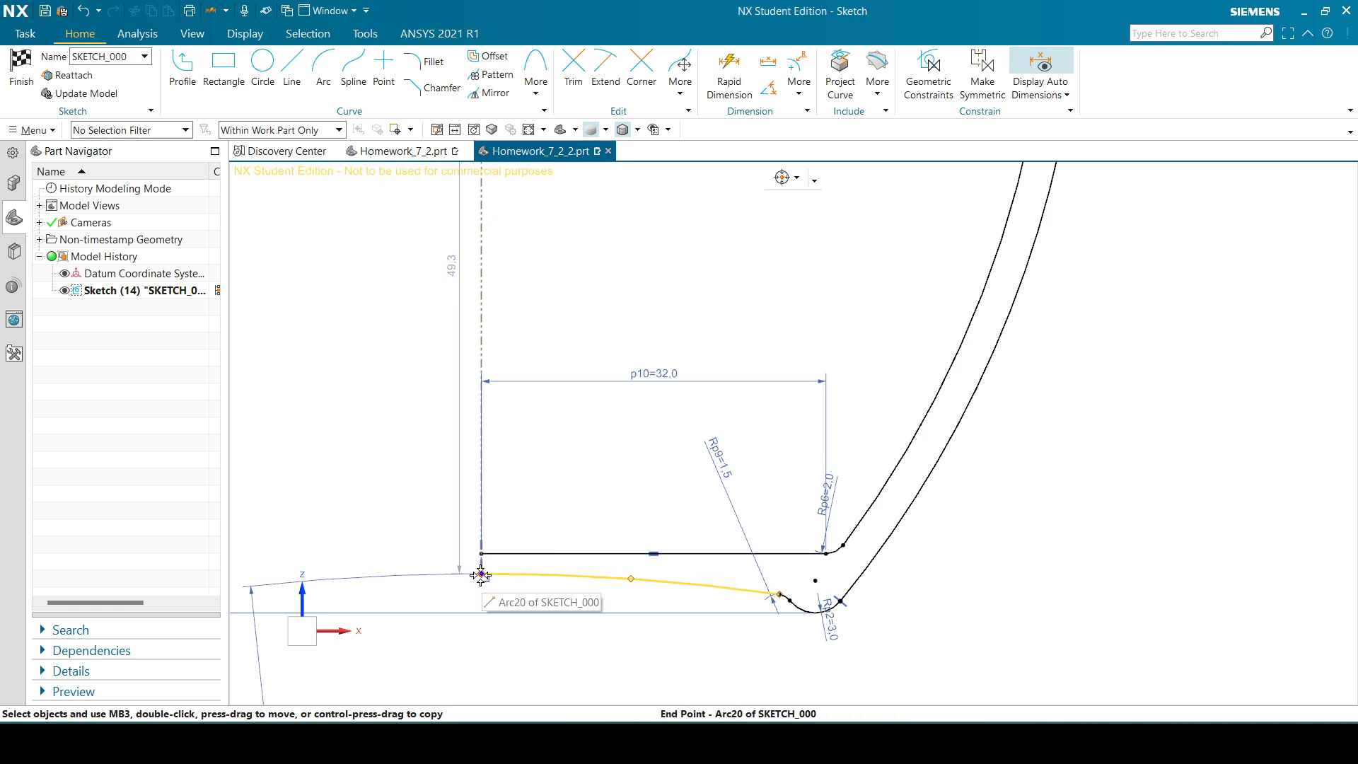
# - Dimension the vertical distance between the inner floor line and the bottom arc at the axis, setting it to 3 mm
pyautogui.press('d')
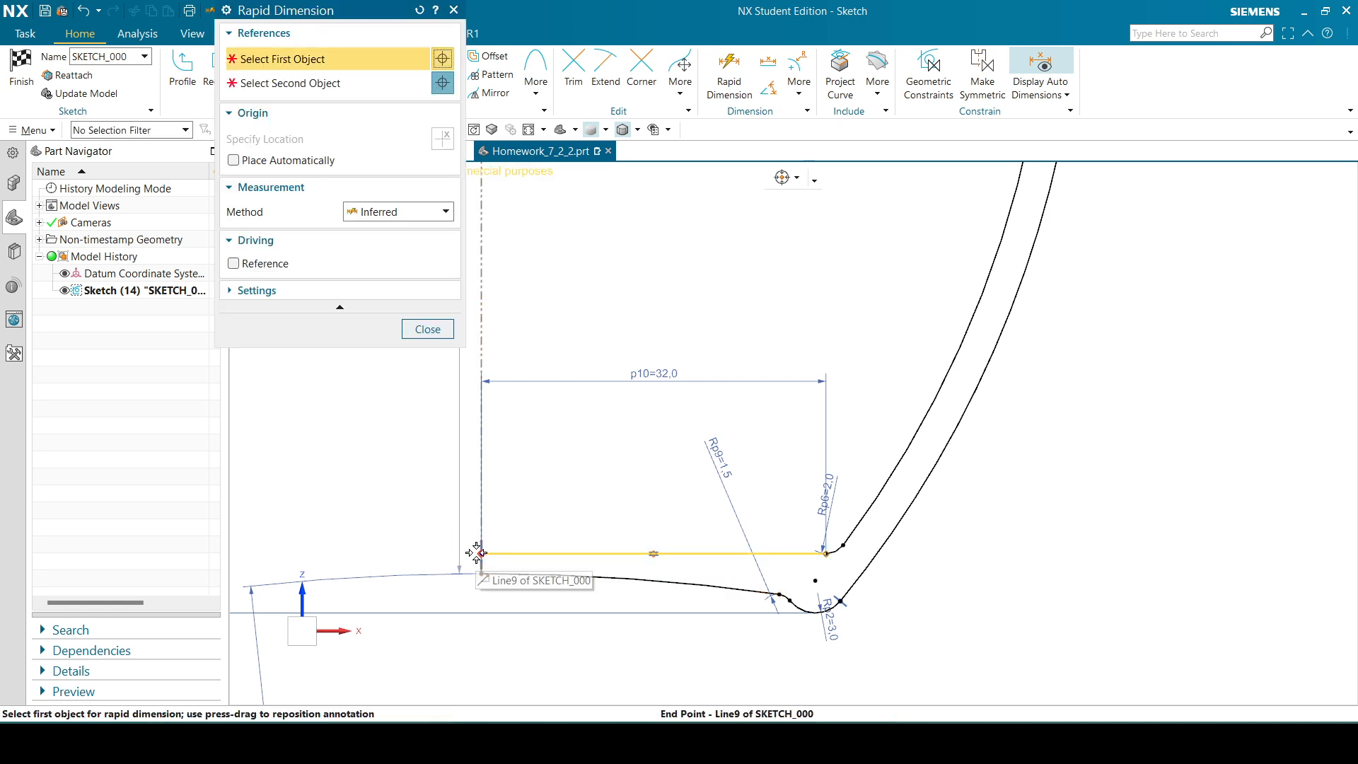
pyautogui.click(481, 553)
pyautogui.click(482, 576)
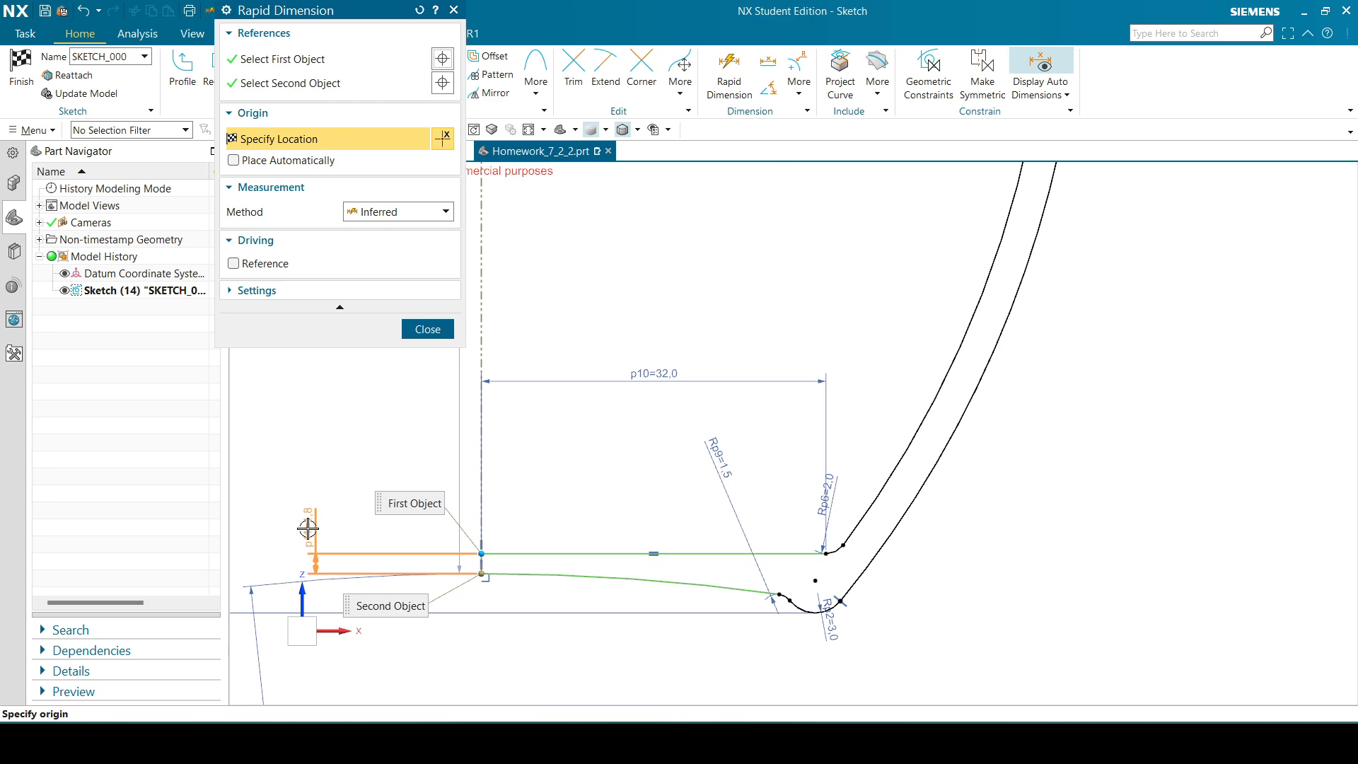
pyautogui.click(300, 530)
pyautogui.write('3')
pyautogui.press('Return')
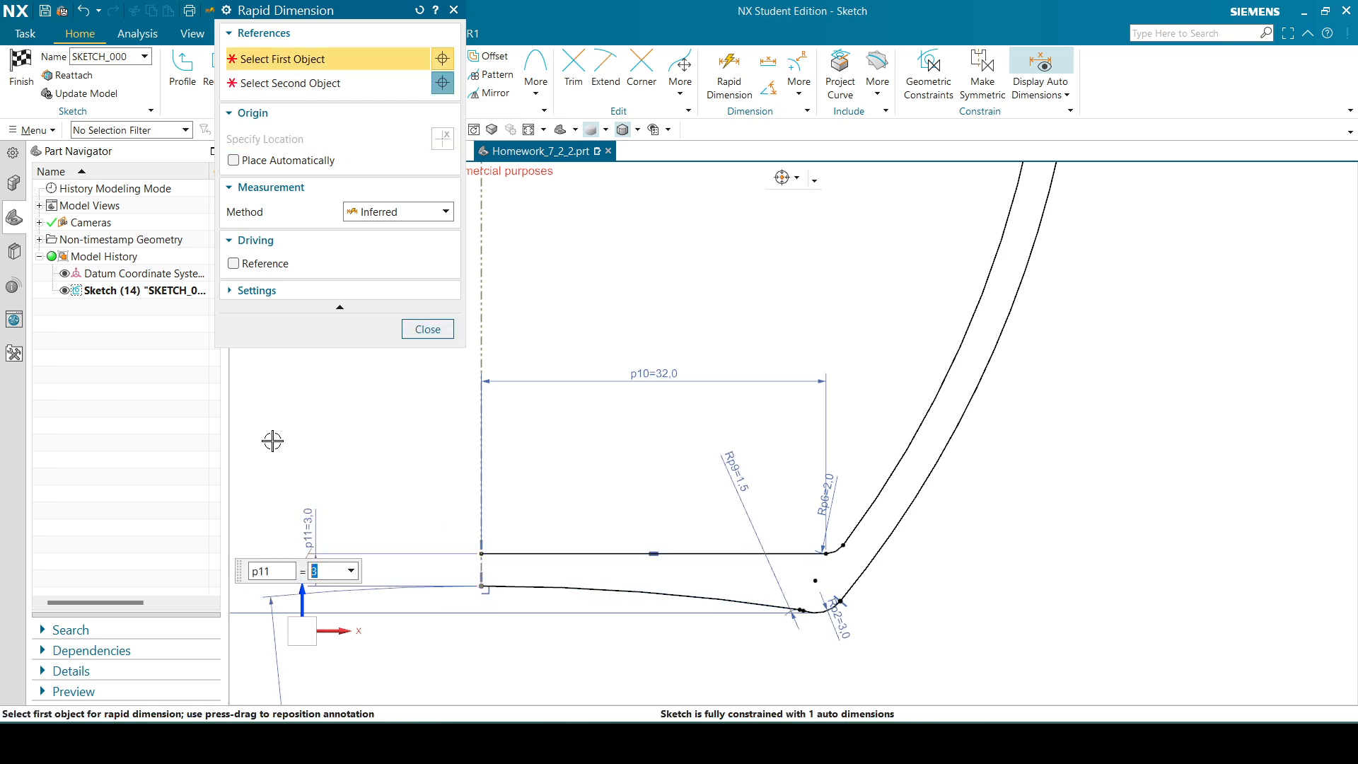
pyautogui.click(424, 329)
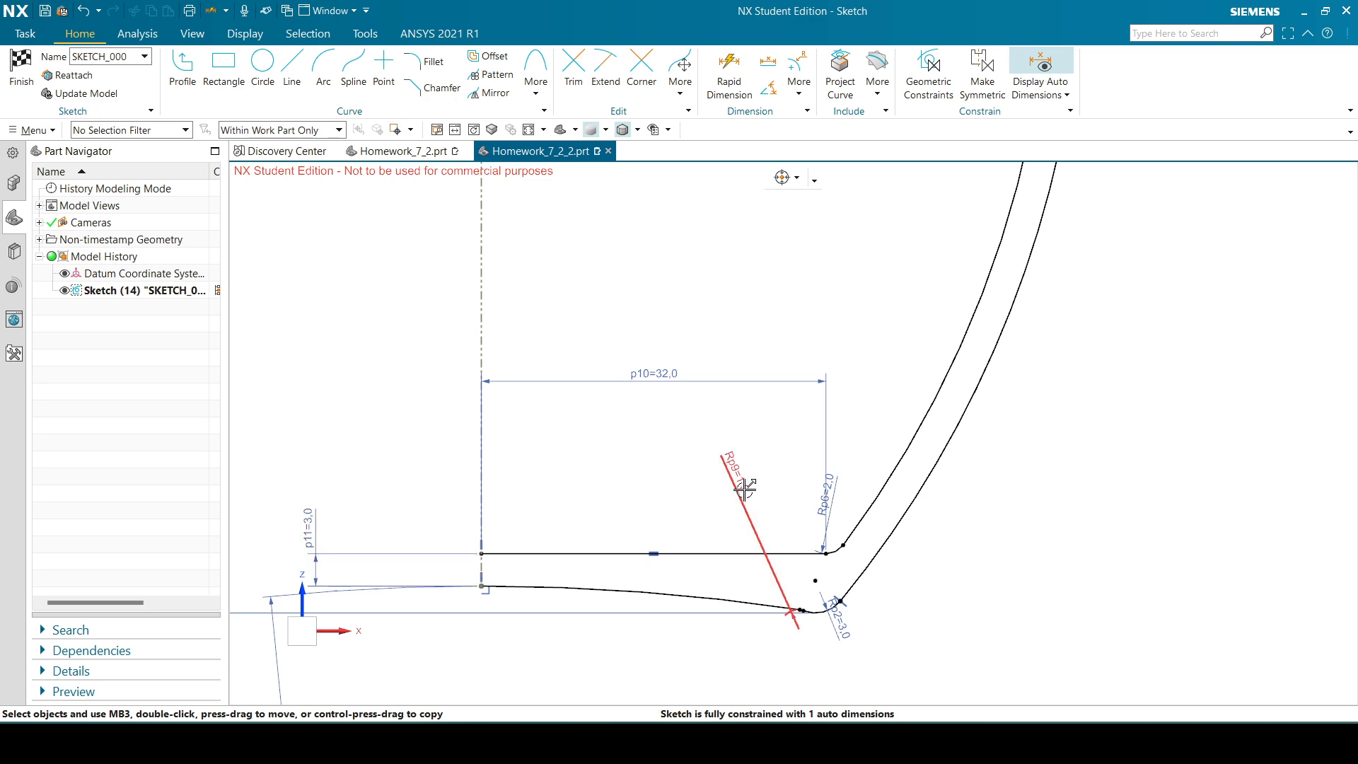
# - Move the 1.5 mm radius label below the base profile and highlight the 3 mm floor thickness on the reference drawing
pyautogui.moveTo(736, 485); pyautogui.dragTo(762, 640)
pyautogui.hotkey('alt', 'Tab')
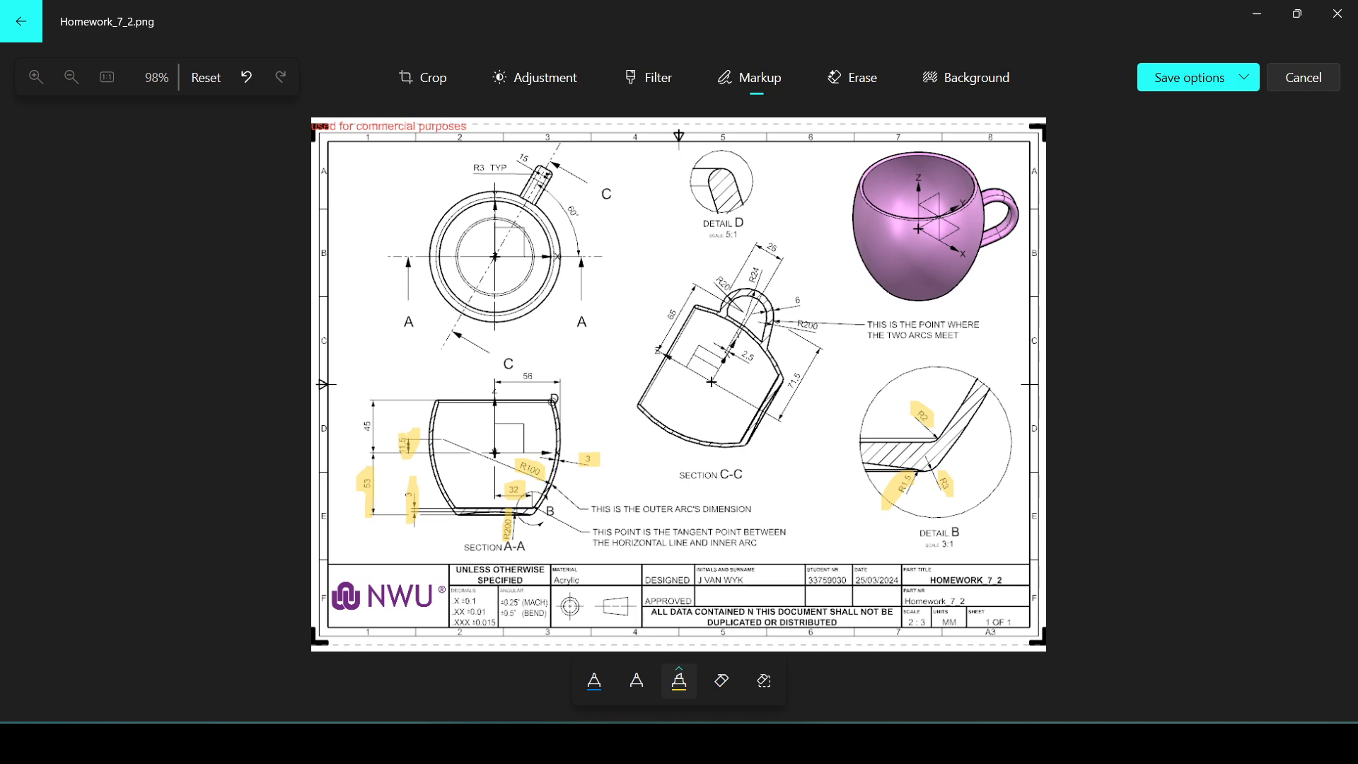
pyautogui.hotkey('alt', 'Tab')
# - Check the sketched base against the reference drawing and highlight the drawing's 56 dimension
pyautogui.scroll(-3, 767, 448)
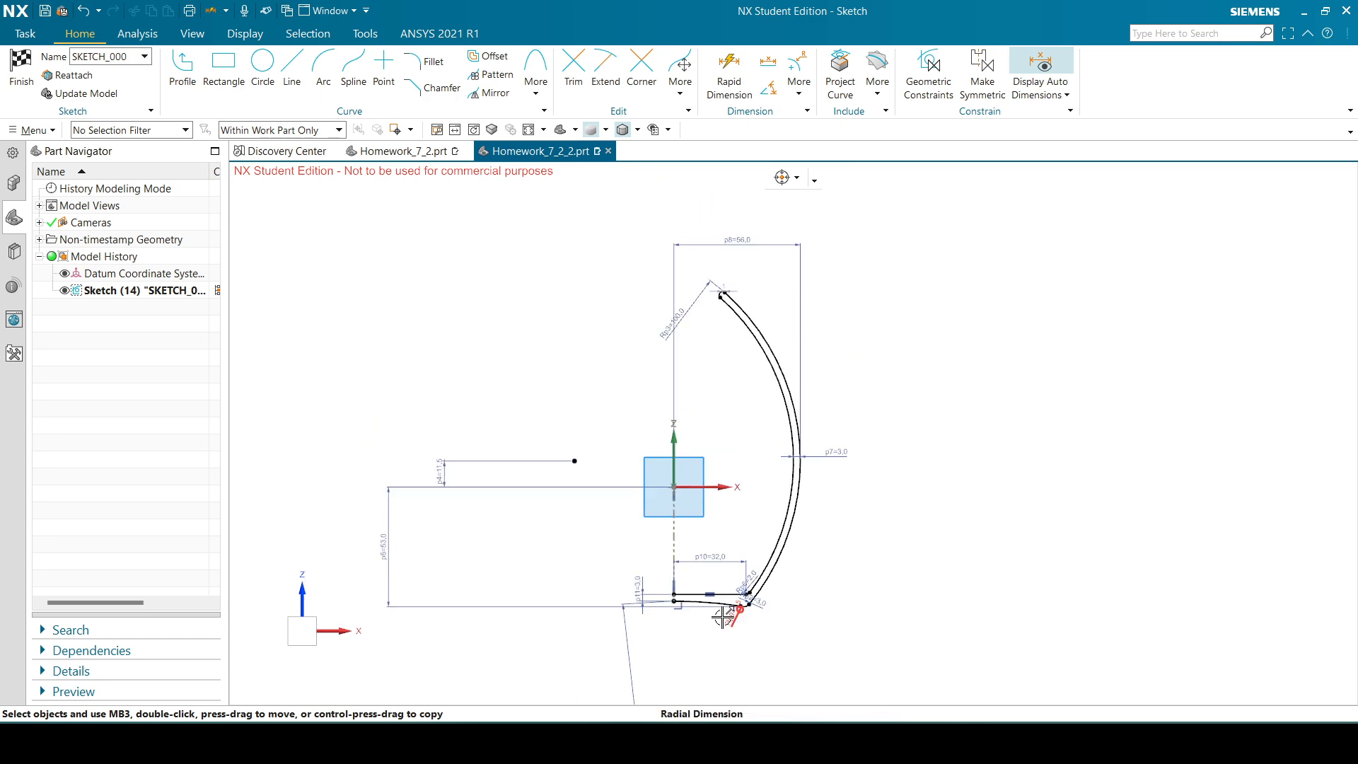
pyautogui.scroll(5, 722, 617)
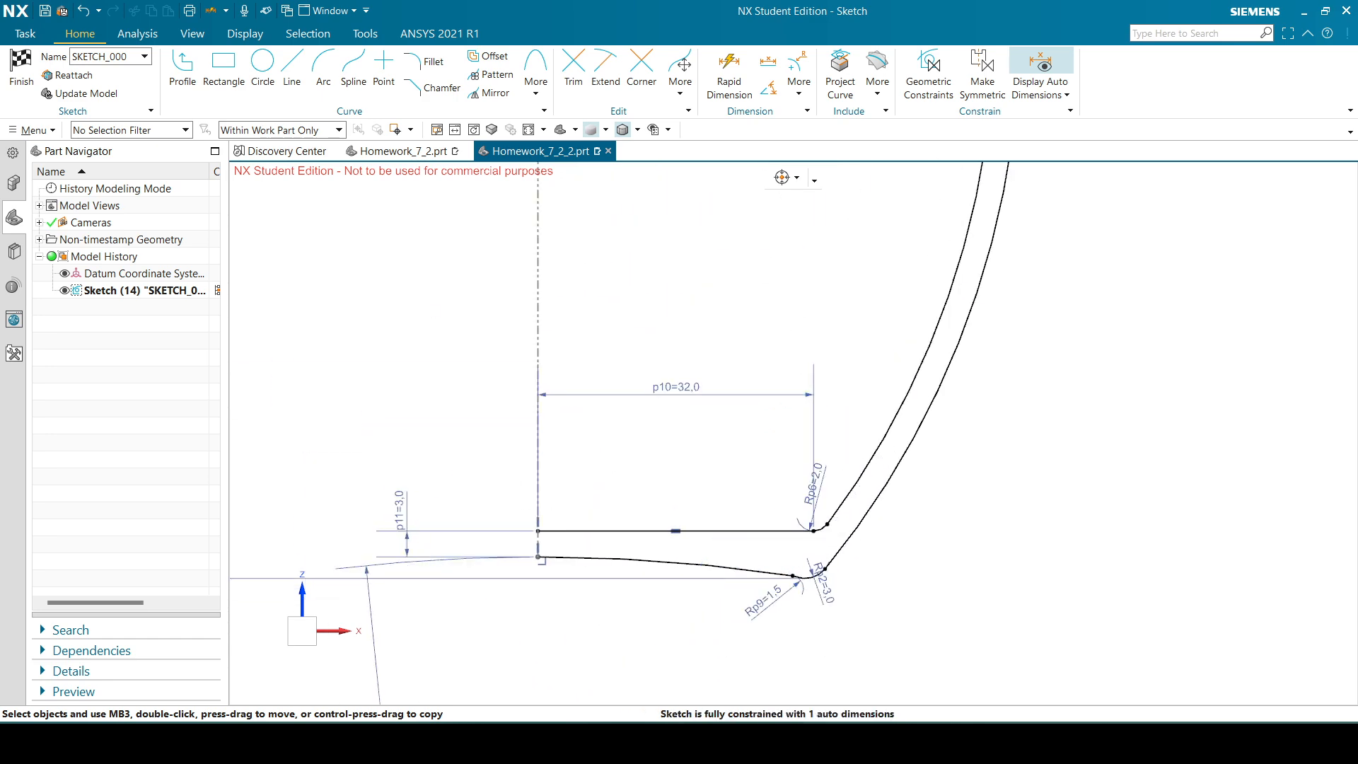
pyautogui.hotkey('alt', 'Tab')
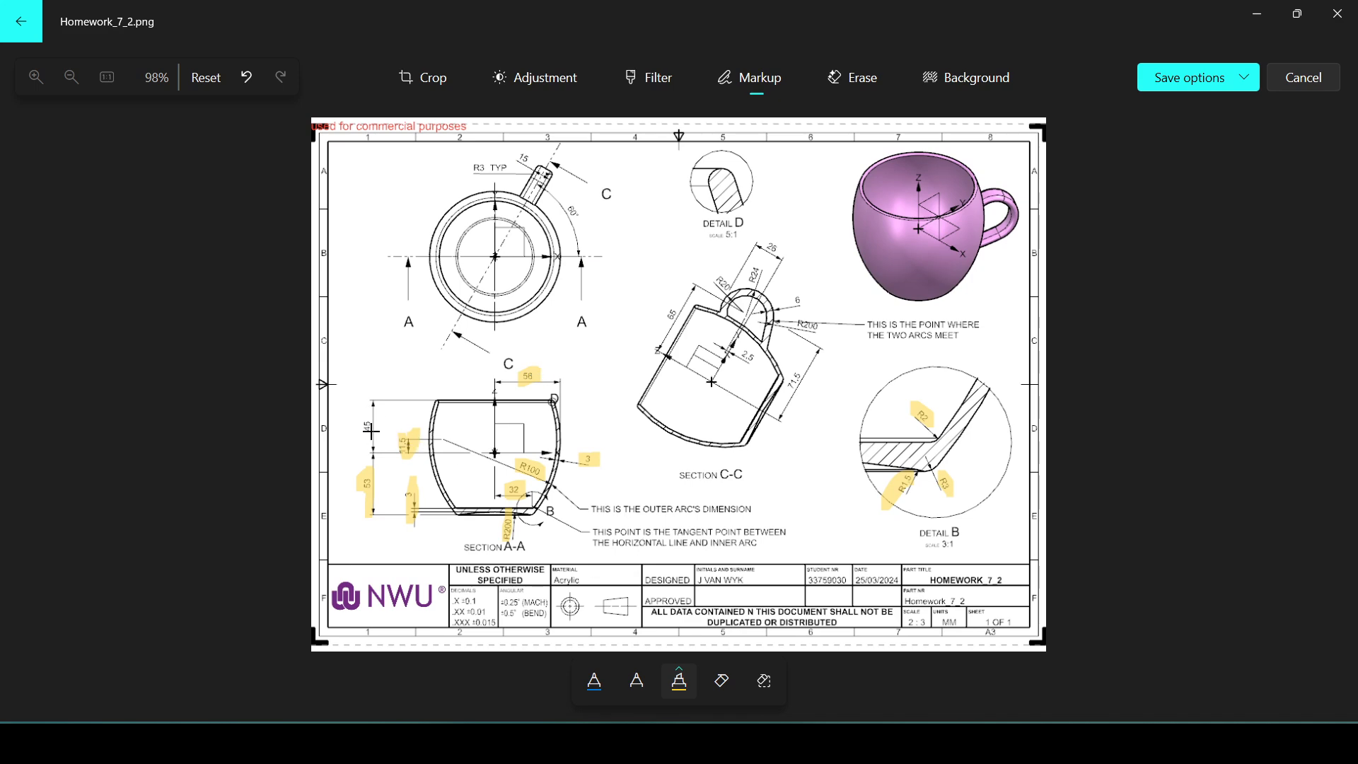
pyautogui.hotkey('alt', 'Tab')
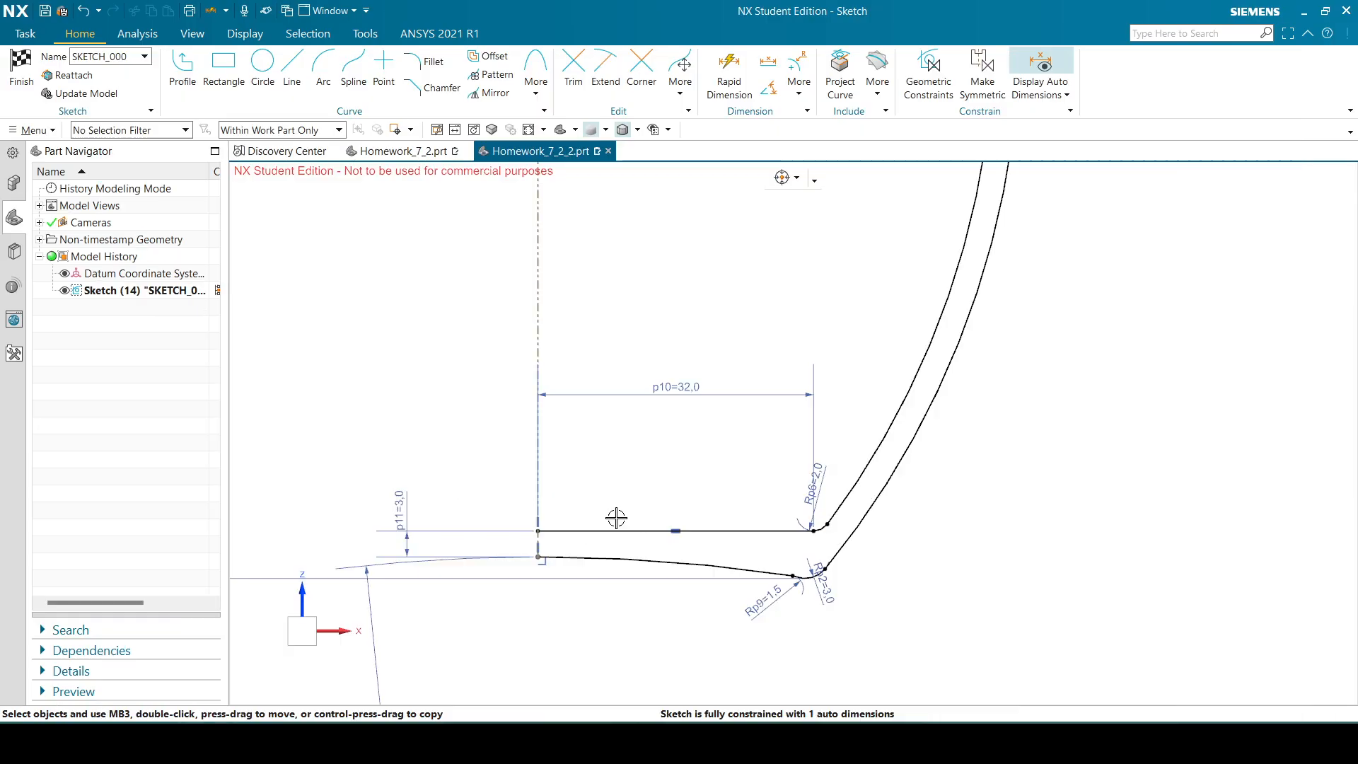
# - Add a vertical dimension from the sketch origin to the top of the rim's rounded end arc
pyautogui.press('d')
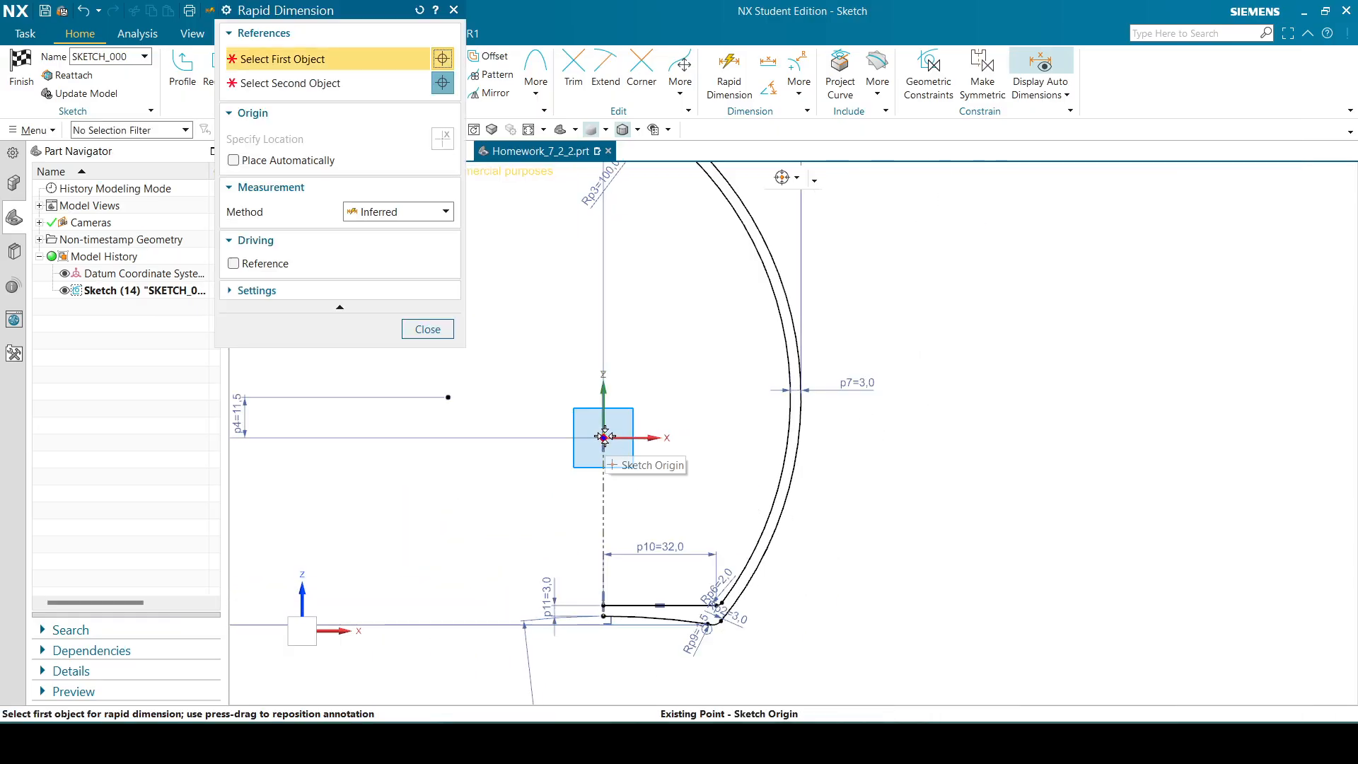
pyautogui.click(605, 438)
pyautogui.scroll(-3, 735, 530)
pyautogui.scroll(5, 707, 311)
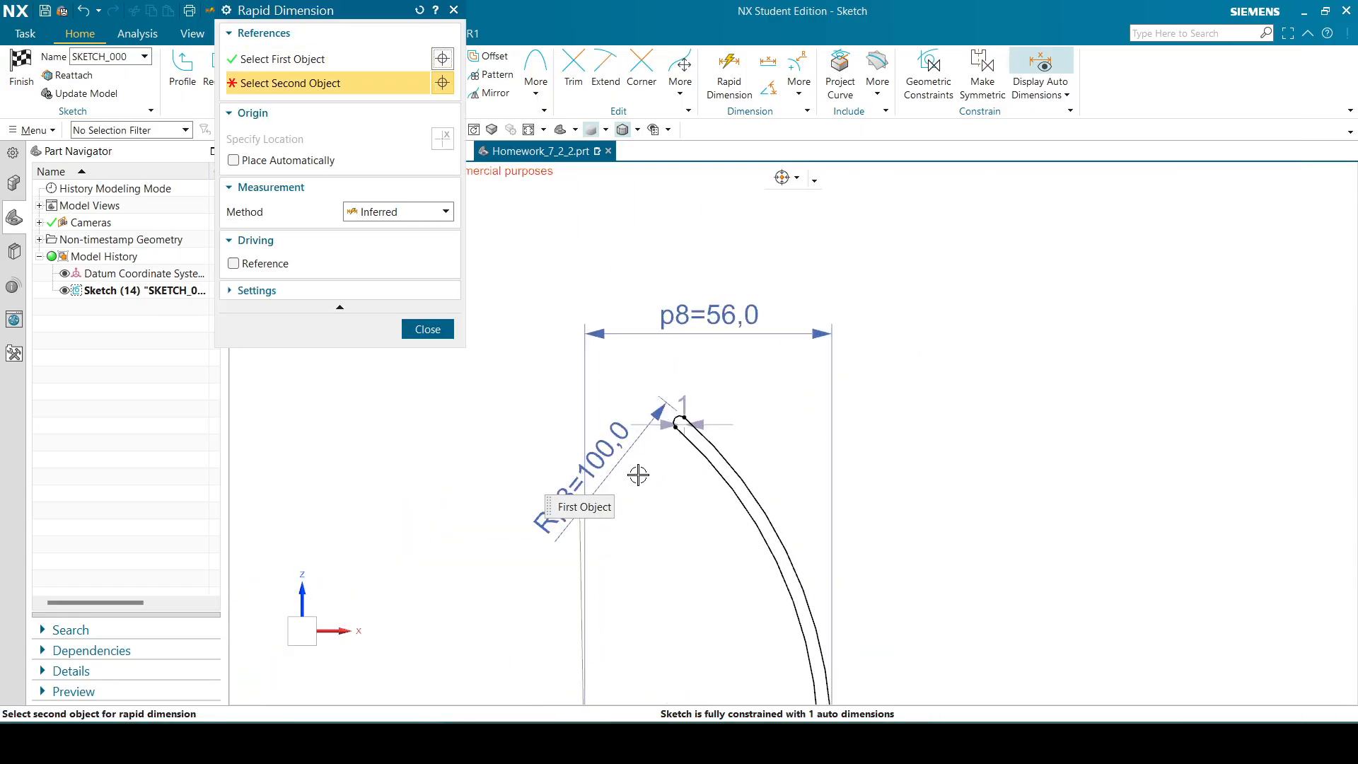
pyautogui.scroll(2, 737, 326)
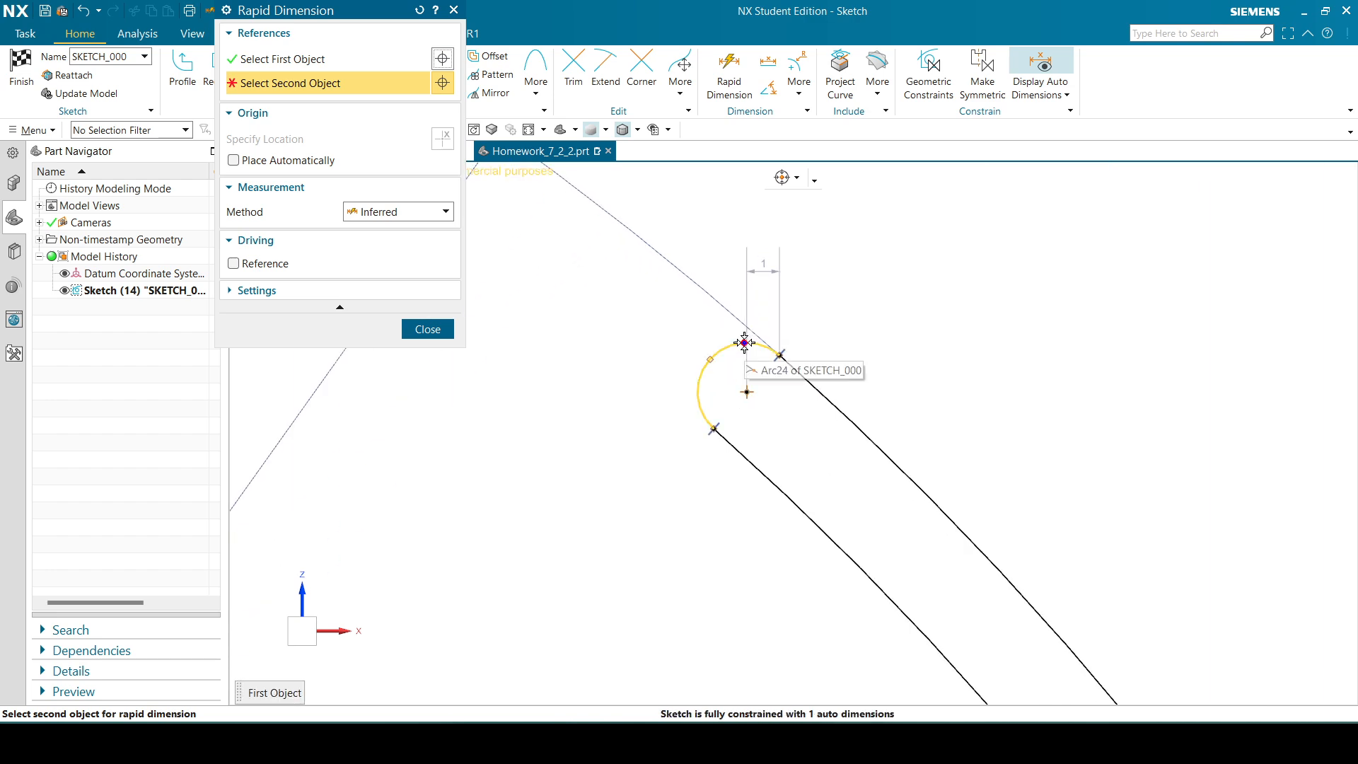
pyautogui.click(759, 345)
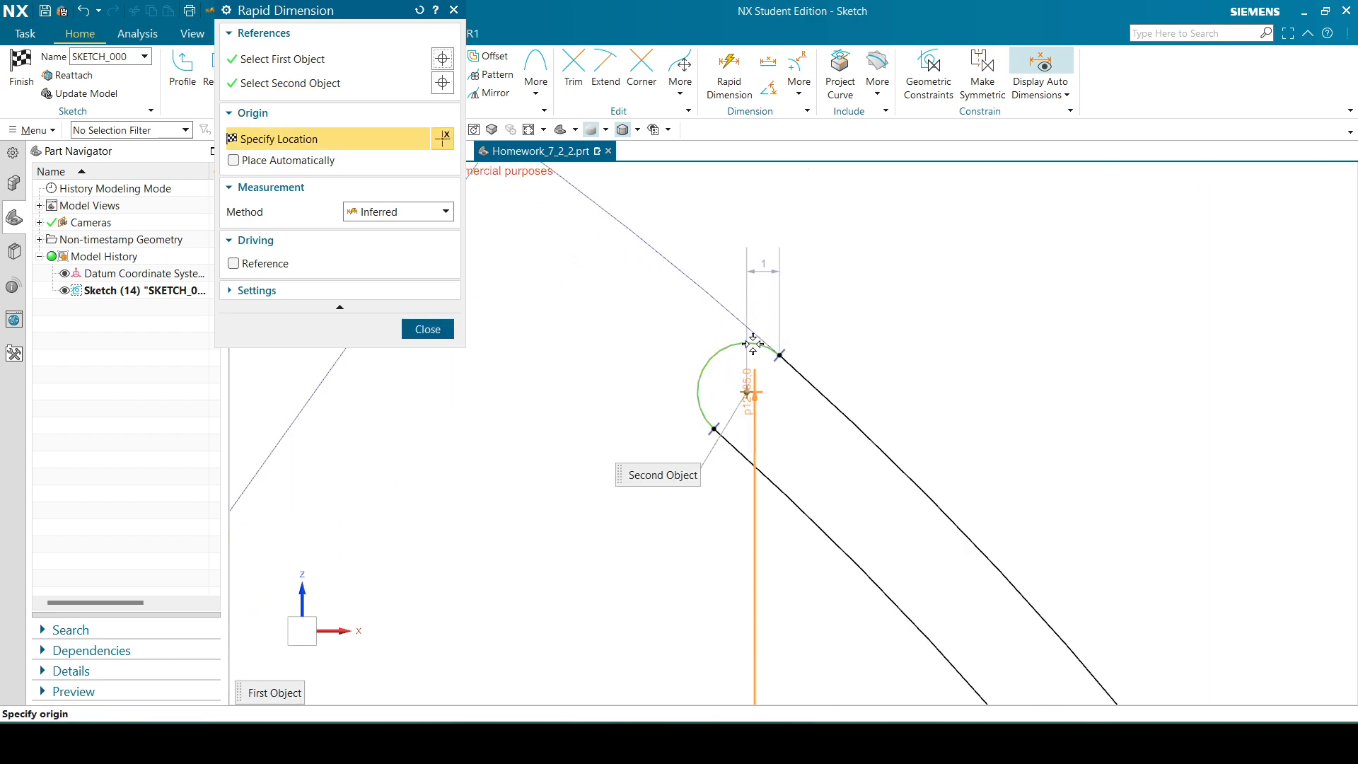
pyautogui.scroll(-3, 719, 315)
pyautogui.click(283, 82)
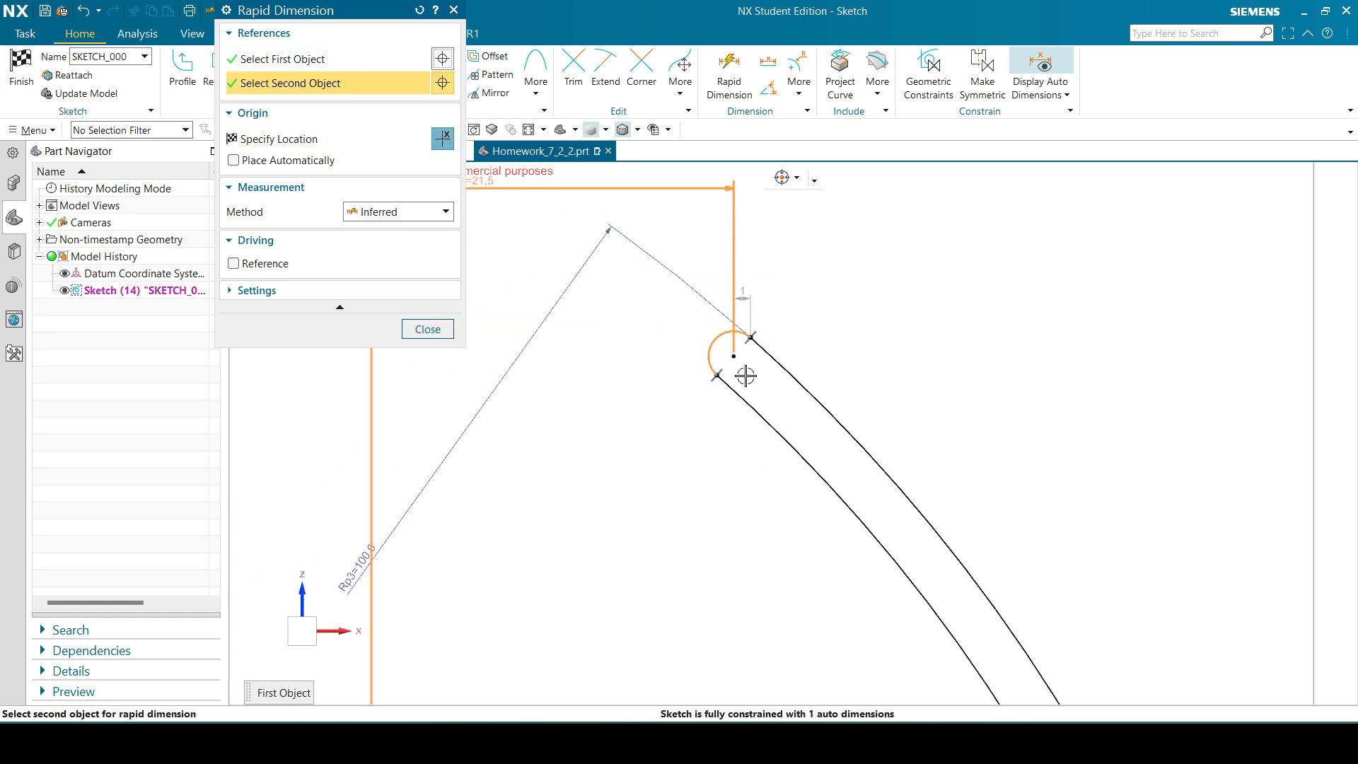
pyautogui.scroll(4, 728, 332)
pyautogui.click(741, 355)
pyautogui.scroll(-5, 622, 360)
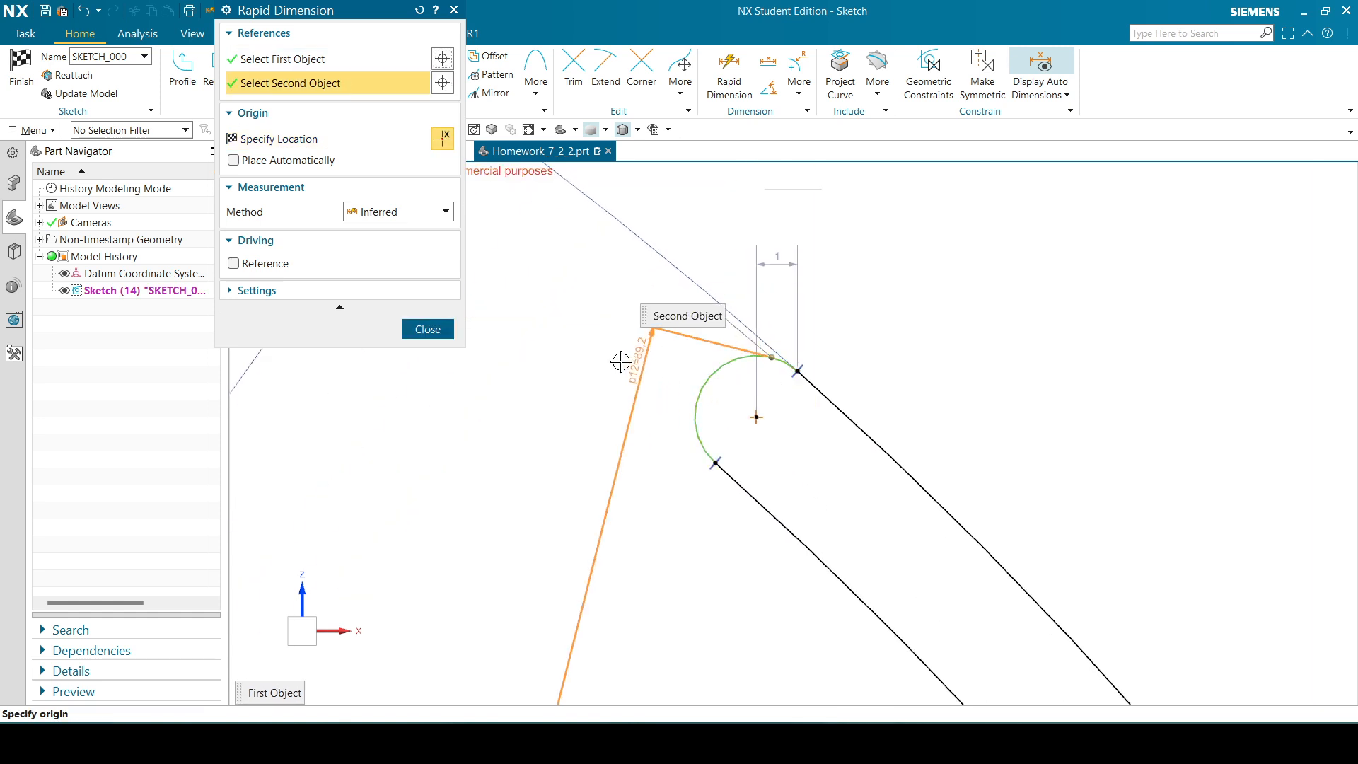
pyautogui.scroll(-2, 458, 461)
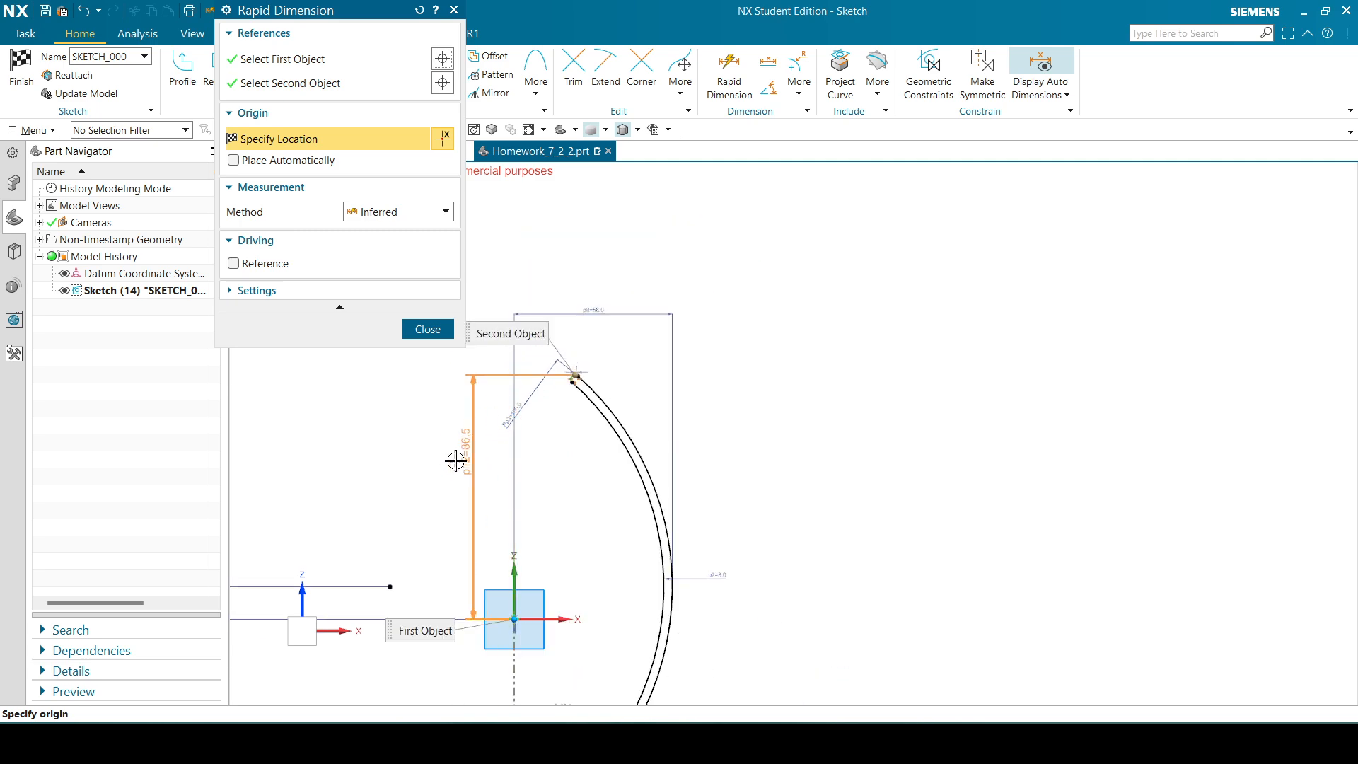
pyautogui.click(363, 483)
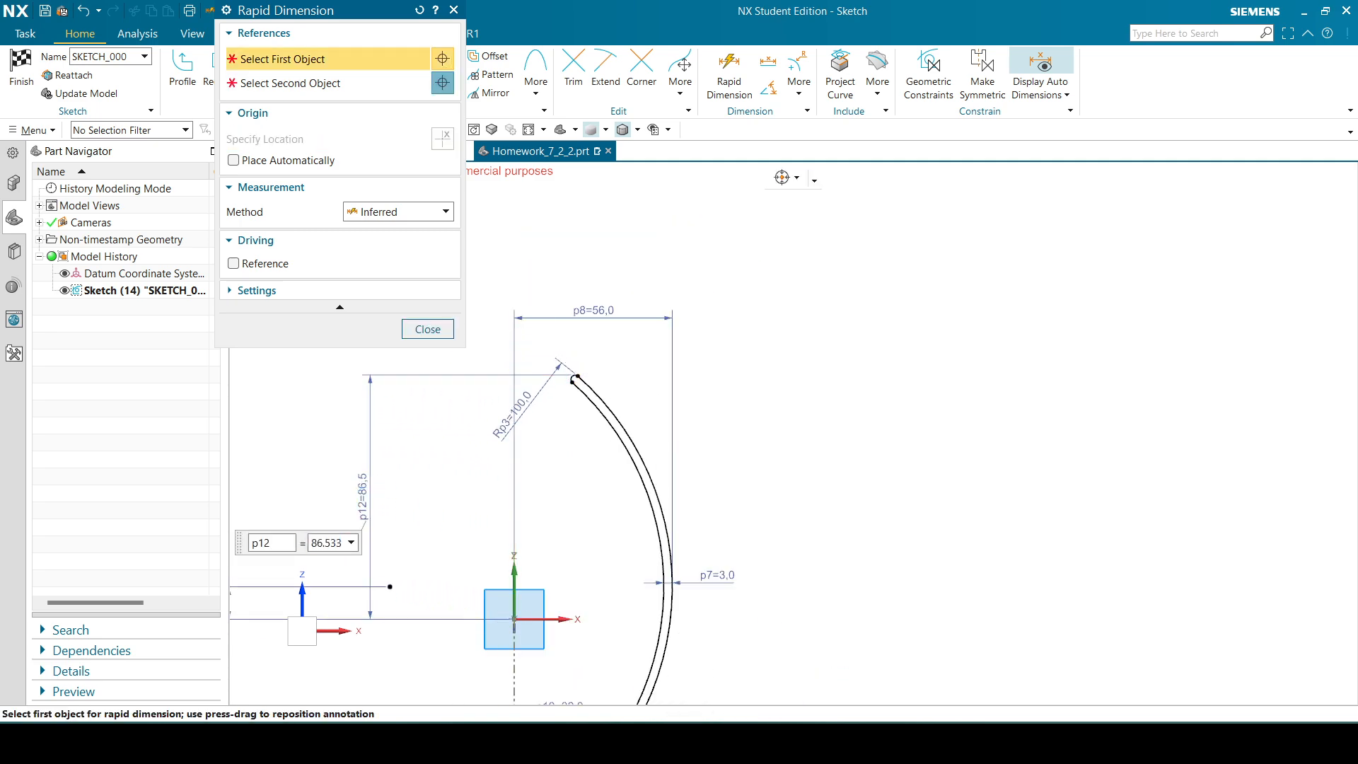
# - Check the rim height on the reference drawing and set its vertical dimension to 45 mm
pyautogui.hotkey('alt', 'Tab')
pyautogui.hotkey('alt', 'Tab')
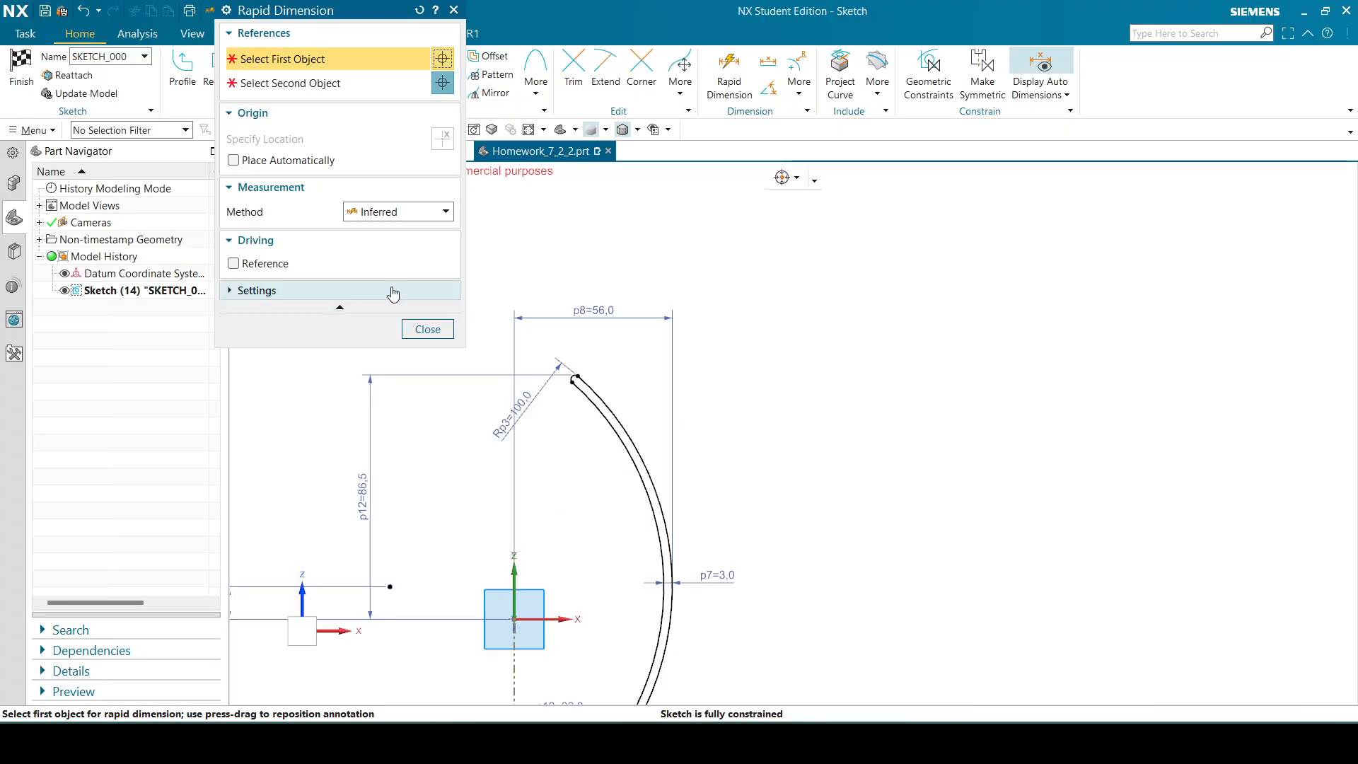
pyautogui.click(425, 329)
pyautogui.doubleClick(357, 481)
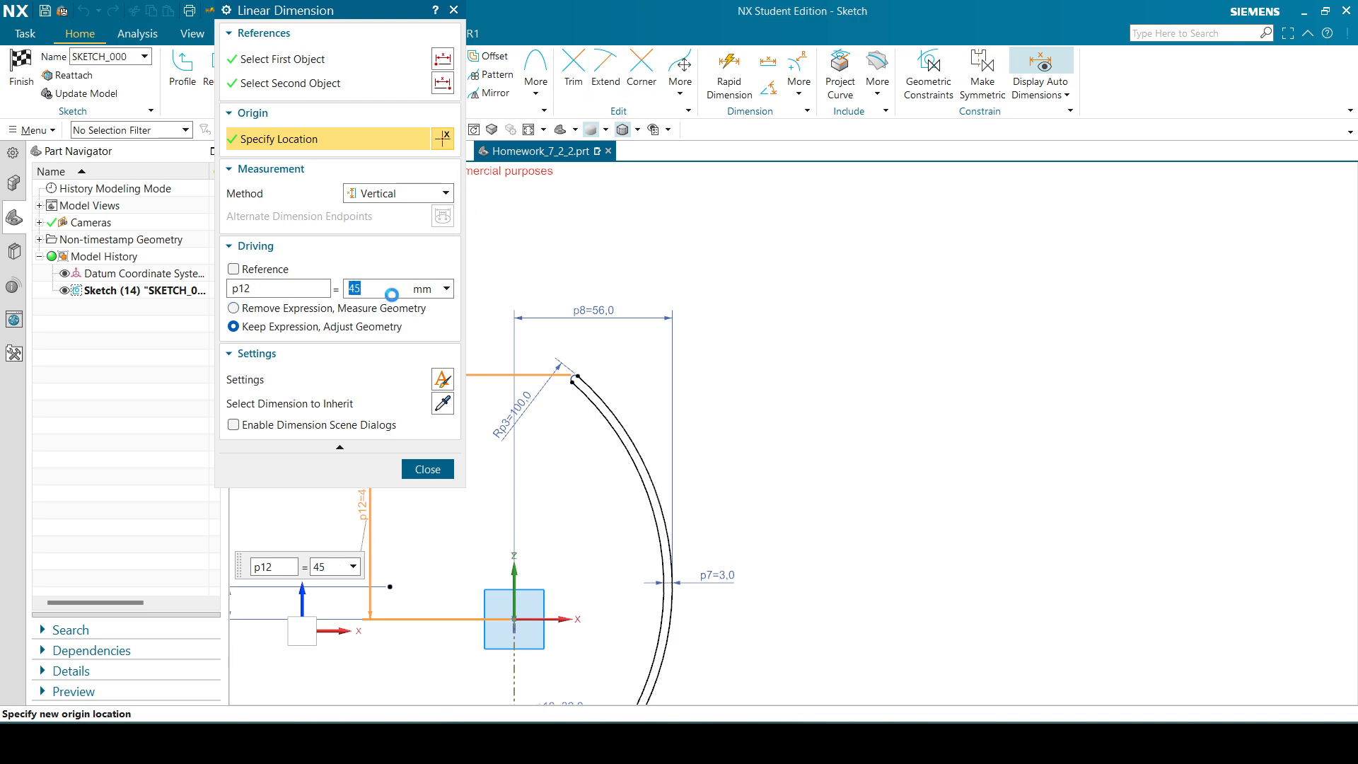
pyautogui.click(427, 469)
pyautogui.scroll(-2, 573, 445)
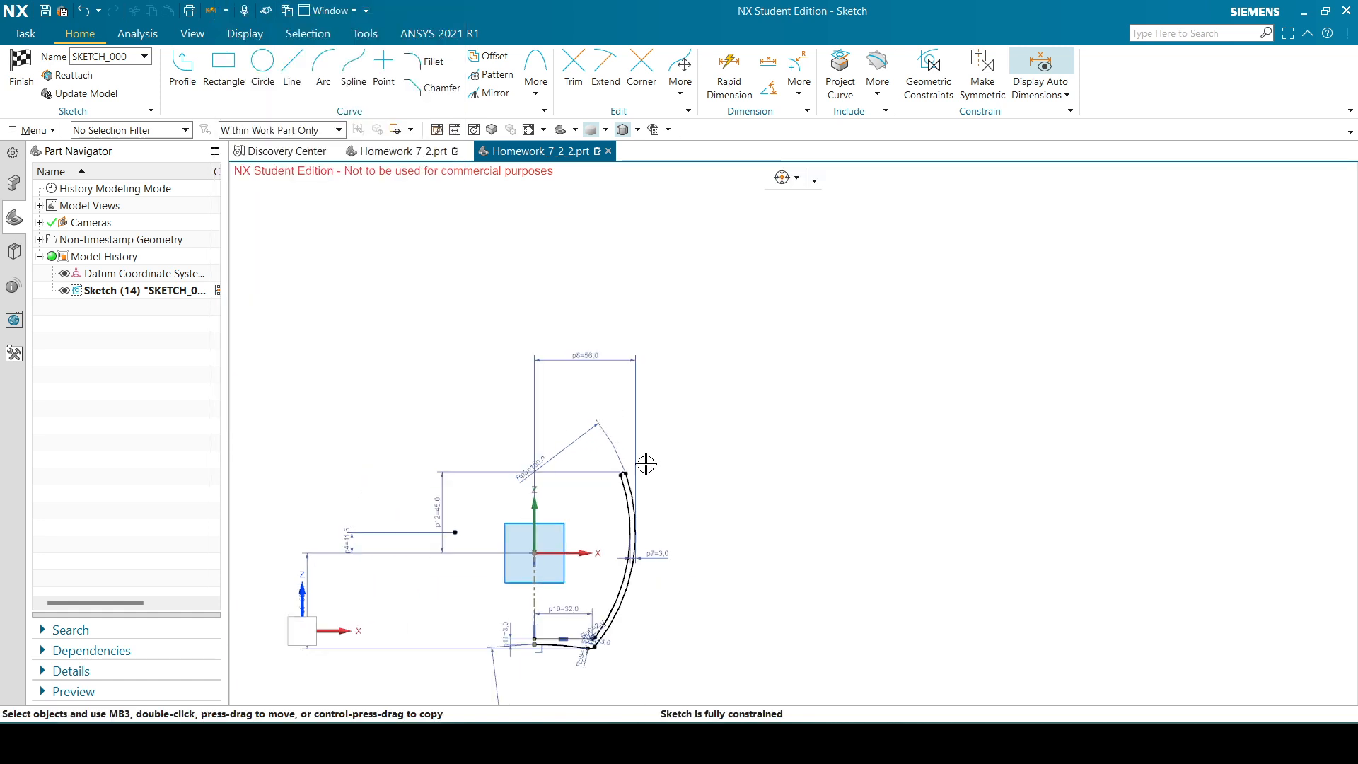
# - Draw a vertical line on the axis joining the inner floor line's end to the bottom arc's end, and finish the sketch
pyautogui.scroll(3, 693, 585)
pyautogui.scroll(-2, 703, 537)
pyautogui.scroll(3, 539, 579)
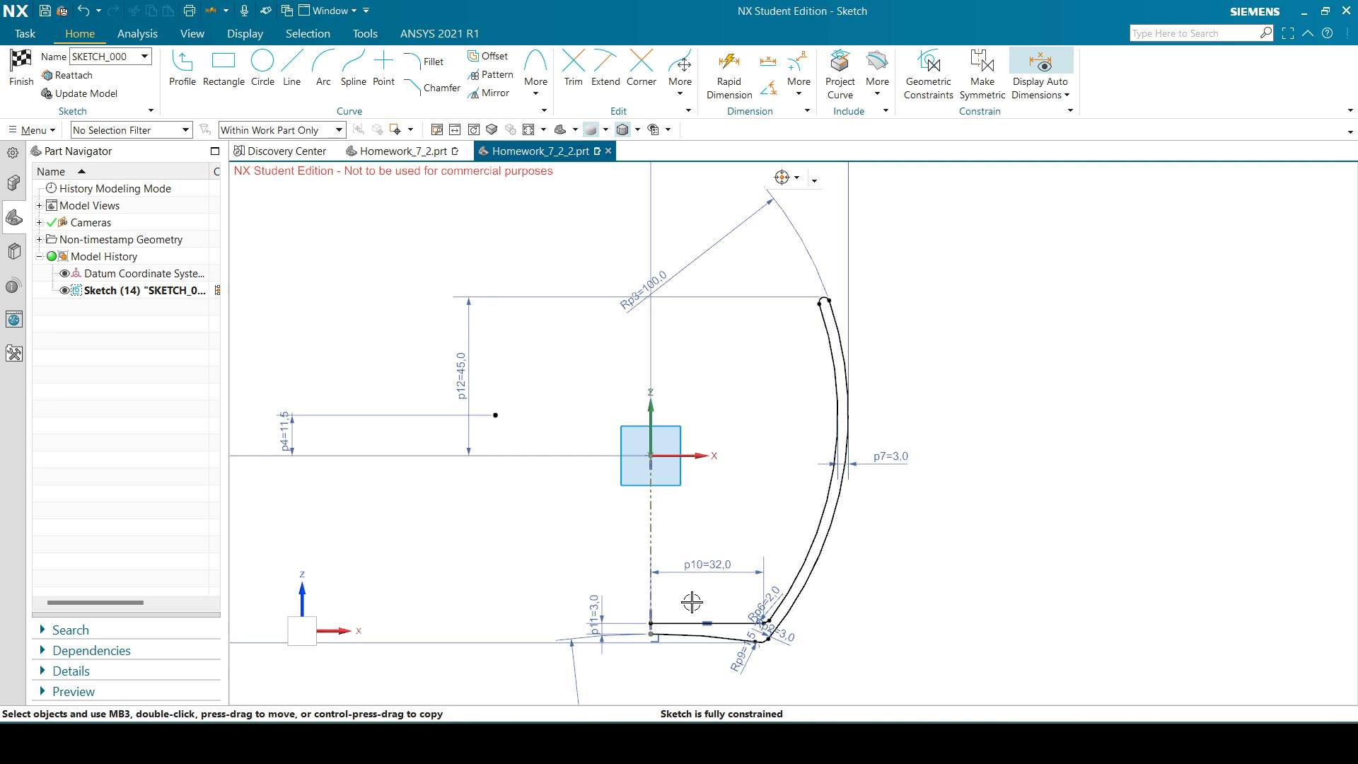
pyautogui.scroll(3, 692, 602)
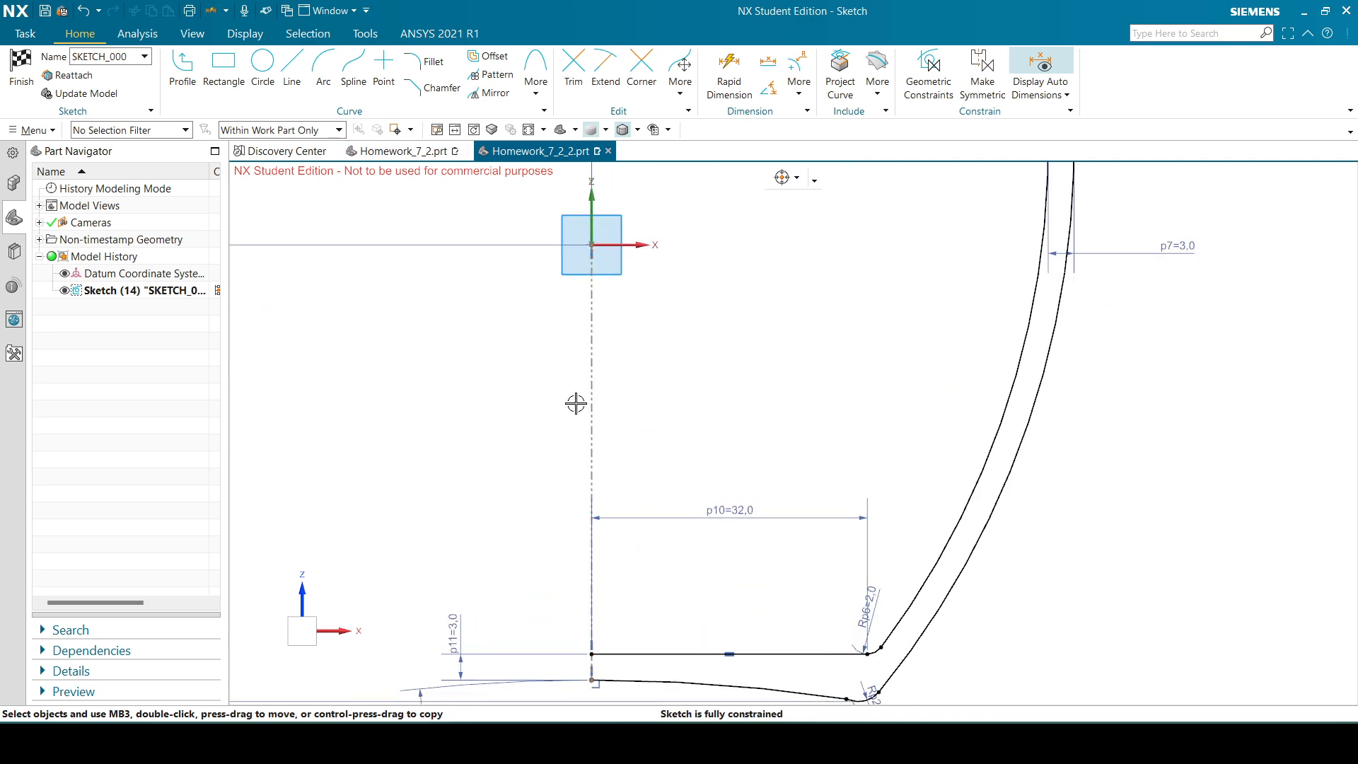
pyautogui.scroll(-2, 749, 494)
pyautogui.scroll(3, 728, 509)
pyautogui.scroll(-3, 825, 370)
pyautogui.scroll(2, 415, 500)
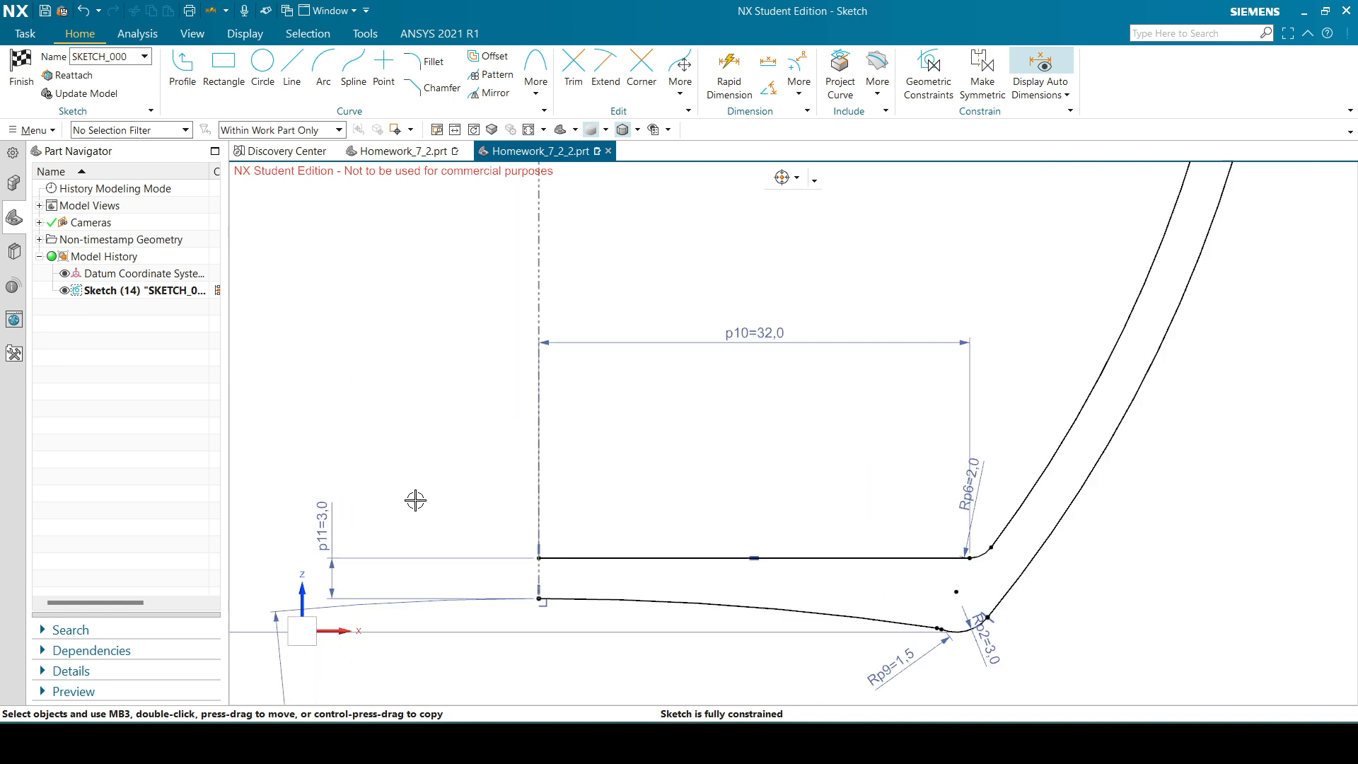
pyautogui.scroll(1, 416, 500)
pyautogui.click(291, 71)
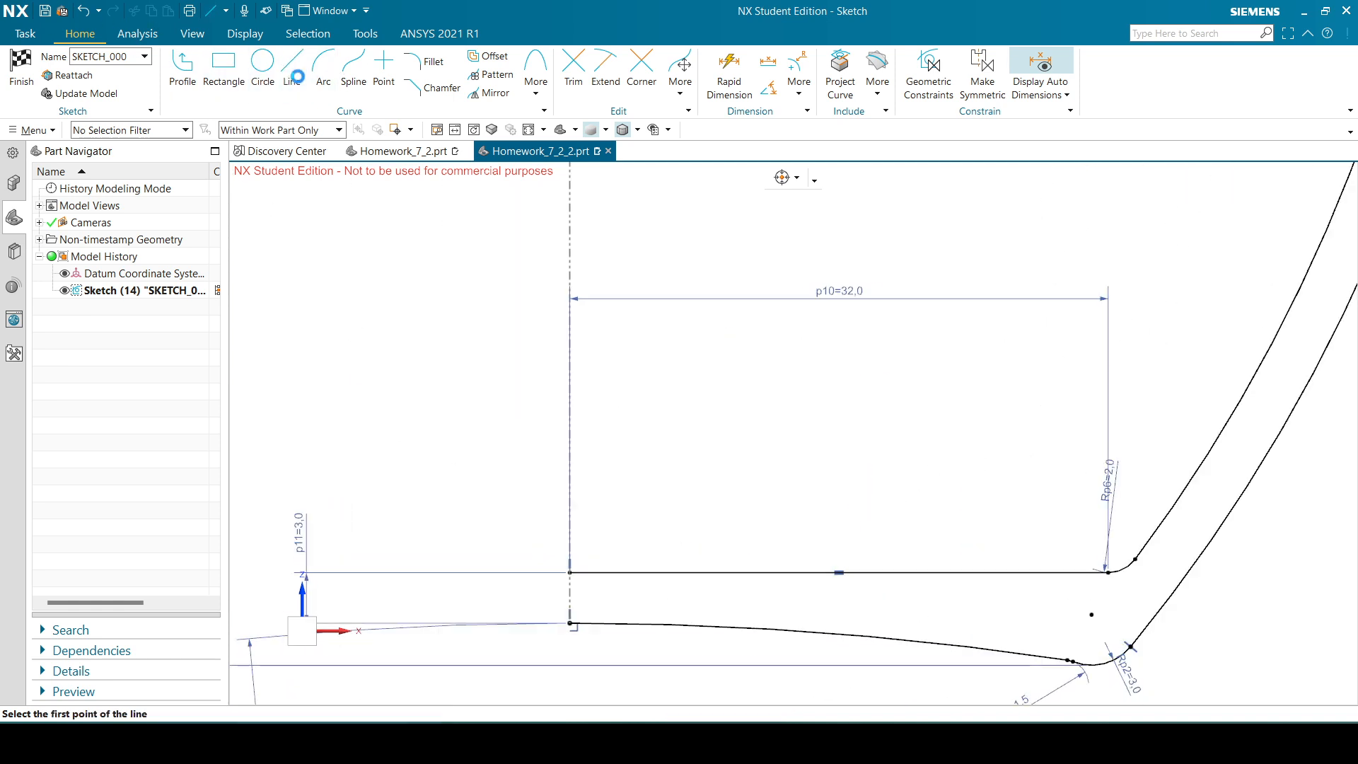
pyautogui.scroll(5, 561, 614)
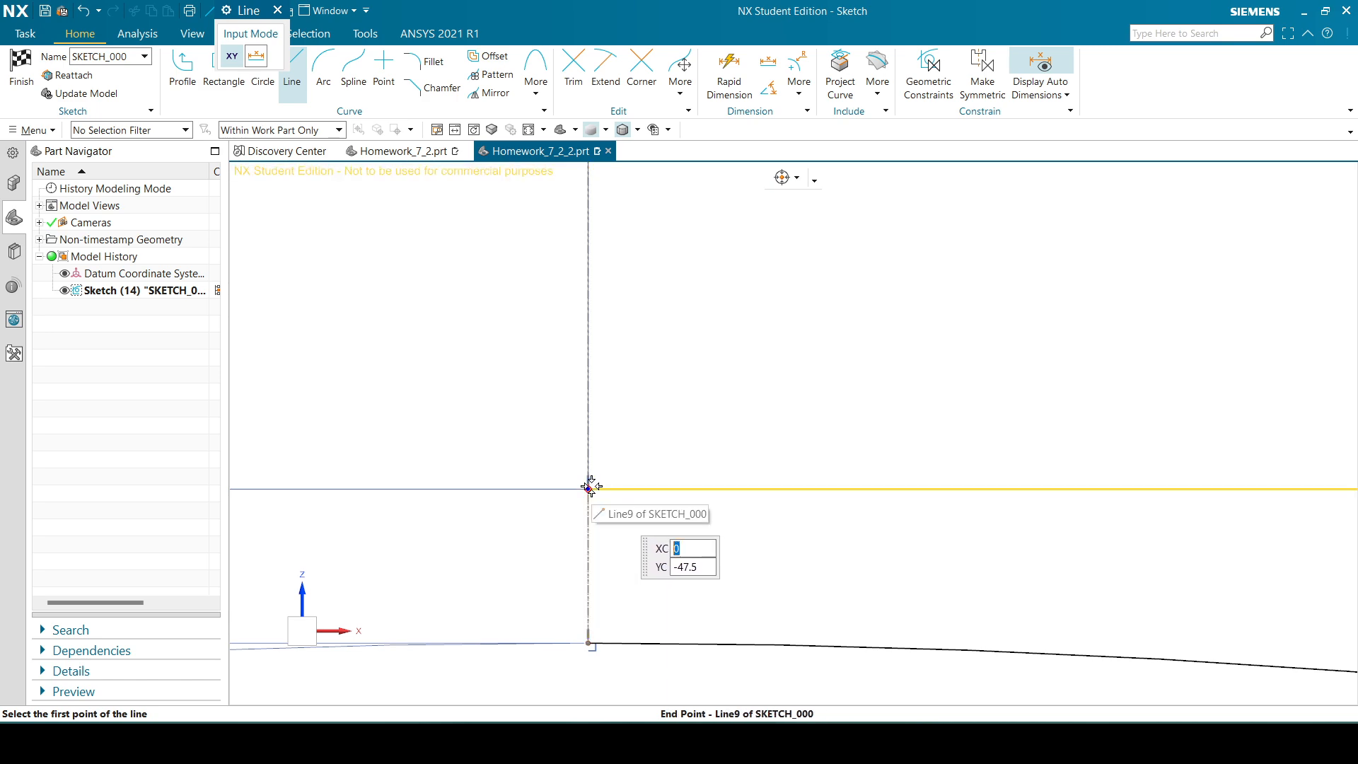
pyautogui.click(589, 487)
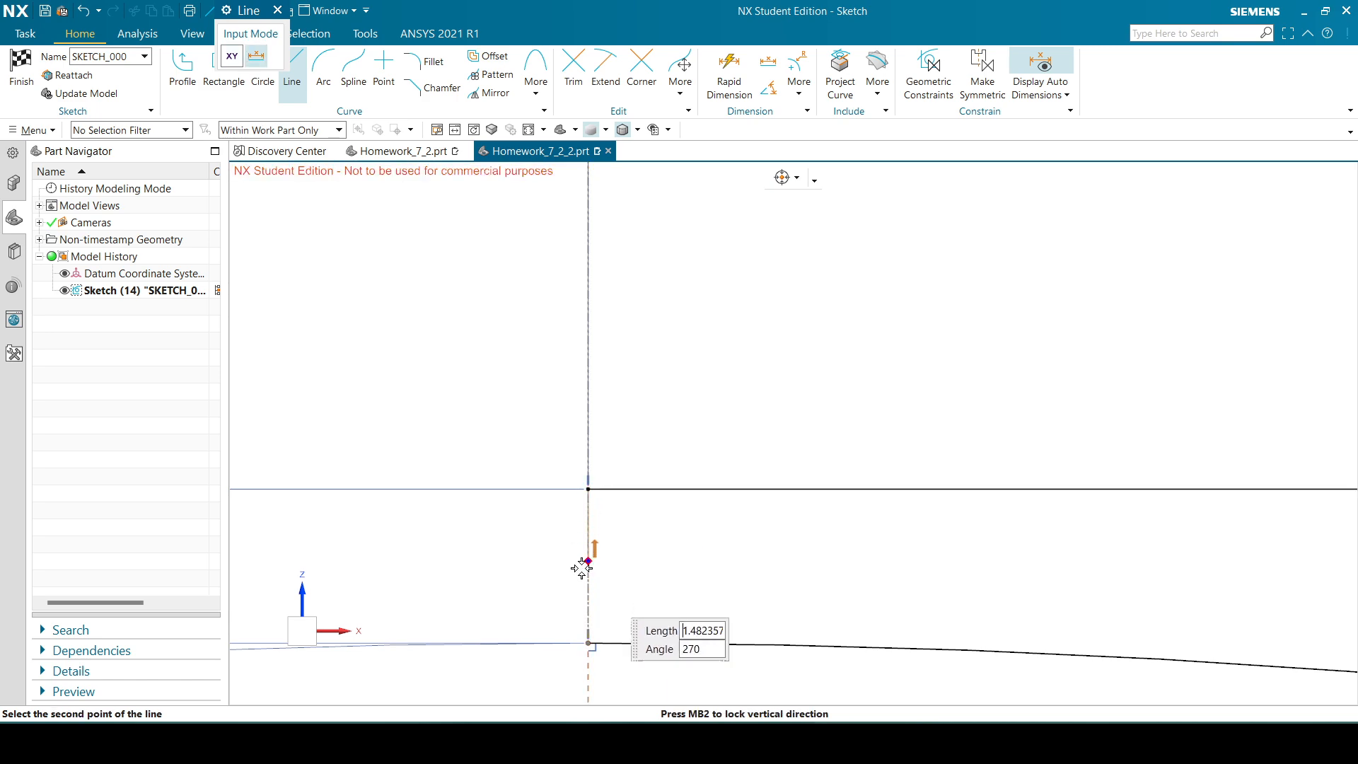
pyautogui.click(589, 643)
pyautogui.click(278, 10)
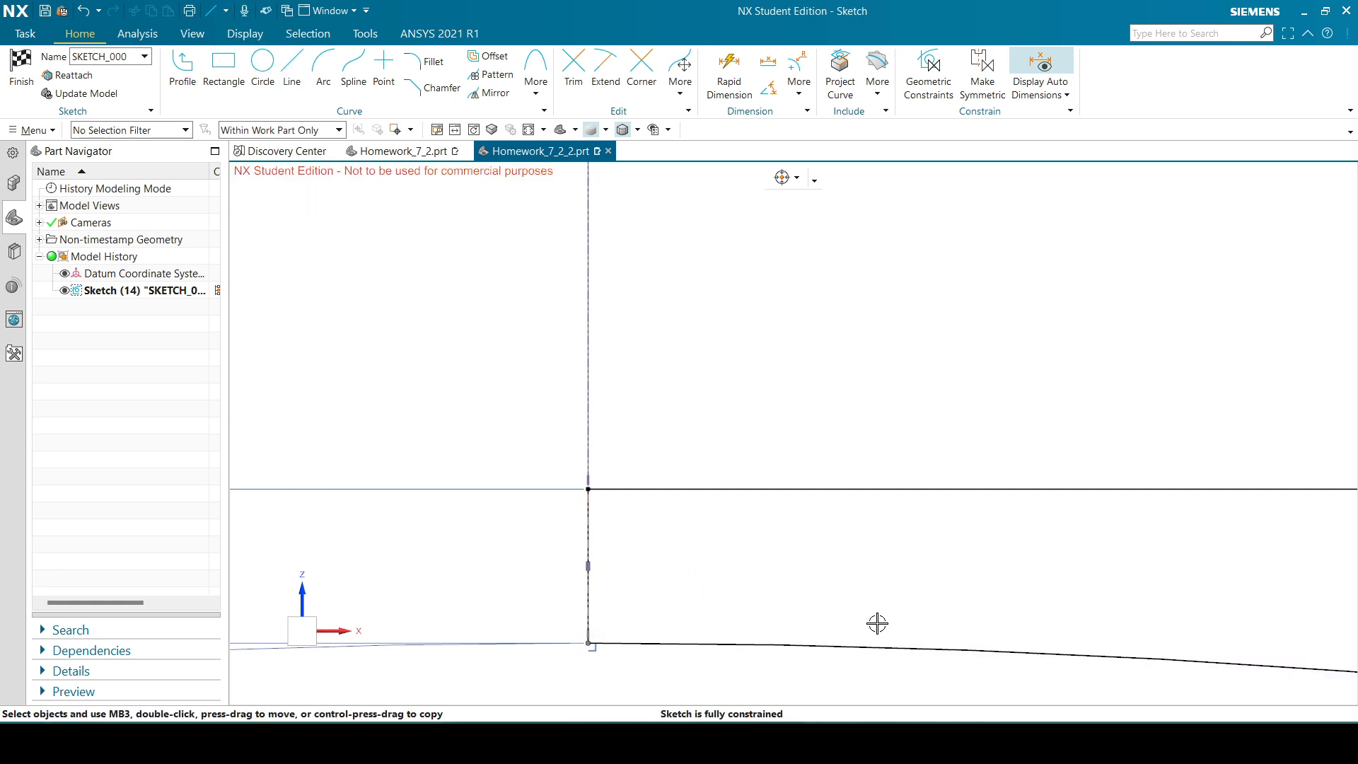
pyautogui.scroll(-13, 744, 524)
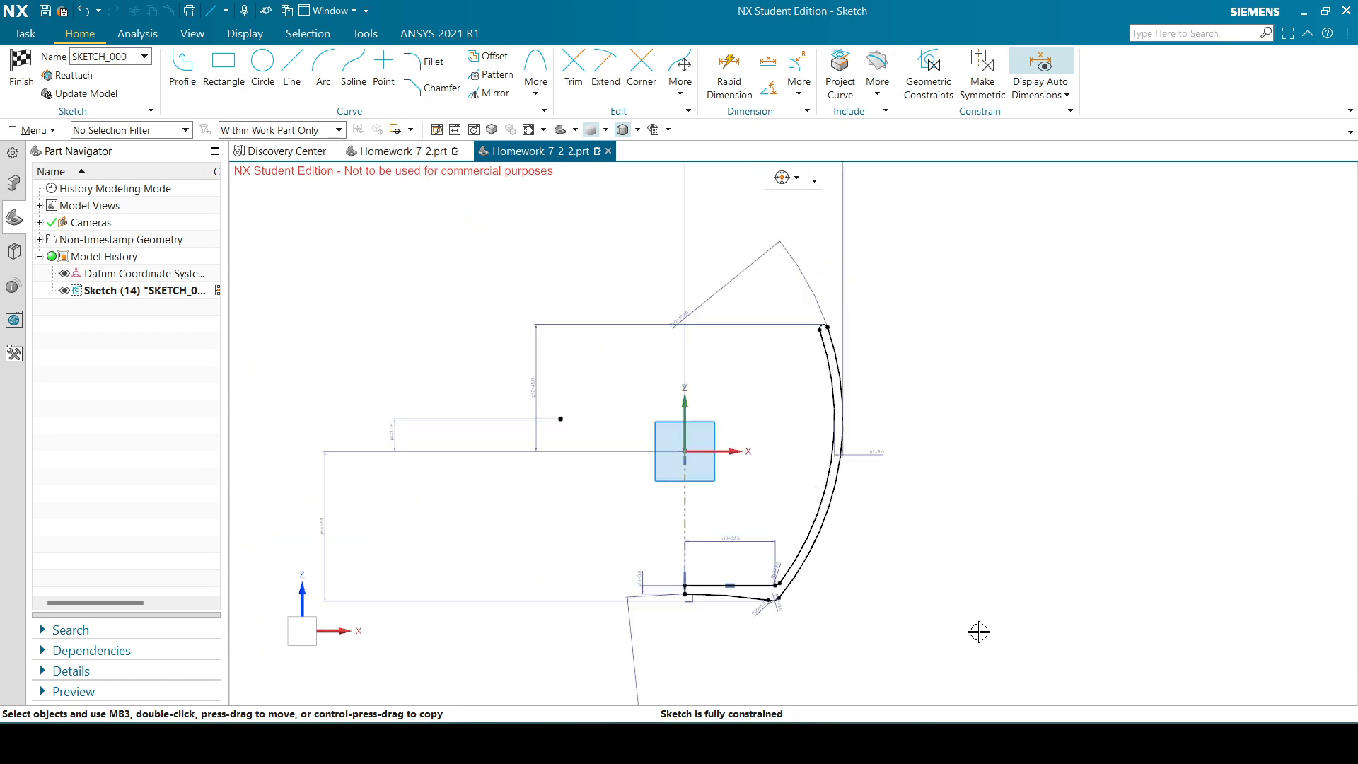
pyautogui.click(21, 68)
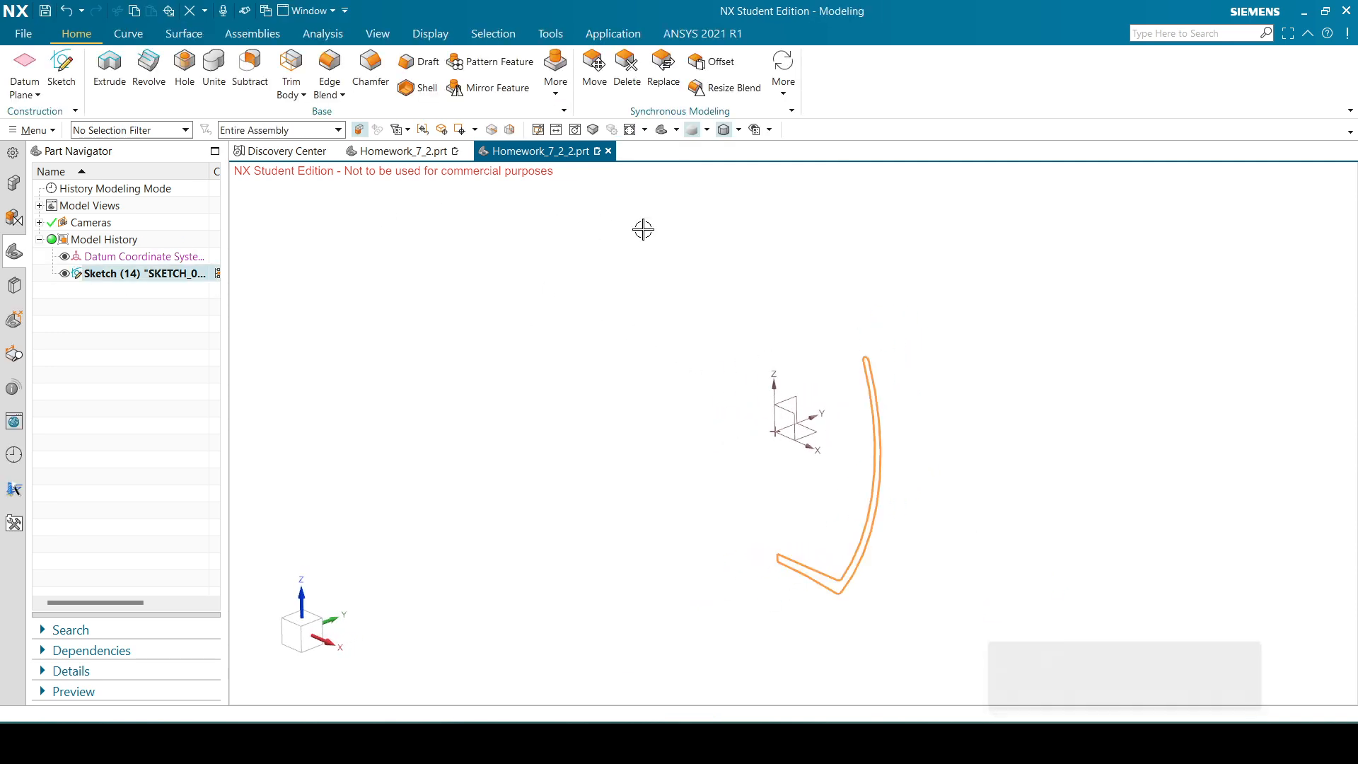
# - Revolve the mug profile 360° about the Z direction through the lower end of the axis line, with Boolean set to None
pyautogui.click(147, 65)
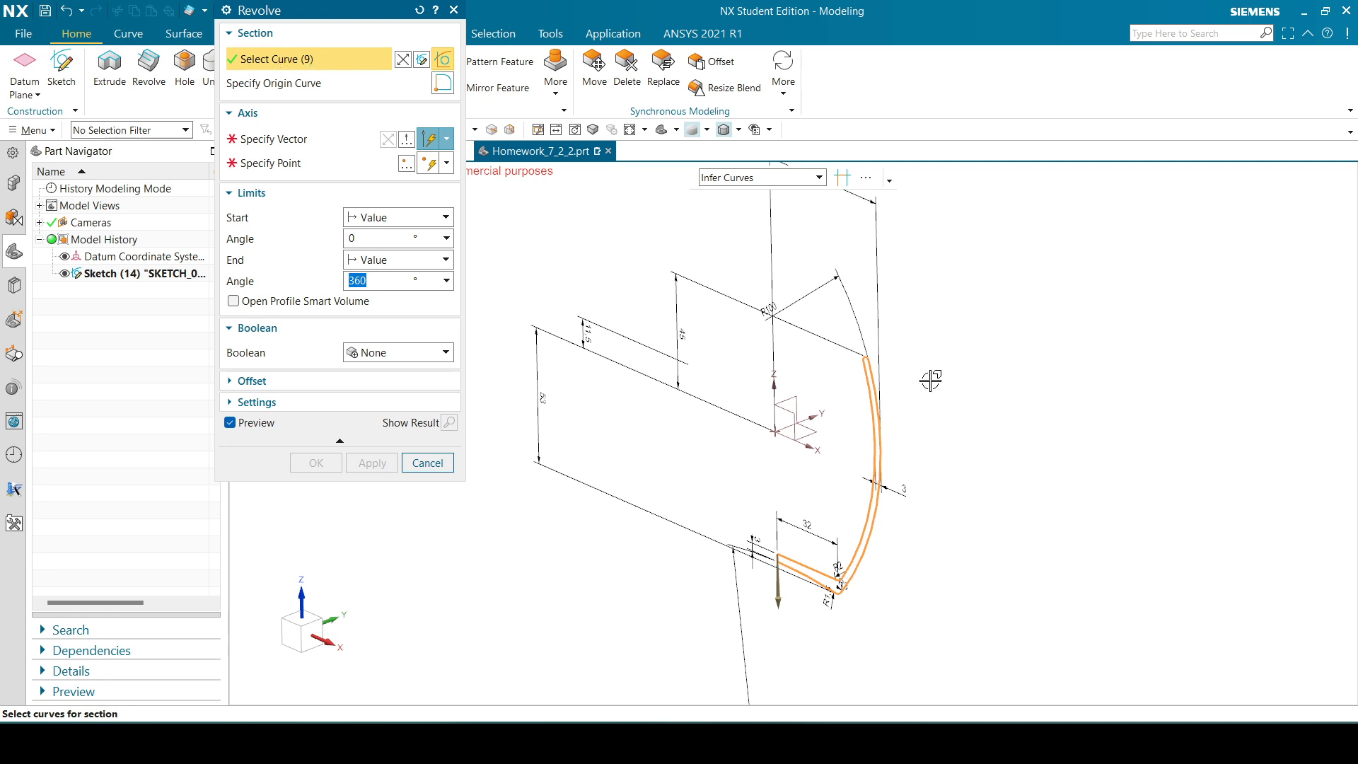
pyautogui.middleClick(523, 199)
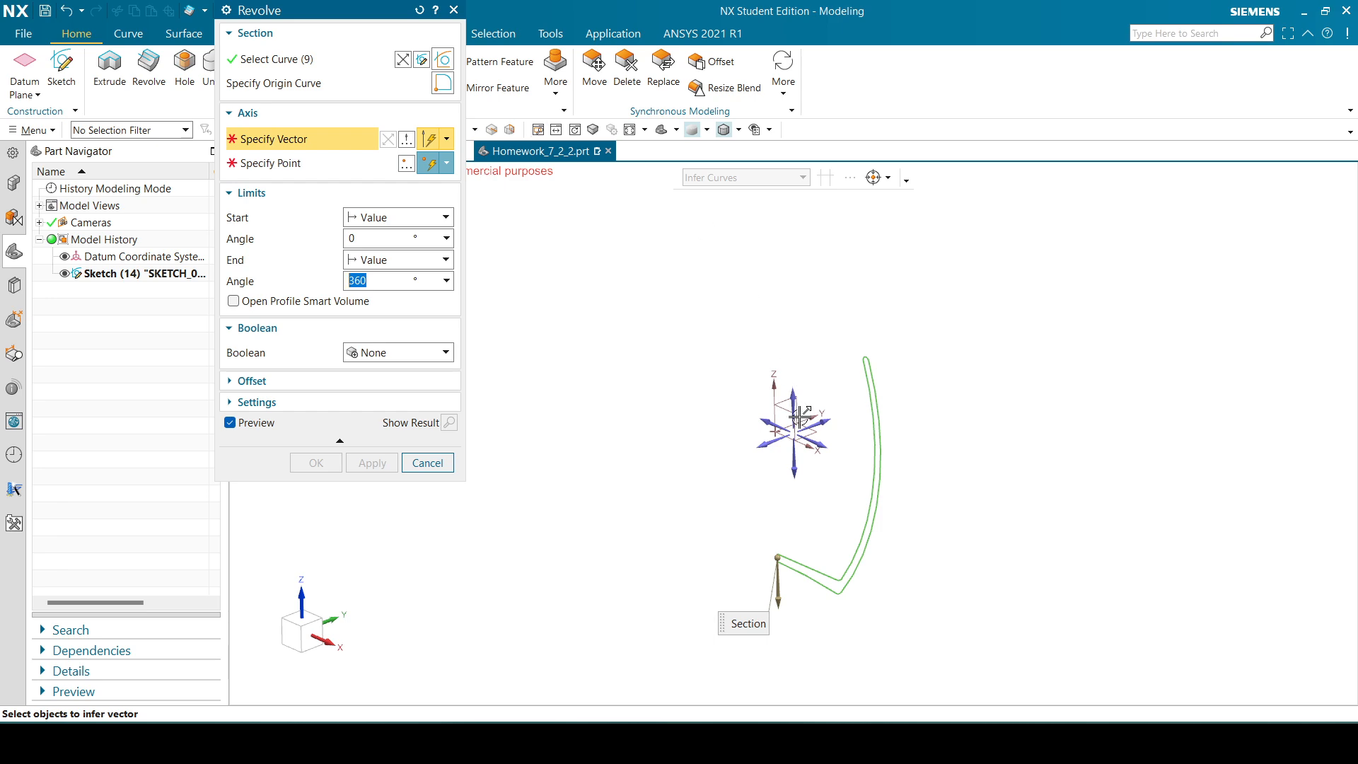
pyautogui.click(792, 392)
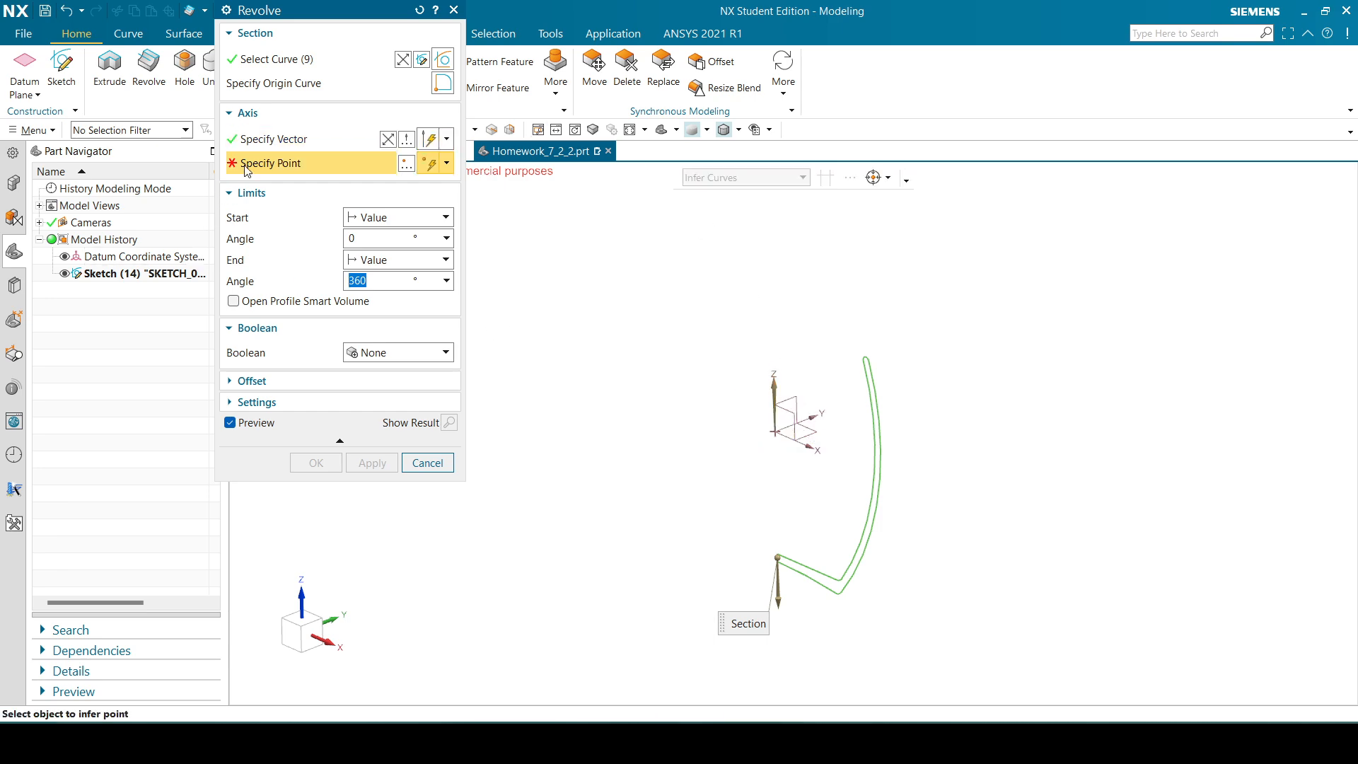
pyautogui.scroll(5, 757, 566)
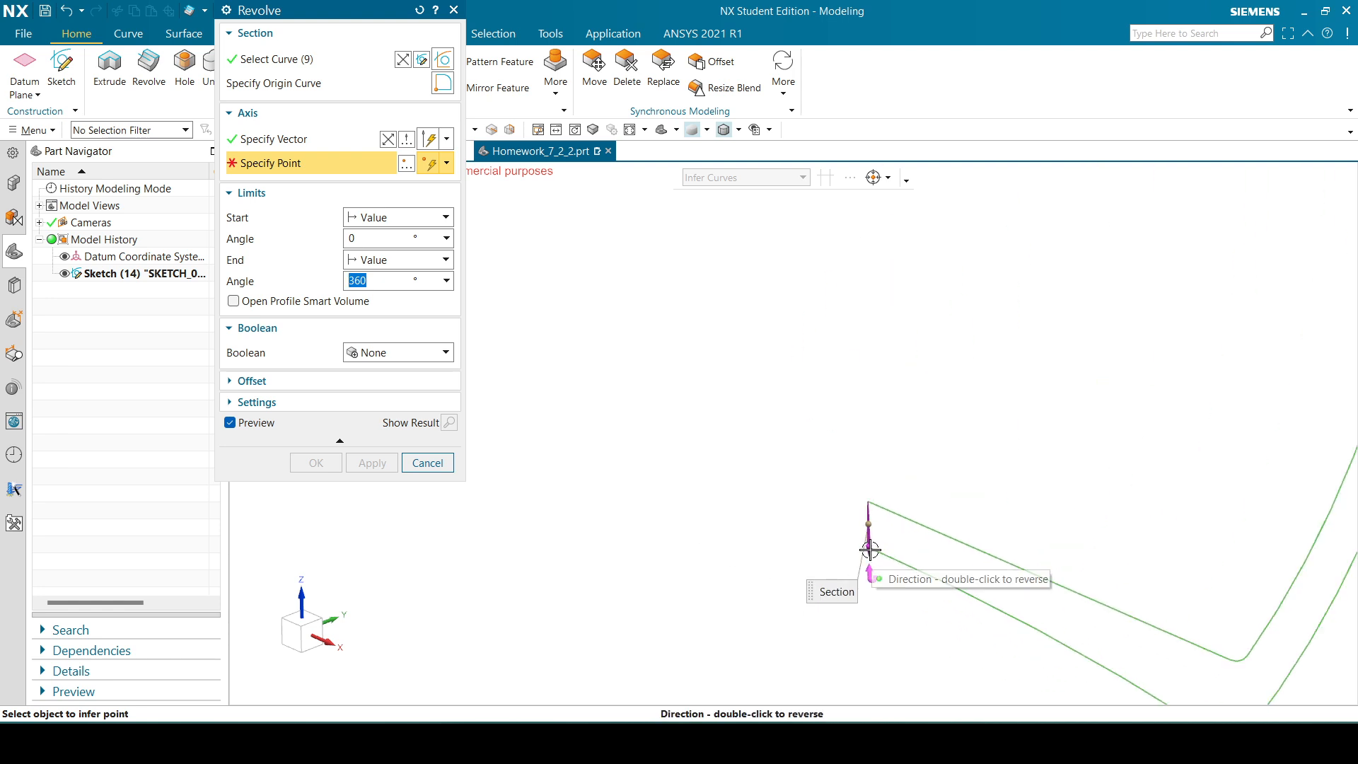
pyautogui.scroll(3, 871, 545)
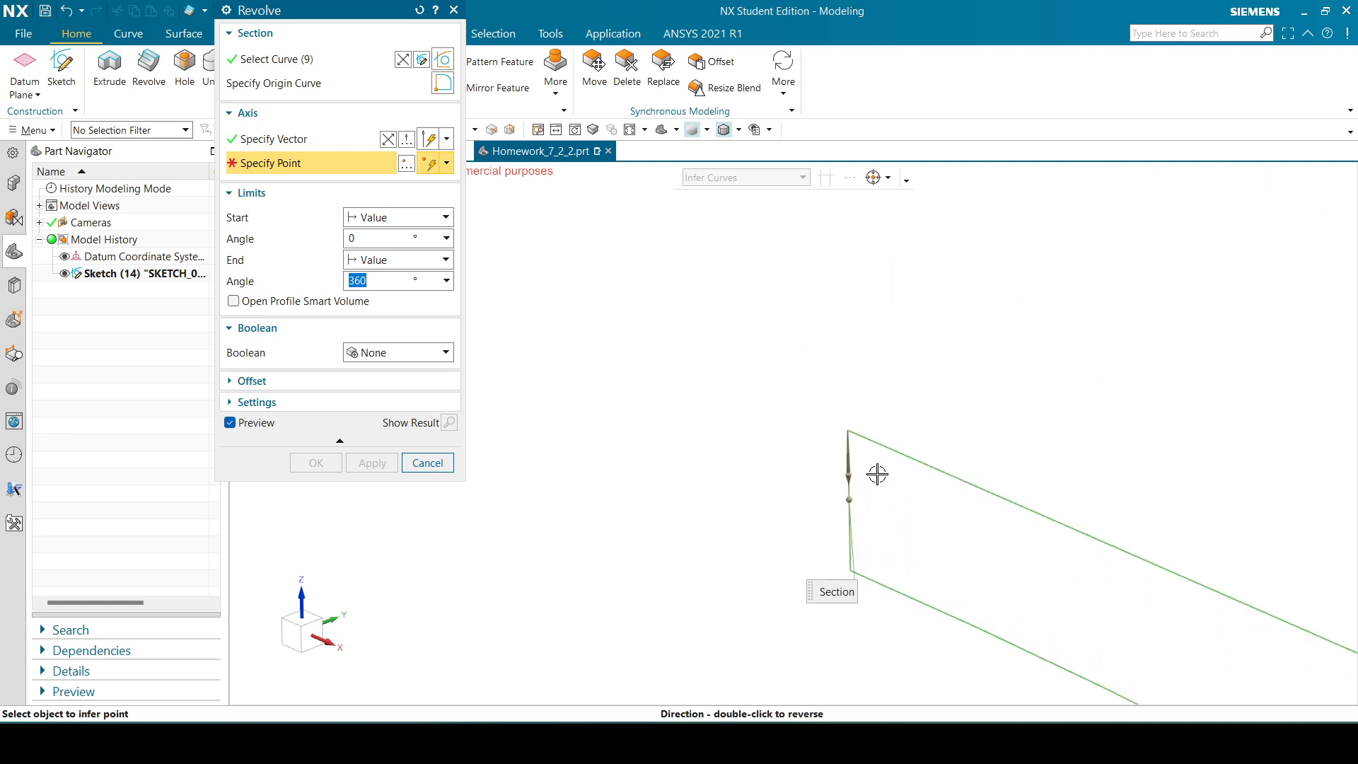
pyautogui.click(850, 571)
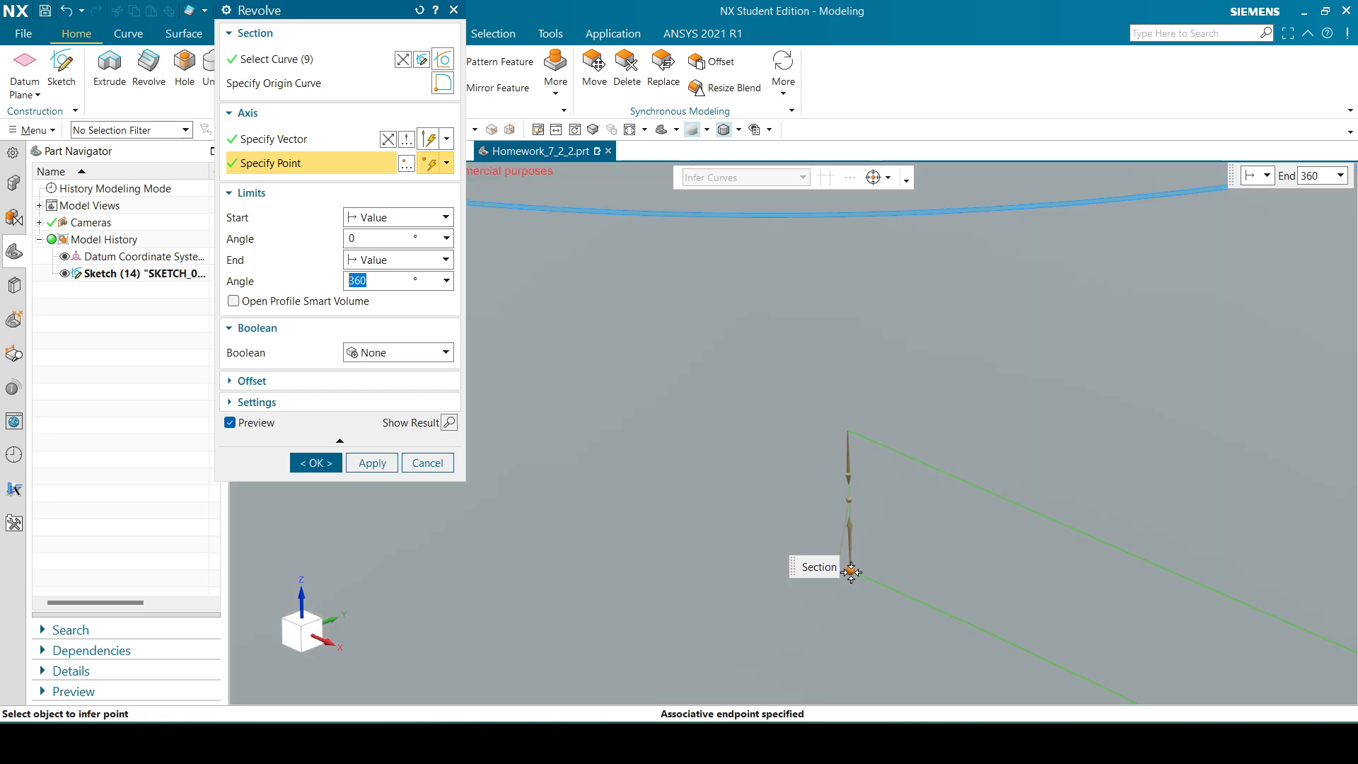
pyautogui.scroll(-6, 784, 511)
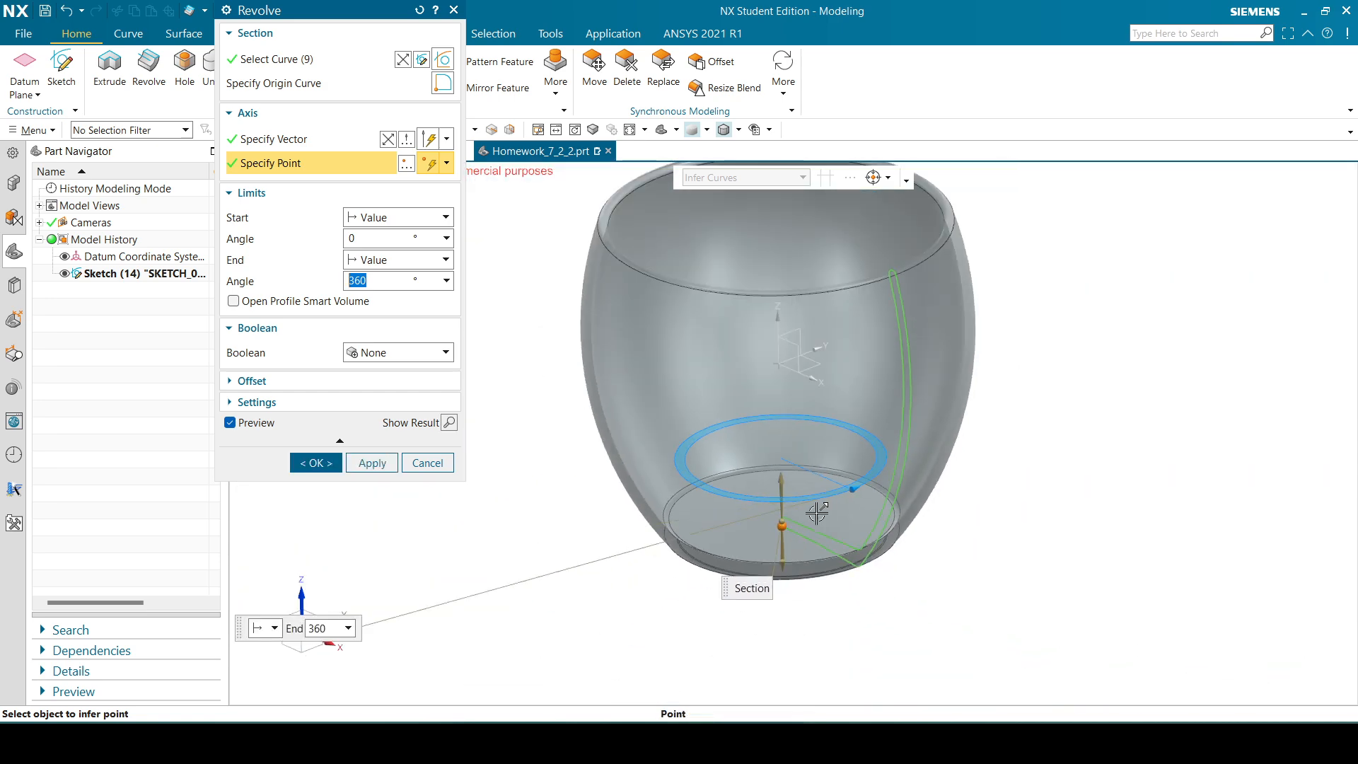
pyautogui.click(316, 463)
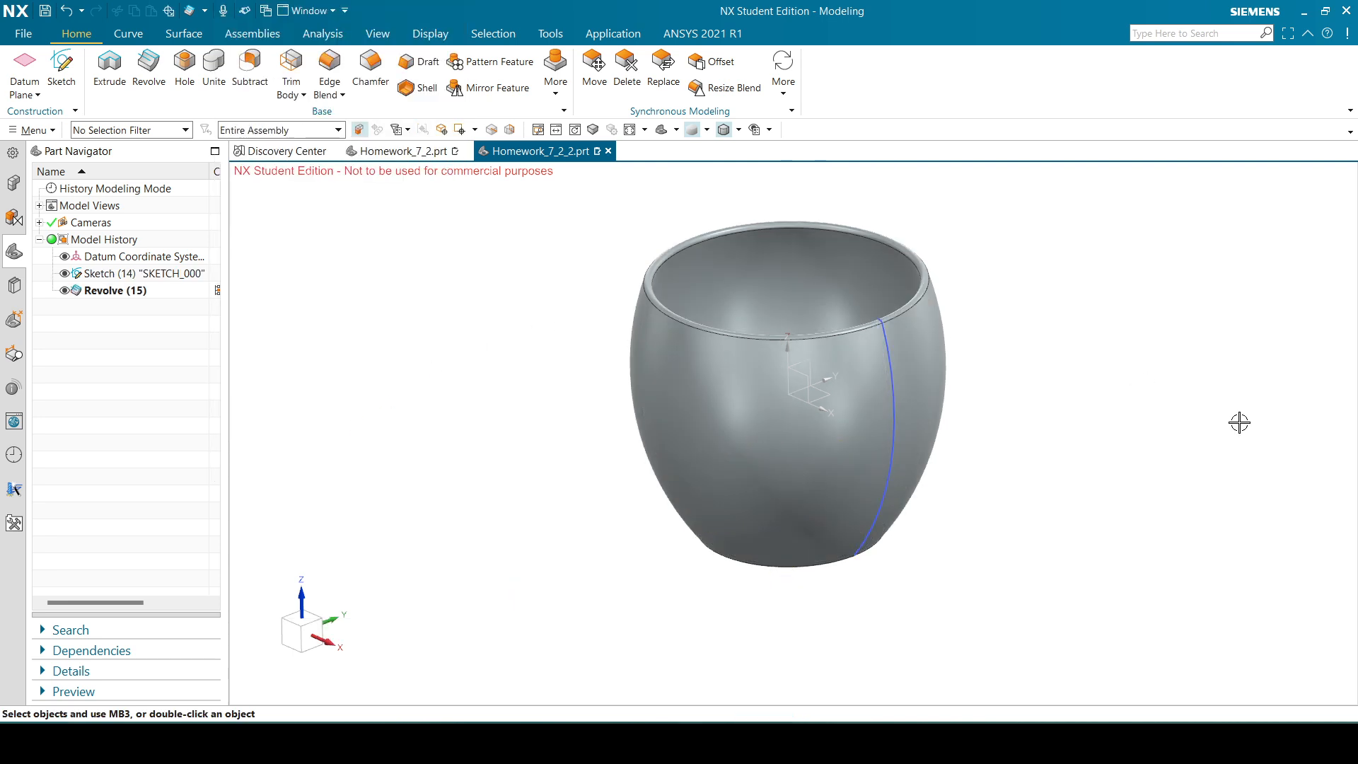
# - Hide the profile sketch so only the revolved mug body and the datum coordinate system are shown
pyautogui.moveTo(1239, 422); pyautogui.dragTo(1167, 495, button='middle')
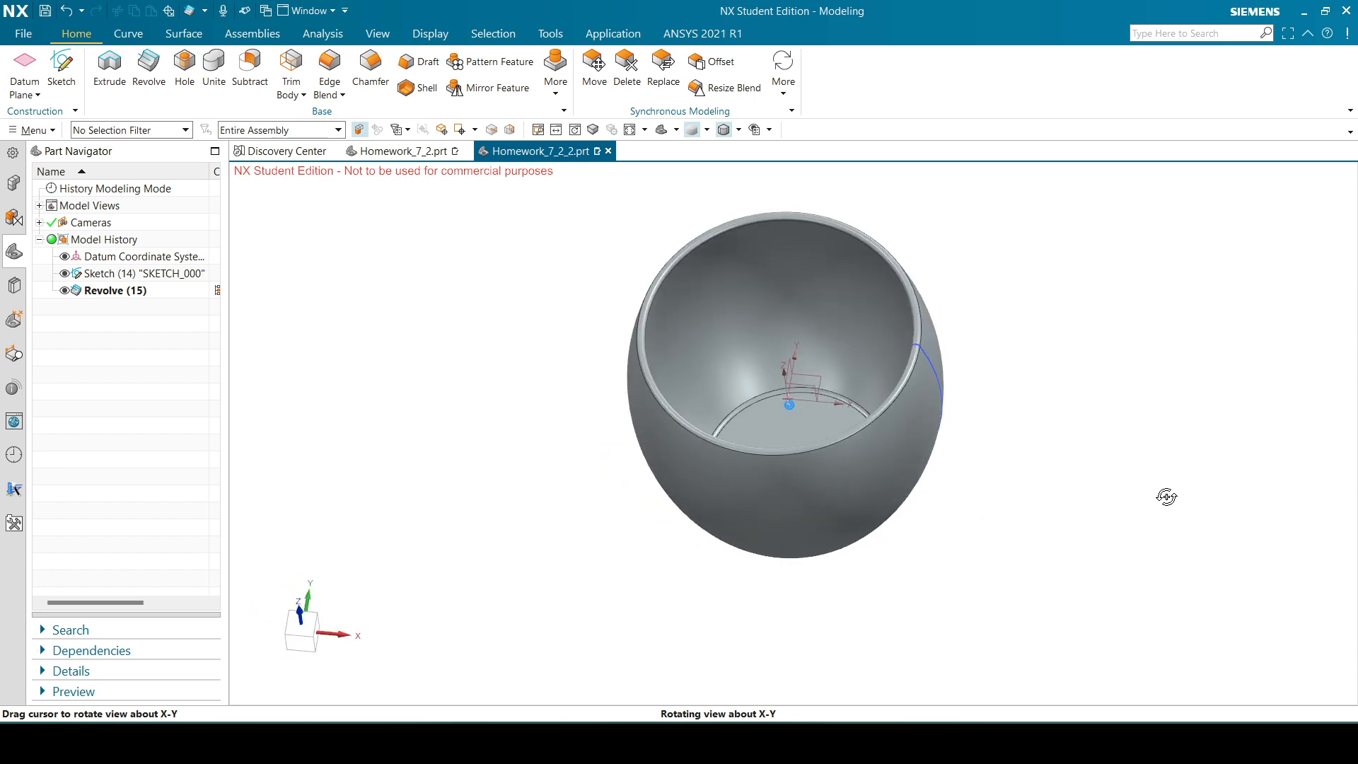
pyautogui.click(64, 274)
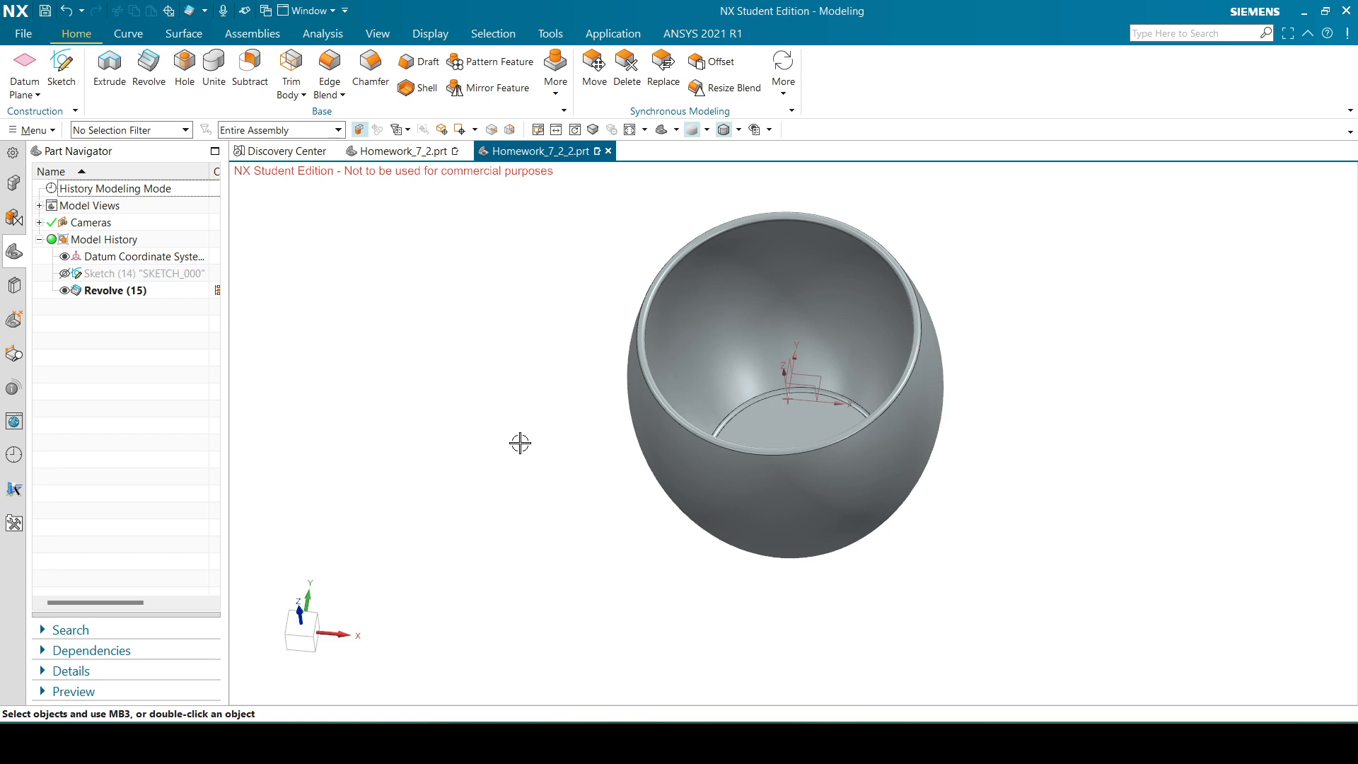
pyautogui.moveTo(518, 443)
pyautogui.mouseDown(button='middle')
pyautogui.moveTo(503, 382)
pyautogui.moveTo(458, 400)
pyautogui.moveTo(505, 410)
pyautogui.mouseUp(button='middle')
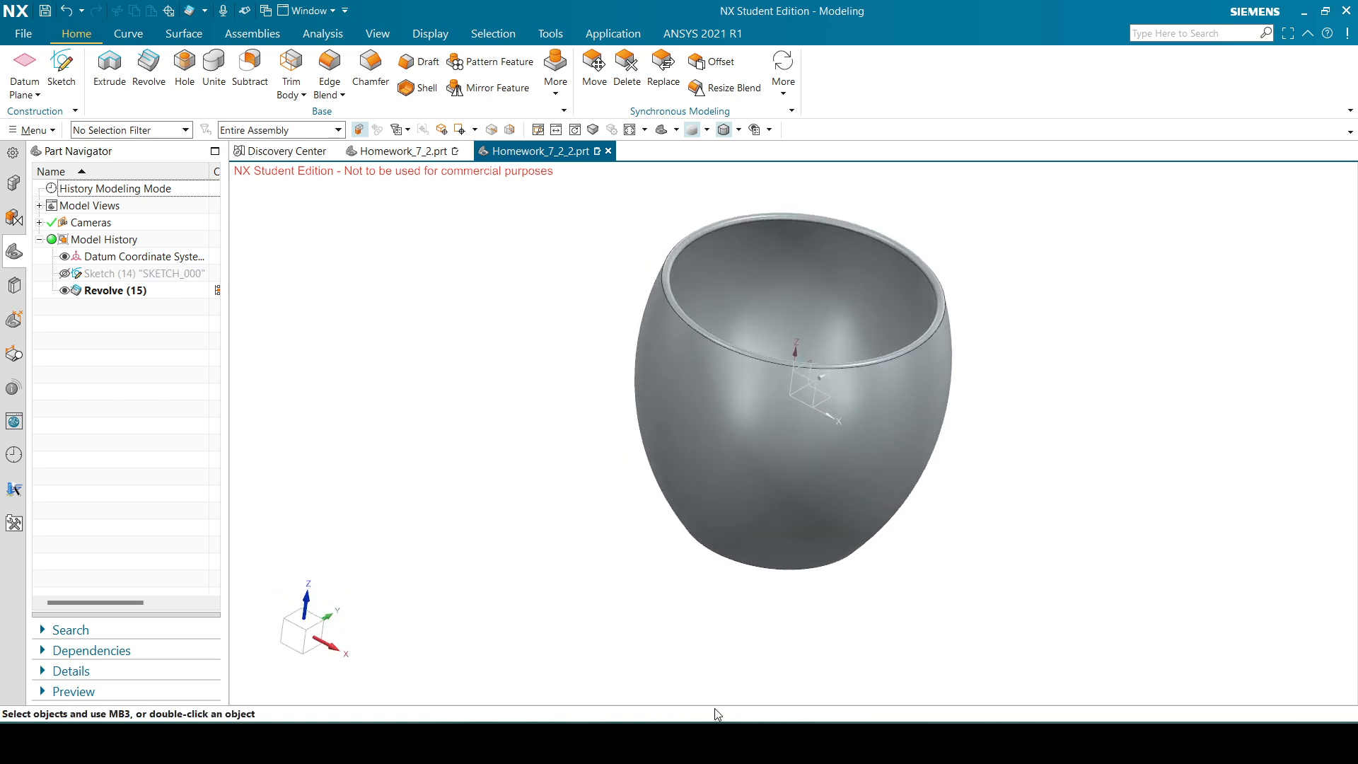
# - Set up an At Angle datum plane at 30° to the datum coordinate system's YZ plane, passing through its Z axis
pyautogui.click(677, 741)
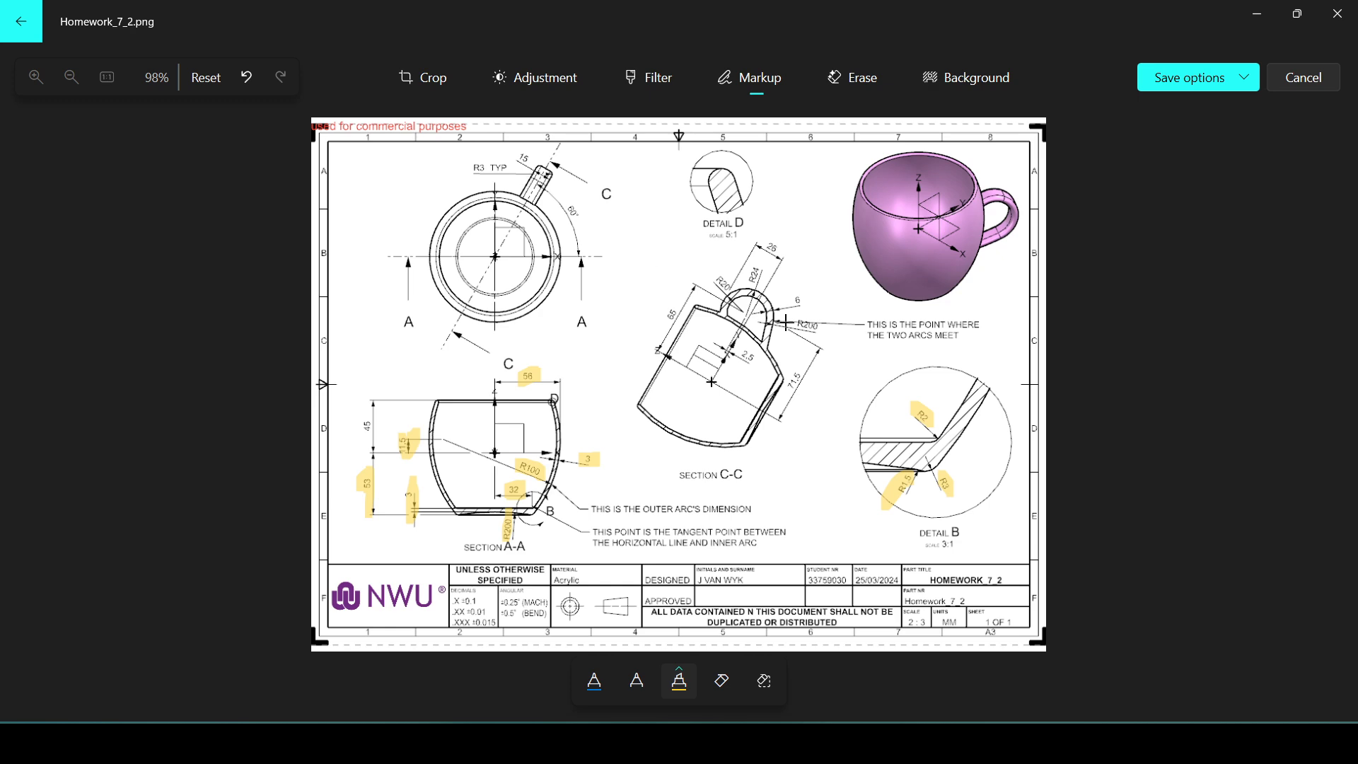
pyautogui.click(677, 741)
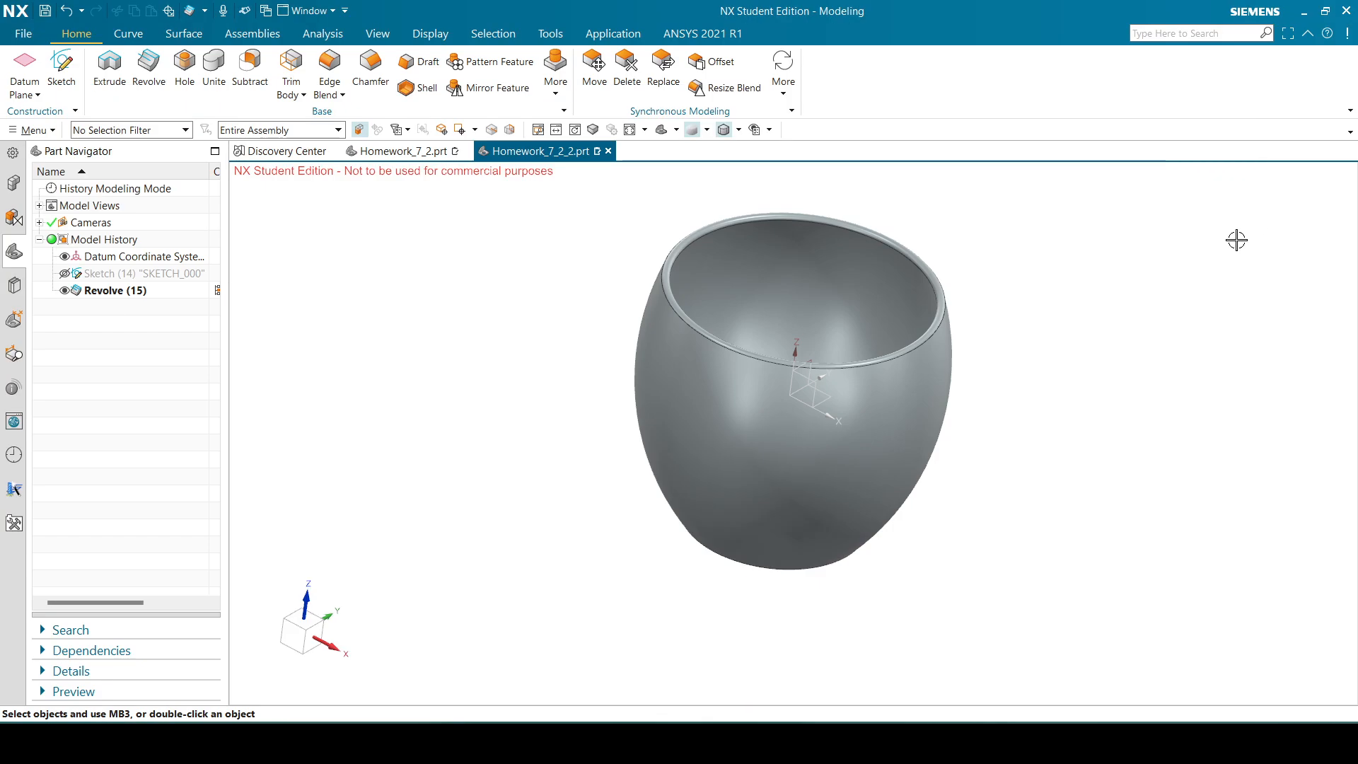
pyautogui.moveTo(1140, 271); pyautogui.dragTo(1123, 315, button='middle')
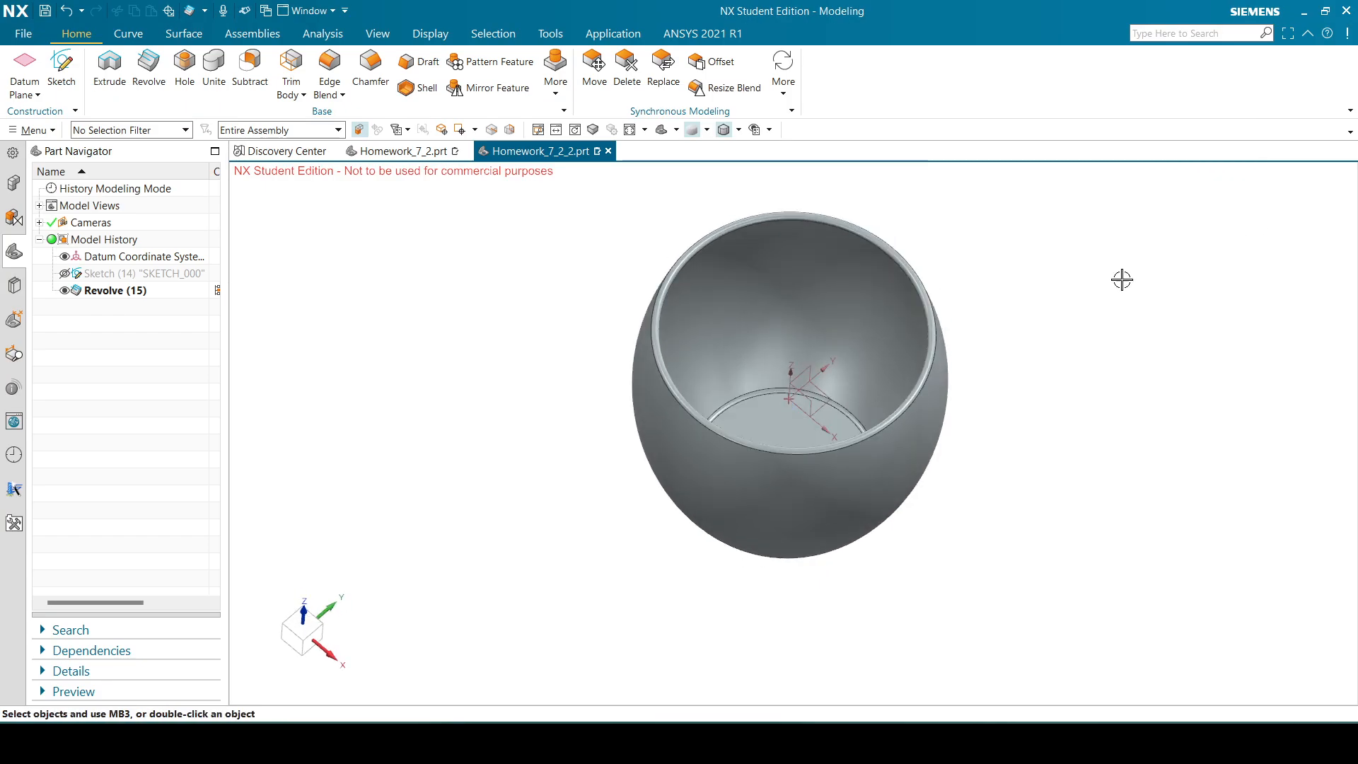
pyautogui.click(24, 62)
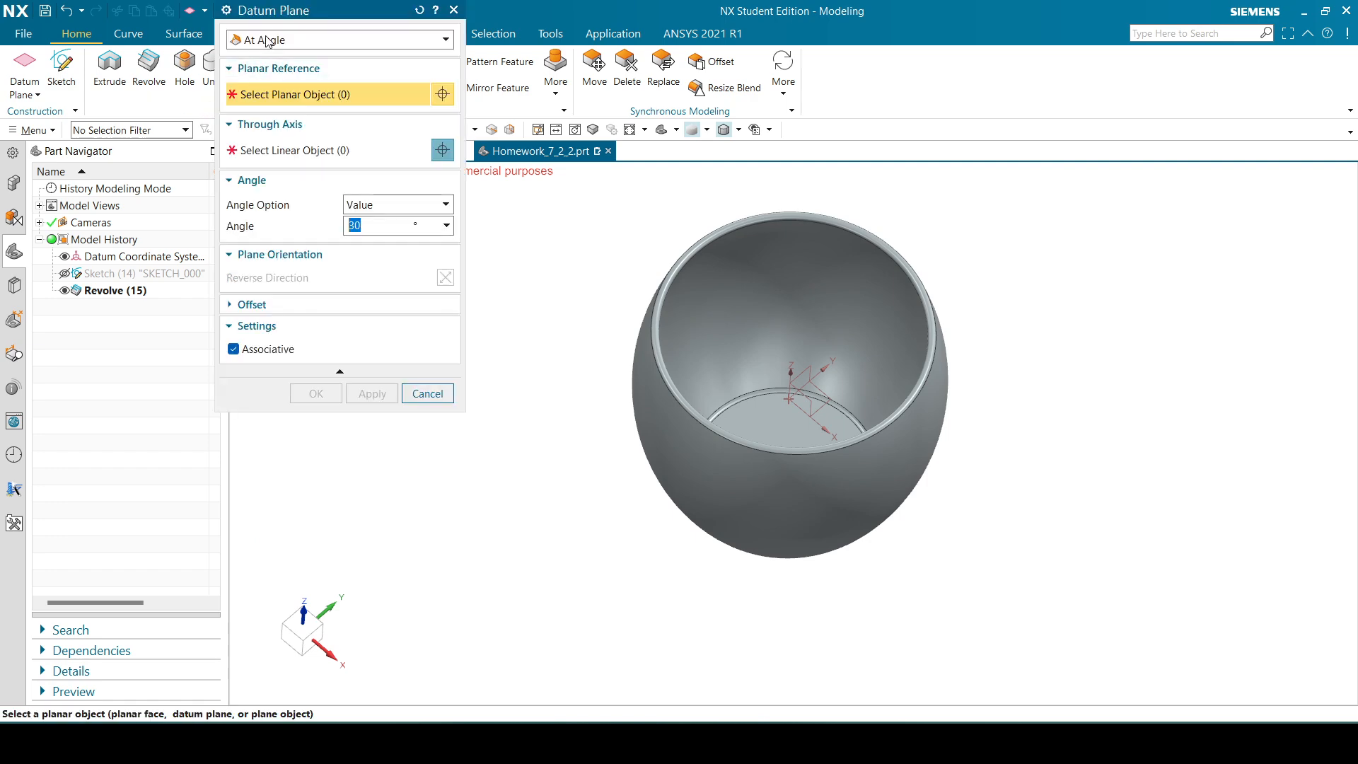
pyautogui.click(807, 369)
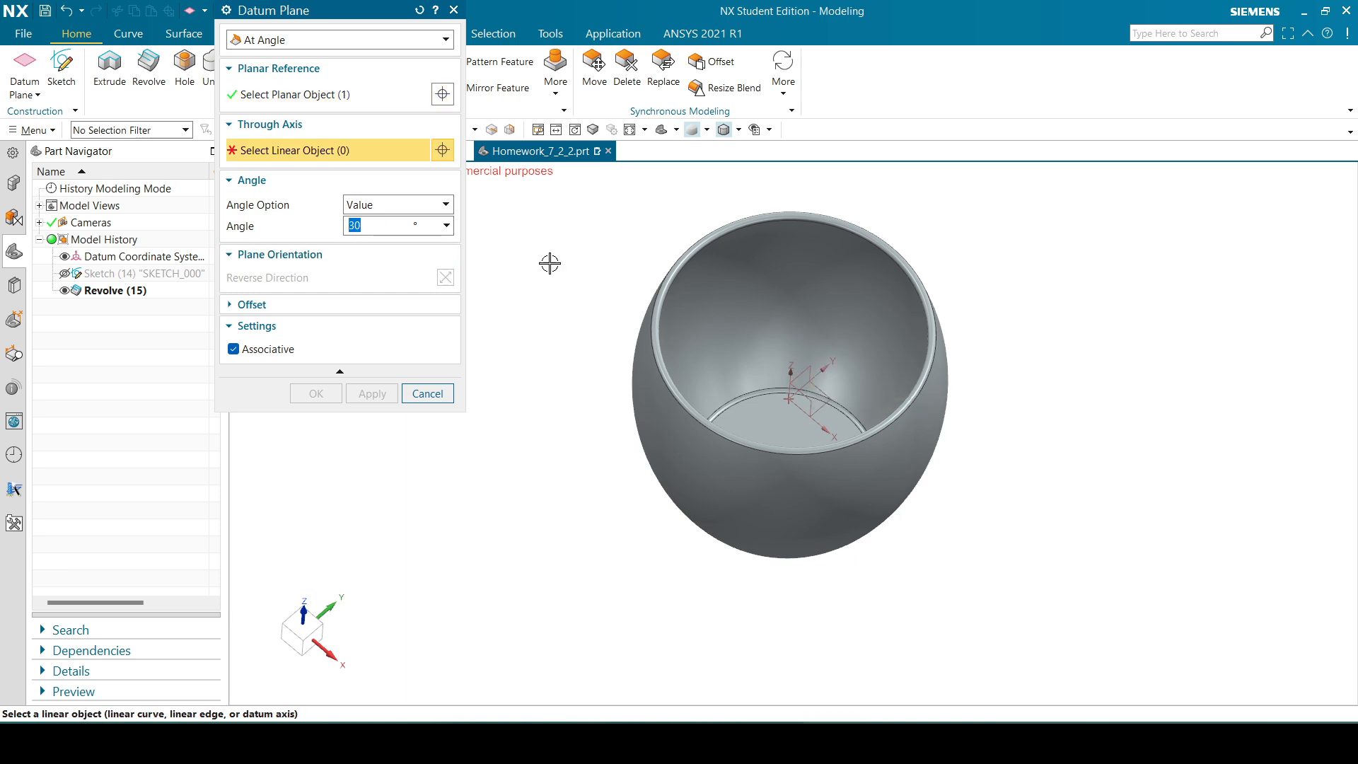
pyautogui.click(792, 370)
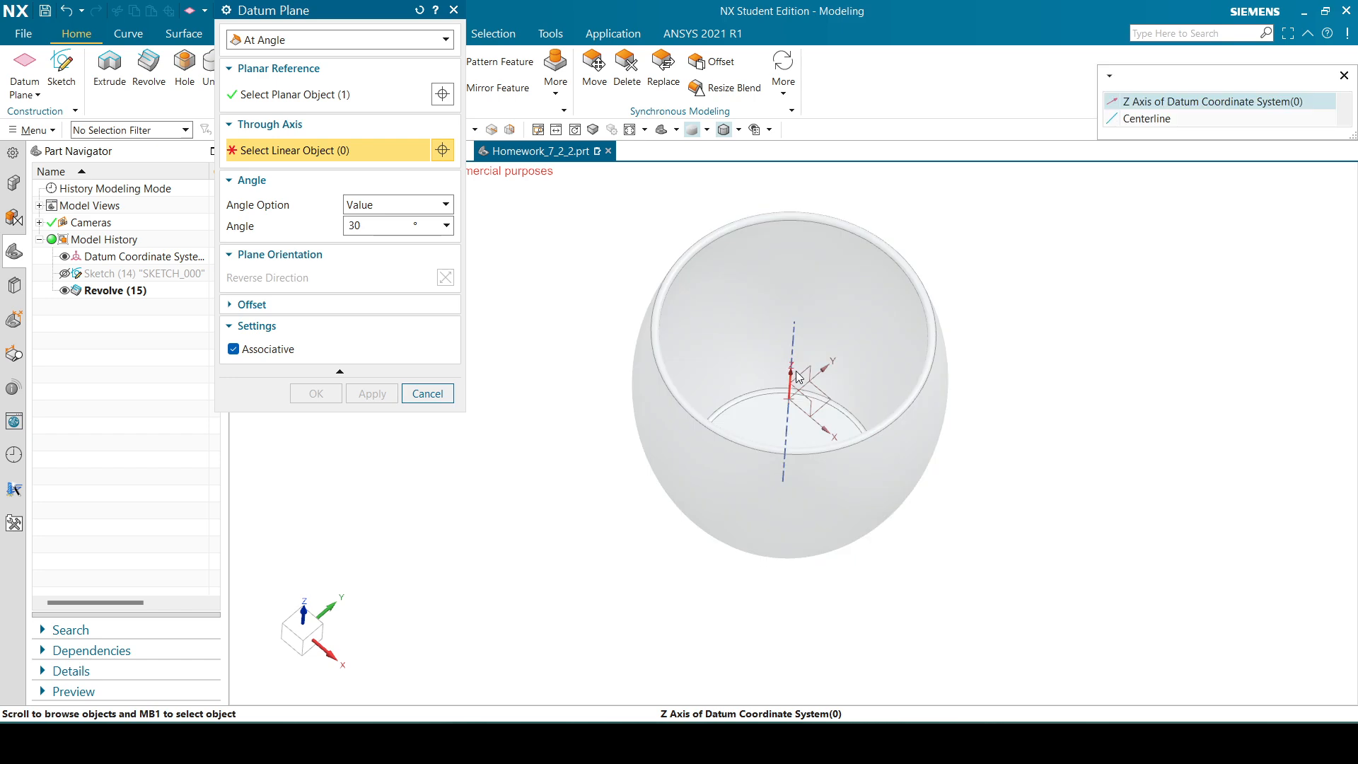
pyautogui.click(1125, 102)
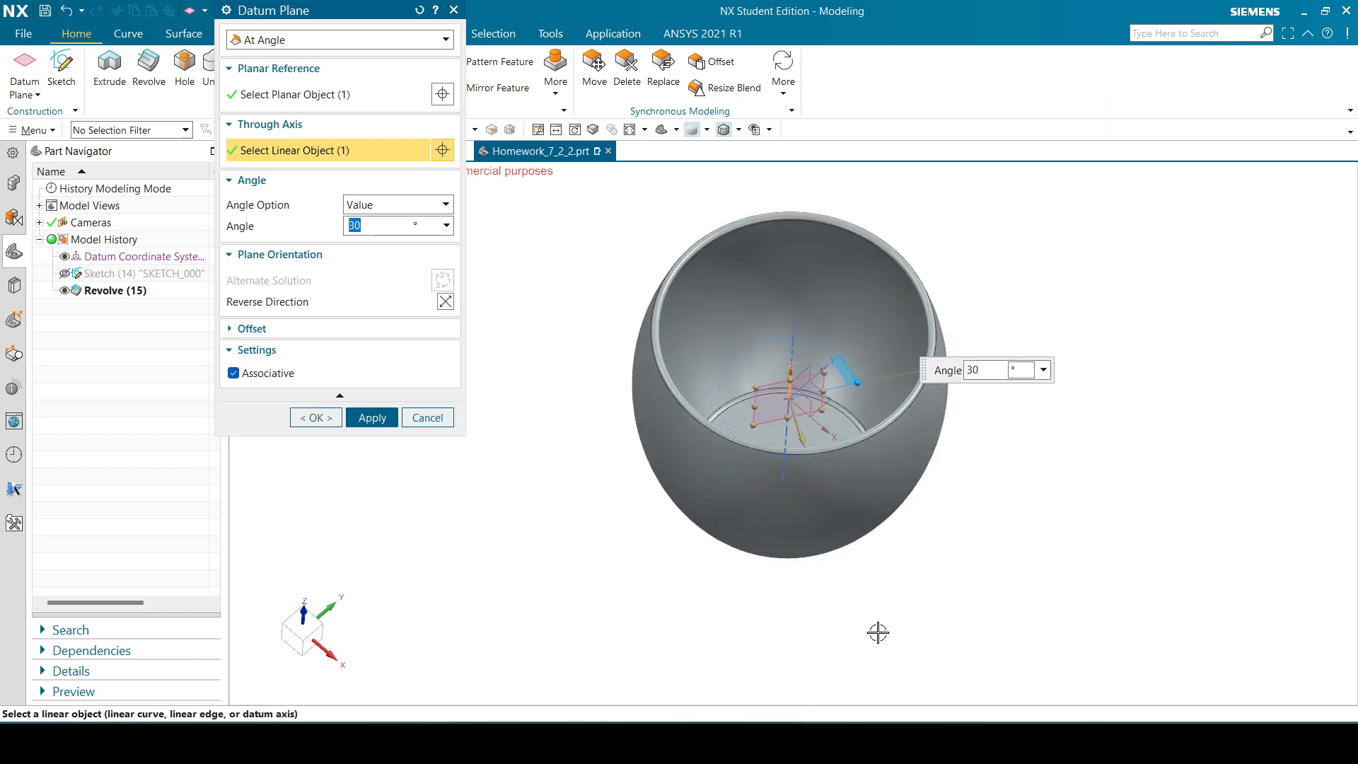
# - Compare the plane preview's orientation, seen from above, with the 60° handle angle on the reference drawing
pyautogui.click(709, 741)
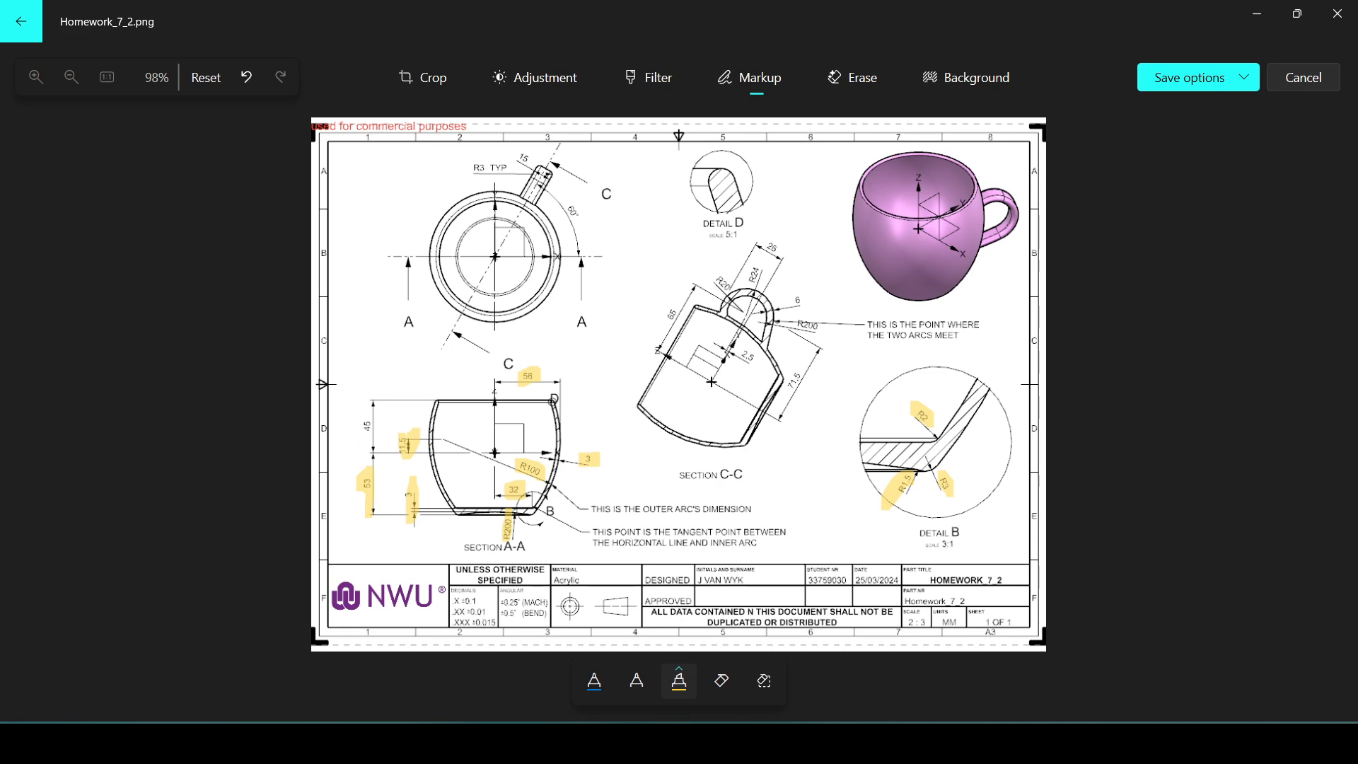
pyautogui.click(709, 741)
pyautogui.click(304, 631)
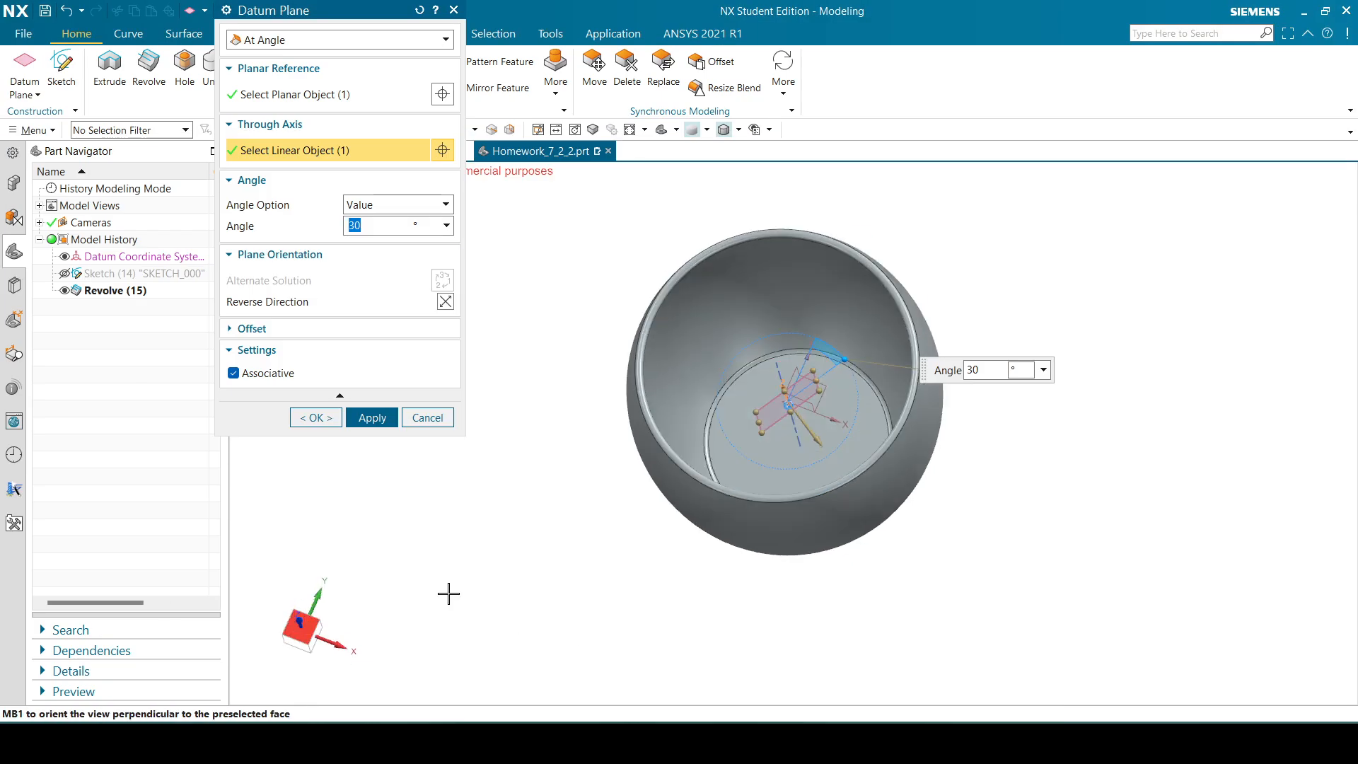
pyautogui.click(368, 230)
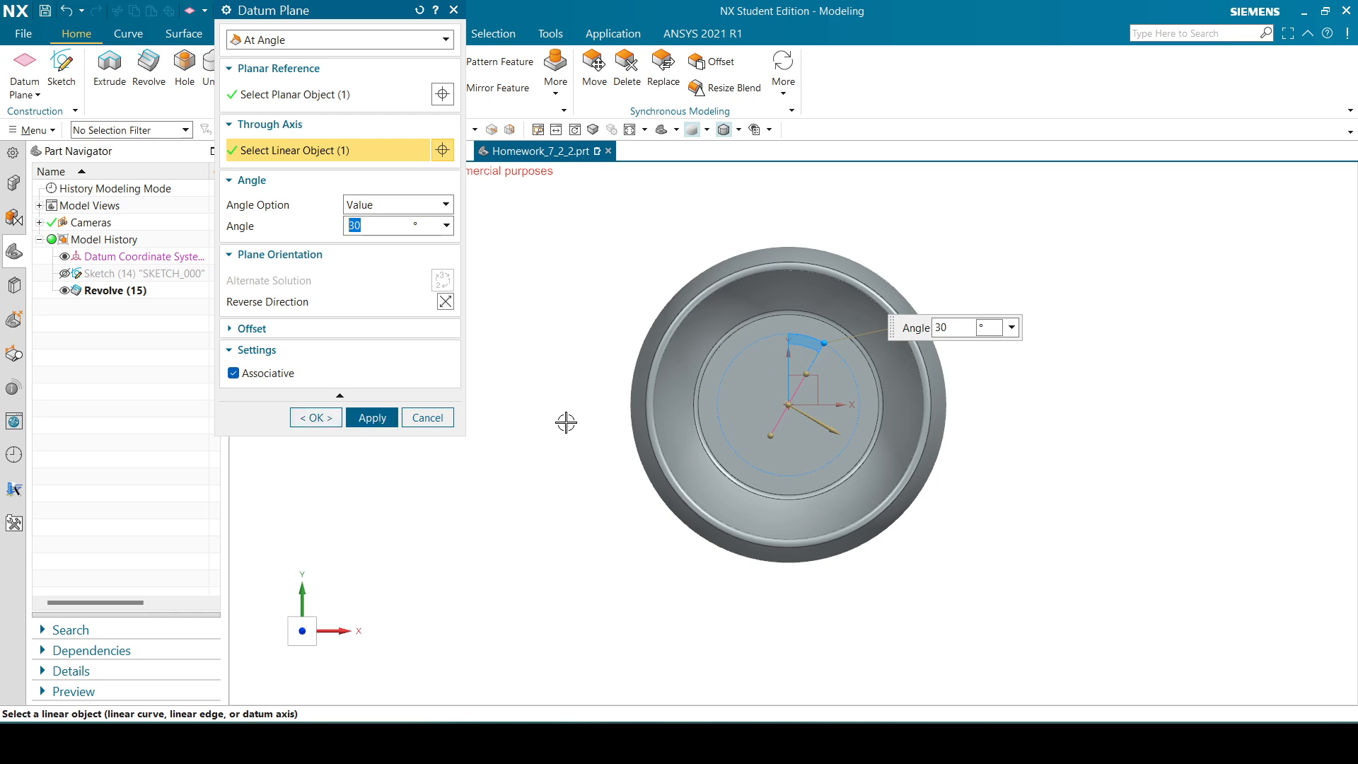
# - Resize the datum plane preview to about 138 by 96 mm so it extends beyond the mug on the handle side, and create it
pyautogui.moveTo(566, 422); pyautogui.dragTo(507, 366, button='middle')
pyautogui.moveTo(825, 395); pyautogui.dragTo(1026, 387)
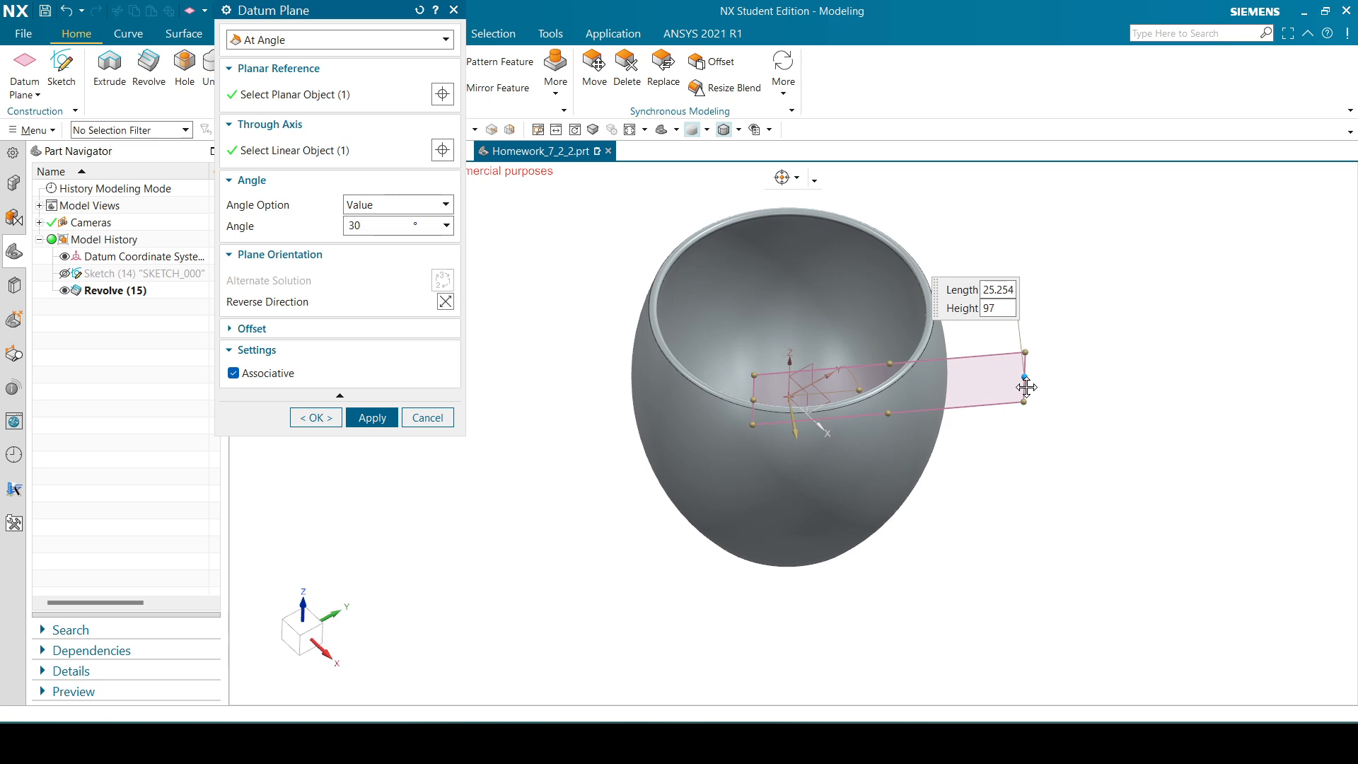
pyautogui.moveTo(889, 363); pyautogui.dragTo(884, 291)
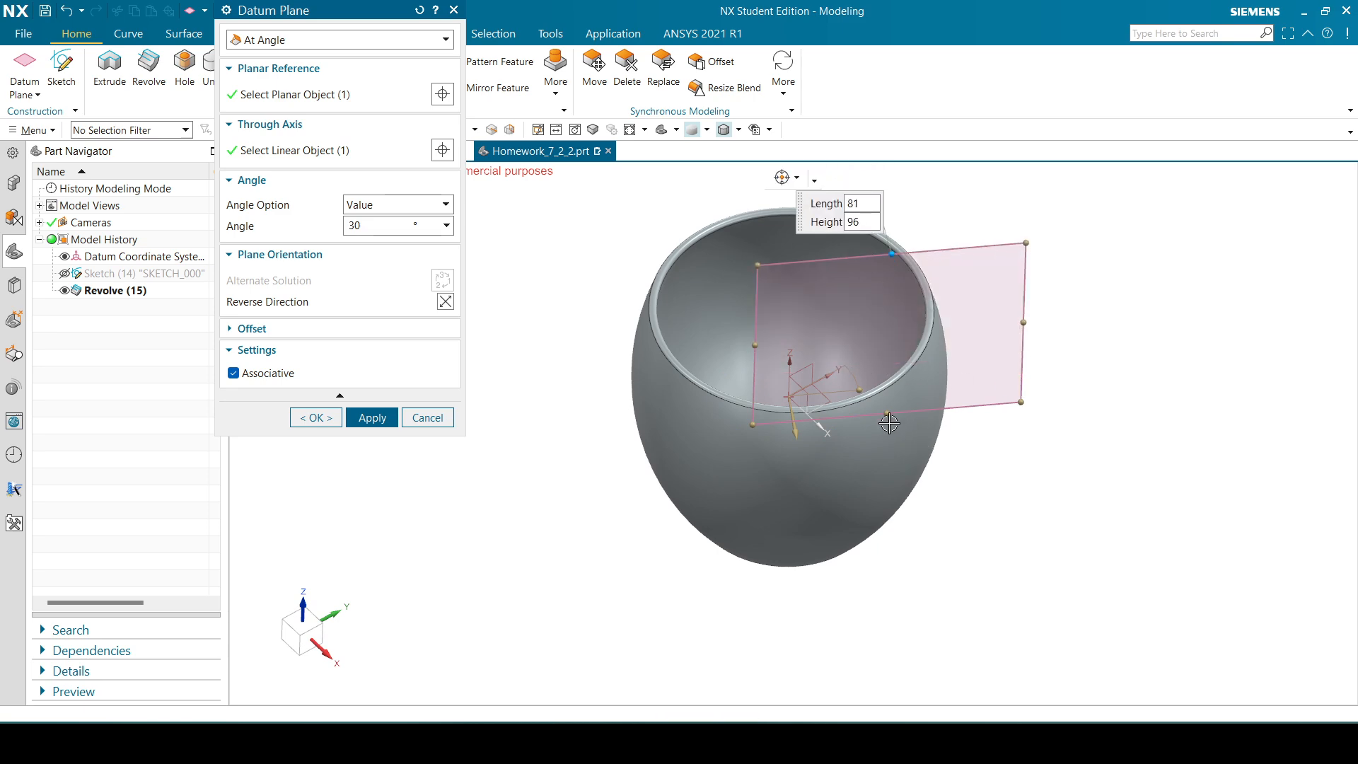
pyautogui.moveTo(889, 423); pyautogui.dragTo(898, 570)
pyautogui.moveTo(955, 574); pyautogui.dragTo(944, 566, button='middle')
pyautogui.moveTo(888, 640); pyautogui.dragTo(884, 589)
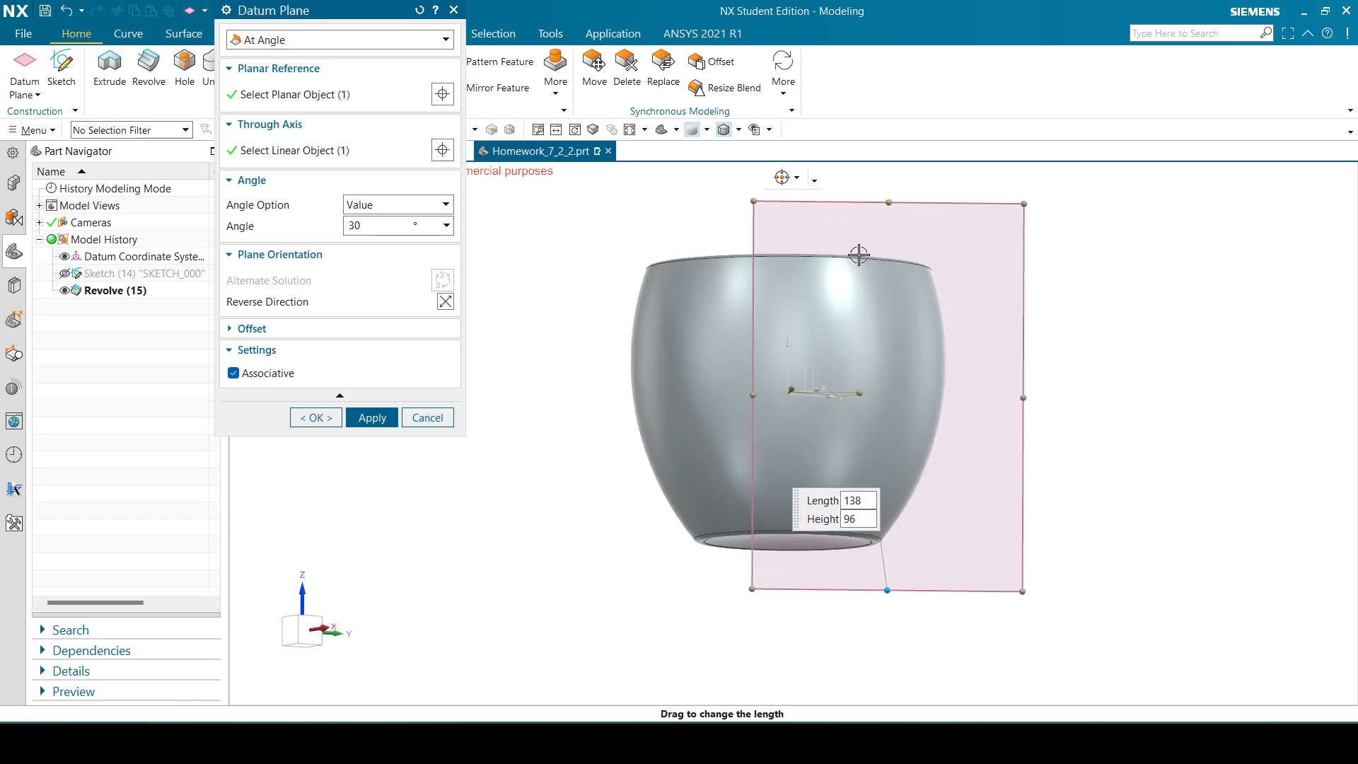
pyautogui.moveTo(1118, 300); pyautogui.dragTo(1126, 382, button='middle')
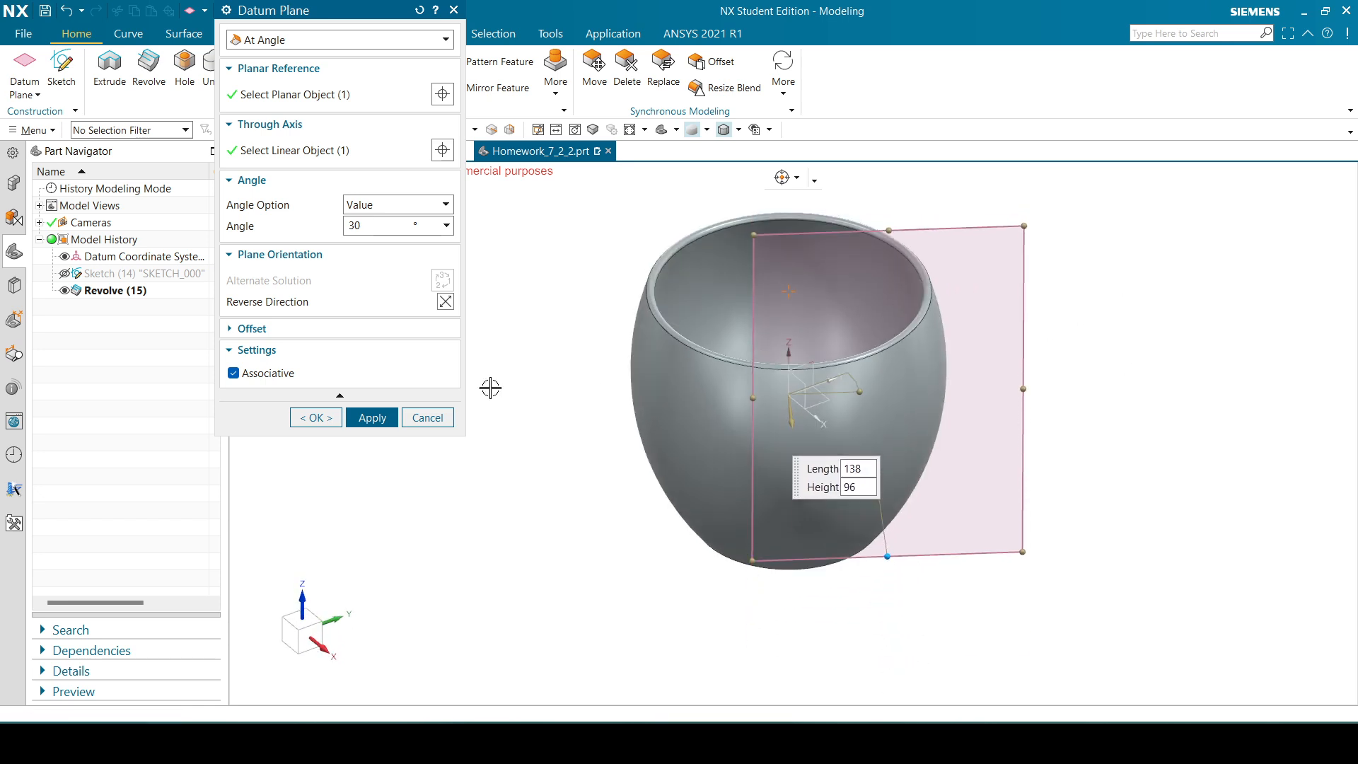
pyautogui.click(371, 418)
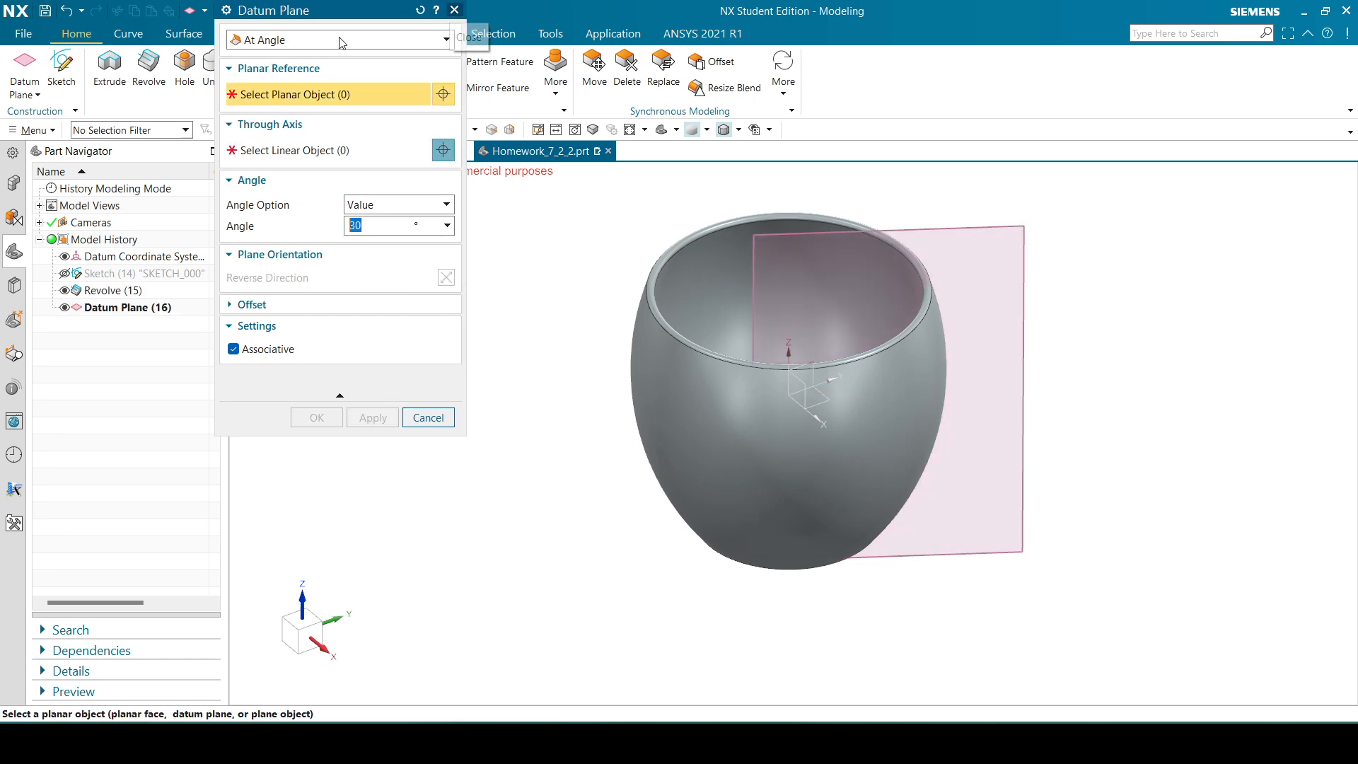
# - Start a new sketch on the angled datum plane
pyautogui.click(61, 67)
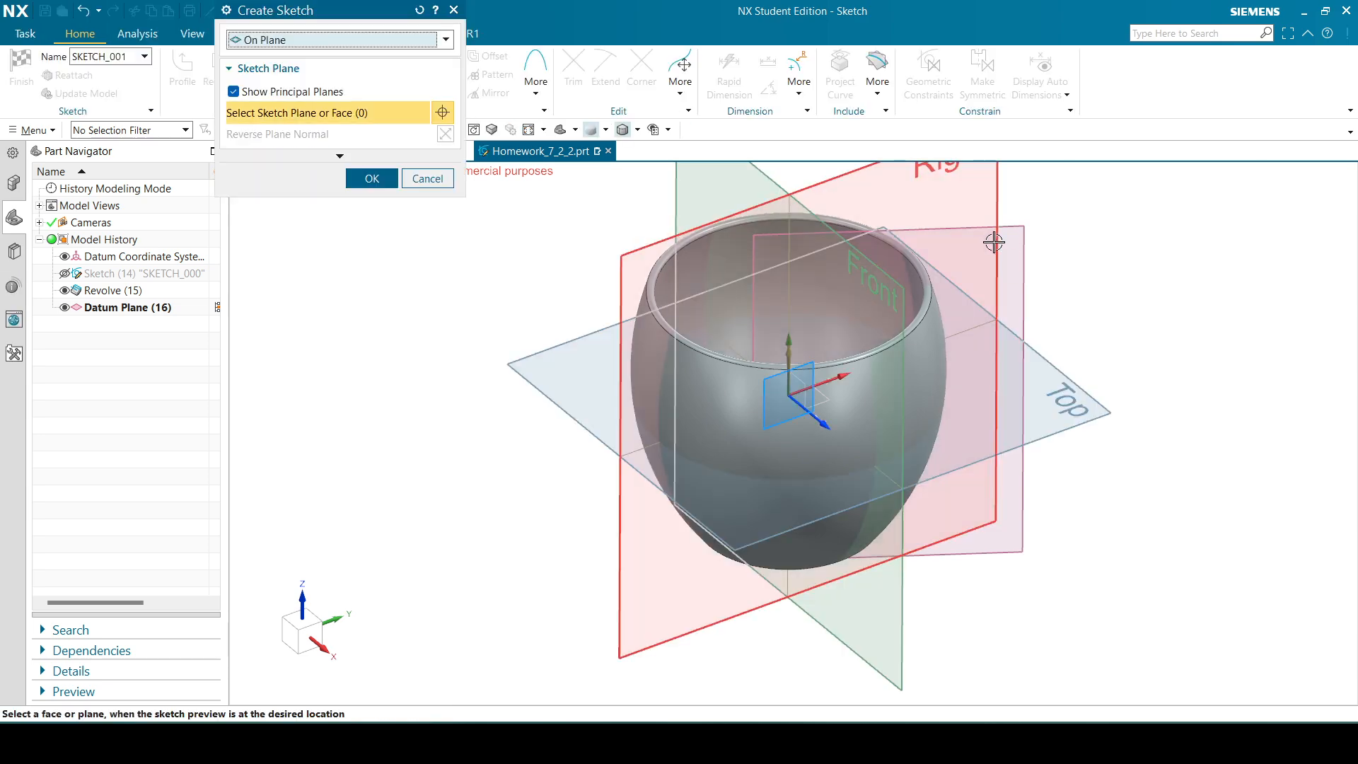
pyautogui.click(1025, 228)
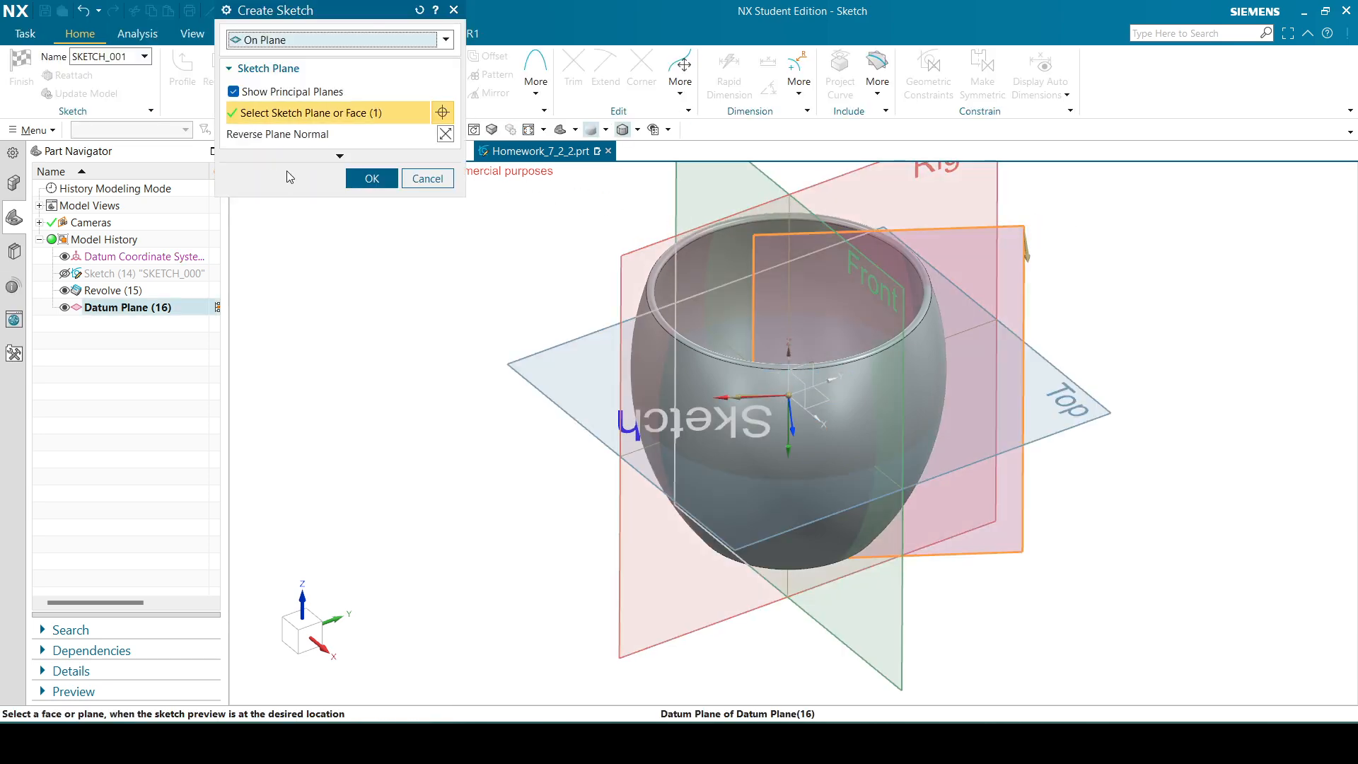
pyautogui.click(371, 178)
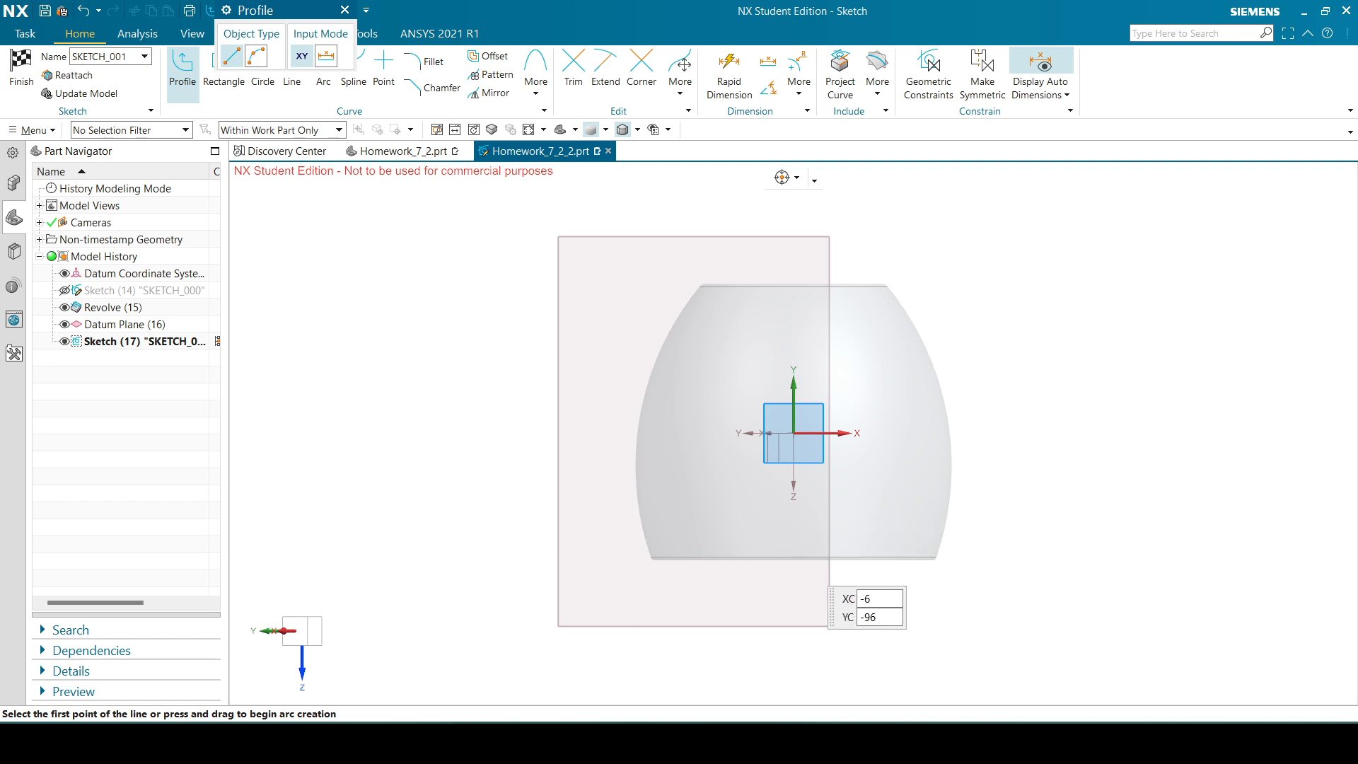
# - Check the handle in section C-C on the reference drawing and sketch its first three-point arc, radius about 13.5 mm, across the mug wall
pyautogui.click(696, 743)
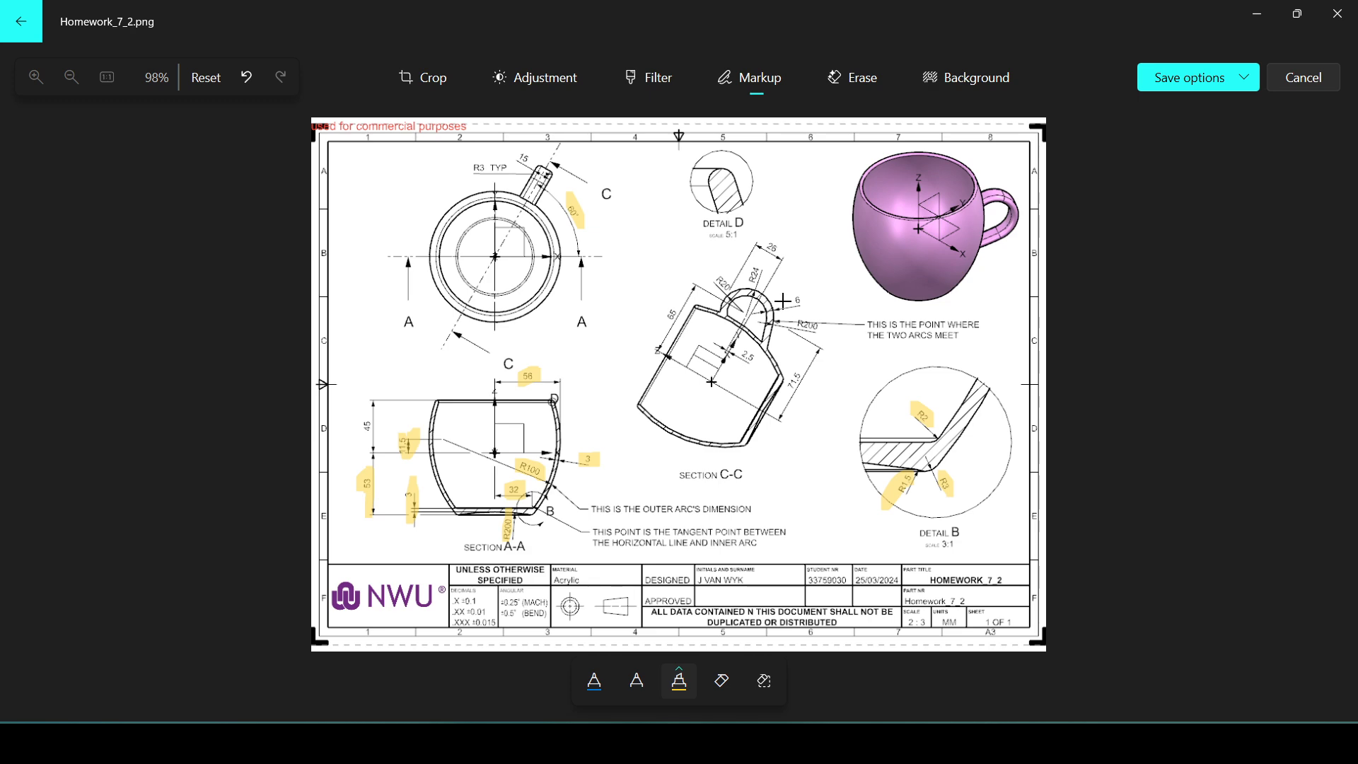
pyautogui.click(694, 743)
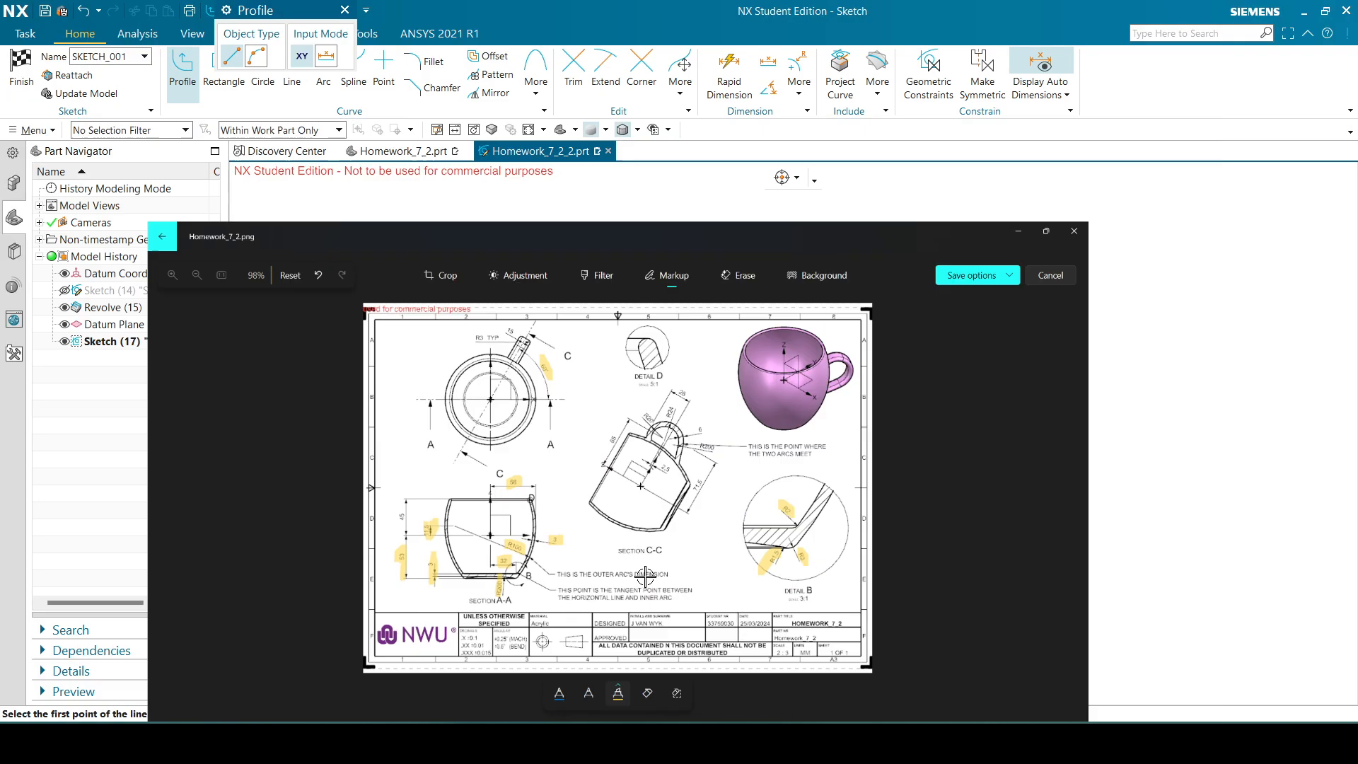
pyautogui.click(343, 10)
pyautogui.click(322, 69)
pyautogui.click(694, 743)
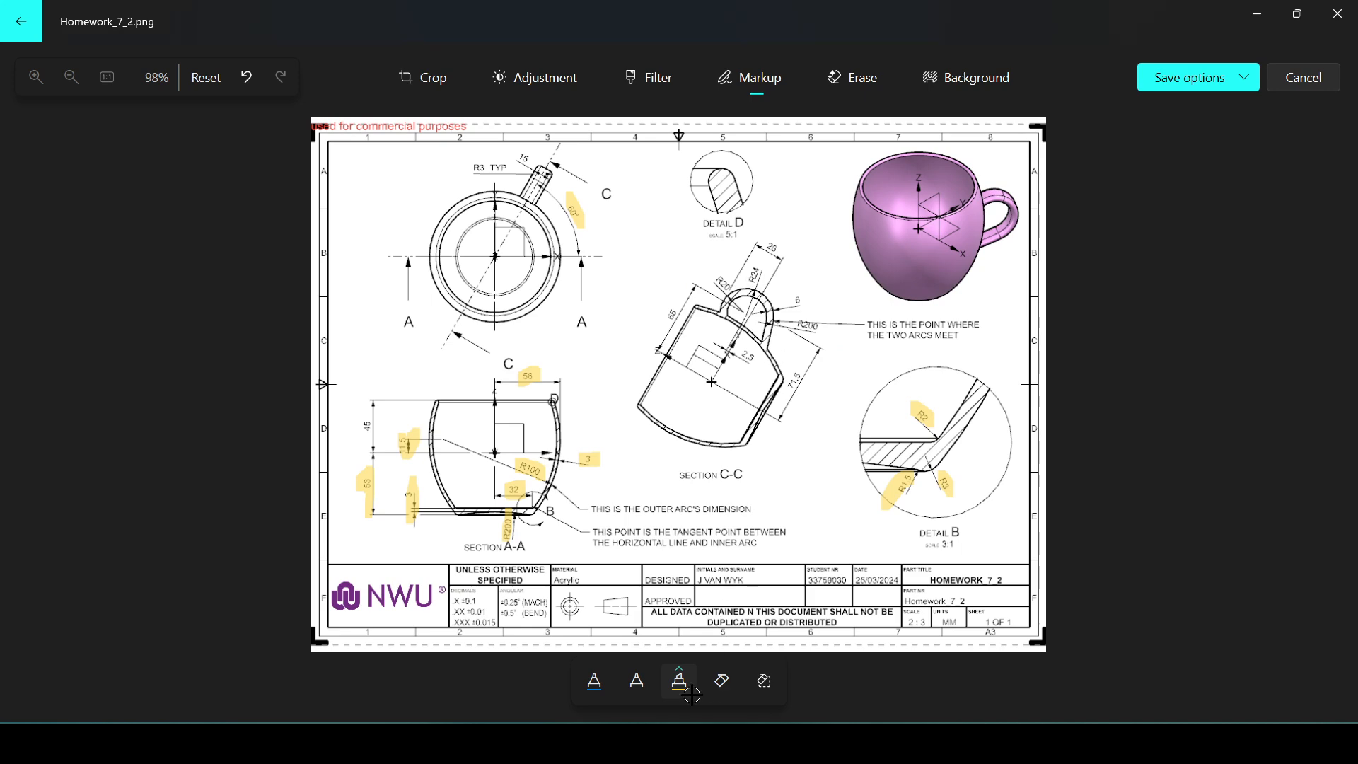
pyautogui.click(694, 743)
pyautogui.click(681, 486)
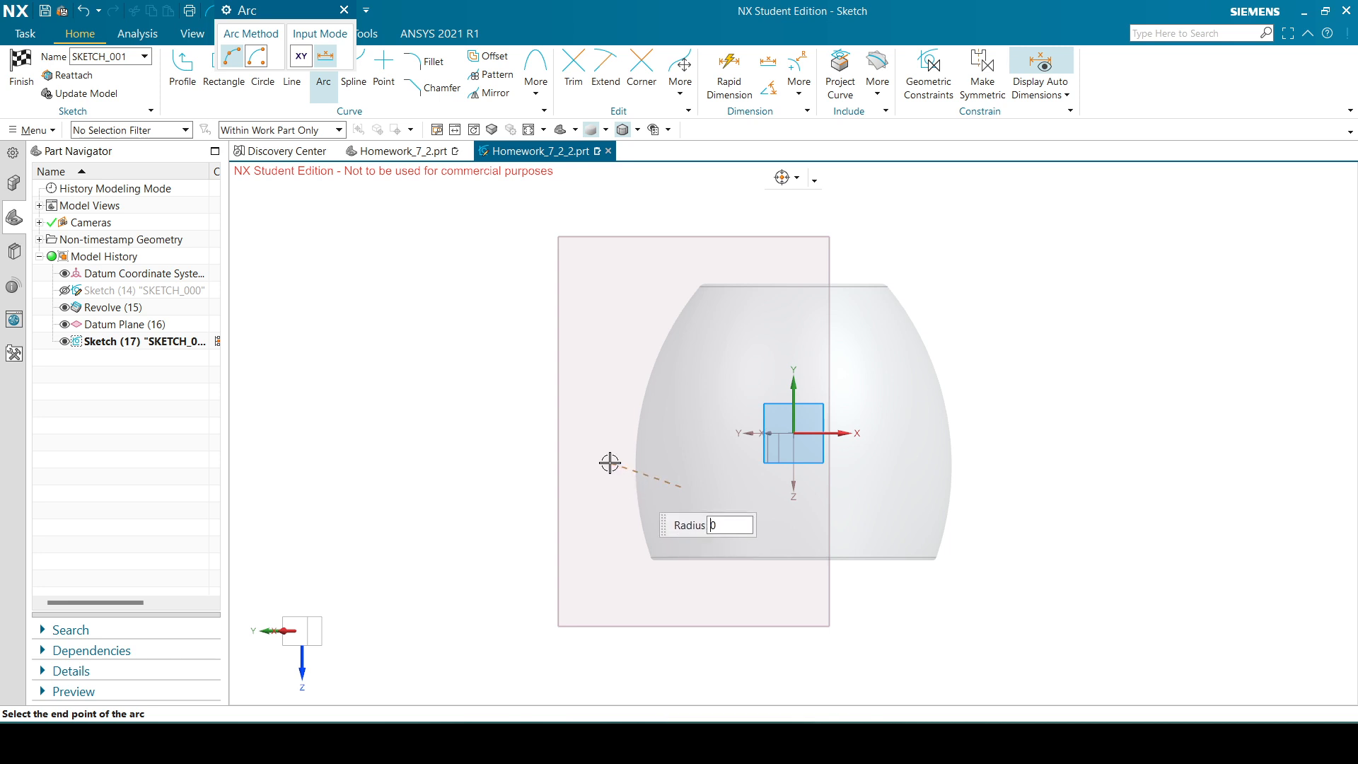
pyautogui.click(610, 462)
pyautogui.click(618, 492)
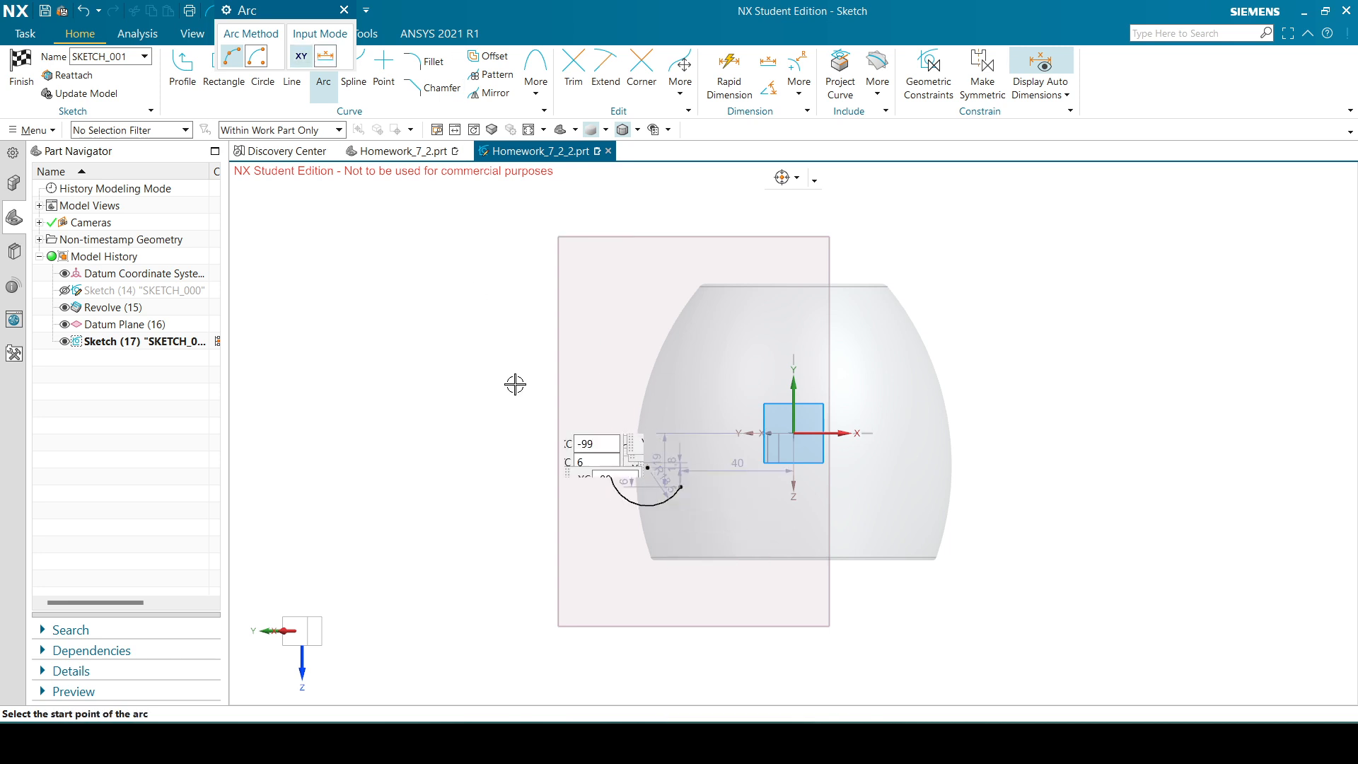
# - Continue the handle curve with two connected three-point arcs of about 22.4 mm and 25 mm radius, the last ending inside the mug outline
pyautogui.click(610, 463)
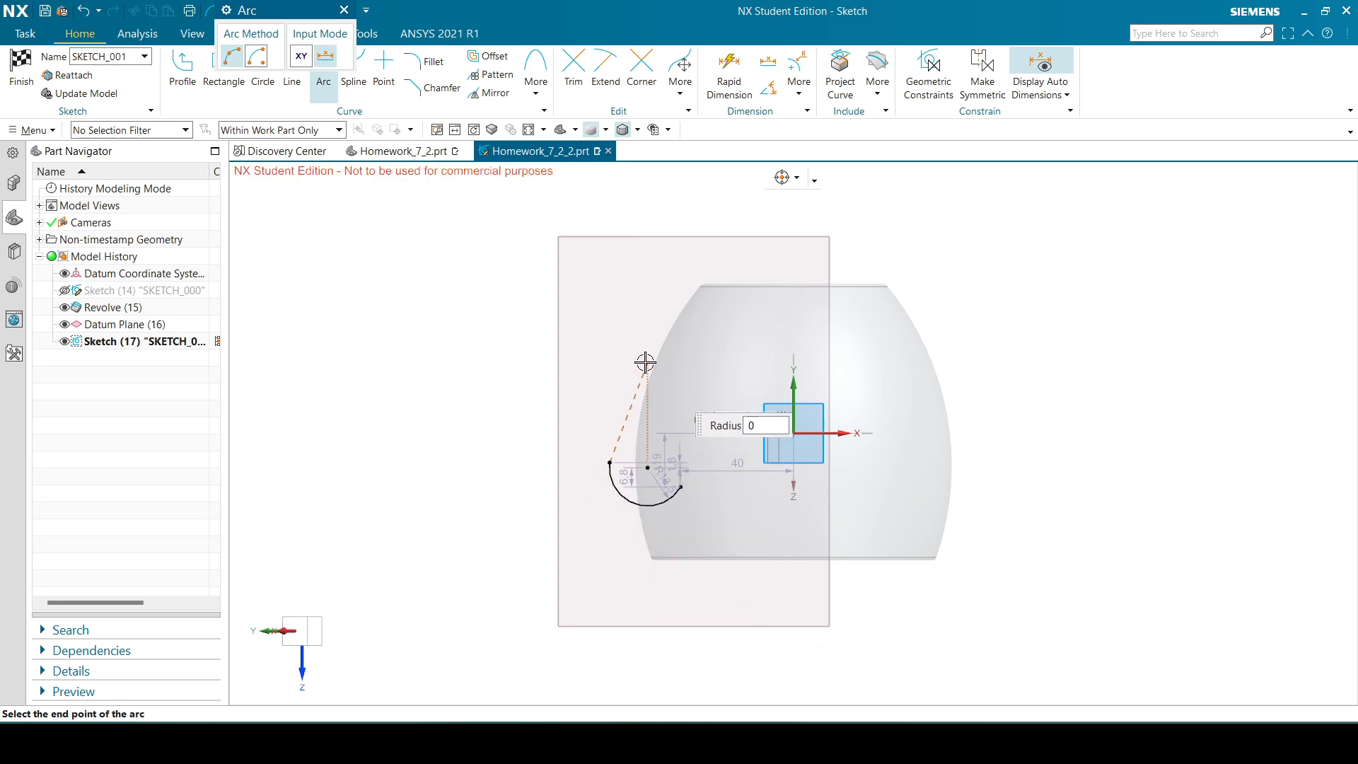
pyautogui.click(647, 369)
pyautogui.click(616, 400)
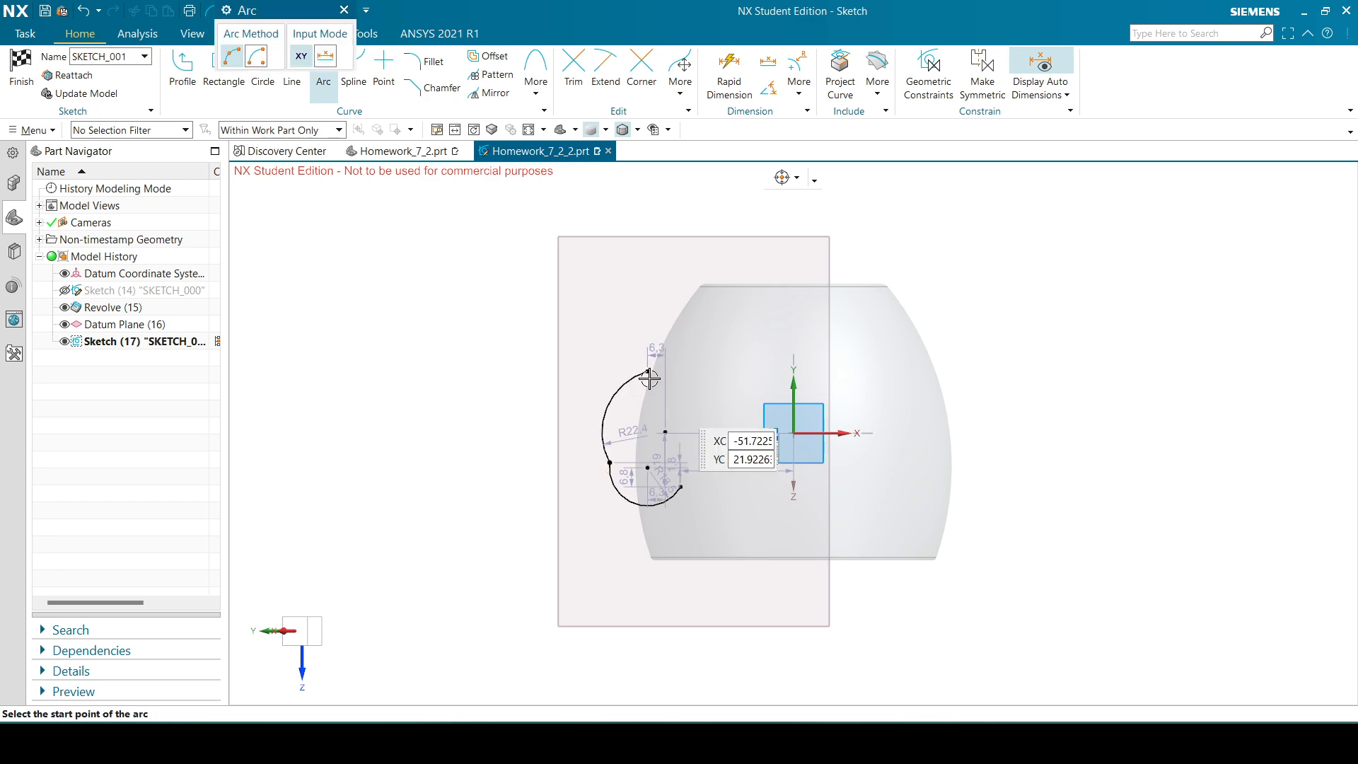
pyautogui.click(647, 370)
pyautogui.click(712, 344)
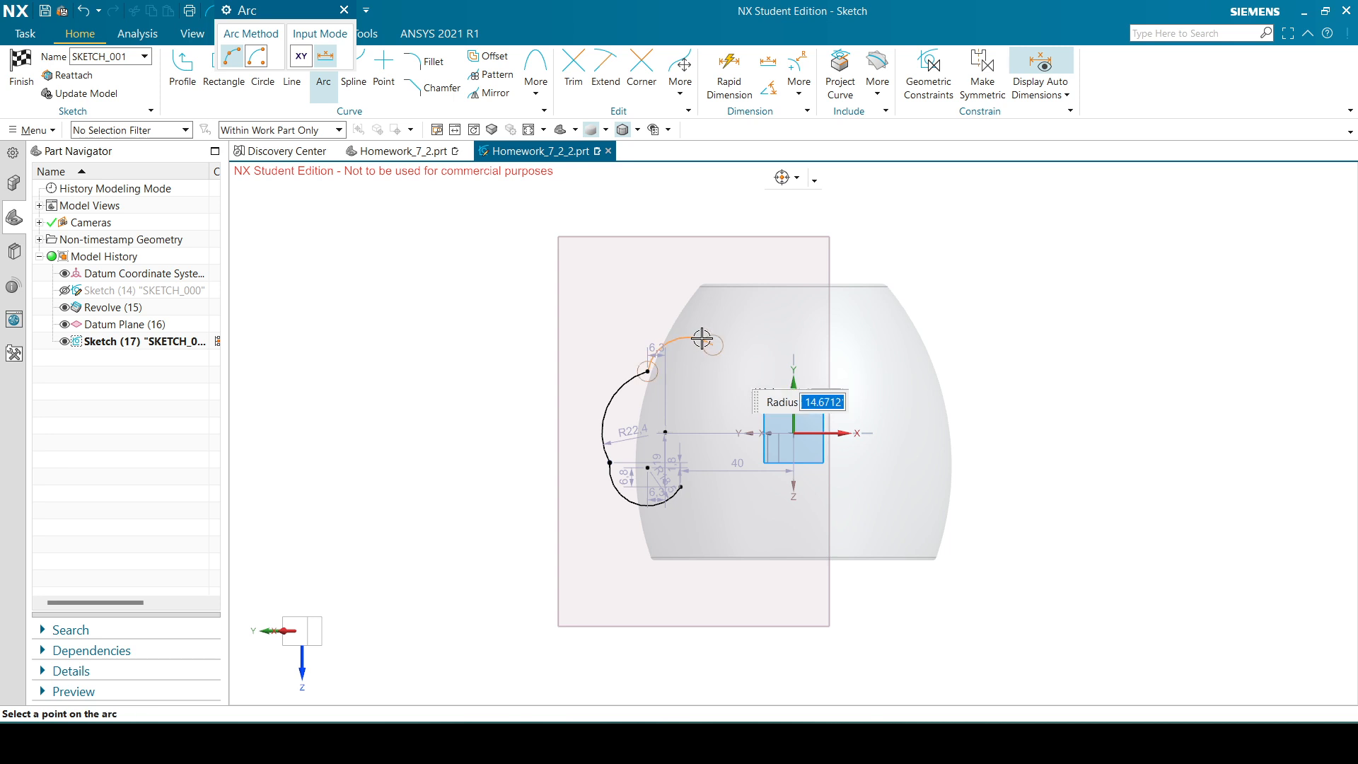
pyautogui.click(695, 345)
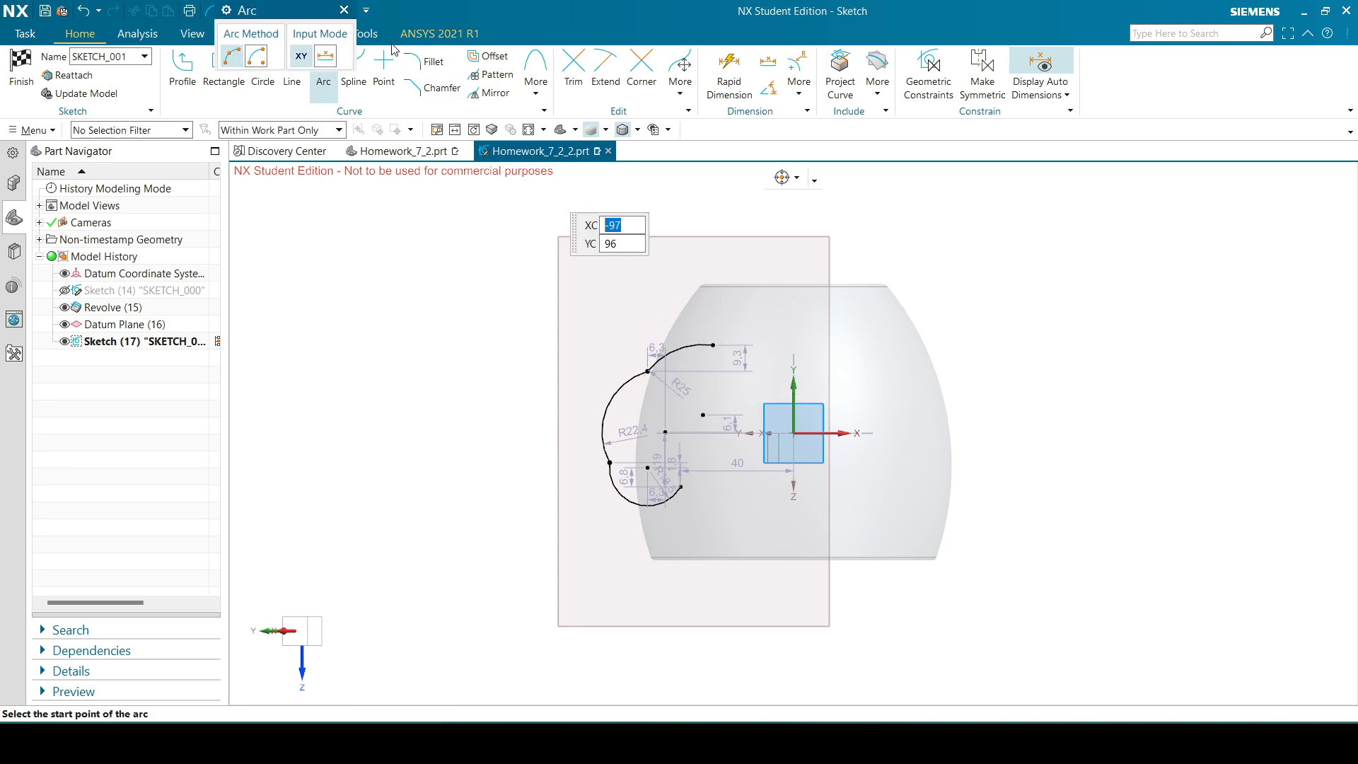
pyautogui.click(344, 10)
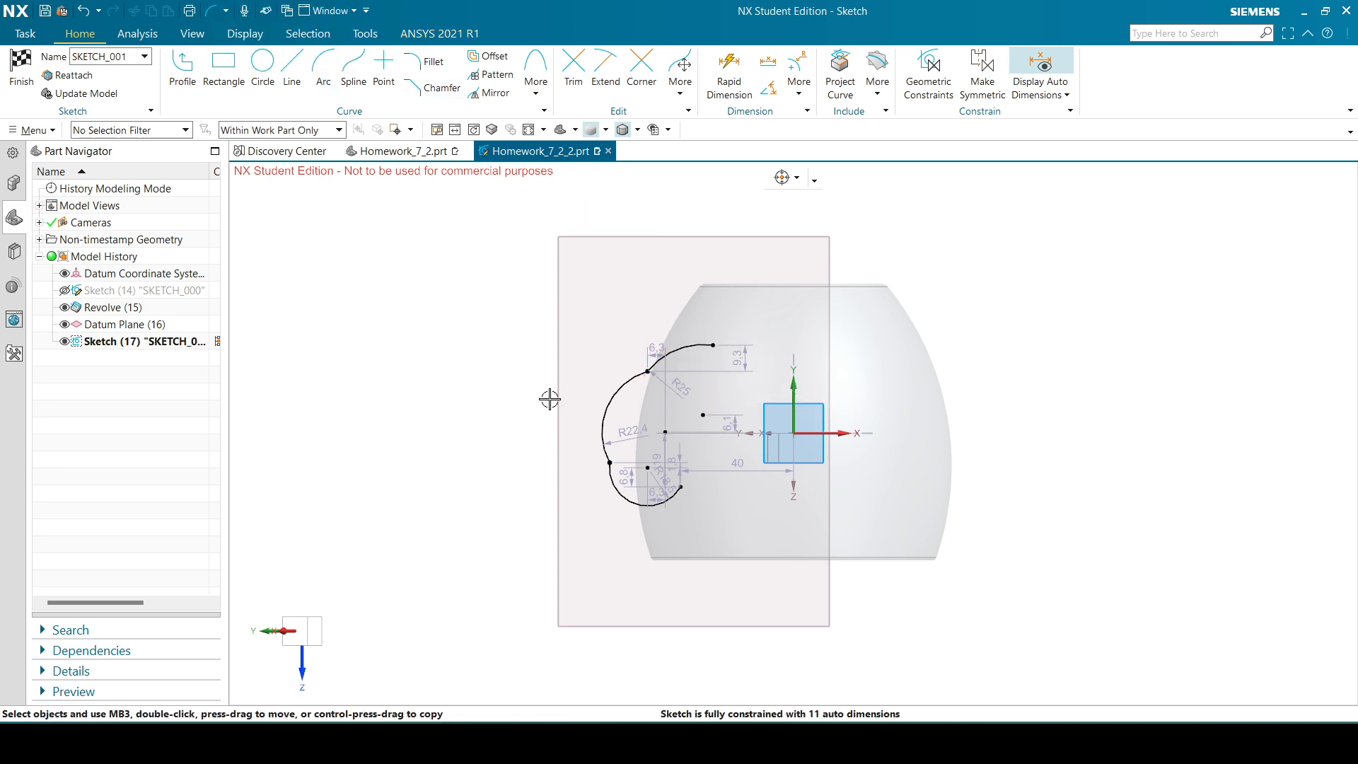
# - Make the middle handle arc tangent to both the first arc and the last arc
pyautogui.click(599, 442)
pyautogui.click(617, 490)
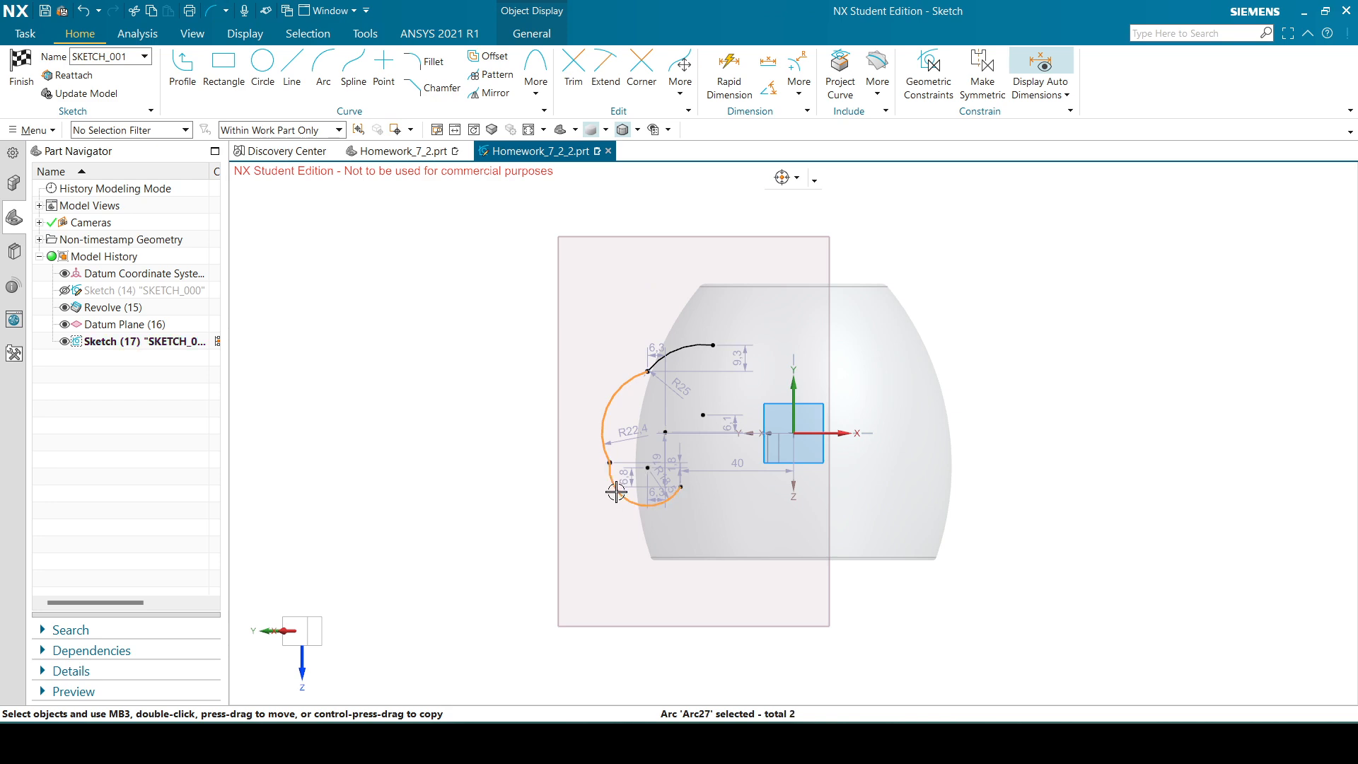
pyautogui.click(707, 442)
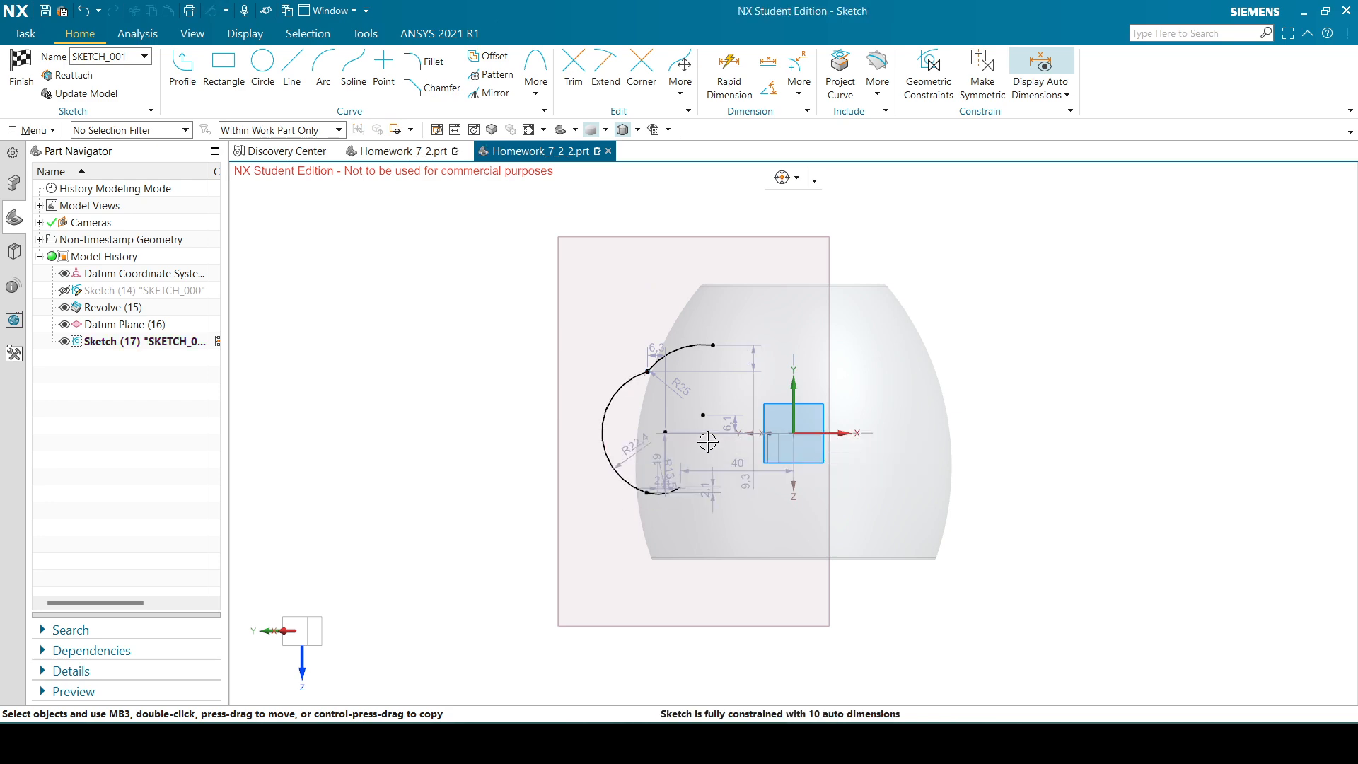
pyautogui.click(648, 368)
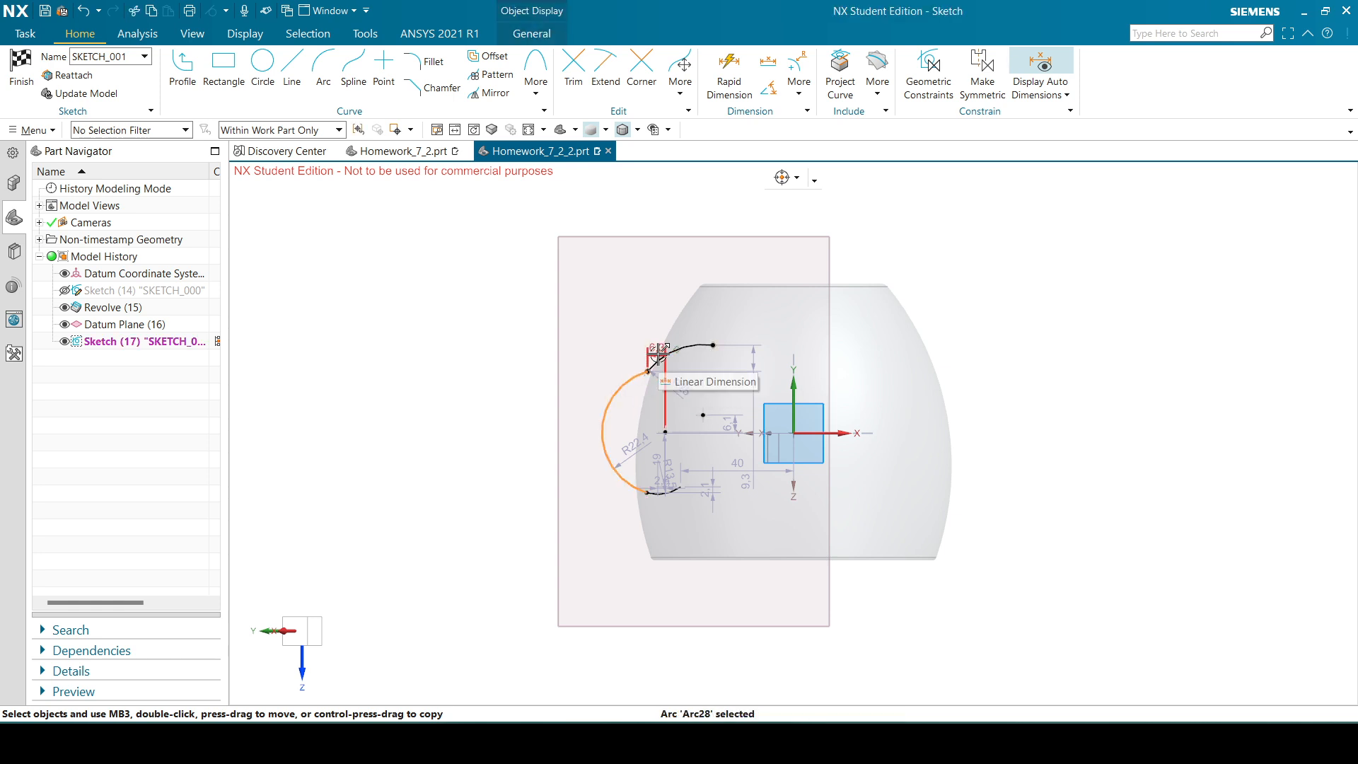
pyautogui.scroll(5, 661, 352)
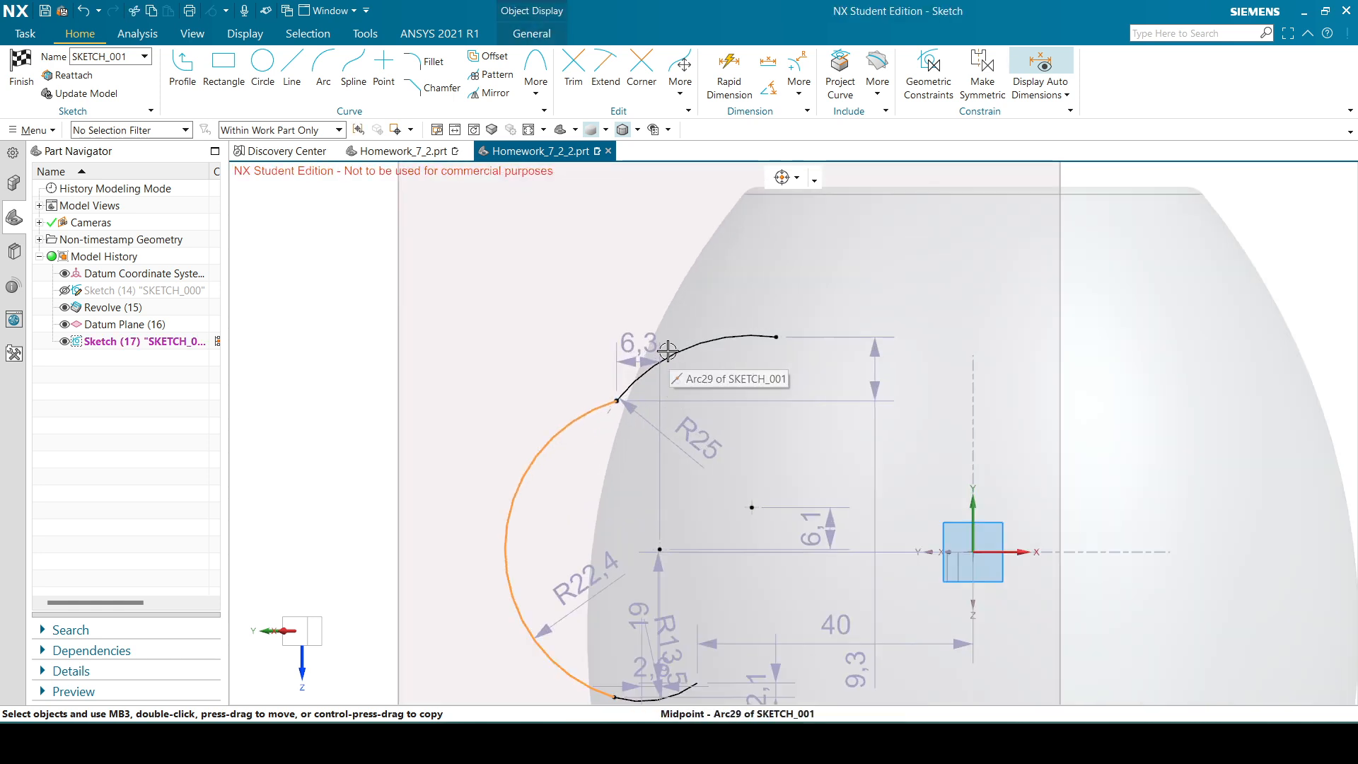
pyautogui.click(669, 353)
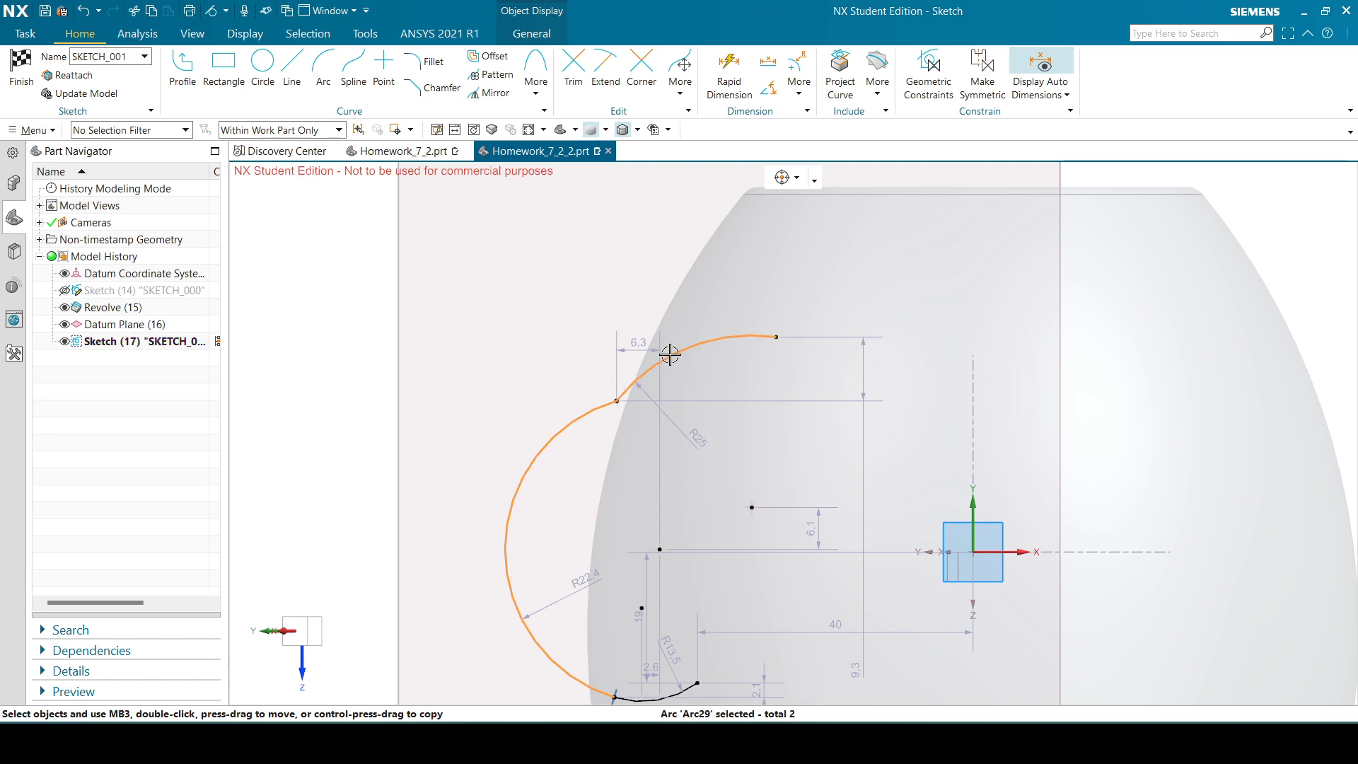
pyautogui.click(796, 312)
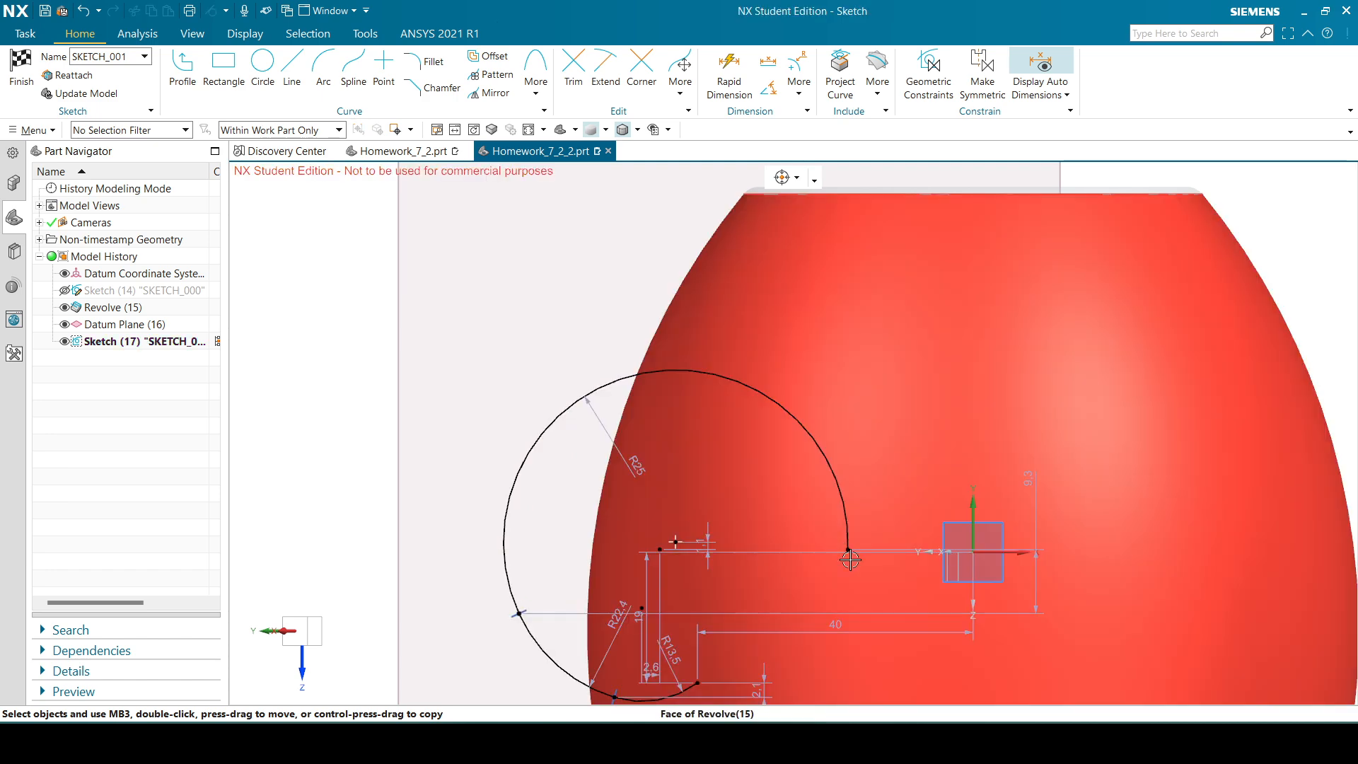
# - Reshape the handle curve by moving the last arc's free end and both arc junctions, giving radii of about 38.2, 22.9 and 20.4 mm
pyautogui.moveTo(850, 560); pyautogui.dragTo(812, 281)
pyautogui.moveTo(517, 614); pyautogui.dragTo(497, 538)
pyautogui.moveTo(612, 698); pyautogui.dragTo(573, 672)
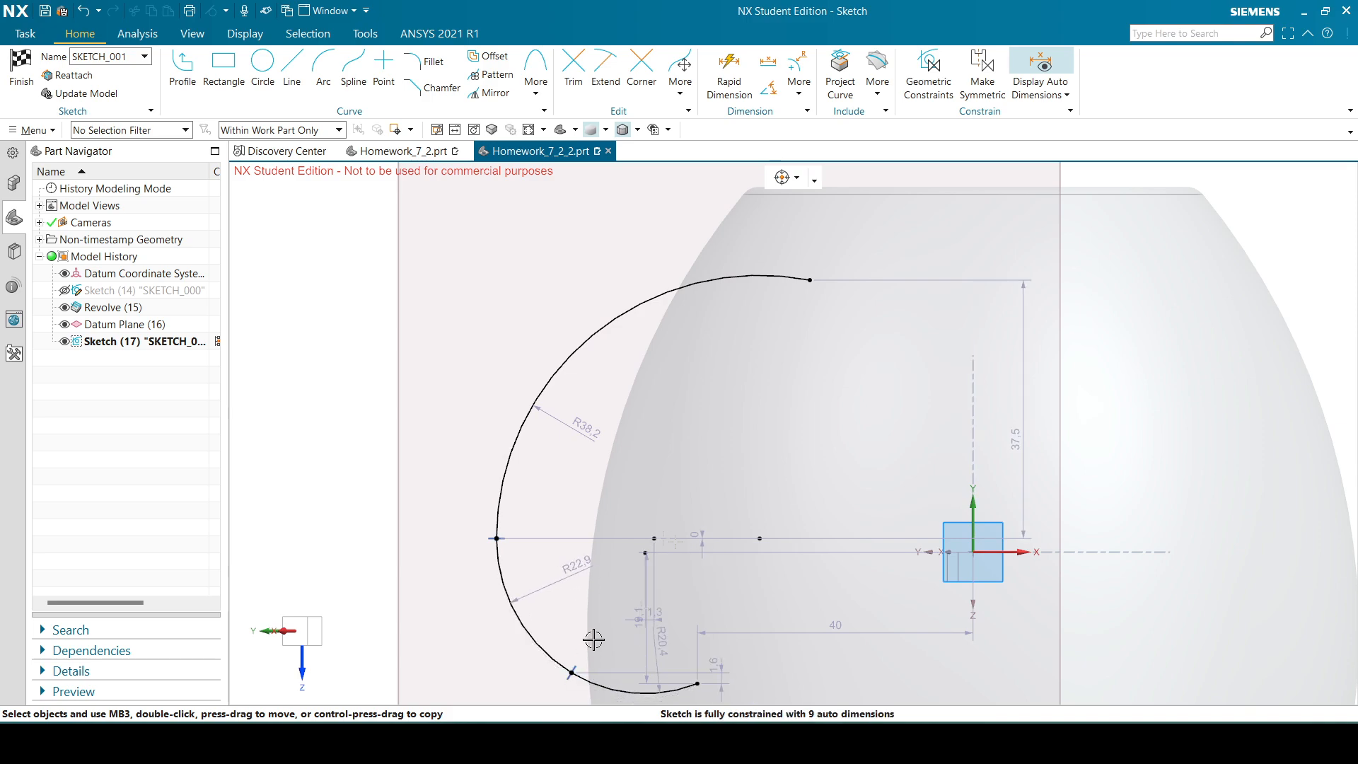
# - Check the handle radii on the reference drawing and dimension the handle curve's lower arc with a 20 mm radius
pyautogui.scroll(-2, 597, 600)
pyautogui.hotkey('alt', 'Tab')
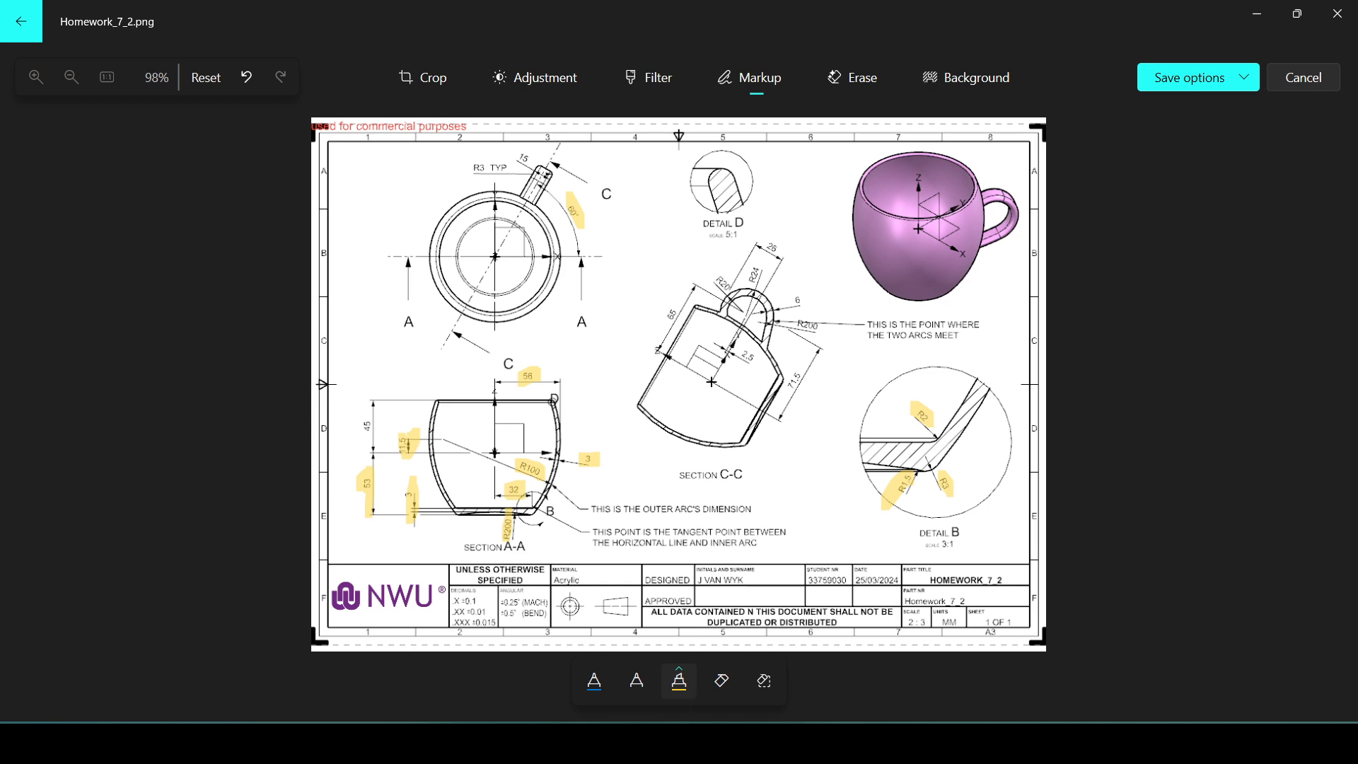
pyautogui.hotkey('alt', 'Tab')
pyautogui.press('d')
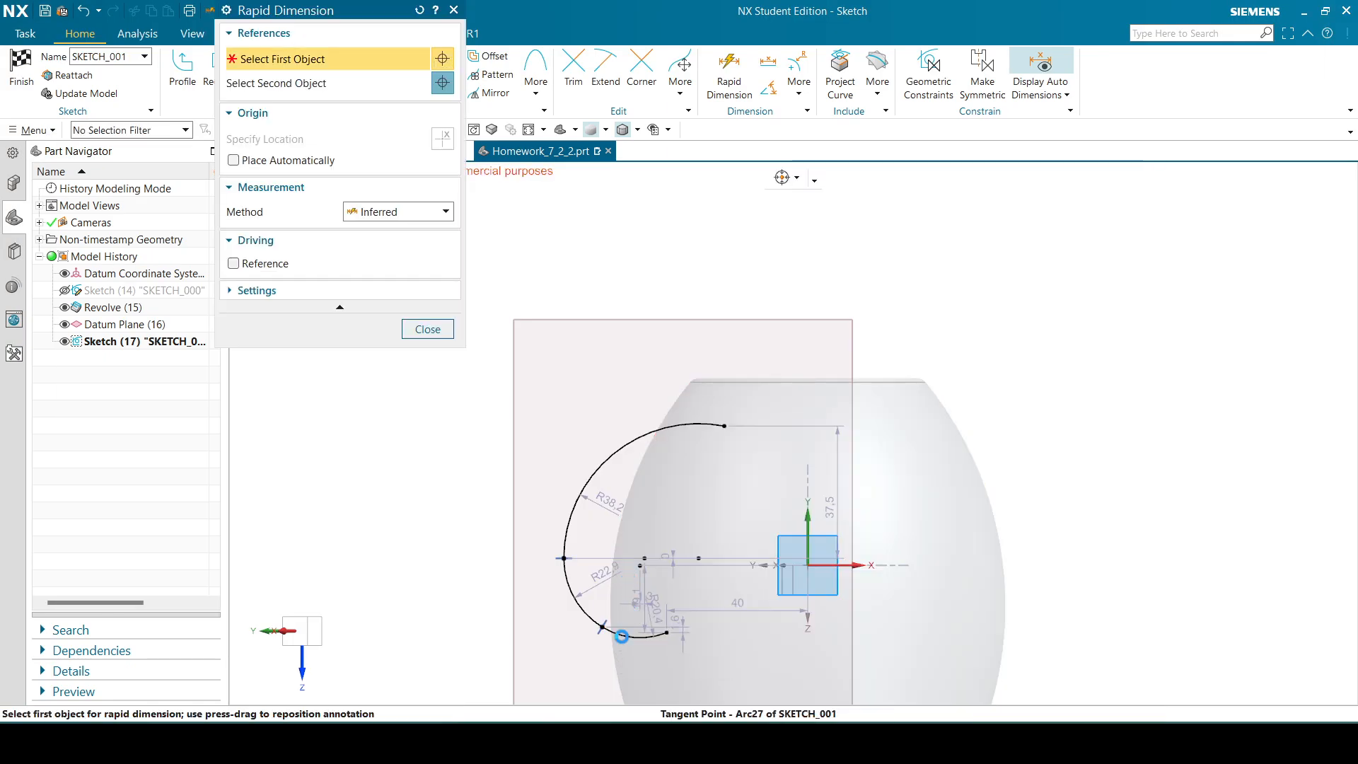
pyautogui.click(621, 636)
pyautogui.scroll(3, 621, 635)
pyautogui.click(624, 587)
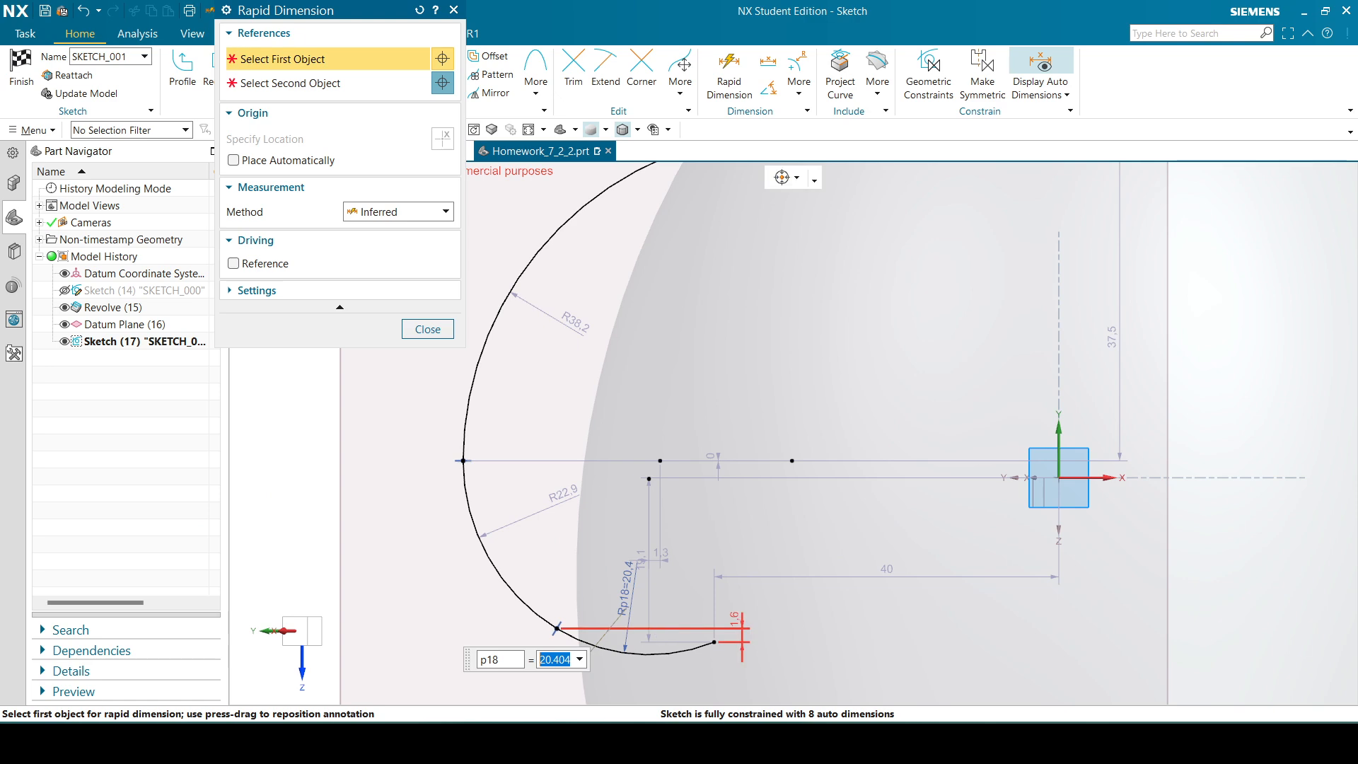
pyautogui.write('20')
pyautogui.press('Return')
pyautogui.click(427, 329)
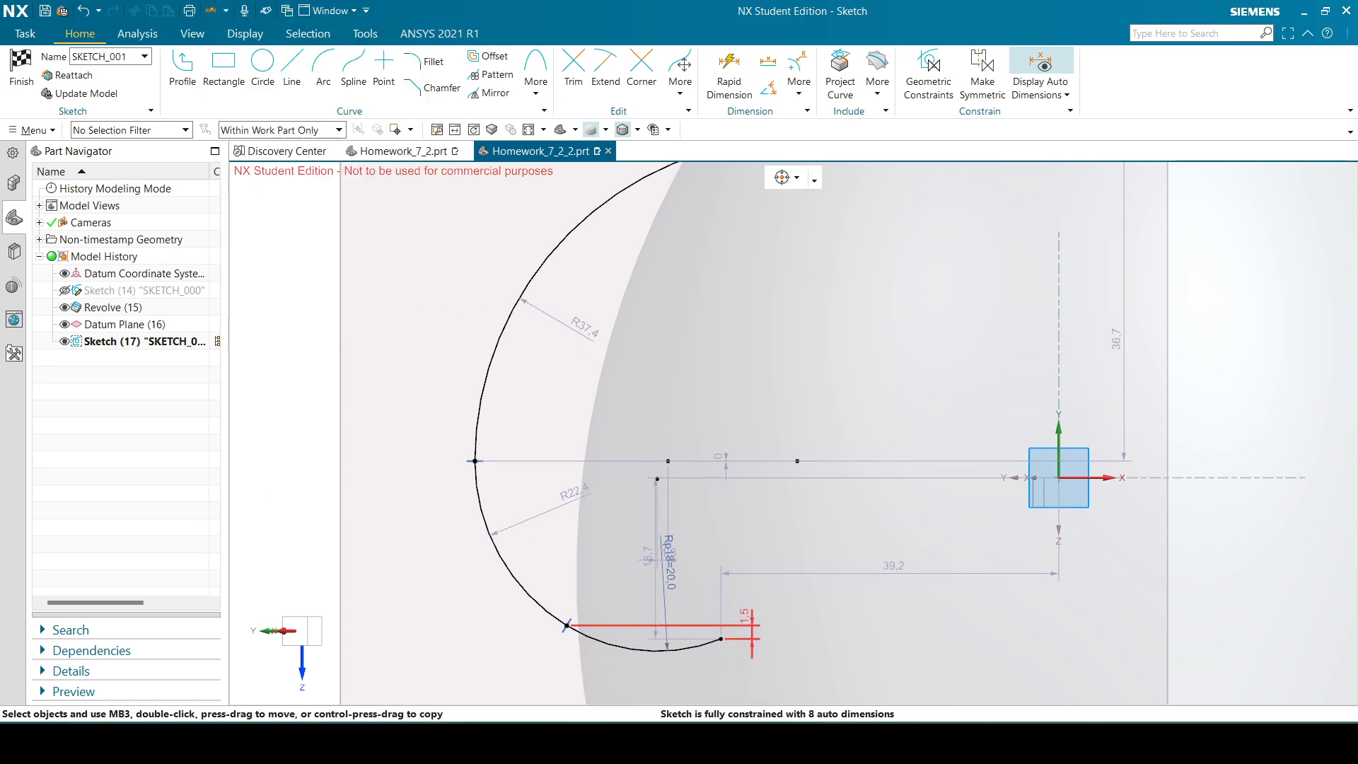
# - Check section C-C on the reference drawing and dimension the handle curve's middle arc with a 24 mm radius
pyautogui.hotkey('alt', 'Tab')
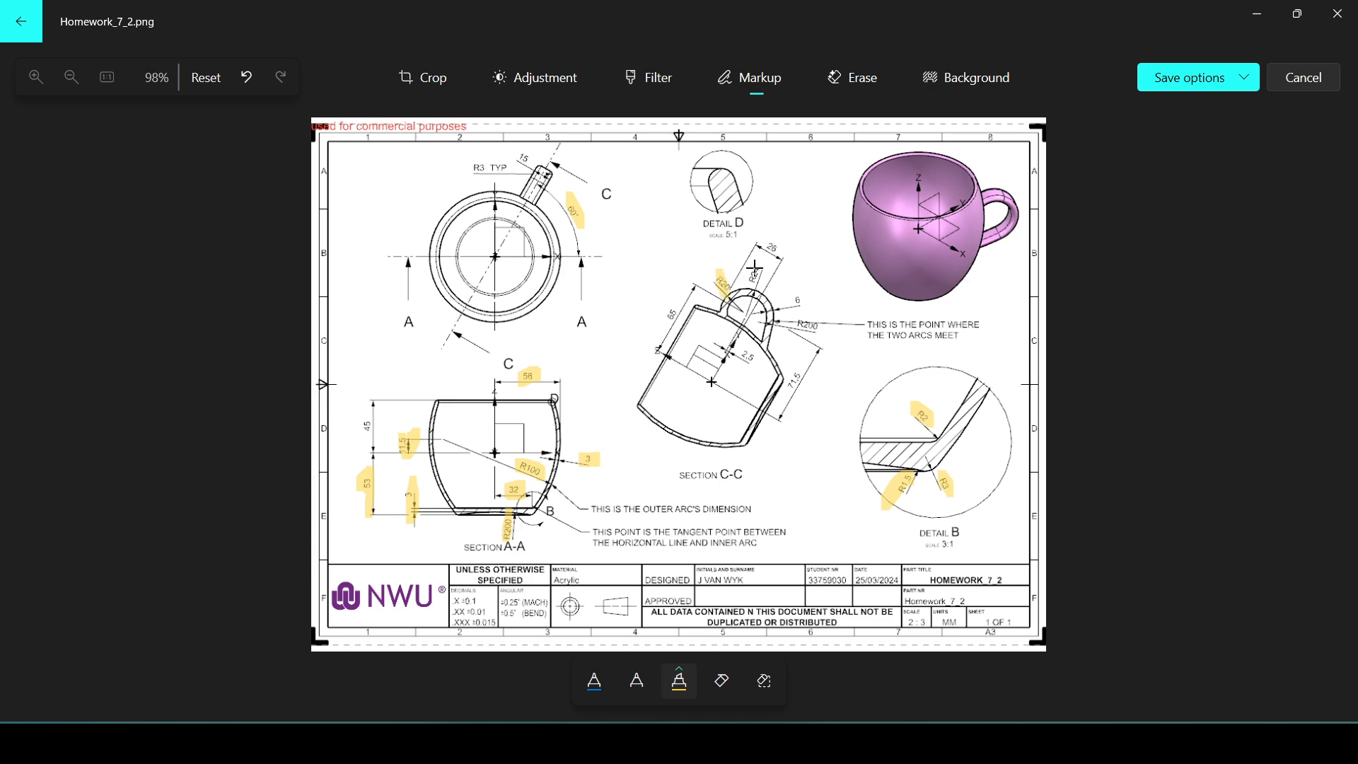
pyautogui.hotkey('alt', 'Tab')
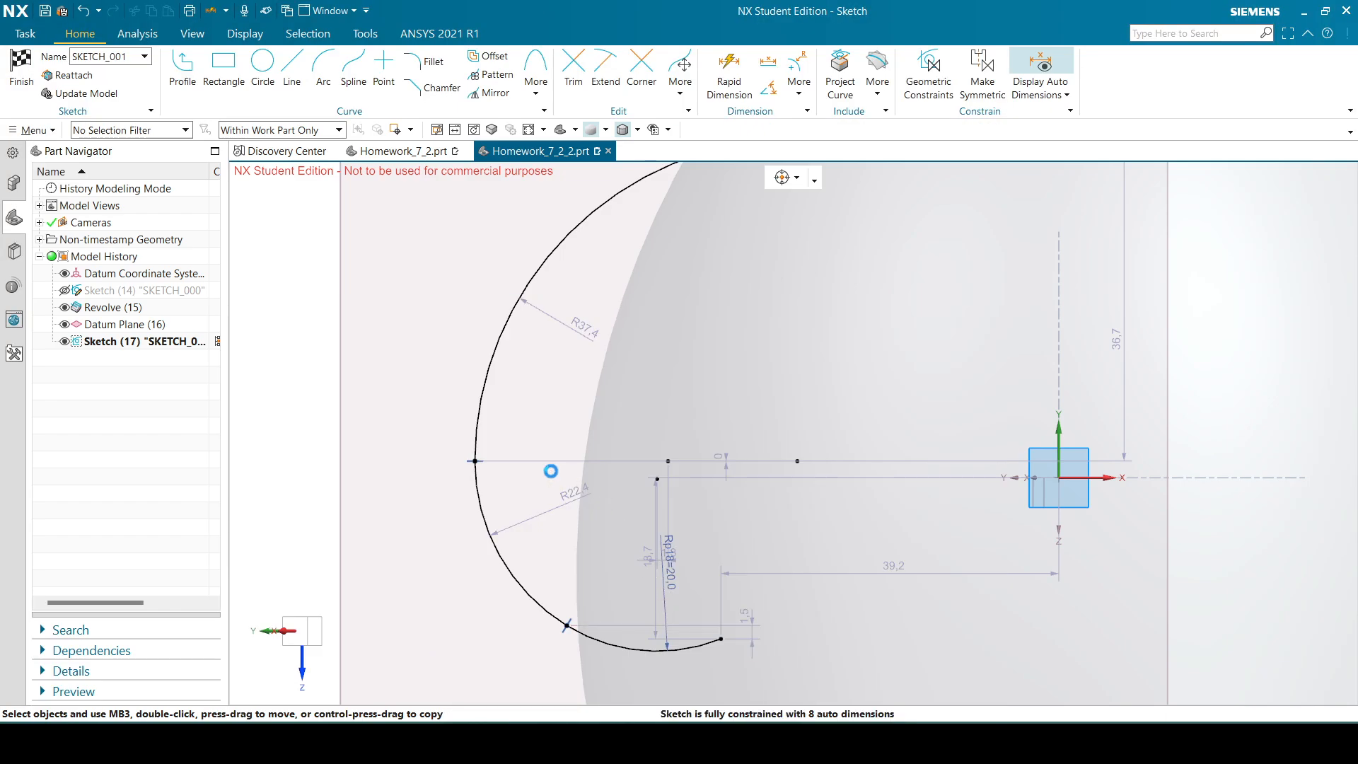
pyautogui.press('d')
pyautogui.click(477, 486)
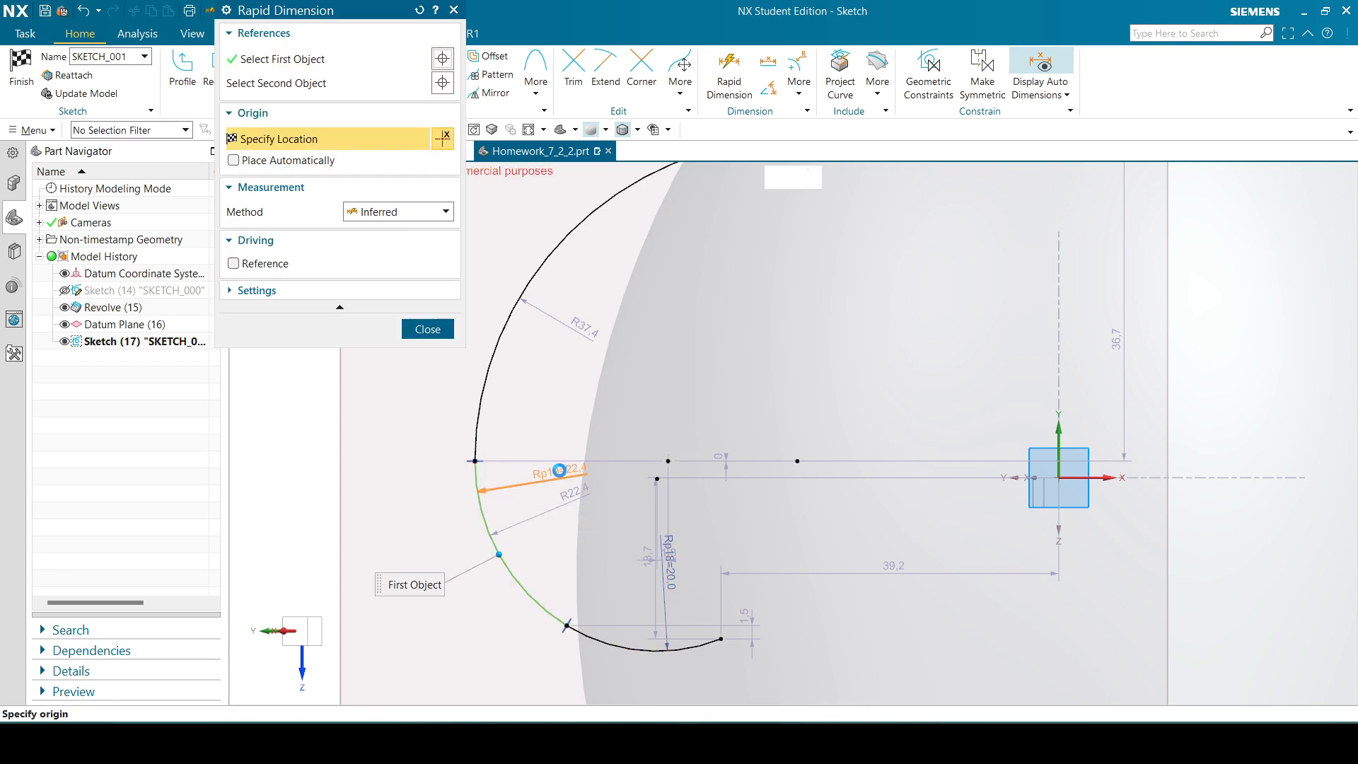
pyautogui.click(575, 478)
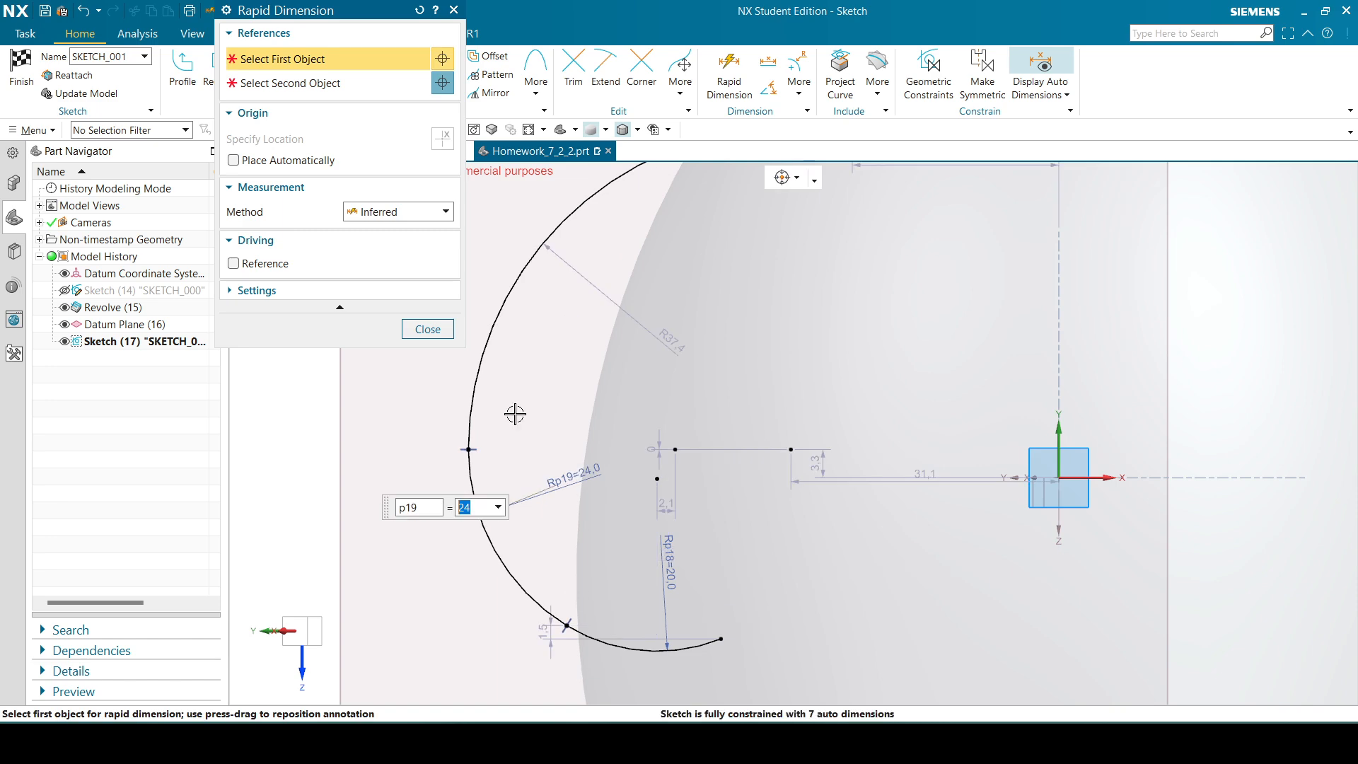
pyautogui.click(428, 329)
# - Check section C-C on the reference drawing and dimension the handle curve's upper arc with a 200 mm radius
pyautogui.scroll(-2, 714, 612)
pyautogui.hotkey('alt', 'Tab')
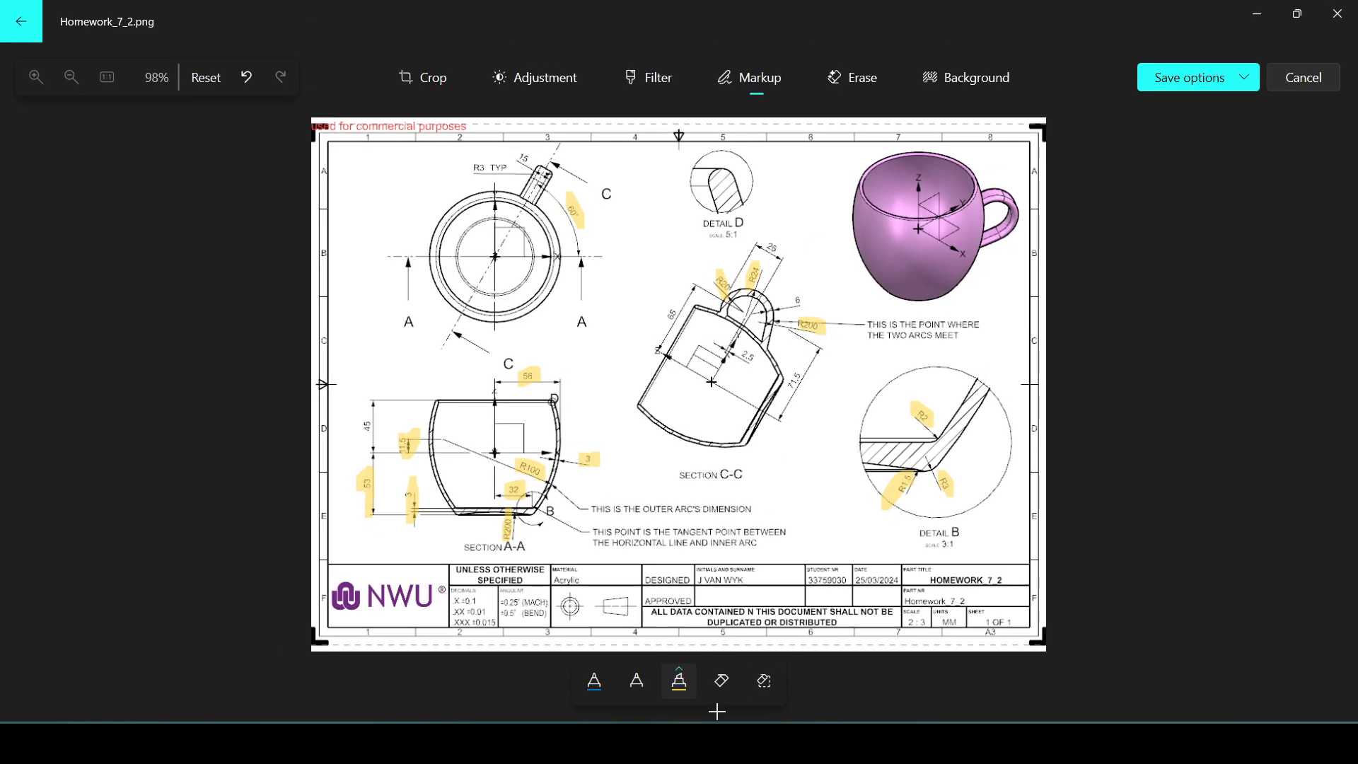
pyautogui.hotkey('alt', 'Tab')
pyautogui.press('d')
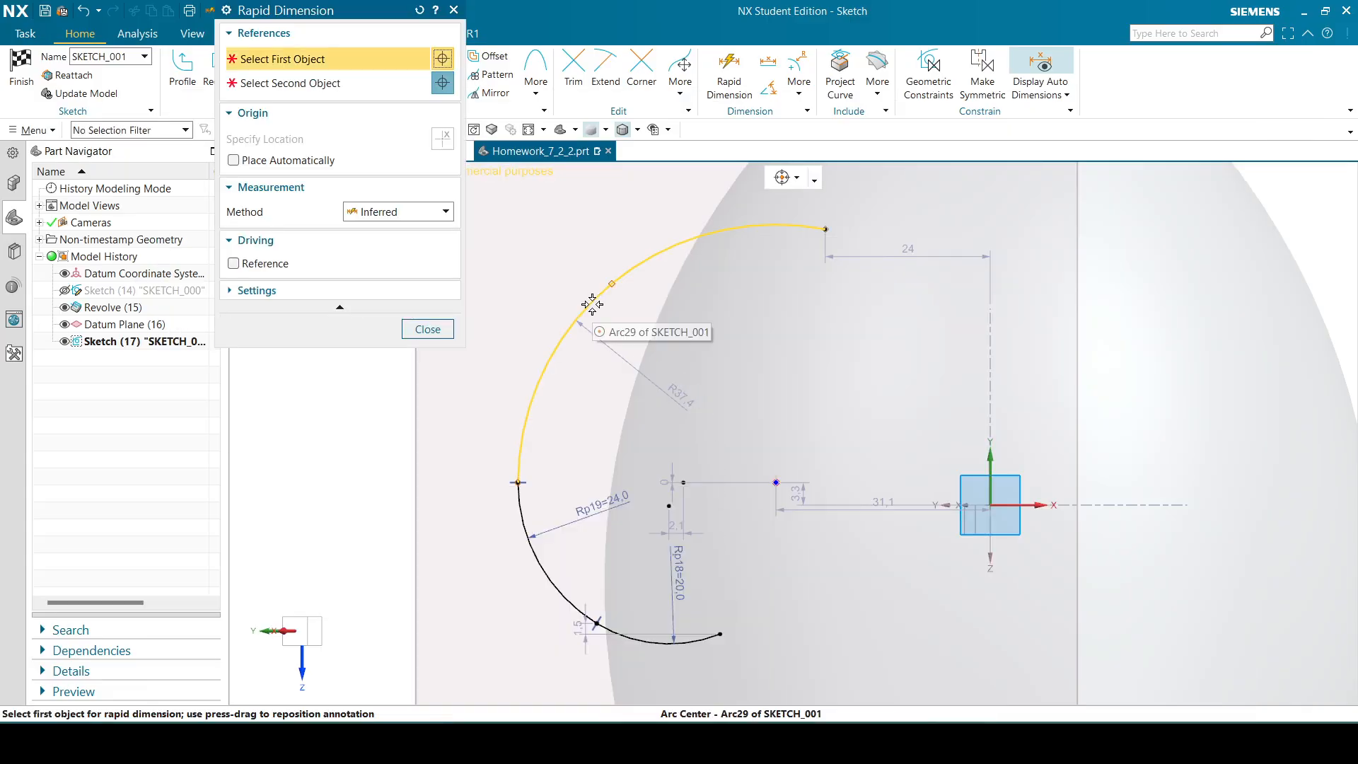
pyautogui.click(592, 304)
pyautogui.click(698, 358)
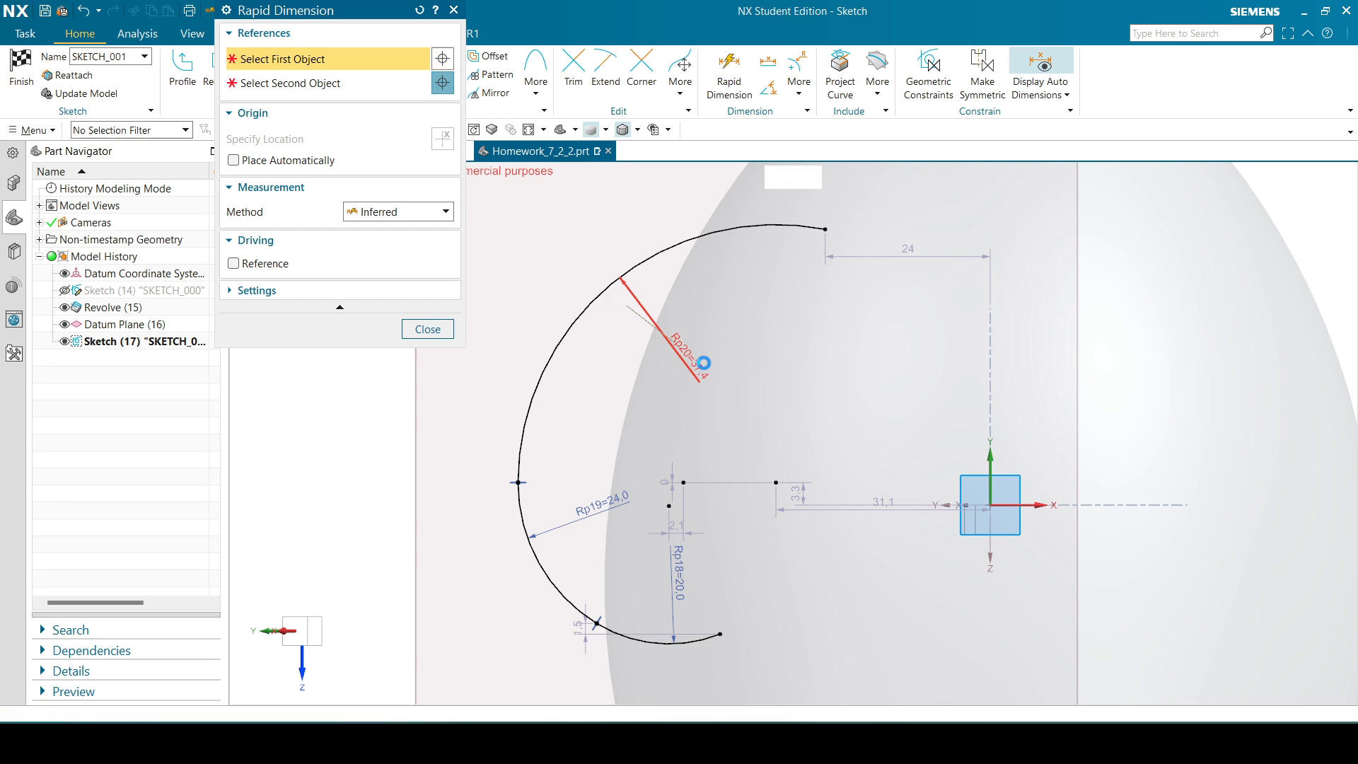
pyautogui.write('200')
pyautogui.press('Return')
pyautogui.click(428, 330)
# - Move both free ends of the handle curve back inside the mug outline, the upper one about 31.6 mm from the vertical axis
pyautogui.scroll(6, 624, 409)
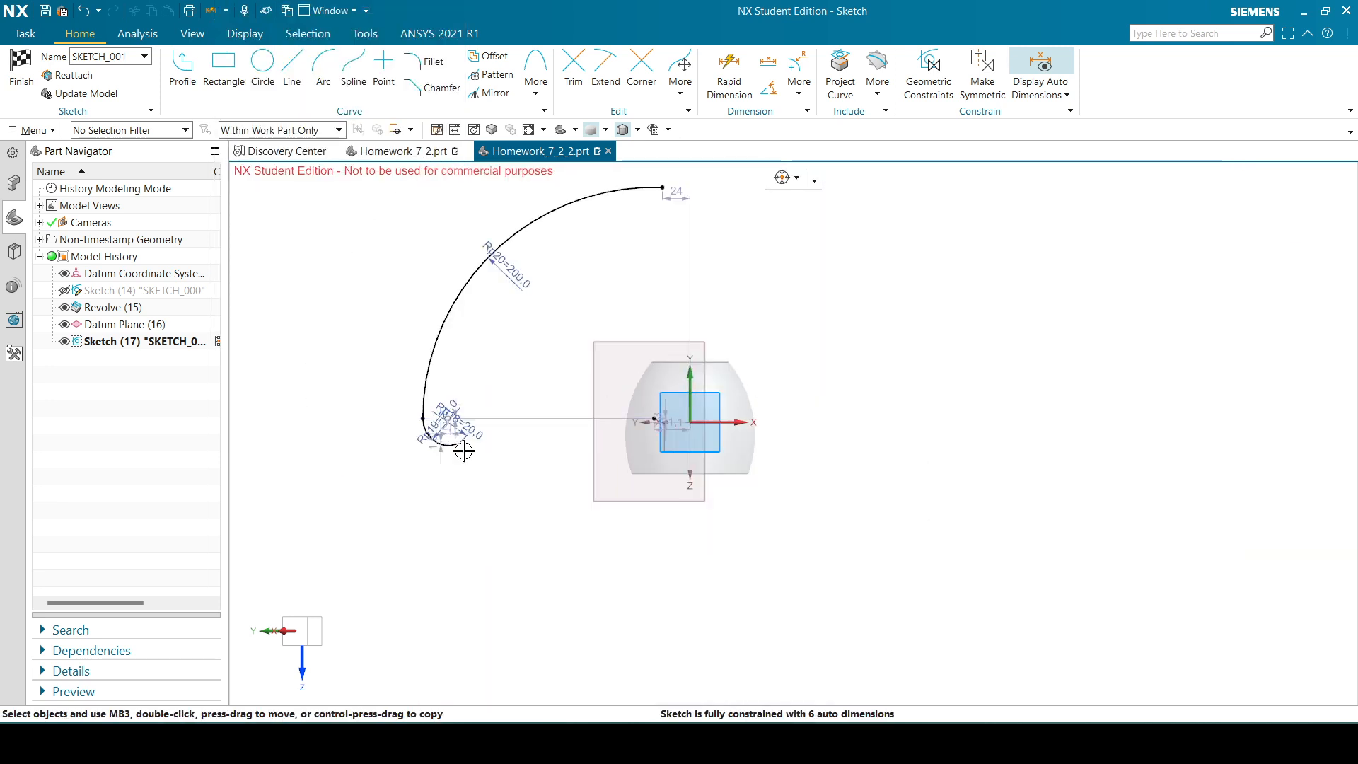
pyautogui.moveTo(463, 450); pyautogui.dragTo(623, 445)
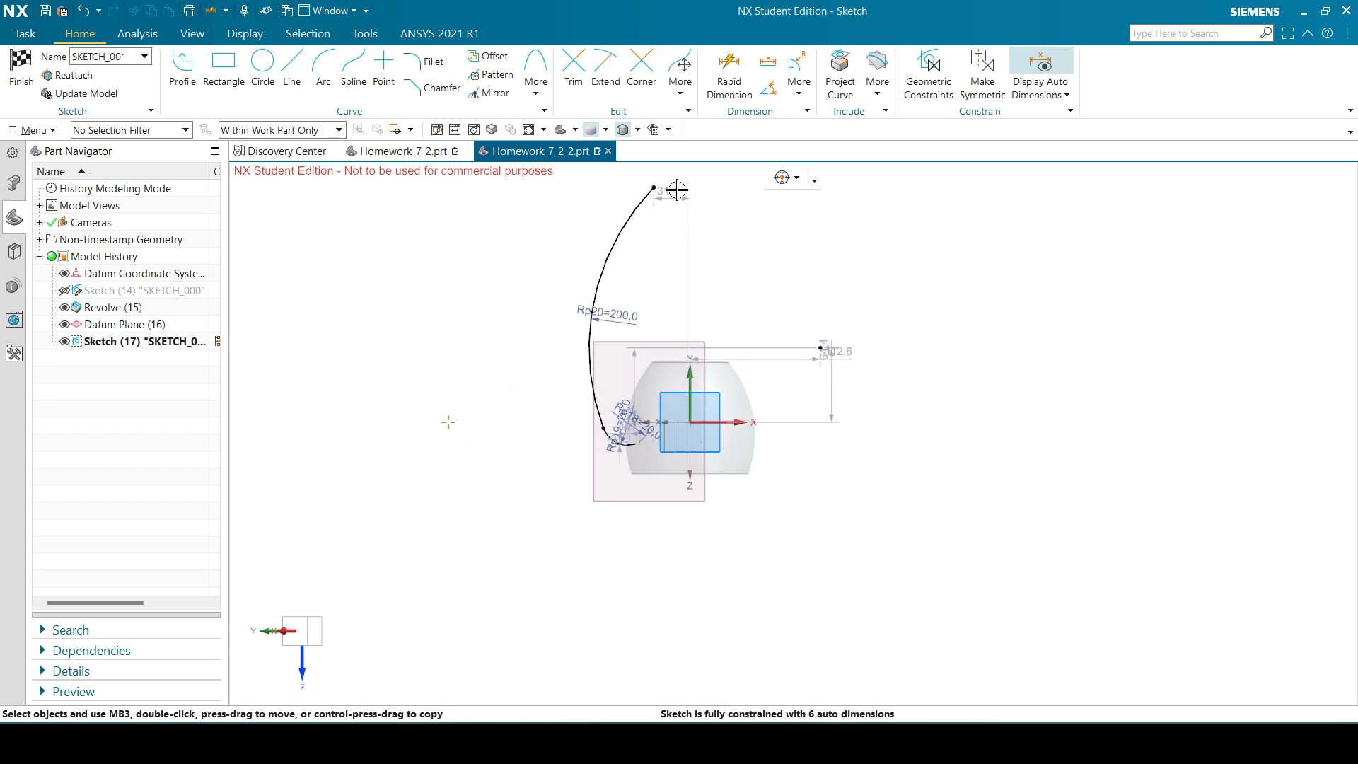
pyautogui.moveTo(653, 189); pyautogui.dragTo(654, 381)
pyautogui.scroll(6, 653, 382)
pyautogui.scroll(-1, 698, 358)
pyautogui.scroll(2, 544, 536)
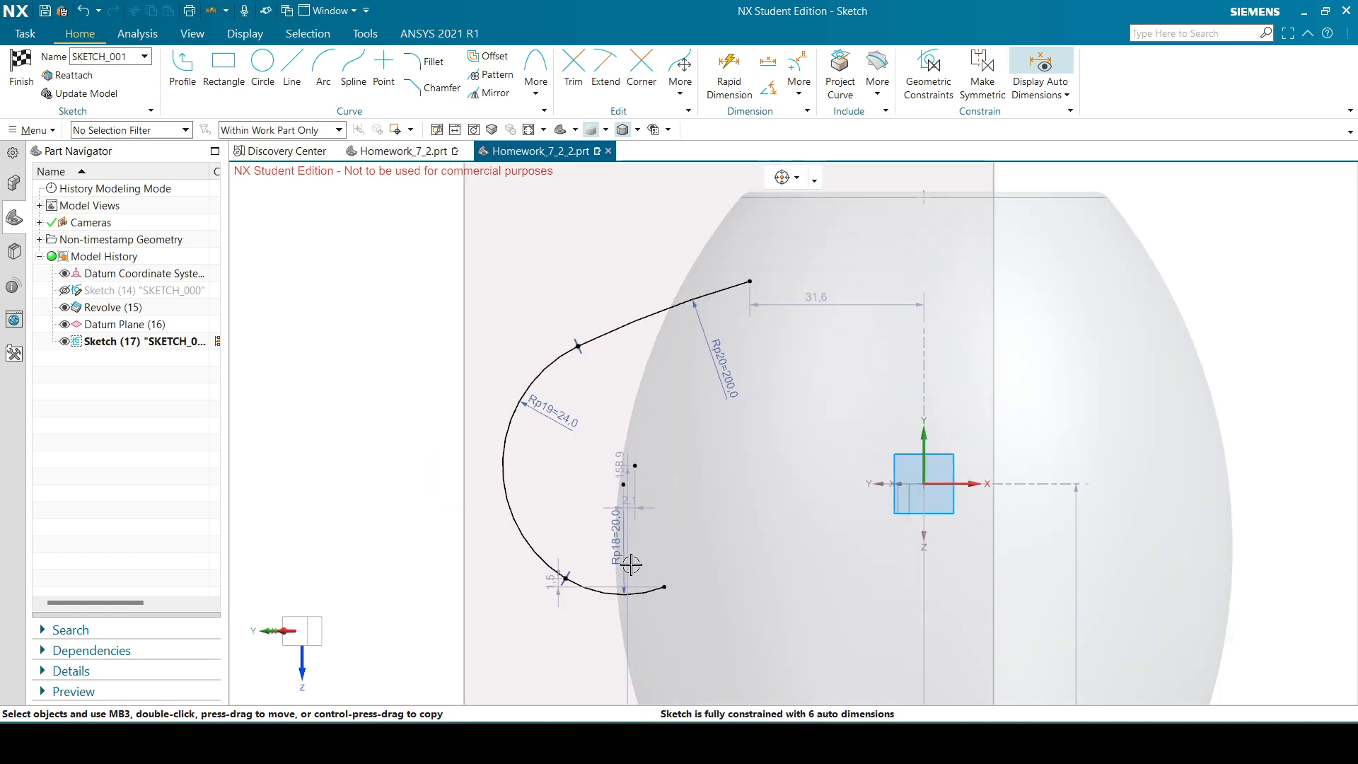
pyautogui.moveTo(662, 587); pyautogui.dragTo(690, 700)
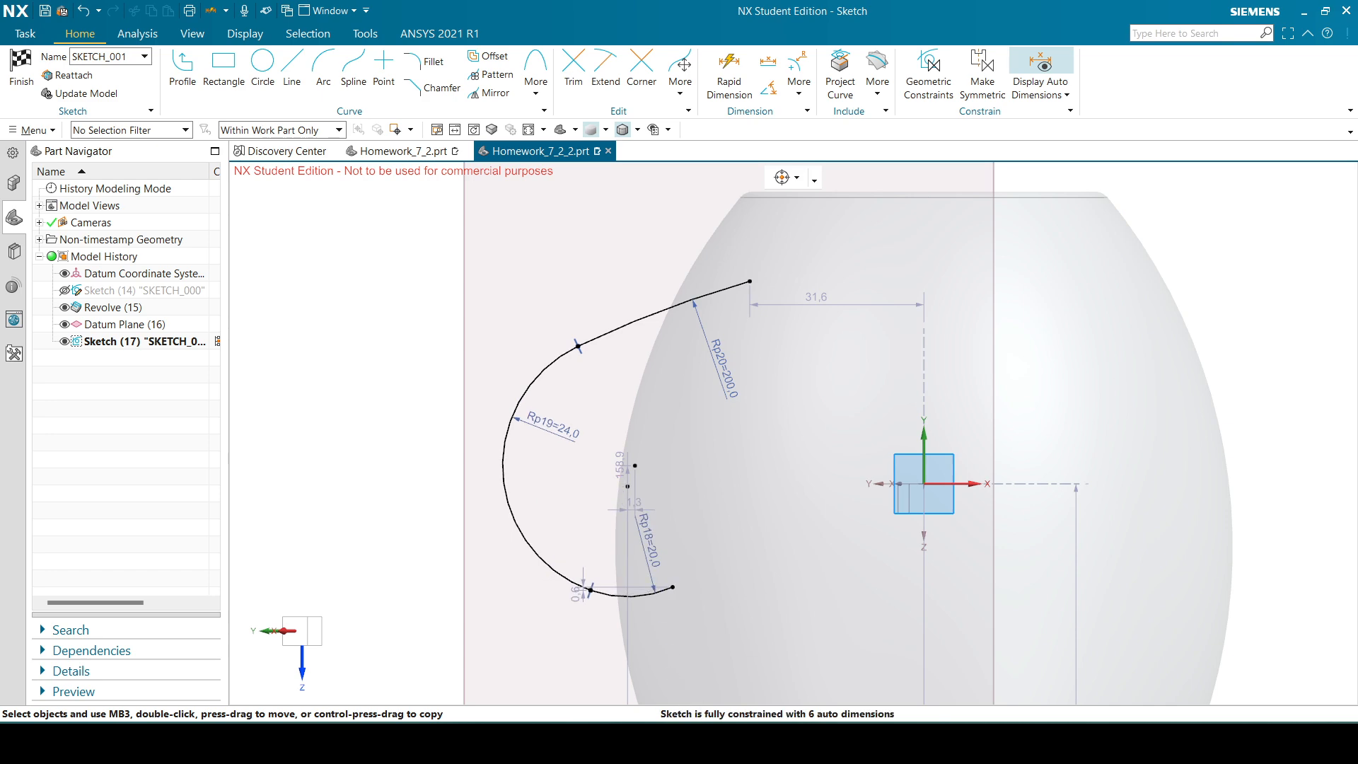
# - Check the reference drawing and dimension the horizontal distance from the sketch origin to the 20 mm arc's centre as 65 mm
pyautogui.hotkey('alt', 'Tab')
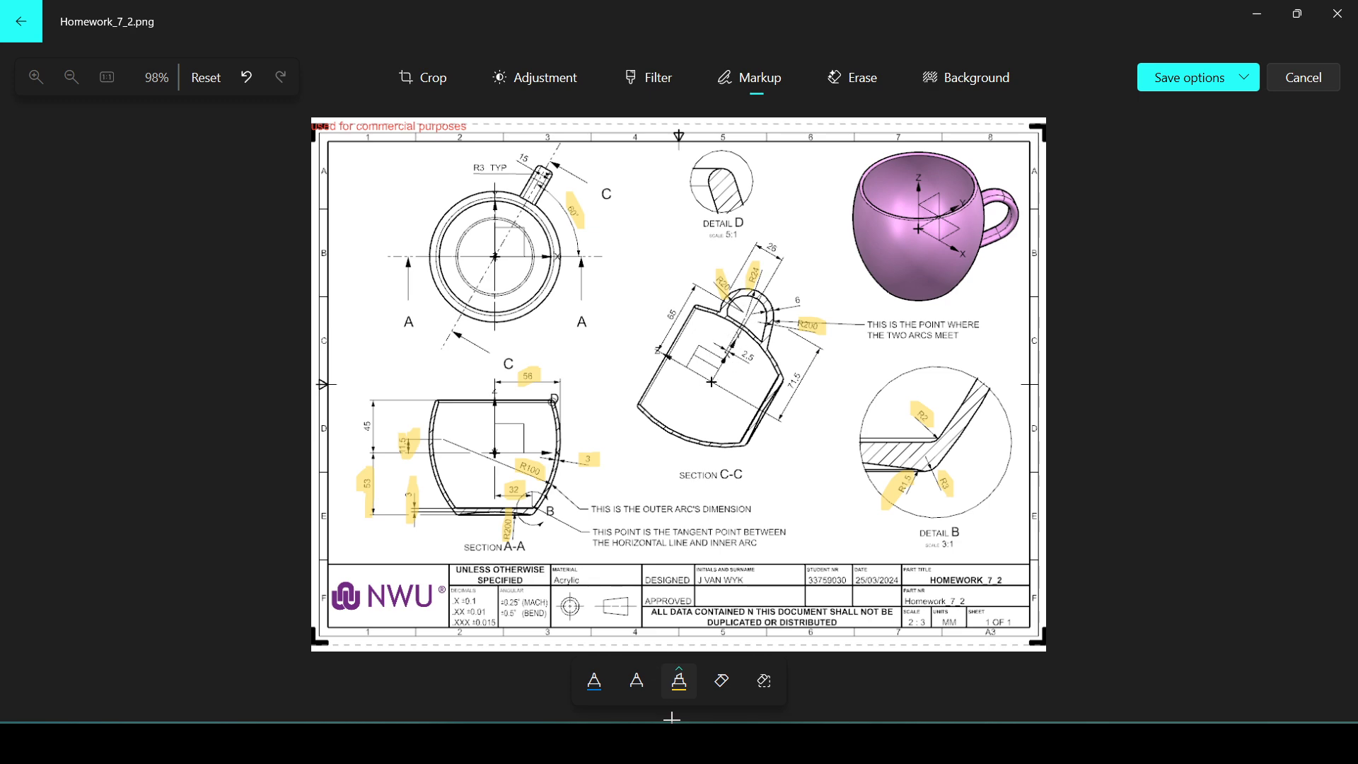
pyautogui.hotkey('alt', 'Tab')
pyautogui.press('d')
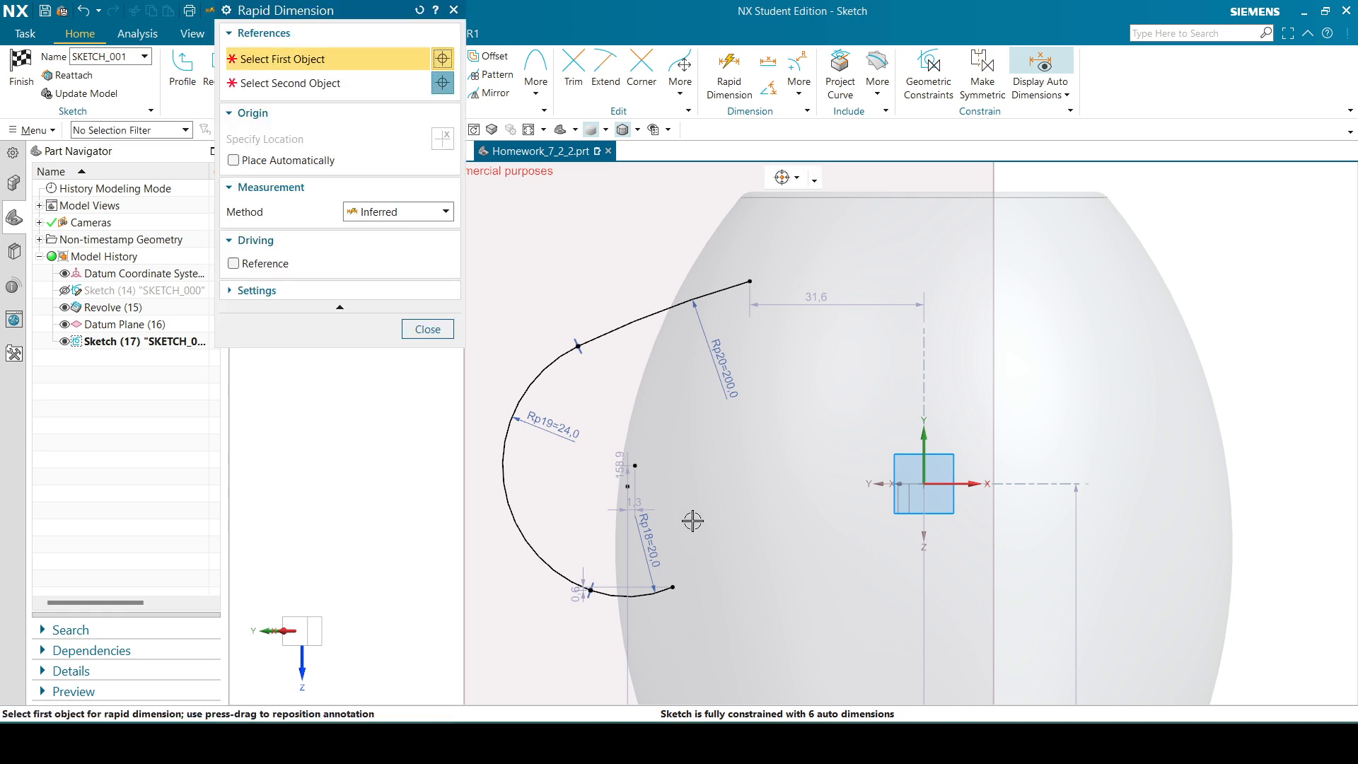
pyautogui.click(921, 485)
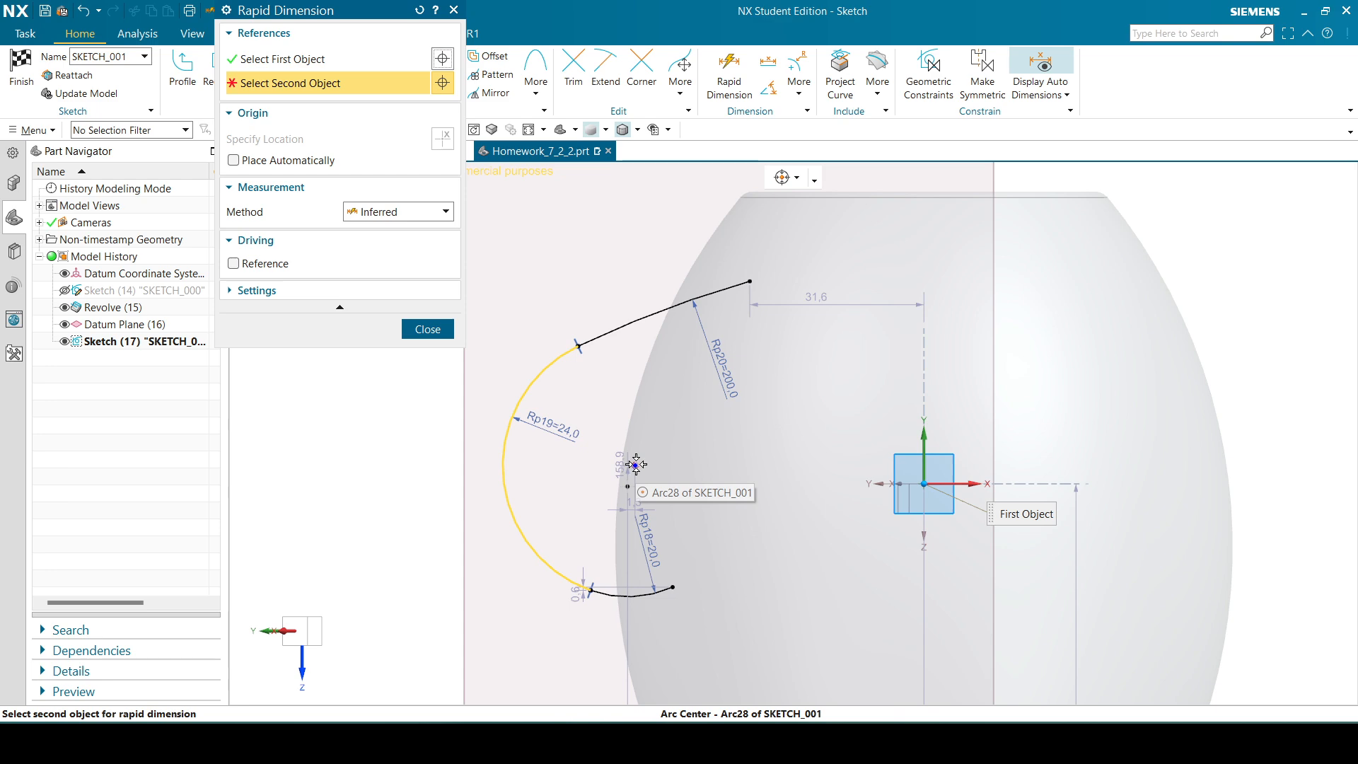
pyautogui.click(628, 486)
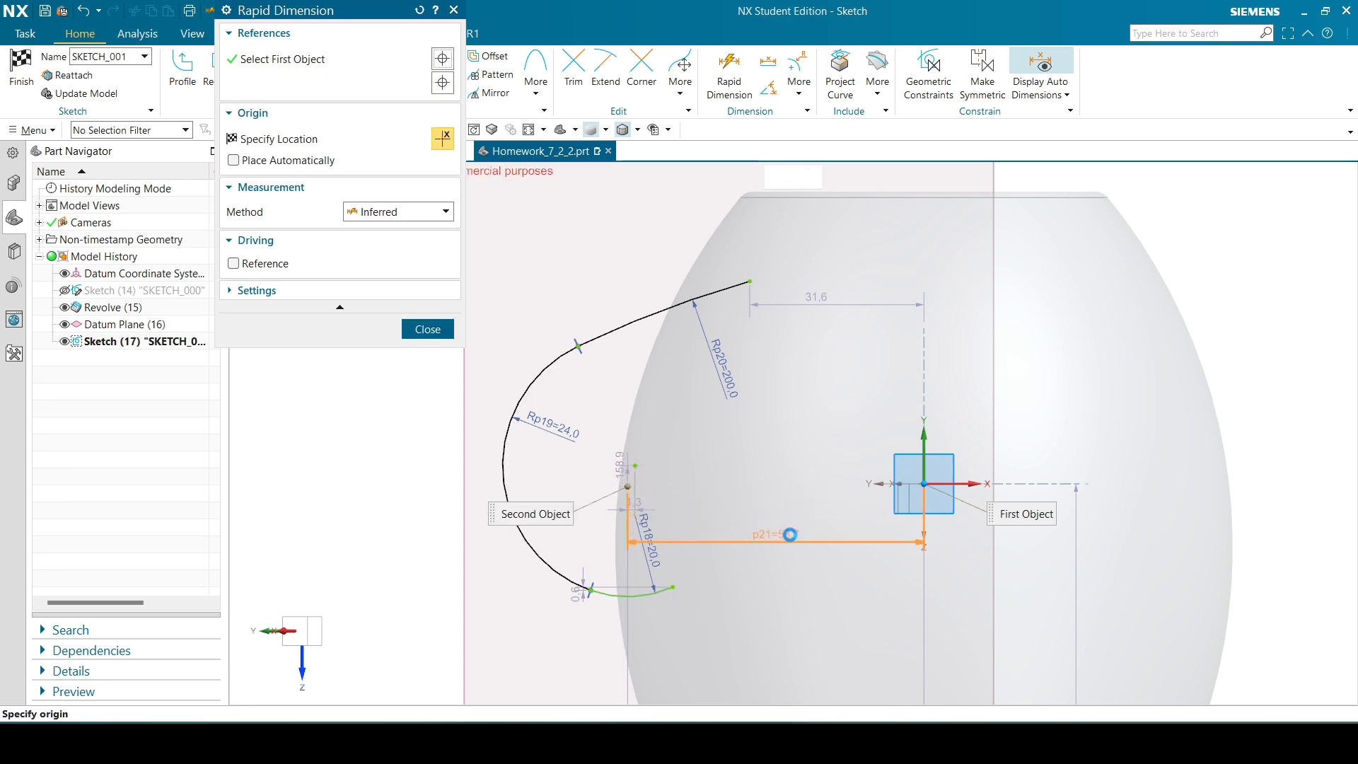
pyautogui.scroll(-2, 790, 534)
pyautogui.click(783, 593)
pyautogui.write('6')
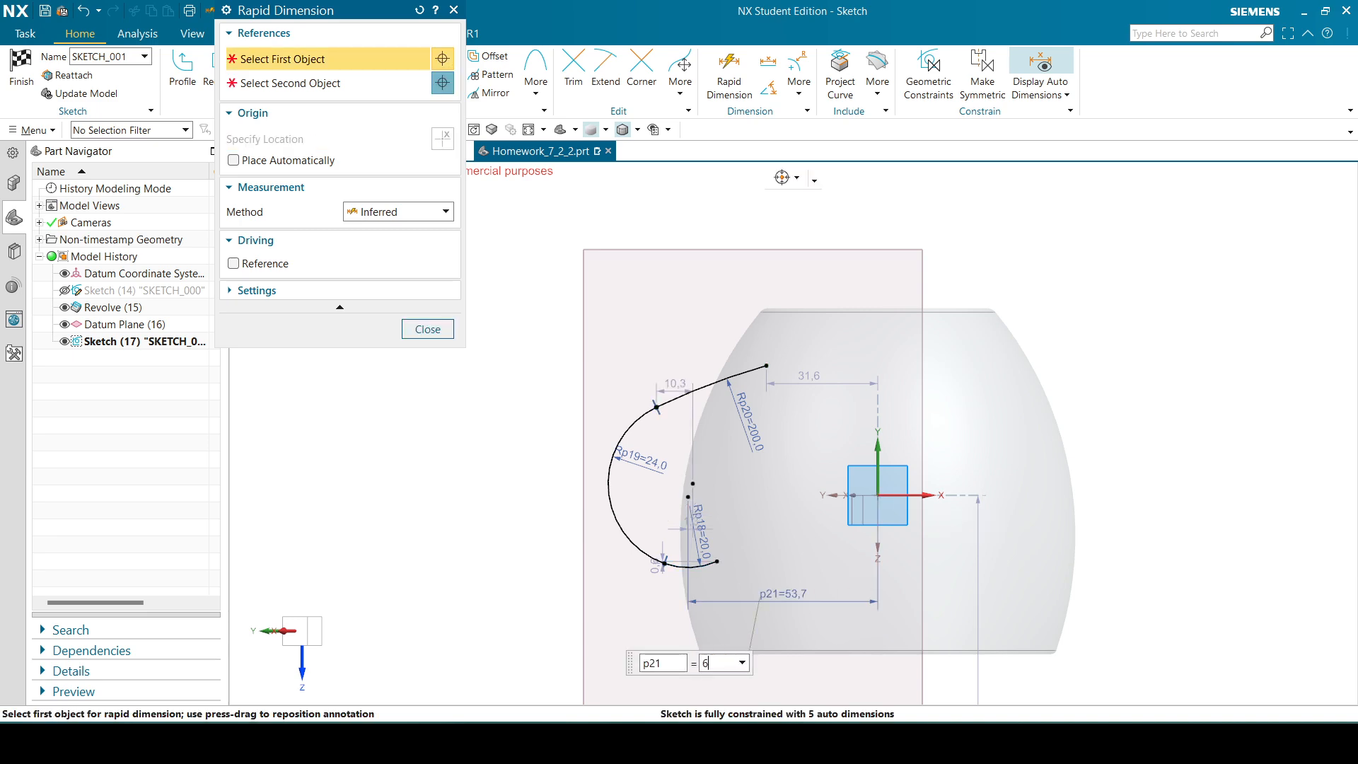
pyautogui.write('5')
pyautogui.press('Return')
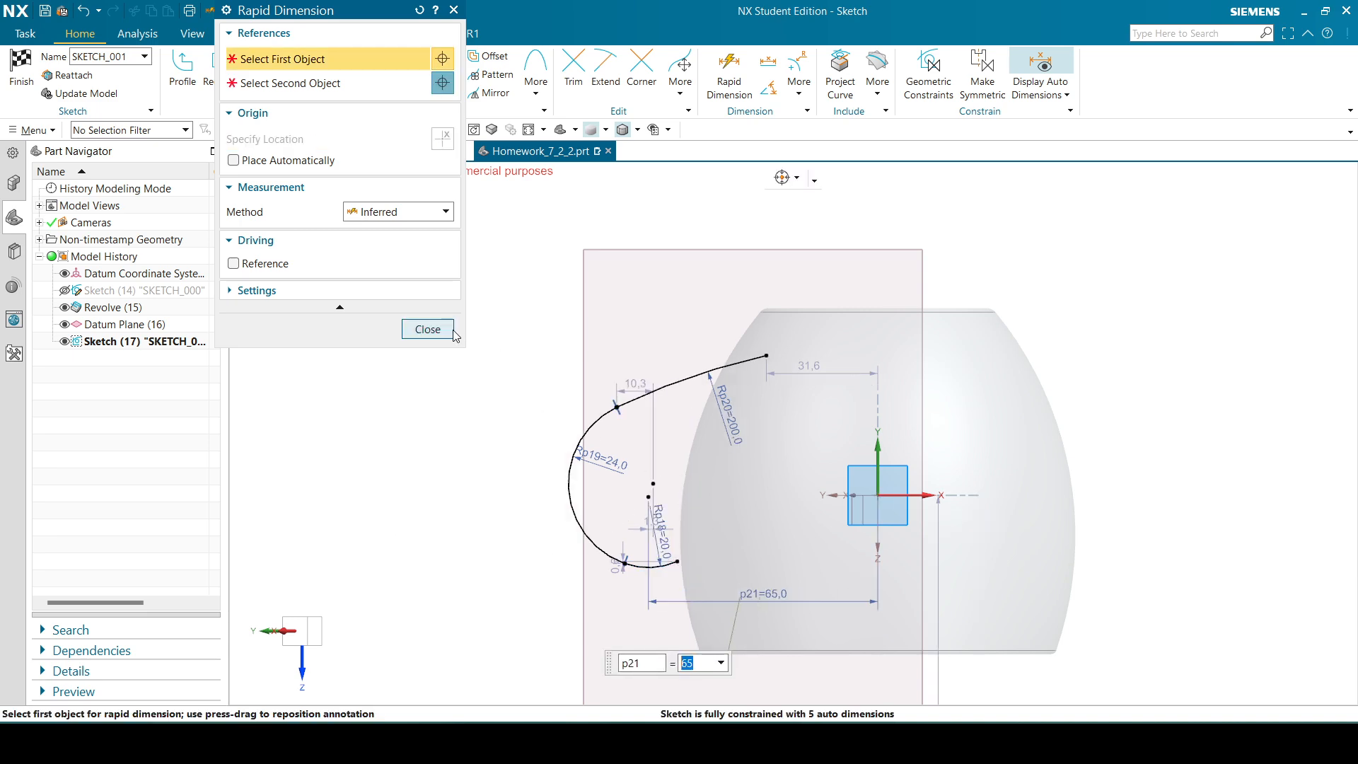
pyautogui.click(428, 329)
# - Check the reference drawing and dimension the vertical offset between the 24 mm arc's centre and the datum origin as 2.5 mm
pyautogui.click(481, 742)
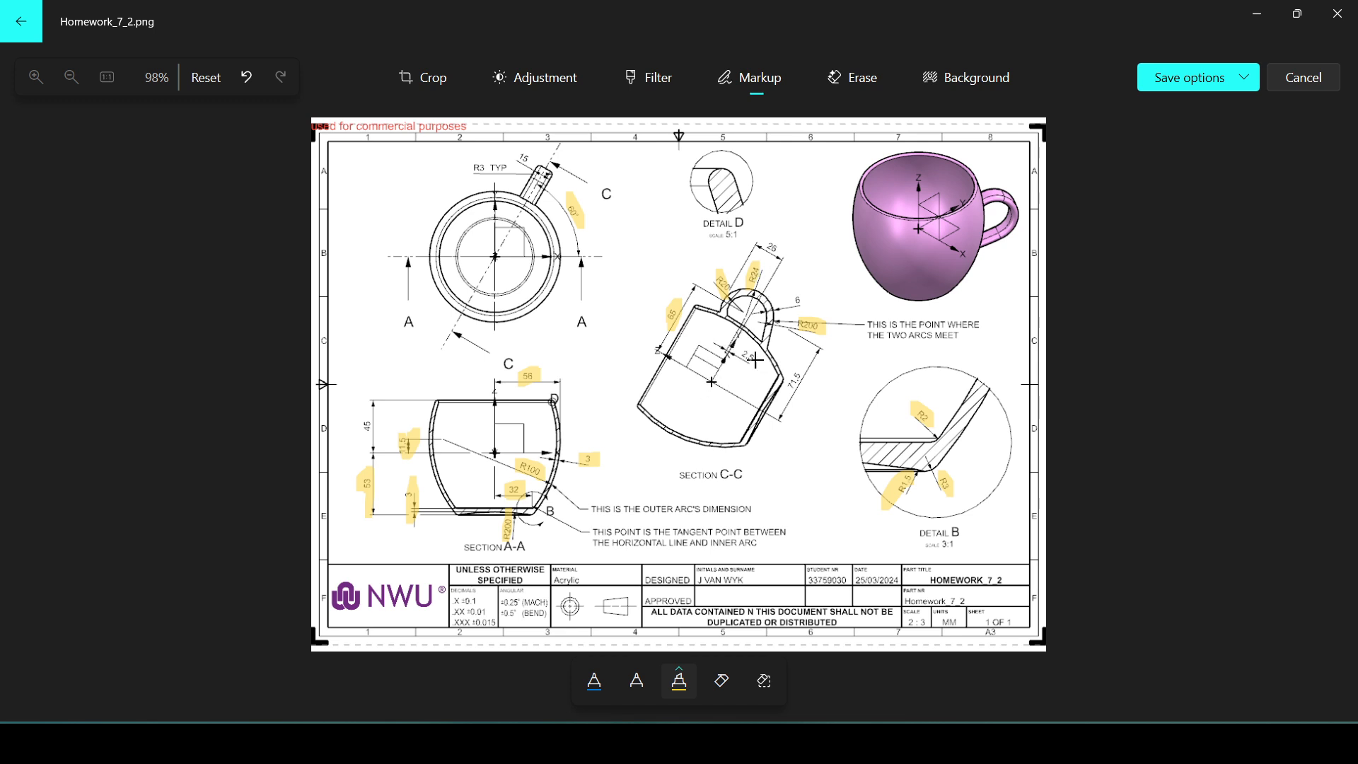
pyautogui.moveTo(694, 743)
pyautogui.click(695, 742)
pyautogui.press('d')
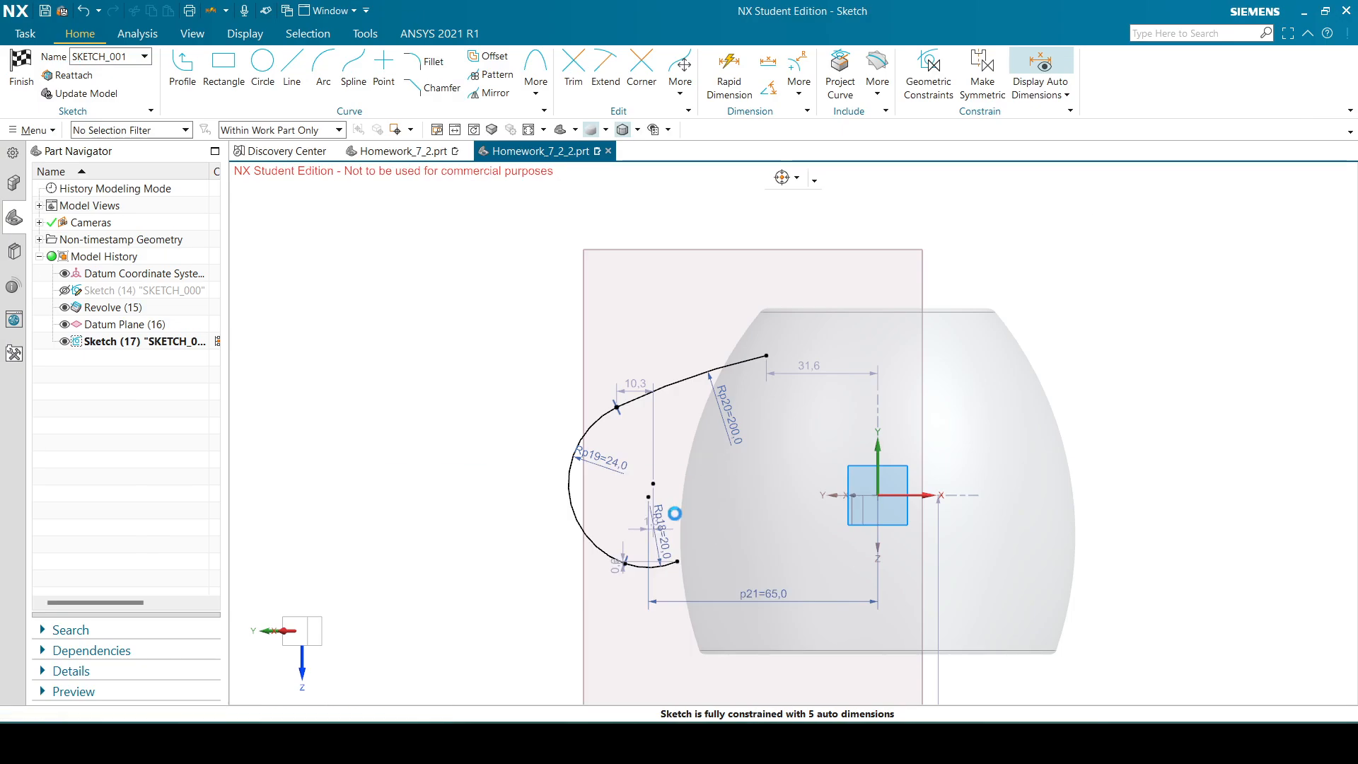
pyautogui.click(654, 483)
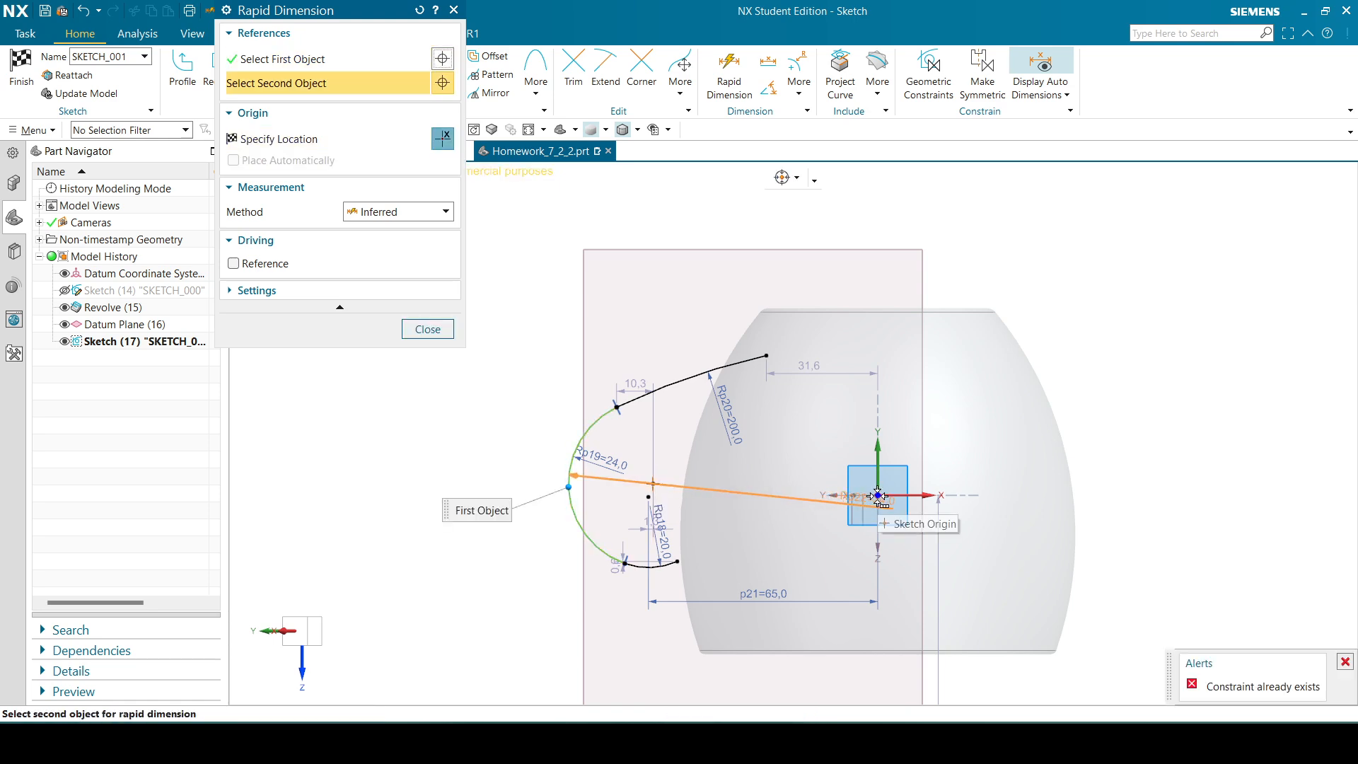
pyautogui.click(879, 497)
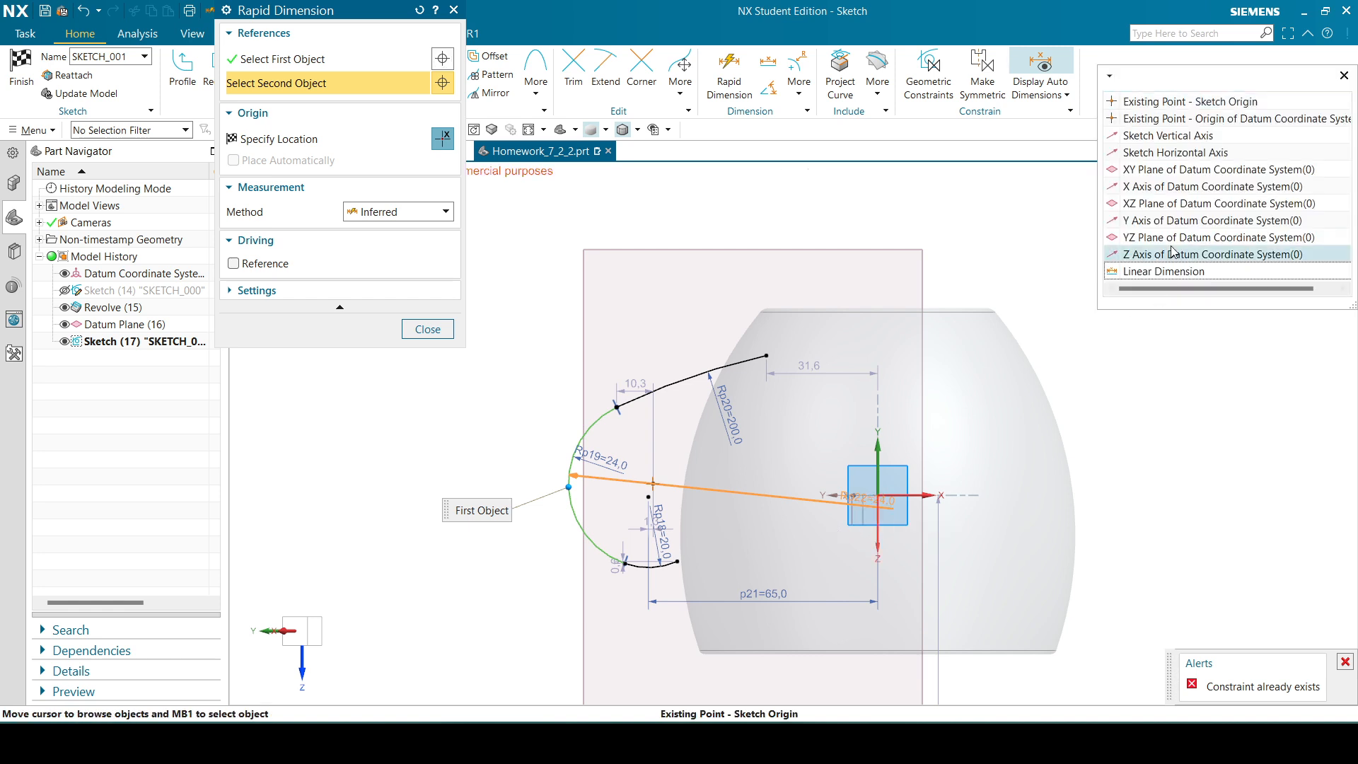
pyautogui.click(1142, 117)
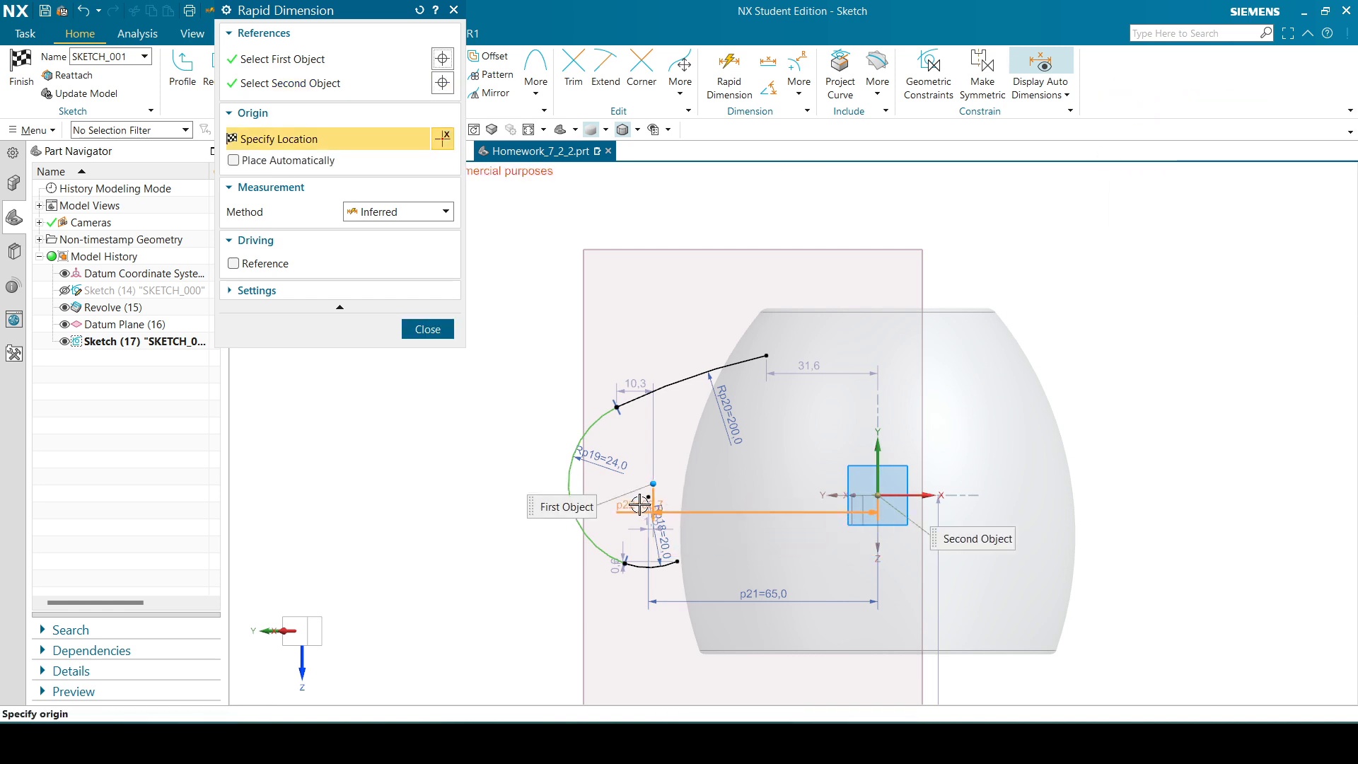
pyautogui.scroll(4, 644, 502)
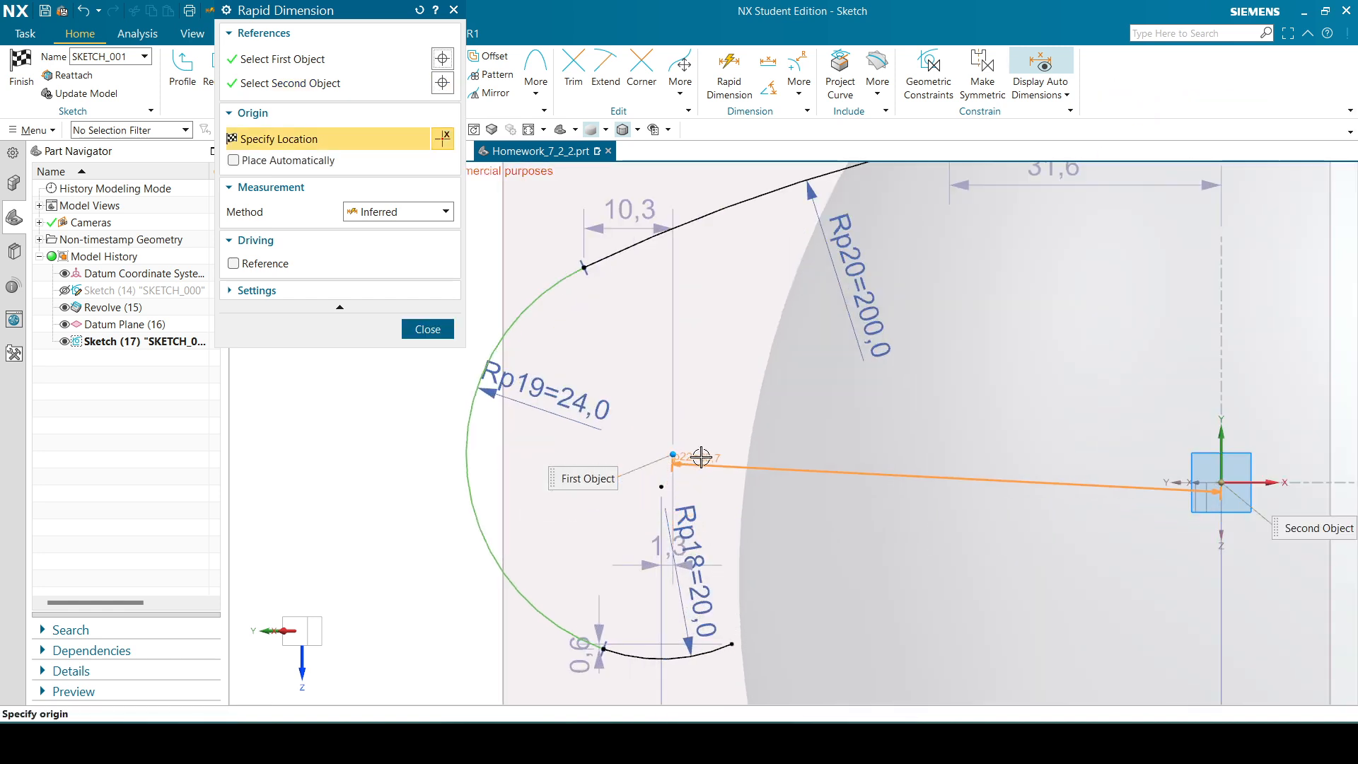
pyautogui.click(660, 459)
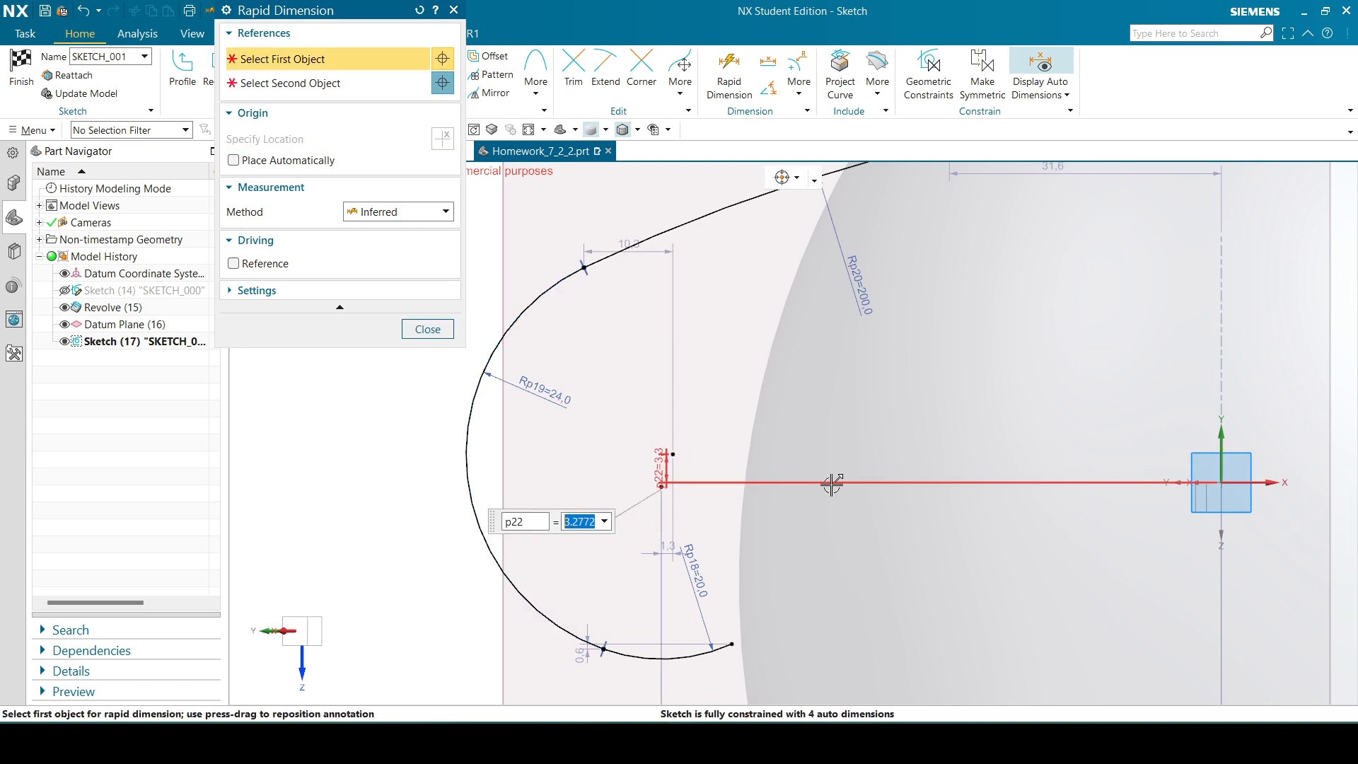
pyautogui.write('2.5')
pyautogui.press('Return')
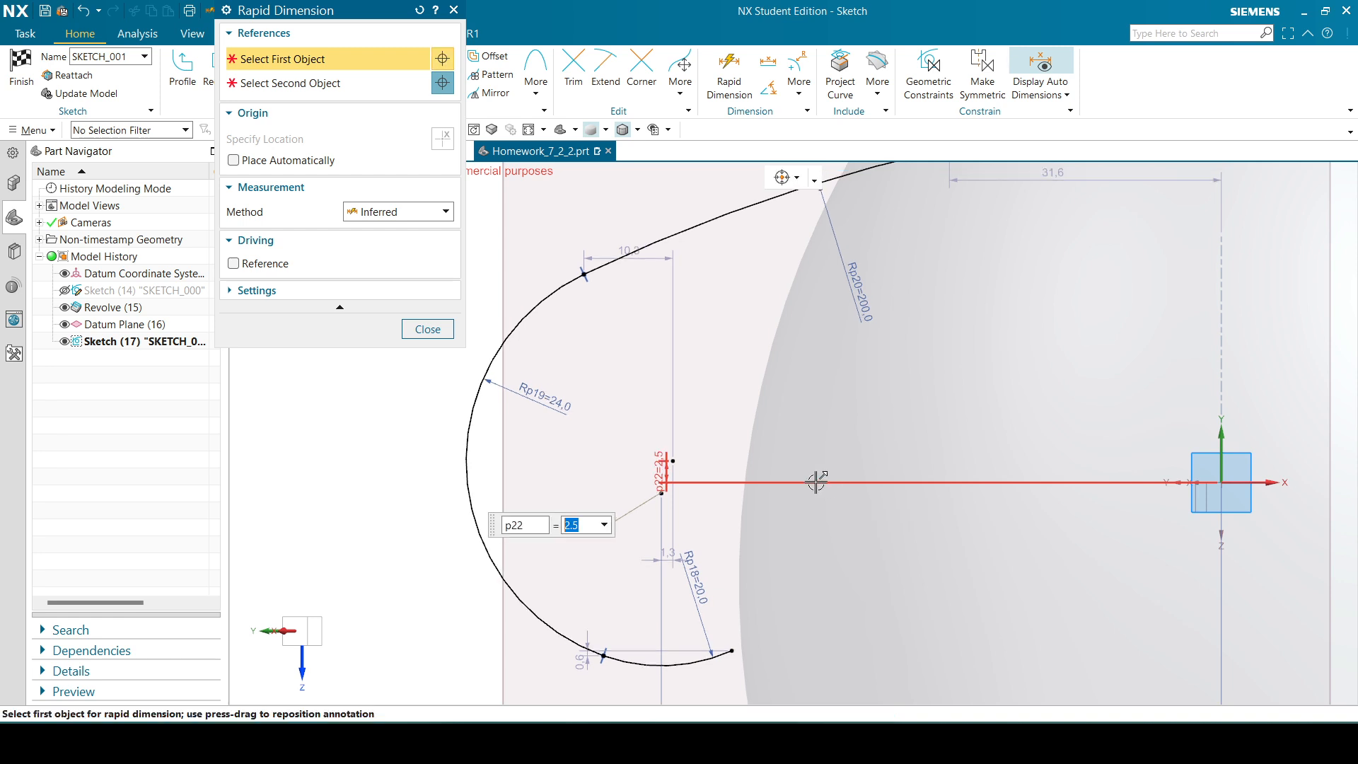
pyautogui.click(426, 329)
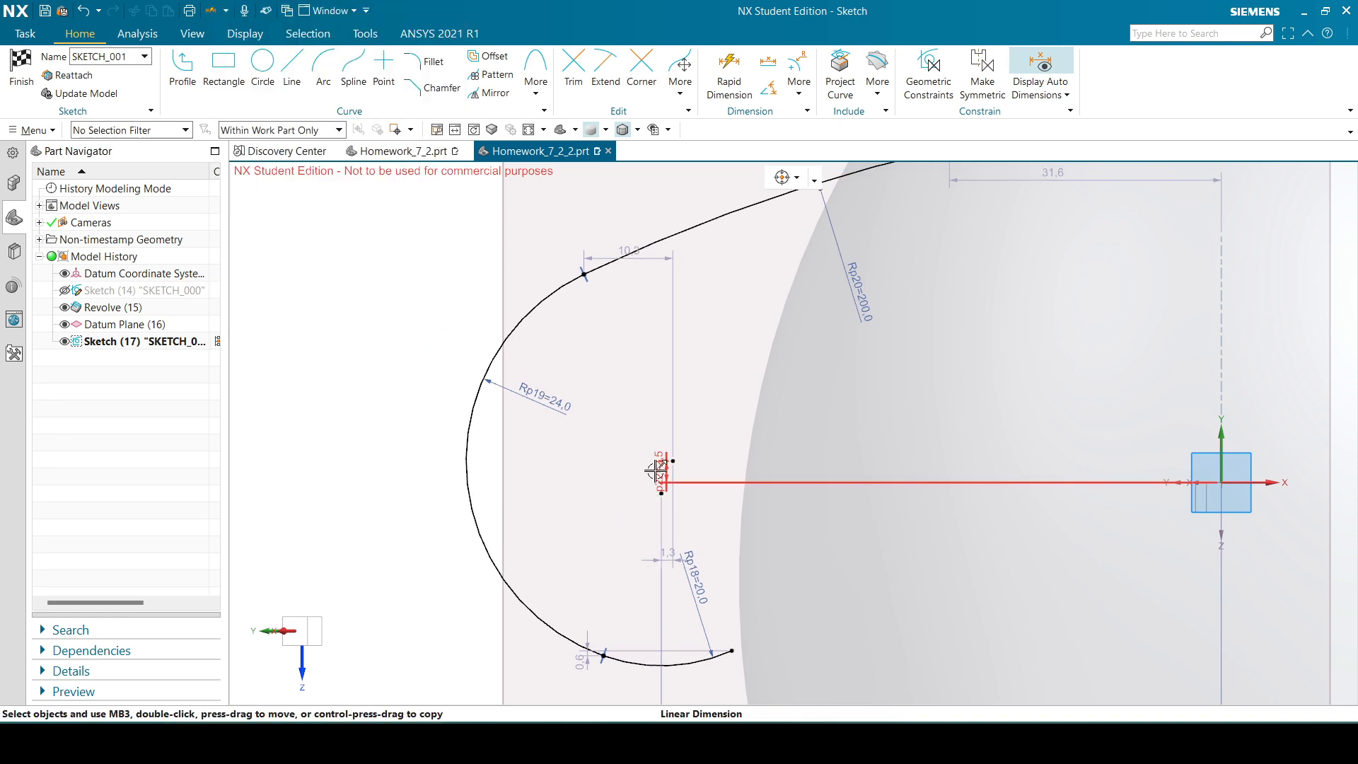
# - Reposition the 2.5 mm dimension beside the sketch origin and shift the centre of the 24 mm arc slightly
pyautogui.moveTo(658, 464); pyautogui.dragTo(1097, 469)
pyautogui.scroll(-3, 834, 410)
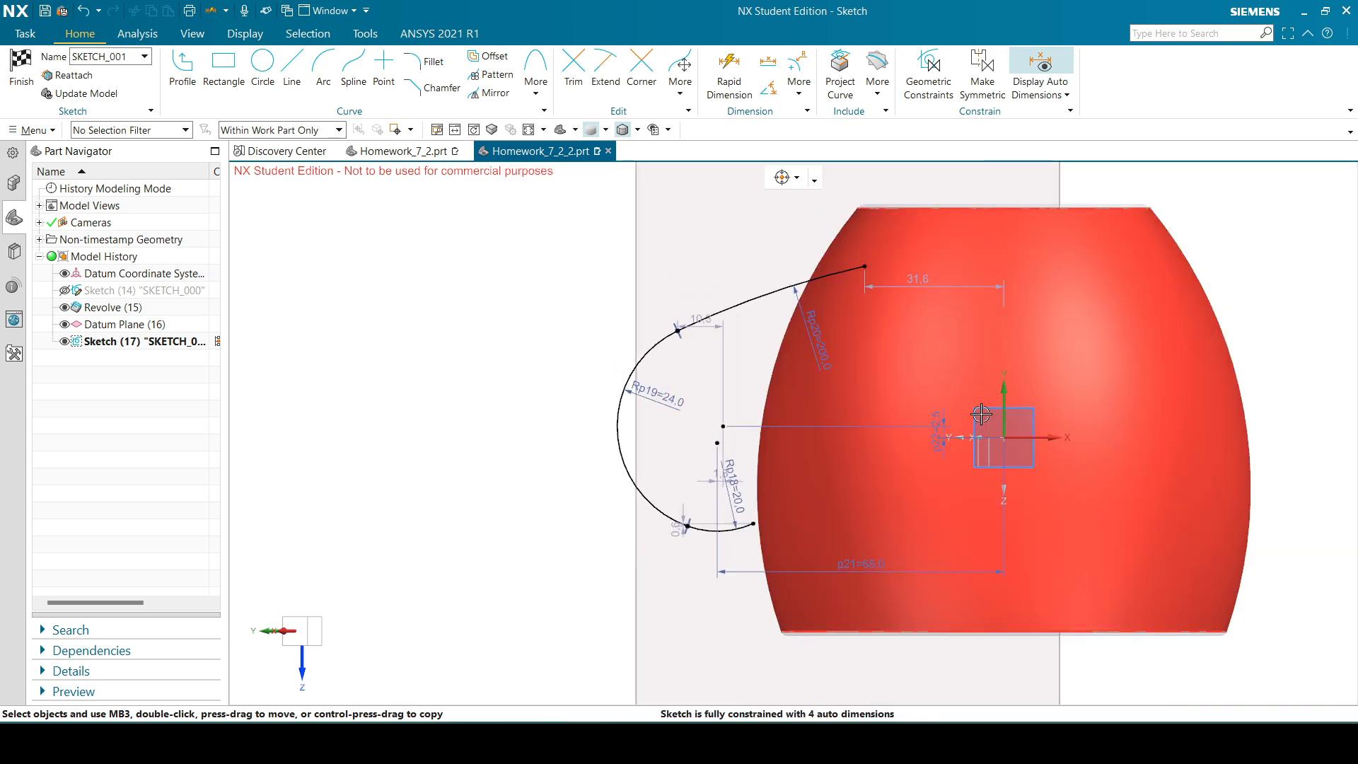
pyautogui.scroll(4, 981, 415)
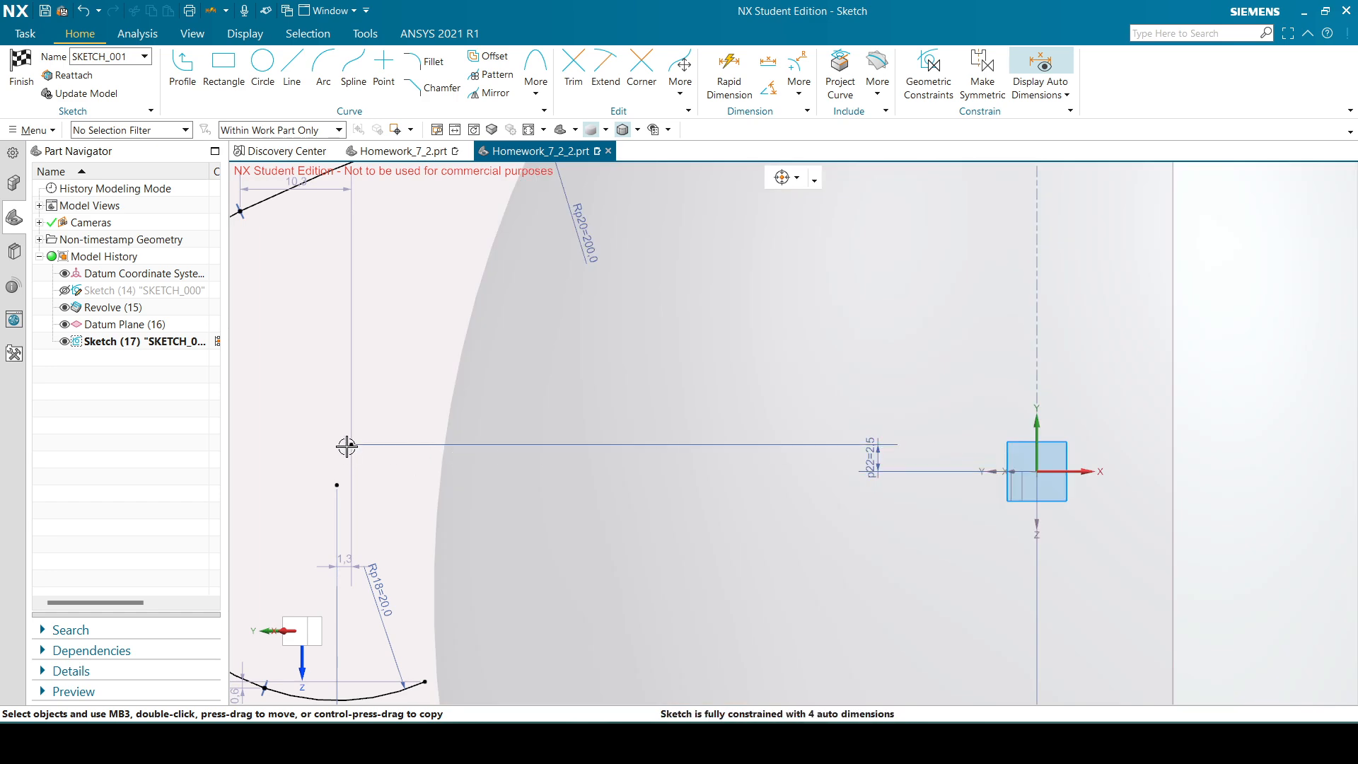
pyautogui.moveTo(348, 446); pyautogui.dragTo(344, 462)
pyautogui.scroll(-2, 1054, 499)
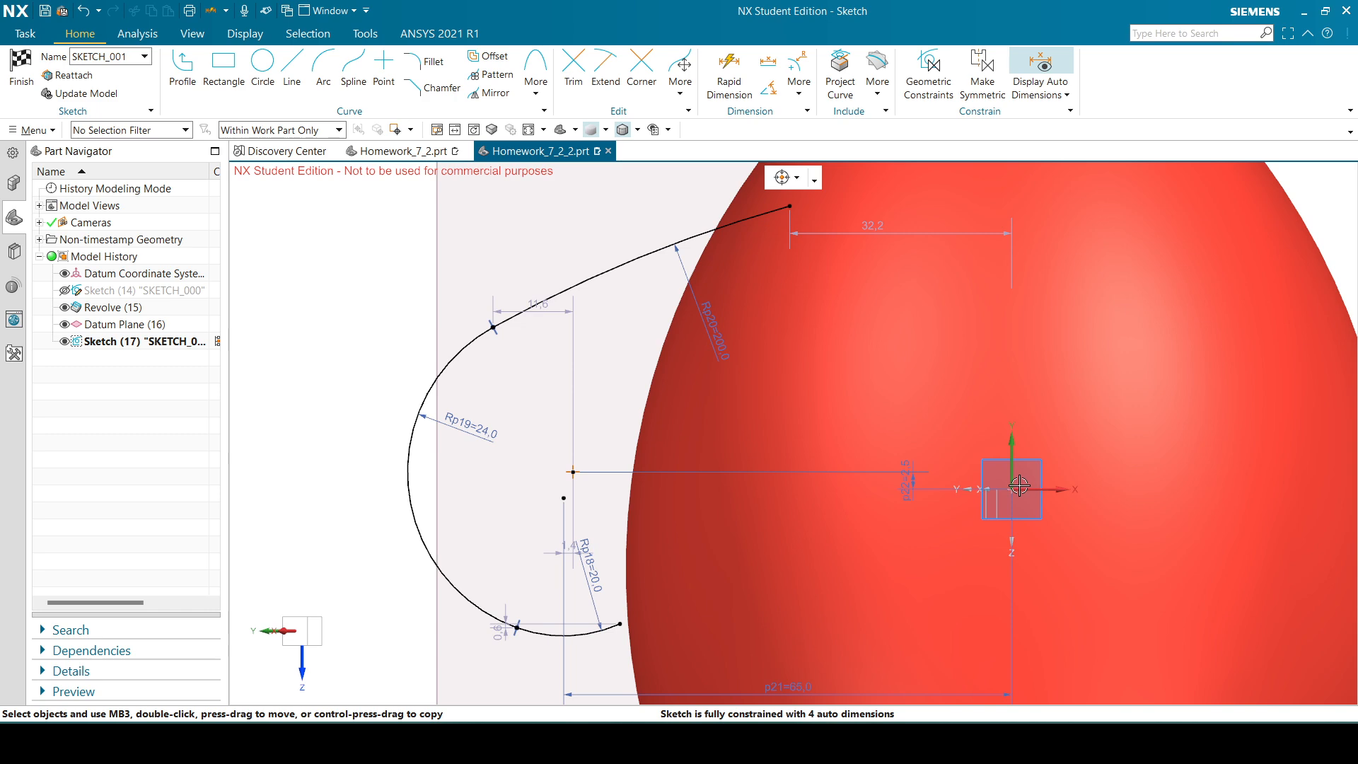
pyautogui.scroll(-1, 944, 401)
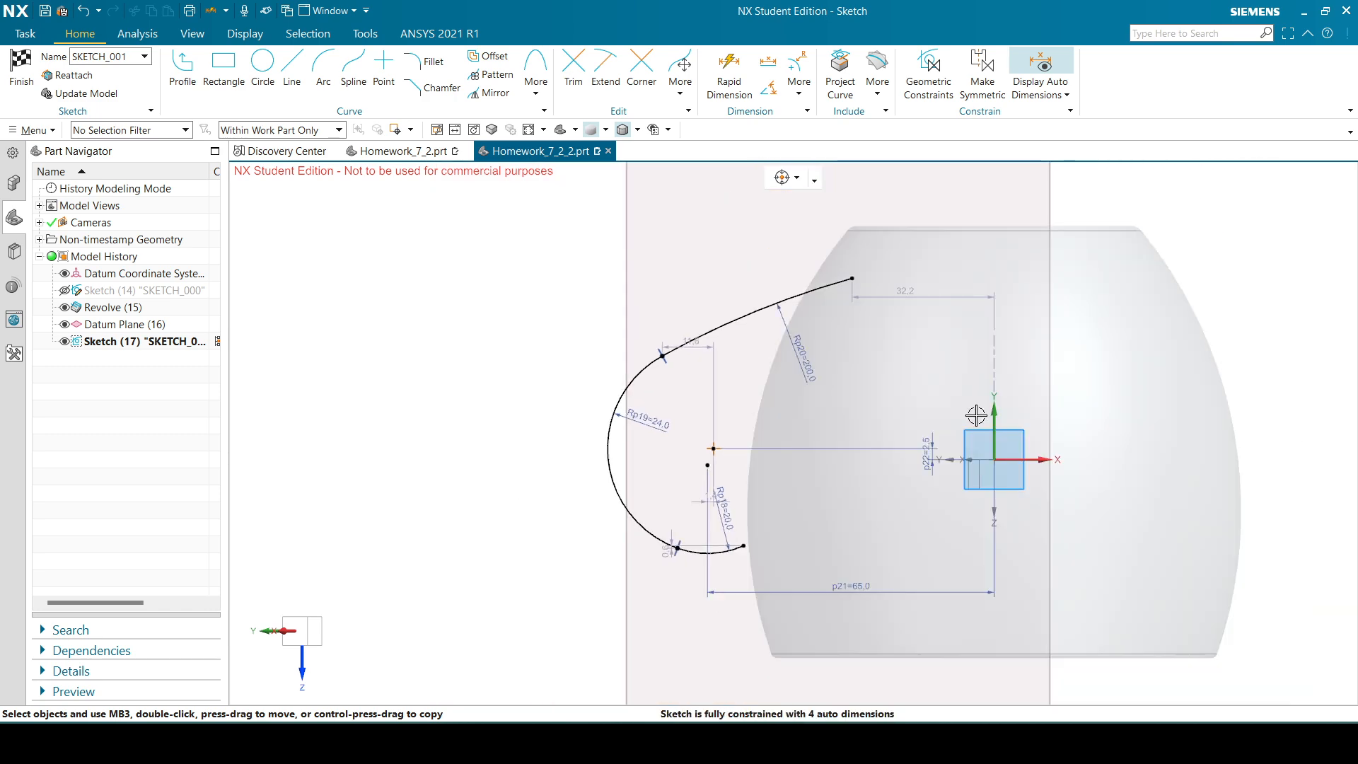
# - Check the reference drawing, delete the 2.5 mm vertical dimension and move the 24 mm arc's centre about 4.8 mm below the sketch origin
pyautogui.click(693, 743)
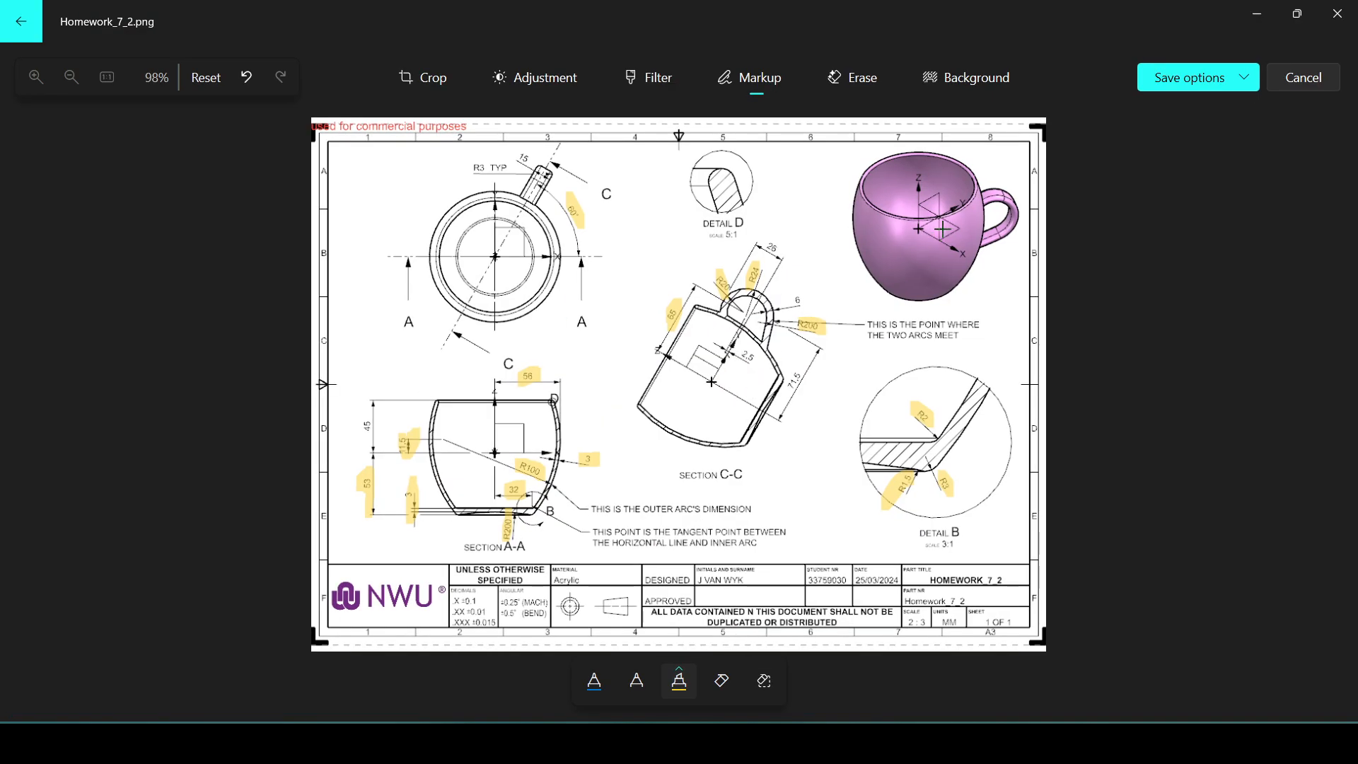
pyautogui.click(693, 742)
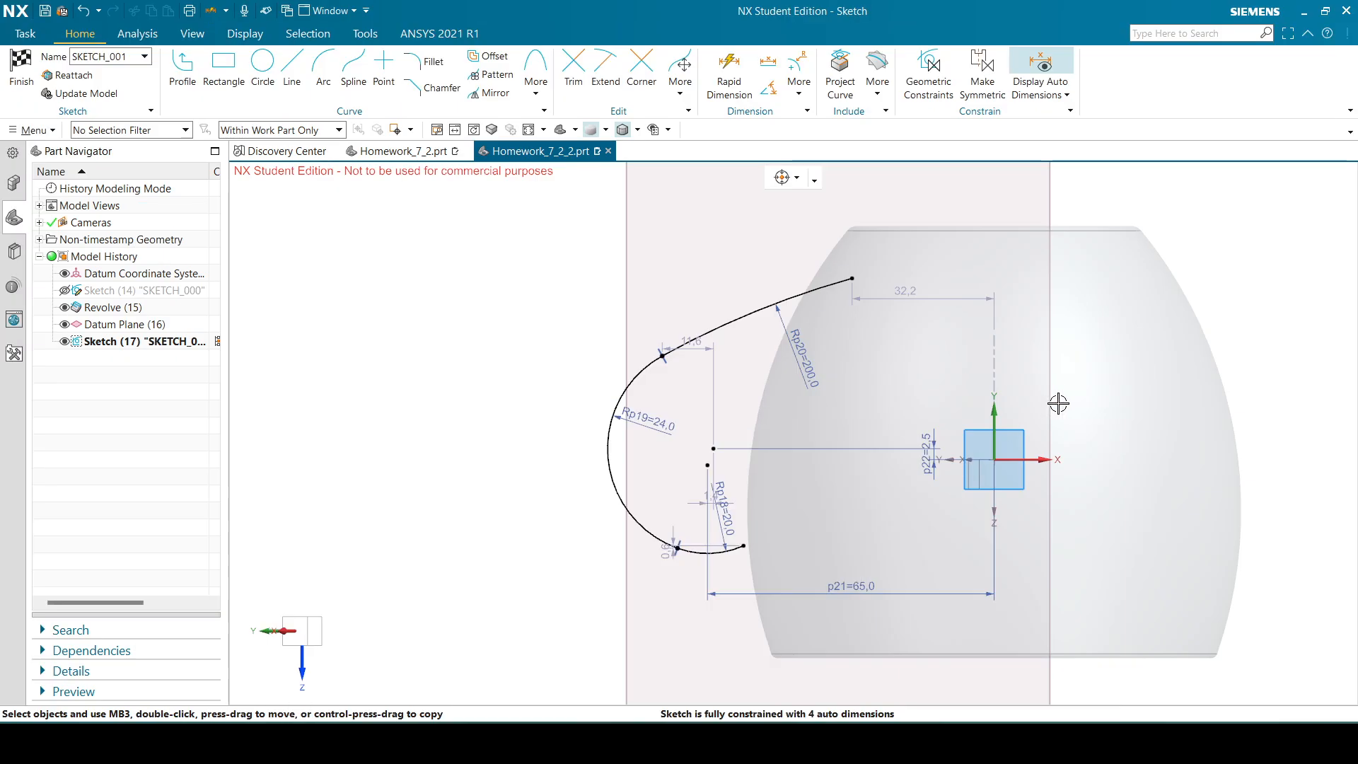
pyautogui.click(834, 450)
pyautogui.press('Delete')
pyautogui.click(677, 405)
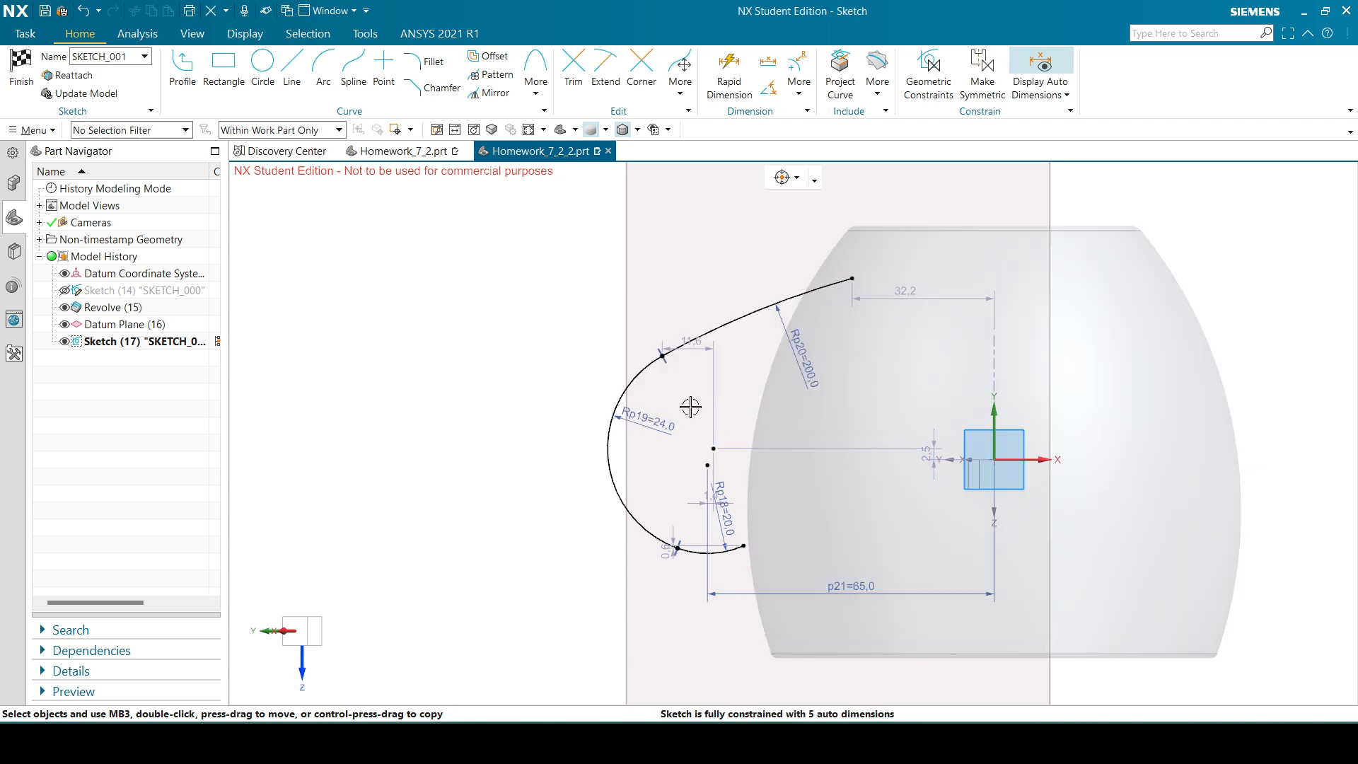
pyautogui.moveTo(719, 455); pyautogui.dragTo(719, 478)
# - Dimension the vertical distance from the 24 mm arc's centre to the sketch origin as 2.5 mm, placing it beyond the origin
pyautogui.press('d')
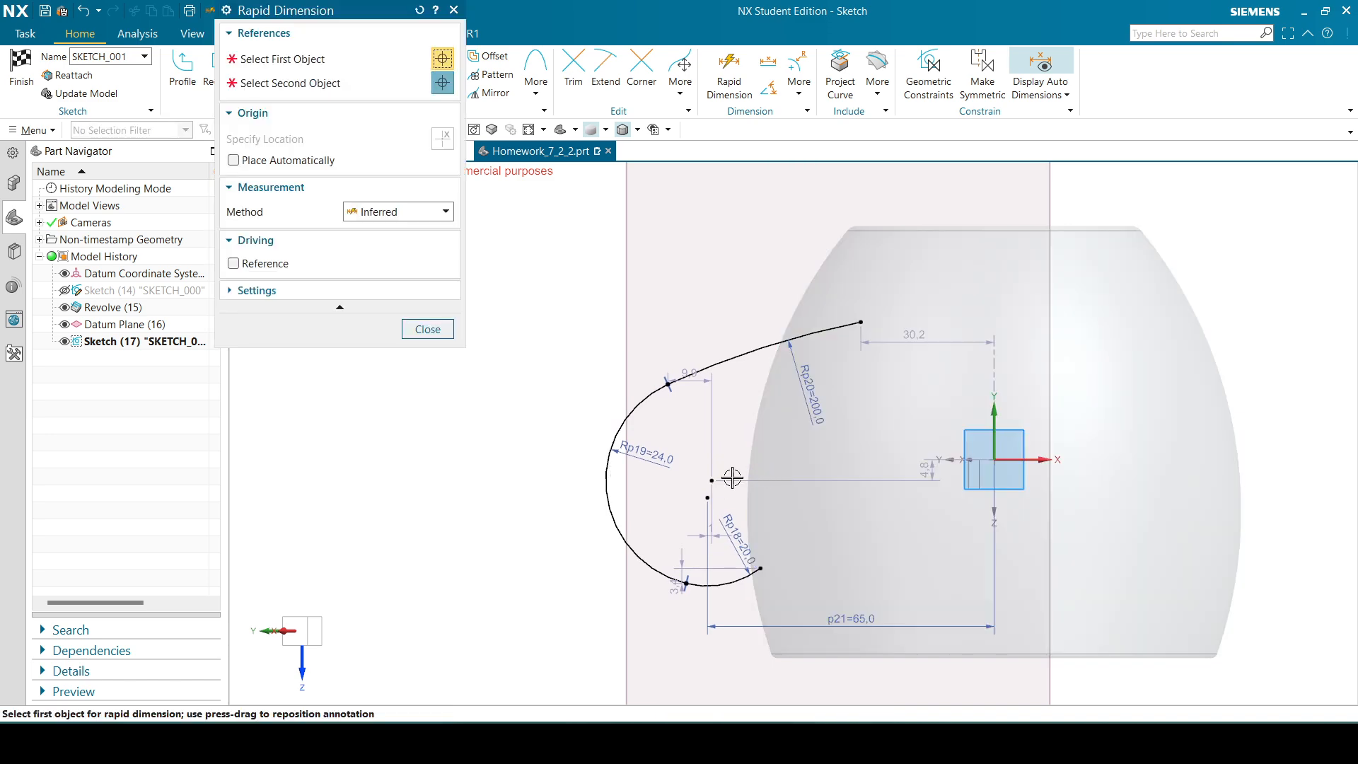
pyautogui.click(711, 481)
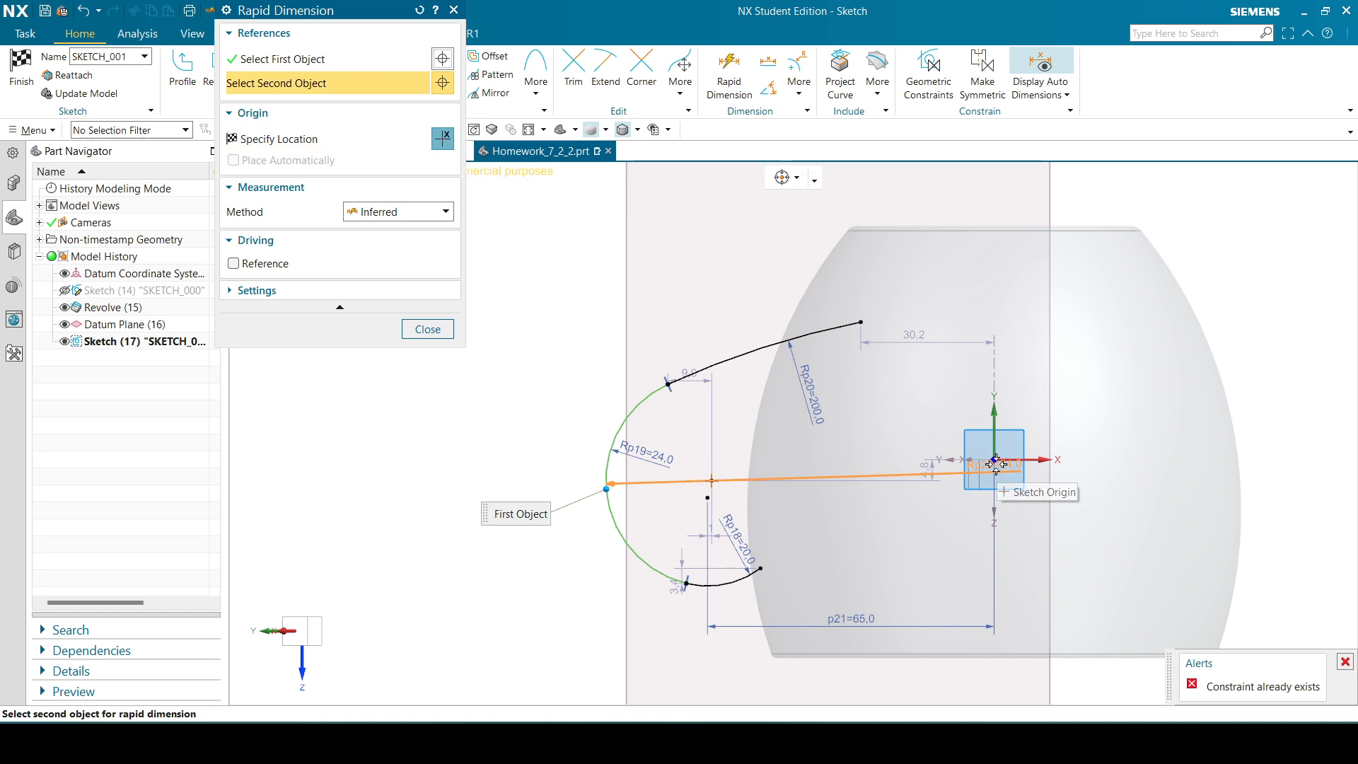
pyautogui.click(1073, 474)
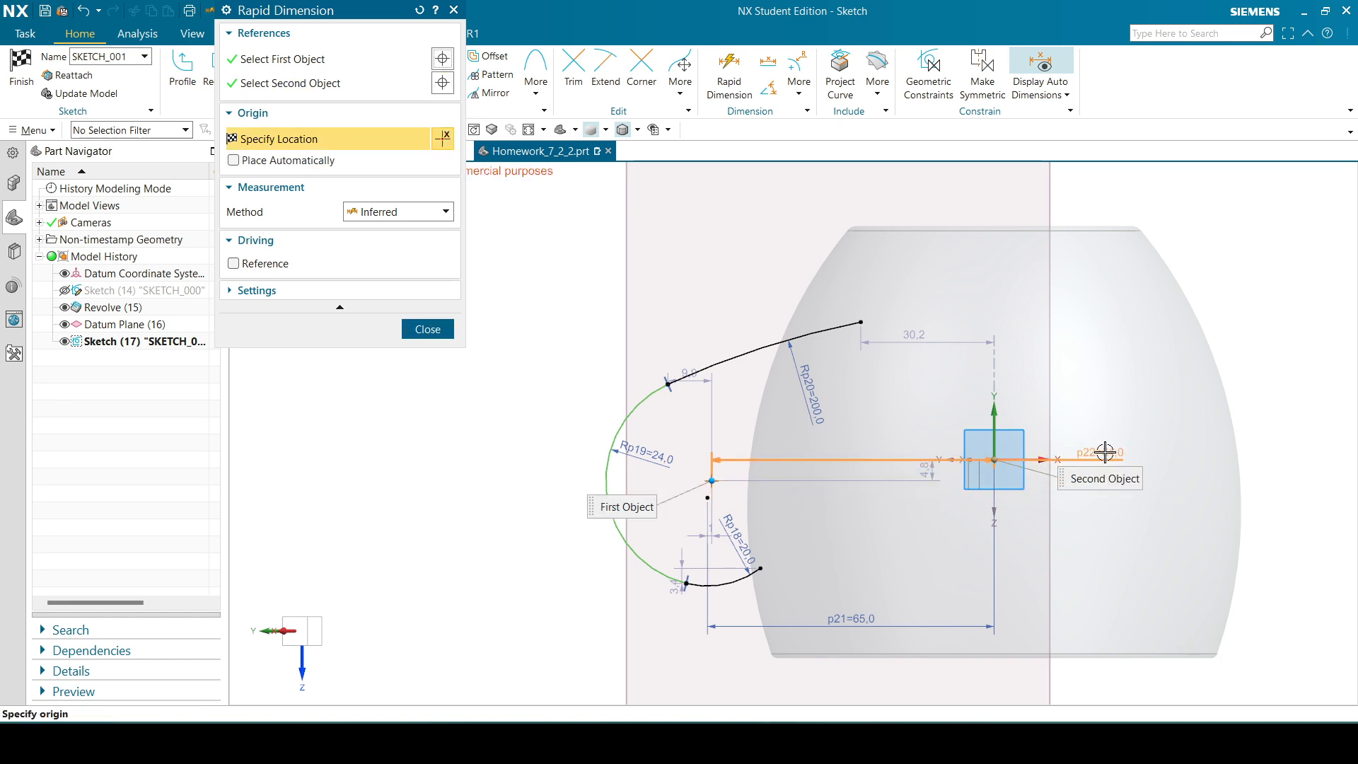
pyautogui.click(1174, 467)
pyautogui.write('2.5')
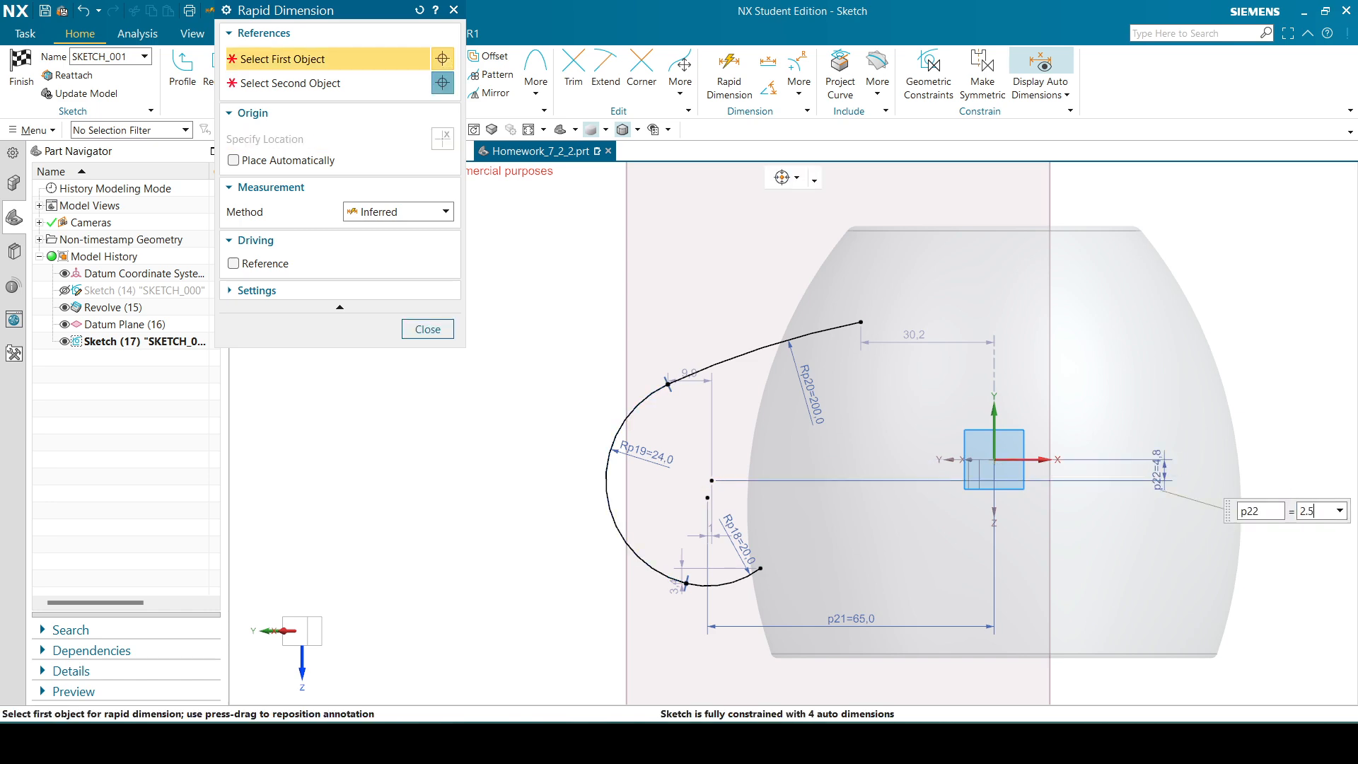
pyautogui.press('Return')
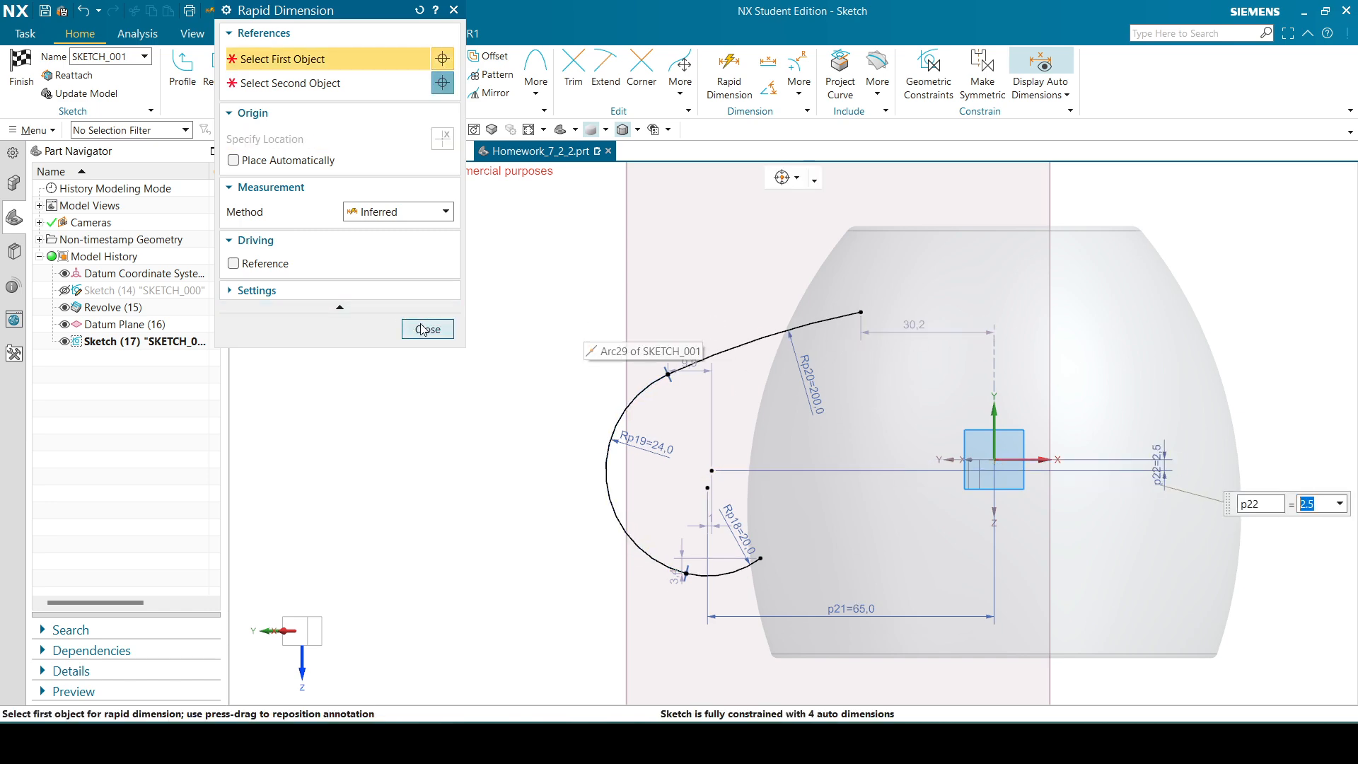
pyautogui.press('Escape')
# - Check the reference drawing and dimension the horizontal distance from the sketch origin to the junction of the 24 mm and 200 mm arcs as 71.5 mm
pyautogui.click(675, 743)
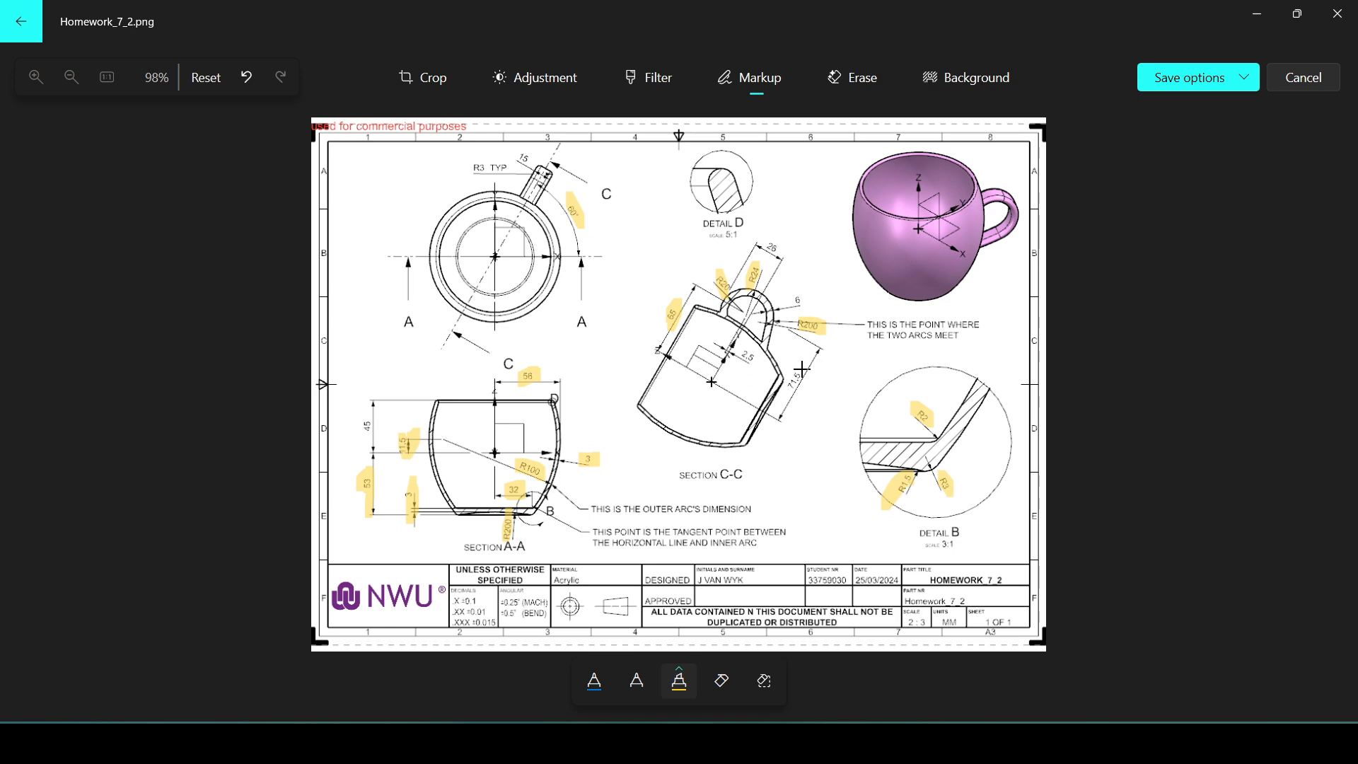
pyautogui.click(695, 744)
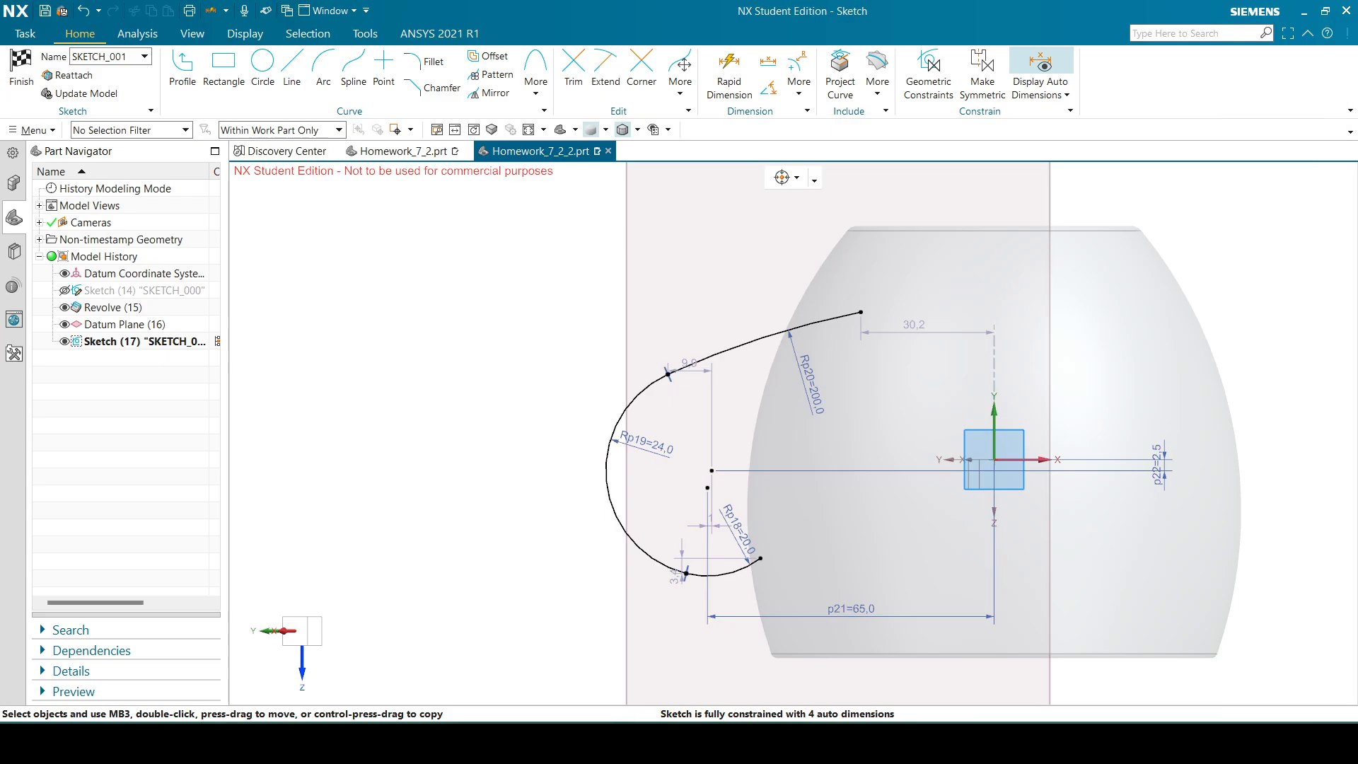
pyautogui.press('d')
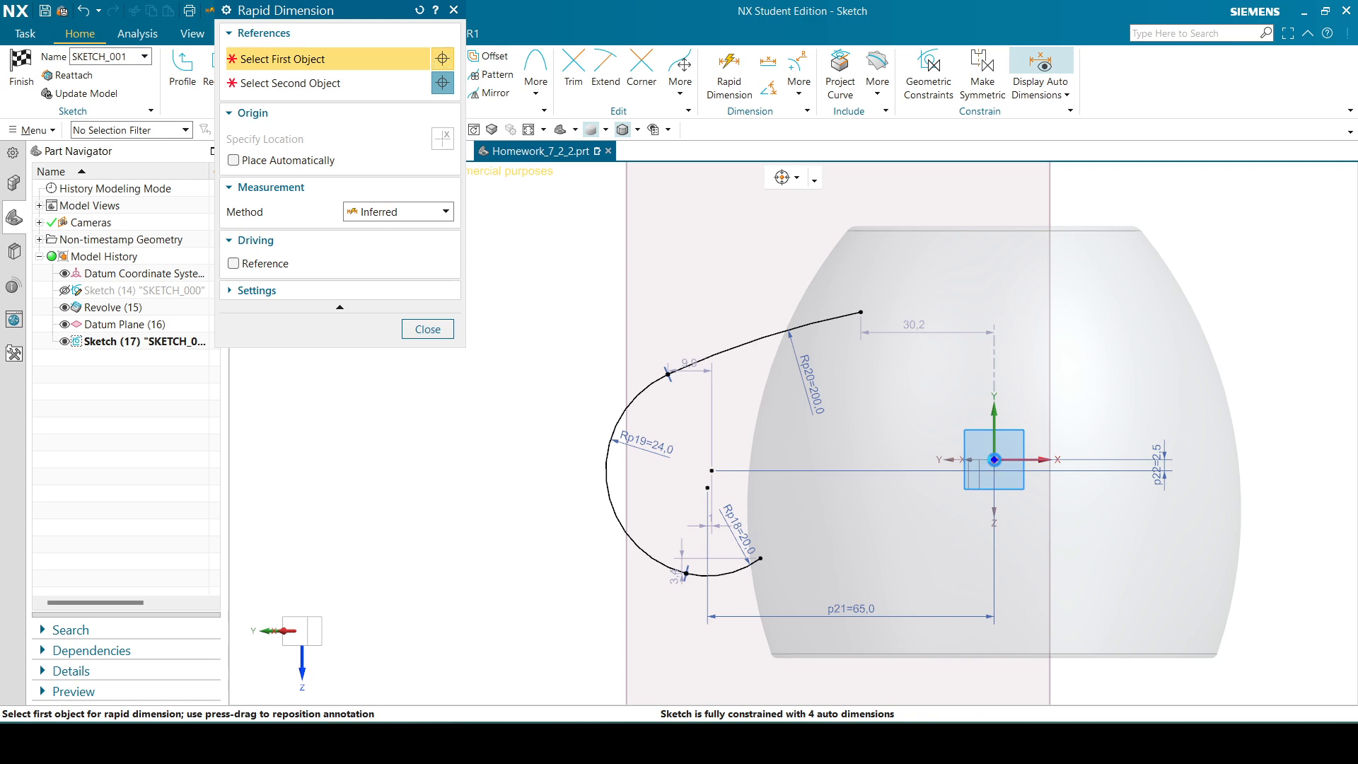
pyautogui.click(994, 459)
pyautogui.click(669, 373)
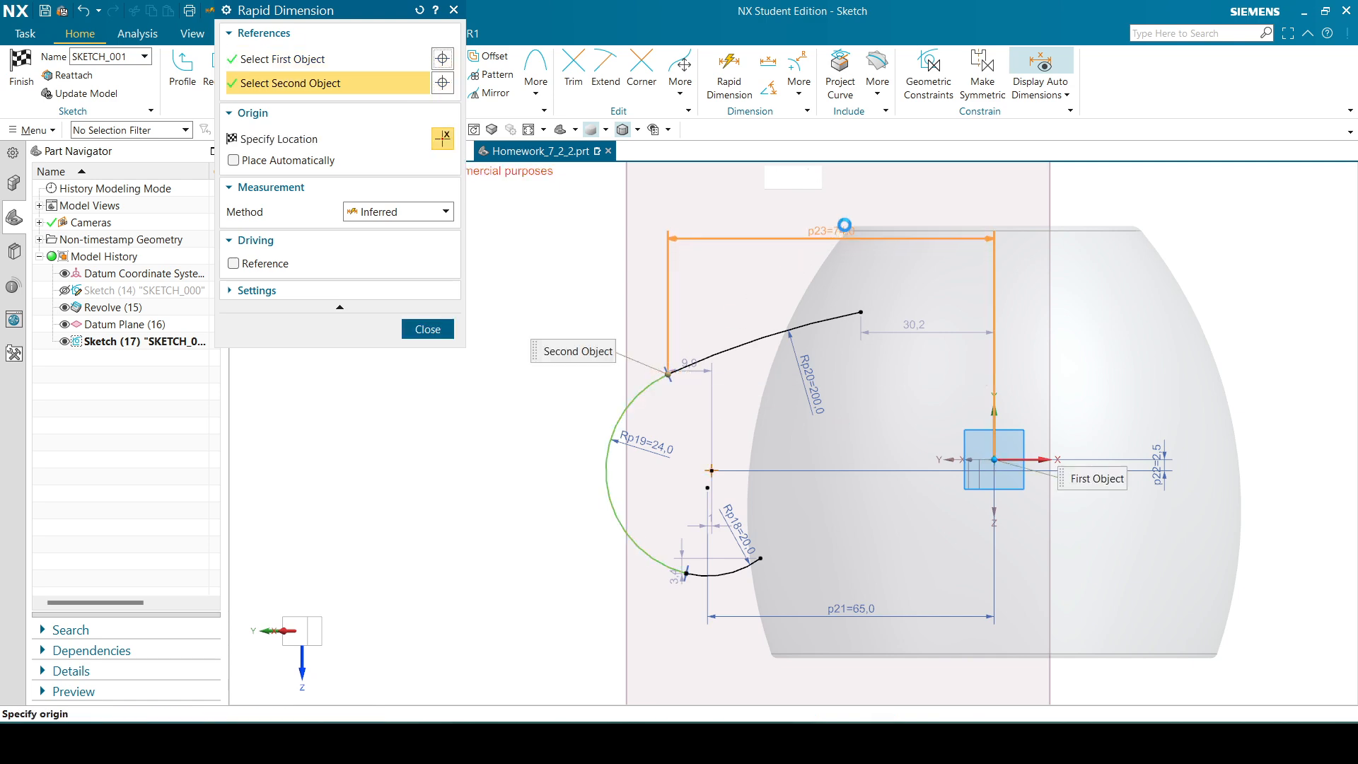
pyautogui.click(844, 225)
pyautogui.write('71.')
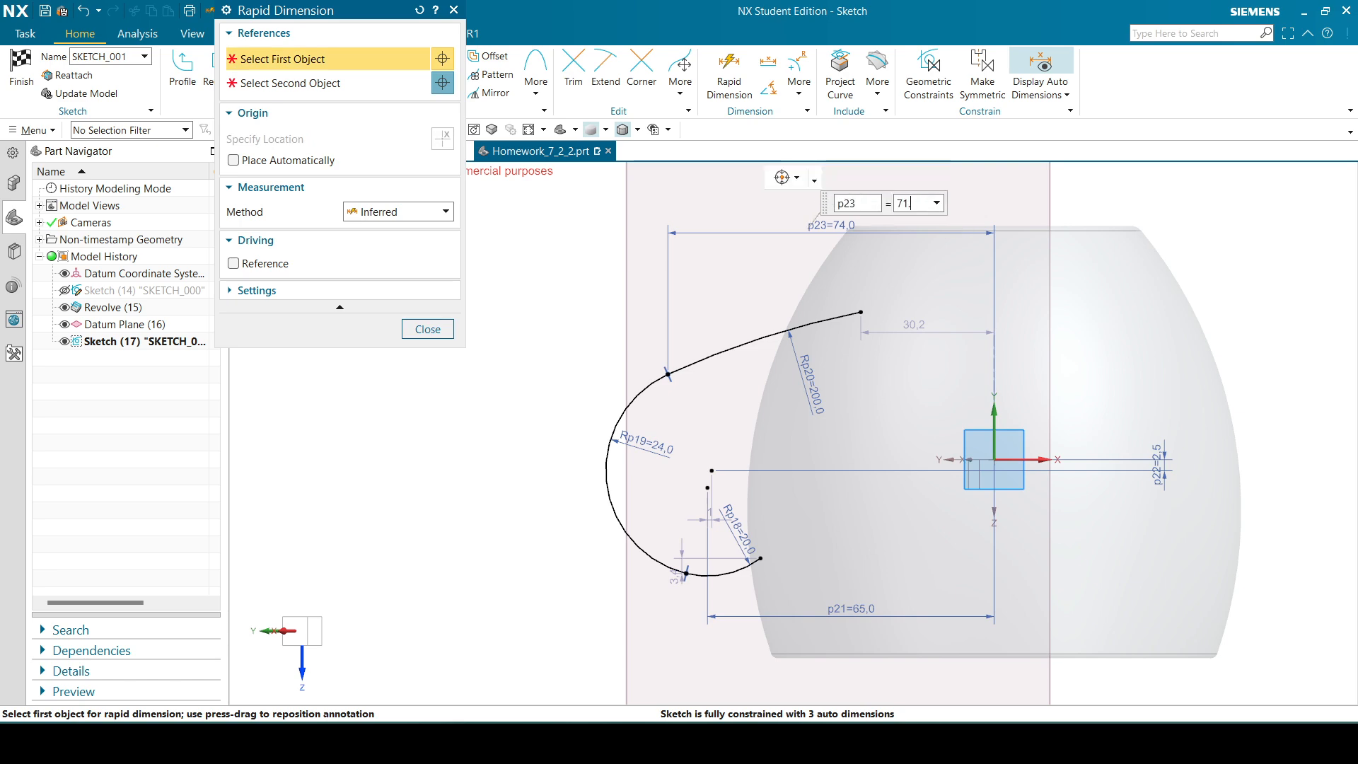
pyautogui.write('5')
pyautogui.press('Return')
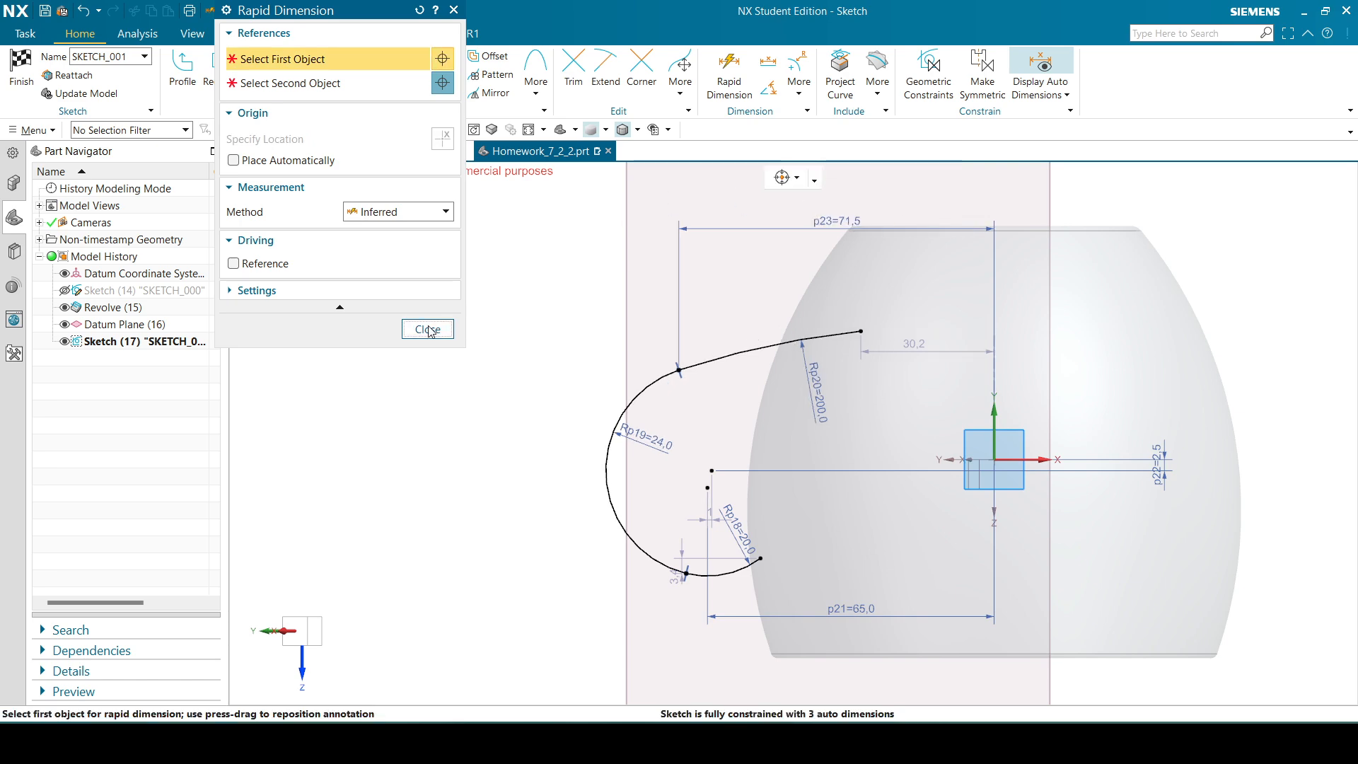
pyautogui.click(427, 330)
# - Check the reference drawing and dimension the vertical distance from the sketch origin to the 20 mm arc's lowest tangent point as 26 mm
pyautogui.hotkey('alt', 'Tab')
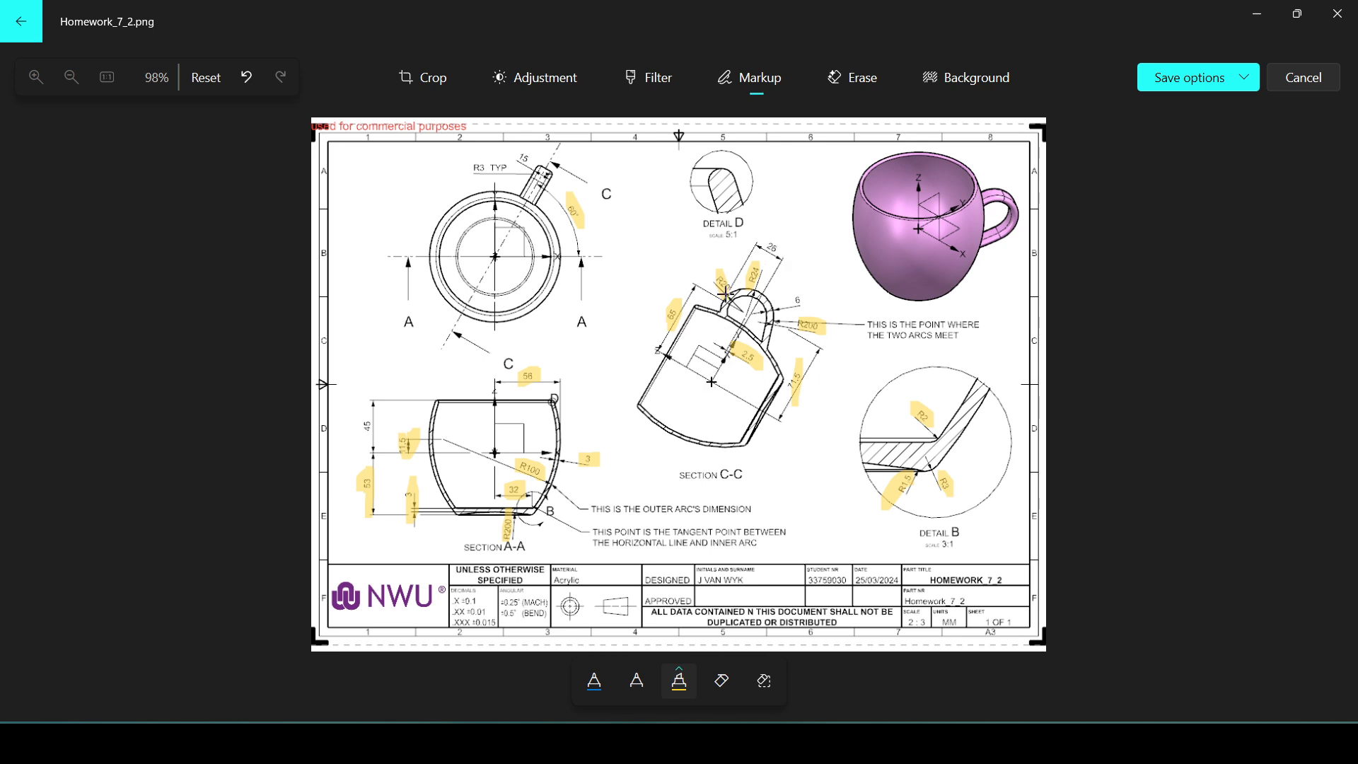
pyautogui.click(497, 742)
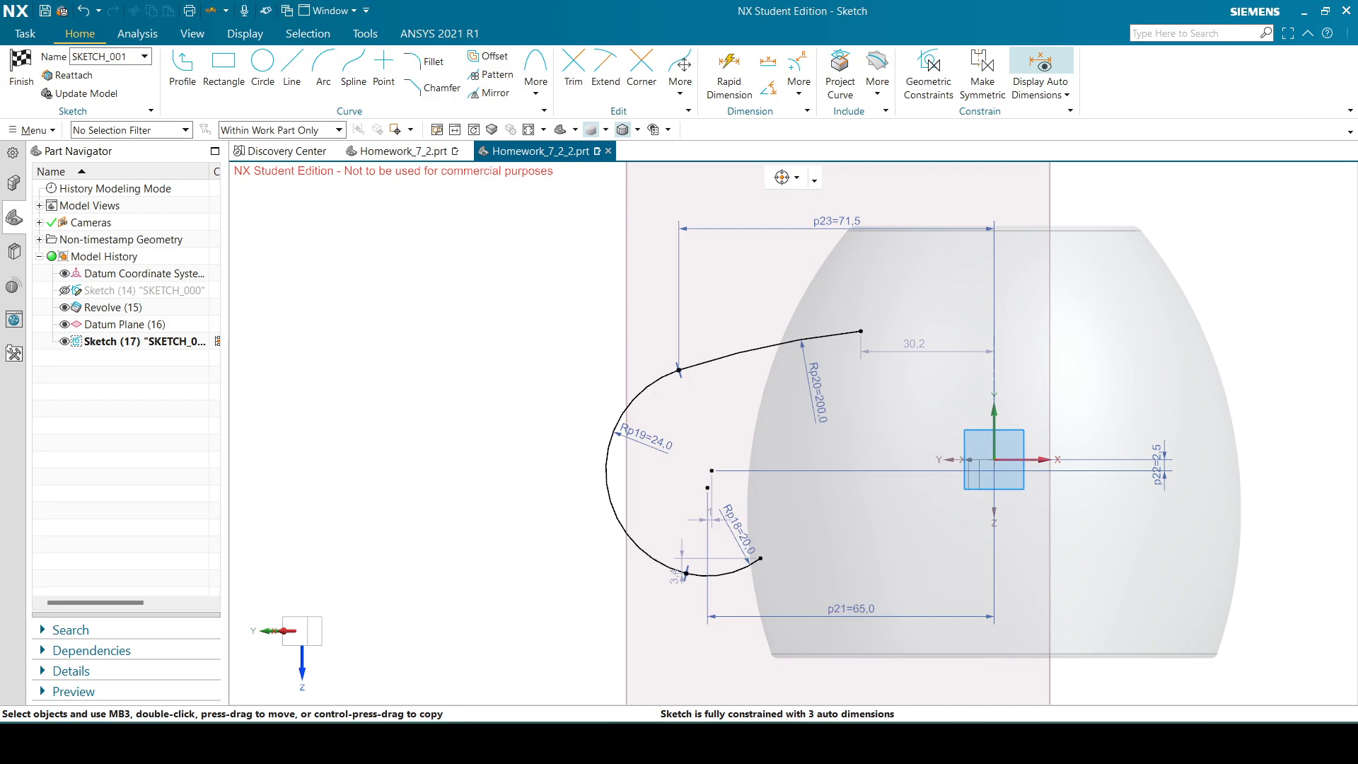
pyautogui.press('d')
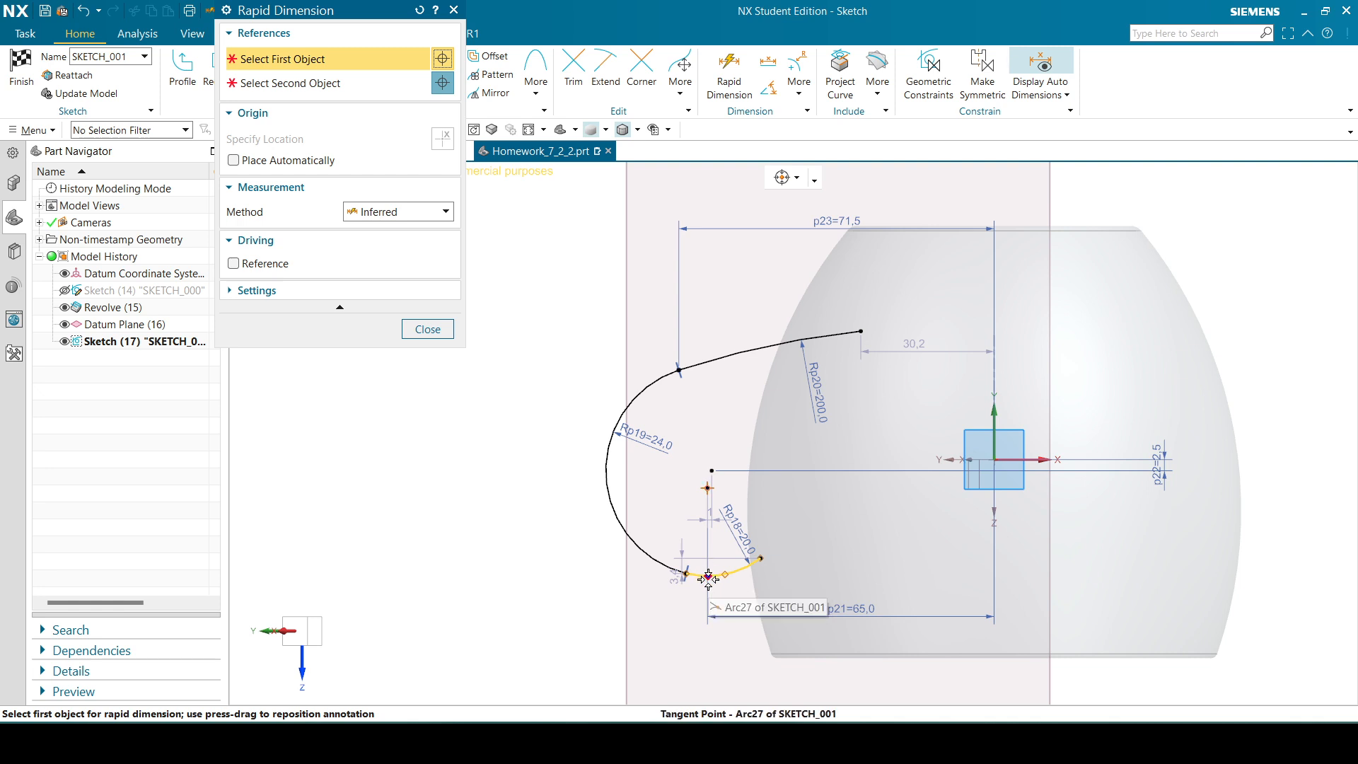
pyautogui.click(710, 572)
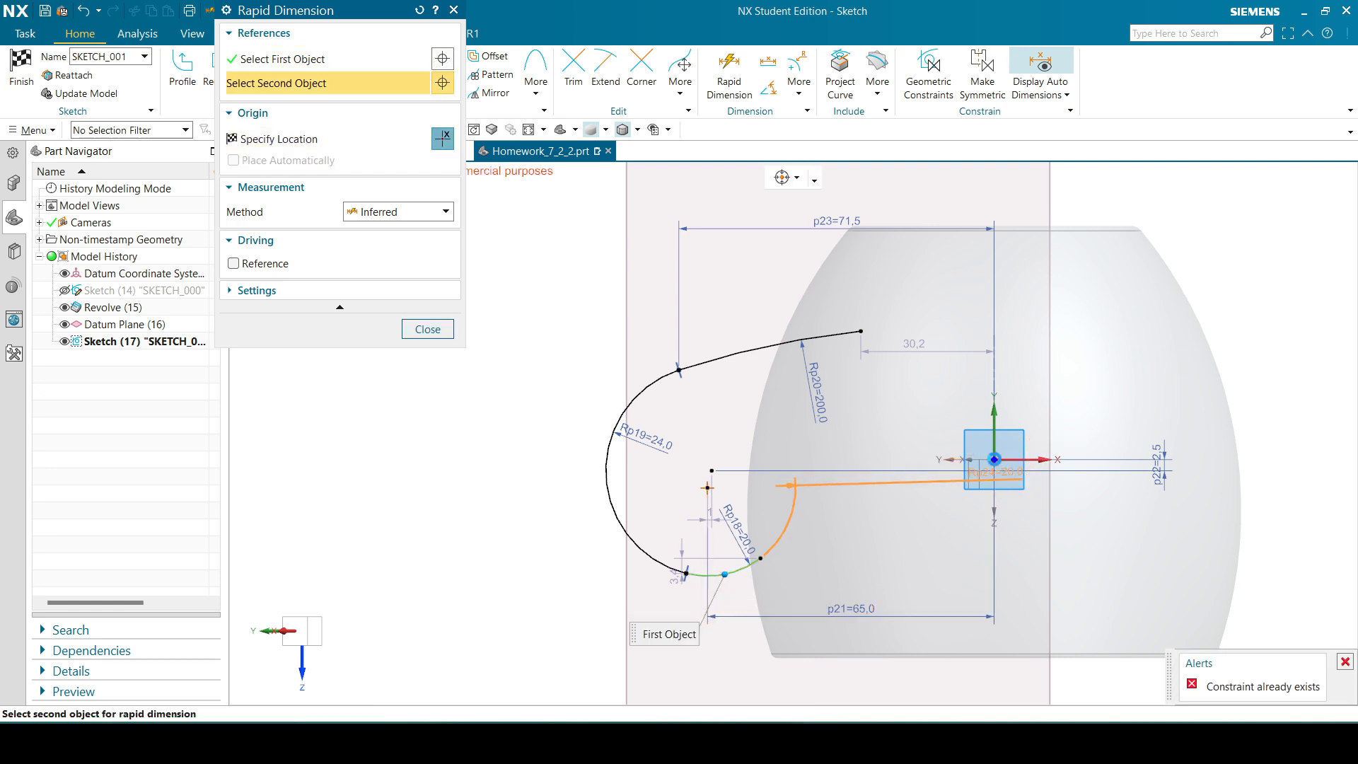
pyautogui.click(995, 459)
pyautogui.click(513, 507)
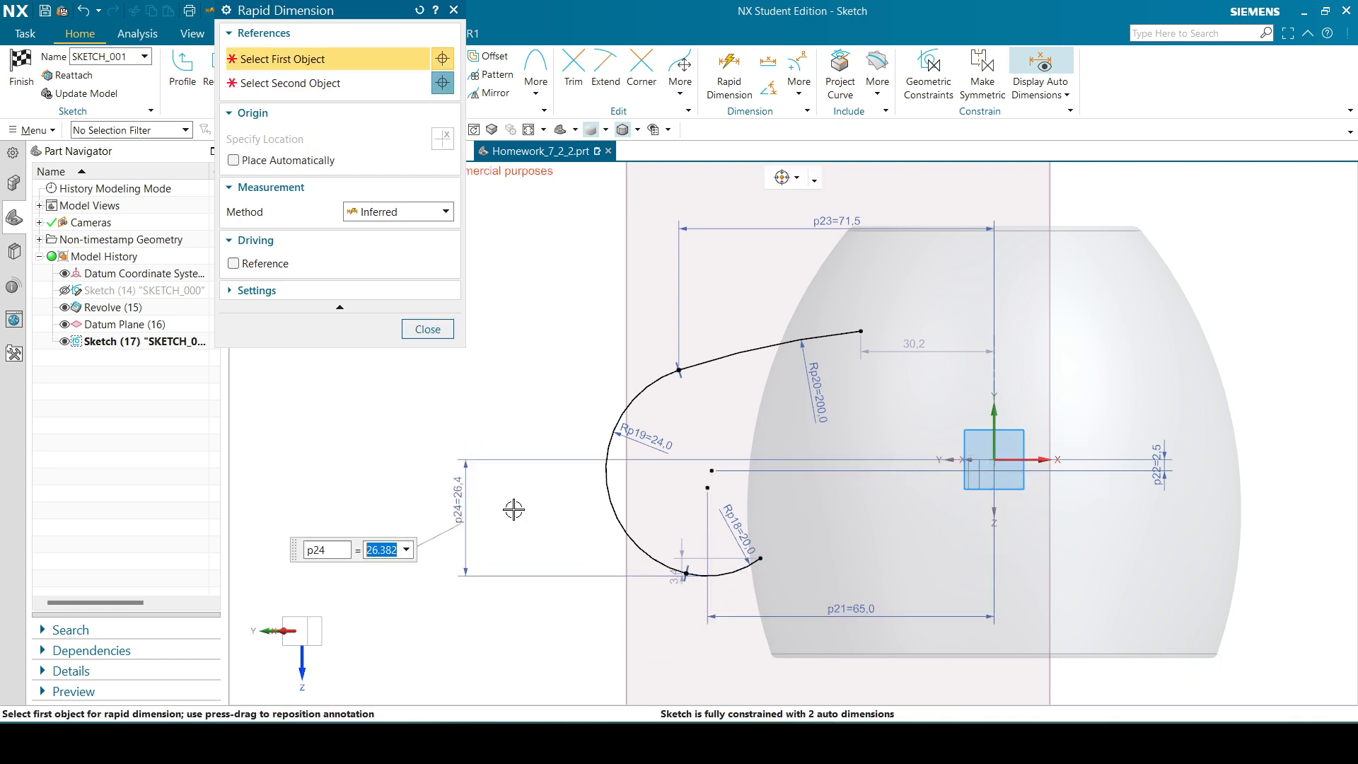
pyautogui.write('26')
pyautogui.press('Return')
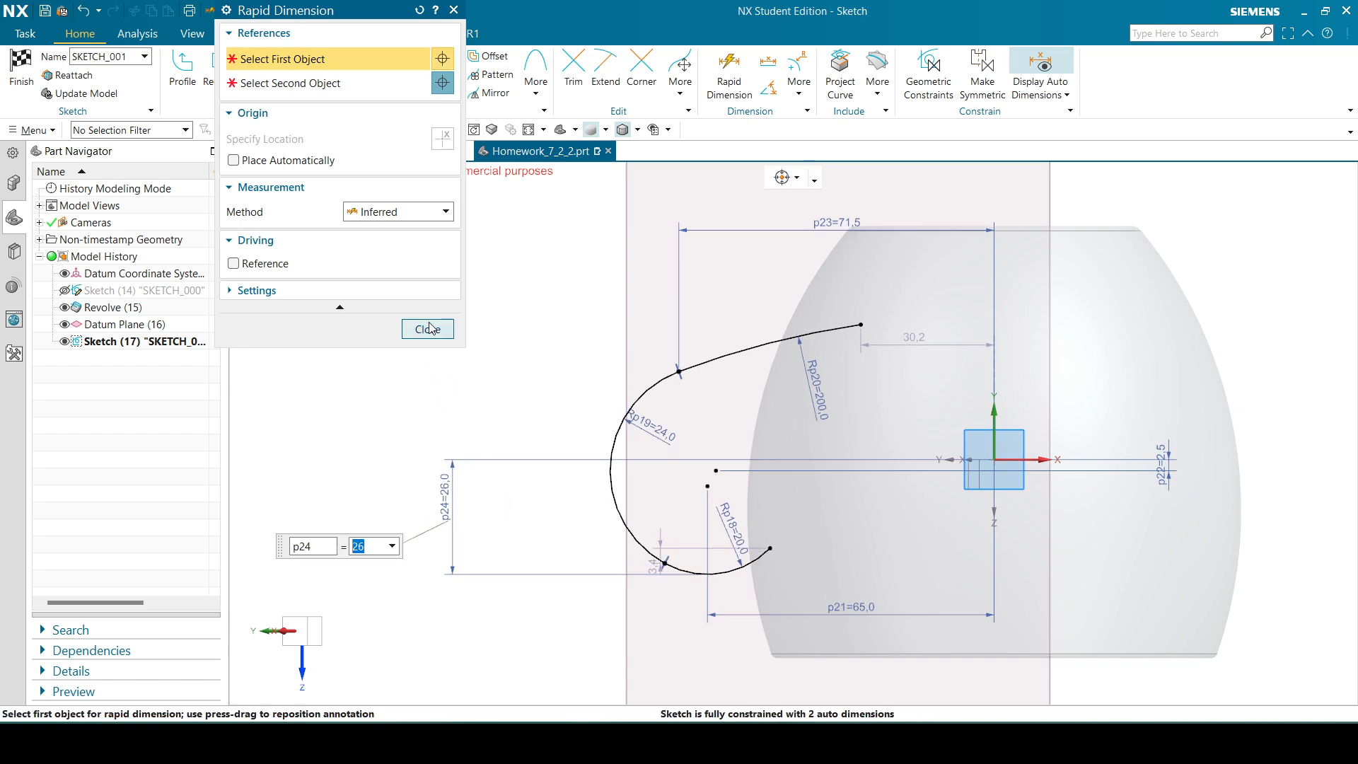
pyautogui.click(427, 329)
# - Check the reference drawing and adjust both free ends of the handle curve, the upper one to about 36.5 mm from the vertical axis
pyautogui.click(700, 742)
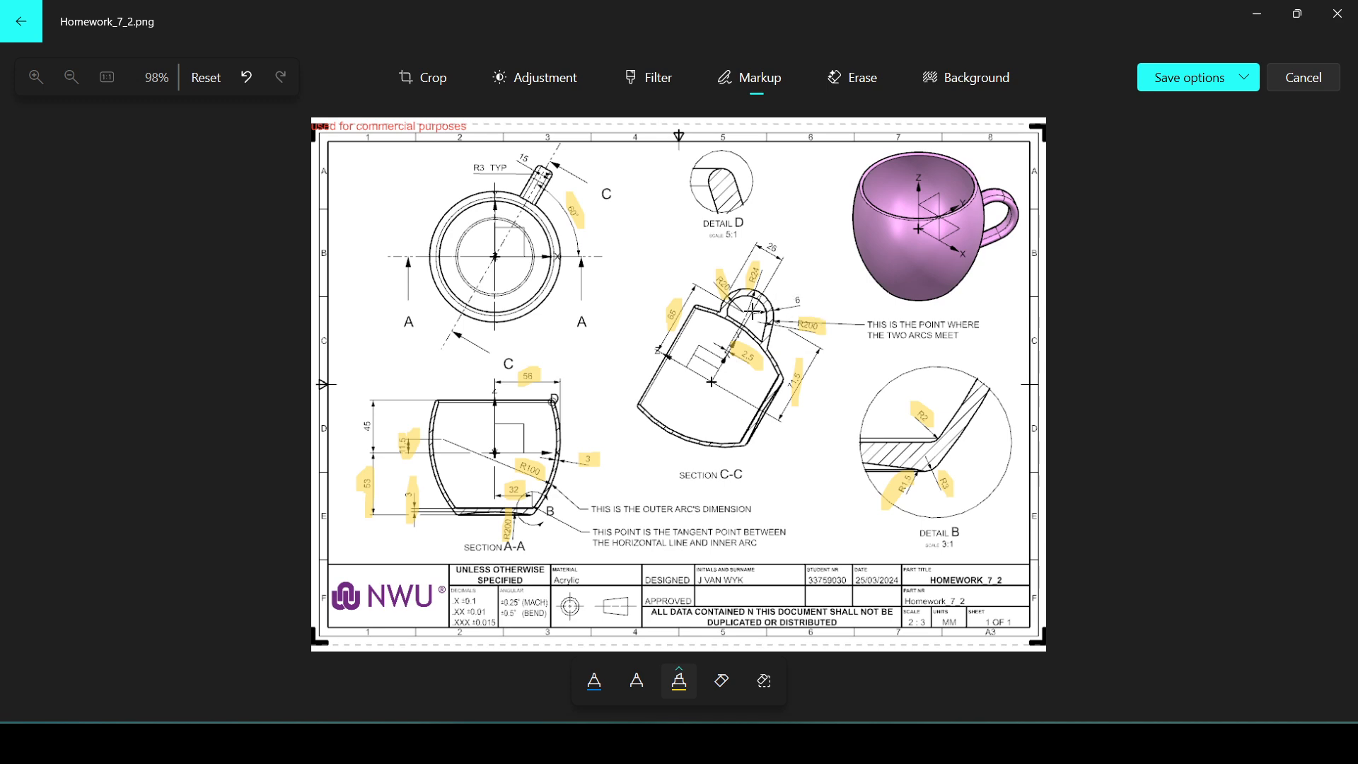
pyautogui.click(701, 743)
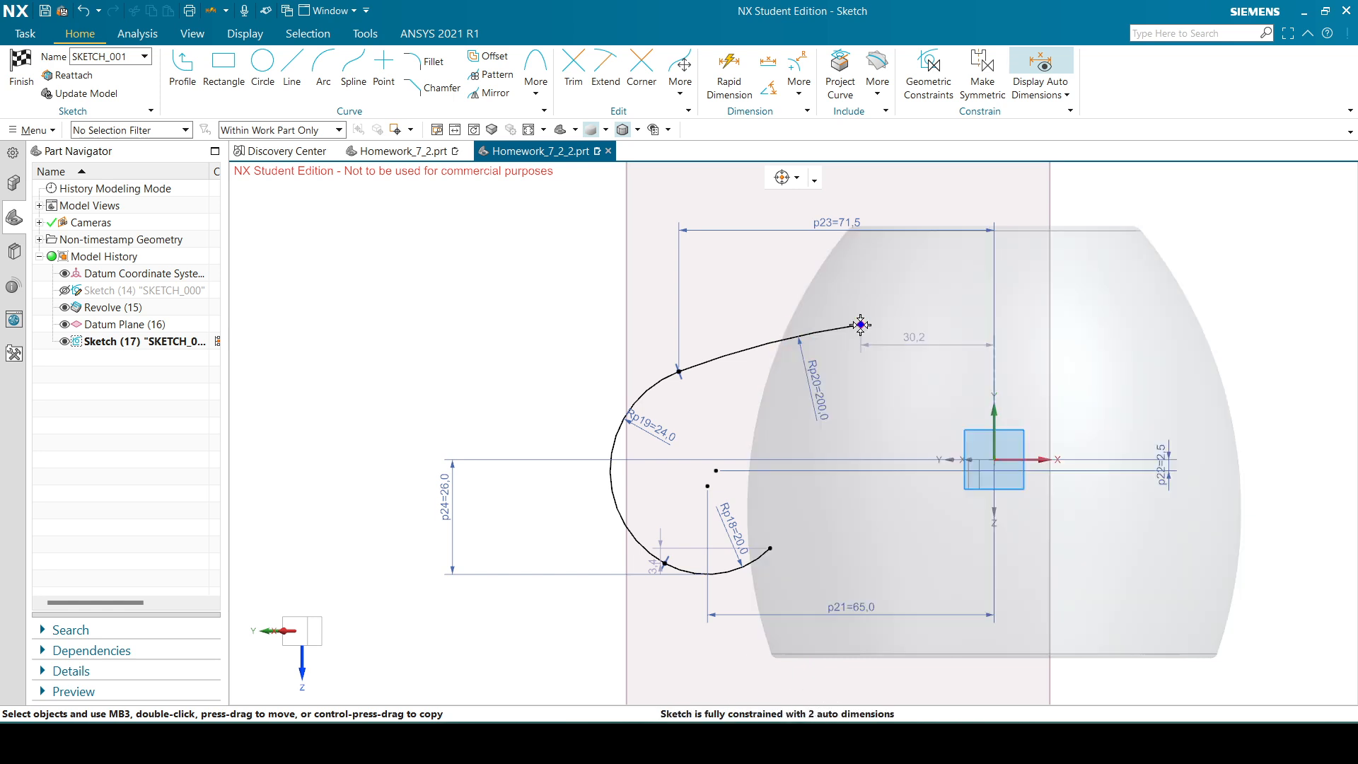
pyautogui.moveTo(847, 322); pyautogui.dragTo(821, 328)
pyautogui.moveTo(770, 550)
pyautogui.mouseDown()
pyautogui.moveTo(794, 523)
pyautogui.moveTo(852, 503)
pyautogui.moveTo(815, 545)
pyautogui.moveTo(830, 539)
pyautogui.mouseUp()
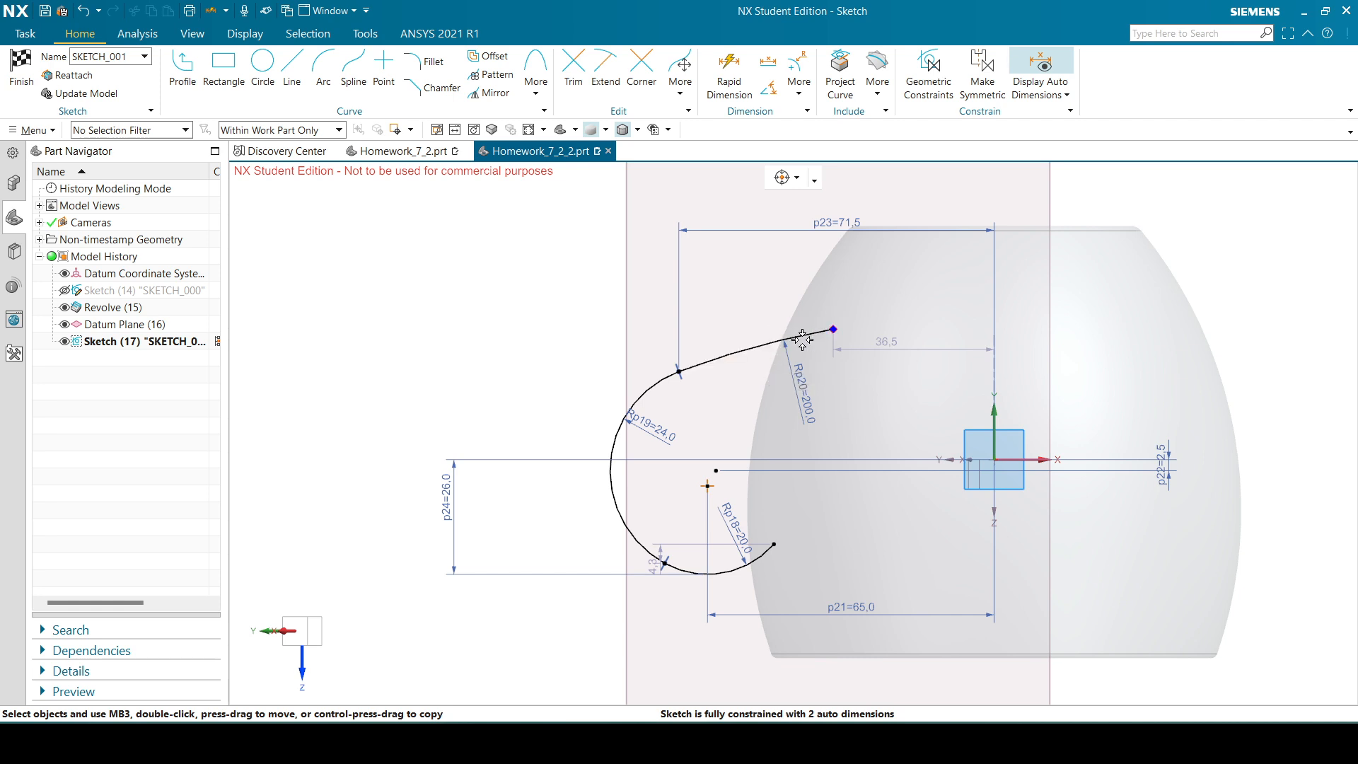
# - Dimension the horizontal distance from the 200 mm arc's free end to the sketch origin as 38 mm
pyautogui.press('d')
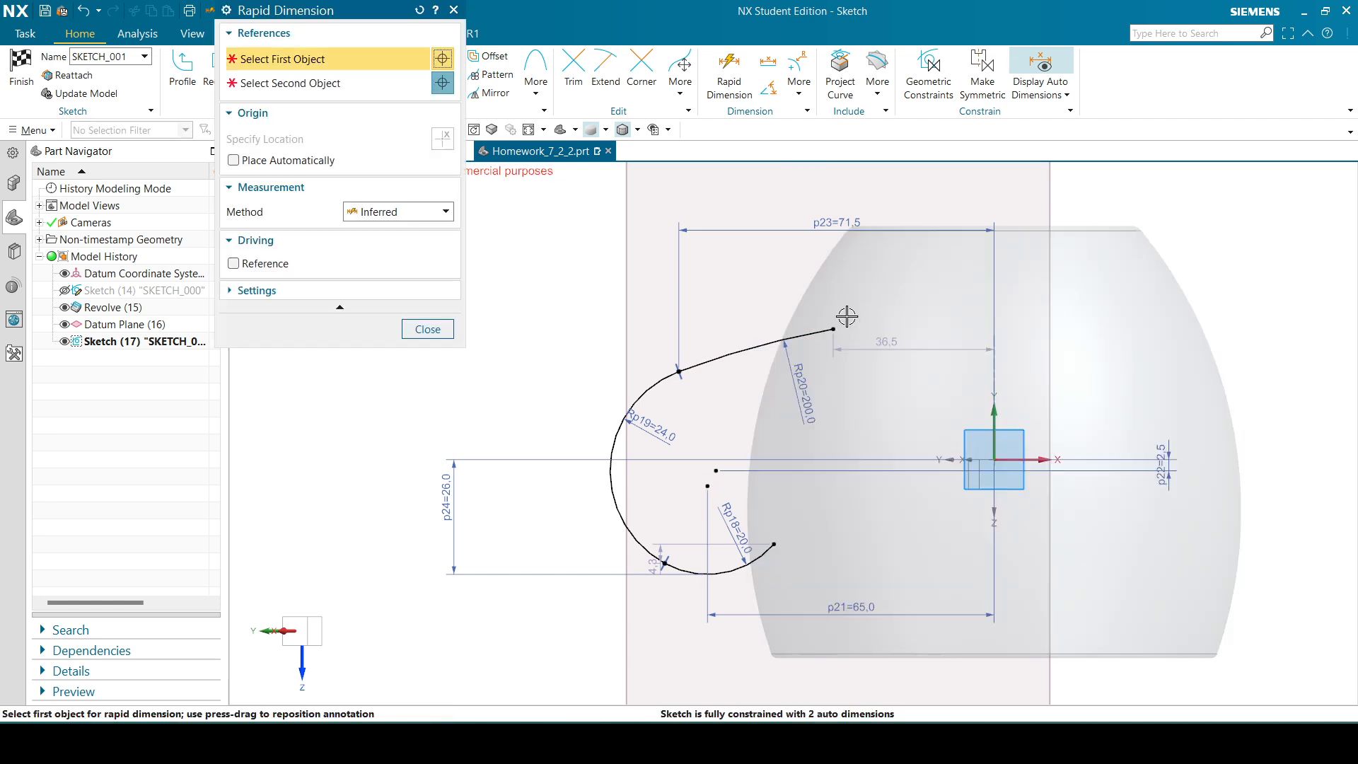
pyautogui.click(756, 347)
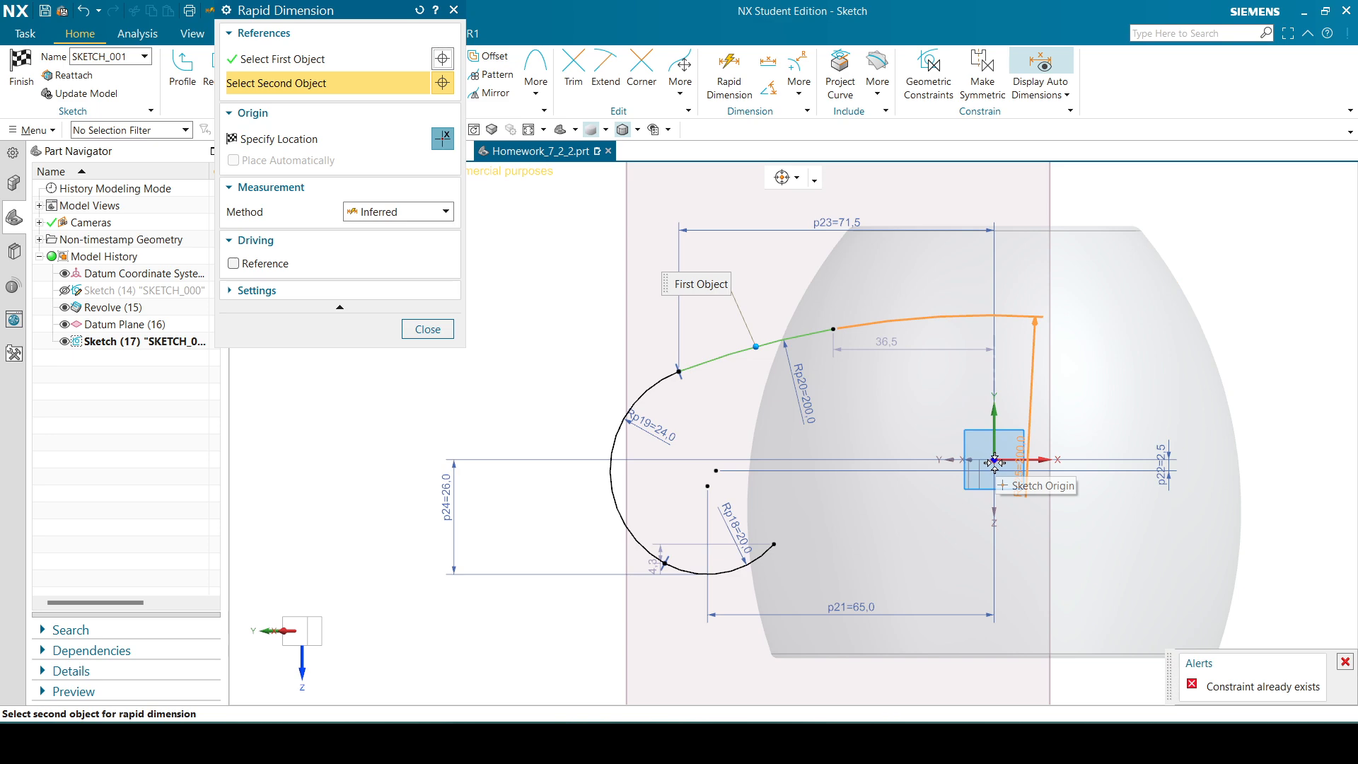
pyautogui.click(994, 458)
pyautogui.click(911, 283)
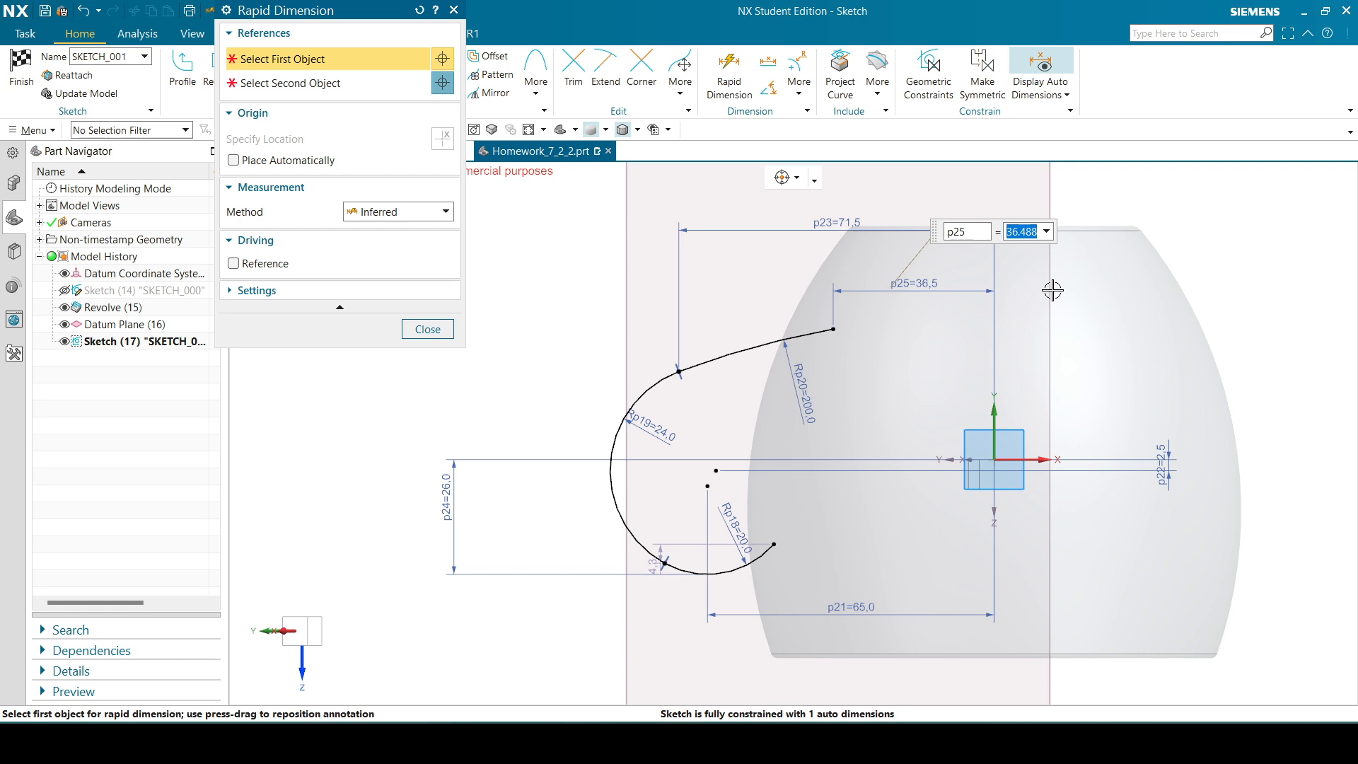
pyautogui.write('38')
pyautogui.press('Return')
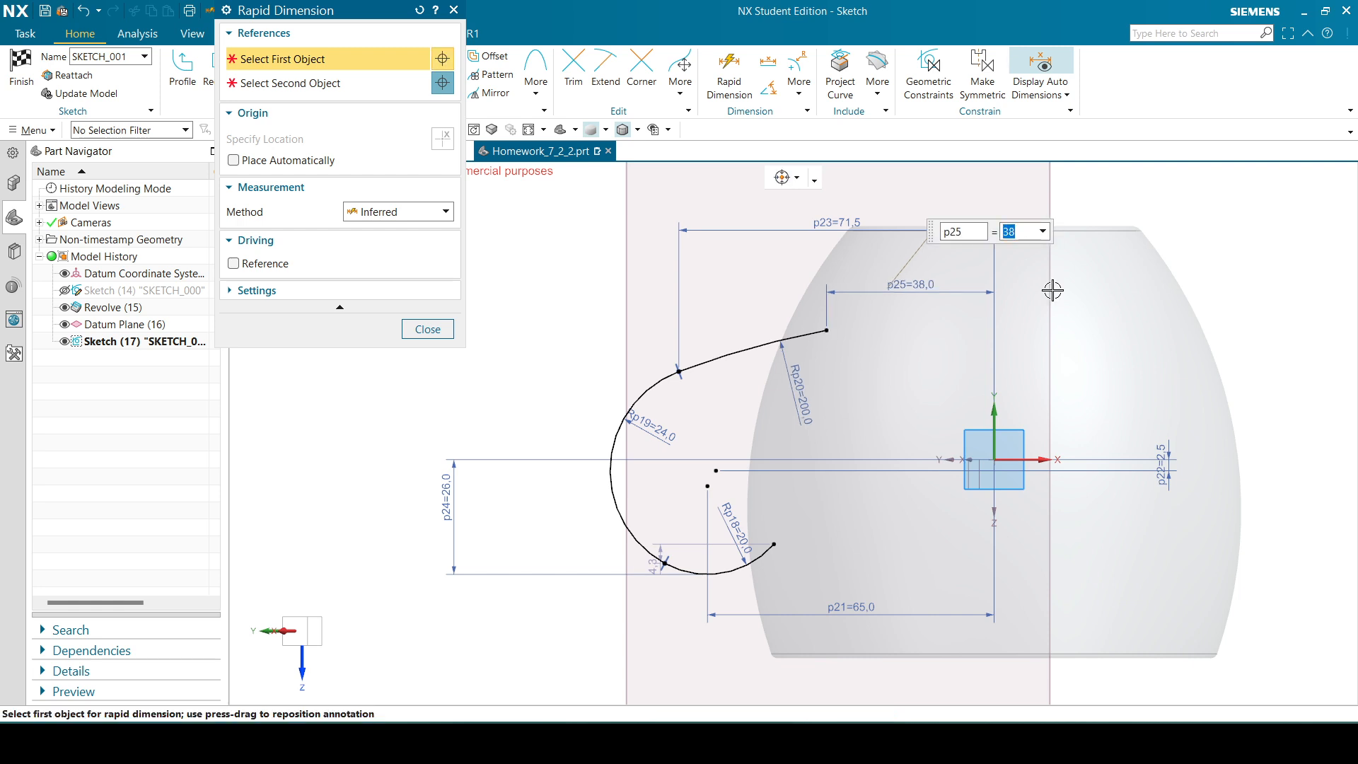
# - Dimension the horizontal distance from the 20 mm arc's free end to the vertical axis as 49 mm and finish the sketch
pyautogui.click(748, 545)
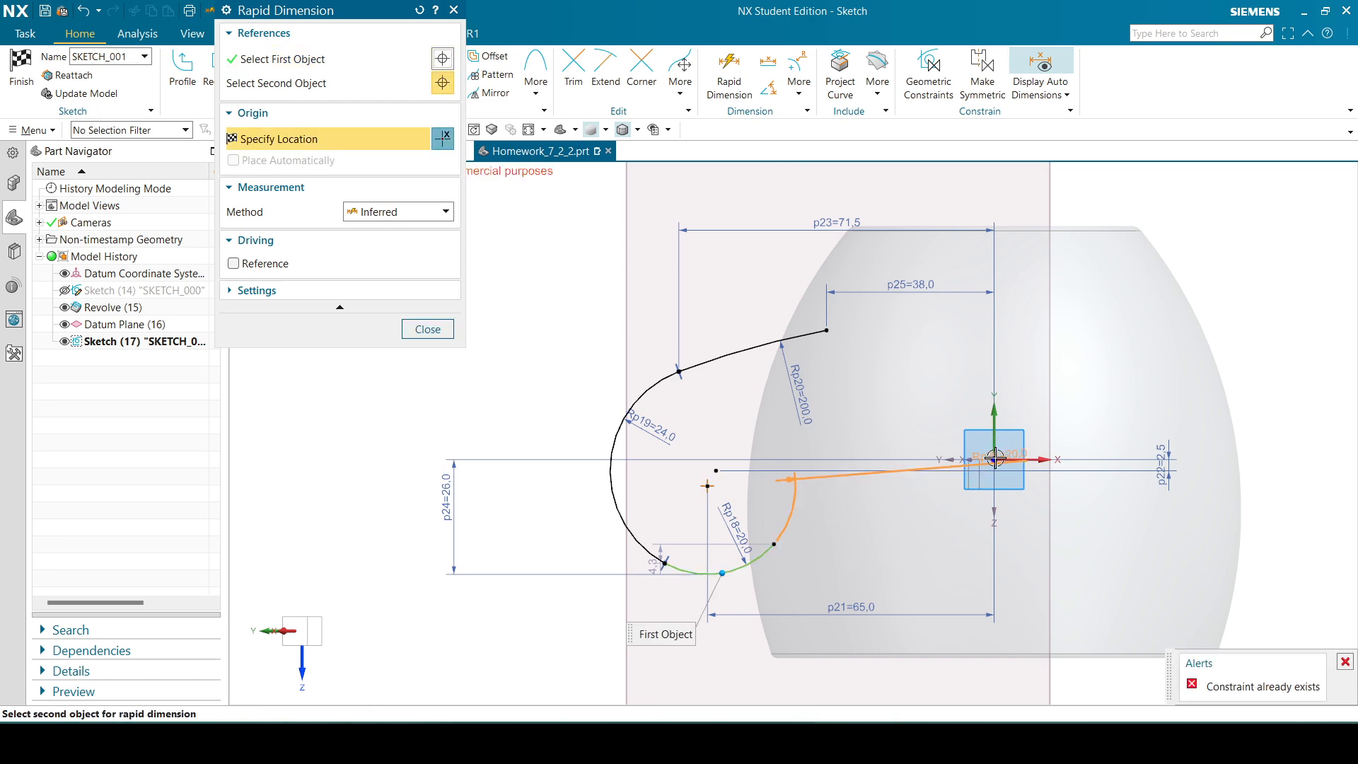
pyautogui.click(993, 524)
pyautogui.click(888, 550)
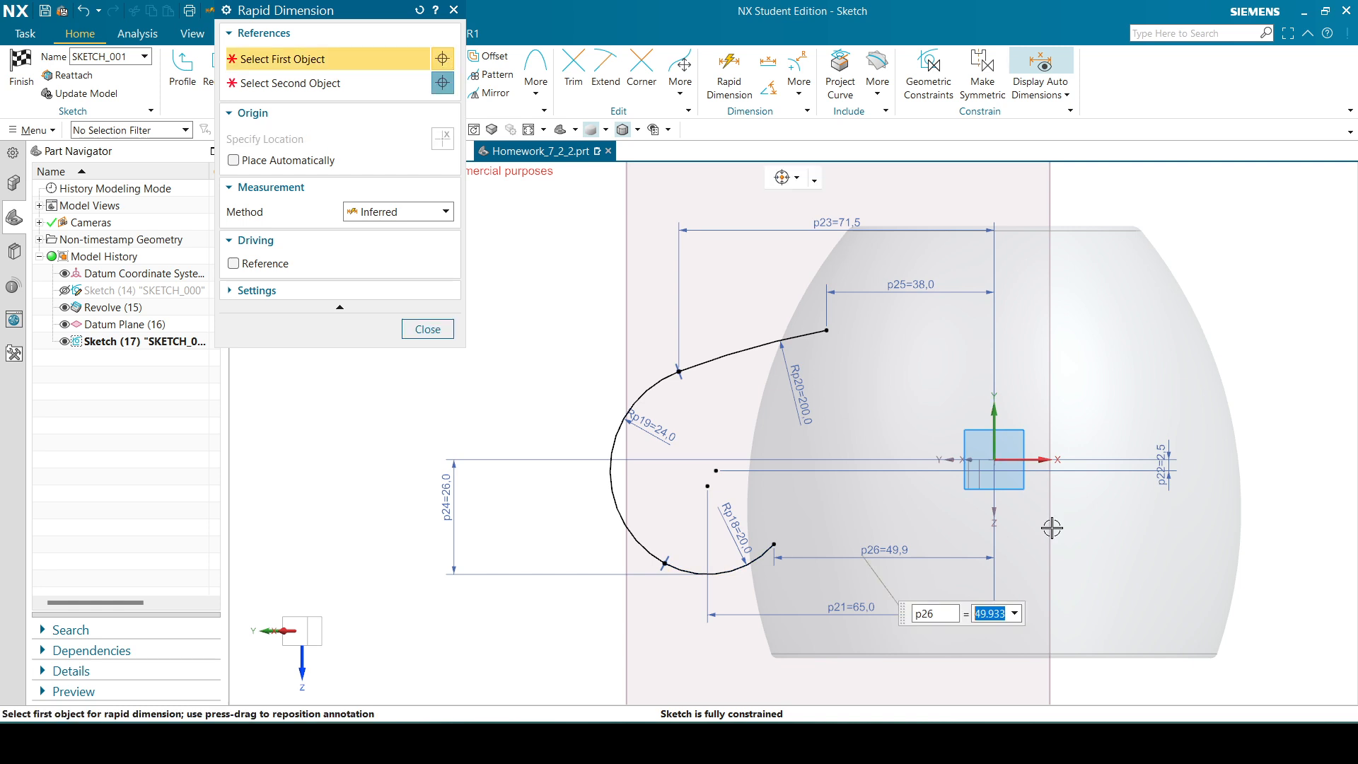
pyautogui.write('49')
pyautogui.press('Return')
pyautogui.click(428, 331)
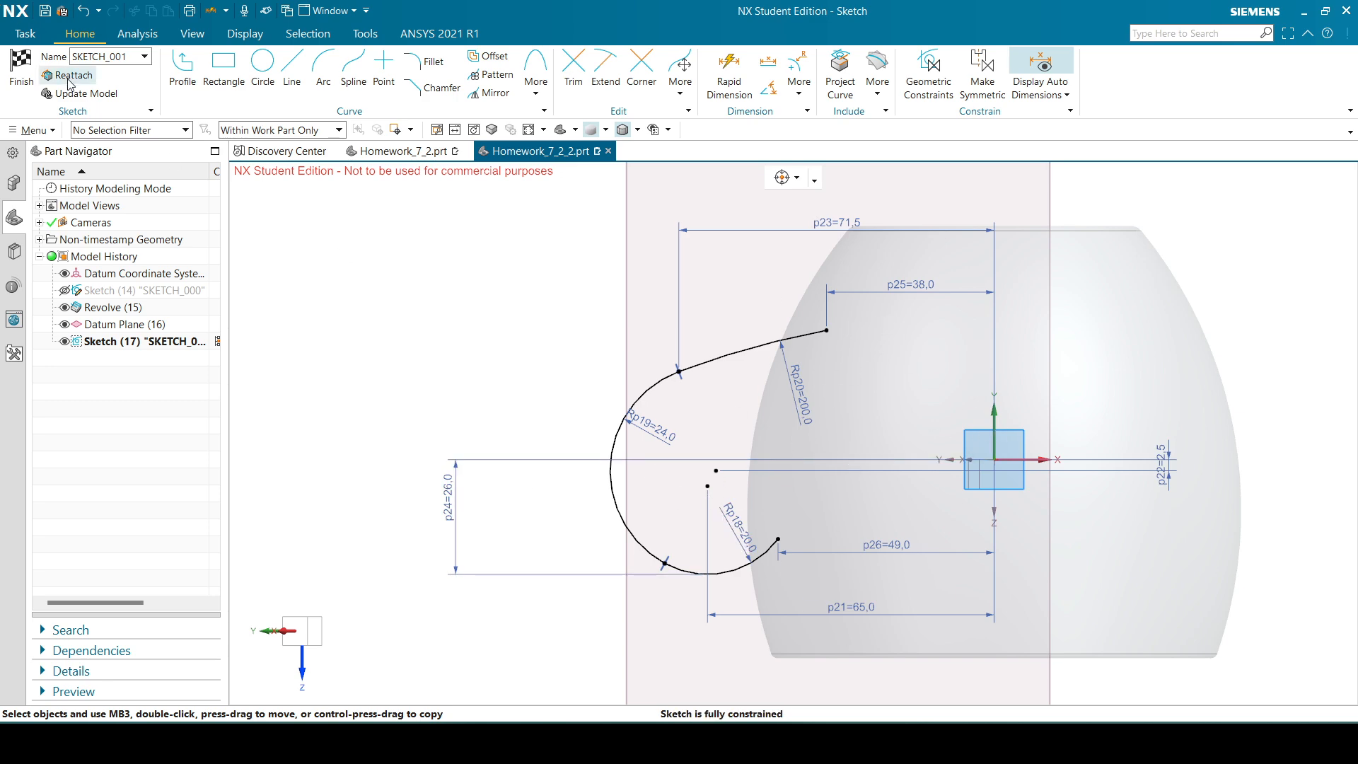
pyautogui.click(21, 67)
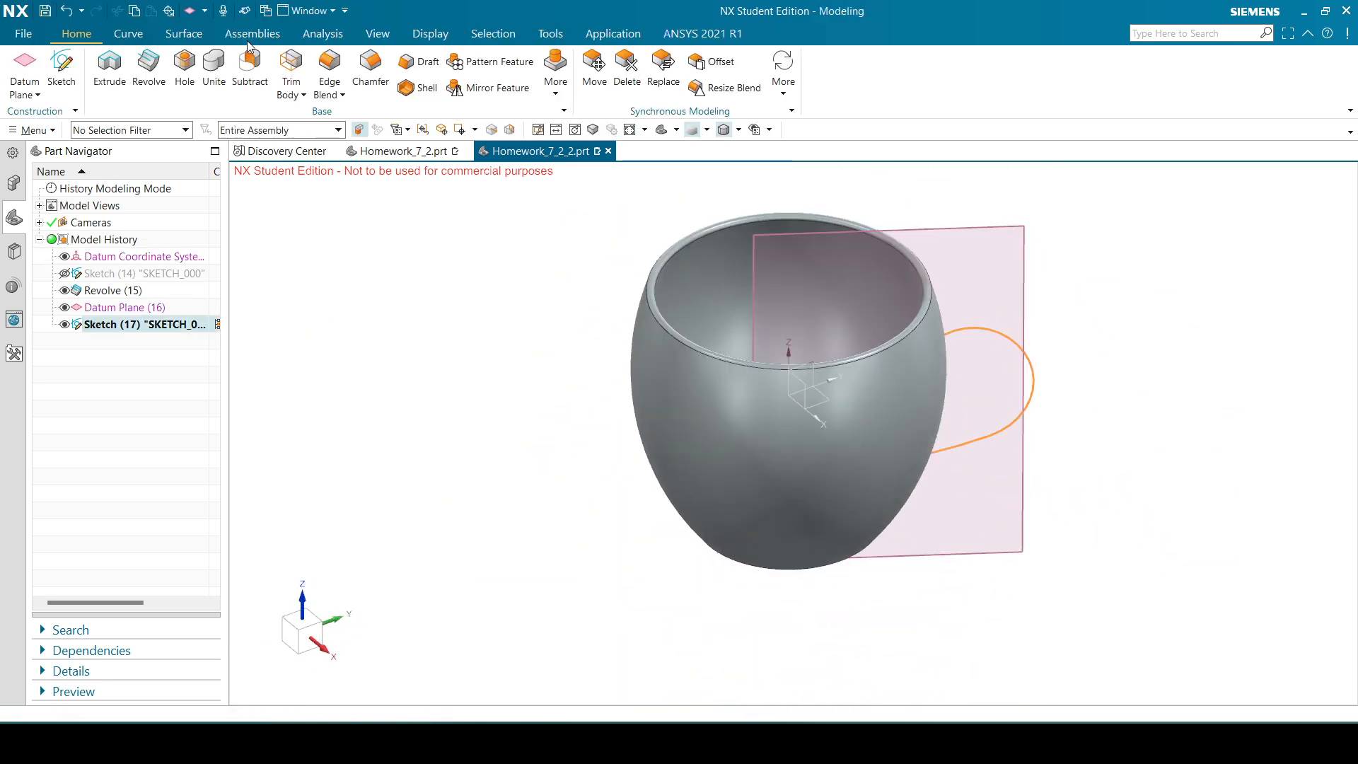
# - Start an Extrude of the handle curve and give it a two-sided offset
pyautogui.click(111, 70)
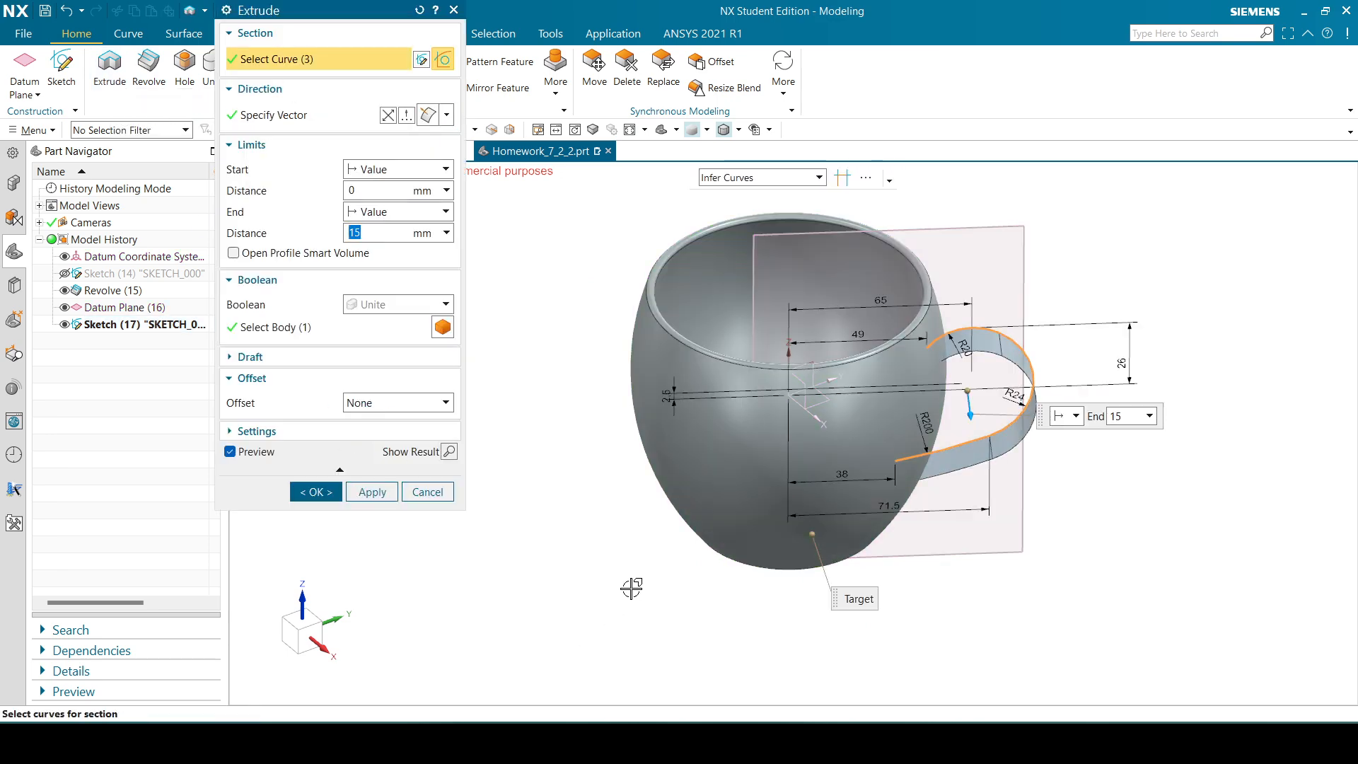
pyautogui.moveTo(632, 588); pyautogui.dragTo(938, 230, button='middle')
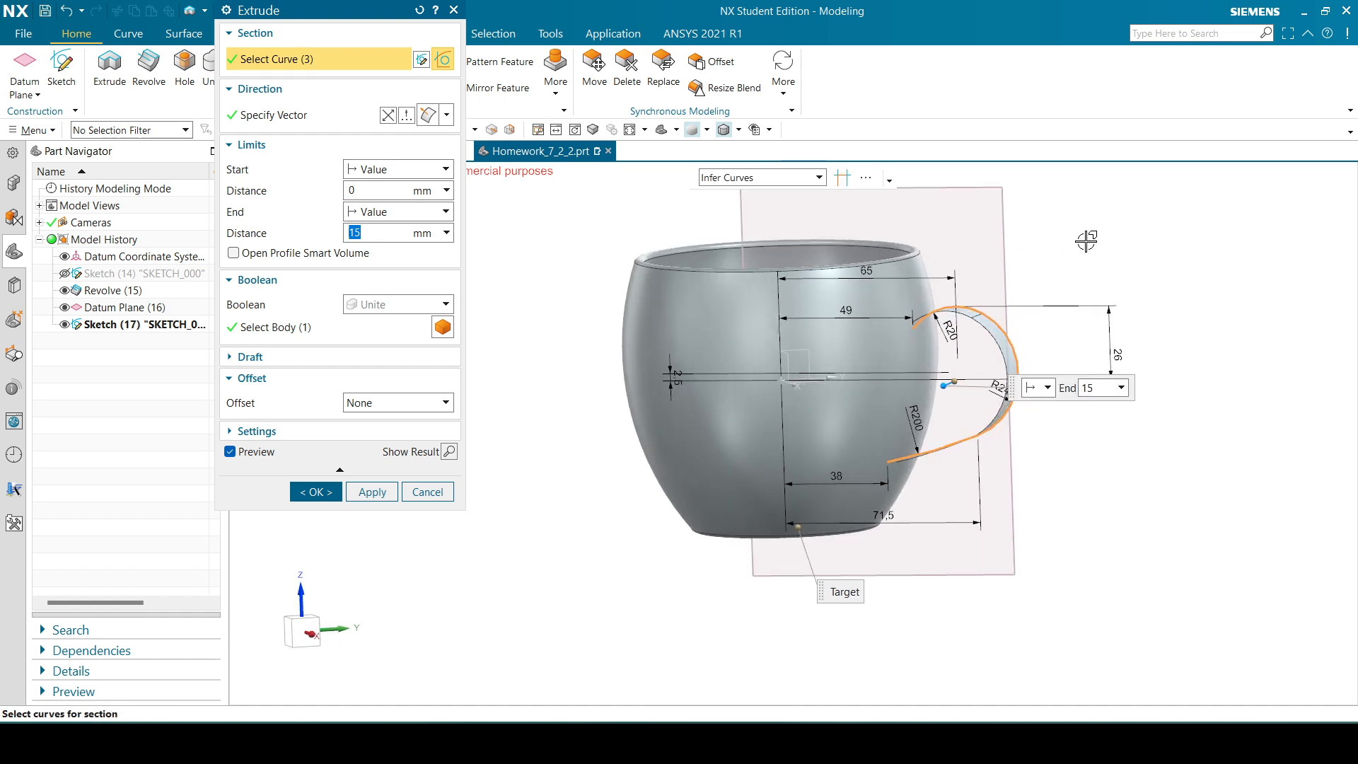
pyautogui.moveTo(1087, 241); pyautogui.dragTo(1052, 298, button='middle')
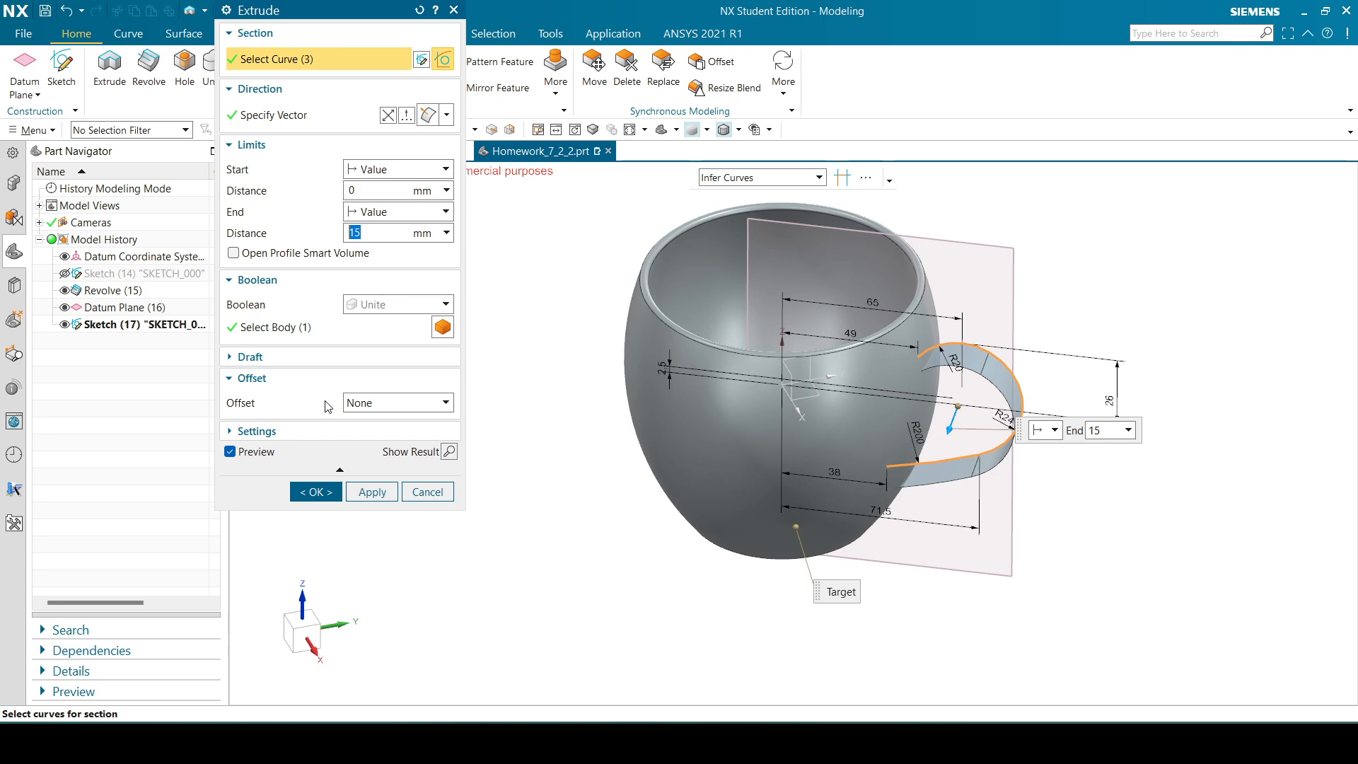
pyautogui.click(383, 409)
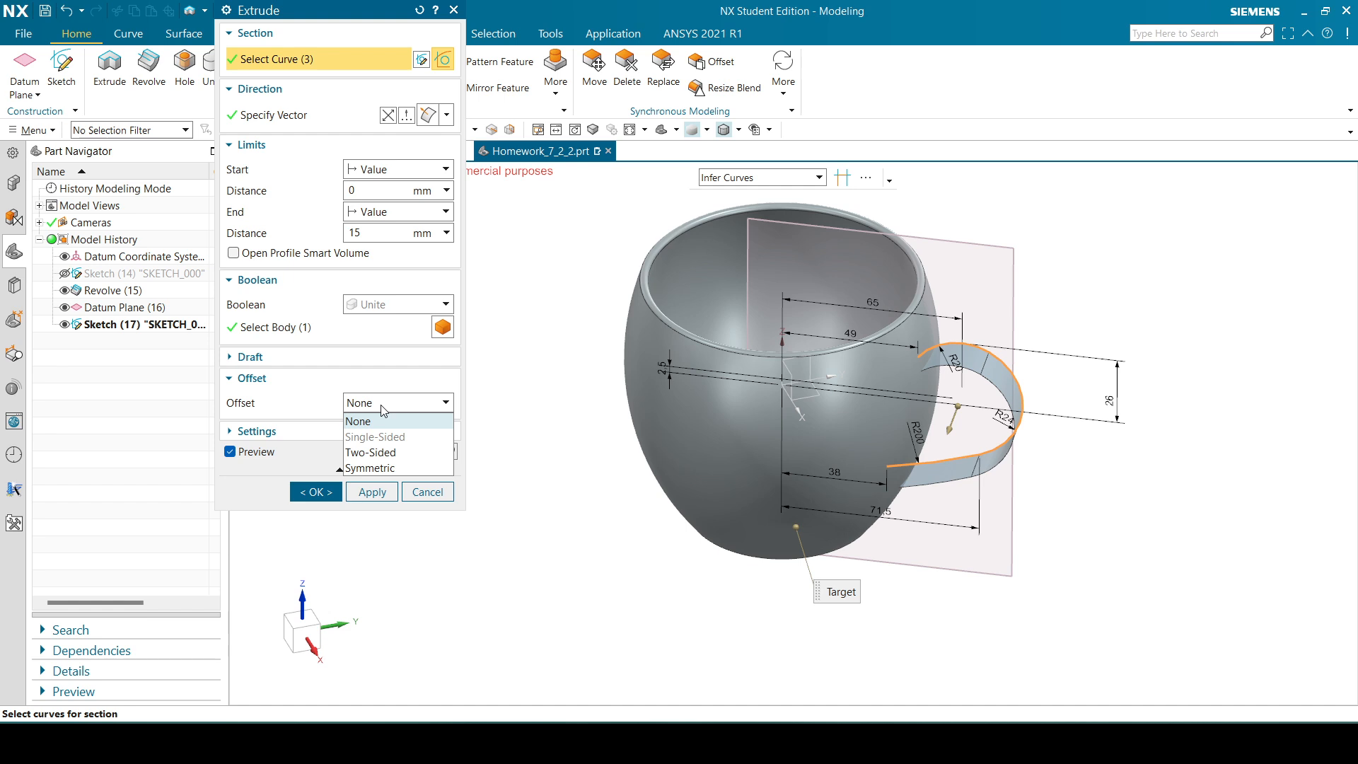
pyautogui.click(380, 452)
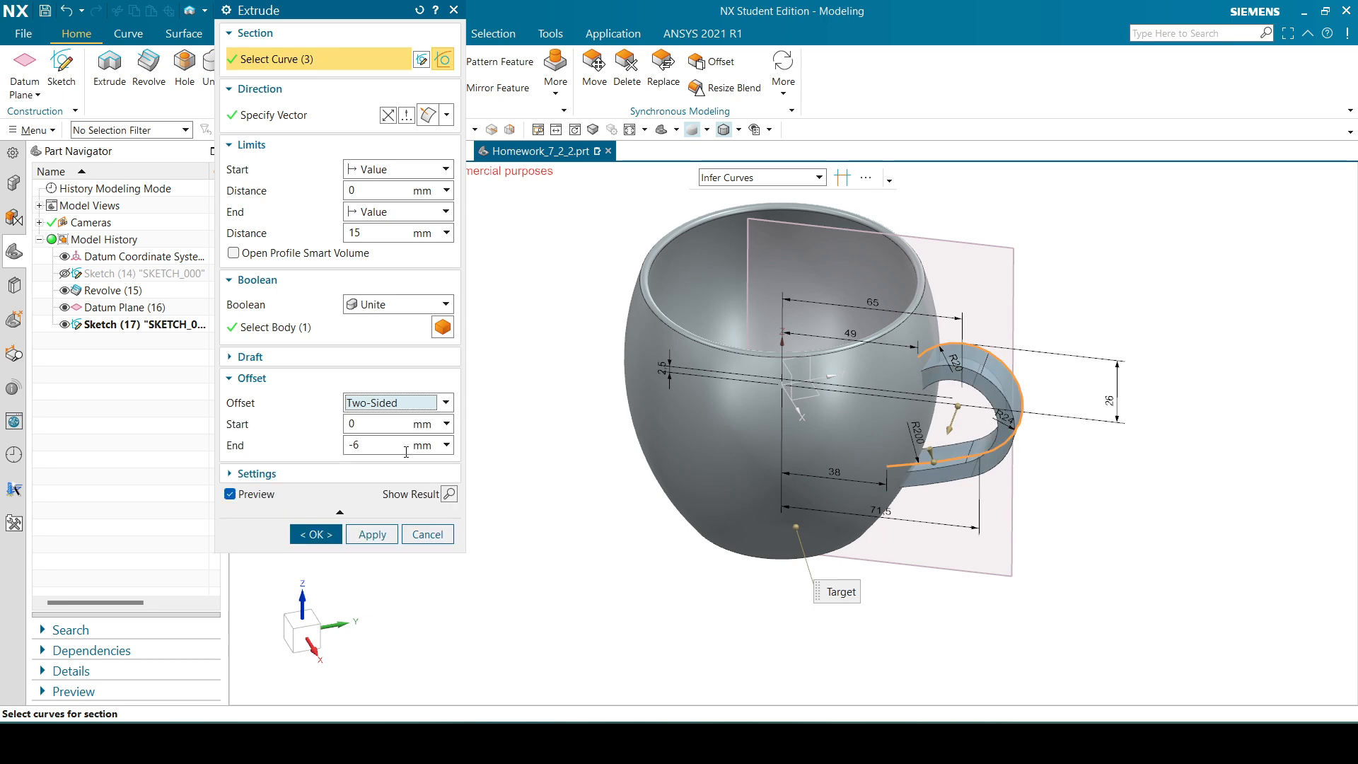
# - Check the handle thickness on the reference drawing and try an offset from 0 to 6 mm
pyautogui.hotkey('alt', 'Tab')
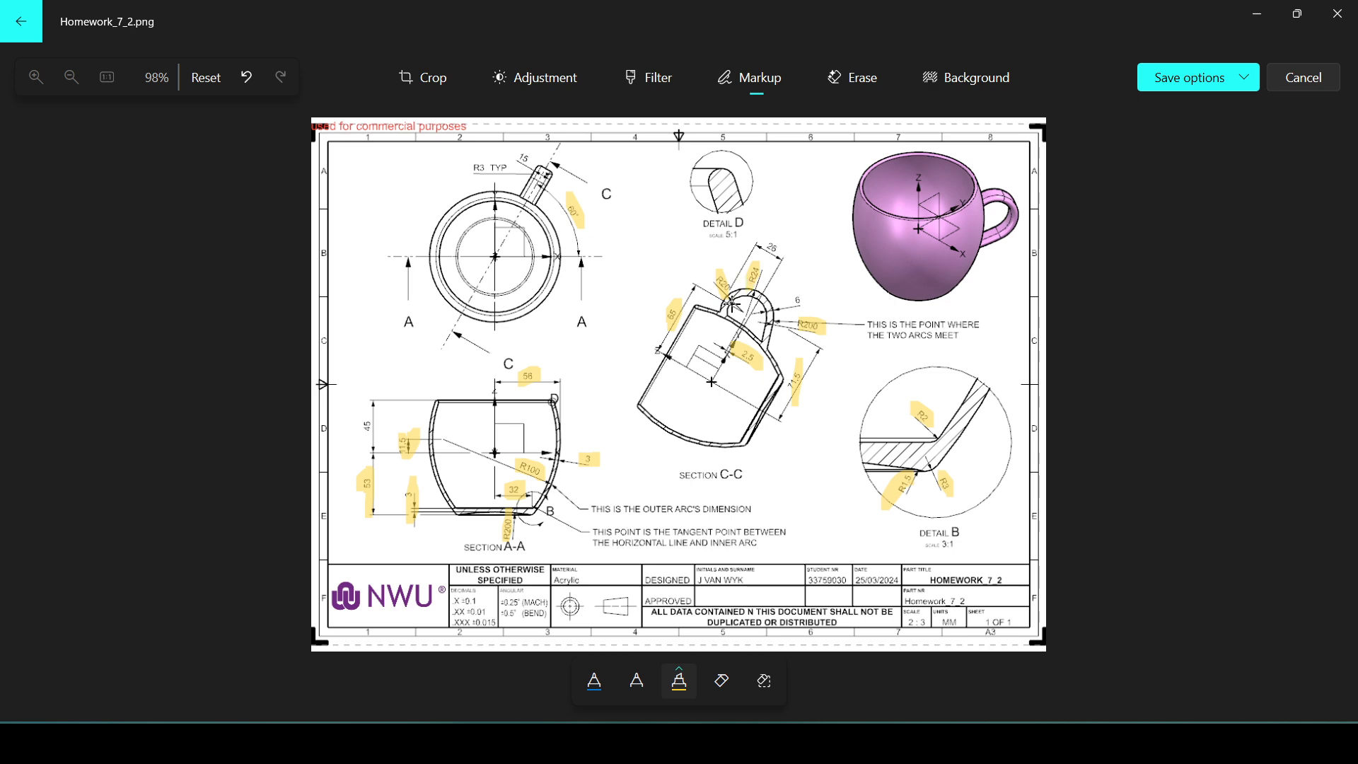
pyautogui.hotkey('alt', 'Tab')
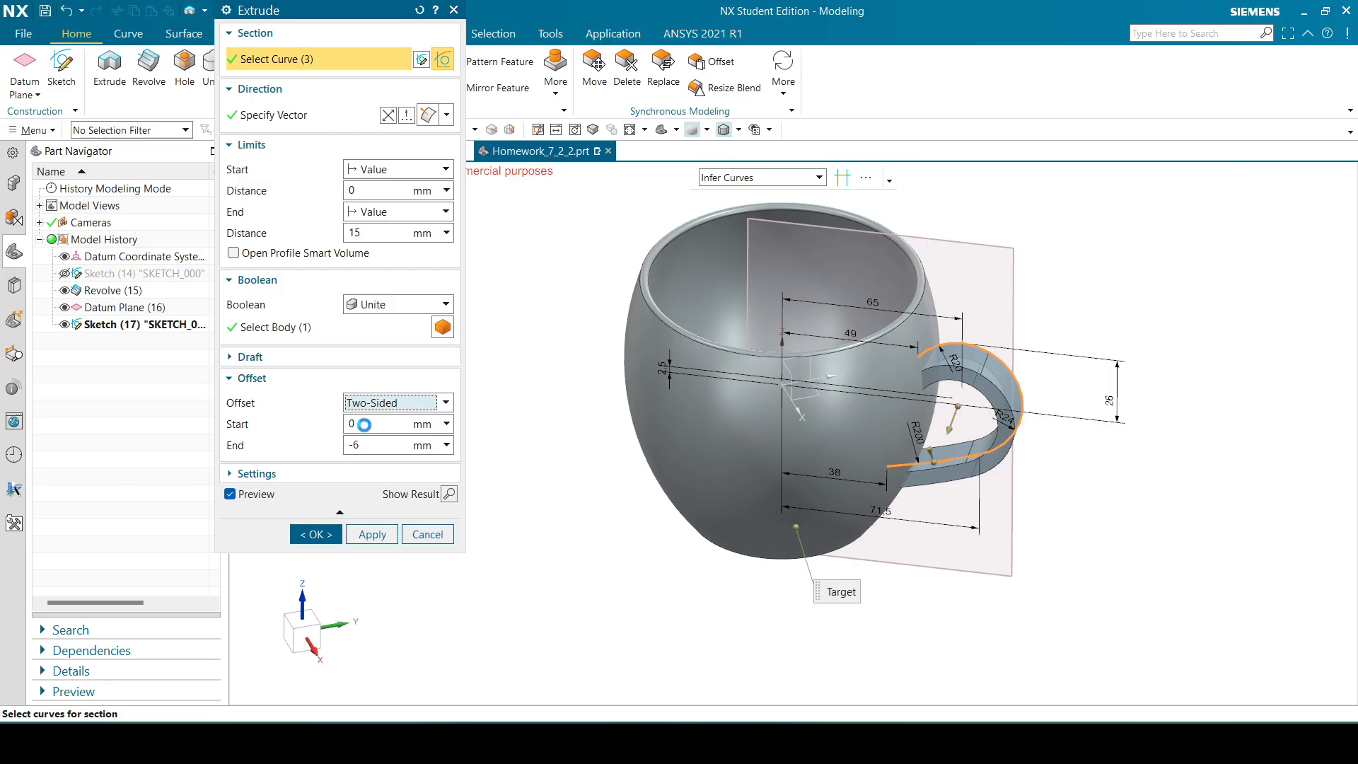
pyautogui.click(364, 424)
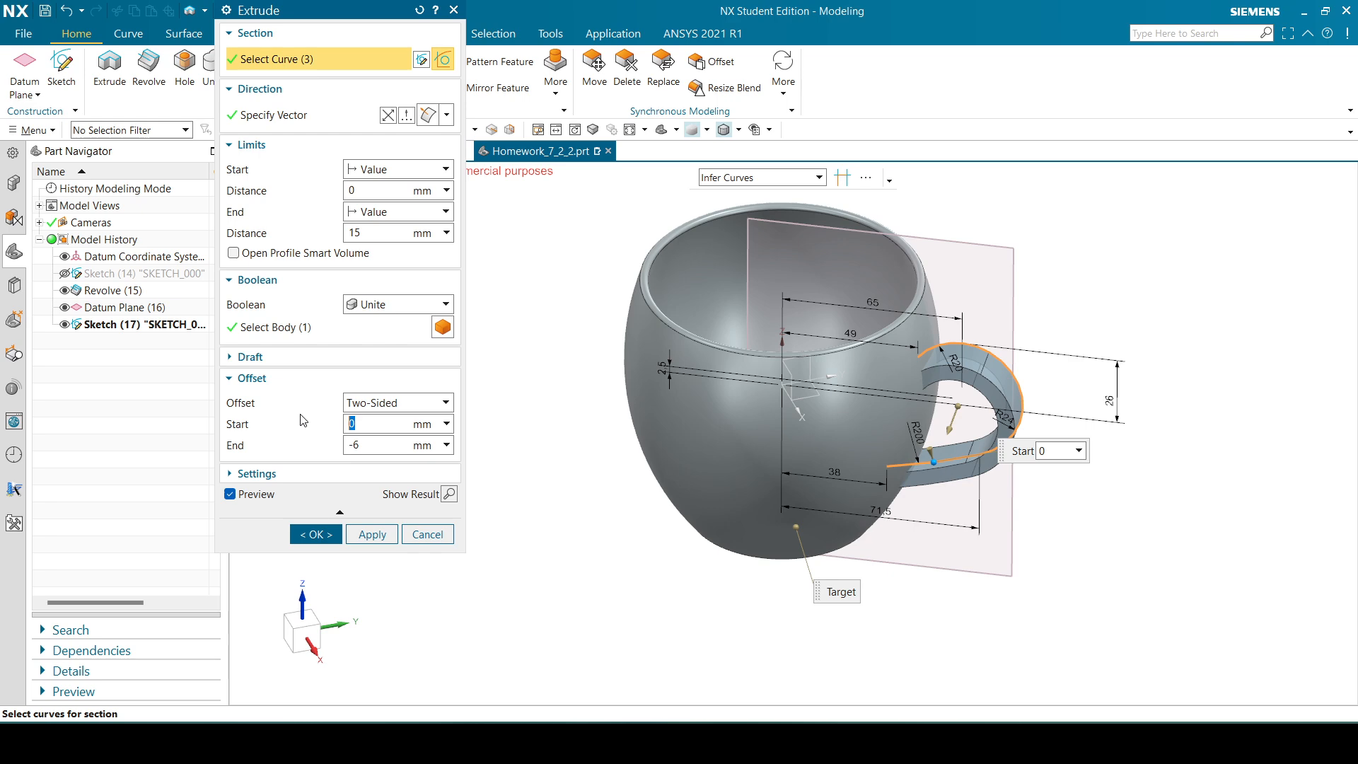
pyautogui.hotkey('alt', 'Tab')
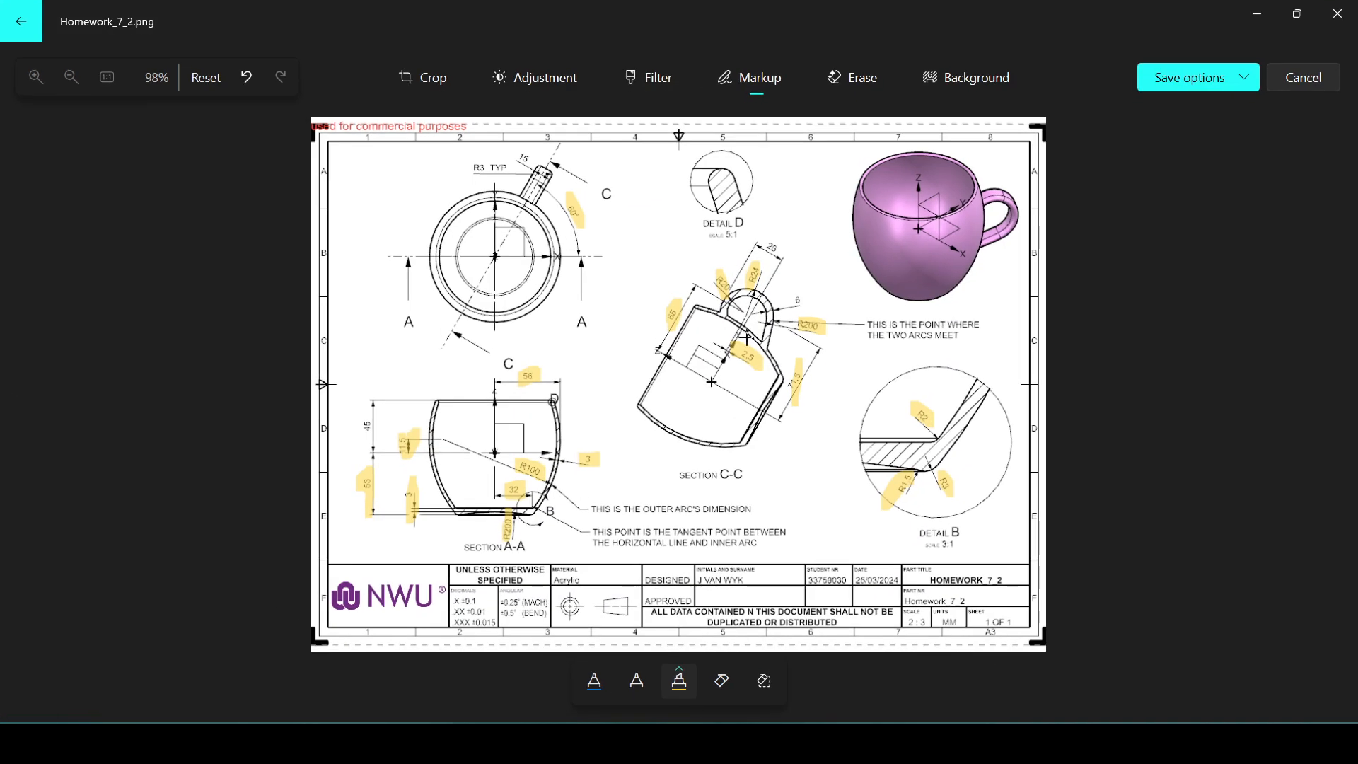
pyautogui.hotkey('alt', 'Tab')
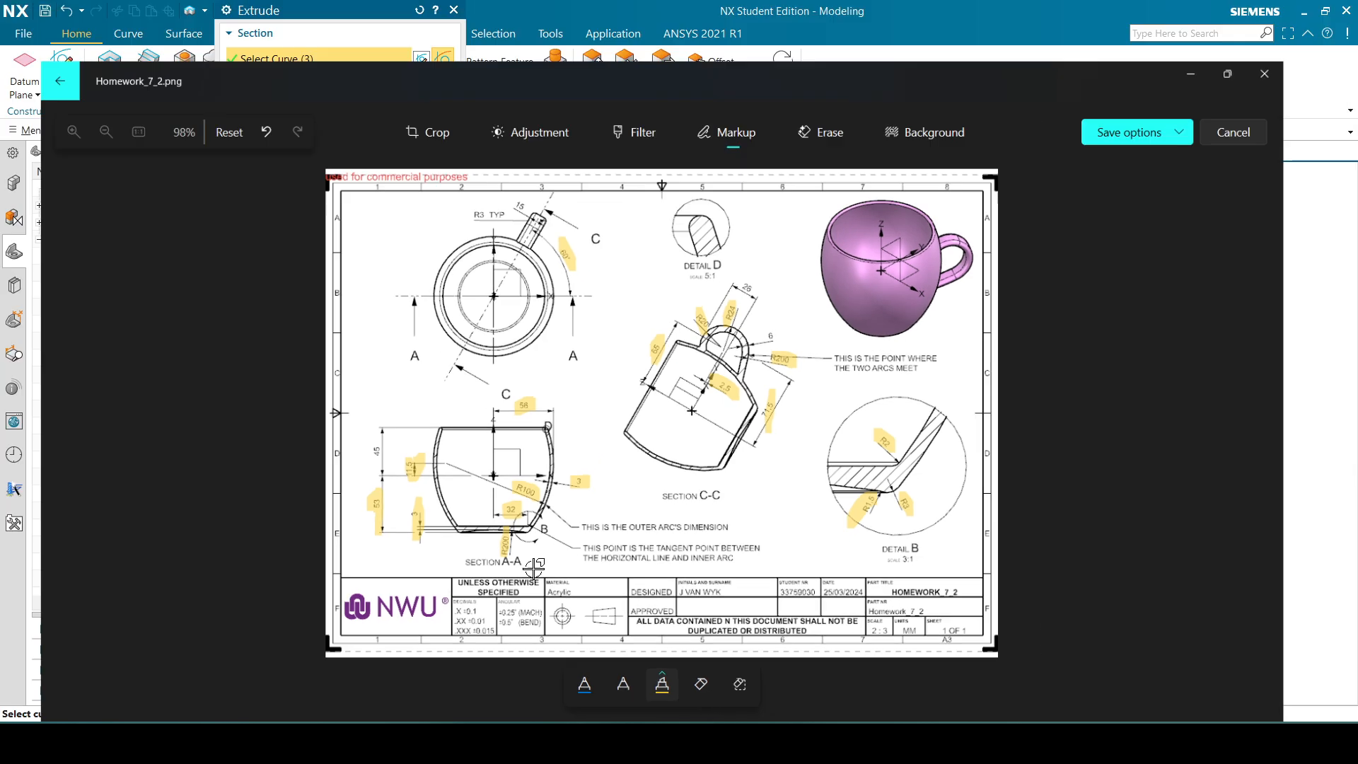
pyautogui.press('Tab')
pyautogui.write('6')
pyautogui.press('Return')
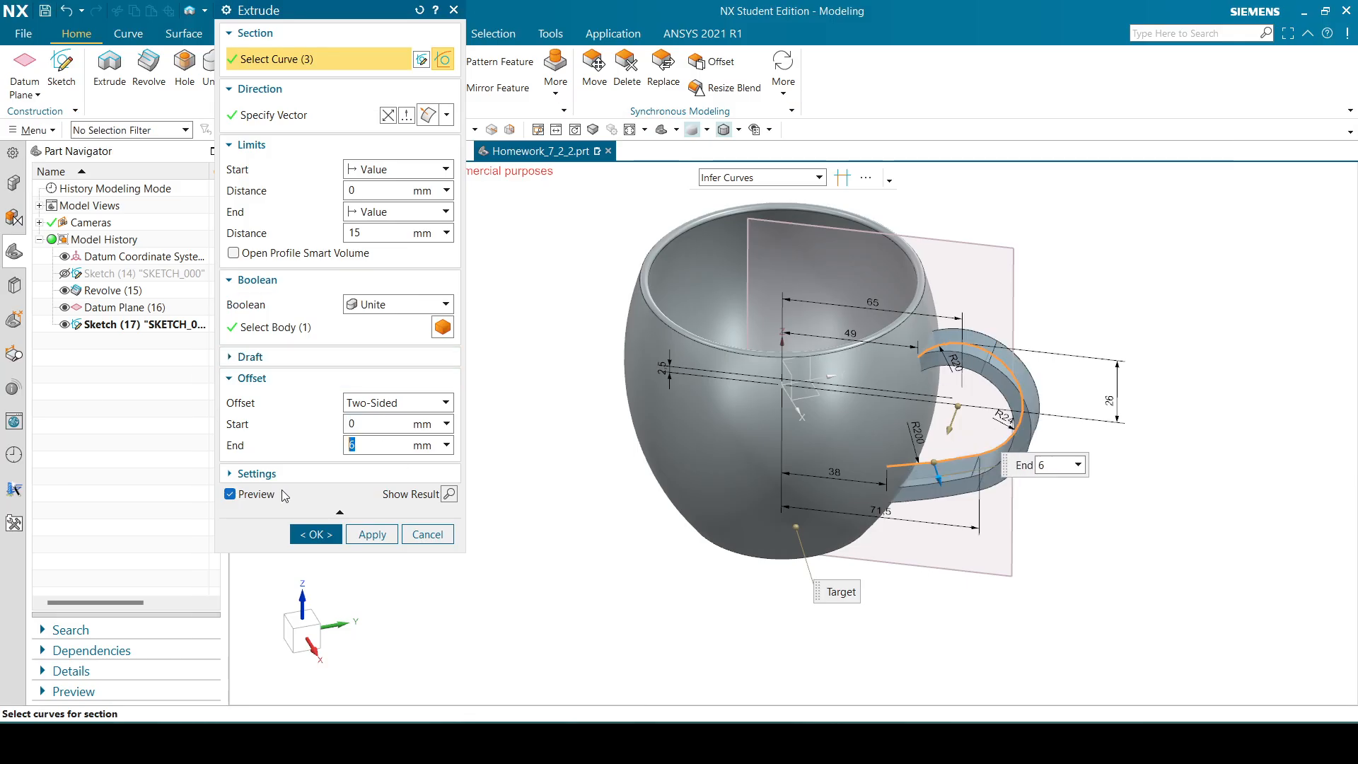
# - Set the handle offset's end to -6 mm so the thickness lies on the inner side of the curve
pyautogui.moveTo(1202, 352); pyautogui.dragTo(1209, 300, button='middle')
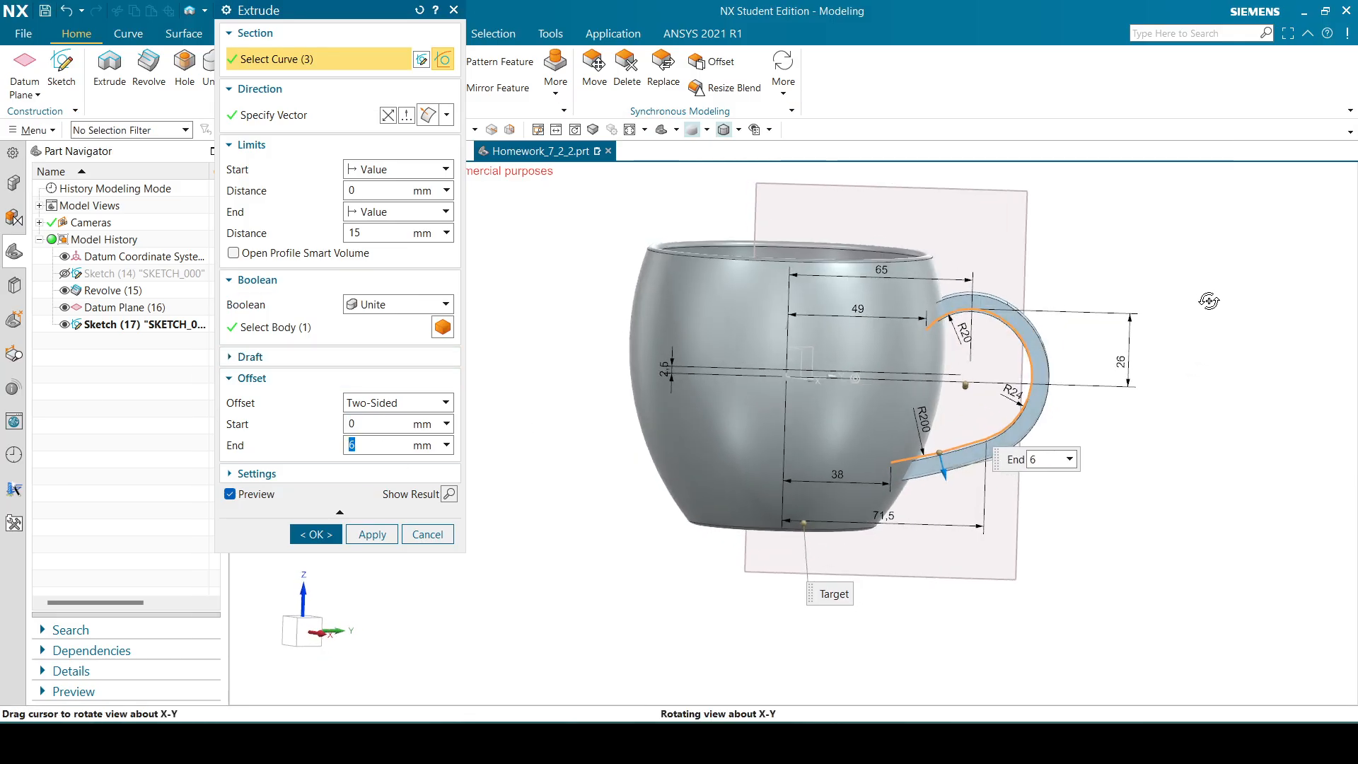
pyautogui.scroll(3, 1073, 315)
pyautogui.scroll(1, 1074, 315)
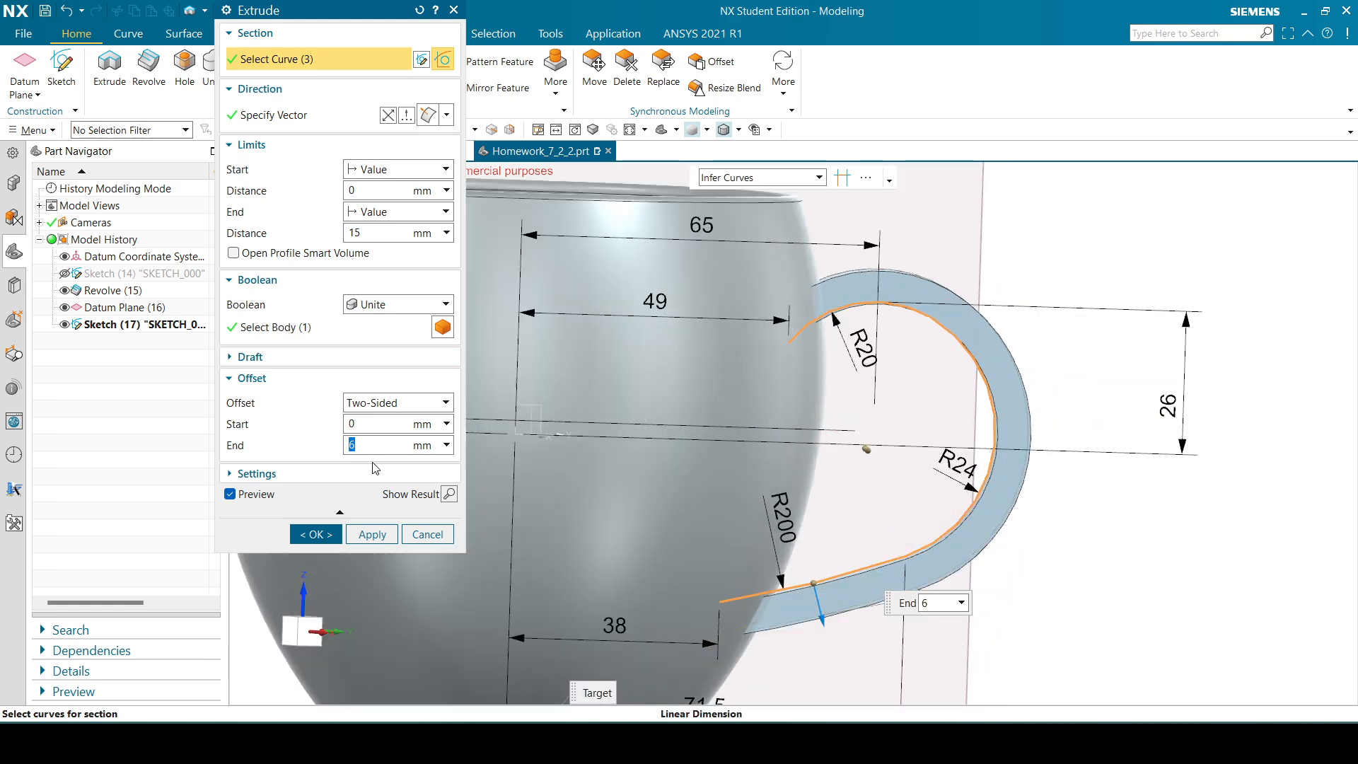
pyautogui.scroll(-2, 1125, 567)
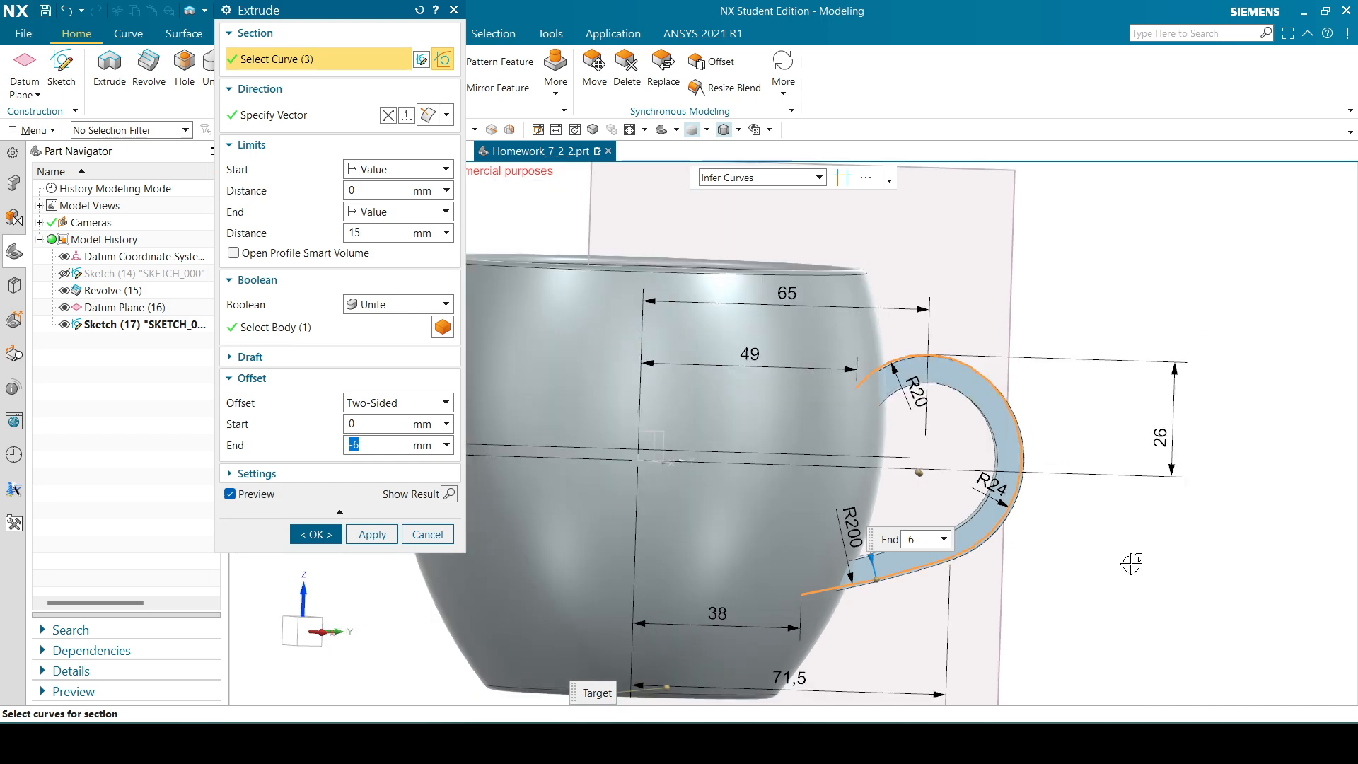
pyautogui.moveTo(1125, 567); pyautogui.dragTo(1107, 603, button='middle')
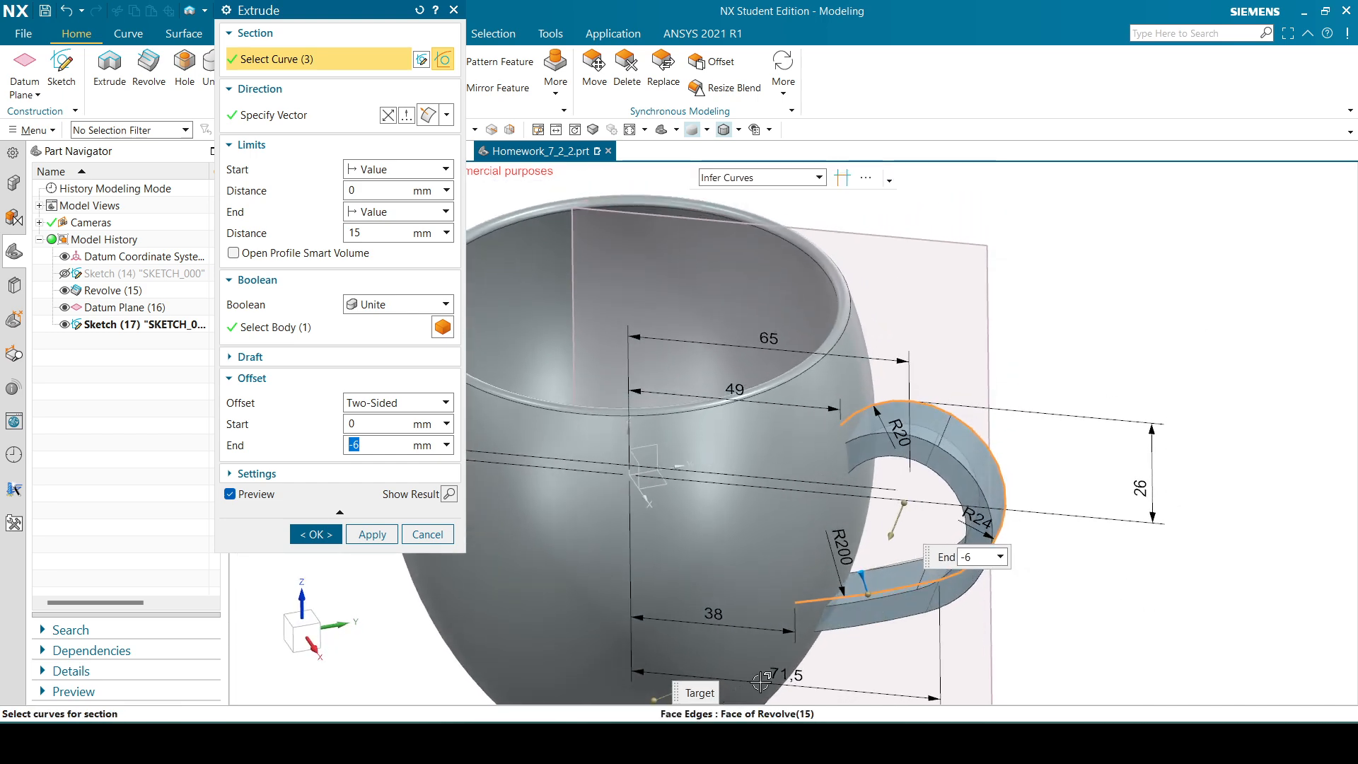
# - Check the reference drawing and make the handle extrusion's limits symmetric with a 15 mm width
pyautogui.hotkey('alt', 'Tab')
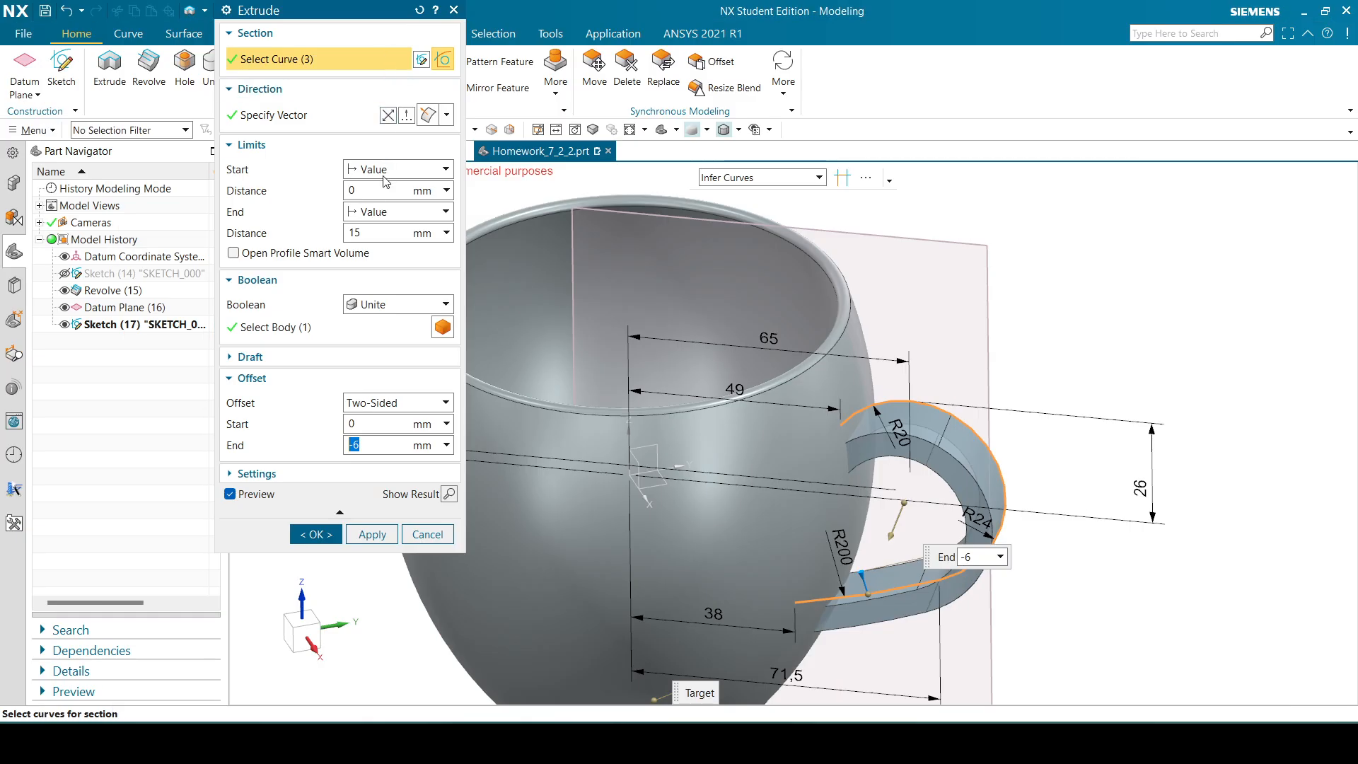
pyautogui.click(383, 175)
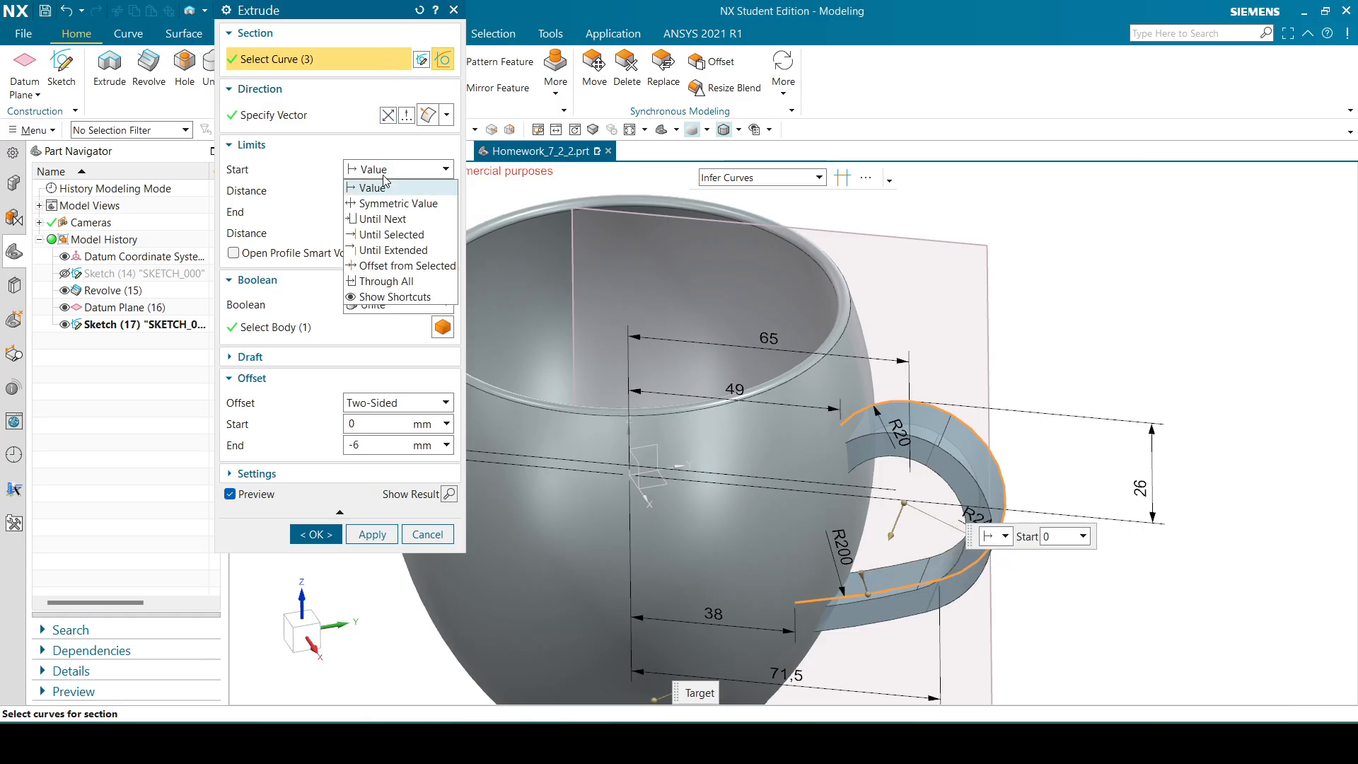
pyautogui.click(387, 196)
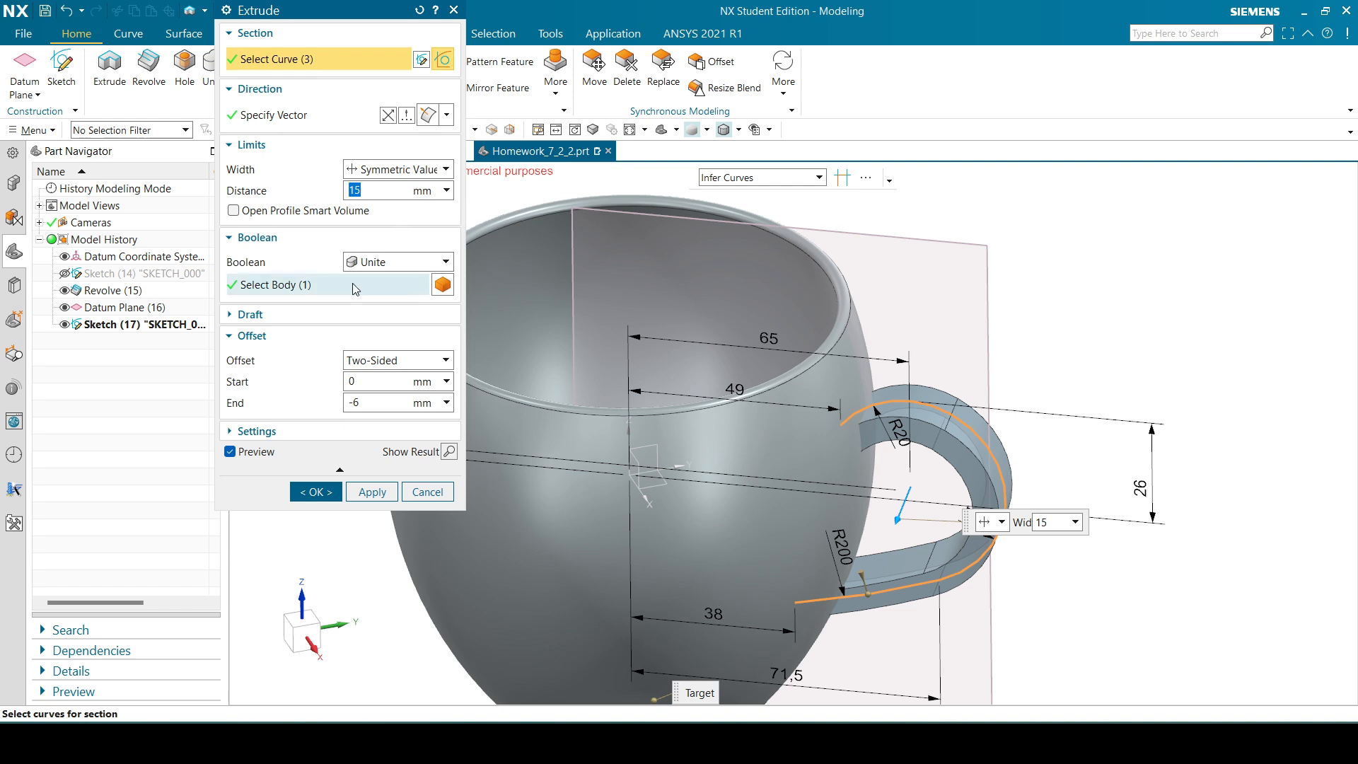
# - Set the extrusion's Boolean to None and create the handle as a separate body
pyautogui.click(390, 262)
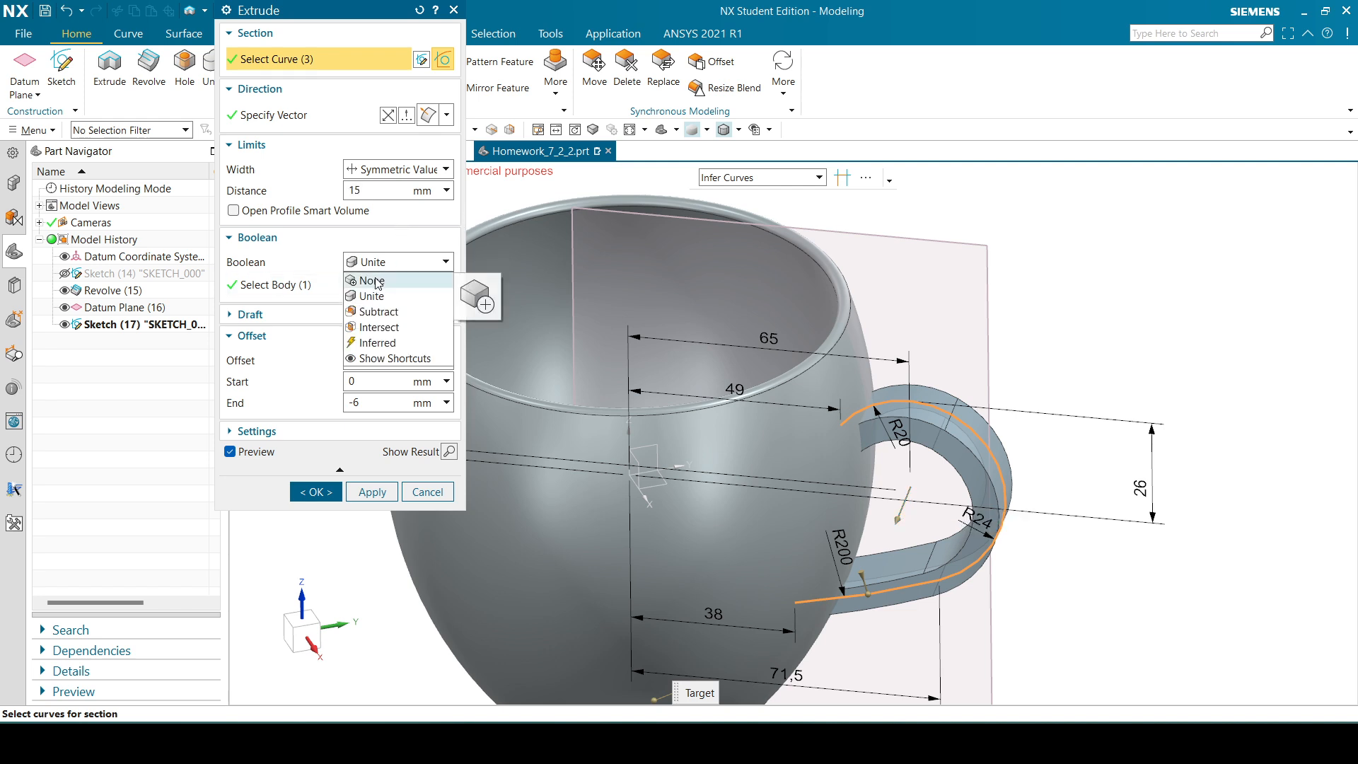
pyautogui.click(397, 278)
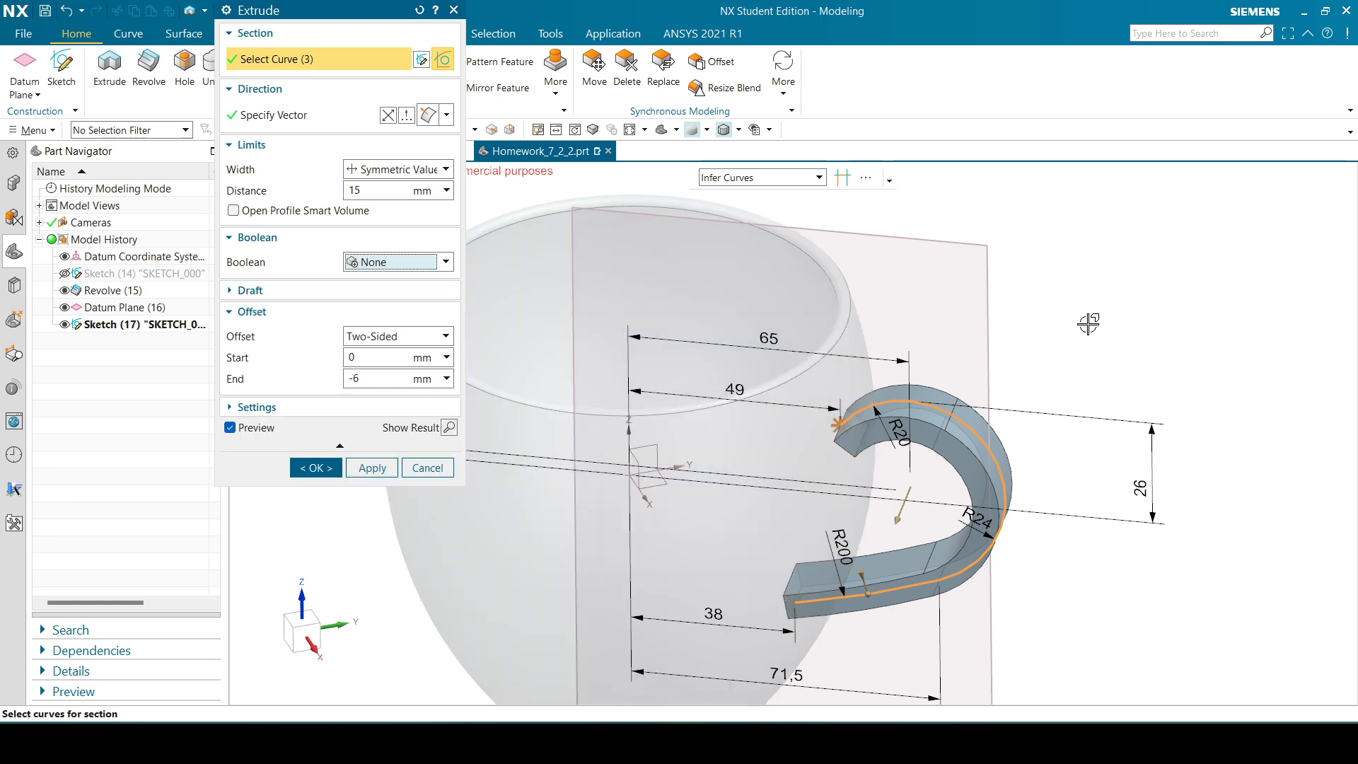
pyautogui.moveTo(1082, 322); pyautogui.dragTo(1101, 359, button='middle')
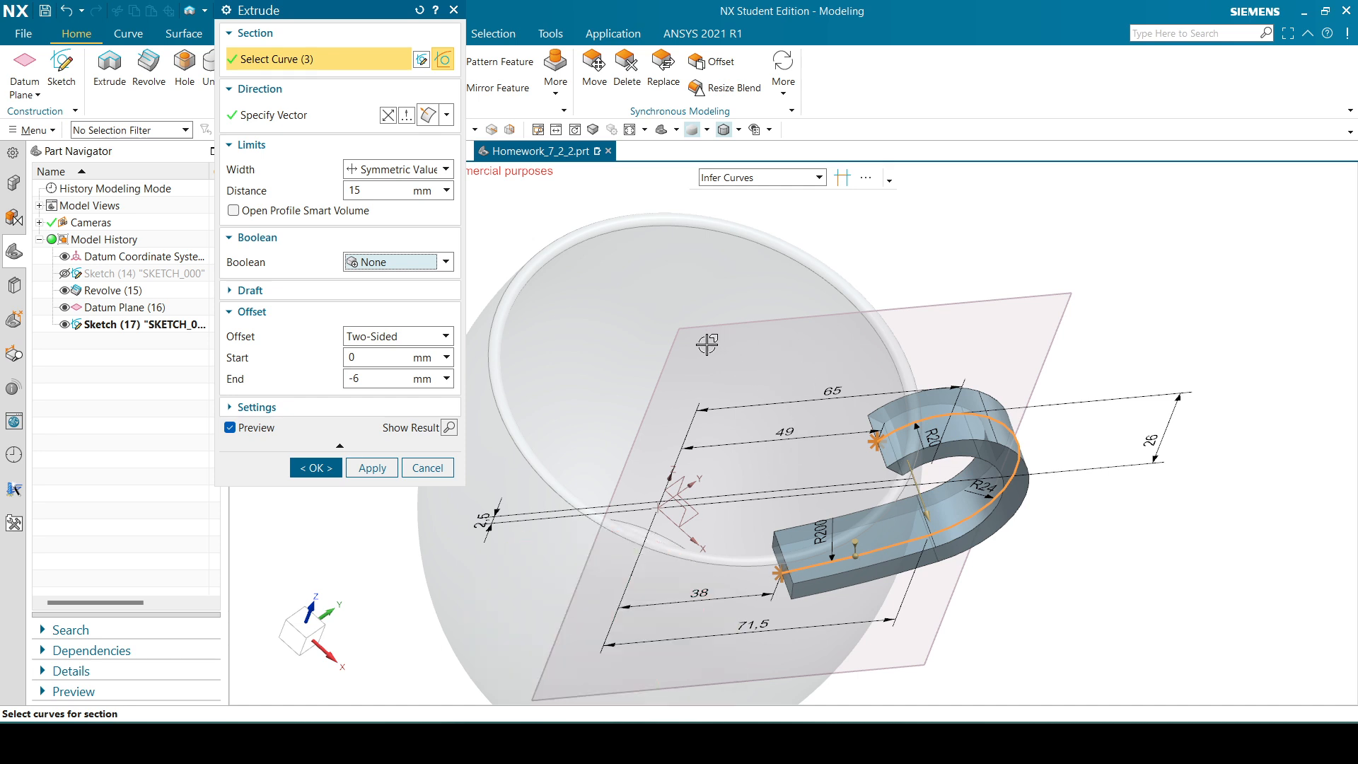
pyautogui.click(316, 468)
pyautogui.moveTo(1146, 415)
pyautogui.mouseDown(button='middle')
pyautogui.moveTo(1096, 432)
pyautogui.moveTo(1125, 406)
pyautogui.moveTo(1131, 418)
pyautogui.mouseUp(button='middle')
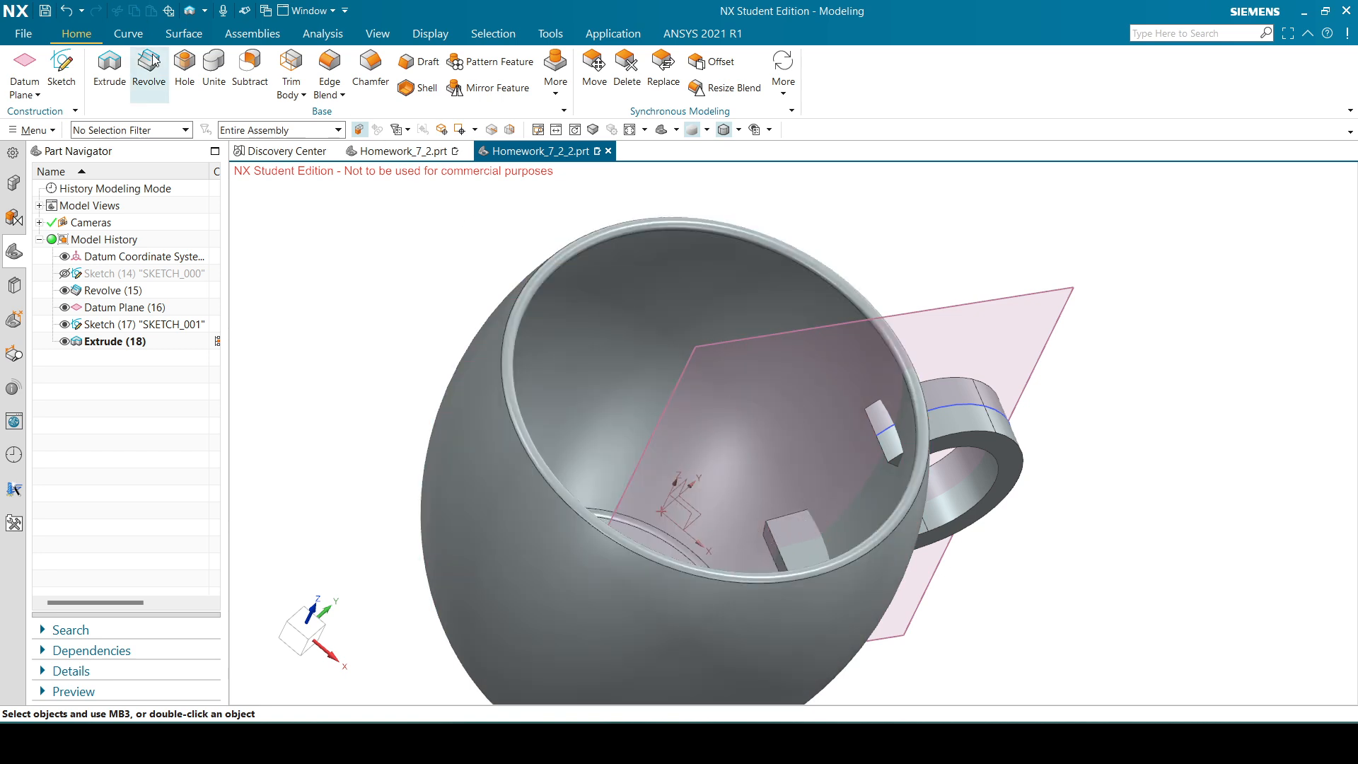
# - Trim the handle body with the mug's inner wall face as the tool, removing the ends that protrude into the cup
pyautogui.click(291, 70)
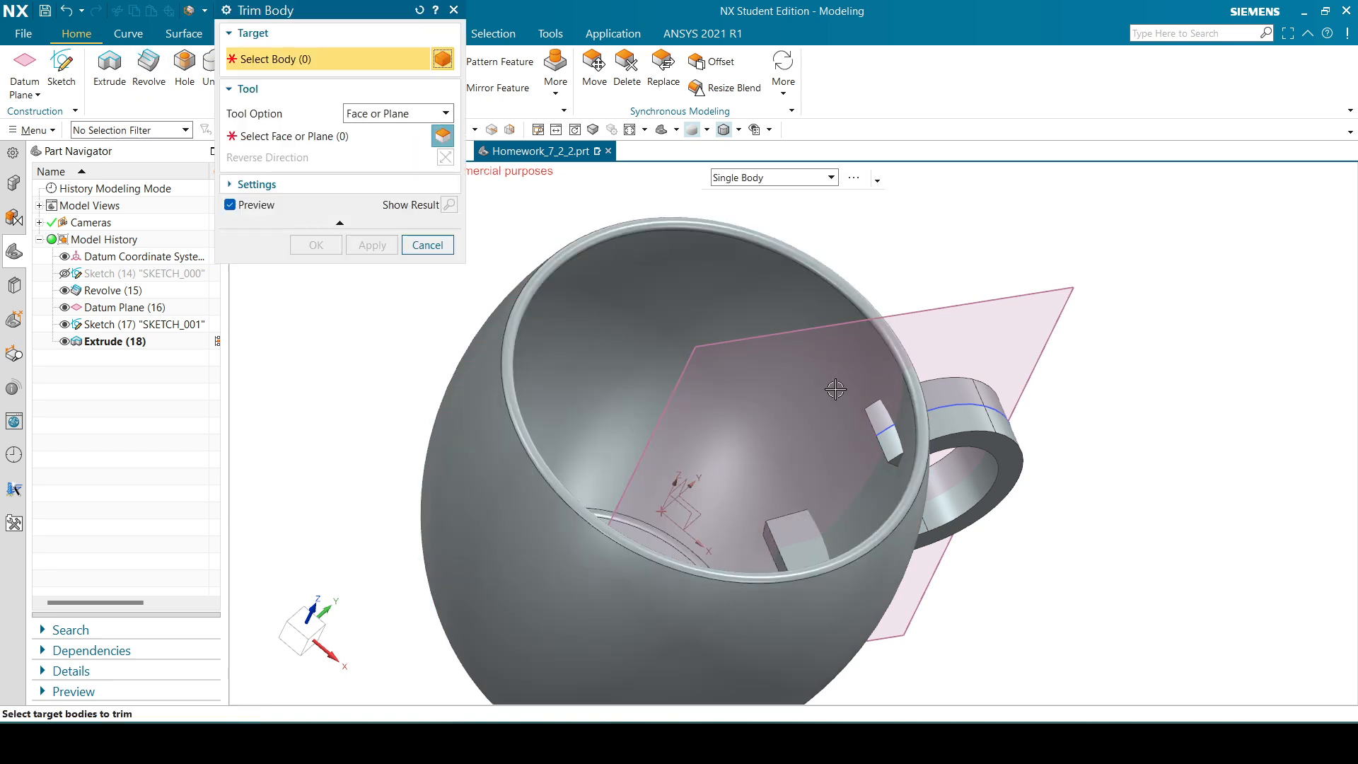
pyautogui.click(966, 416)
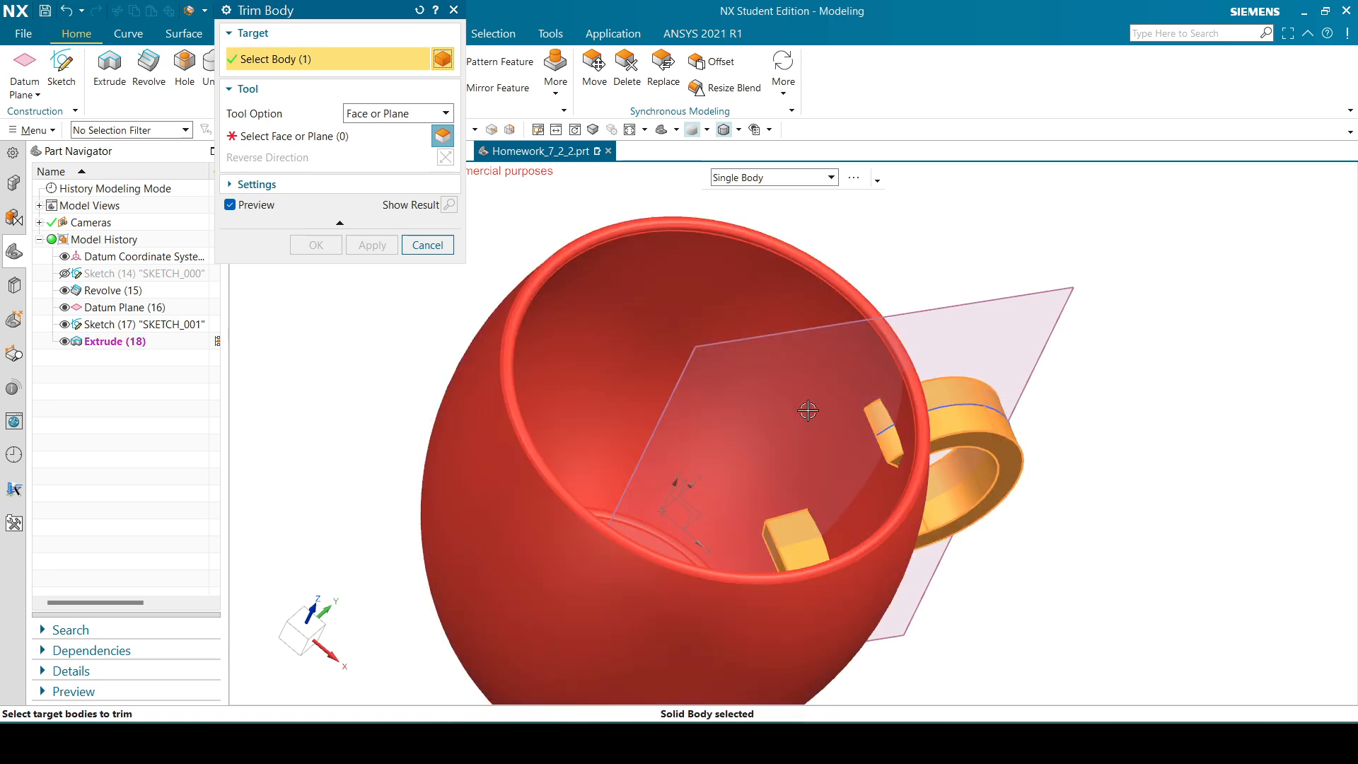
pyautogui.click(375, 112)
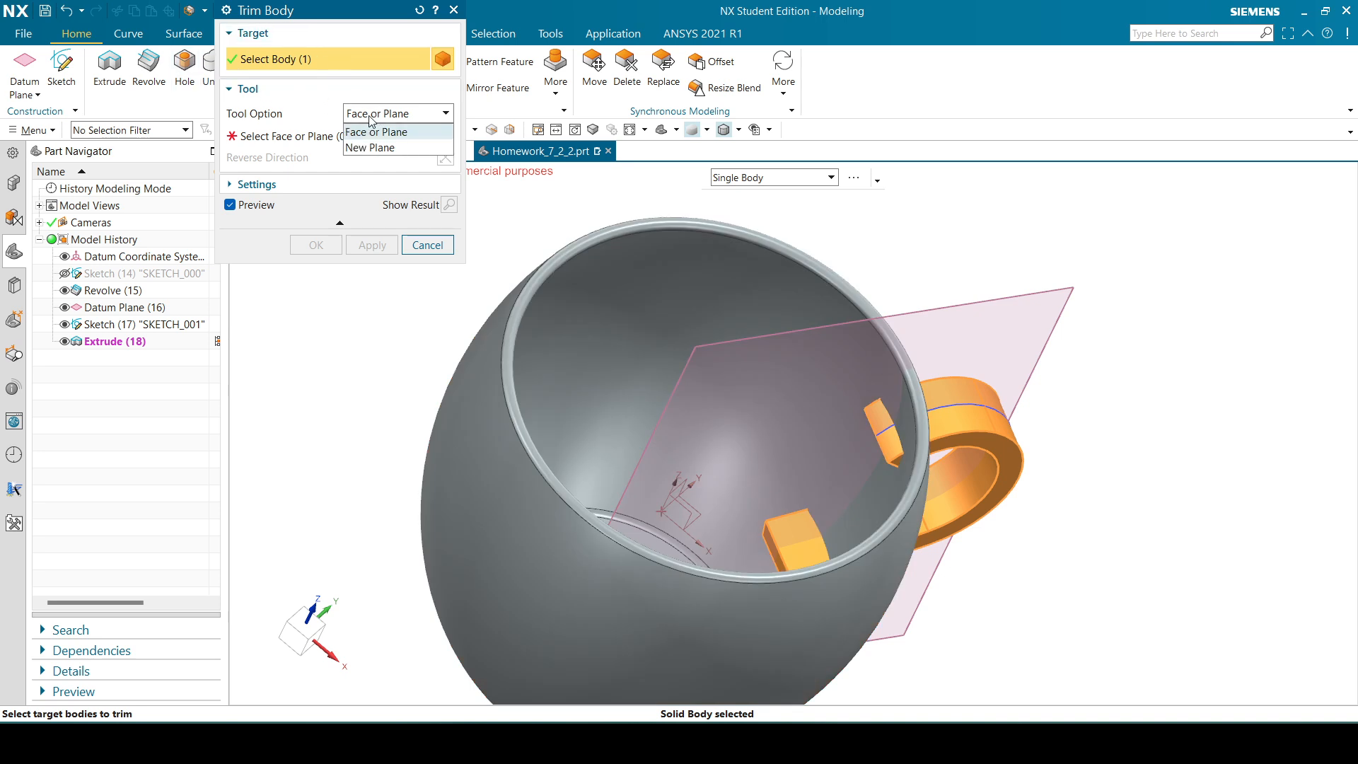
pyautogui.click(375, 133)
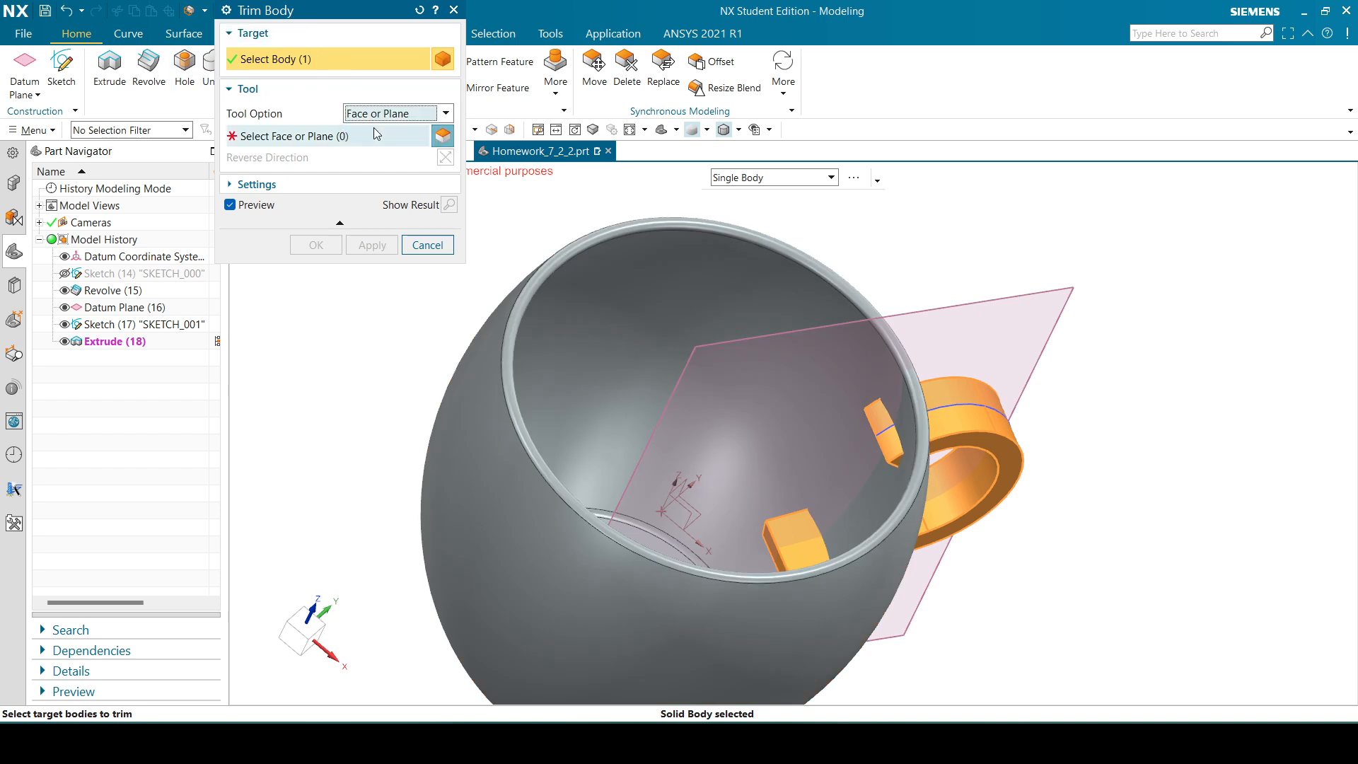
pyautogui.click(736, 181)
pyautogui.click(736, 181)
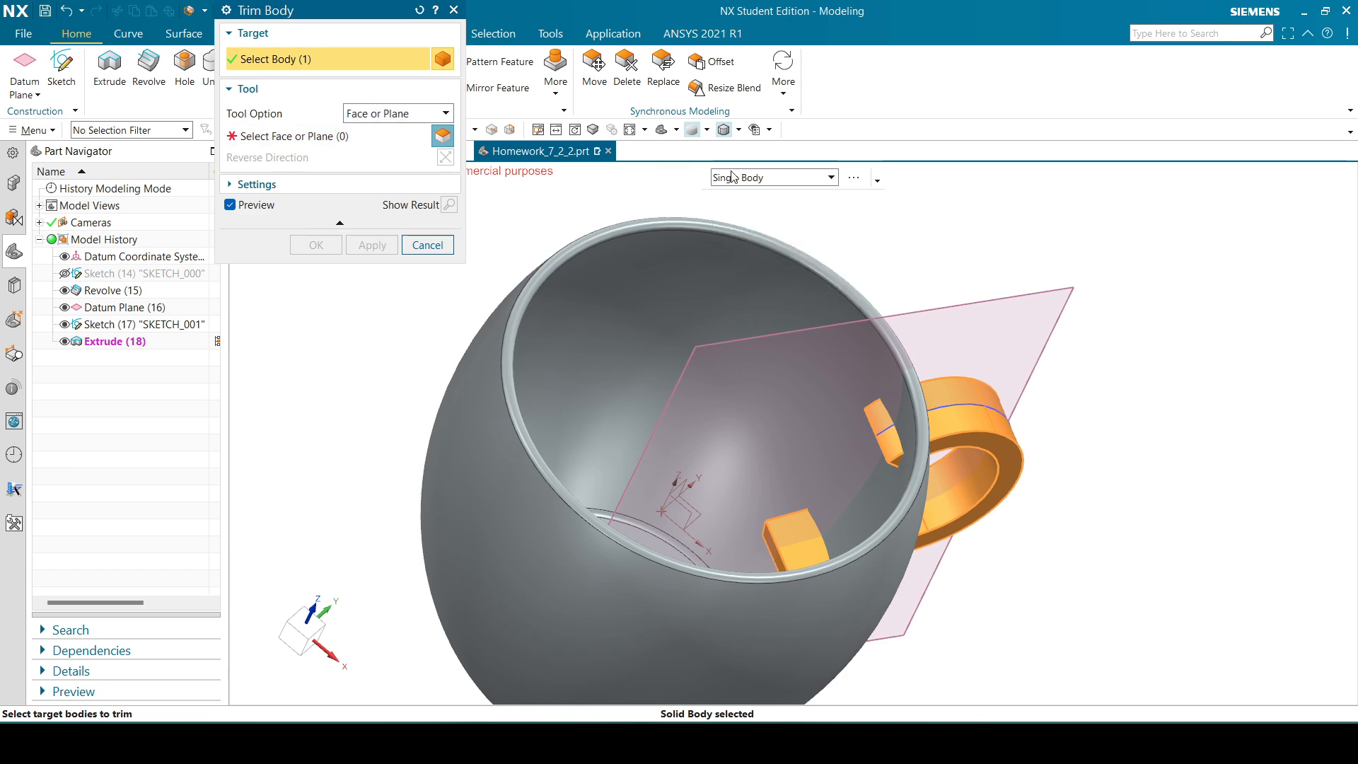
pyautogui.click(276, 134)
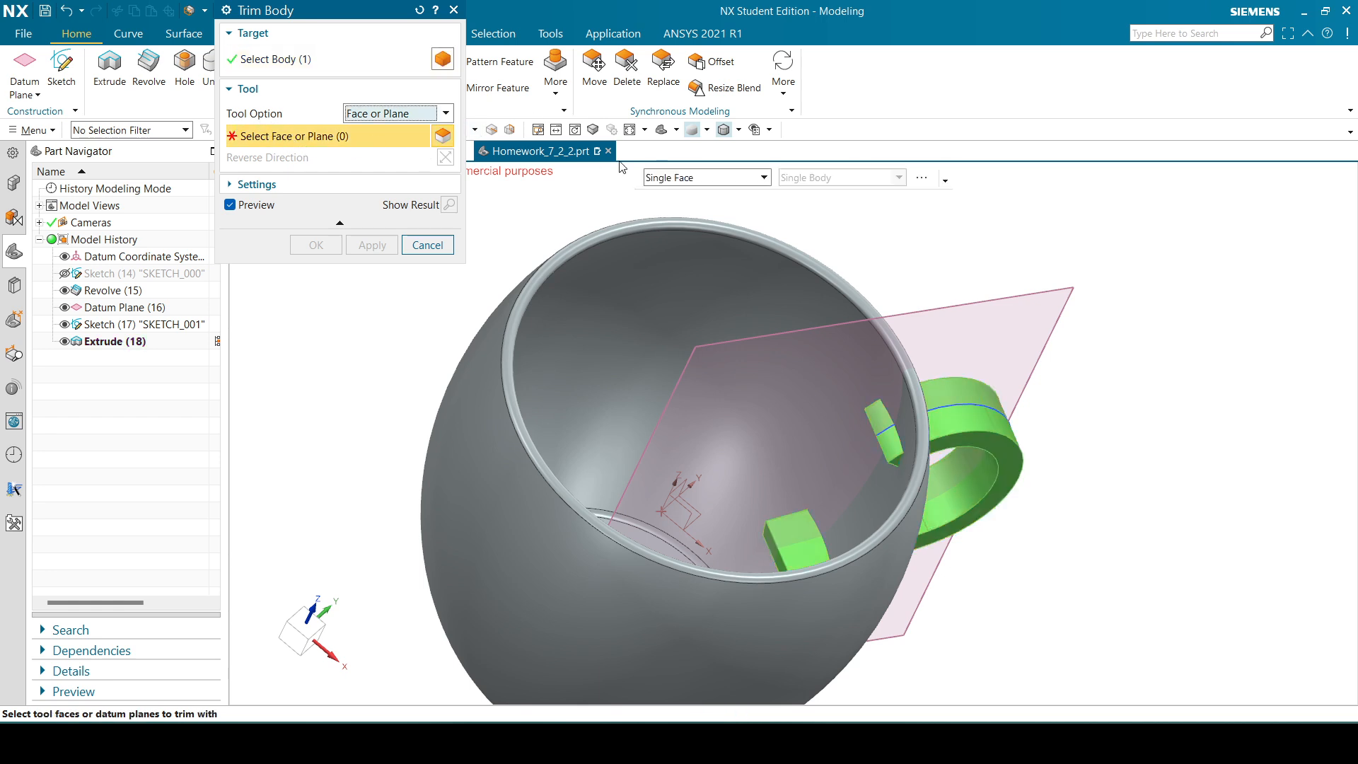
pyautogui.click(673, 184)
pyautogui.click(676, 212)
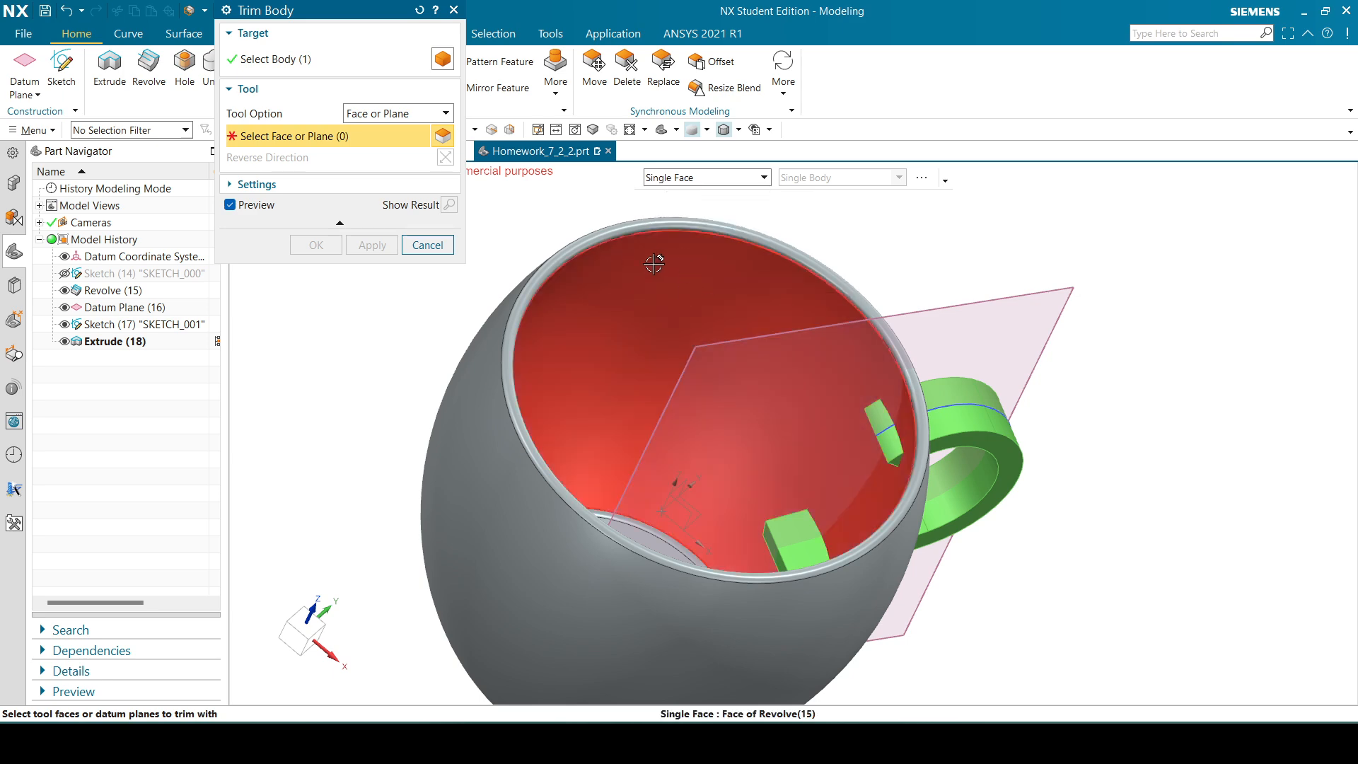
pyautogui.click(723, 280)
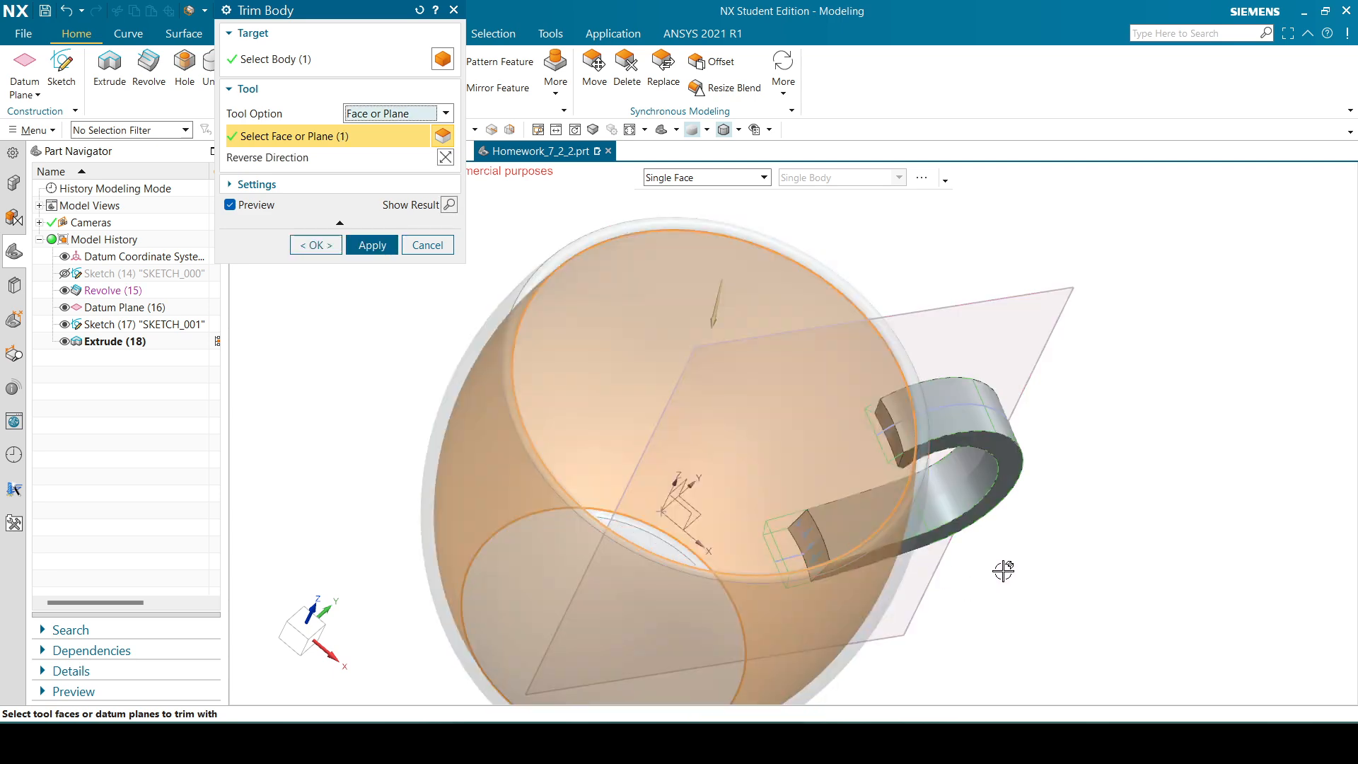
pyautogui.moveTo(1000, 567); pyautogui.dragTo(928, 461, button='middle')
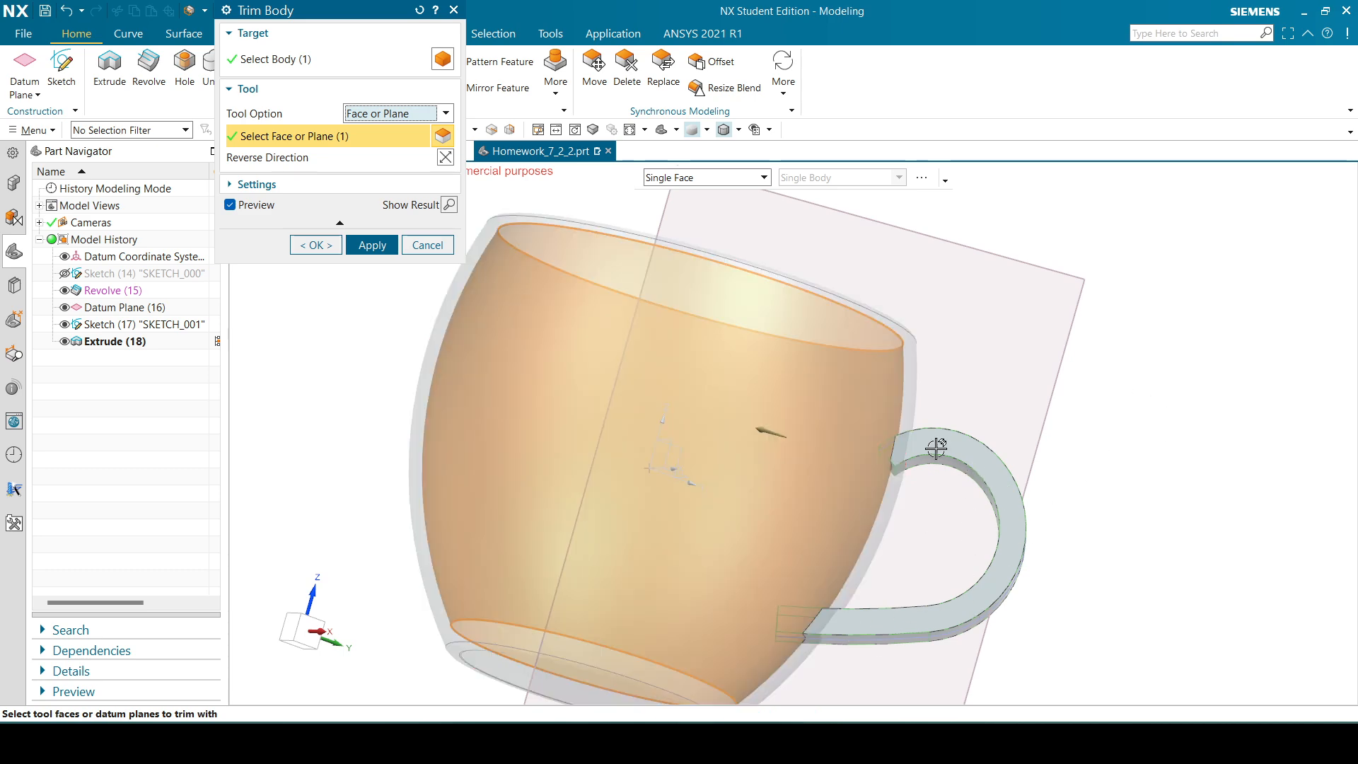
pyautogui.click(371, 245)
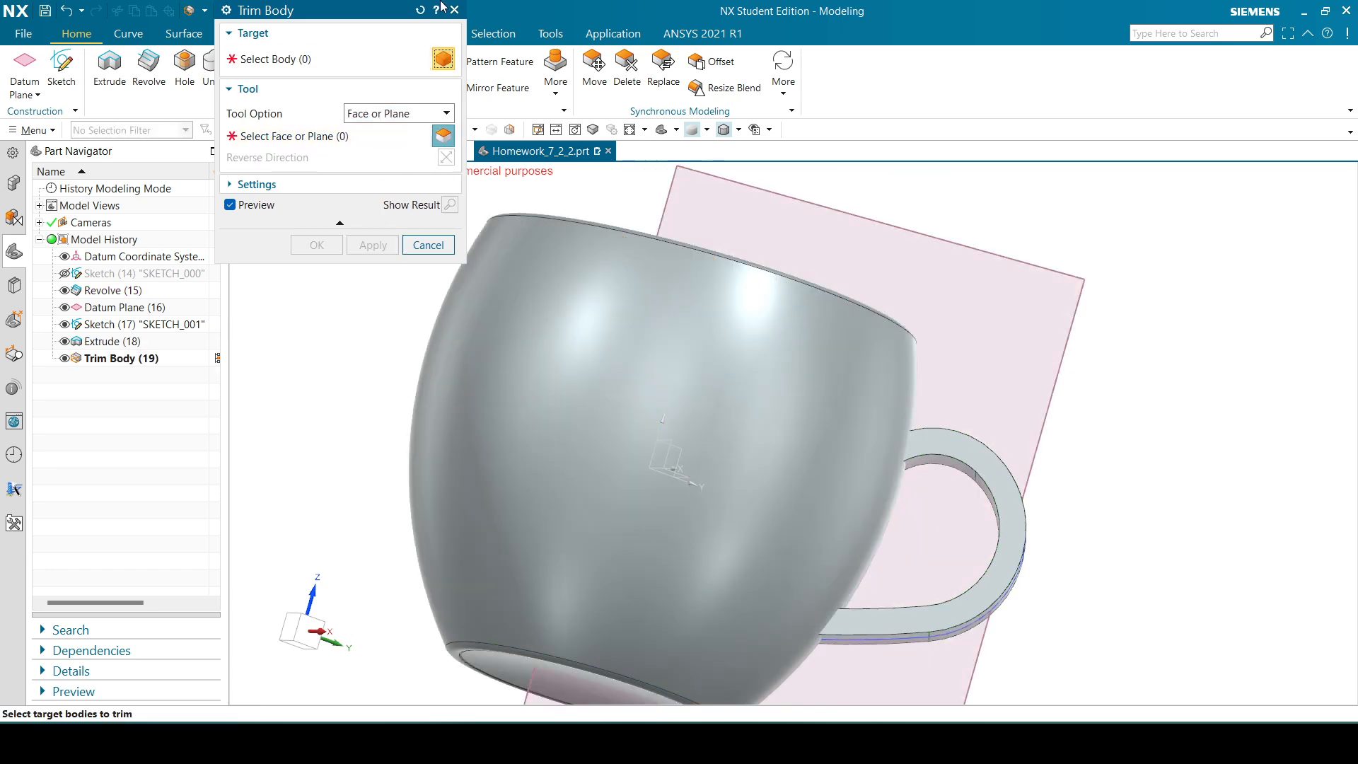
pyautogui.click(456, 12)
# - Unite the bodies with the handle as the target and the mug body as the tool
pyautogui.moveTo(413, 228); pyautogui.dragTo(393, 291, button='middle')
pyautogui.click(213, 67)
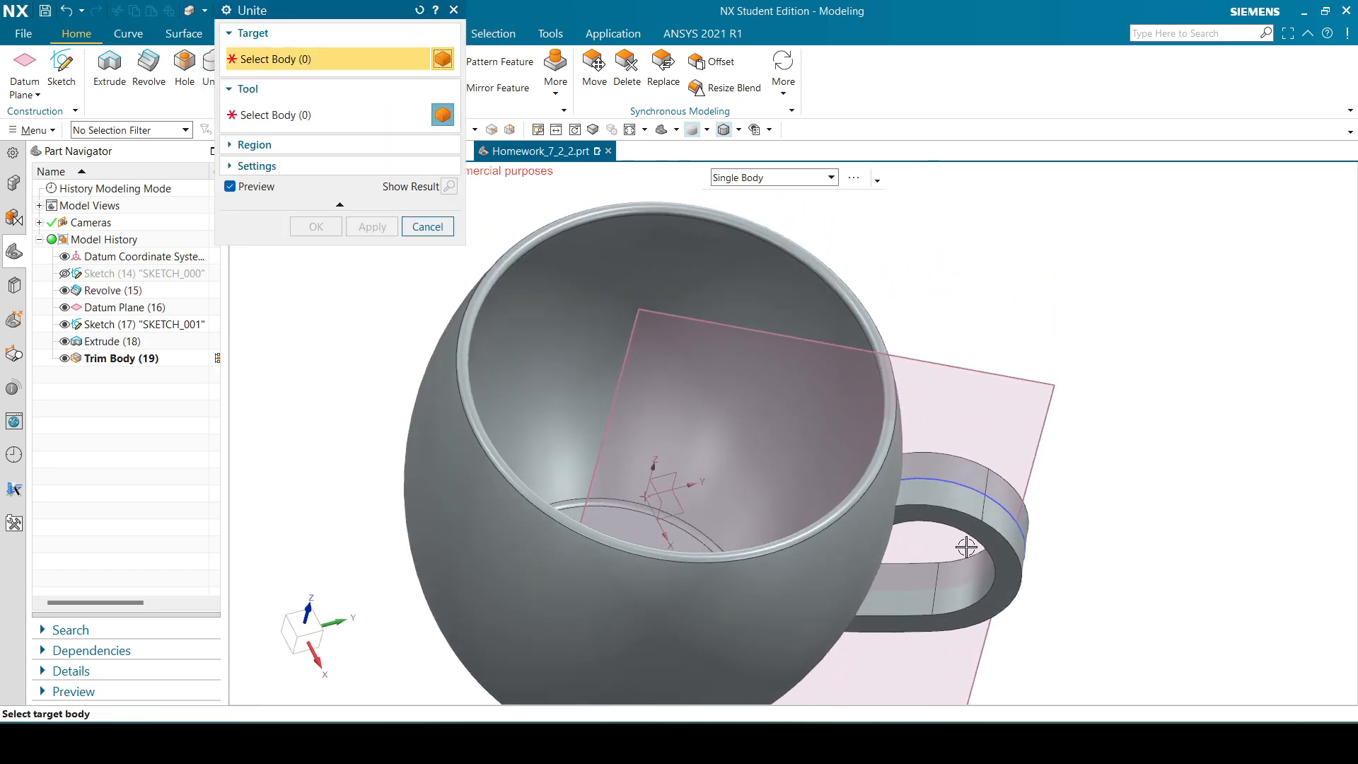
pyautogui.click(959, 529)
pyautogui.click(764, 258)
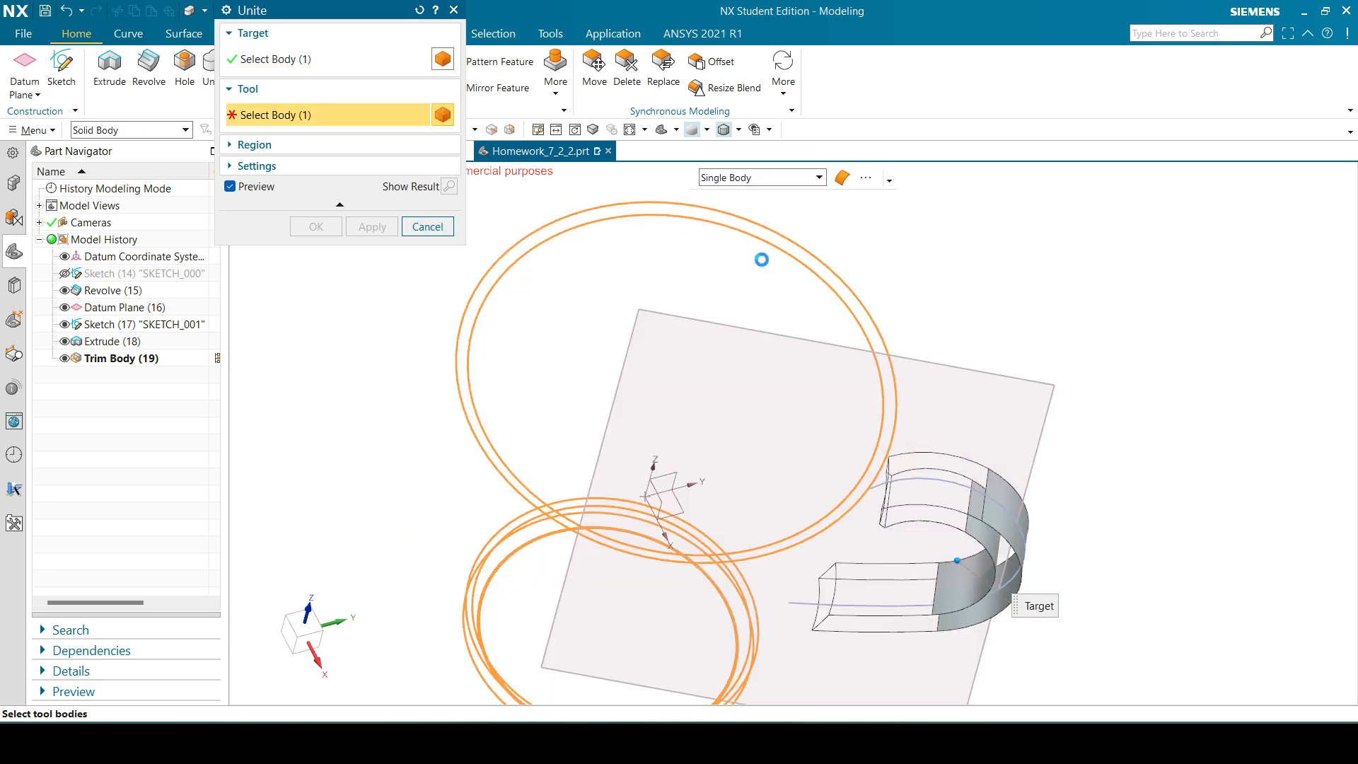
pyautogui.click(365, 227)
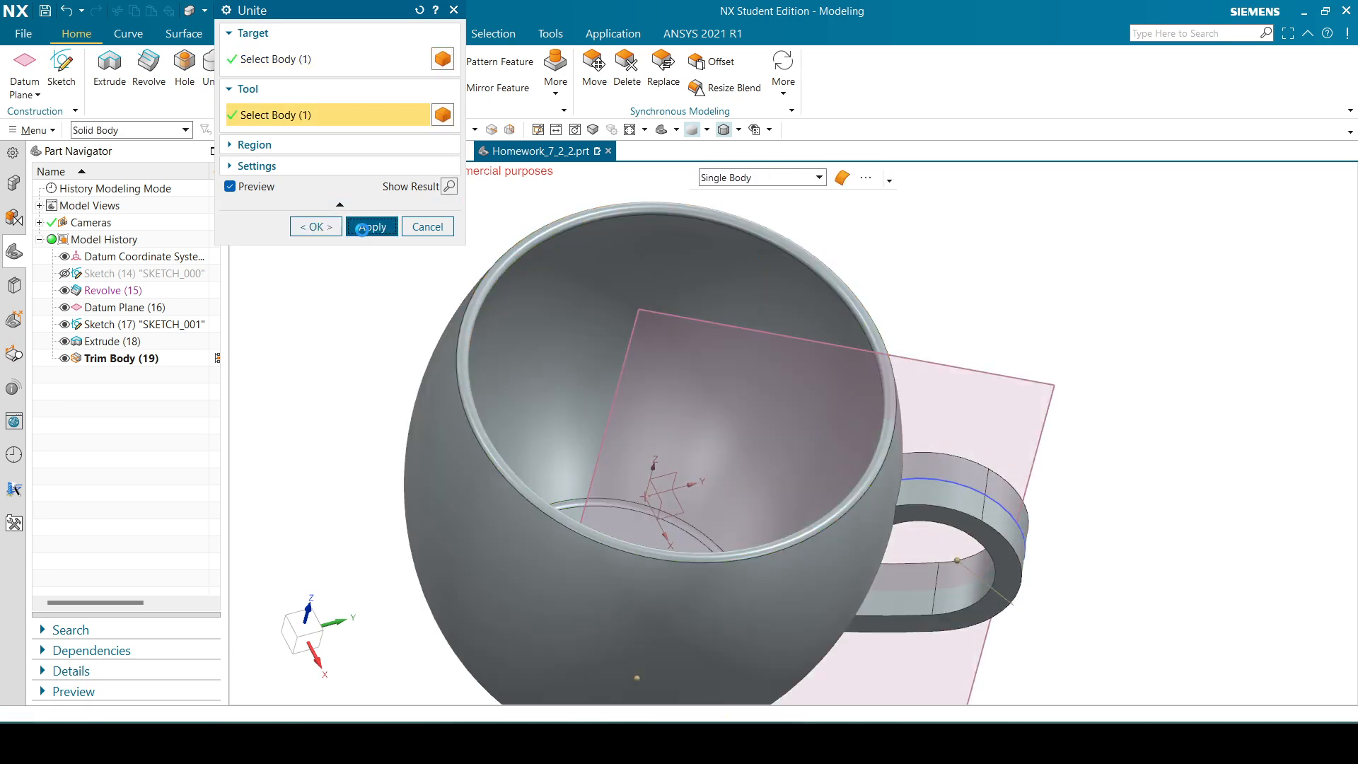
# - Finish uniting the bodies and hide the handle sketch and the datum plane
pyautogui.click(454, 10)
pyautogui.scroll(-2, 1104, 341)
pyautogui.moveTo(1104, 340); pyautogui.dragTo(1121, 269, button='middle')
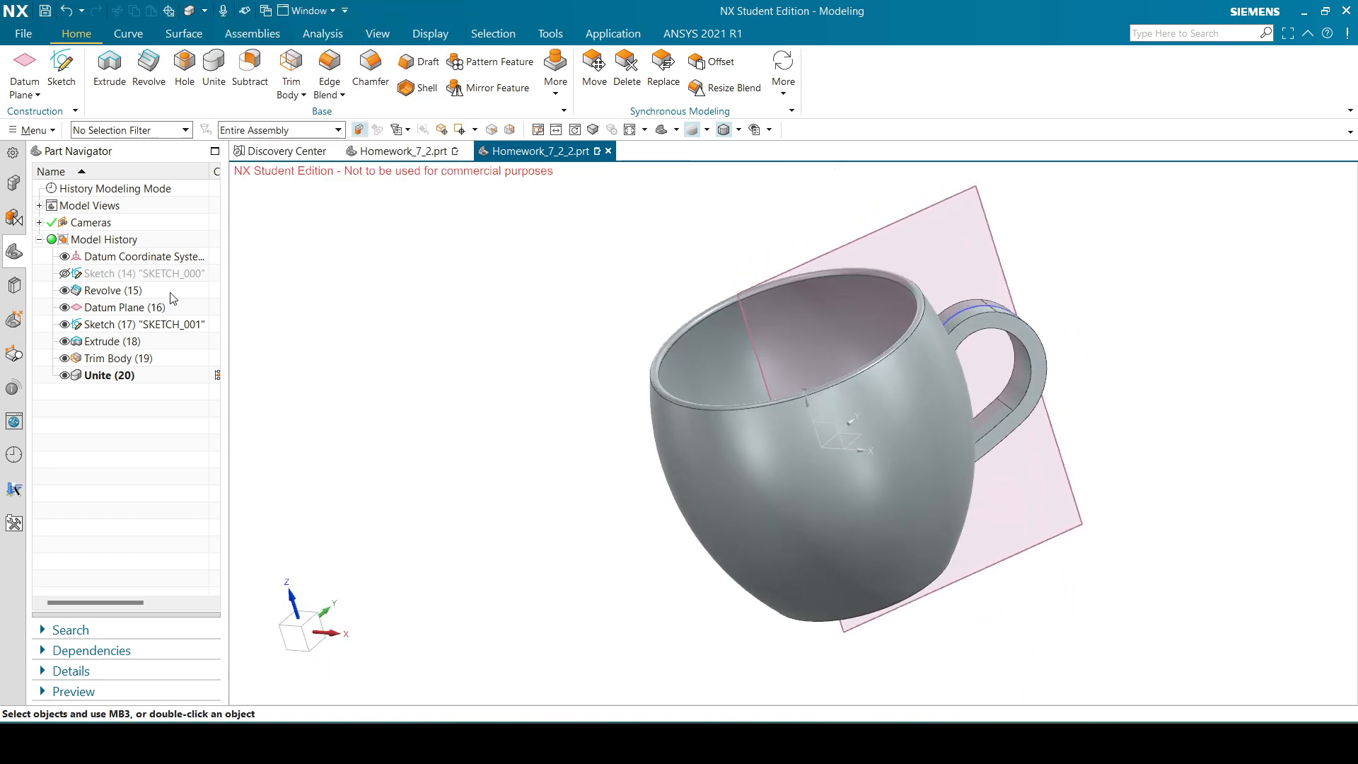
pyautogui.click(65, 324)
pyautogui.click(64, 307)
pyautogui.moveTo(512, 282)
pyautogui.mouseDown(button='middle')
pyautogui.moveTo(519, 331)
pyautogui.moveTo(533, 309)
pyautogui.moveTo(522, 305)
pyautogui.mouseUp(button='middle')
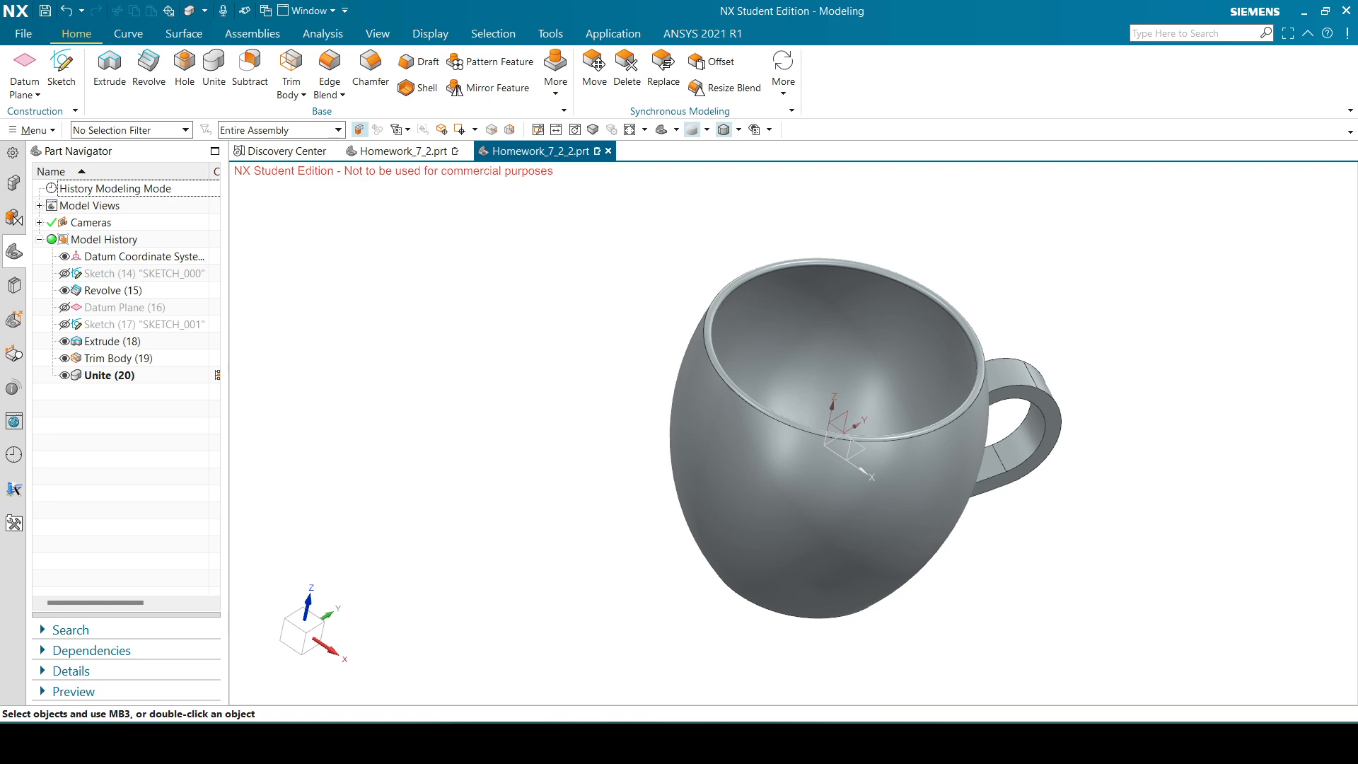
# - Check the reference drawing and round the handle's four long tangent edge chains with a 3 mm Edge Blend
pyautogui.moveTo(693, 743)
pyautogui.click(683, 700)
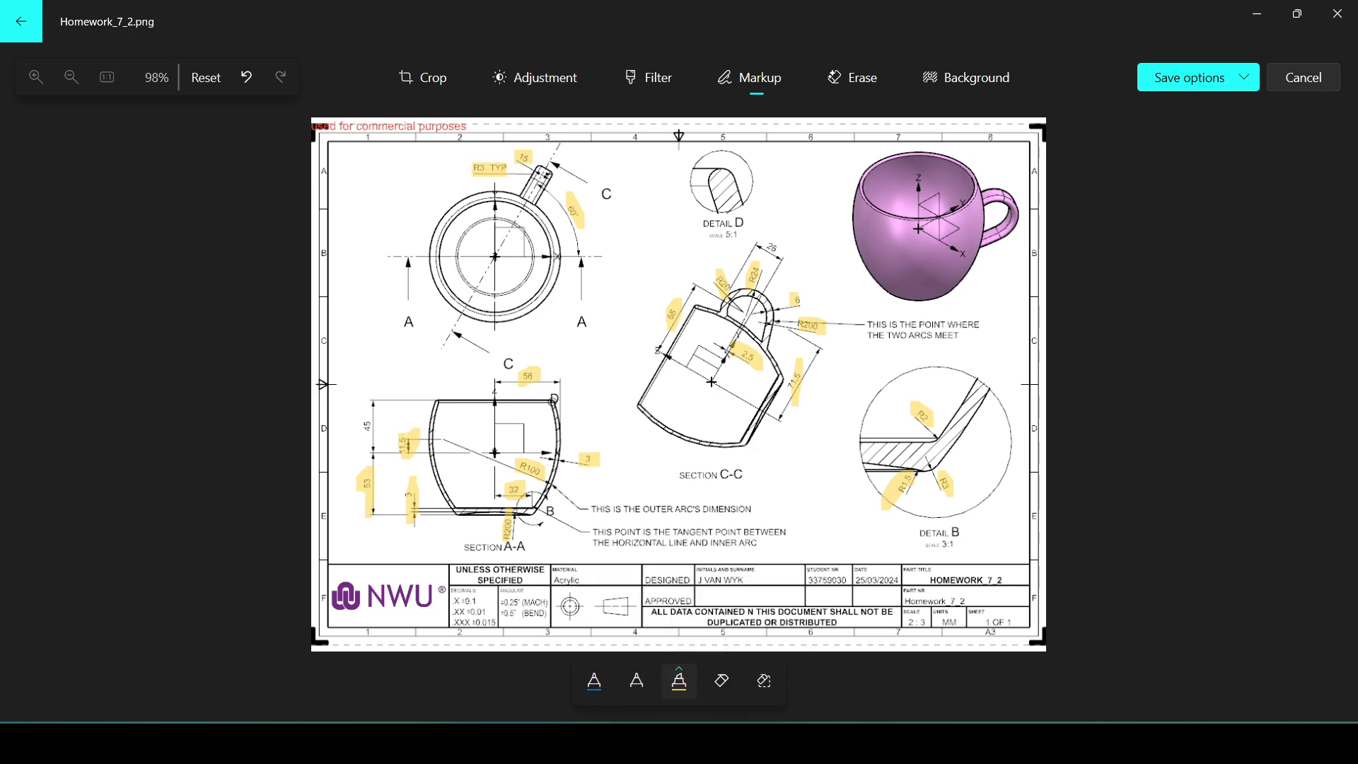
pyautogui.click(707, 744)
pyautogui.click(335, 61)
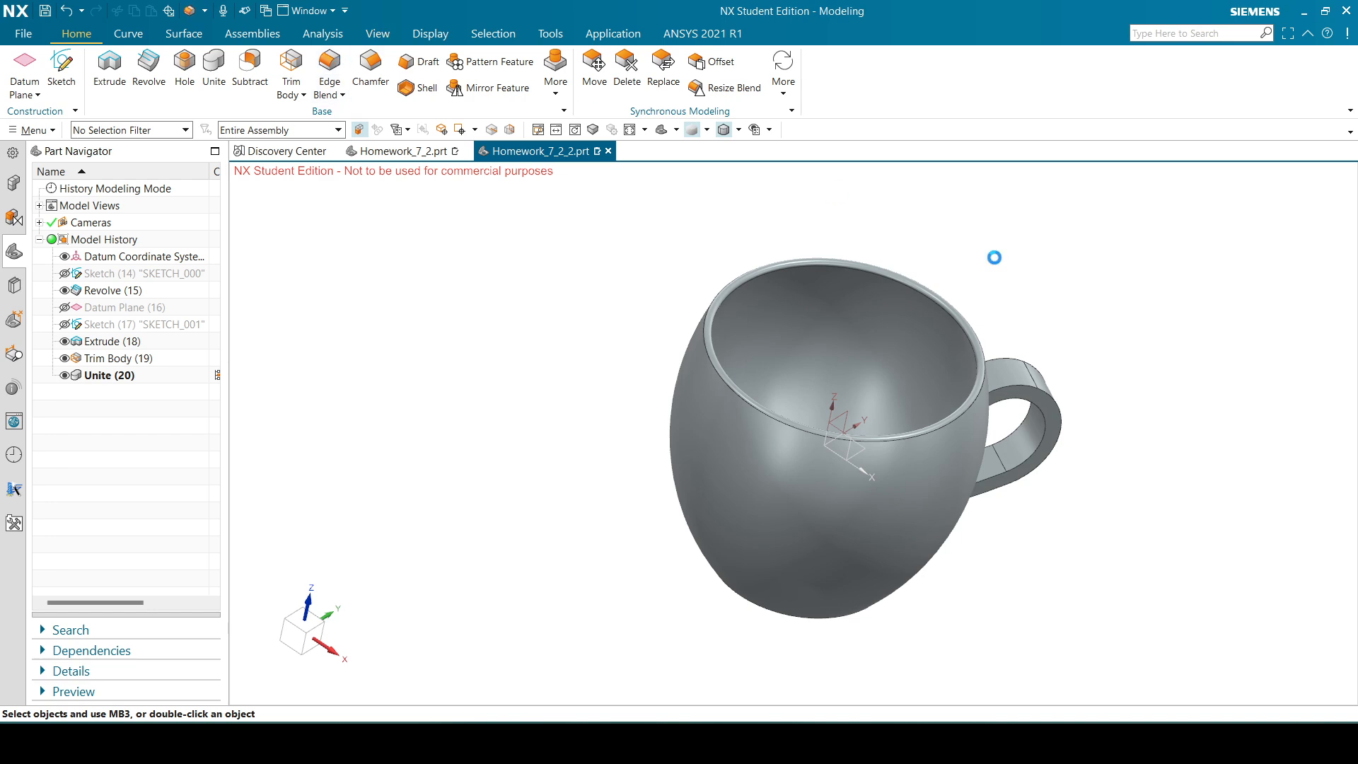
pyautogui.scroll(5, 1025, 389)
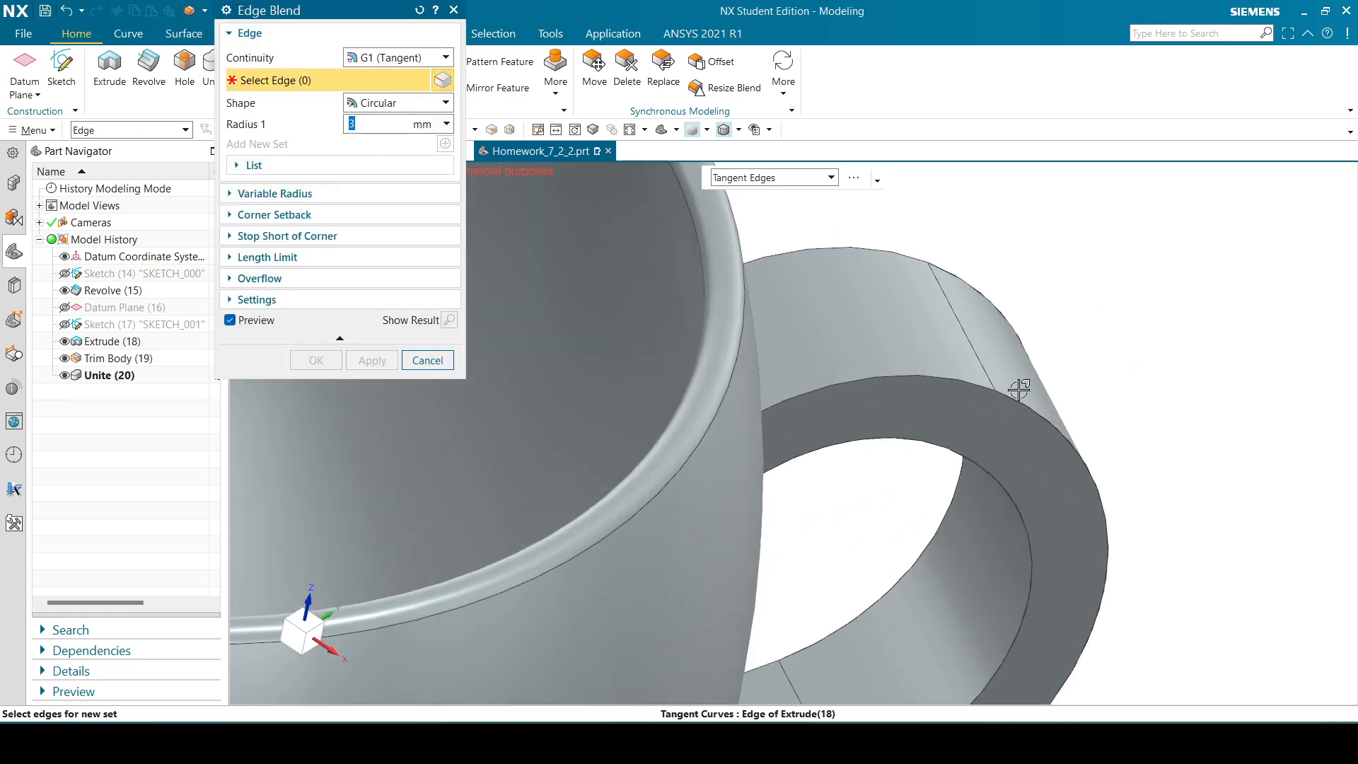
pyautogui.click(1019, 389)
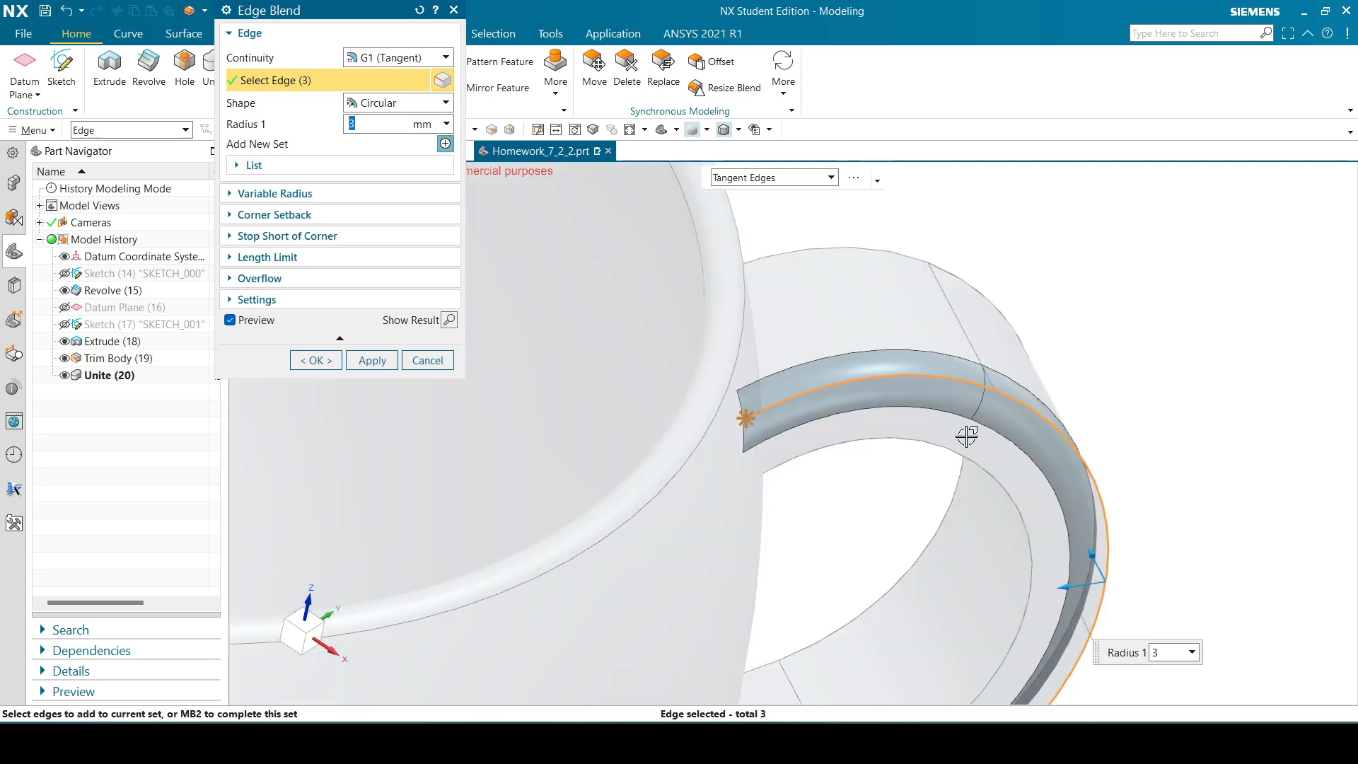
pyautogui.click(888, 248)
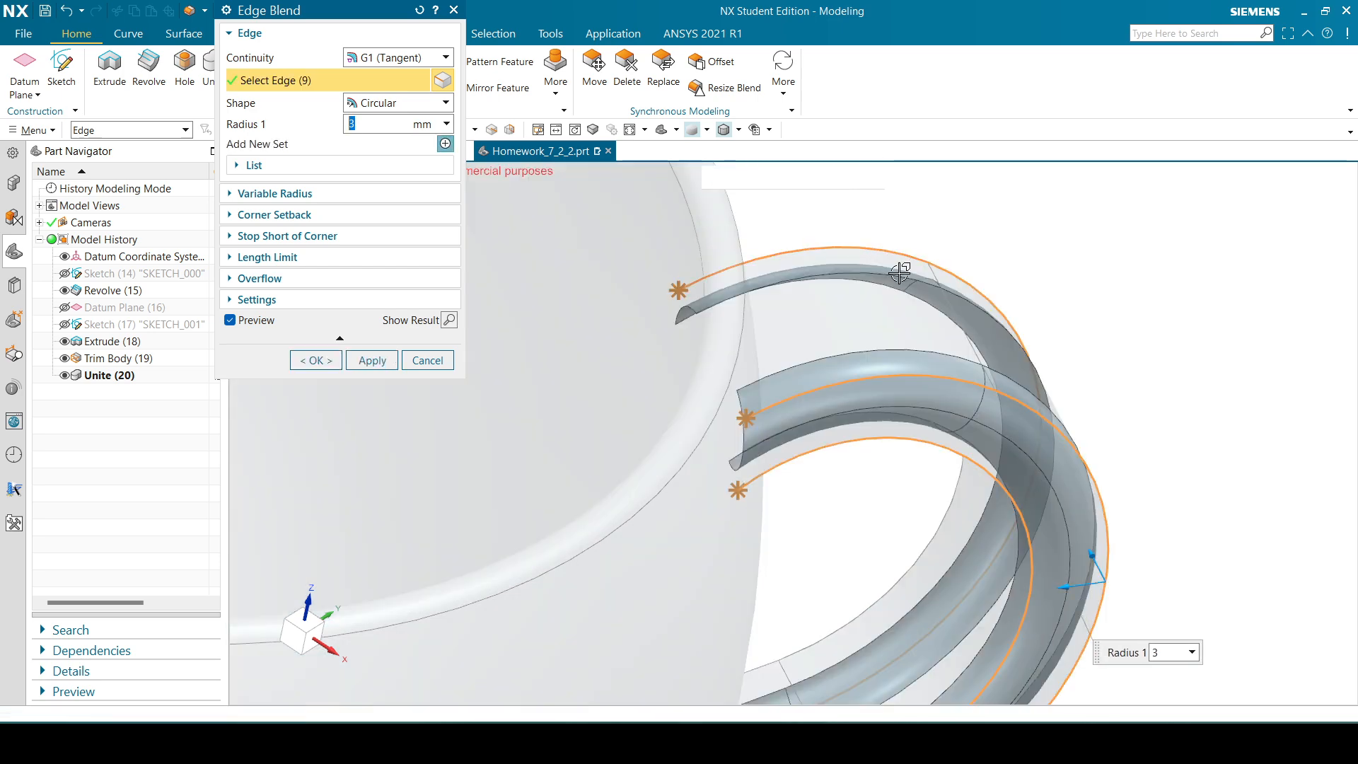
pyautogui.click(939, 519)
pyautogui.scroll(-5, 940, 519)
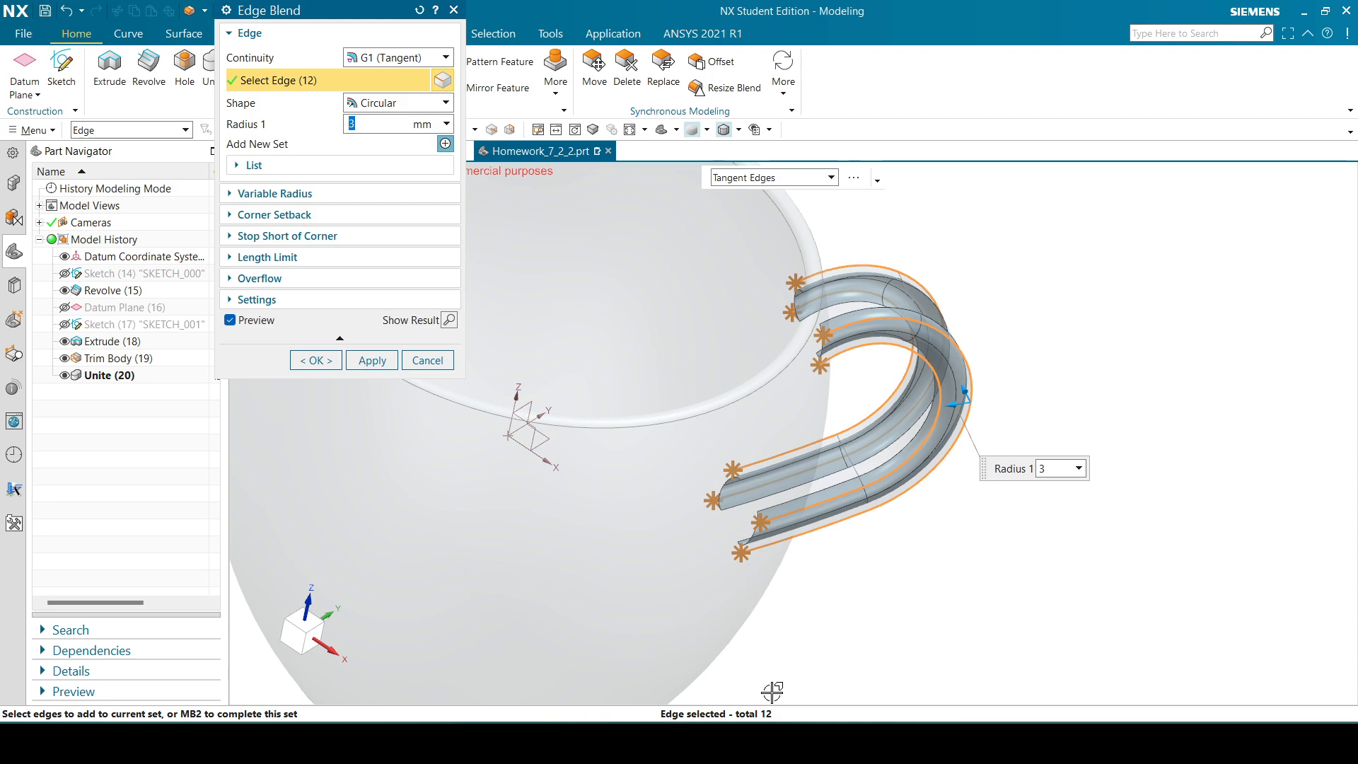
pyautogui.hotkey('alt', 'Tab')
pyautogui.hotkey('alt', 'Tab')
pyautogui.click(316, 360)
pyautogui.moveTo(1061, 267); pyautogui.dragTo(1040, 245, button='middle')
pyautogui.scroll(-2, 717, 522)
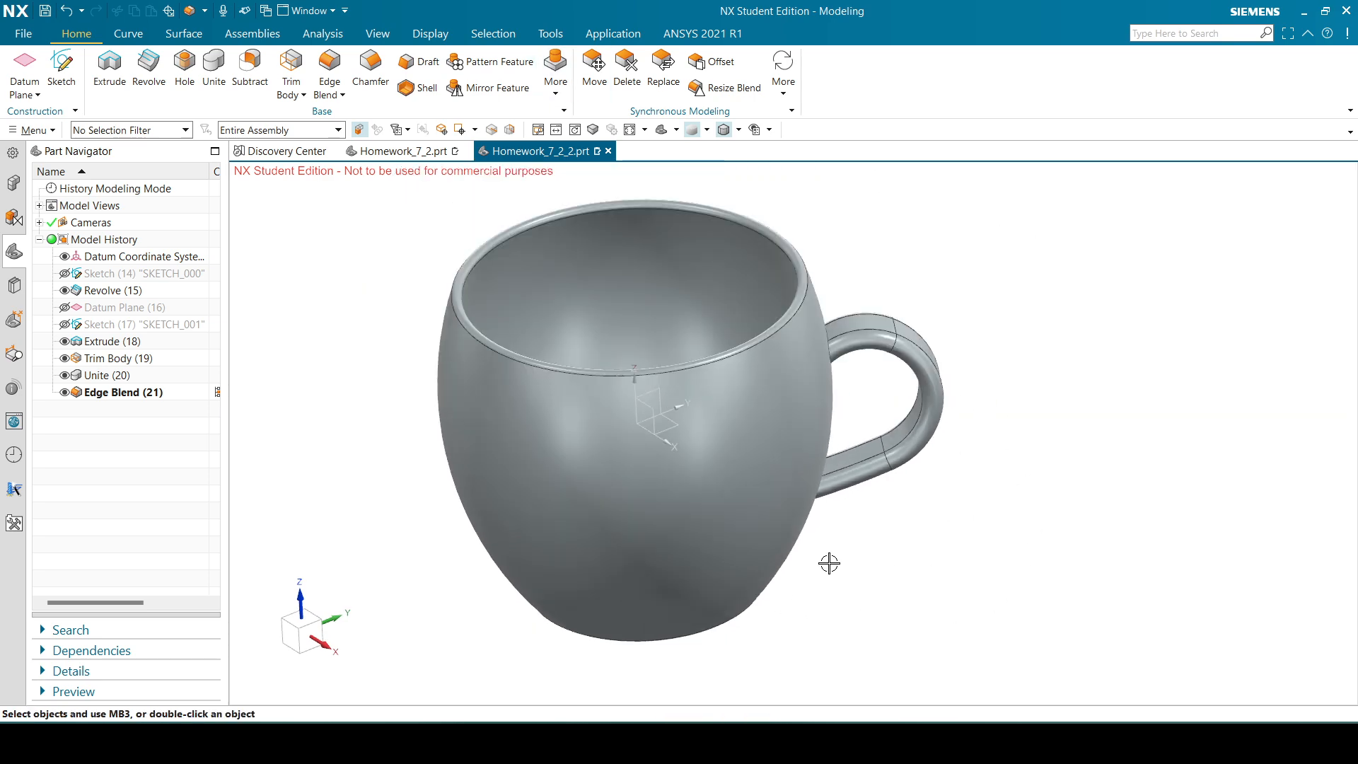
# - Check the mug's appearance in the reference drawing and set the solid body's display color to light pink
pyautogui.click(695, 742)
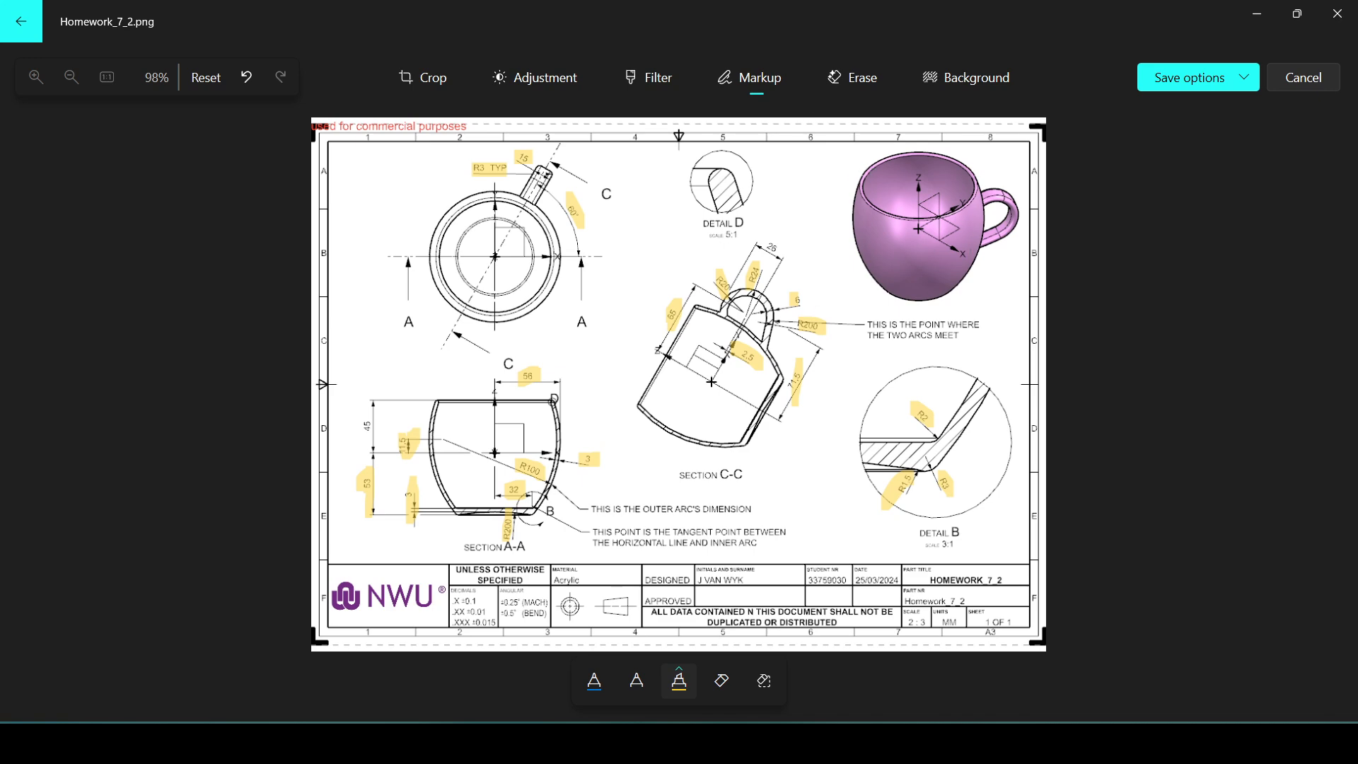
pyautogui.hotkey('alt', 'Tab')
pyautogui.click(430, 34)
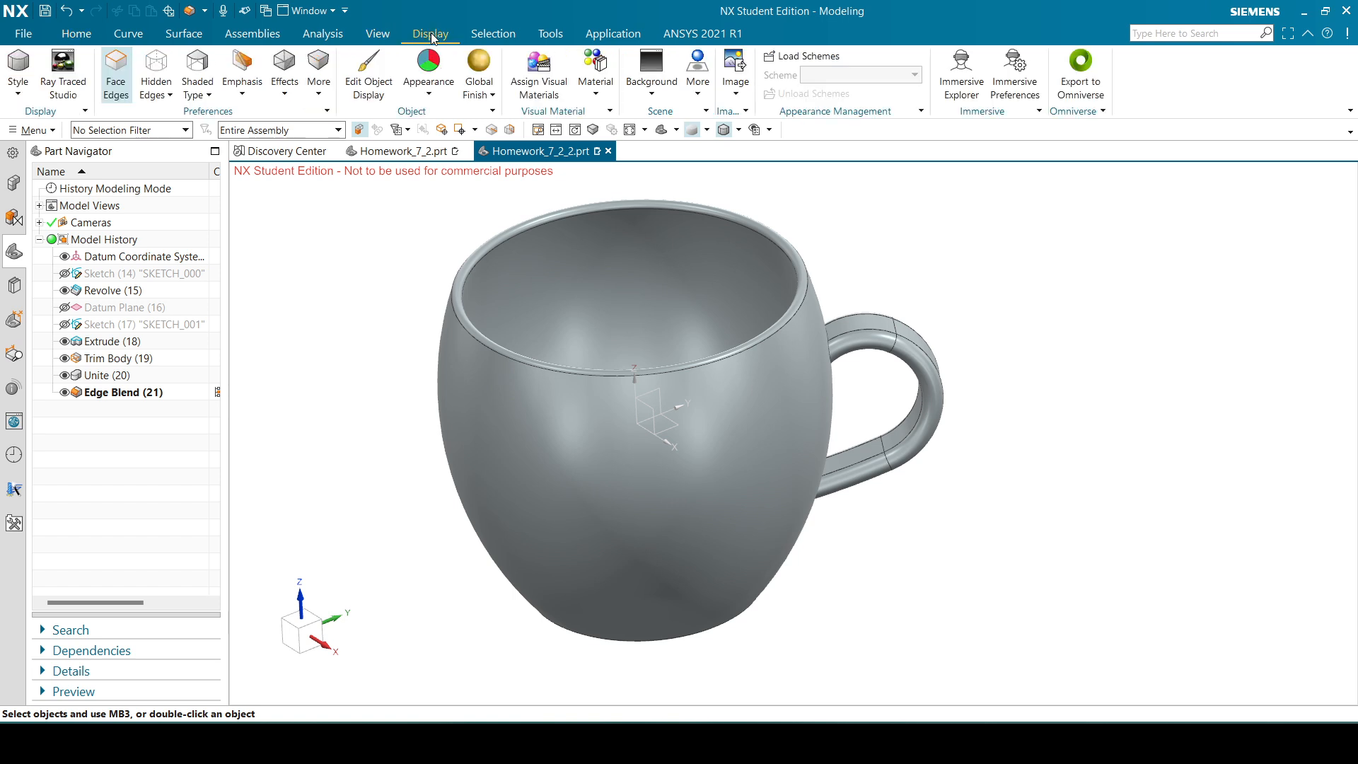
pyautogui.click(370, 78)
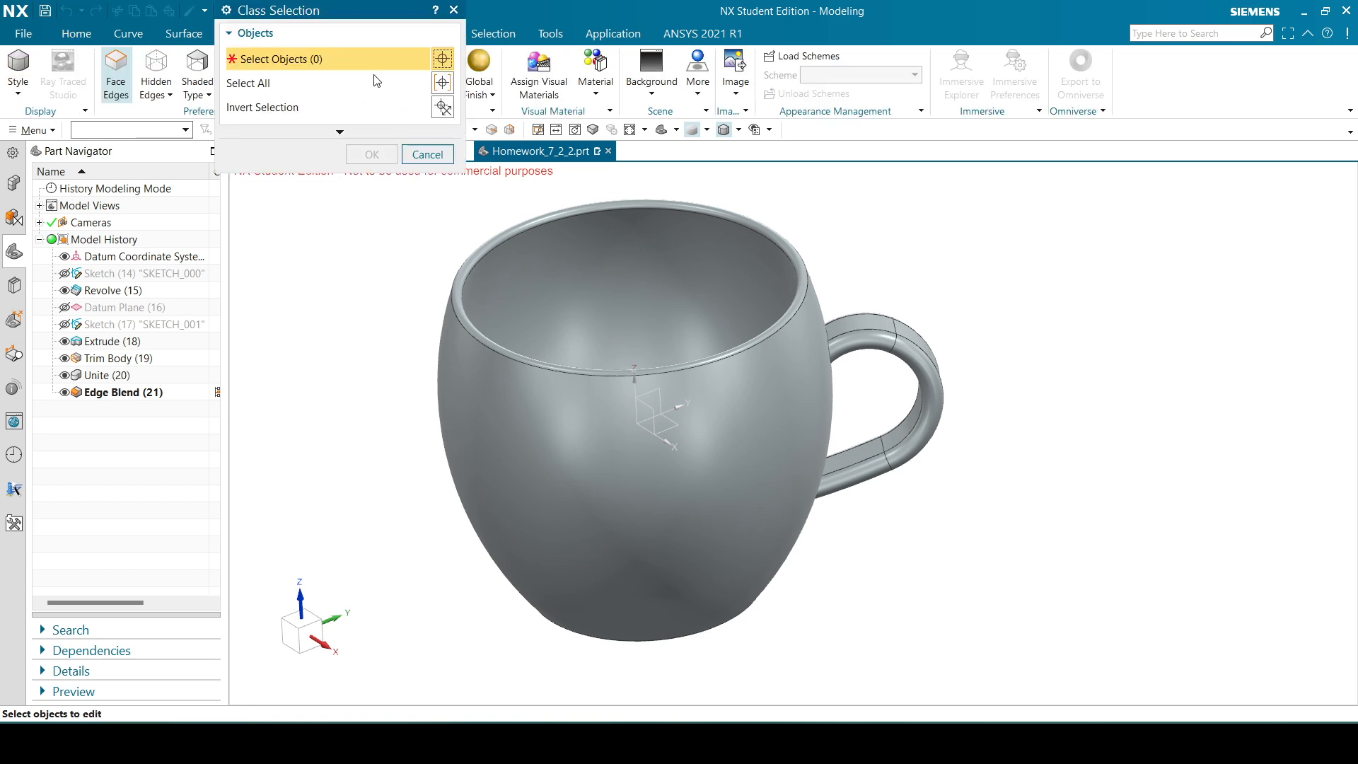
pyautogui.click(526, 249)
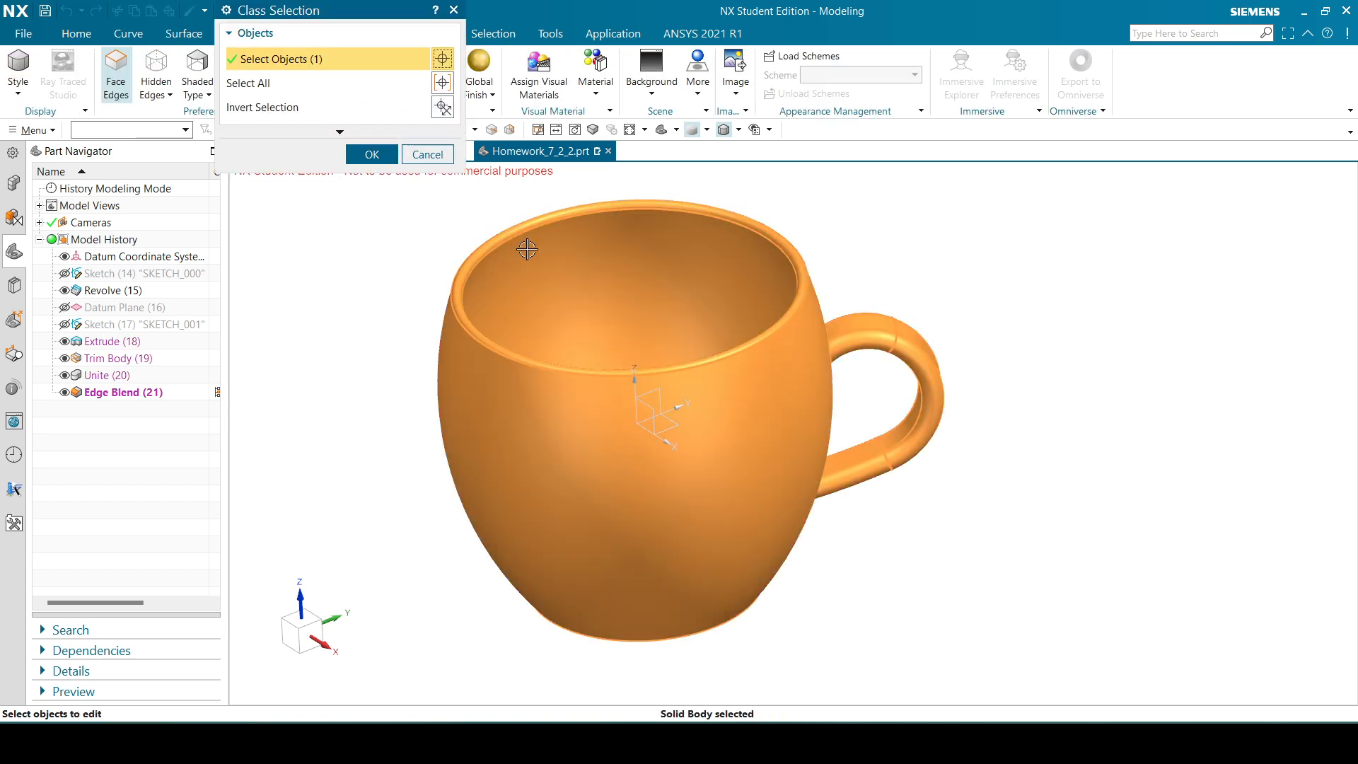
pyautogui.click(350, 151)
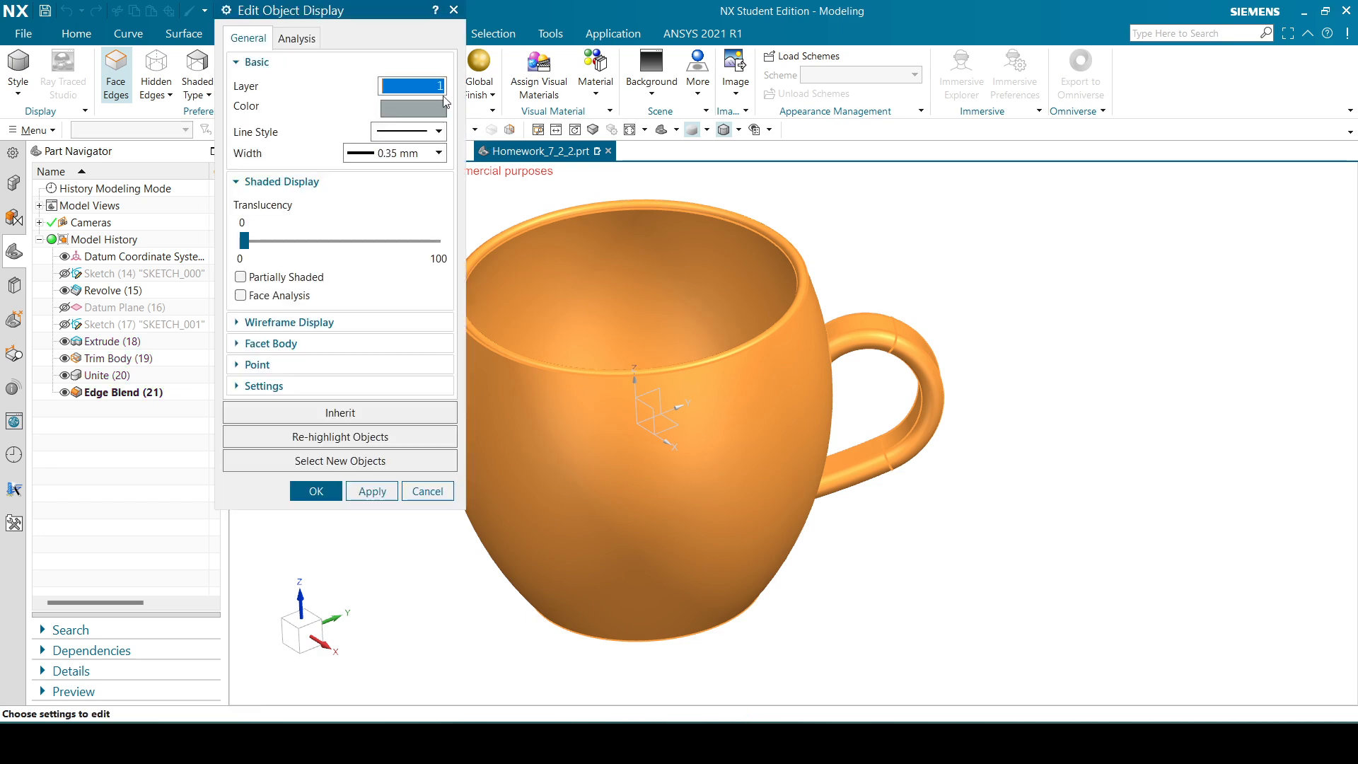
pyautogui.click(413, 108)
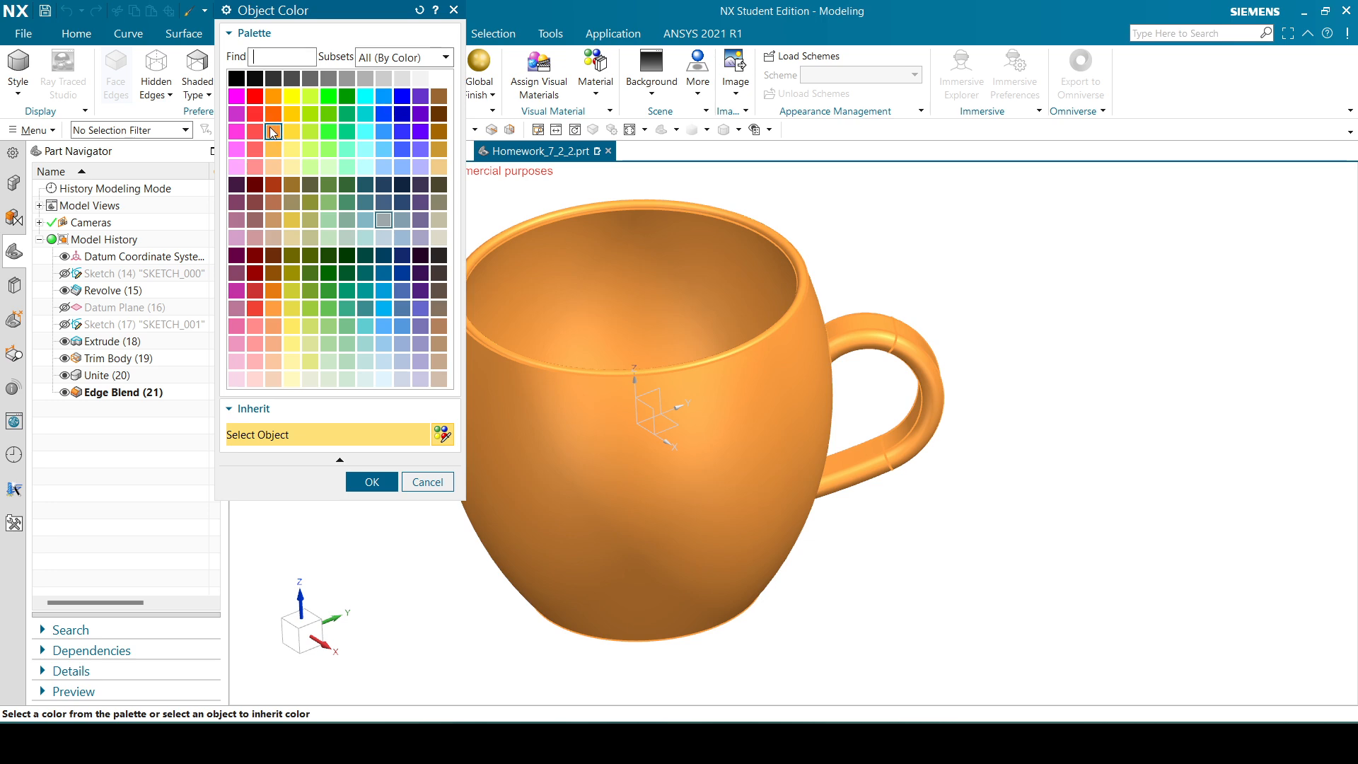
pyautogui.click(237, 167)
pyautogui.click(364, 483)
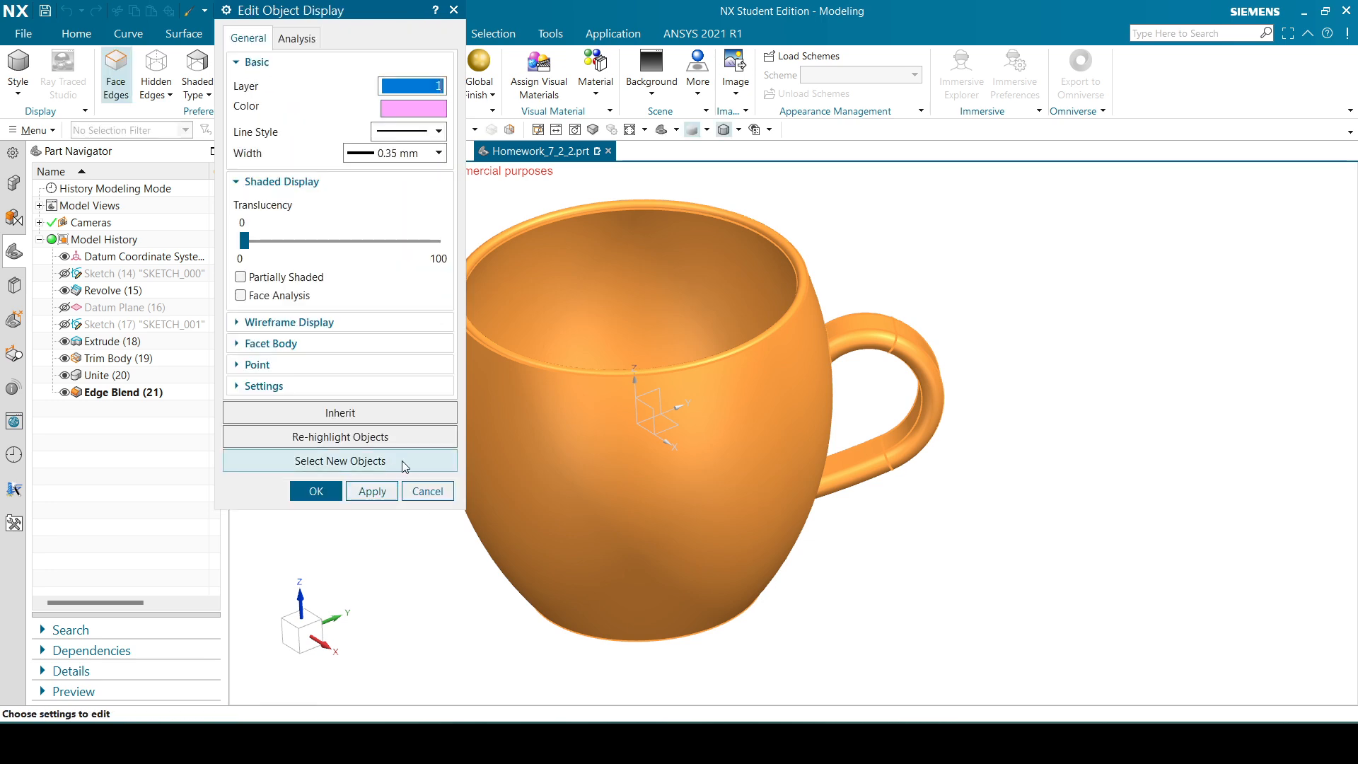
pyautogui.click(311, 490)
pyautogui.moveTo(952, 570); pyautogui.dragTo(1025, 545, button='middle')
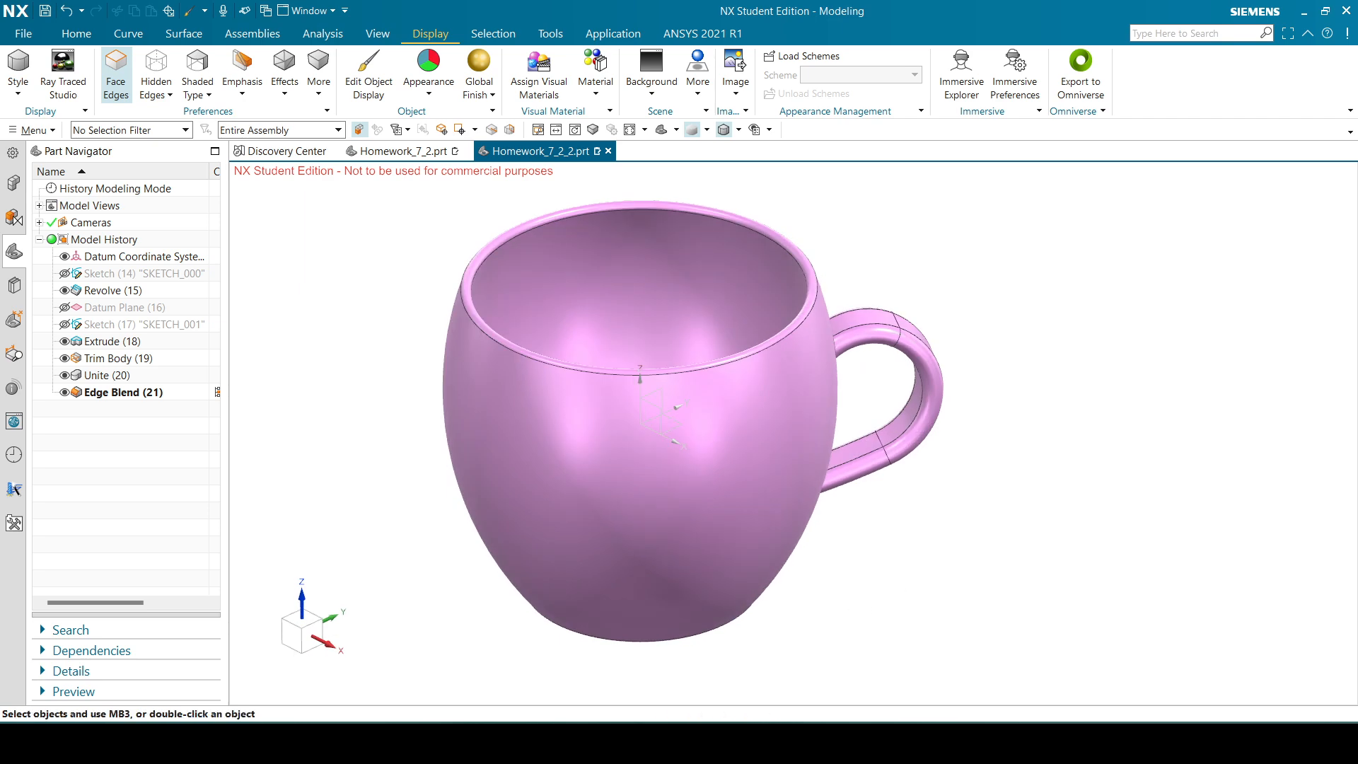
# - Look up the material in the drawing's title block and assign the library material Acrylic to the mug body
pyautogui.click(694, 743)
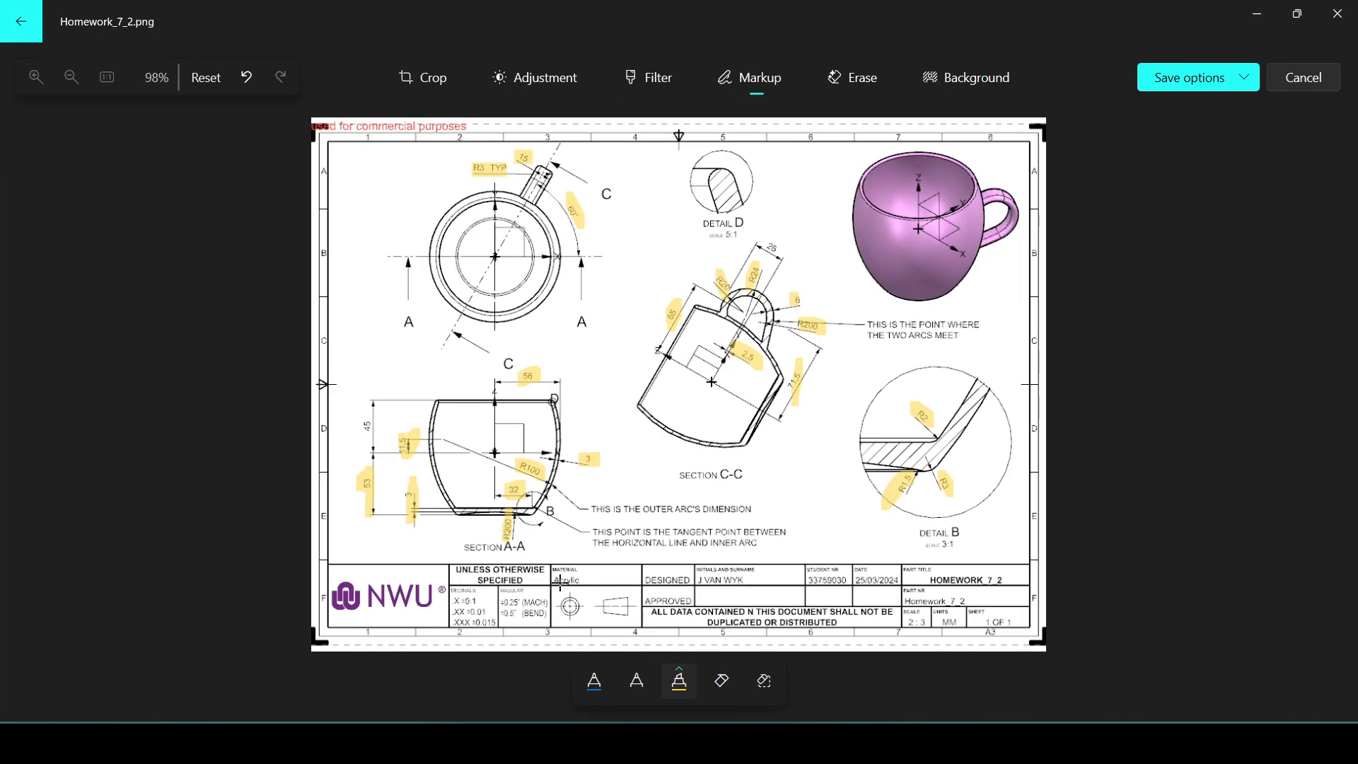
pyautogui.click(694, 742)
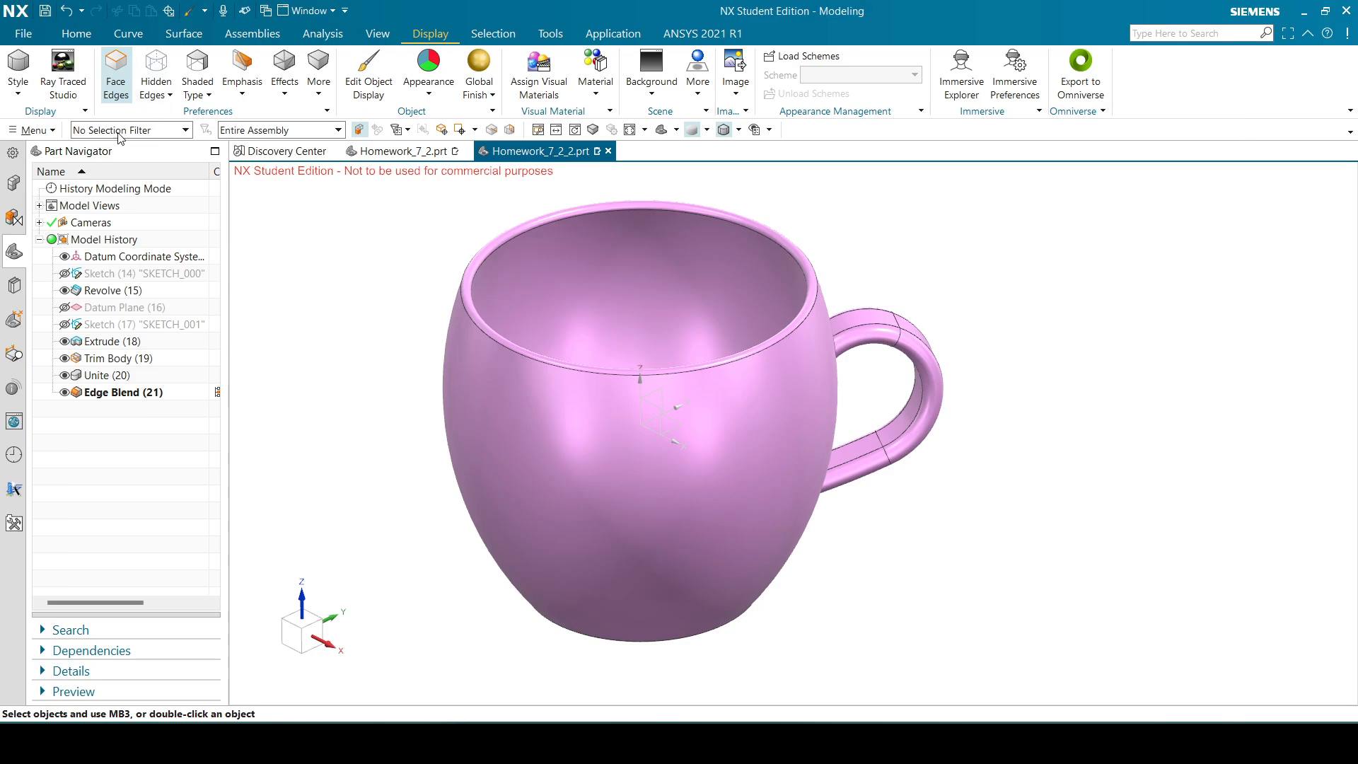
pyautogui.click(33, 129)
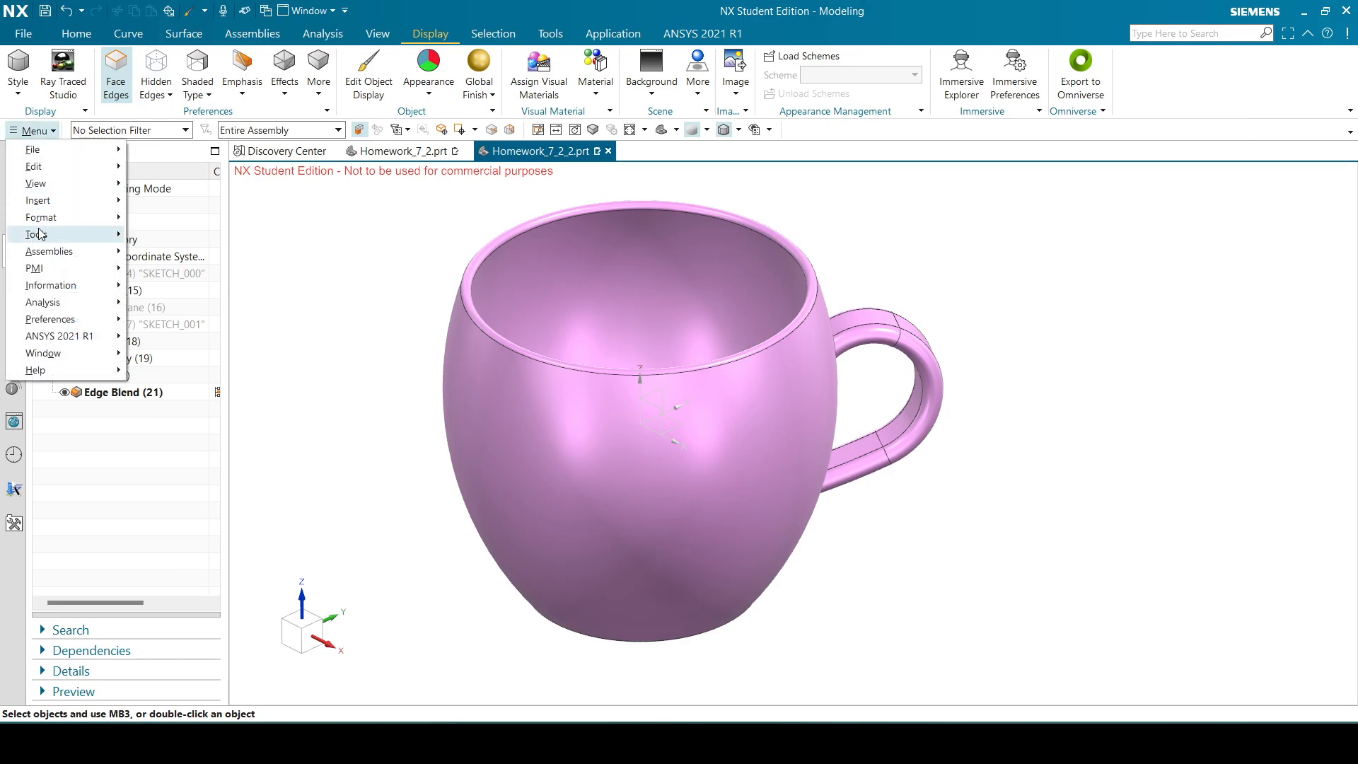
pyautogui.moveTo(79, 234)
pyautogui.moveTo(275, 327)
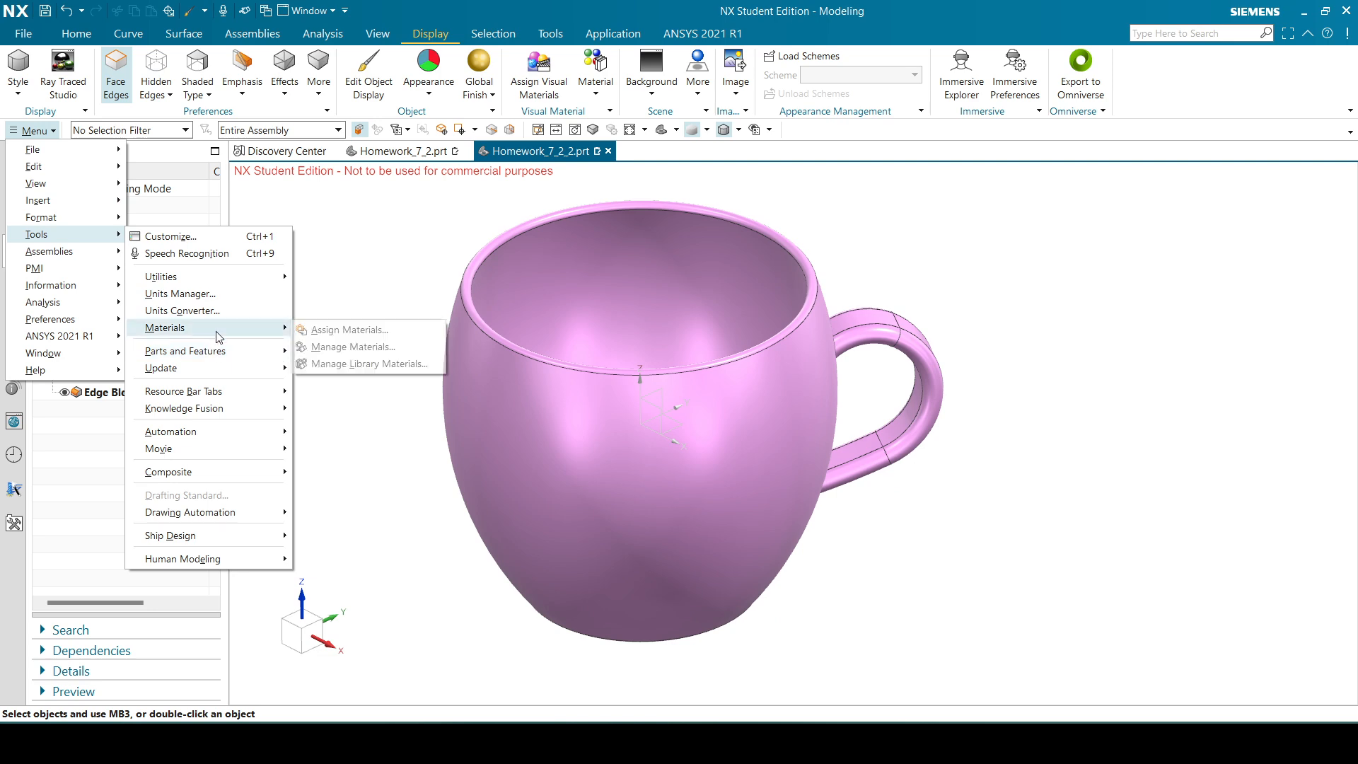
pyautogui.click(322, 330)
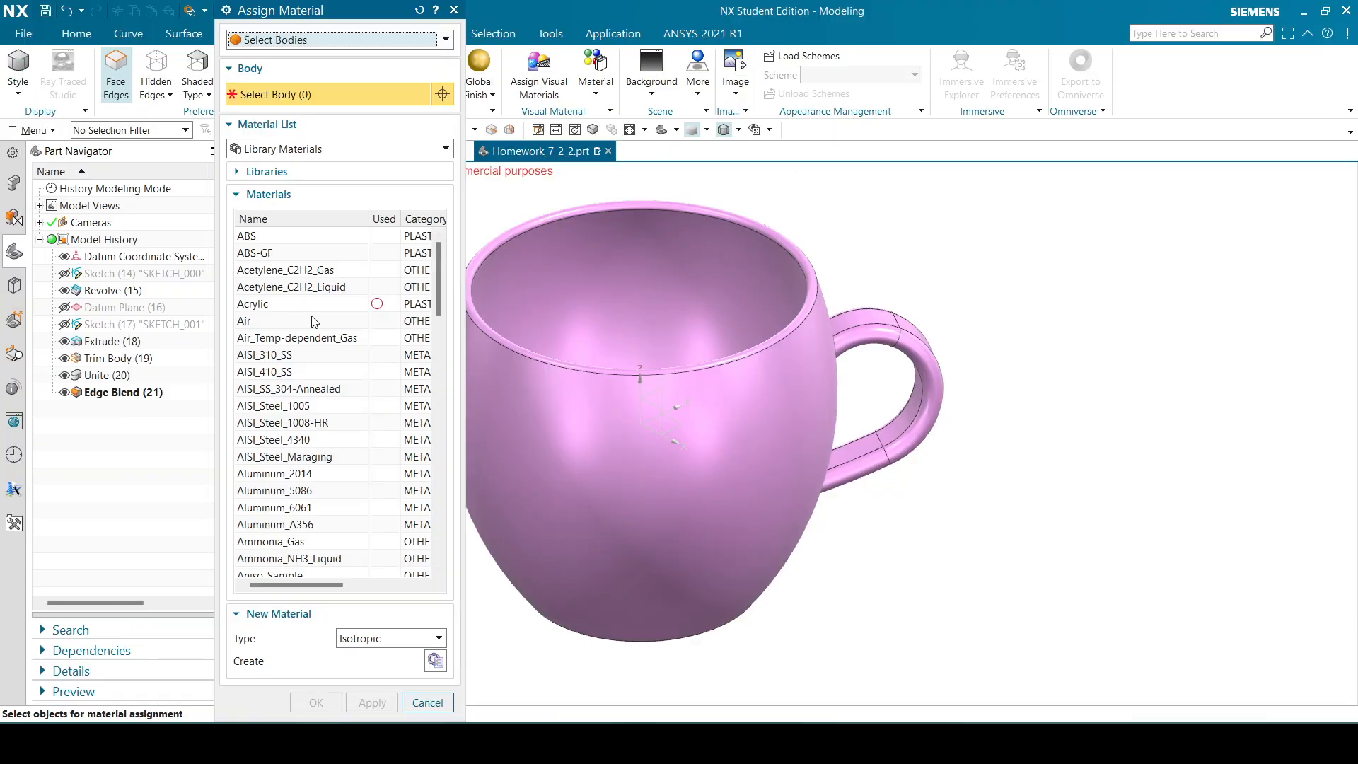
pyautogui.click(311, 304)
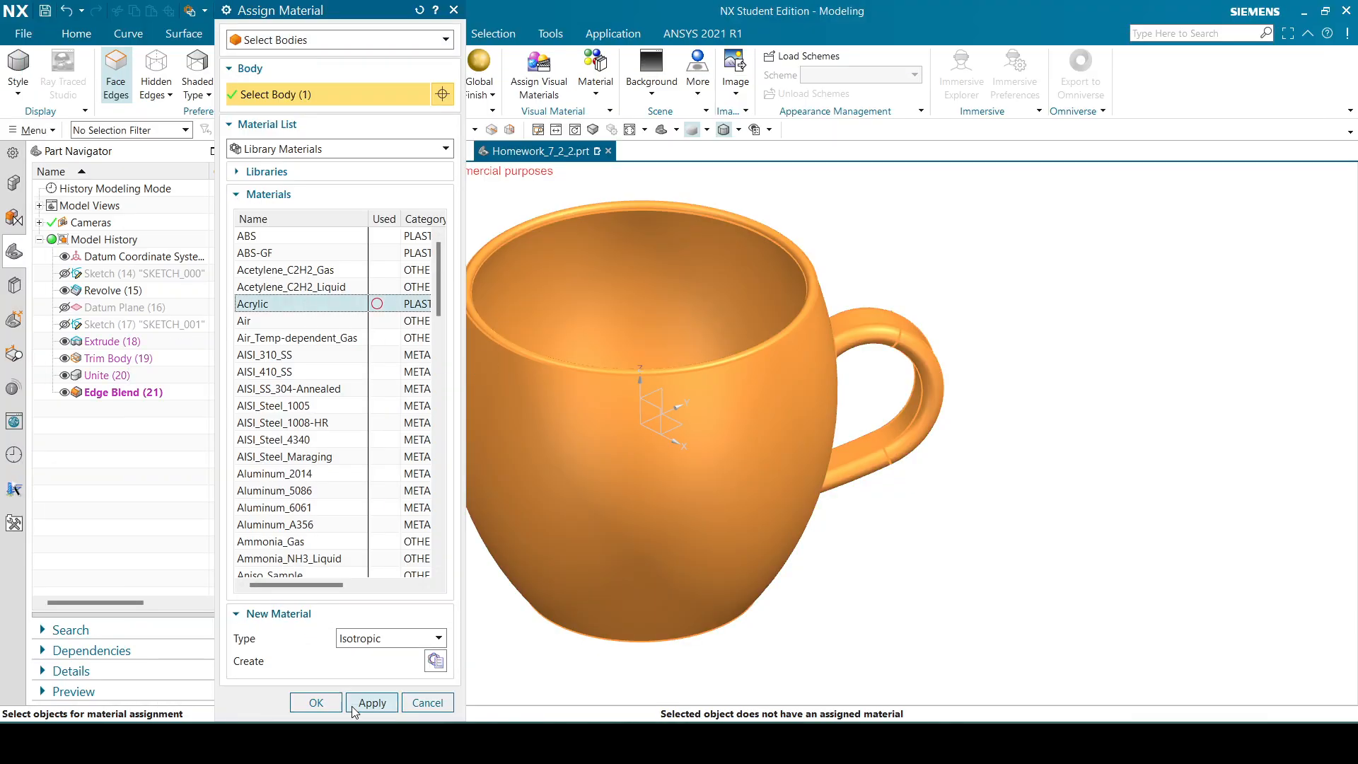
pyautogui.click(371, 703)
pyautogui.click(454, 10)
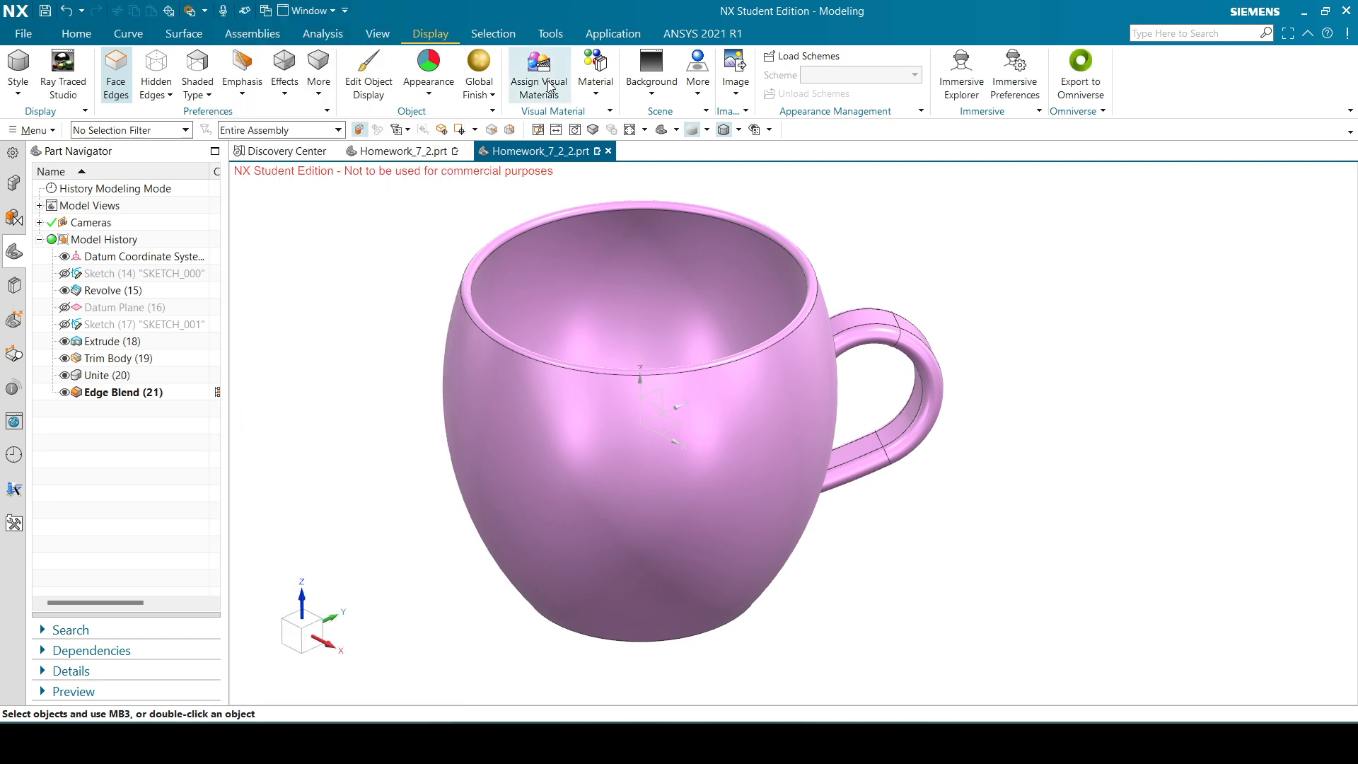
pyautogui.click(75, 34)
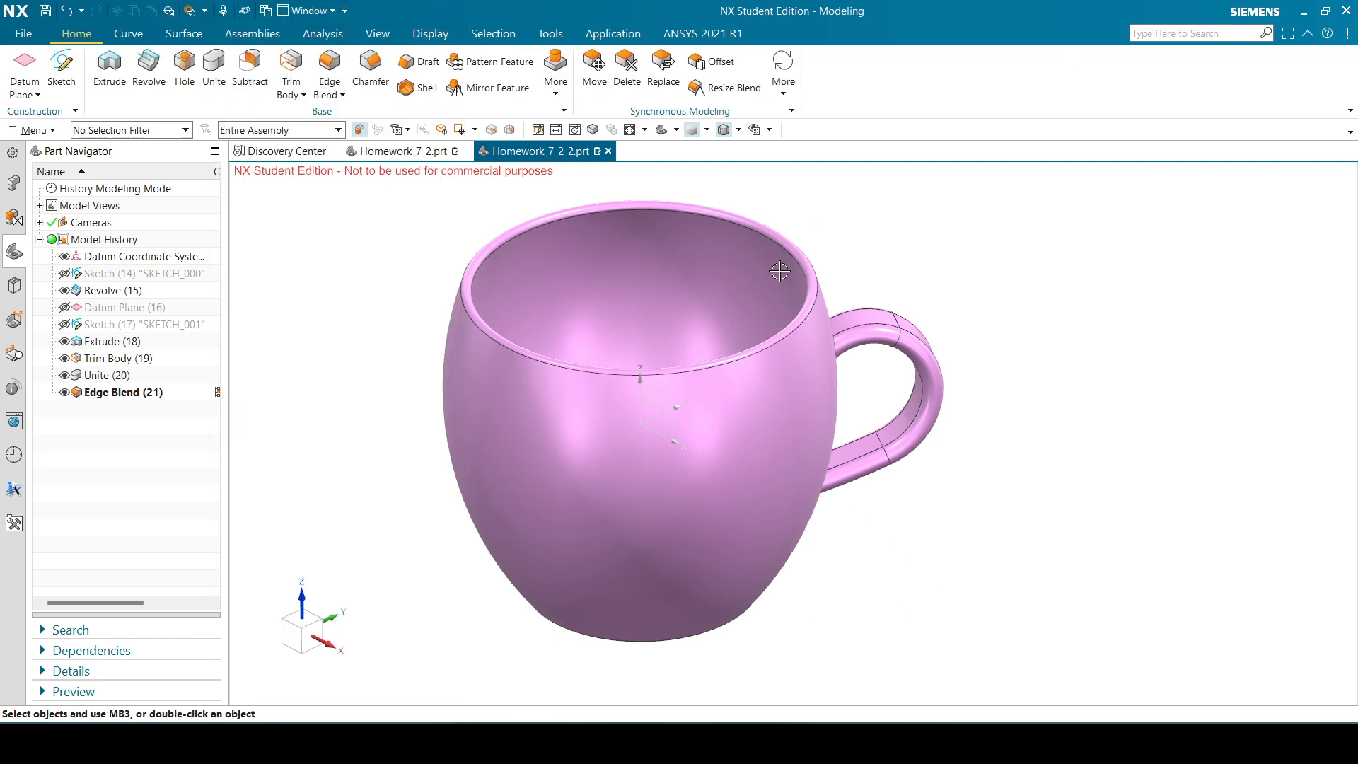
# - Inspect the finished mug from below and above and compare it with the reference drawing
pyautogui.scroll(-1, 1030, 355)
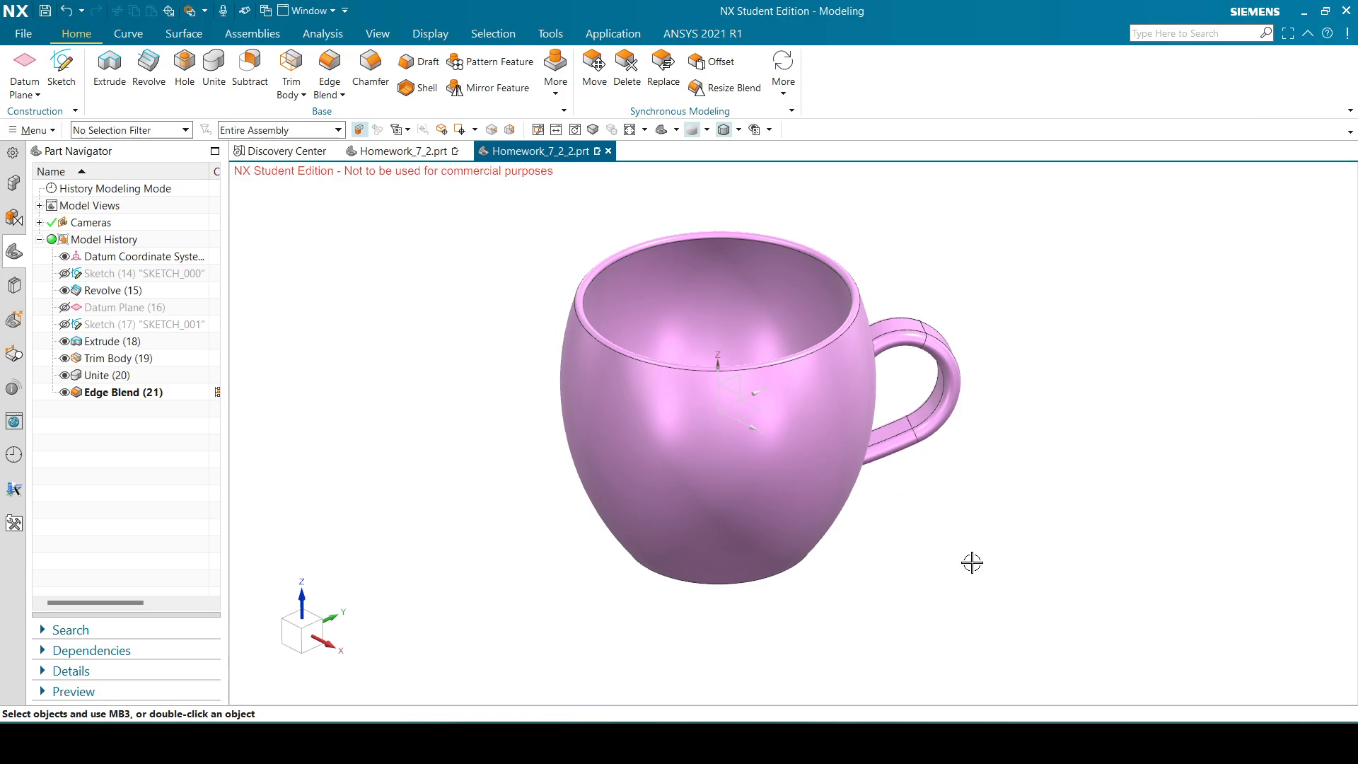
pyautogui.moveTo(969, 561); pyautogui.dragTo(964, 520, button='middle')
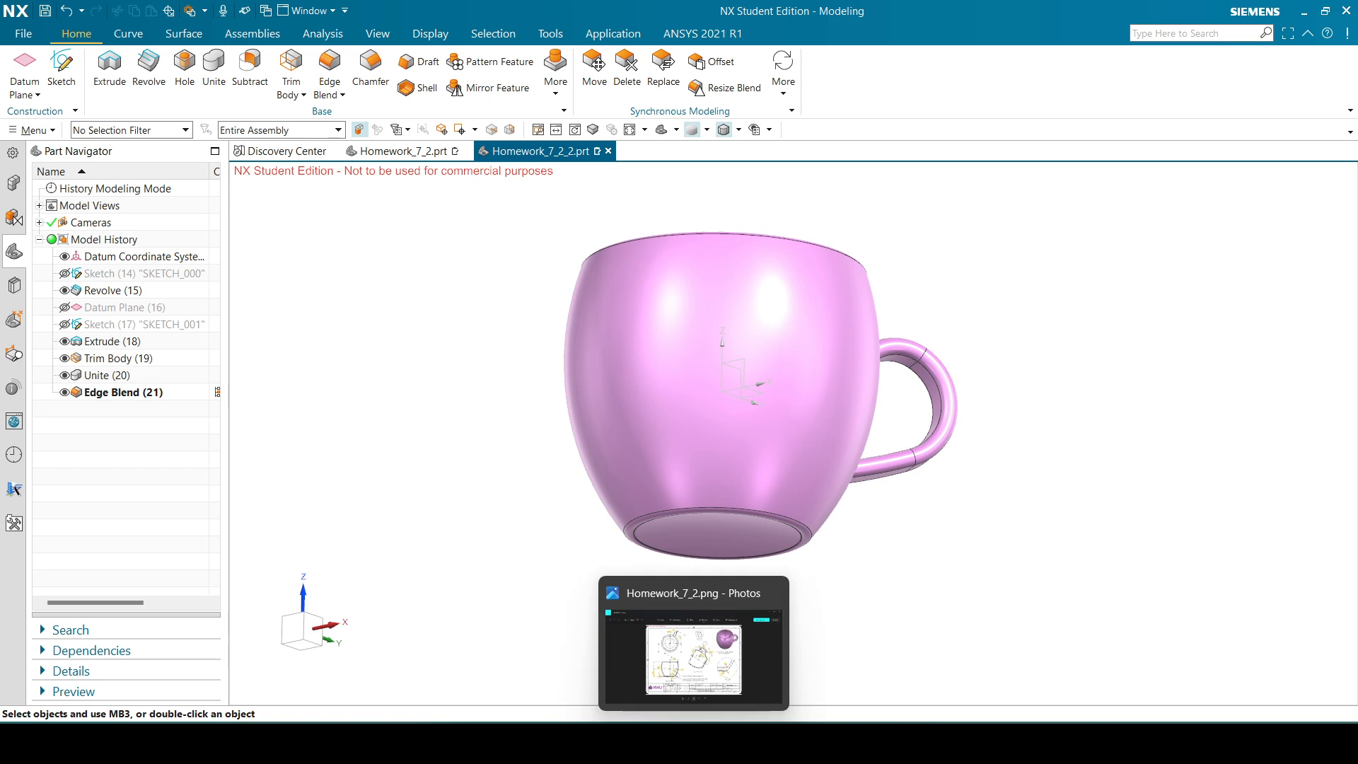
pyautogui.click(694, 742)
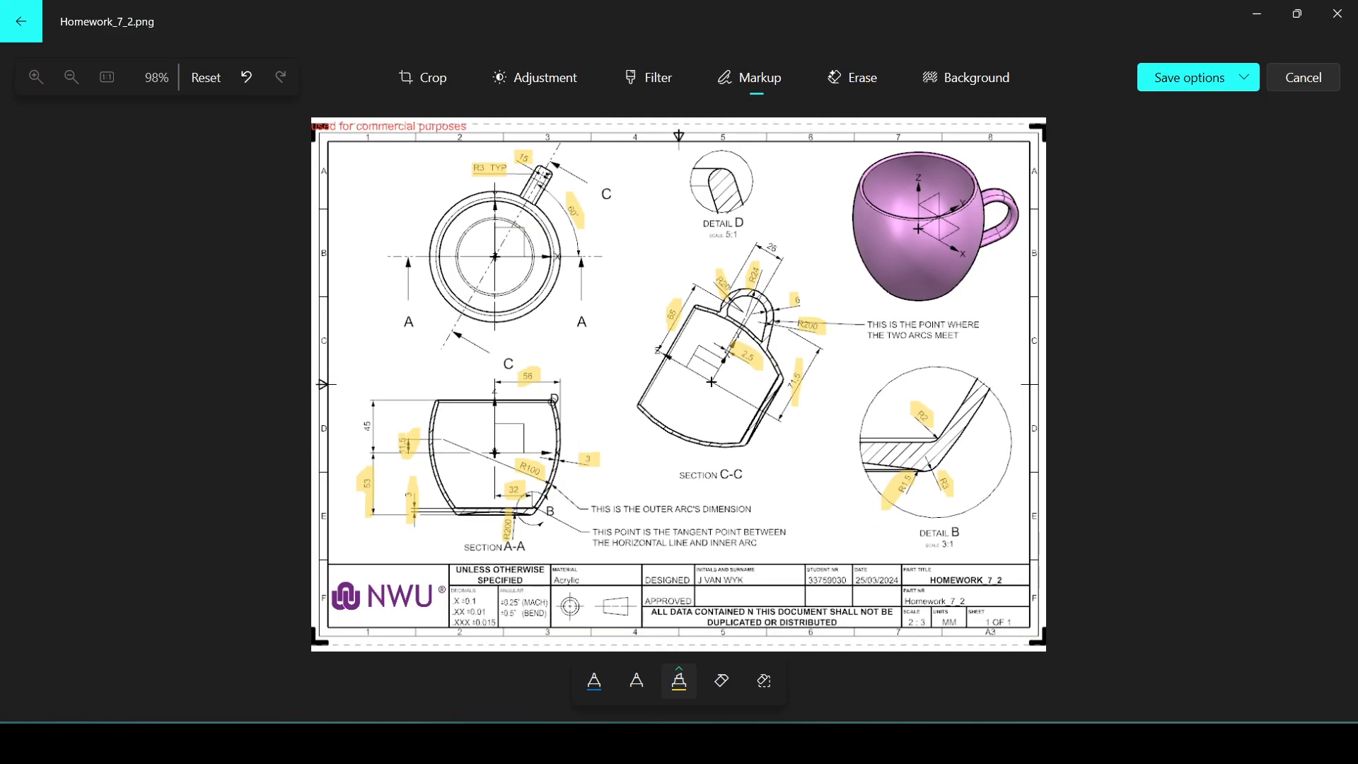
pyautogui.click(694, 743)
pyautogui.moveTo(918, 552); pyautogui.dragTo(935, 603, button='middle')
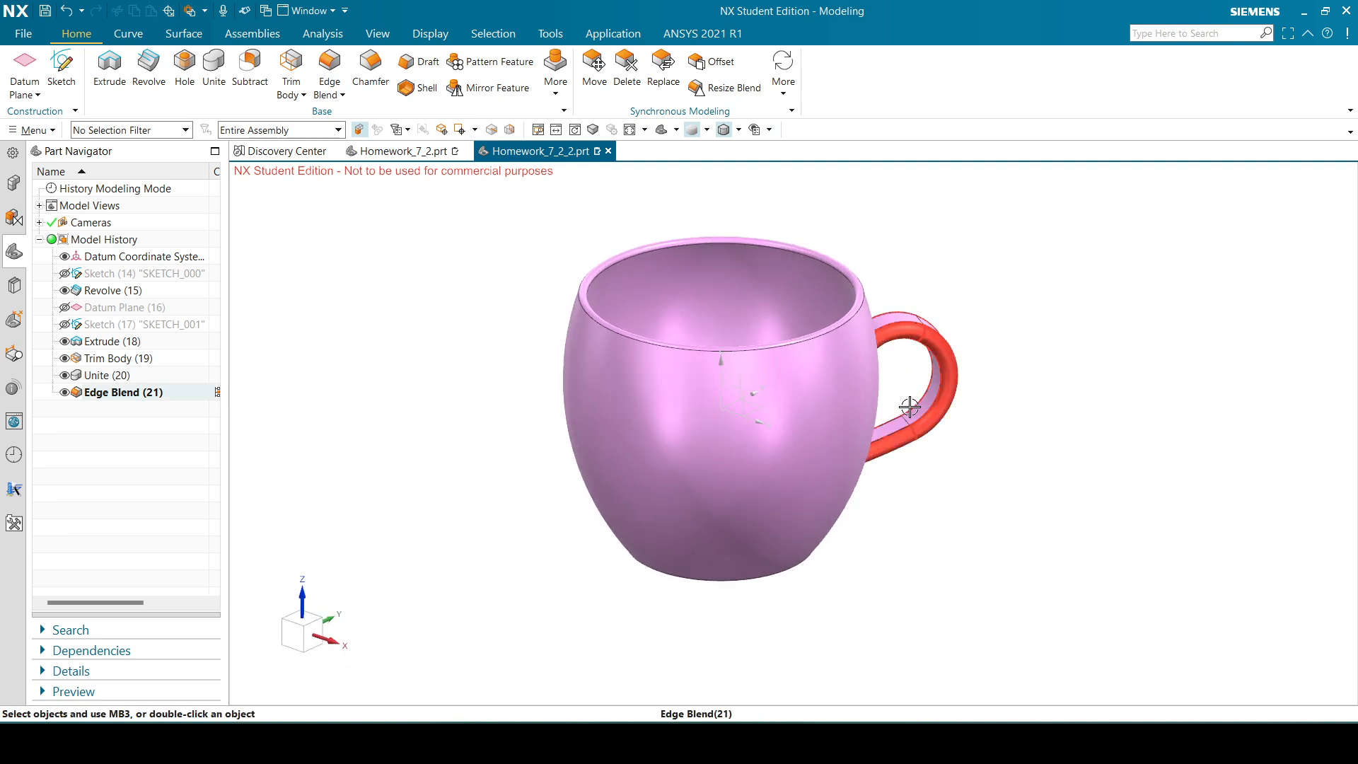